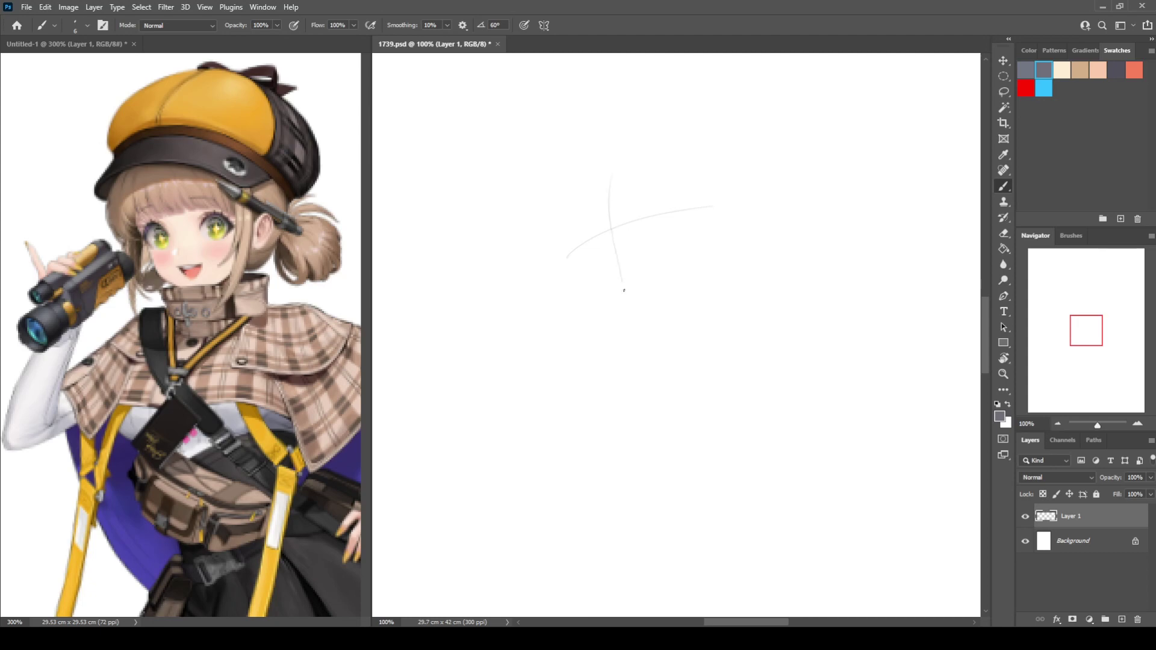
Redraw the face's vertical guide line as a slight curve crossing the horizontal eye line
{"action": "key", "text": "ctrl+z"}
{"action": "left_click_drag", "start_coordinate": [612, 190], "coordinate": [624, 293]}
{"action": "key", "text": "ctrl+z"}
{"action": "left_click_drag", "start_coordinate": [611, 202], "coordinate": [615, 290]}
{"action": "key", "text": "ctrl+z"}
{"action": "left_click_drag", "start_coordinate": [609, 189], "coordinate": [623, 294]}
Sketch the cheek and jaw contour, the neck, and a horizontal base line under the bust
{"action": "mouse_move", "coordinate": [556, 234]}
{"action": "left_mouse_down"}
{"action": "mouse_move", "coordinate": [601, 339]}
{"action": "mouse_move", "coordinate": [683, 333]}
{"action": "mouse_move", "coordinate": [733, 304]}
{"action": "mouse_move", "coordinate": [621, 344]}
{"action": "mouse_move", "coordinate": [753, 297]}
{"action": "left_mouse_up"}
{"action": "mouse_move", "coordinate": [669, 344]}
{"action": "left_mouse_down"}
{"action": "mouse_move", "coordinate": [638, 379]}
{"action": "mouse_move", "coordinate": [666, 366]}
{"action": "mouse_move", "coordinate": [634, 448]}
{"action": "mouse_move", "coordinate": [609, 443]}
{"action": "mouse_move", "coordinate": [784, 444]}
{"action": "left_mouse_up"}
{"action": "mouse_move", "coordinate": [662, 362]}
{"action": "left_mouse_down"}
{"action": "mouse_move", "coordinate": [668, 340]}
{"action": "mouse_move", "coordinate": [695, 350]}
{"action": "mouse_move", "coordinate": [673, 356]}
{"action": "left_mouse_up"}
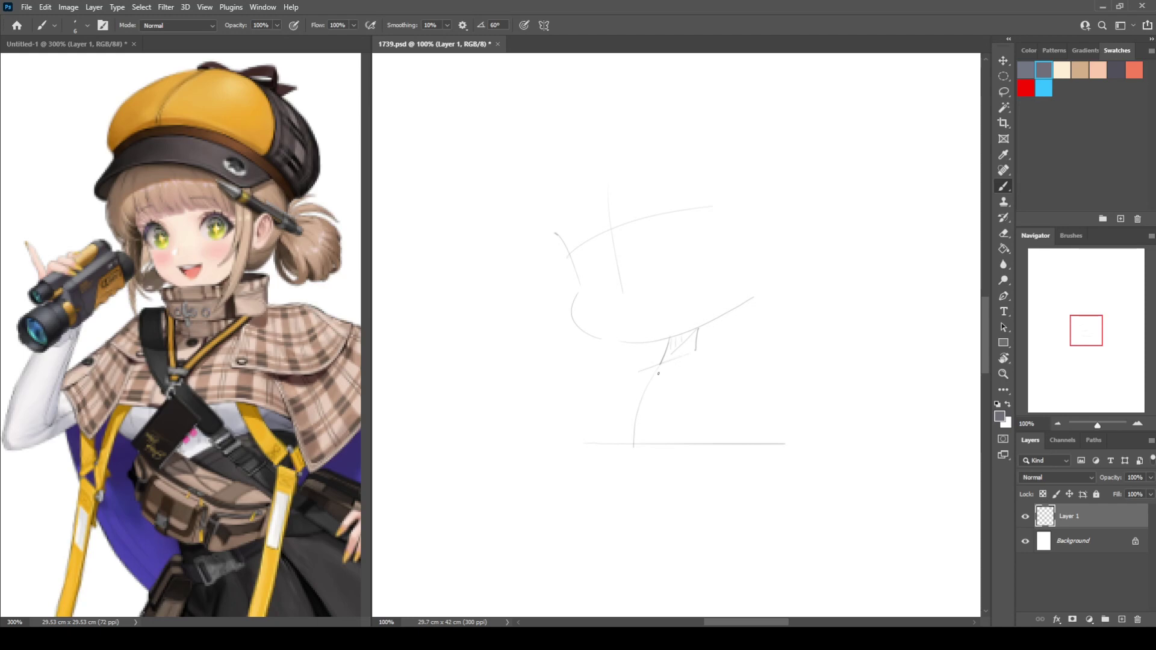
Sketch the shoulders and the upper arm lines on both sides of the torso
{"action": "mouse_move", "coordinate": [694, 357]}
{"action": "left_mouse_down"}
{"action": "mouse_move", "coordinate": [719, 350]}
{"action": "mouse_move", "coordinate": [733, 360]}
{"action": "mouse_move", "coordinate": [731, 369]}
{"action": "mouse_move", "coordinate": [632, 385]}
{"action": "left_mouse_up"}
{"action": "left_click_drag", "start_coordinate": [634, 390], "coordinate": [611, 427]}
{"action": "key", "text": "e"}
{"action": "key", "text": "b"}
{"action": "left_click_drag", "start_coordinate": [702, 381], "coordinate": [695, 424]}
{"action": "left_click_drag", "start_coordinate": [741, 383], "coordinate": [722, 438]}
Erase the outer arm line at the torso's right side and redraw it as a smoother curve
{"action": "key", "text": "e"}
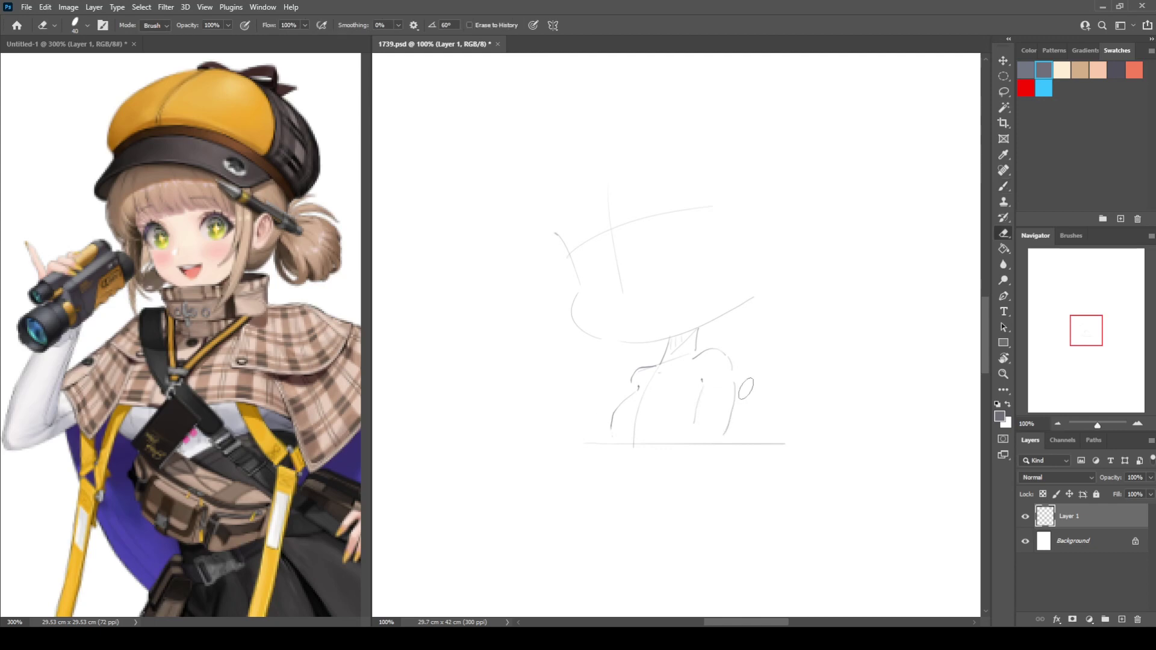
{"action": "left_click_drag", "start_coordinate": [736, 389], "coordinate": [728, 424]}
{"action": "key", "text": "b"}
{"action": "key", "text": "e"}
{"action": "key", "text": "b"}
{"action": "left_click_drag", "start_coordinate": [737, 383], "coordinate": [723, 435]}
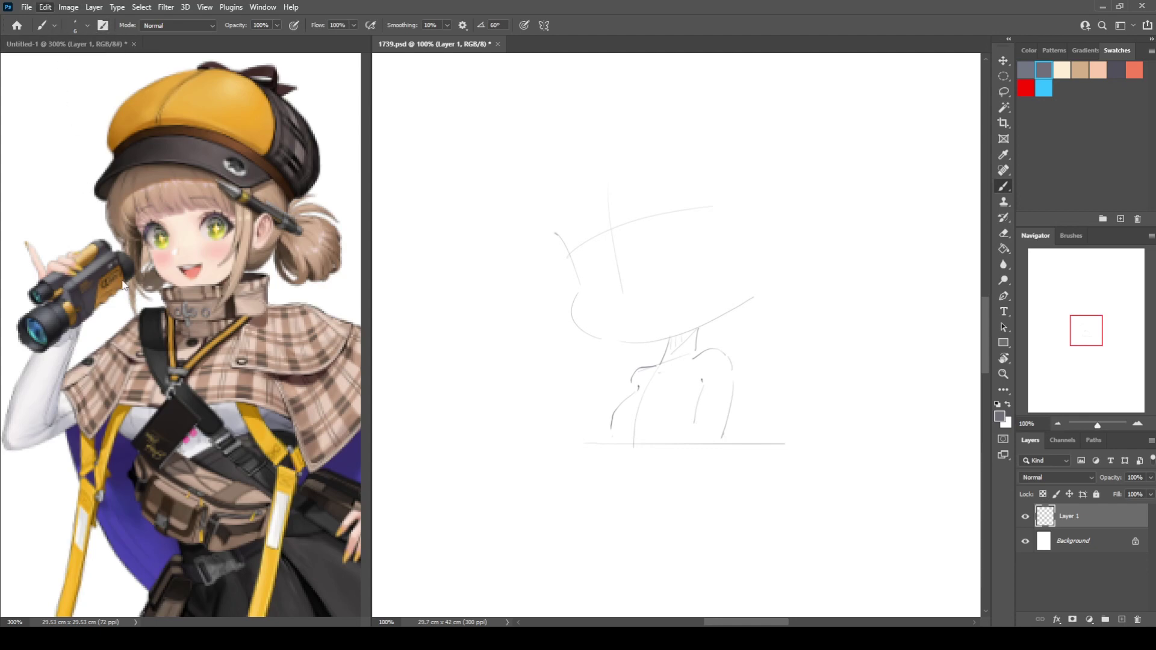
Replace the face's vertical guide line with one slightly further right
{"action": "key", "text": "space"}
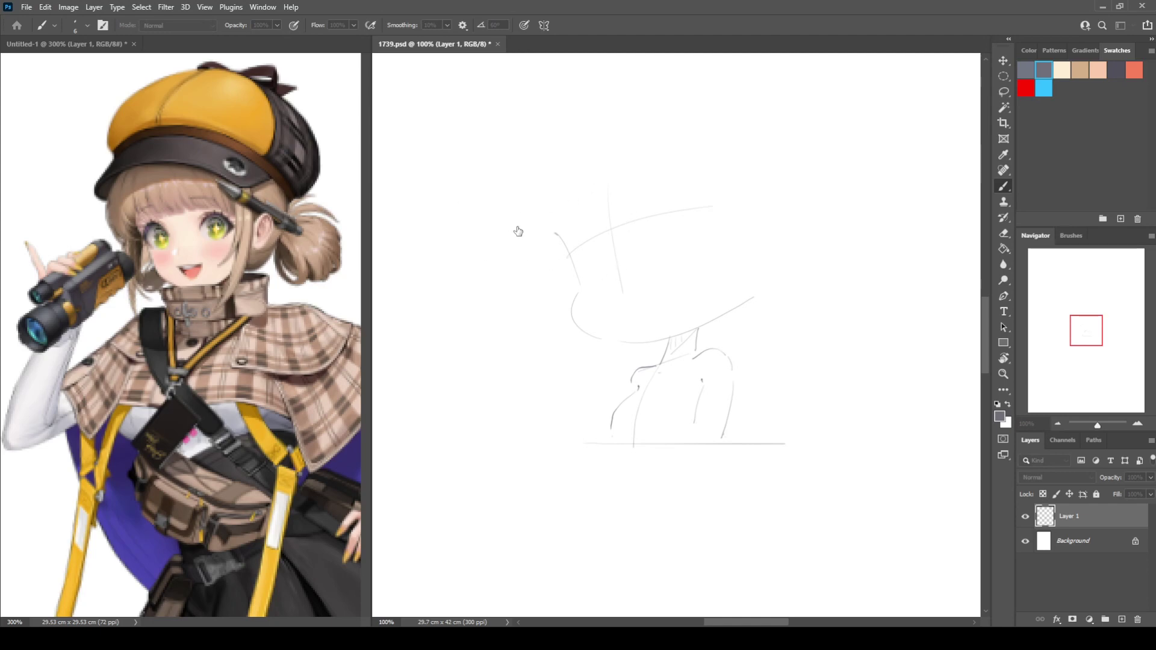
{"action": "left_click", "coordinate": [750, 93]}
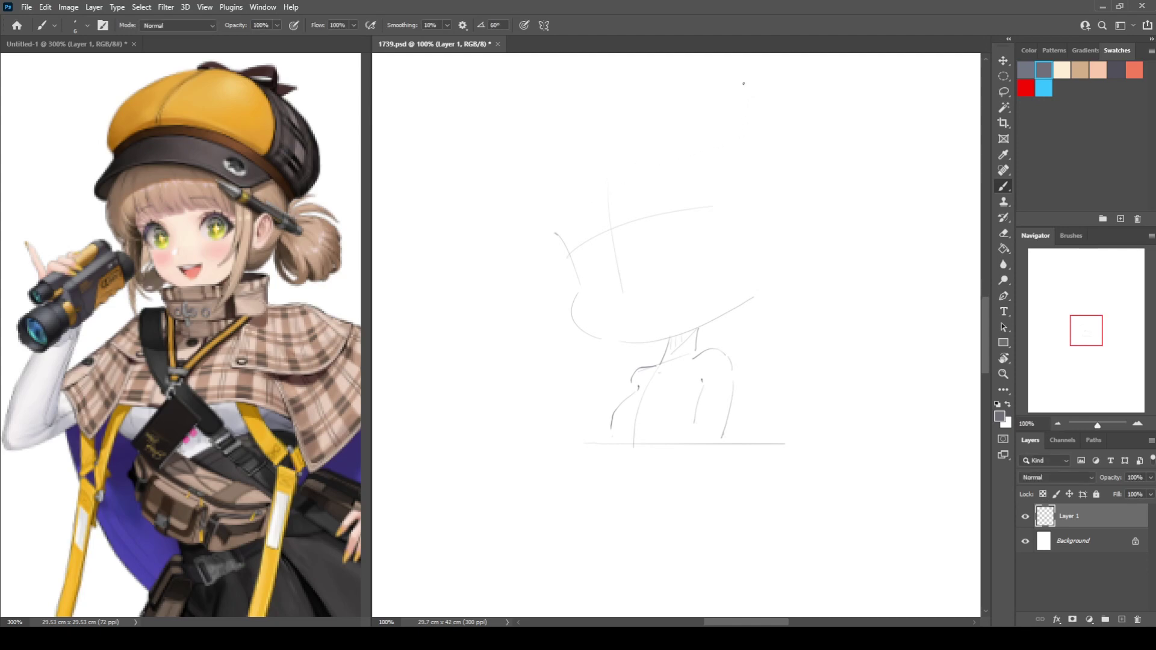
{"action": "key", "text": "e"}
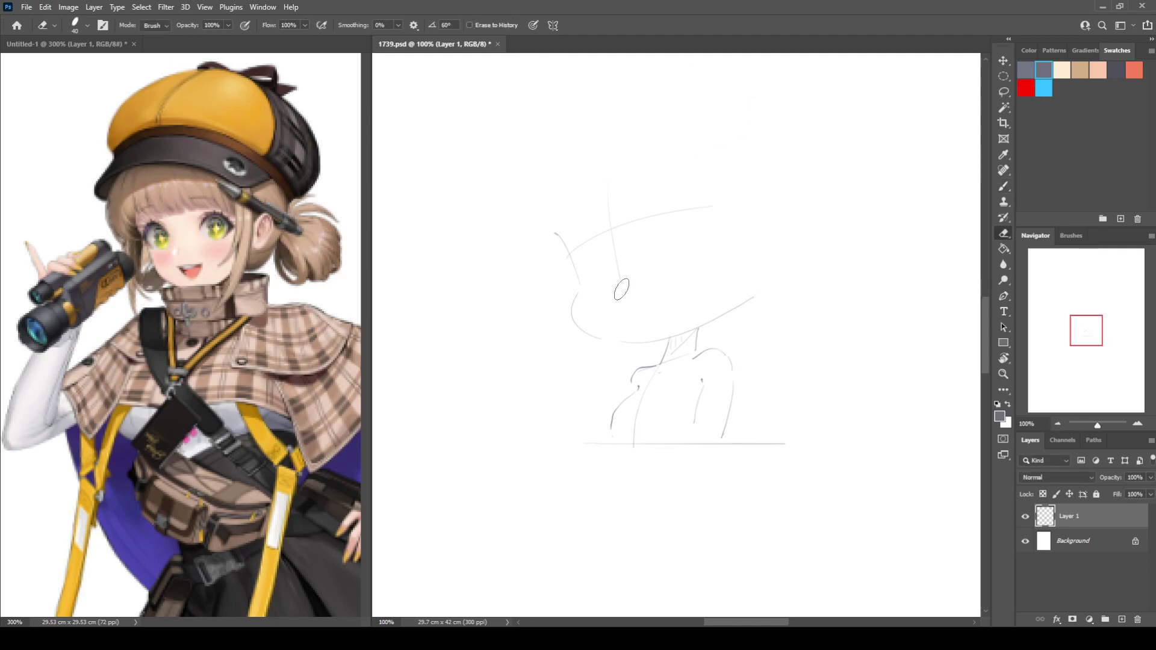
{"action": "mouse_move", "coordinate": [624, 289]}
{"action": "left_mouse_down"}
{"action": "mouse_move", "coordinate": [643, 267]}
{"action": "mouse_move", "coordinate": [608, 194]}
{"action": "mouse_move", "coordinate": [618, 203]}
{"action": "left_mouse_up"}
{"action": "key", "text": "ctrl+z"}
{"action": "key", "text": "b"}
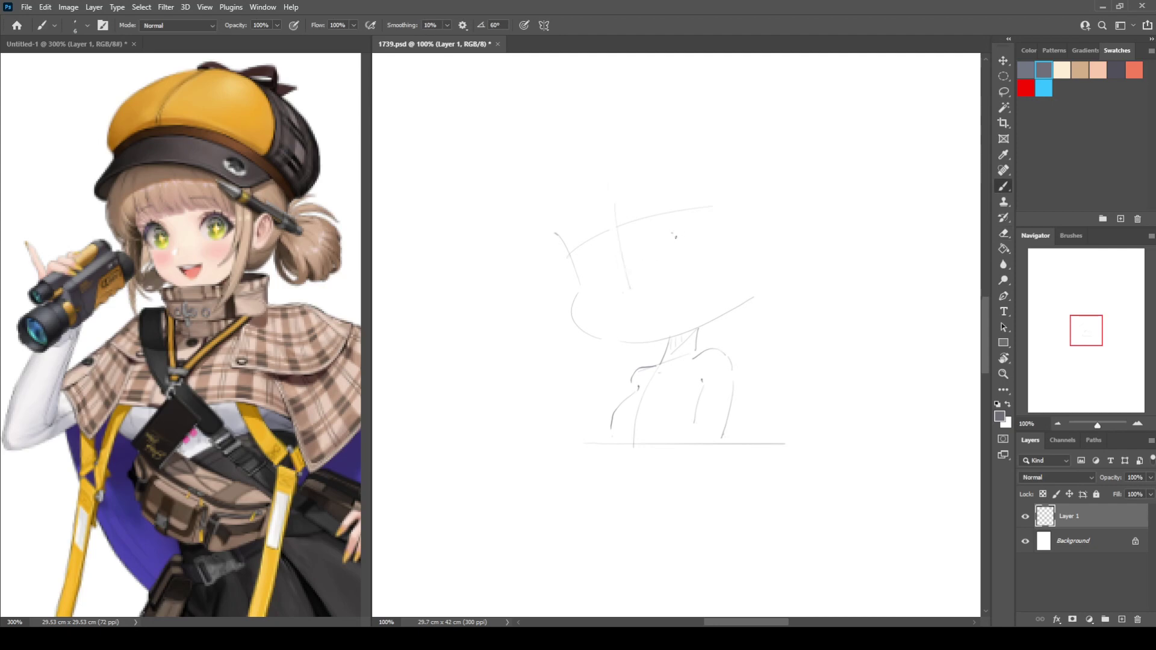
Sketch the upper and outer contours of both eyes, setting the brush opacity to 80%
{"action": "mouse_move", "coordinate": [670, 246]}
{"action": "left_mouse_down"}
{"action": "mouse_move", "coordinate": [730, 226]}
{"action": "mouse_move", "coordinate": [666, 246]}
{"action": "mouse_move", "coordinate": [690, 223]}
{"action": "mouse_move", "coordinate": [710, 231]}
{"action": "mouse_move", "coordinate": [674, 243]}
{"action": "mouse_move", "coordinate": [694, 224]}
{"action": "mouse_move", "coordinate": [724, 225]}
{"action": "mouse_move", "coordinate": [675, 235]}
{"action": "mouse_move", "coordinate": [727, 222]}
{"action": "mouse_move", "coordinate": [716, 220]}
{"action": "mouse_move", "coordinate": [735, 232]}
{"action": "mouse_move", "coordinate": [746, 277]}
{"action": "left_mouse_up"}
{"action": "key", "text": "e"}
{"action": "key", "text": "b"}
{"action": "key", "text": "8"}
{"action": "key", "text": "e"}
{"action": "key", "text": "b"}
{"action": "mouse_move", "coordinate": [584, 266]}
{"action": "left_mouse_down"}
{"action": "mouse_move", "coordinate": [581, 283]}
{"action": "mouse_move", "coordinate": [597, 245]}
{"action": "mouse_move", "coordinate": [613, 255]}
{"action": "left_mouse_up"}
{"action": "key", "text": "e"}
{"action": "left_click_drag", "start_coordinate": [744, 279], "coordinate": [738, 287]}
Sketch small marker ovals at the upper corners of the eyes and at the right eye's lower outer corner
{"action": "key", "text": "b"}
{"action": "mouse_move", "coordinate": [678, 225]}
{"action": "left_mouse_down"}
{"action": "mouse_move", "coordinate": [657, 213]}
{"action": "mouse_move", "coordinate": [673, 233]}
{"action": "mouse_move", "coordinate": [675, 220]}
{"action": "left_mouse_up"}
{"action": "key", "text": "e"}
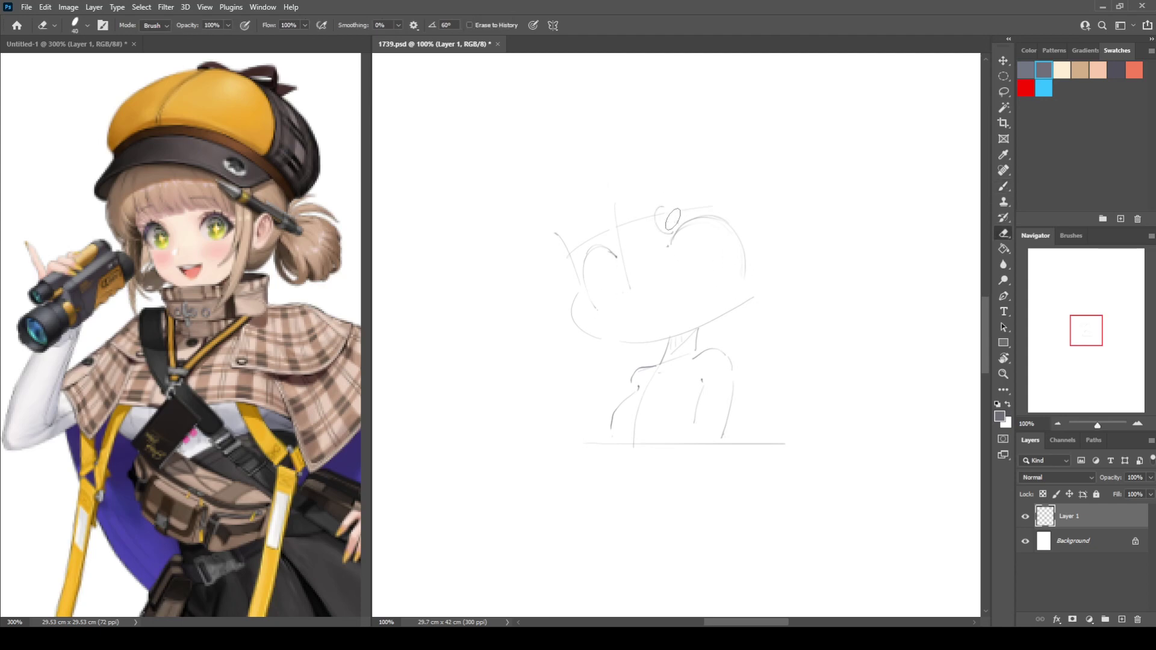
{"action": "key", "text": "b"}
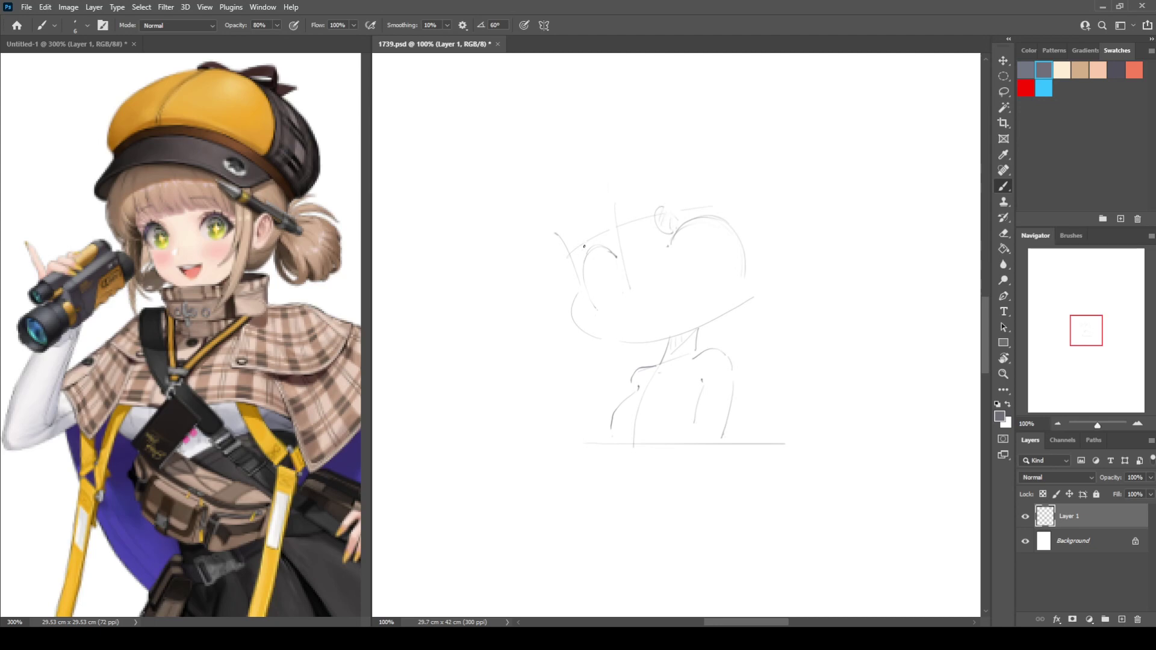
{"action": "left_click_drag", "start_coordinate": [584, 243], "coordinate": [581, 251]}
{"action": "key", "text": "e"}
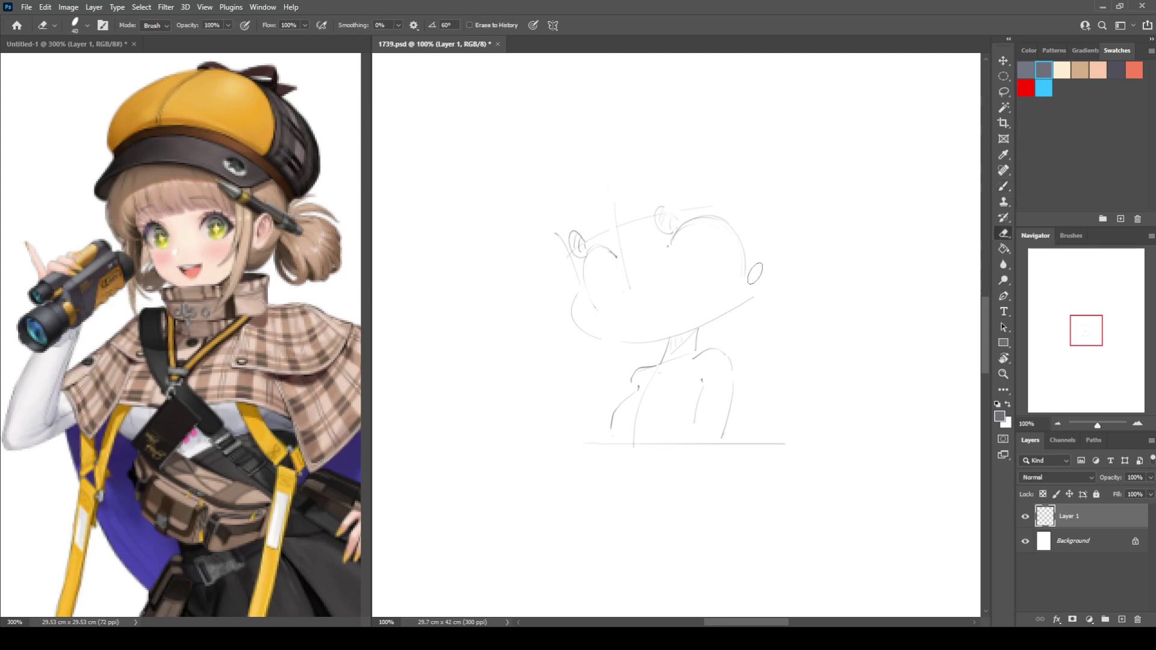
{"action": "left_click_drag", "start_coordinate": [758, 265], "coordinate": [747, 279]}
{"action": "key", "text": "b"}
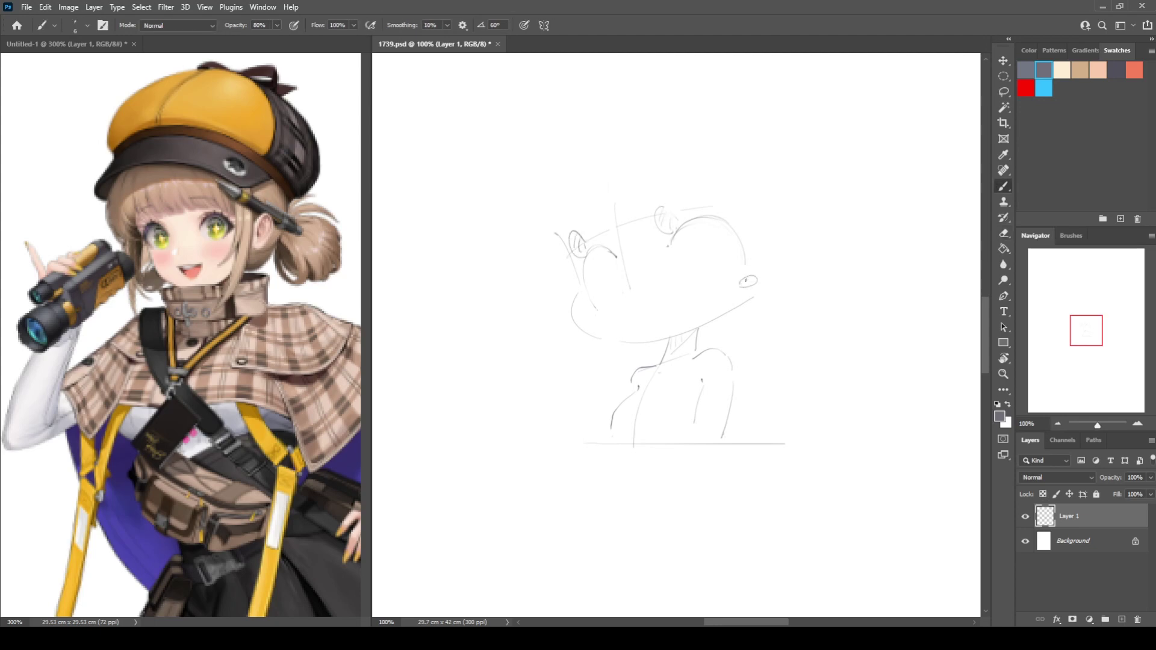
Add a small marker oval under the left eye and sketch the tops of both irises
{"action": "mouse_move", "coordinate": [594, 308]}
{"action": "left_mouse_down"}
{"action": "mouse_move", "coordinate": [581, 312]}
{"action": "mouse_move", "coordinate": [594, 317]}
{"action": "left_mouse_up"}
{"action": "key", "text": "e"}
{"action": "left_click", "coordinate": [711, 232]}
{"action": "key", "text": "b"}
{"action": "left_click_drag", "start_coordinate": [718, 229], "coordinate": [707, 230]}
{"action": "mouse_move", "coordinate": [609, 262]}
{"action": "left_mouse_down"}
{"action": "mouse_move", "coordinate": [613, 310]}
{"action": "mouse_move", "coordinate": [628, 314]}
{"action": "mouse_move", "coordinate": [624, 261]}
{"action": "left_mouse_up"}
{"action": "key", "text": "e"}
{"action": "key", "text": "b"}
Complete the iris outlines in both eyes and fill them with diagonal hatching
{"action": "left_click_drag", "start_coordinate": [617, 258], "coordinate": [624, 273]}
{"action": "mouse_move", "coordinate": [715, 236]}
{"action": "left_mouse_down"}
{"action": "mouse_move", "coordinate": [706, 282]}
{"action": "mouse_move", "coordinate": [733, 258]}
{"action": "mouse_move", "coordinate": [719, 286]}
{"action": "left_mouse_up"}
{"action": "left_click_drag", "start_coordinate": [738, 267], "coordinate": [730, 285]}
{"action": "left_click_drag", "start_coordinate": [724, 234], "coordinate": [740, 276]}
{"action": "key", "text": "e"}
{"action": "key", "text": "b"}
{"action": "left_click_drag", "start_coordinate": [703, 283], "coordinate": [714, 293]}
{"action": "left_click_drag", "start_coordinate": [739, 254], "coordinate": [743, 278]}
{"action": "left_click_drag", "start_coordinate": [607, 274], "coordinate": [625, 308]}
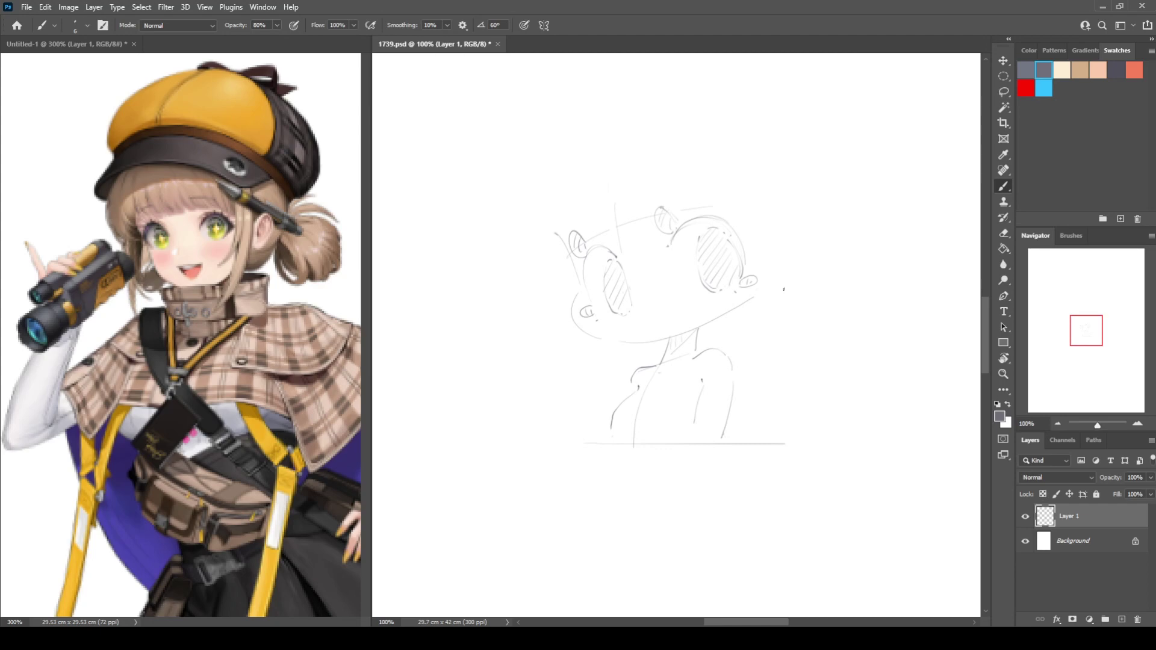
Clear parts of the eye guide line and sketch short eyebrow marks above both eyes
{"action": "key", "text": "e"}
{"action": "key", "text": "b"}
{"action": "key", "text": "e"}
{"action": "key", "text": "b"}
{"action": "mouse_move", "coordinate": [685, 210]}
{"action": "left_mouse_down"}
{"action": "mouse_move", "coordinate": [711, 205]}
{"action": "mouse_move", "coordinate": [699, 206]}
{"action": "left_mouse_up"}
{"action": "key", "text": "e"}
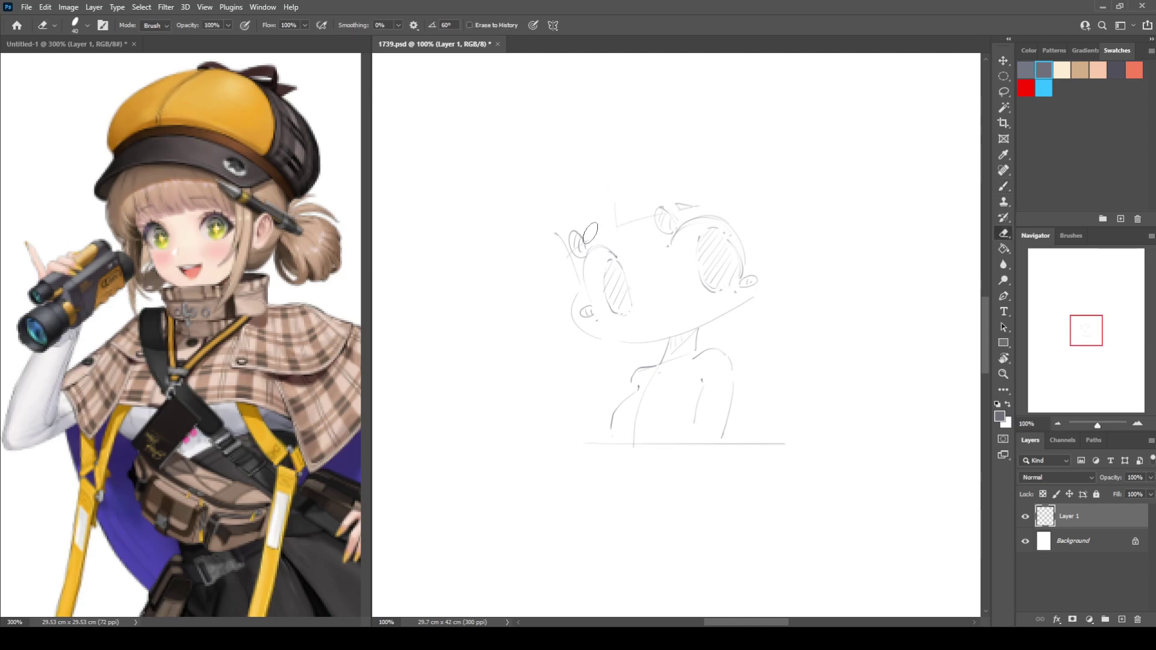
{"action": "key", "text": "b"}
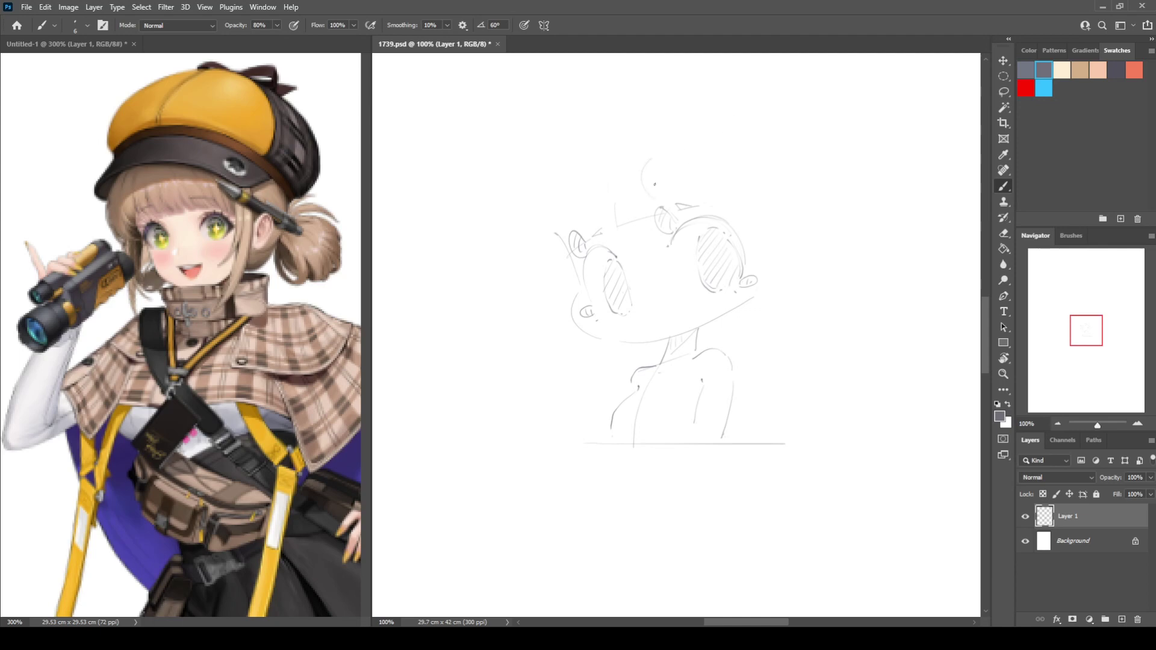
Erase the rough arc above the right eyebrow and sketch a wide spacing oval there
{"action": "key", "text": "e"}
{"action": "key", "text": "b"}
{"action": "key", "text": "e"}
{"action": "key", "text": "b"}
{"action": "key", "text": "e"}
{"action": "key", "text": "b"}
{"action": "key", "text": "e"}
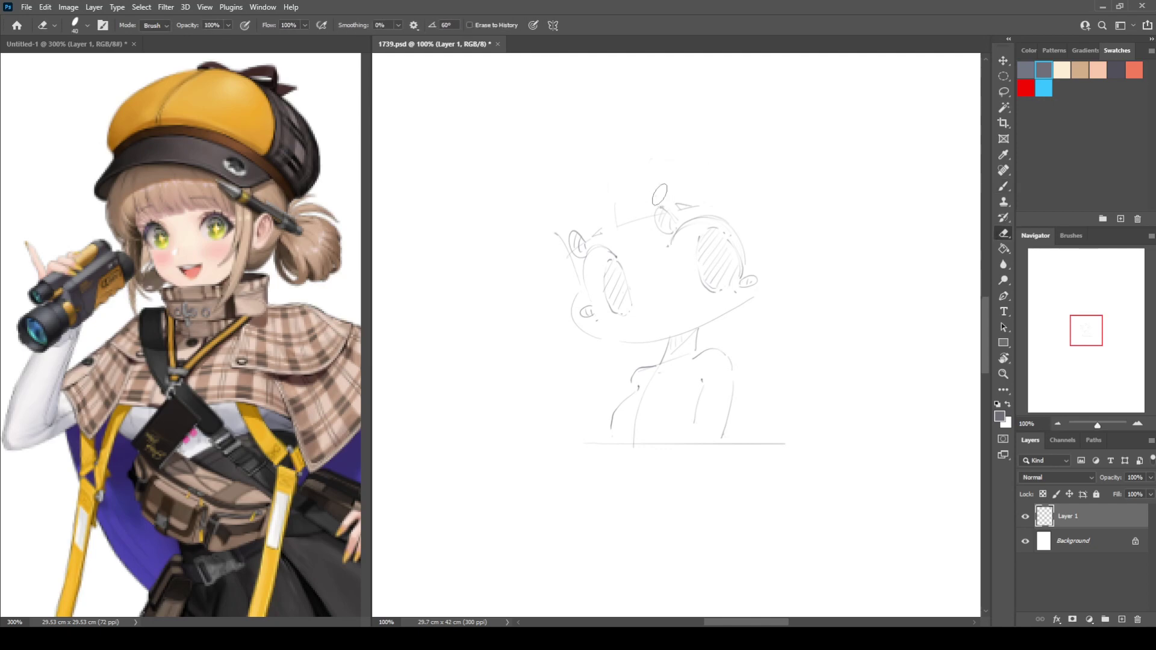
{"action": "key", "text": "b"}
{"action": "mouse_move", "coordinate": [656, 195]}
{"action": "left_mouse_down"}
{"action": "mouse_move", "coordinate": [657, 169]}
{"action": "mouse_move", "coordinate": [724, 174]}
{"action": "left_mouse_up"}
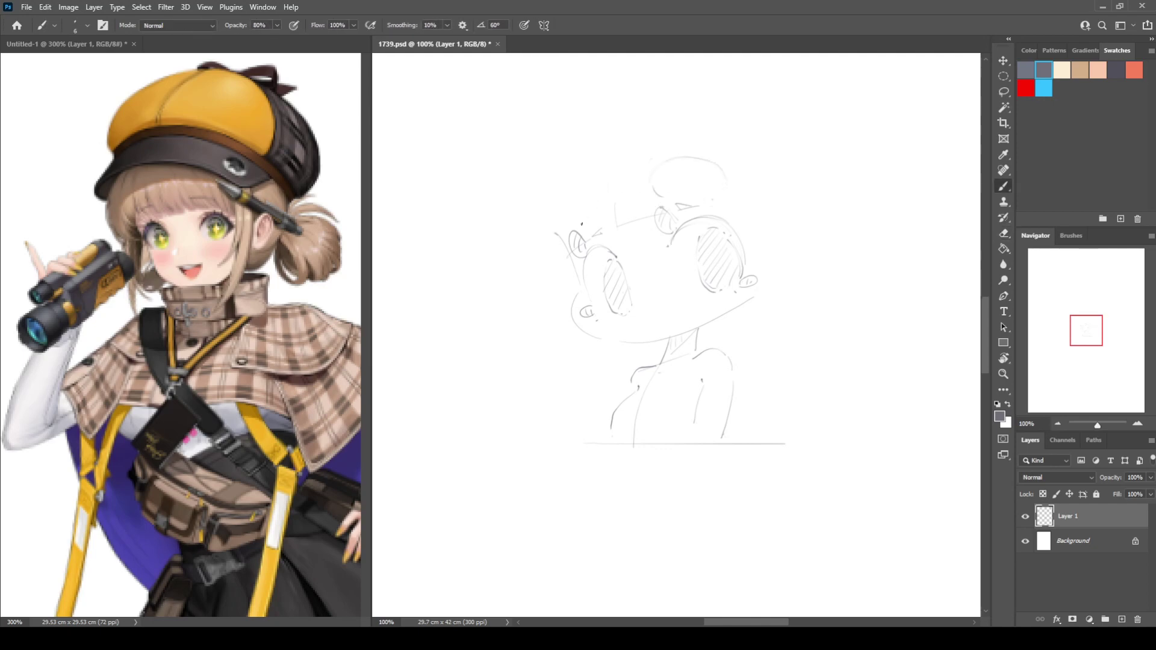
Sketch a tall spacing oval above the left eye and close the wide oval above the right one
{"action": "key", "text": "e"}
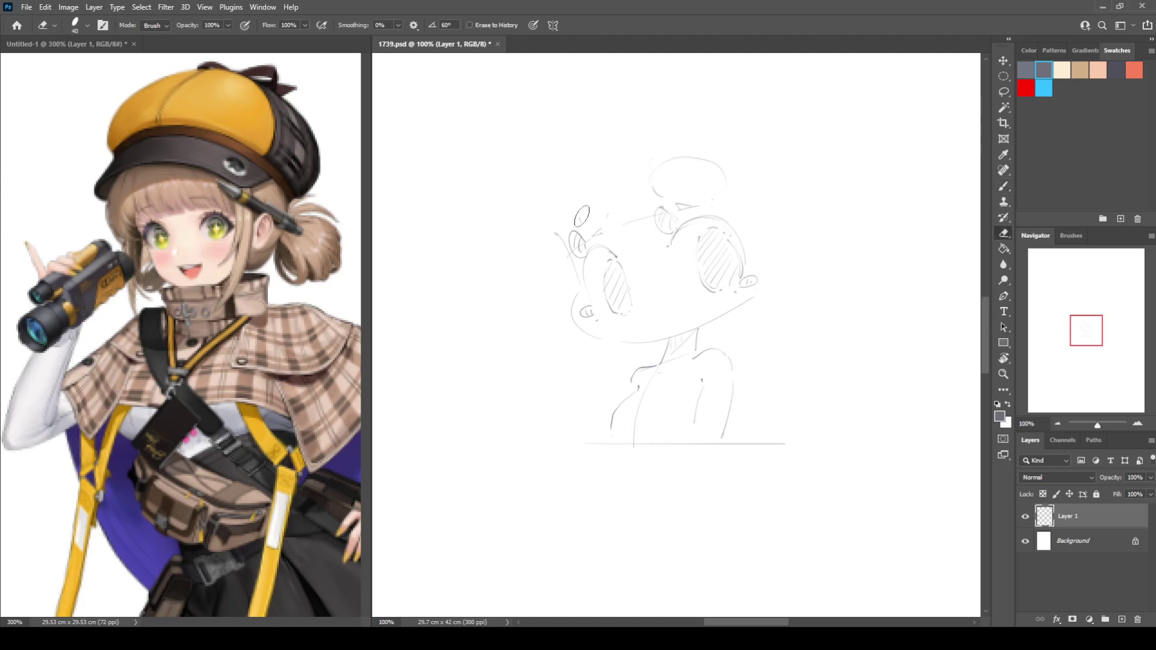
{"action": "key", "text": "b"}
{"action": "mouse_move", "coordinate": [574, 220]}
{"action": "left_mouse_down"}
{"action": "mouse_move", "coordinate": [576, 185]}
{"action": "mouse_move", "coordinate": [607, 207]}
{"action": "left_mouse_up"}
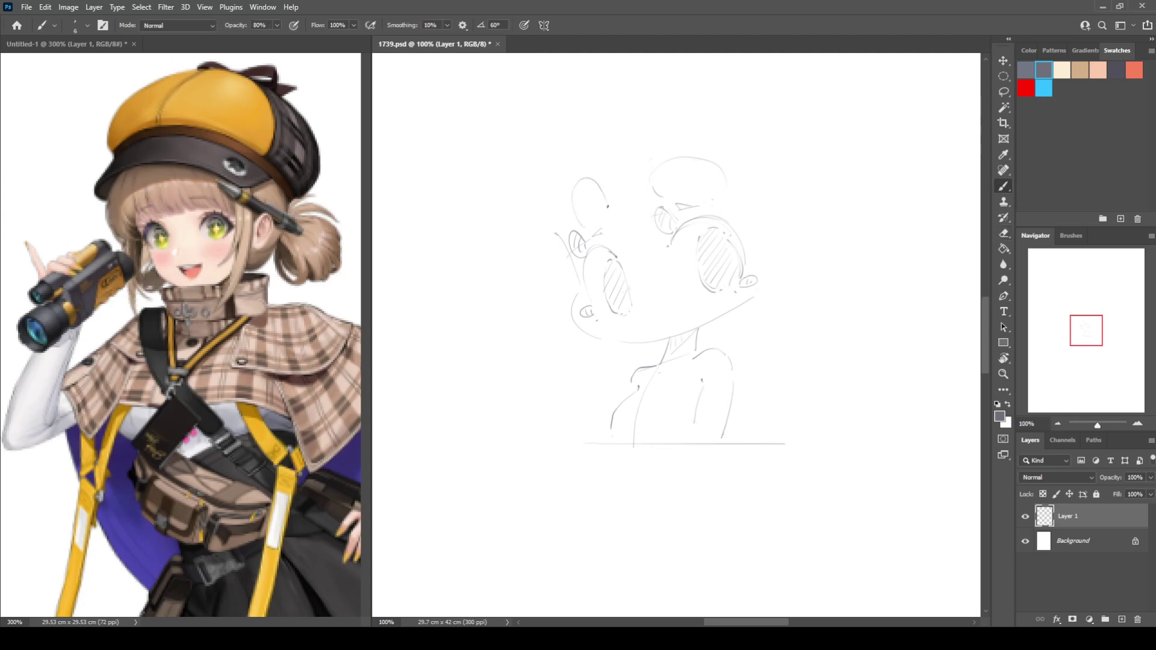
{"action": "key", "text": "e"}
{"action": "key", "text": "b"}
{"action": "left_click_drag", "start_coordinate": [724, 175], "coordinate": [713, 198]}
Sketch a rounded ear shape to the right of the face, undoing unwanted strokes
{"action": "mouse_move", "coordinate": [765, 250]}
{"action": "left_mouse_down"}
{"action": "mouse_move", "coordinate": [799, 277]}
{"action": "mouse_move", "coordinate": [777, 285]}
{"action": "left_mouse_up"}
{"action": "key", "text": "ctrl+z"}
{"action": "mouse_move", "coordinate": [776, 246]}
{"action": "left_mouse_down"}
{"action": "mouse_move", "coordinate": [781, 281]}
{"action": "mouse_move", "coordinate": [804, 266]}
{"action": "mouse_move", "coordinate": [785, 284]}
{"action": "left_mouse_up"}
{"action": "key", "text": "ctrl+z"}
{"action": "key", "text": "ctrl+z"}
{"action": "key", "text": "ctrl+z"}
Sketch a small open mouth above the chin and check the face with the view mirrored
{"action": "key", "text": "e"}
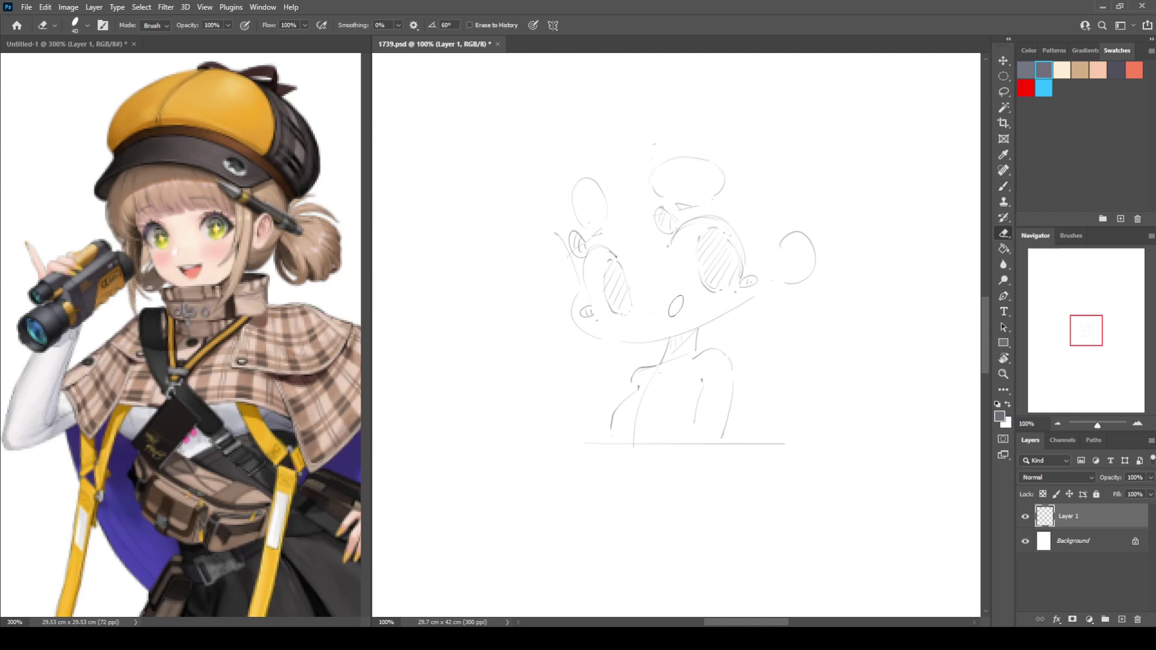
{"action": "key", "text": "b"}
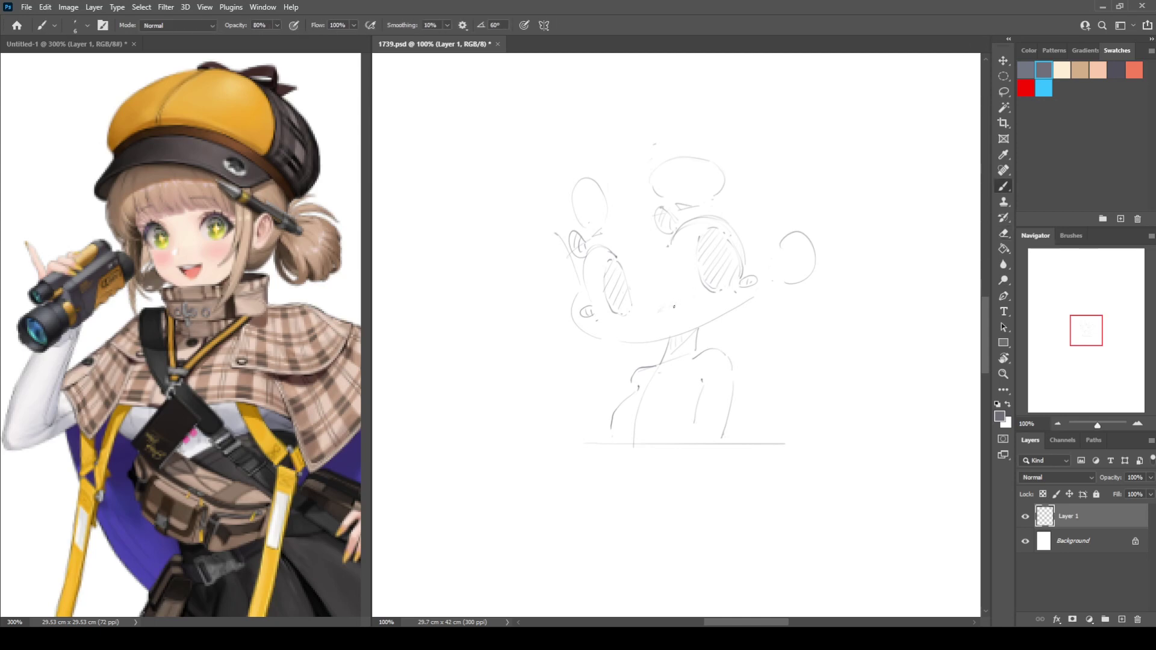
{"action": "left_click_drag", "start_coordinate": [687, 299], "coordinate": [698, 323]}
{"action": "key", "text": "ctrl+shift+h"}
{"action": "key", "text": "ctrl+shift+h"}
Add small marker ovals beside the outer edges of both eyes and check the proportions in mirrored view
{"action": "key", "text": "e"}
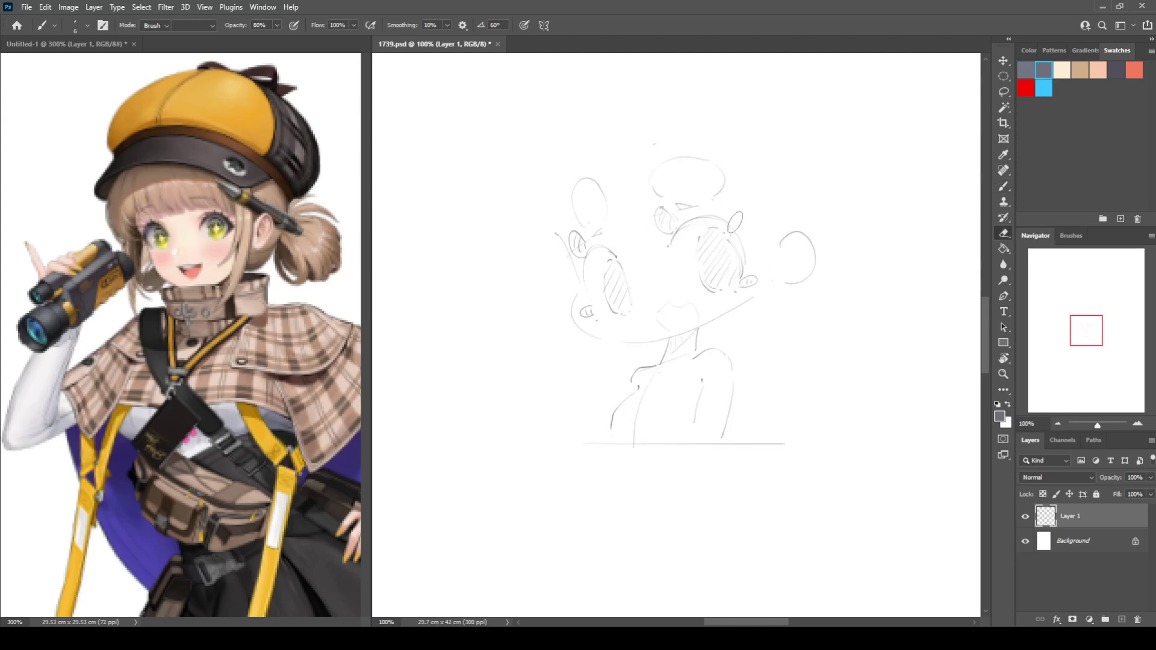
{"action": "mouse_move", "coordinate": [749, 248]}
{"action": "left_mouse_down"}
{"action": "mouse_move", "coordinate": [749, 265]}
{"action": "mouse_move", "coordinate": [758, 219]}
{"action": "mouse_move", "coordinate": [747, 243]}
{"action": "left_mouse_up"}
{"action": "key", "text": "b"}
{"action": "left_click_drag", "start_coordinate": [579, 280], "coordinate": [576, 289]}
{"action": "key", "text": "ctrl+shift+h"}
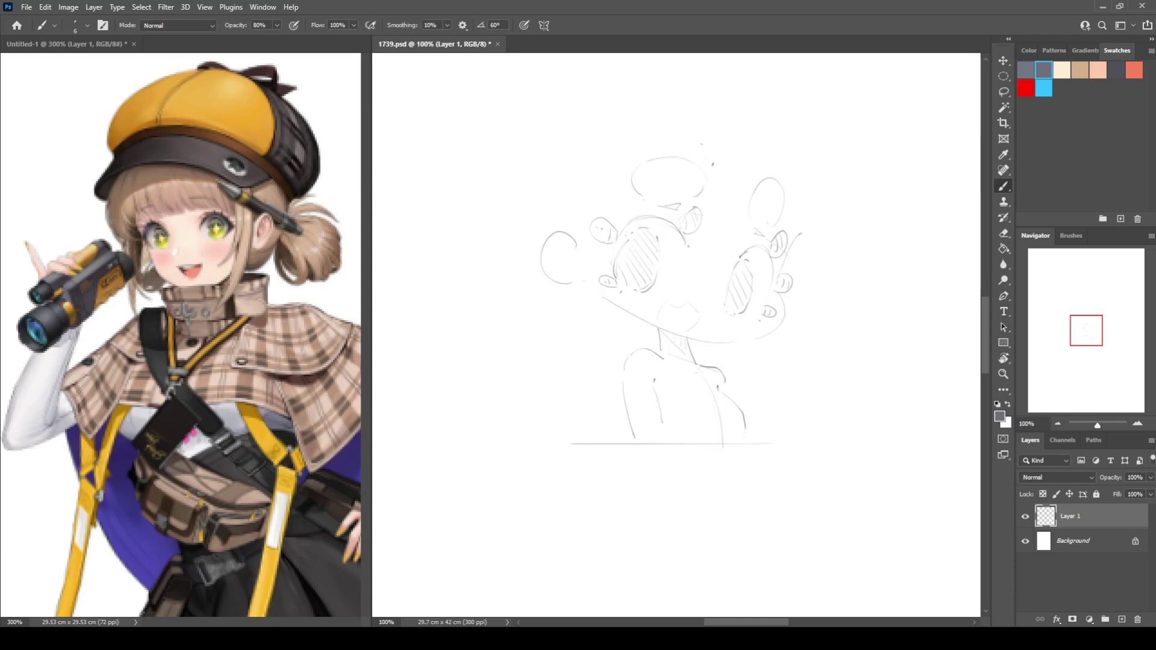
{"action": "key", "text": "h"}
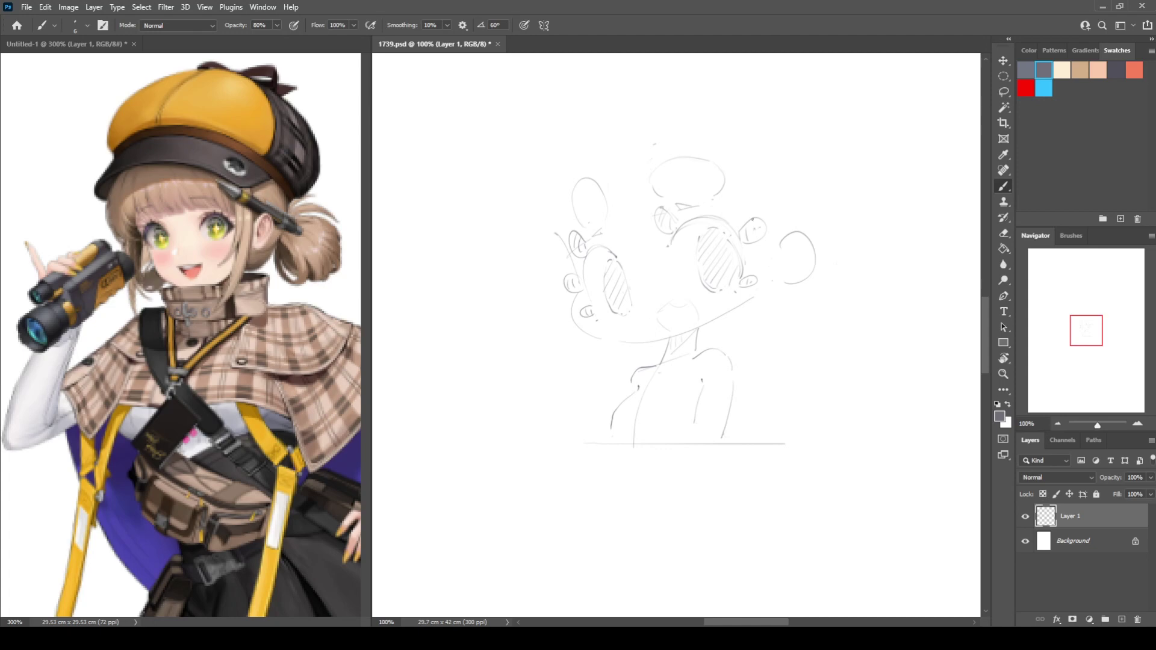
Add a new layer and sketch the first light strokes of the fringe and the hair framing the face
{"action": "left_click", "coordinate": [1122, 619]}
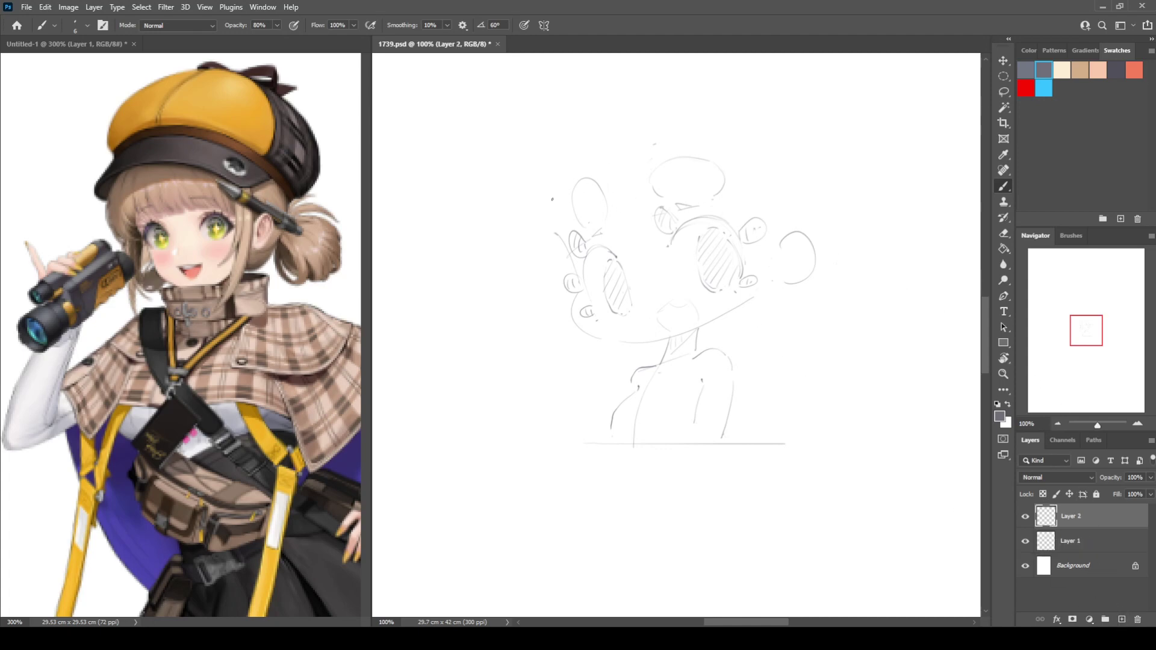
{"action": "left_click_drag", "start_coordinate": [546, 225], "coordinate": [566, 267]}
{"action": "left_click_drag", "start_coordinate": [654, 227], "coordinate": [670, 243]}
{"action": "left_click_drag", "start_coordinate": [737, 194], "coordinate": [740, 198]}
{"action": "left_click_drag", "start_coordinate": [736, 327], "coordinate": [794, 233]}
{"action": "key", "text": "ctrl+shift+h"}
{"action": "key", "text": "ctrl+shift+h"}
{"action": "key", "text": "ctrl+z"}
{"action": "key", "text": "ctrl+shift+z"}
Sketch the long side lock at the face's left and the outer hair curve at its right
{"action": "left_click_drag", "start_coordinate": [555, 288], "coordinate": [587, 384]}
{"action": "mouse_move", "coordinate": [581, 340]}
{"action": "left_mouse_down"}
{"action": "mouse_move", "coordinate": [607, 386]}
{"action": "mouse_move", "coordinate": [629, 350]}
{"action": "left_mouse_up"}
{"action": "mouse_move", "coordinate": [811, 172]}
{"action": "left_mouse_down"}
{"action": "mouse_move", "coordinate": [845, 222]}
{"action": "mouse_move", "coordinate": [803, 312]}
{"action": "left_mouse_up"}
Refine the left hair contour and side lock, and check the hair shape in mirrored view
{"action": "key", "text": "e"}
{"action": "key", "text": "b"}
{"action": "mouse_move", "coordinate": [554, 193]}
{"action": "left_mouse_down"}
{"action": "mouse_move", "coordinate": [525, 228]}
{"action": "mouse_move", "coordinate": [584, 388]}
{"action": "mouse_move", "coordinate": [605, 361]}
{"action": "mouse_move", "coordinate": [627, 369]}
{"action": "left_mouse_up"}
{"action": "key", "text": "e"}
{"action": "key", "text": "b"}
{"action": "mouse_move", "coordinate": [560, 330]}
{"action": "left_mouse_down"}
{"action": "mouse_move", "coordinate": [573, 378]}
{"action": "mouse_move", "coordinate": [612, 371]}
{"action": "mouse_move", "coordinate": [602, 362]}
{"action": "left_mouse_up"}
{"action": "key", "text": "e"}
{"action": "key", "text": "b"}
{"action": "key", "text": "ctrl+shift+h"}
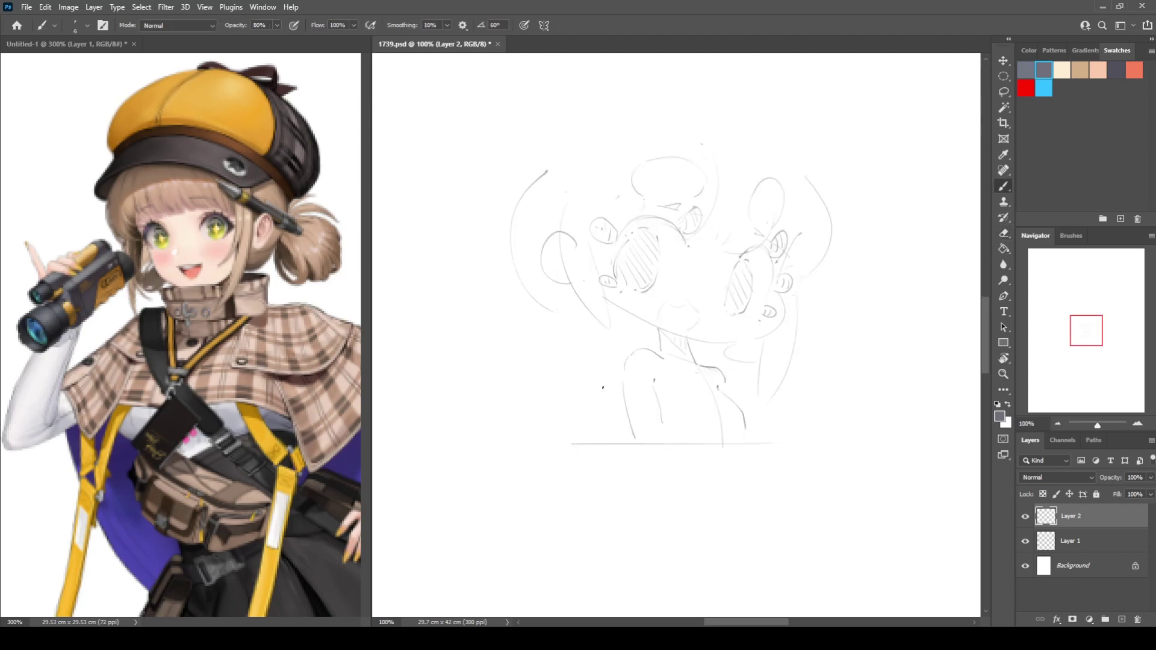
{"action": "key", "text": "ctrl+shift+h"}
Redraw the right outer hair curve wider, extend it under the jaw, and check it in mirrored view
{"action": "key", "text": "e"}
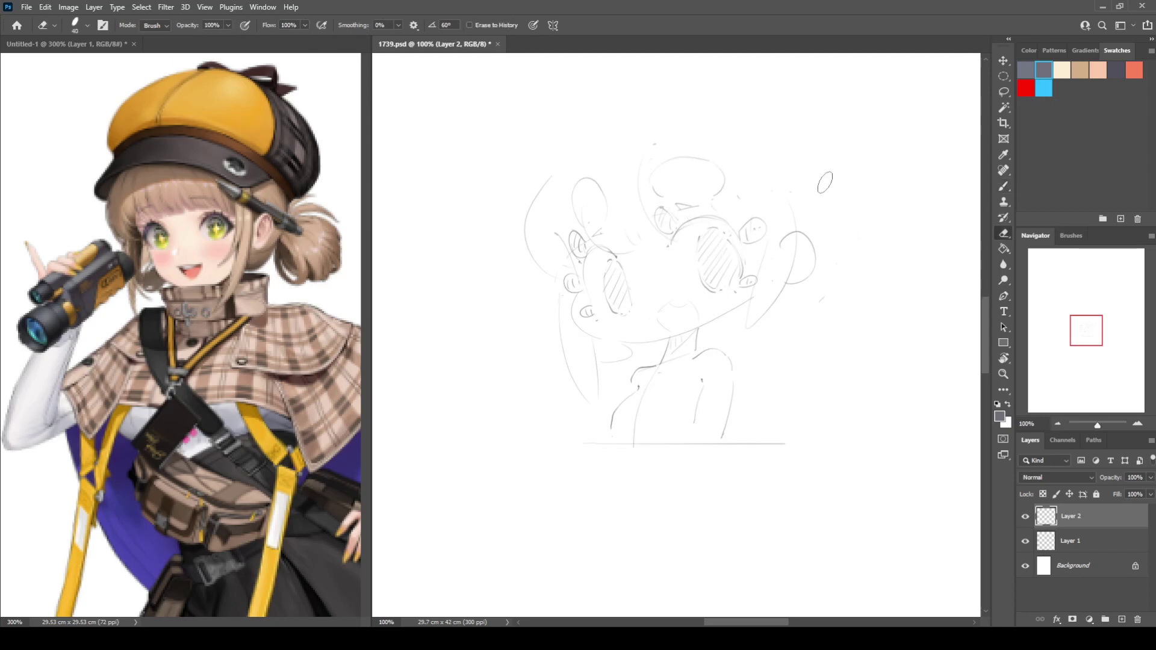
{"action": "key", "text": "b"}
{"action": "left_click_drag", "start_coordinate": [843, 209], "coordinate": [814, 301]}
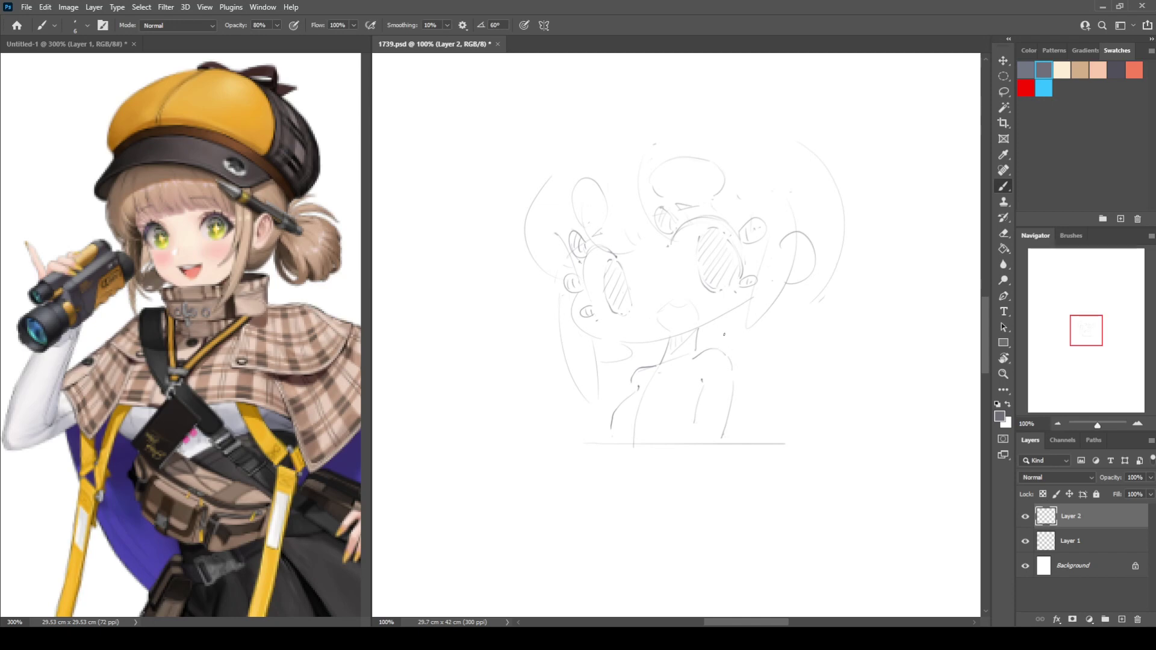
{"action": "mouse_move", "coordinate": [713, 333]}
{"action": "left_mouse_down"}
{"action": "mouse_move", "coordinate": [782, 332]}
{"action": "mouse_move", "coordinate": [803, 309]}
{"action": "left_mouse_up"}
{"action": "key", "text": "ctrl+shift+h"}
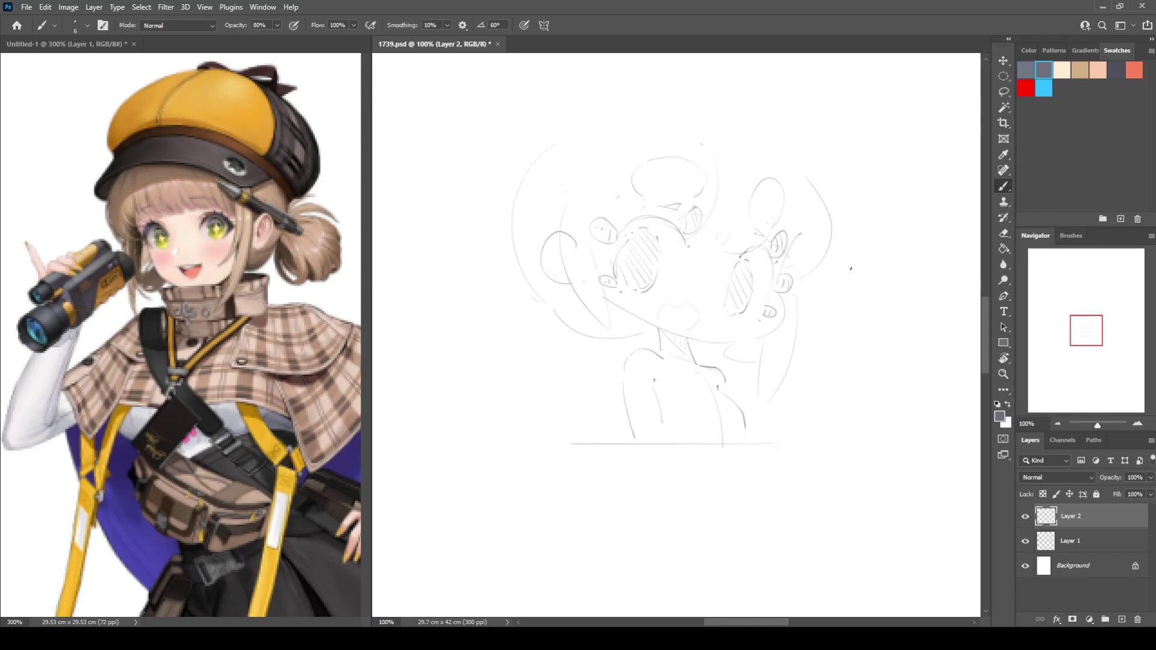
{"action": "key", "text": "ctrl+shift+h"}
Erase the lower right hair curve and redraw it as a rounder line under the ear
{"action": "key", "text": "e"}
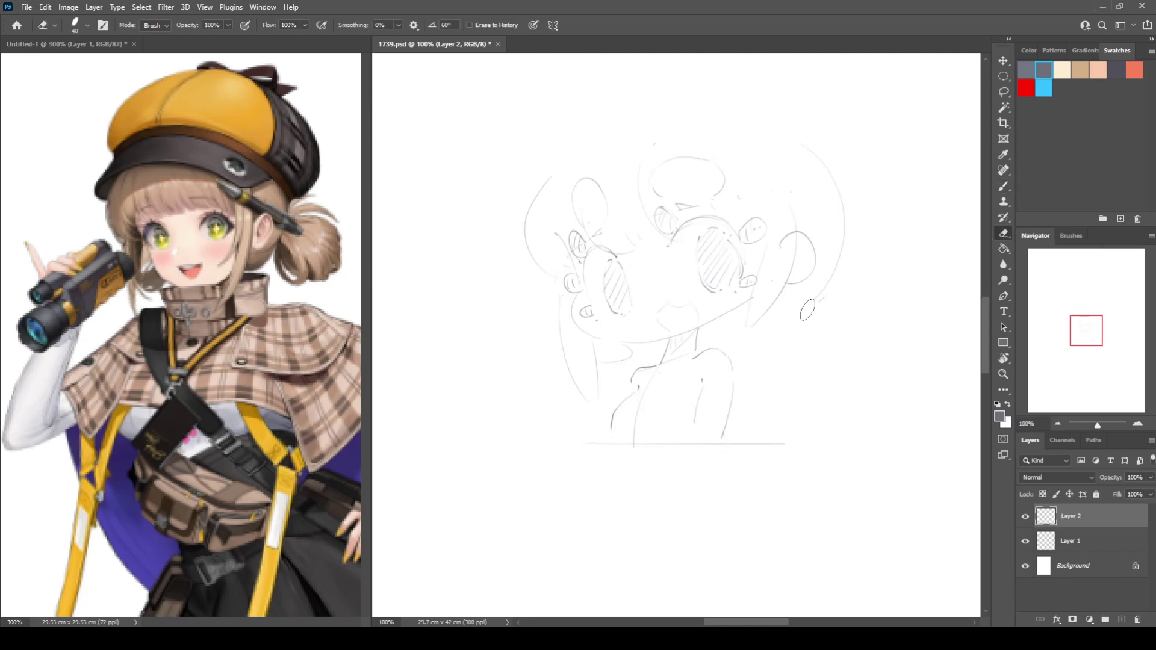
{"action": "key", "text": "b"}
{"action": "left_click_drag", "start_coordinate": [762, 338], "coordinate": [826, 296]}
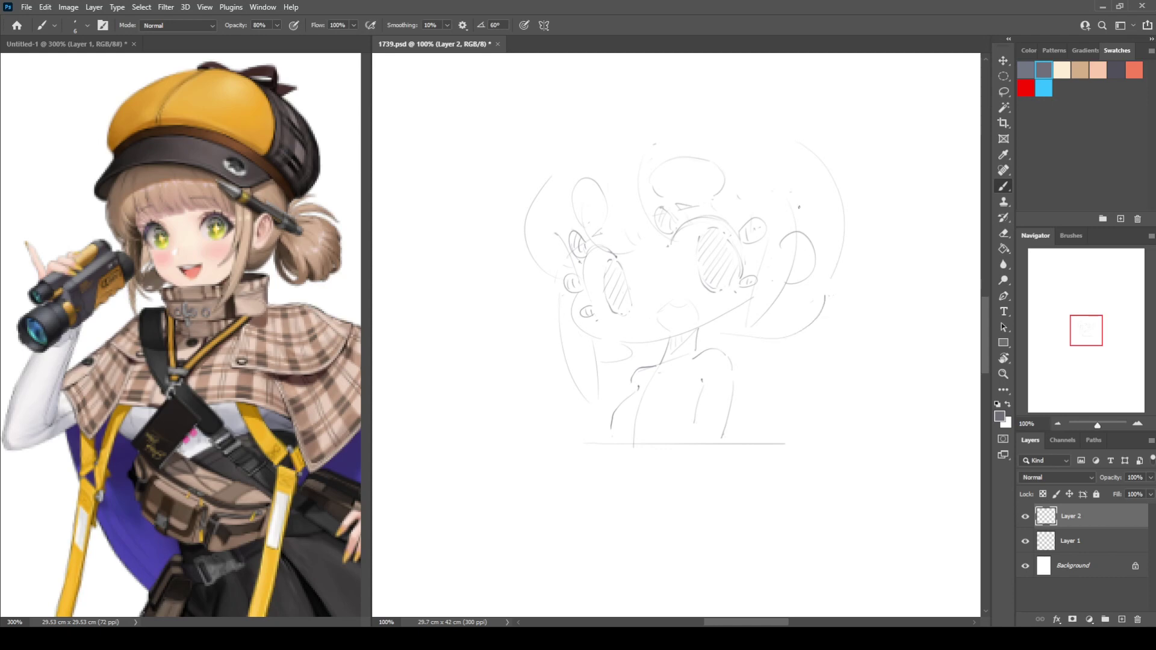
Erase the outer hair contours on both sides and redraw them closer to the head in mirrored view
{"action": "key", "text": "e"}
{"action": "mouse_move", "coordinate": [553, 176]}
{"action": "left_mouse_down"}
{"action": "mouse_move", "coordinate": [539, 256]}
{"action": "mouse_move", "coordinate": [559, 269]}
{"action": "mouse_move", "coordinate": [563, 337]}
{"action": "mouse_move", "coordinate": [588, 348]}
{"action": "left_mouse_up"}
{"action": "key", "text": "b"}
{"action": "key", "text": "ctrl+shift+h"}
{"action": "key", "text": "e"}
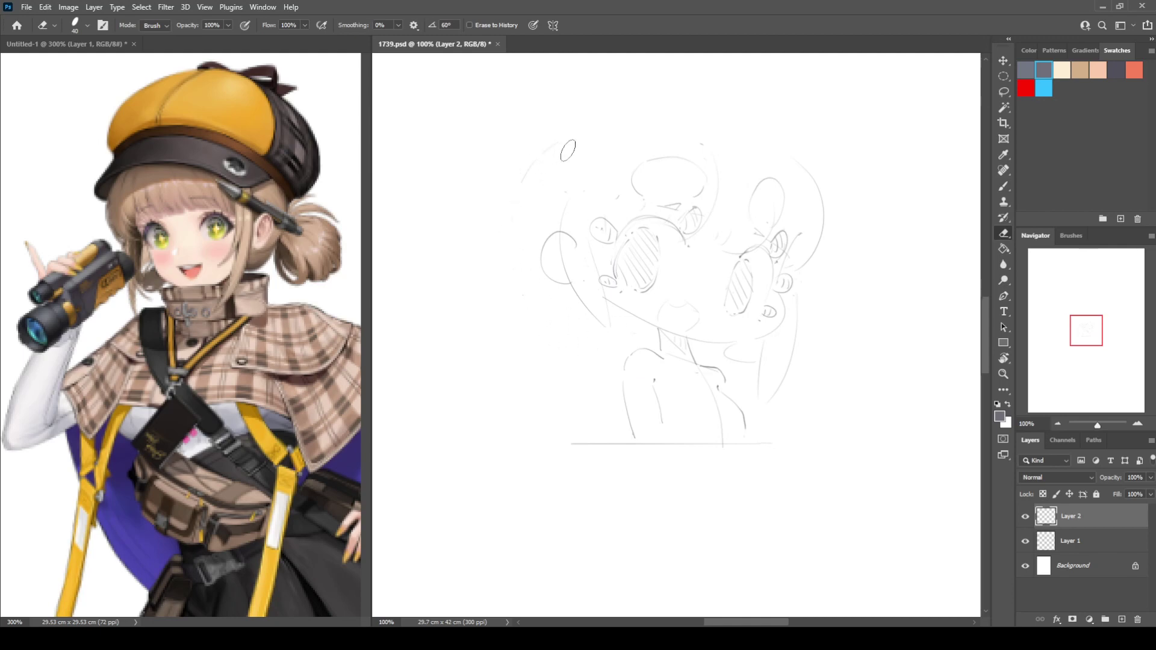
{"action": "key", "text": "b"}
{"action": "left_click_drag", "start_coordinate": [542, 147], "coordinate": [551, 300]}
{"action": "key", "text": "ctrl+z"}
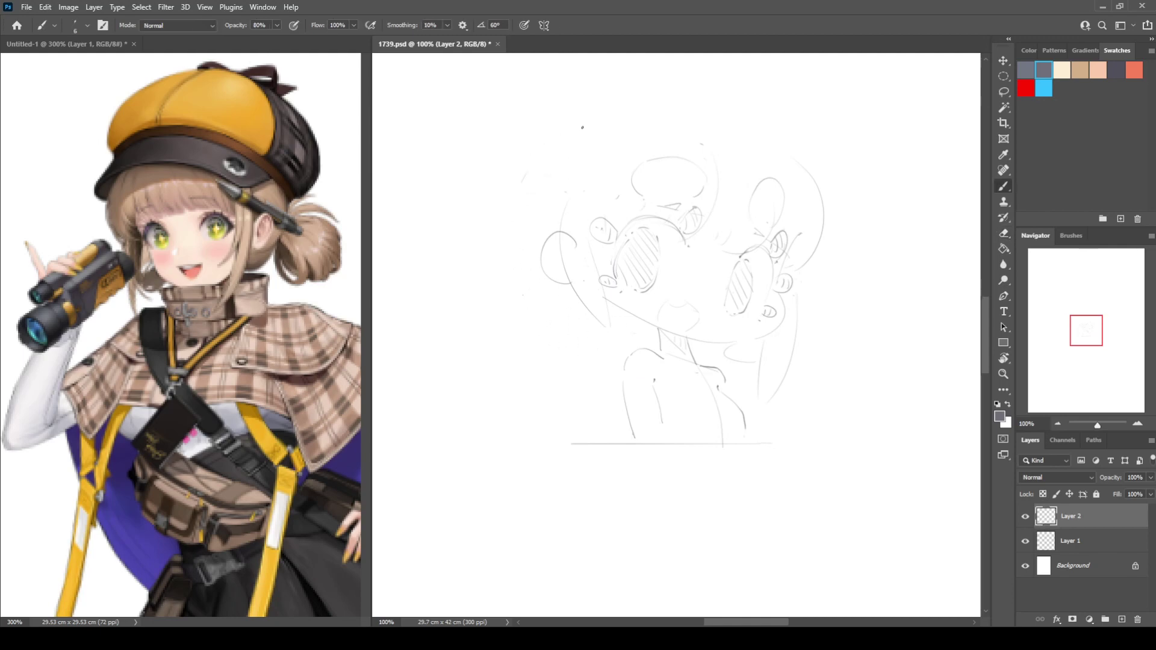
{"action": "left_click_drag", "start_coordinate": [580, 129], "coordinate": [545, 307]}
{"action": "key", "text": "ctrl+z"}
{"action": "mouse_move", "coordinate": [589, 130]}
{"action": "left_mouse_down"}
{"action": "mouse_move", "coordinate": [517, 224]}
{"action": "mouse_move", "coordinate": [572, 304]}
{"action": "mouse_move", "coordinate": [576, 333]}
{"action": "mouse_move", "coordinate": [632, 335]}
{"action": "left_mouse_up"}
Restore the unmirrored view and sketch a low, fluffy ponytail with loose loops right of the neck
{"action": "key", "text": "ctrl+shift+h"}
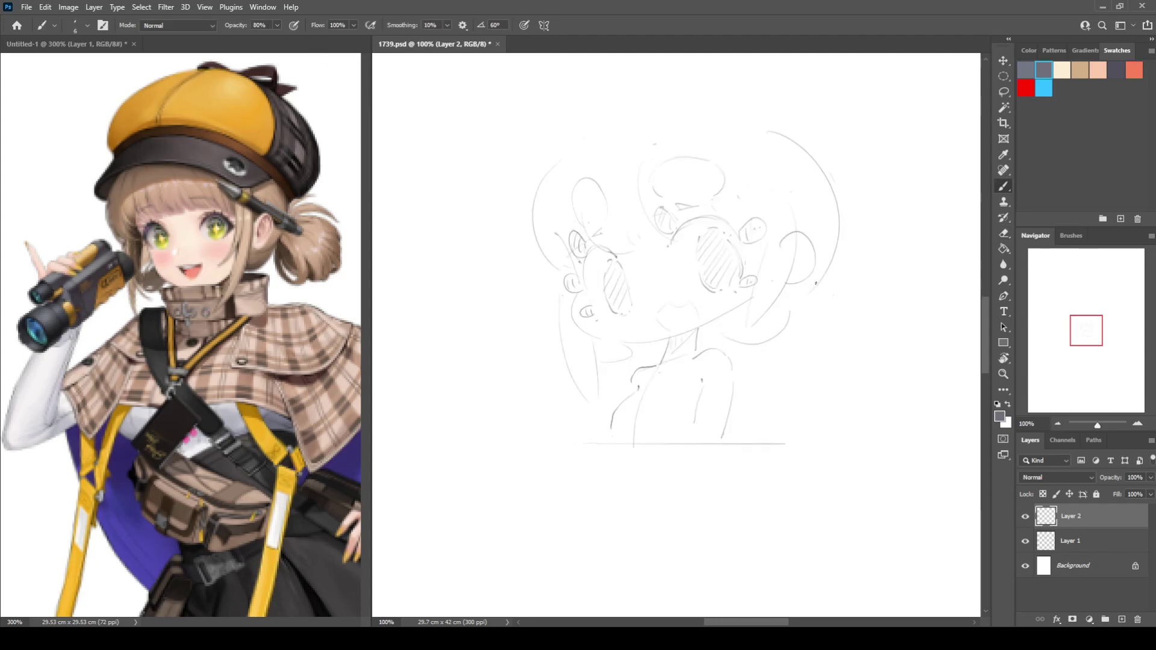
{"action": "left_click_drag", "start_coordinate": [814, 290], "coordinate": [843, 284]}
{"action": "mouse_move", "coordinate": [795, 313]}
{"action": "left_mouse_down"}
{"action": "mouse_move", "coordinate": [841, 297]}
{"action": "mouse_move", "coordinate": [801, 309]}
{"action": "mouse_move", "coordinate": [872, 308]}
{"action": "mouse_move", "coordinate": [770, 365]}
{"action": "mouse_move", "coordinate": [806, 364]}
{"action": "left_mouse_up"}
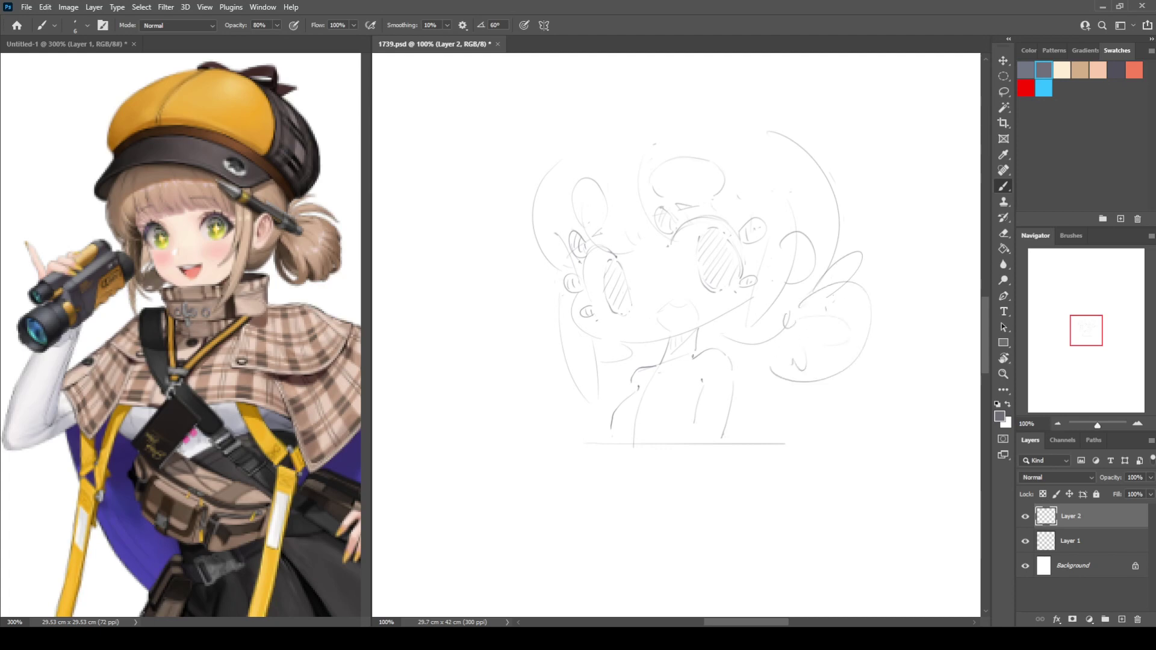
{"action": "left_click_drag", "start_coordinate": [556, 294], "coordinate": [560, 360]}
{"action": "left_click_drag", "start_coordinate": [535, 322], "coordinate": [548, 328]}
{"action": "key", "text": "ctrl+z"}
{"action": "key", "text": "ctrl+z"}
{"action": "key", "text": "e"}
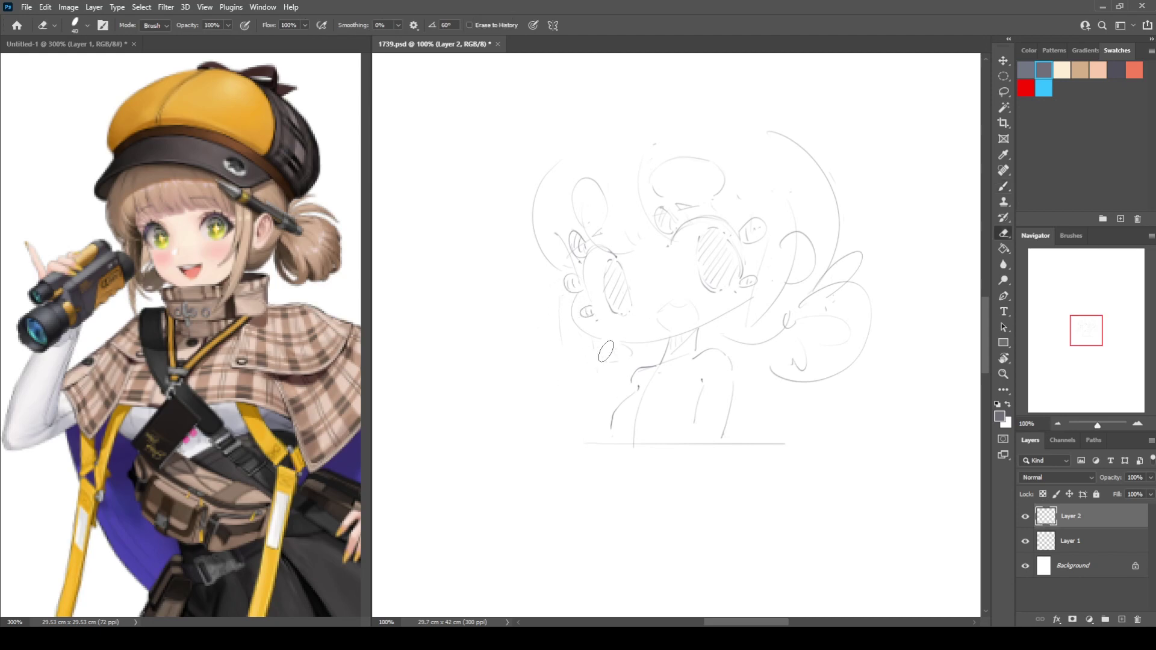
{"action": "key", "text": "b"}
{"action": "left_click_drag", "start_coordinate": [565, 300], "coordinate": [607, 384]}
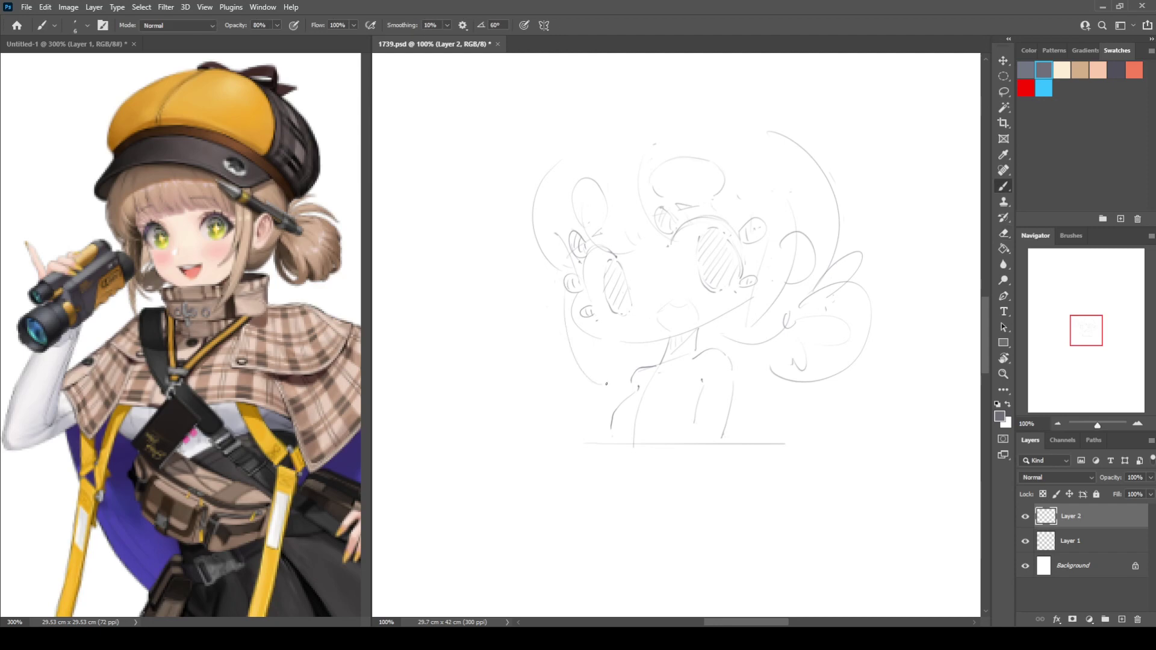
{"action": "key", "text": "ctrl+z"}
Sketch a tapering side lock hanging past the left jaw and a rounded hair bunch beside the left cheek
{"action": "mouse_move", "coordinate": [569, 293]}
{"action": "left_mouse_down"}
{"action": "mouse_move", "coordinate": [566, 343]}
{"action": "mouse_move", "coordinate": [599, 395]}
{"action": "mouse_move", "coordinate": [602, 348]}
{"action": "left_mouse_up"}
{"action": "left_click_drag", "start_coordinate": [560, 270], "coordinate": [567, 330]}
{"action": "key", "text": "ctrl+z"}
{"action": "left_click_drag", "start_coordinate": [561, 278], "coordinate": [563, 351]}
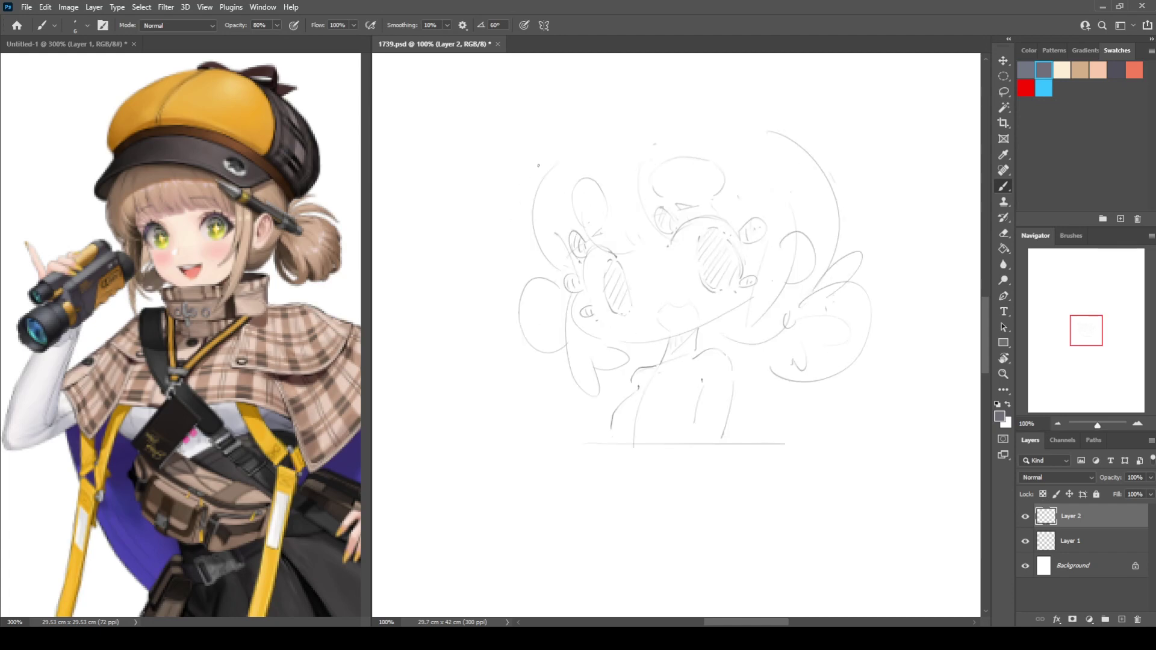
Add a new layer above the hair sketch and draw the cap's curved visor across the forehead
{"action": "left_click", "coordinate": [1121, 621]}
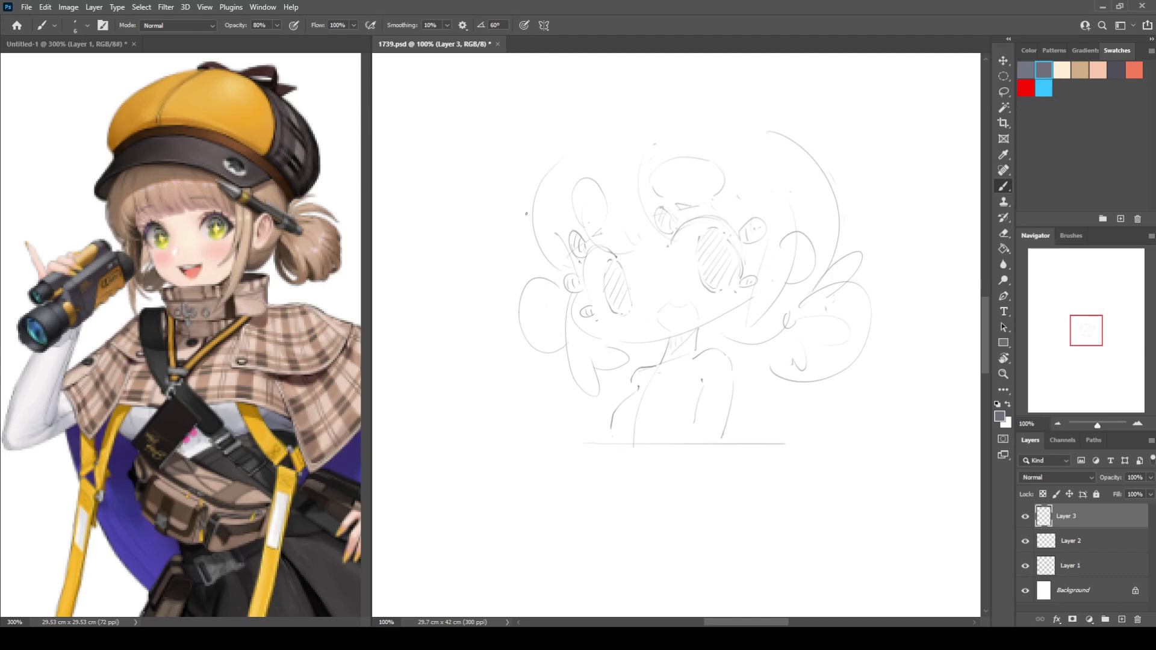
{"action": "mouse_move", "coordinate": [525, 215]}
{"action": "left_mouse_down"}
{"action": "mouse_move", "coordinate": [725, 167]}
{"action": "mouse_move", "coordinate": [762, 172]}
{"action": "mouse_move", "coordinate": [522, 230]}
{"action": "mouse_move", "coordinate": [543, 186]}
{"action": "mouse_move", "coordinate": [765, 176]}
{"action": "left_mouse_up"}
{"action": "key", "text": "ctrl+z"}
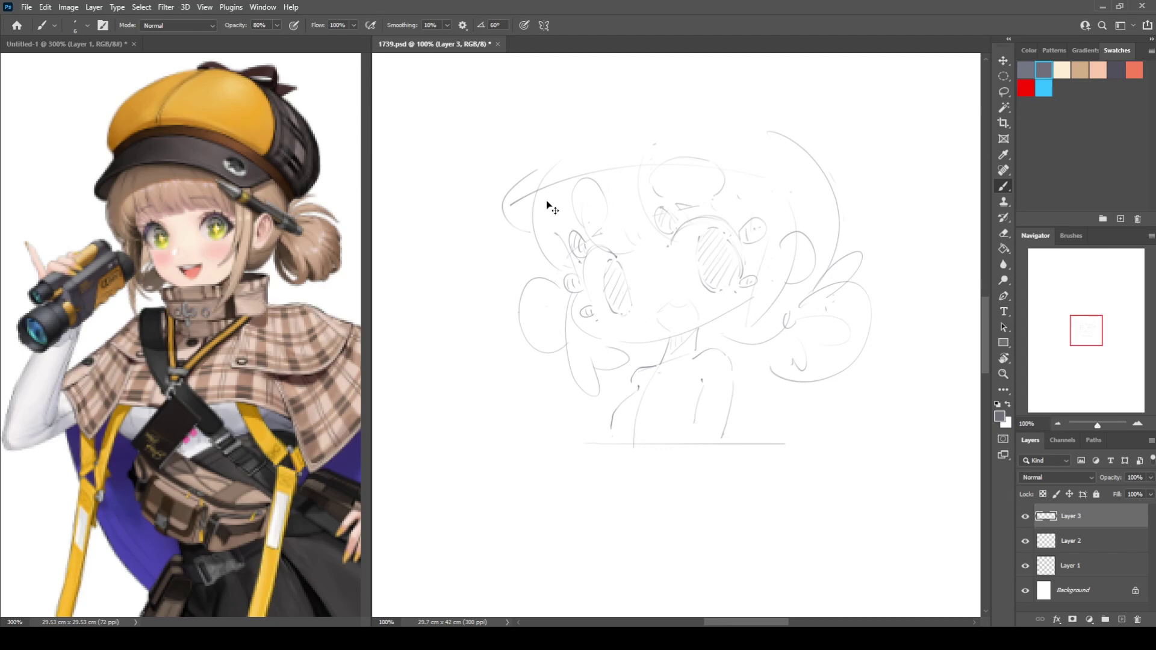
{"action": "key", "text": "ctrl+z"}
{"action": "mouse_move", "coordinate": [596, 187]}
{"action": "left_mouse_down"}
{"action": "mouse_move", "coordinate": [505, 208]}
{"action": "mouse_move", "coordinate": [730, 206]}
{"action": "mouse_move", "coordinate": [786, 176]}
{"action": "left_mouse_up"}
{"action": "key", "text": "ctrl+z"}
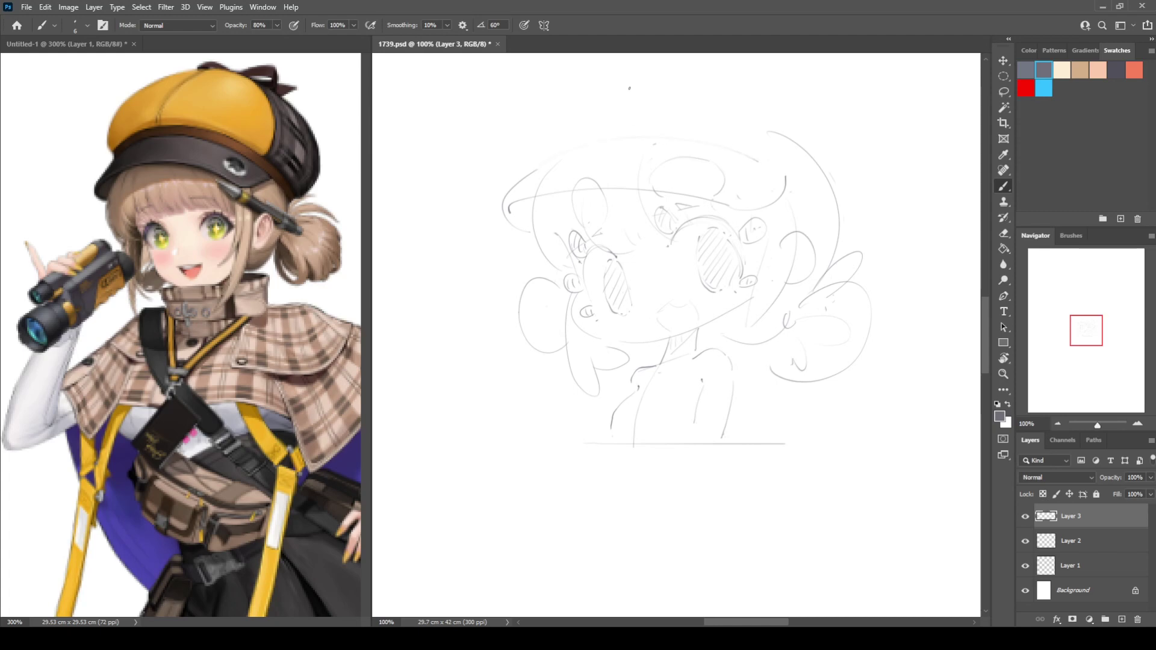
Sketch the cap's puffy crown with a double curve on the left and a wide arc over the top right
{"action": "left_click_drag", "start_coordinate": [621, 158], "coordinate": [611, 184]}
{"action": "left_click_drag", "start_coordinate": [553, 83], "coordinate": [534, 165]}
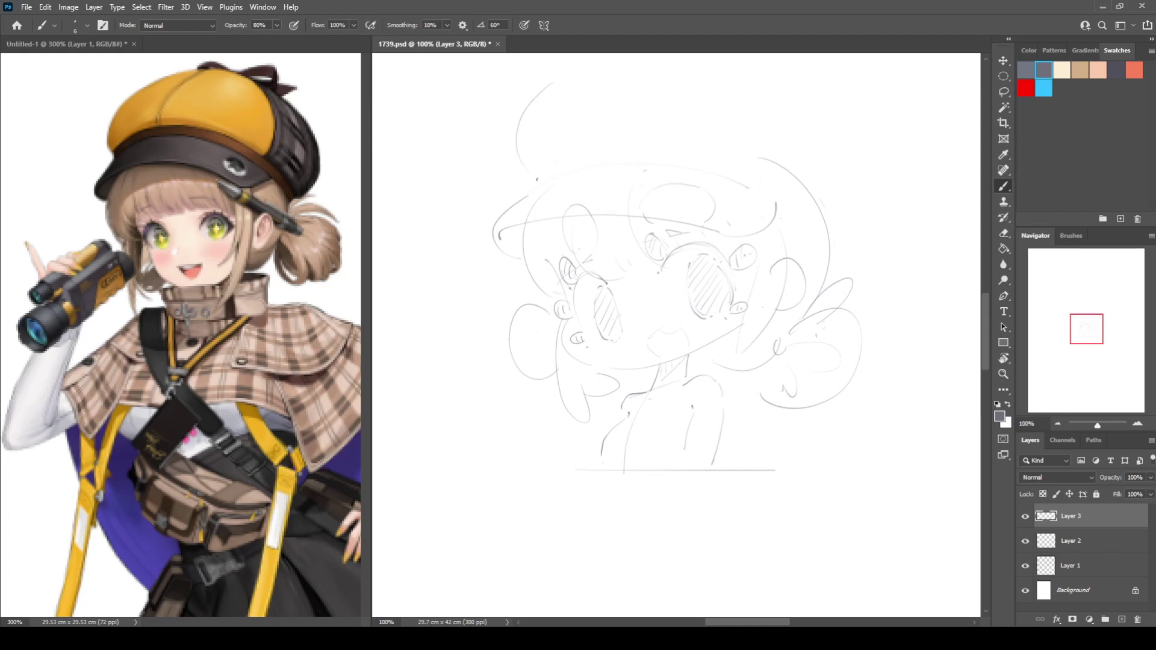
{"action": "mouse_move", "coordinate": [524, 97]}
{"action": "left_mouse_down"}
{"action": "mouse_move", "coordinate": [480, 174]}
{"action": "mouse_move", "coordinate": [497, 203]}
{"action": "left_mouse_up"}
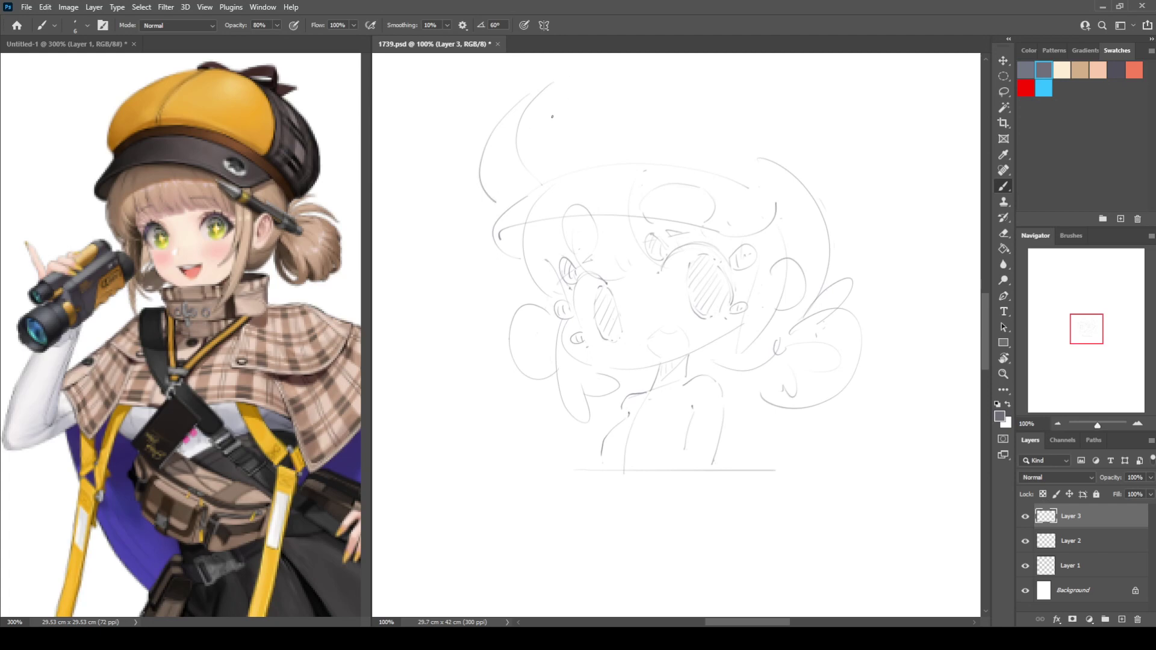
{"action": "mouse_move", "coordinate": [641, 84]}
{"action": "left_mouse_down"}
{"action": "mouse_move", "coordinate": [839, 144]}
{"action": "mouse_move", "coordinate": [790, 199]}
{"action": "left_mouse_up"}
{"action": "key", "text": "ctrl+z"}
{"action": "left_click_drag", "start_coordinate": [727, 76], "coordinate": [806, 209]}
Clean up the crown's lower right end and sketch the cap's rear band curving around the head
{"action": "key", "text": "e"}
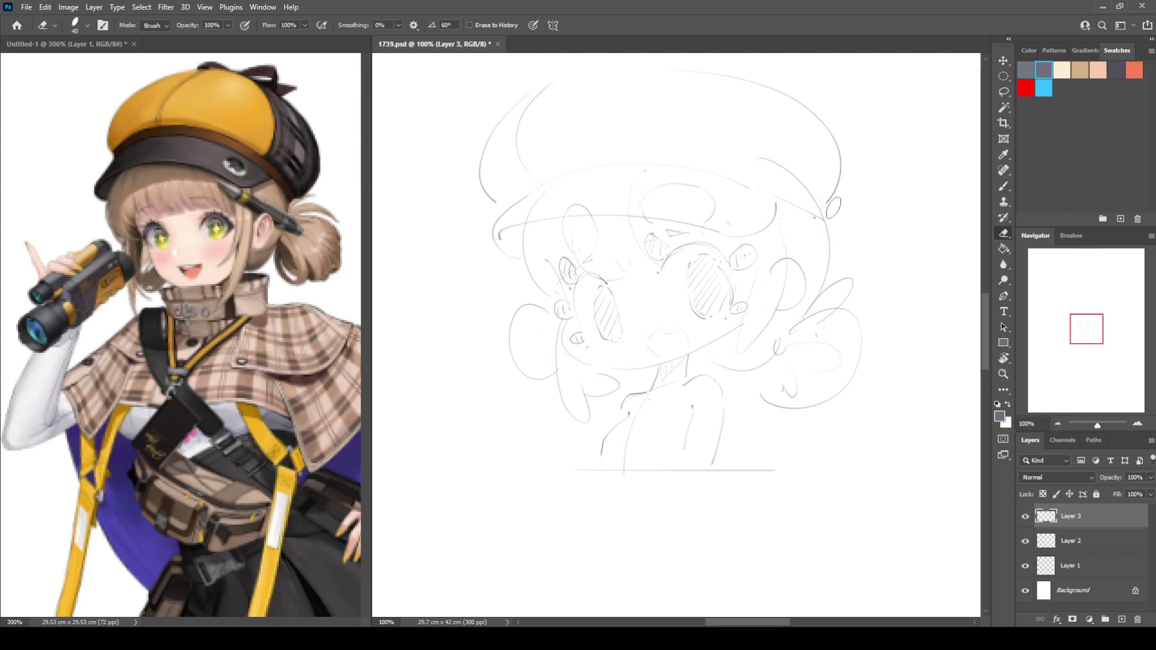
{"action": "left_click_drag", "start_coordinate": [834, 208], "coordinate": [828, 204]}
{"action": "key", "text": "b"}
{"action": "mouse_move", "coordinate": [758, 167]}
{"action": "left_mouse_down"}
{"action": "mouse_move", "coordinate": [821, 188]}
{"action": "mouse_move", "coordinate": [825, 212]}
{"action": "left_mouse_up"}
{"action": "key", "text": "ctrl+z"}
{"action": "left_click_drag", "start_coordinate": [775, 176], "coordinate": [850, 225]}
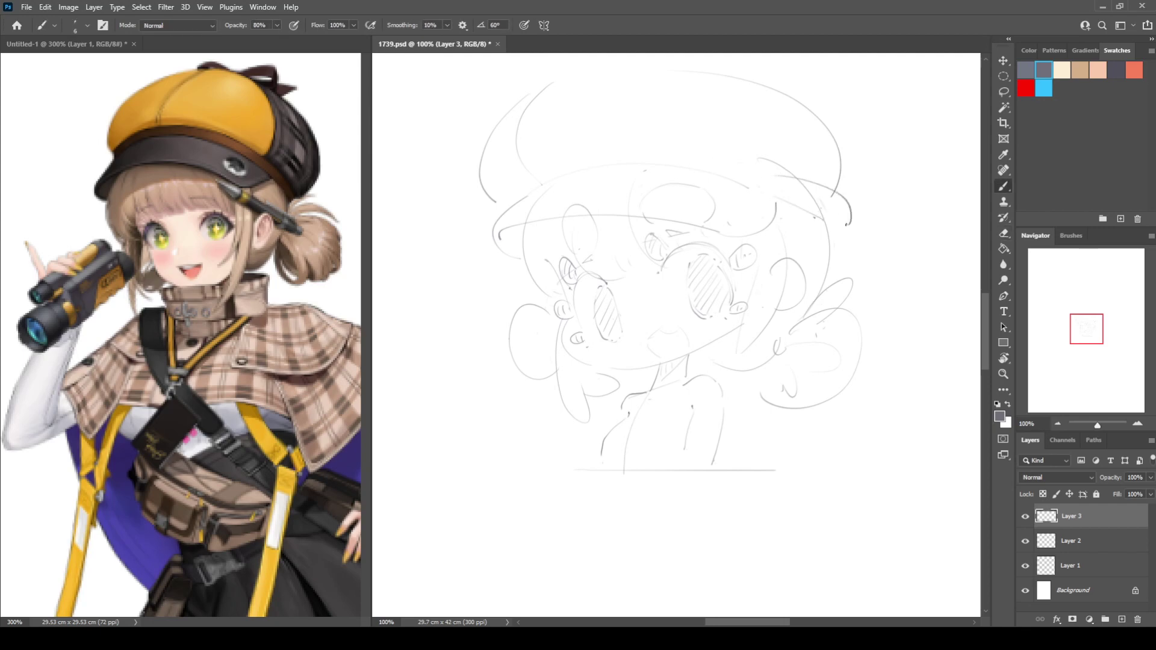
Mirror the canvas view, erase the protruding rear end of the cap's band and redraw it closer to the head
{"action": "key", "text": "ctrl+shift+h"}
{"action": "left_click_drag", "start_coordinate": [779, 235], "coordinate": [821, 250]}
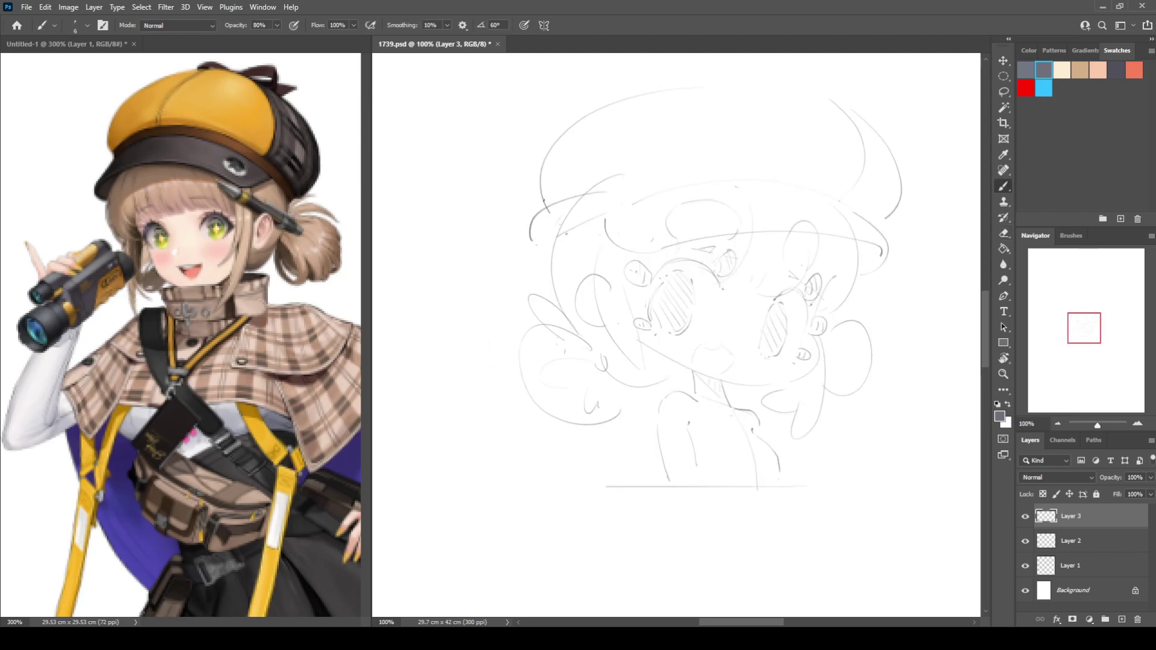
{"action": "key", "text": "e"}
{"action": "key", "text": "b"}
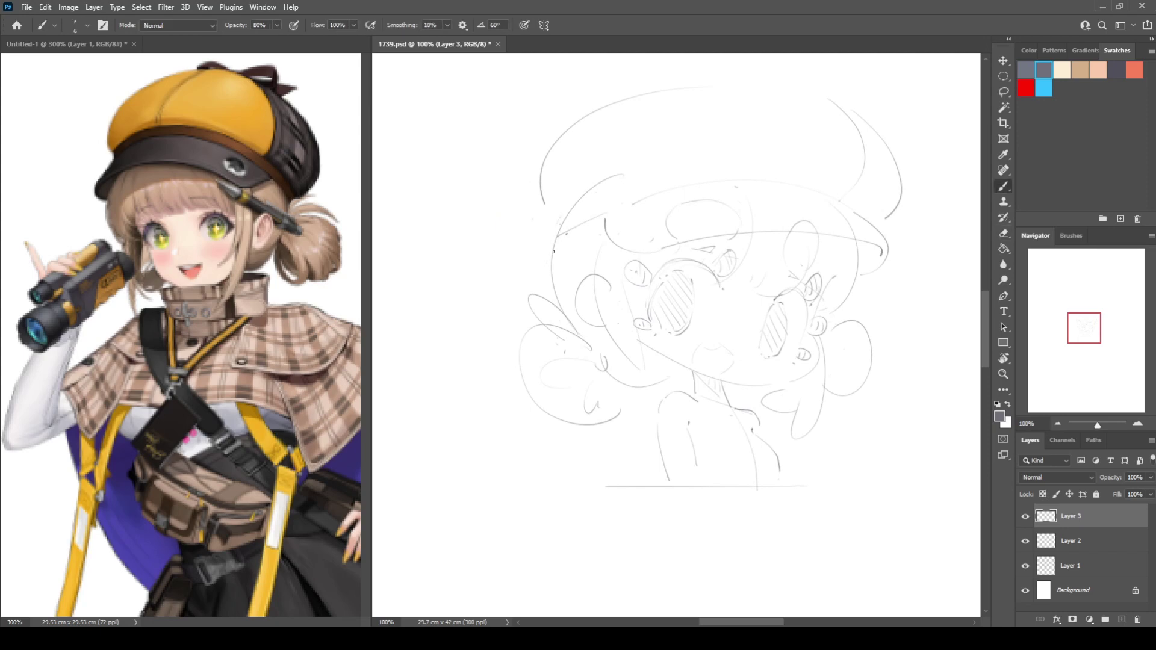
{"action": "mouse_move", "coordinate": [546, 206]}
{"action": "left_mouse_down"}
{"action": "mouse_move", "coordinate": [541, 241]}
{"action": "mouse_move", "coordinate": [536, 232]}
{"action": "mouse_move", "coordinate": [554, 248]}
{"action": "left_mouse_up"}
{"action": "key", "text": "e"}
{"action": "key", "text": "b"}
{"action": "key", "text": "e"}
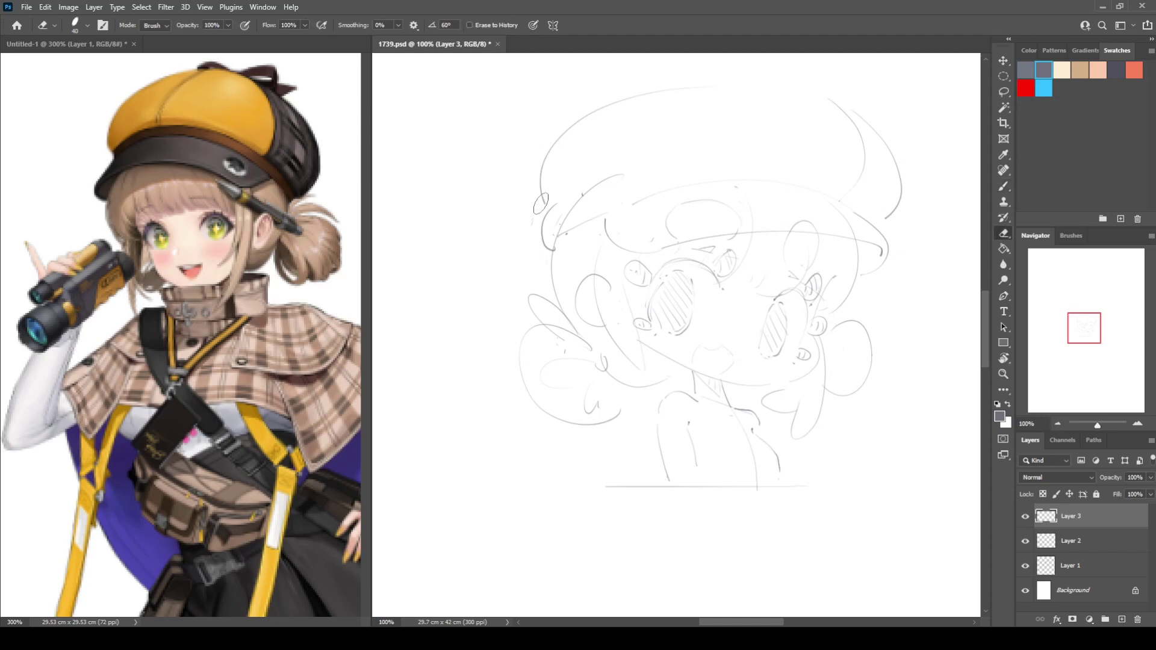
Erase the crown's rear and top outline and redraw it as a fuller arc joining the opposite side
{"action": "mouse_move", "coordinate": [544, 195]}
{"action": "left_mouse_down"}
{"action": "mouse_move", "coordinate": [663, 85]}
{"action": "mouse_move", "coordinate": [676, 91]}
{"action": "mouse_move", "coordinate": [546, 150]}
{"action": "mouse_move", "coordinate": [655, 92]}
{"action": "mouse_move", "coordinate": [790, 106]}
{"action": "left_mouse_up"}
{"action": "key", "text": "b"}
{"action": "mouse_move", "coordinate": [544, 226]}
{"action": "left_mouse_down"}
{"action": "mouse_move", "coordinate": [582, 107]}
{"action": "mouse_move", "coordinate": [753, 70]}
{"action": "left_mouse_up"}
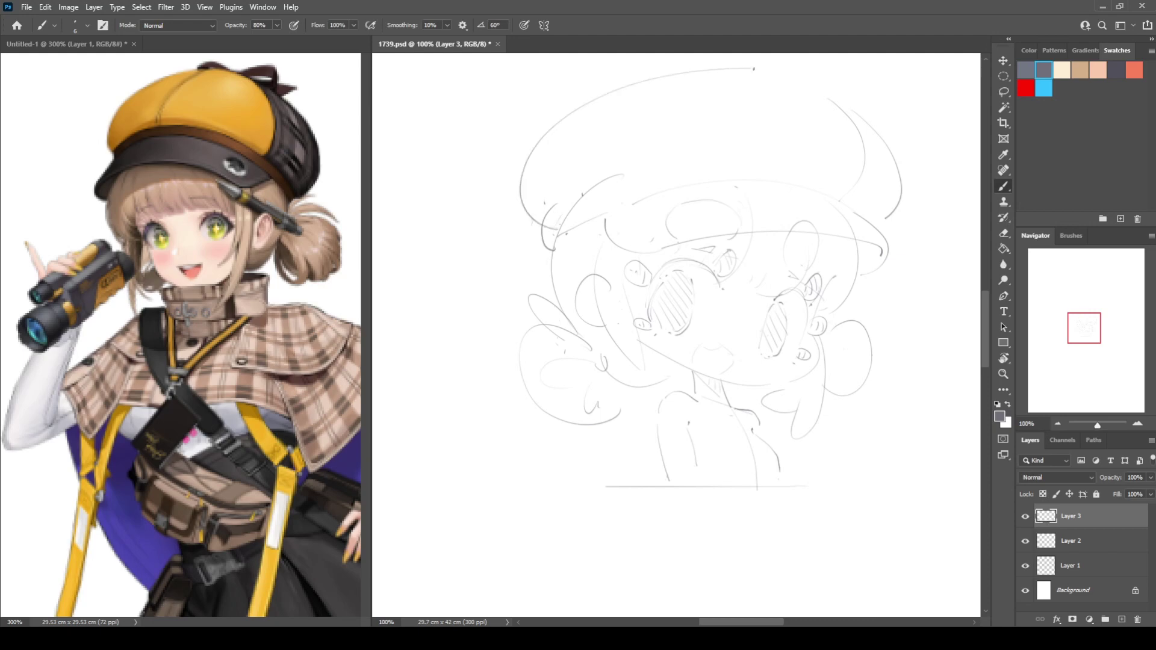
{"action": "key", "text": "ctrl+z"}
{"action": "left_click_drag", "start_coordinate": [548, 222], "coordinate": [723, 76]}
{"action": "key", "text": "ctrl+z"}
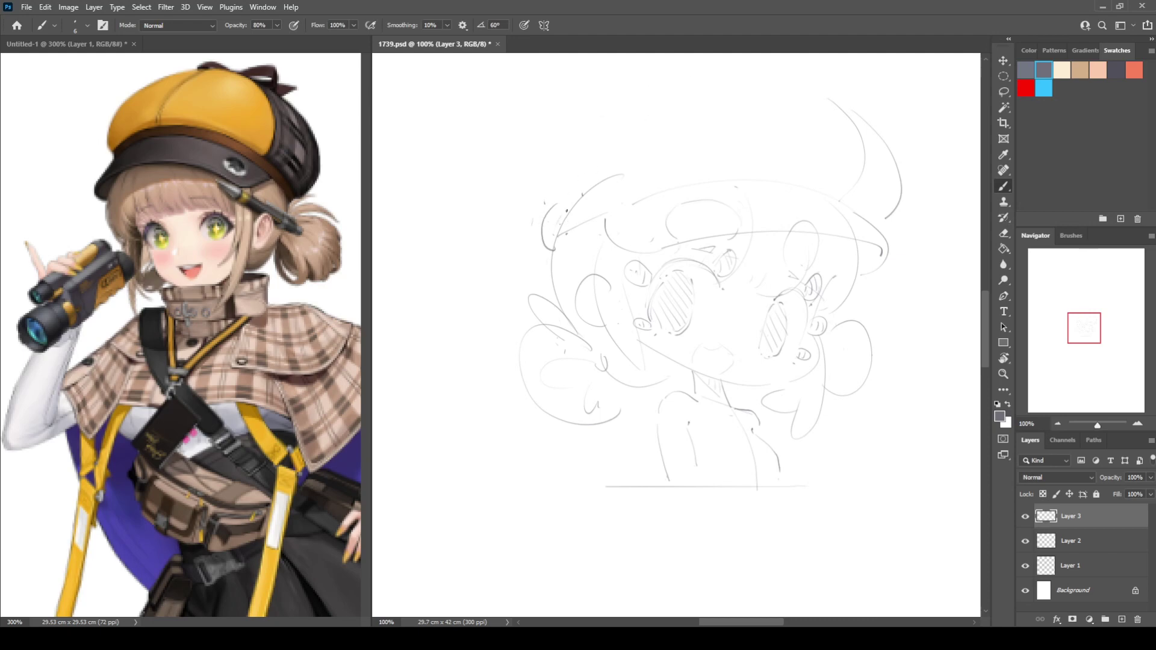
{"action": "mouse_move", "coordinate": [544, 221]}
{"action": "left_mouse_down"}
{"action": "mouse_move", "coordinate": [585, 115]}
{"action": "mouse_move", "coordinate": [771, 79]}
{"action": "left_mouse_up"}
{"action": "key", "text": "ctrl+z"}
{"action": "left_click_drag", "start_coordinate": [544, 224], "coordinate": [777, 89]}
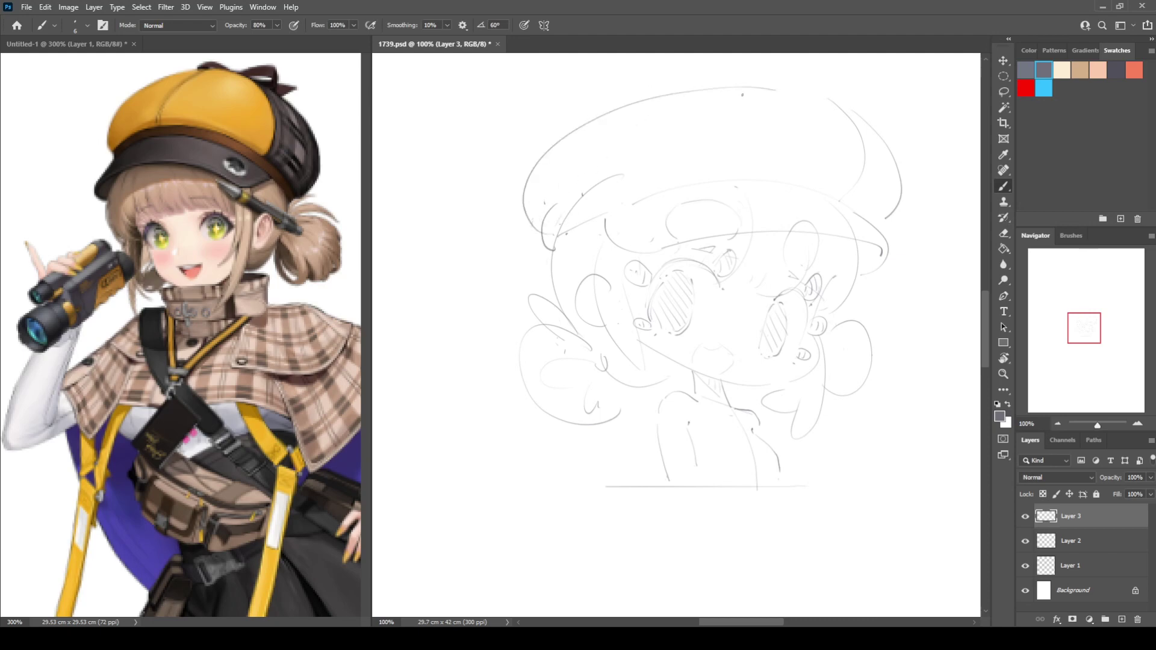
{"action": "key", "text": "ctrl+z"}
{"action": "mouse_move", "coordinate": [545, 228]}
{"action": "left_mouse_down"}
{"action": "mouse_move", "coordinate": [784, 95]}
{"action": "mouse_move", "coordinate": [541, 208]}
{"action": "left_mouse_up"}
{"action": "key", "text": "ctrl+z"}
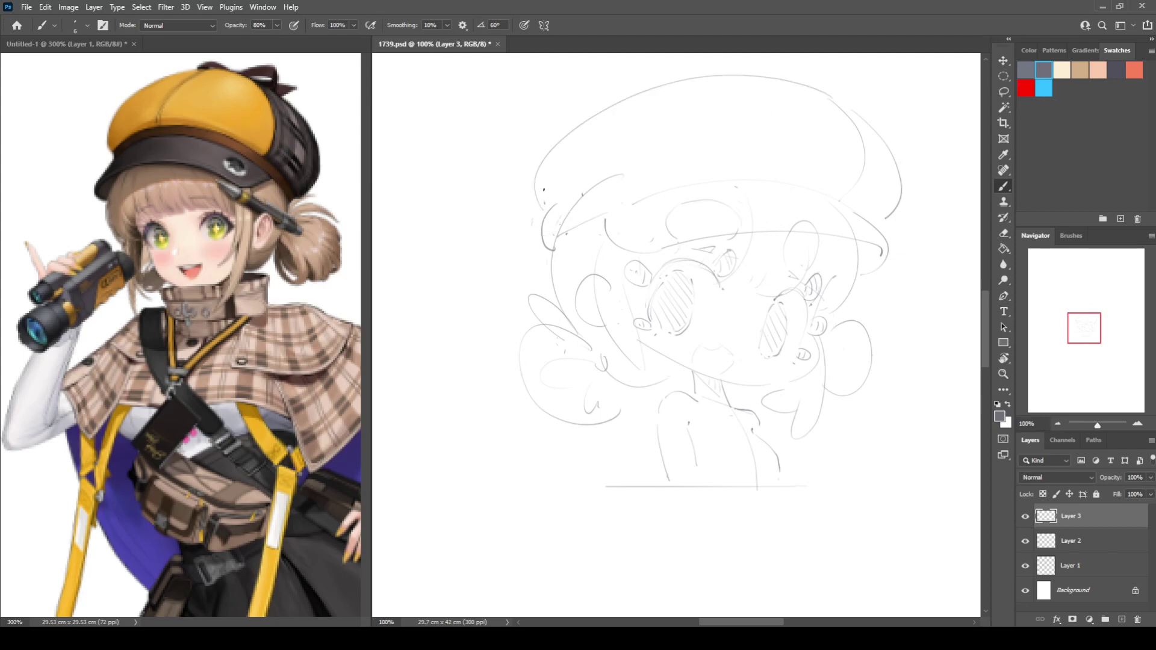
Restore the unmirrored view and sketch the crown's seams, the crossed lines on its rear panel and the band edge
{"action": "key", "text": "ctrl+shift+h"}
{"action": "left_click_drag", "start_coordinate": [684, 215], "coordinate": [675, 219]}
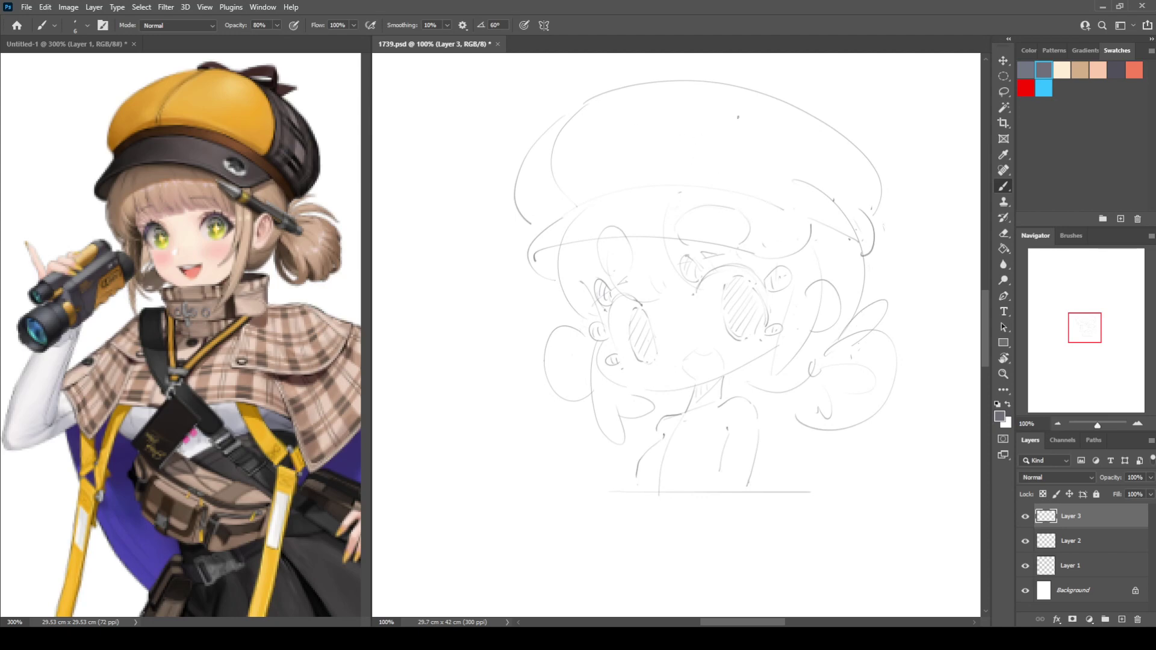
{"action": "mouse_move", "coordinate": [767, 98]}
{"action": "left_mouse_down"}
{"action": "mouse_move", "coordinate": [785, 156]}
{"action": "mouse_move", "coordinate": [783, 198]}
{"action": "left_mouse_up"}
{"action": "left_click_drag", "start_coordinate": [854, 152], "coordinate": [860, 209]}
{"action": "mouse_move", "coordinate": [798, 149]}
{"action": "left_mouse_down"}
{"action": "mouse_move", "coordinate": [852, 160]}
{"action": "mouse_move", "coordinate": [823, 211]}
{"action": "left_mouse_up"}
{"action": "left_click_drag", "start_coordinate": [836, 133], "coordinate": [826, 210]}
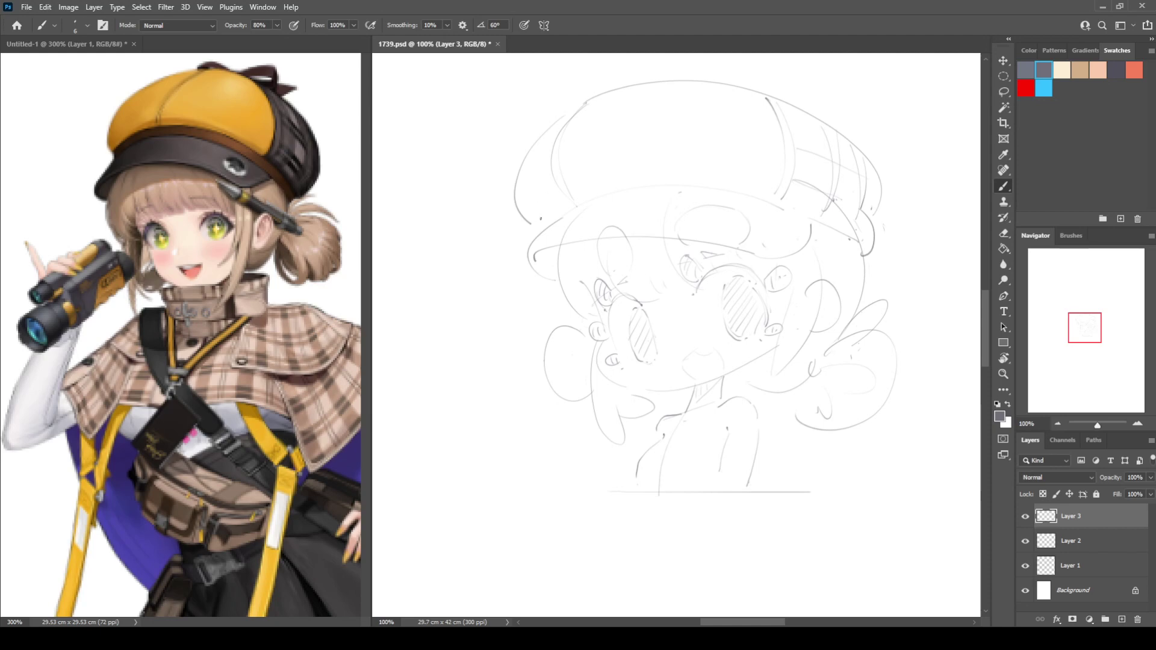
{"action": "left_click_drag", "start_coordinate": [538, 221], "coordinate": [574, 197]}
{"action": "left_click_drag", "start_coordinate": [675, 177], "coordinate": [762, 180]}
Sketch a round double-ringed badge with a small inner mark at the right end of the visor
{"action": "mouse_move", "coordinate": [732, 246]}
{"action": "left_mouse_down"}
{"action": "mouse_move", "coordinate": [771, 266]}
{"action": "mouse_move", "coordinate": [812, 230]}
{"action": "left_mouse_up"}
{"action": "key", "text": "e"}
{"action": "mouse_move", "coordinate": [754, 255]}
{"action": "left_mouse_down"}
{"action": "mouse_move", "coordinate": [790, 258]}
{"action": "mouse_move", "coordinate": [814, 224]}
{"action": "mouse_move", "coordinate": [785, 247]}
{"action": "mouse_move", "coordinate": [770, 220]}
{"action": "mouse_move", "coordinate": [788, 240]}
{"action": "mouse_move", "coordinate": [764, 235]}
{"action": "left_mouse_up"}
{"action": "key", "text": "b"}
{"action": "left_click_drag", "start_coordinate": [758, 236], "coordinate": [768, 230]}
{"action": "key", "text": "e"}
{"action": "key", "text": "b"}
{"action": "left_click_drag", "start_coordinate": [770, 224], "coordinate": [777, 232]}
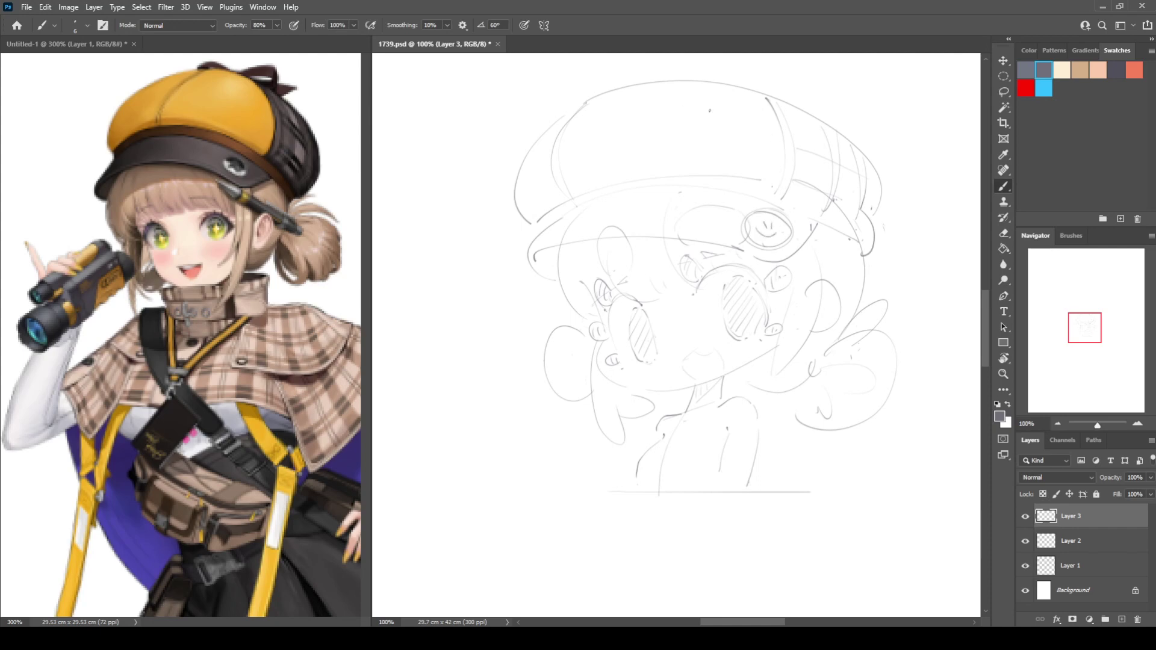
Sketch a looped ribbon bow with short tails on the cap's upper right and check it in mirrored view
{"action": "mouse_move", "coordinate": [711, 110]}
{"action": "left_mouse_down"}
{"action": "mouse_move", "coordinate": [702, 129]}
{"action": "mouse_move", "coordinate": [827, 74]}
{"action": "mouse_move", "coordinate": [817, 129]}
{"action": "left_mouse_up"}
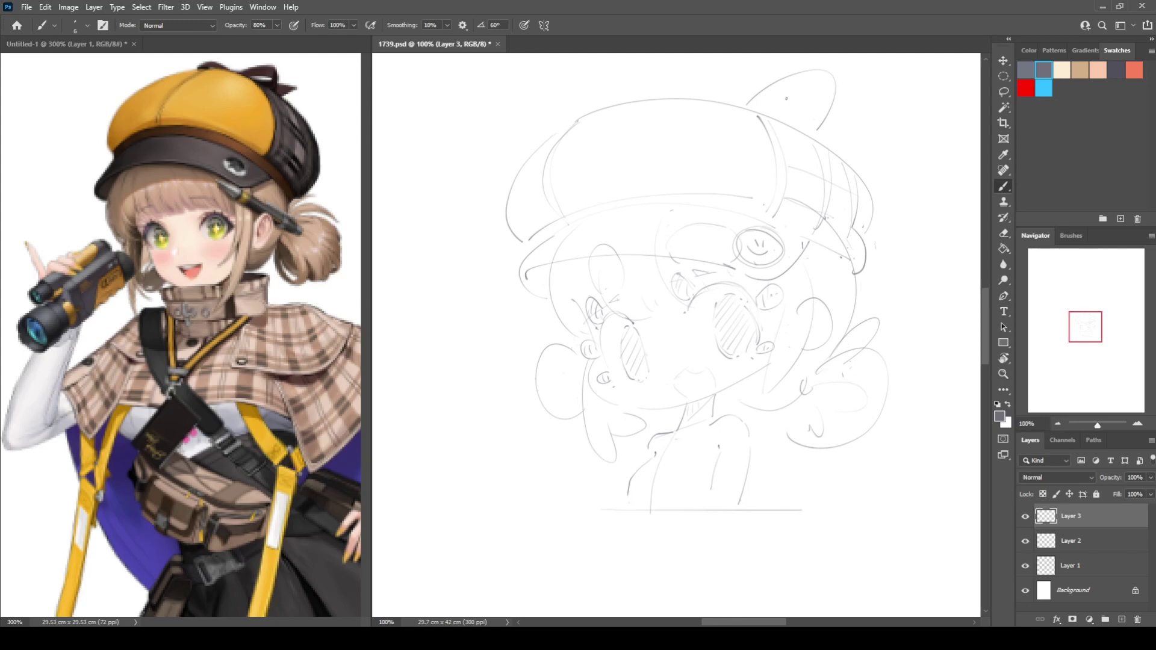
{"action": "key", "text": "ctrl+z"}
{"action": "left_click_drag", "start_coordinate": [771, 117], "coordinate": [811, 112]}
{"action": "mouse_move", "coordinate": [774, 114]}
{"action": "left_mouse_down"}
{"action": "mouse_move", "coordinate": [833, 103]}
{"action": "mouse_move", "coordinate": [805, 129]}
{"action": "mouse_move", "coordinate": [838, 141]}
{"action": "left_mouse_up"}
{"action": "mouse_move", "coordinate": [772, 100]}
{"action": "left_mouse_down"}
{"action": "mouse_move", "coordinate": [742, 81]}
{"action": "mouse_move", "coordinate": [748, 107]}
{"action": "left_mouse_up"}
{"action": "key", "text": "ctrl+shift+h"}
{"action": "key", "text": "ctrl+shift+h"}
{"action": "scroll", "coordinate": [824, 491], "scroll_direction": "down", "scroll_amount": 2}
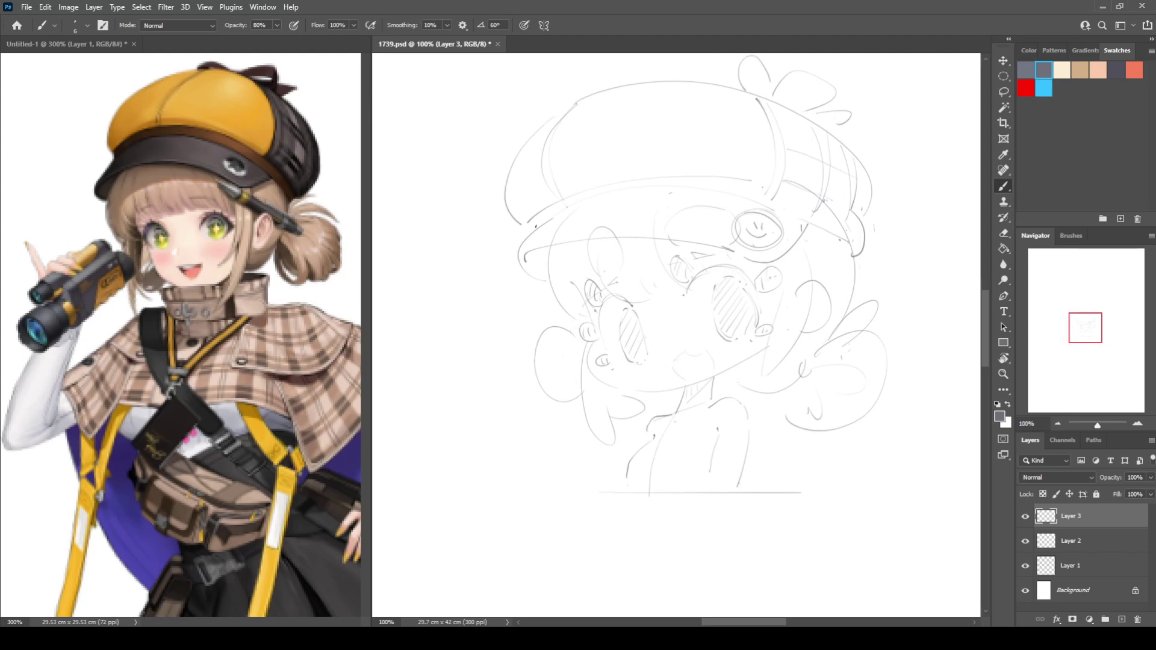
Erase the crown's left contour, redraw it wider and compare it in mirrored view
{"action": "key", "text": "e"}
{"action": "mouse_move", "coordinate": [555, 114]}
{"action": "left_mouse_down"}
{"action": "mouse_move", "coordinate": [505, 179]}
{"action": "mouse_move", "coordinate": [514, 161]}
{"action": "mouse_move", "coordinate": [516, 216]}
{"action": "left_mouse_up"}
{"action": "key", "text": "b"}
{"action": "left_click_drag", "start_coordinate": [582, 97], "coordinate": [519, 200]}
{"action": "key", "text": "ctrl+shift+h"}
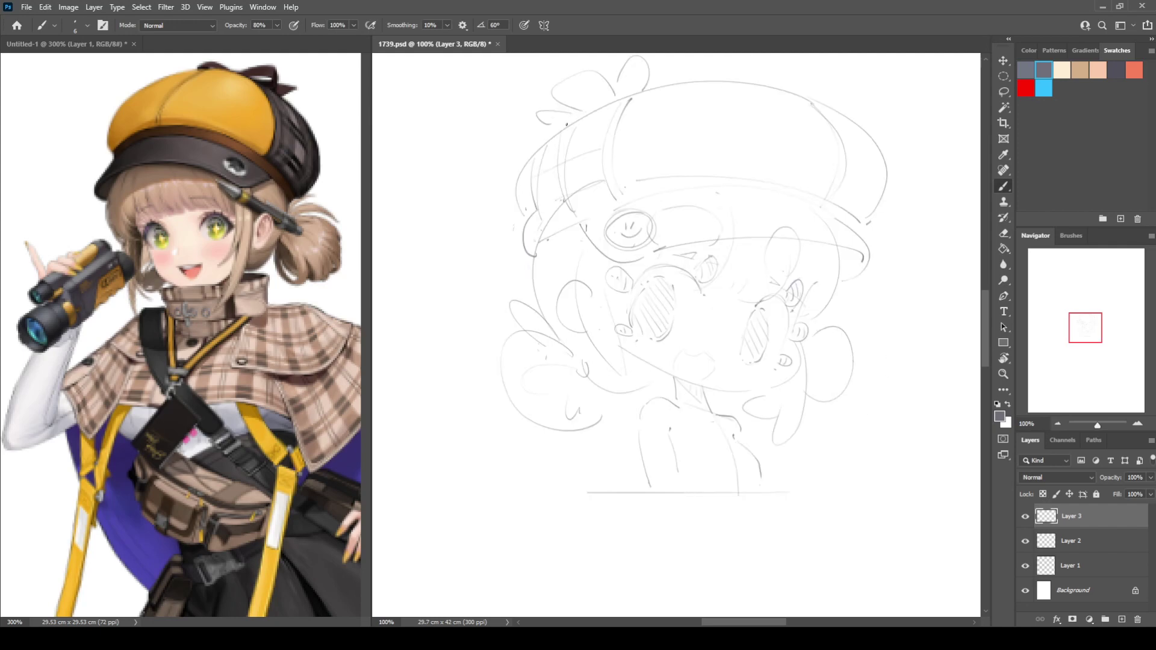
{"action": "key", "text": "h"}
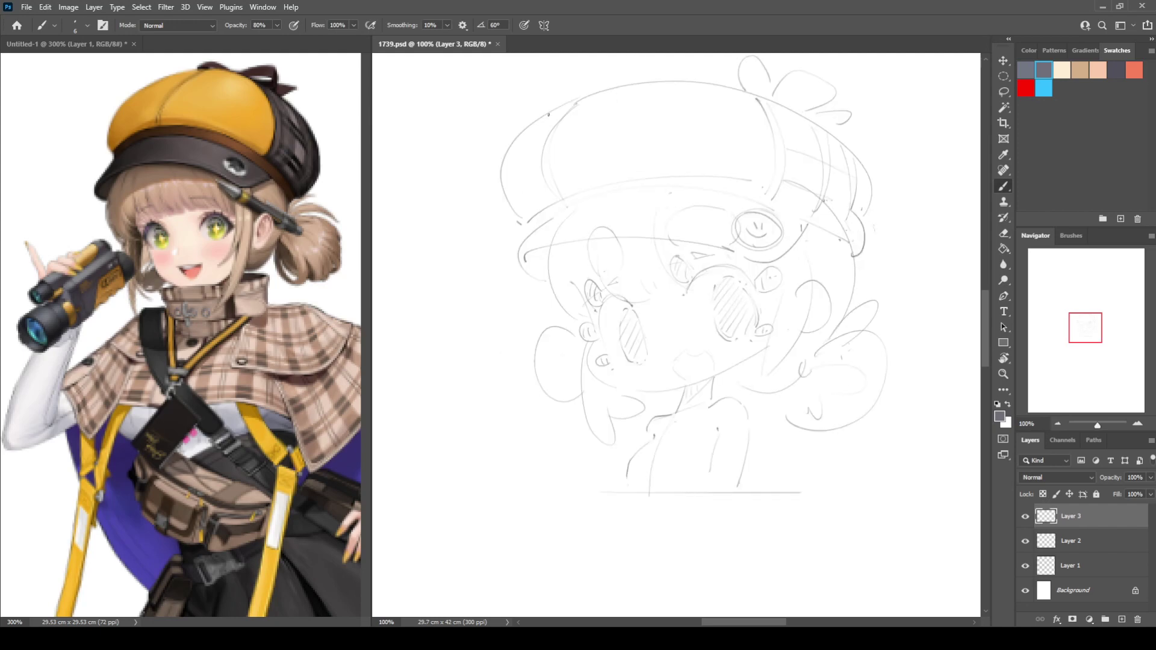
Erase the crown's left contour and redraw it as a tighter round curve meeting the visor
{"action": "key", "text": "e"}
{"action": "mouse_move", "coordinate": [570, 102]}
{"action": "left_mouse_down"}
{"action": "mouse_move", "coordinate": [530, 129]}
{"action": "mouse_move", "coordinate": [518, 202]}
{"action": "left_mouse_up"}
{"action": "mouse_move", "coordinate": [521, 132]}
{"action": "left_mouse_down"}
{"action": "mouse_move", "coordinate": [509, 184]}
{"action": "mouse_move", "coordinate": [506, 166]}
{"action": "mouse_move", "coordinate": [515, 204]}
{"action": "left_mouse_up"}
{"action": "key", "text": "b"}
{"action": "left_click_drag", "start_coordinate": [574, 103], "coordinate": [521, 208]}
{"action": "key", "text": "ctrl+z"}
{"action": "mouse_move", "coordinate": [578, 102]}
{"action": "left_mouse_down"}
{"action": "mouse_move", "coordinate": [526, 140]}
{"action": "mouse_move", "coordinate": [512, 211]}
{"action": "left_mouse_up"}
Add a new layer and sketch the upper edge and left side of a high collar around the neck
{"action": "left_click", "coordinate": [1122, 620]}
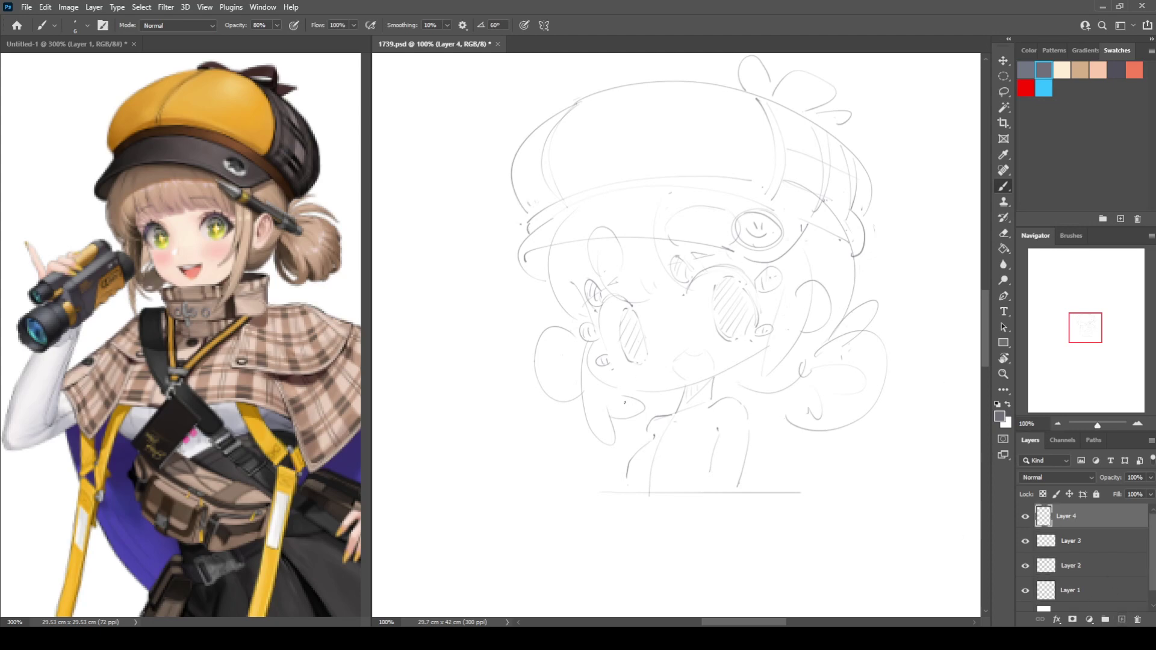
{"action": "left_click_drag", "start_coordinate": [657, 390], "coordinate": [662, 413]}
{"action": "mouse_move", "coordinate": [664, 386]}
{"action": "left_mouse_down"}
{"action": "mouse_move", "coordinate": [712, 373]}
{"action": "mouse_move", "coordinate": [749, 370]}
{"action": "left_mouse_up"}
{"action": "key", "text": "ctrl+z"}
{"action": "key", "text": "e"}
{"action": "key", "text": "b"}
{"action": "mouse_move", "coordinate": [658, 392]}
{"action": "left_mouse_down"}
{"action": "mouse_move", "coordinate": [660, 420]}
{"action": "mouse_move", "coordinate": [727, 370]}
{"action": "mouse_move", "coordinate": [743, 375]}
{"action": "left_mouse_up"}
{"action": "key", "text": "e"}
{"action": "key", "text": "b"}
{"action": "key", "text": "e"}
{"action": "key", "text": "b"}
Lower the opacity of Layer 1, Layer 2 and Layer 3 together to 53% and make Layer 4 active again
{"action": "left_click", "coordinate": [1063, 542]}
{"action": "scroll", "coordinate": [1148, 541], "scroll_direction": "down", "scroll_amount": 1}
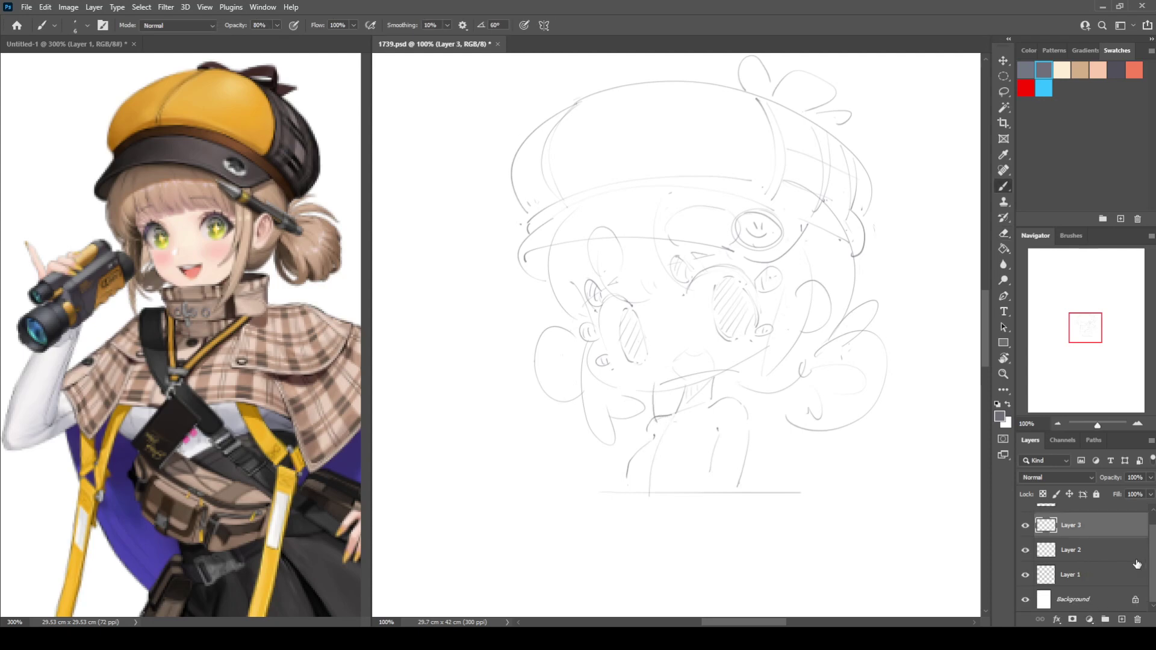
{"action": "left_click", "coordinate": [1103, 574], "text": "shift"}
{"action": "left_click_drag", "start_coordinate": [1151, 479], "coordinate": [1123, 491]}
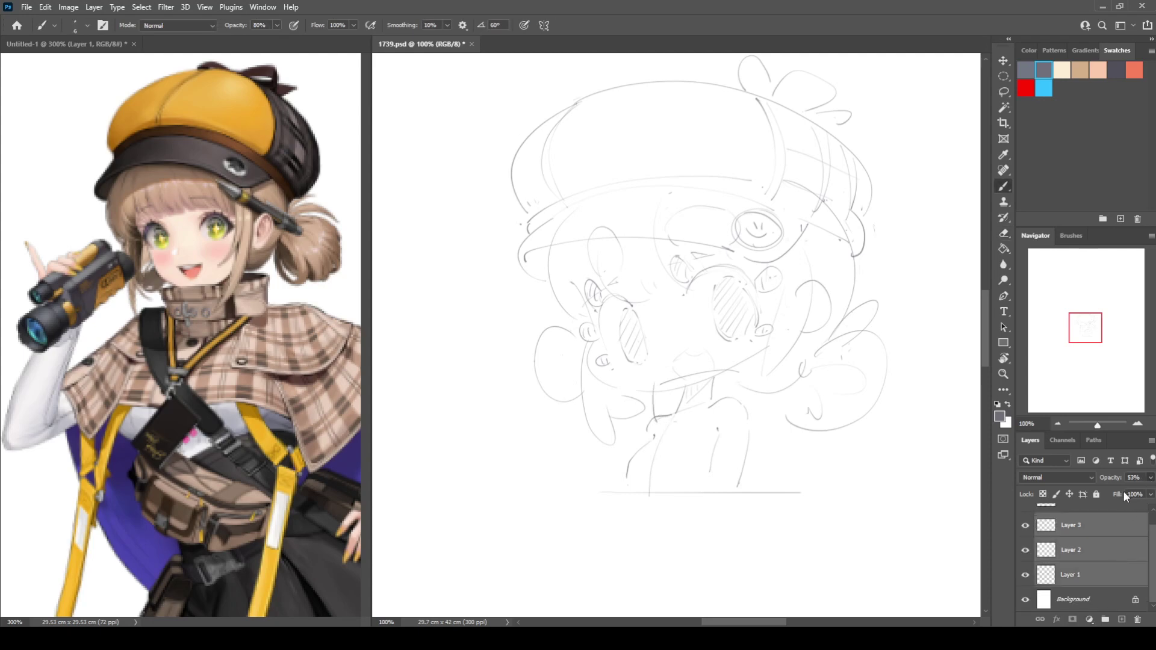
{"action": "left_click_drag", "start_coordinate": [1153, 538], "coordinate": [1153, 524]}
{"action": "left_click", "coordinate": [1125, 522]}
Erase the rough collar lines and redraw the collar with an arched upper edge and short sides
{"action": "key", "text": "e"}
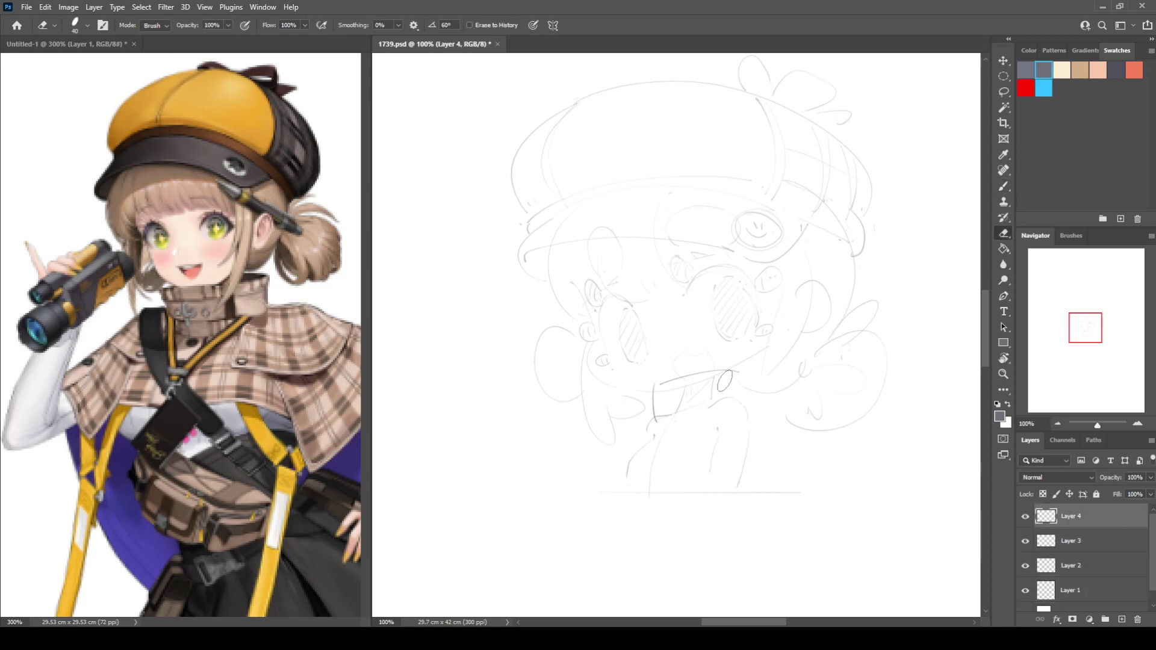
{"action": "mouse_move", "coordinate": [726, 379]}
{"action": "left_mouse_down"}
{"action": "mouse_move", "coordinate": [675, 377]}
{"action": "mouse_move", "coordinate": [659, 418]}
{"action": "mouse_move", "coordinate": [665, 395]}
{"action": "mouse_move", "coordinate": [651, 386]}
{"action": "mouse_move", "coordinate": [729, 377]}
{"action": "mouse_move", "coordinate": [652, 386]}
{"action": "mouse_move", "coordinate": [671, 377]}
{"action": "mouse_move", "coordinate": [741, 386]}
{"action": "mouse_move", "coordinate": [656, 384]}
{"action": "mouse_move", "coordinate": [758, 386]}
{"action": "mouse_move", "coordinate": [650, 388]}
{"action": "mouse_move", "coordinate": [747, 395]}
{"action": "left_mouse_up"}
{"action": "key", "text": "b"}
{"action": "key", "text": "e"}
{"action": "key", "text": "b"}
{"action": "key", "text": "e"}
{"action": "key", "text": "b"}
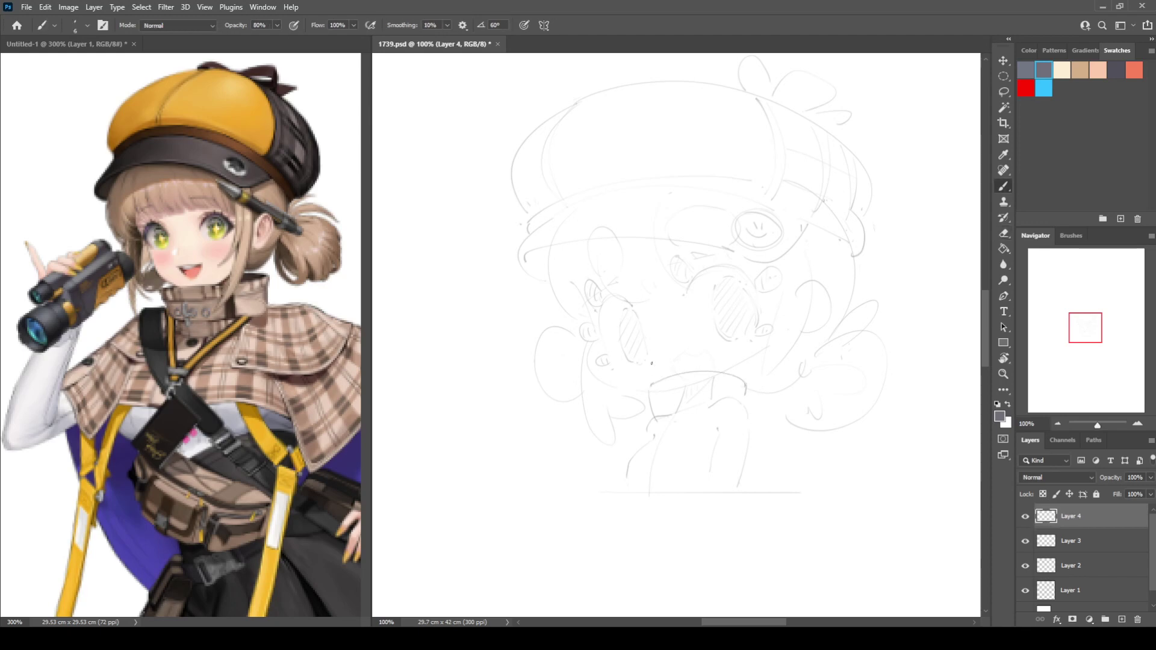
Clear the collar's front area and sketch a rectangular front flap with a crossing strap
{"action": "key", "text": "e"}
{"action": "mouse_move", "coordinate": [657, 396]}
{"action": "left_mouse_down"}
{"action": "mouse_move", "coordinate": [661, 430]}
{"action": "mouse_move", "coordinate": [659, 405]}
{"action": "mouse_move", "coordinate": [646, 403]}
{"action": "mouse_move", "coordinate": [653, 412]}
{"action": "mouse_move", "coordinate": [704, 392]}
{"action": "mouse_move", "coordinate": [658, 422]}
{"action": "mouse_move", "coordinate": [710, 415]}
{"action": "mouse_move", "coordinate": [662, 398]}
{"action": "mouse_move", "coordinate": [677, 418]}
{"action": "left_mouse_up"}
{"action": "key", "text": "b"}
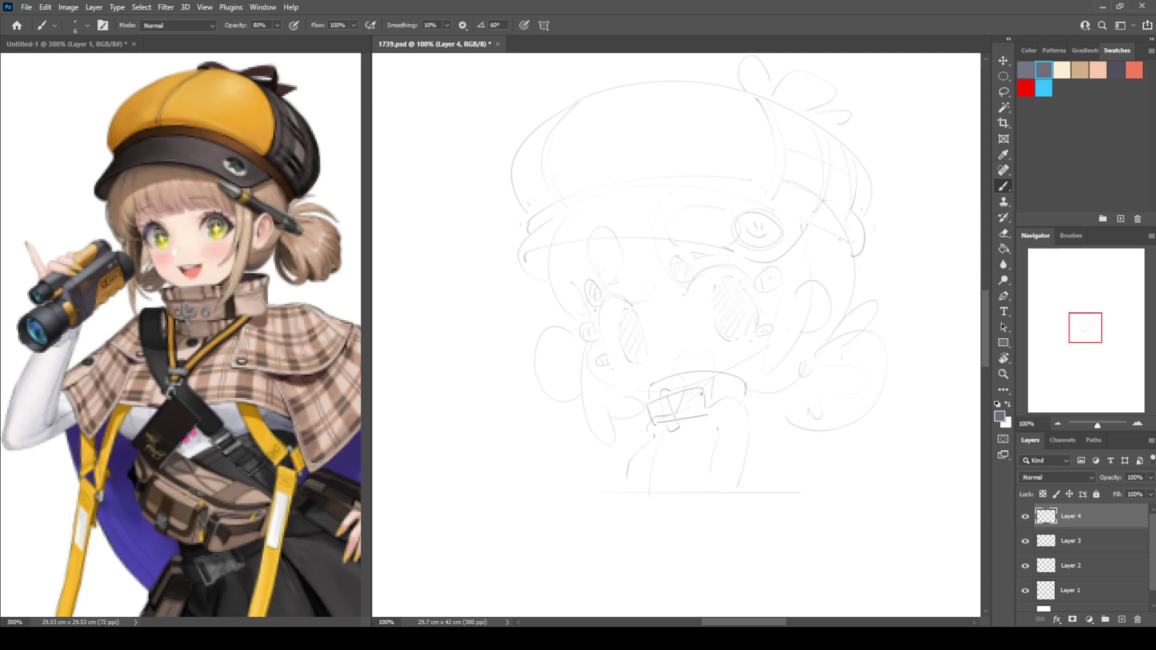
{"action": "left_click_drag", "start_coordinate": [700, 425], "coordinate": [775, 415]}
{"action": "left_click_drag", "start_coordinate": [723, 479], "coordinate": [831, 446]}
{"action": "key", "text": "e"}
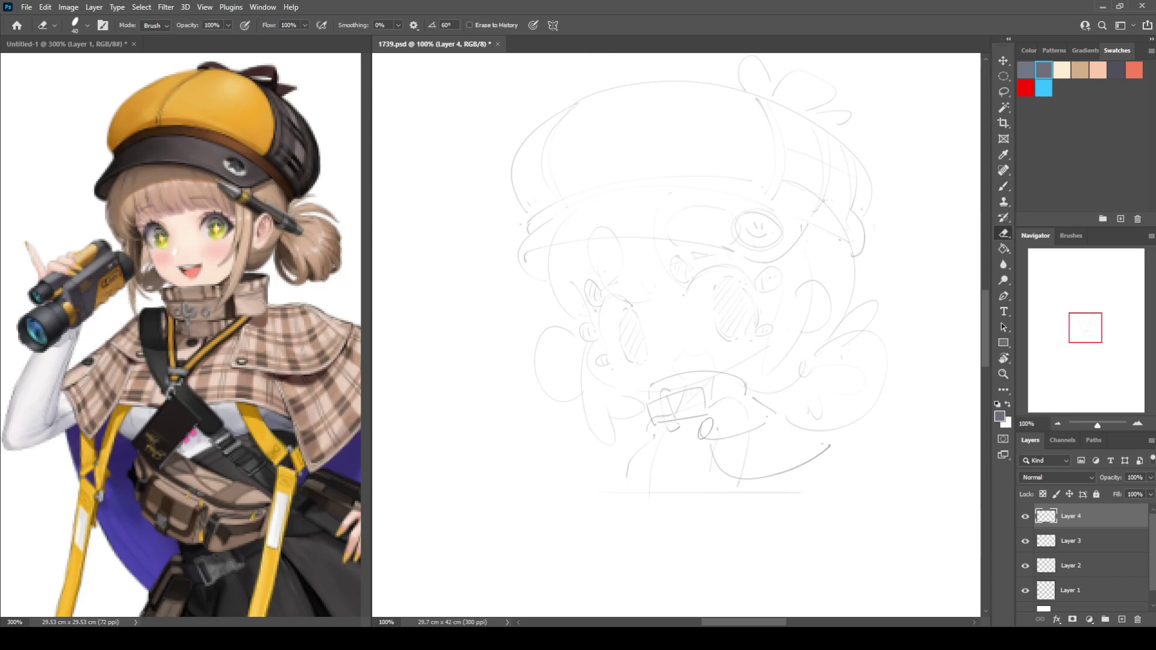
{"action": "mouse_move", "coordinate": [704, 429]}
{"action": "left_mouse_down"}
{"action": "mouse_move", "coordinate": [754, 426]}
{"action": "mouse_move", "coordinate": [717, 432]}
{"action": "left_mouse_up"}
{"action": "mouse_move", "coordinate": [744, 479]}
{"action": "left_mouse_down"}
{"action": "mouse_move", "coordinate": [801, 468]}
{"action": "mouse_move", "coordinate": [783, 453]}
{"action": "left_mouse_up"}
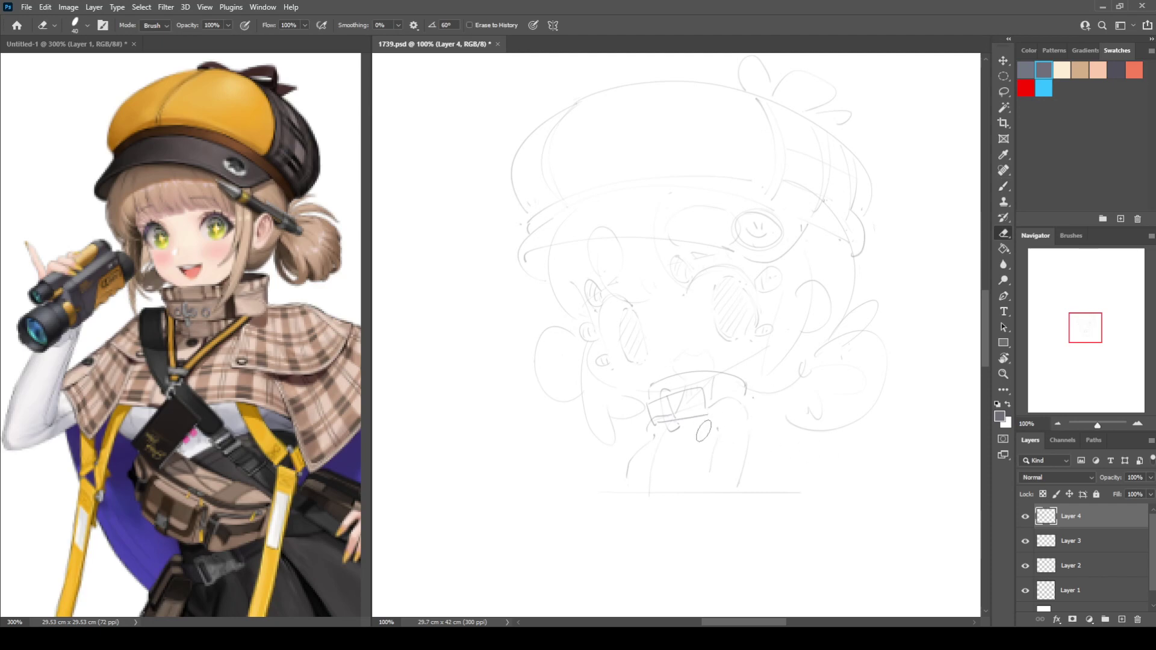
Sketch the right half of the cape with a rounded front flap and an outer shoulder curve
{"action": "key", "text": "b"}
{"action": "mouse_move", "coordinate": [699, 434]}
{"action": "left_mouse_down"}
{"action": "mouse_move", "coordinate": [702, 464]}
{"action": "mouse_move", "coordinate": [801, 448]}
{"action": "left_mouse_up"}
{"action": "mouse_move", "coordinate": [753, 398]}
{"action": "left_mouse_down"}
{"action": "mouse_move", "coordinate": [828, 434]}
{"action": "mouse_move", "coordinate": [807, 479]}
{"action": "left_mouse_up"}
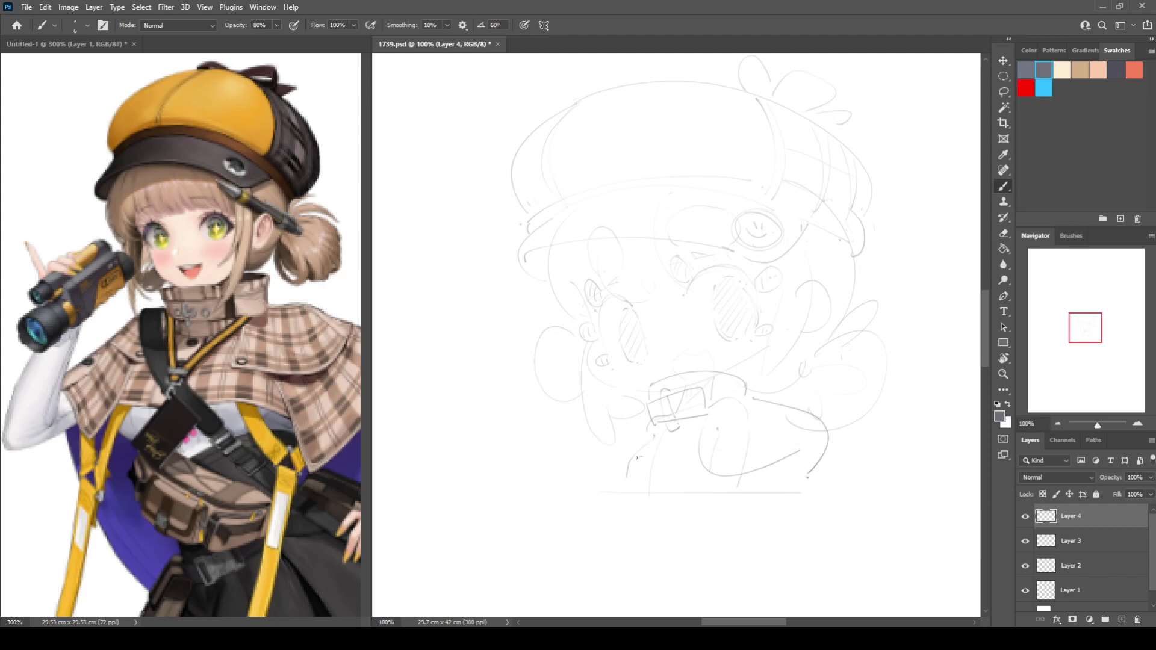
Sketch the left half of the cape flaring from the collar over the shoulder, with its inner front edge
{"action": "mouse_move", "coordinate": [637, 458]}
{"action": "left_mouse_down"}
{"action": "mouse_move", "coordinate": [696, 455]}
{"action": "mouse_move", "coordinate": [611, 460]}
{"action": "mouse_move", "coordinate": [666, 438]}
{"action": "mouse_move", "coordinate": [616, 434]}
{"action": "mouse_move", "coordinate": [582, 493]}
{"action": "mouse_move", "coordinate": [652, 442]}
{"action": "left_mouse_up"}
{"action": "key", "text": "e"}
{"action": "key", "text": "b"}
{"action": "key", "text": "ctrl+z"}
{"action": "mouse_move", "coordinate": [585, 492]}
{"action": "left_mouse_down"}
{"action": "mouse_move", "coordinate": [644, 442]}
{"action": "mouse_move", "coordinate": [621, 455]}
{"action": "left_mouse_up"}
{"action": "key", "text": "e"}
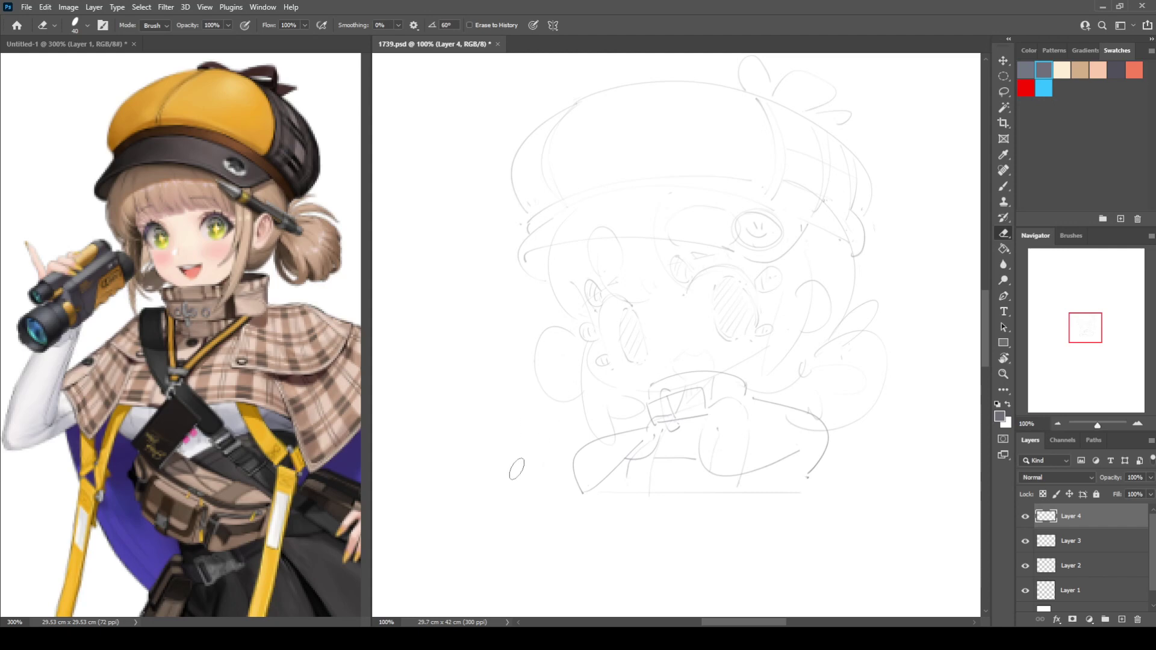
{"action": "key", "text": "b"}
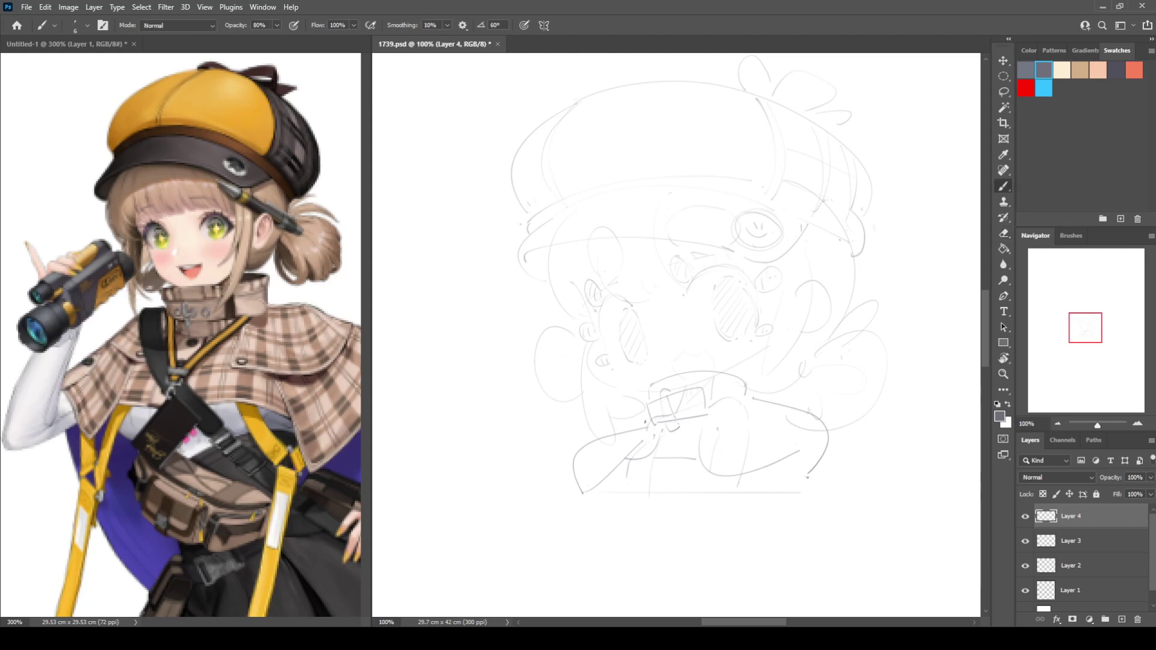
Sketch the diagonal strap running down from the collar across the chest and close its lower end
{"action": "left_click_drag", "start_coordinate": [636, 421], "coordinate": [662, 493]}
{"action": "key", "text": "e"}
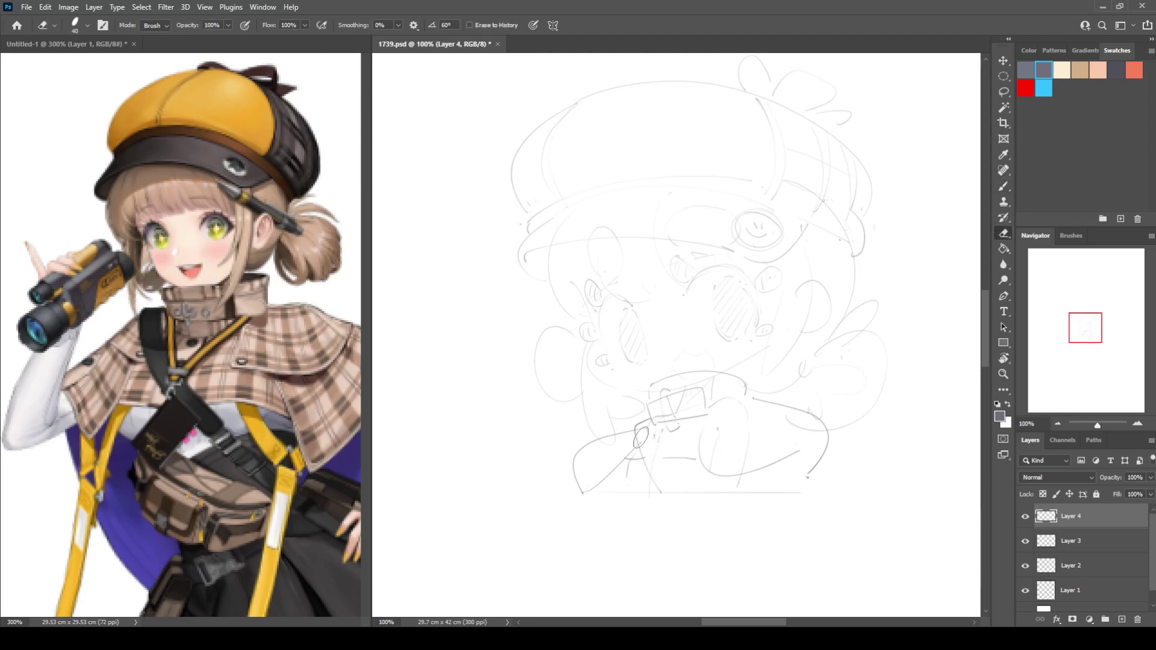
{"action": "key", "text": "b"}
{"action": "left_click_drag", "start_coordinate": [650, 426], "coordinate": [691, 484]}
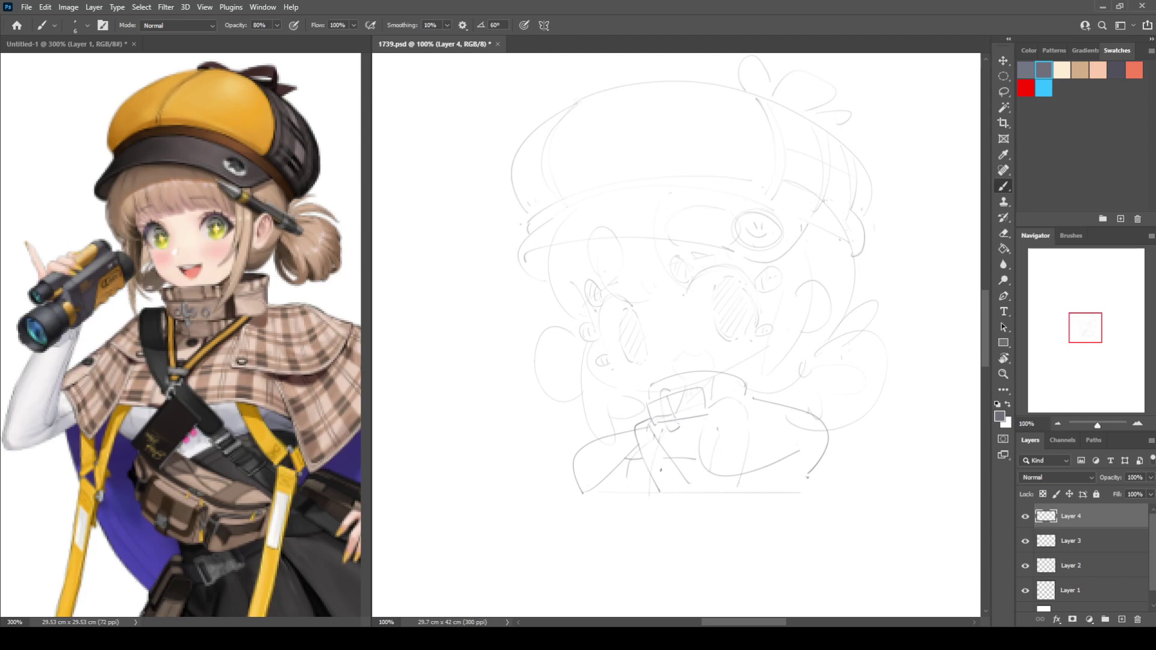
{"action": "left_click_drag", "start_coordinate": [662, 495], "coordinate": [689, 492]}
Following the reference outfit, extend the right cape flap downward and sketch its pointed lower corner
{"action": "left_click", "coordinate": [274, 566]}
{"action": "left_click_drag", "start_coordinate": [274, 575], "coordinate": [281, 533]}
{"action": "left_click", "coordinate": [746, 472]}
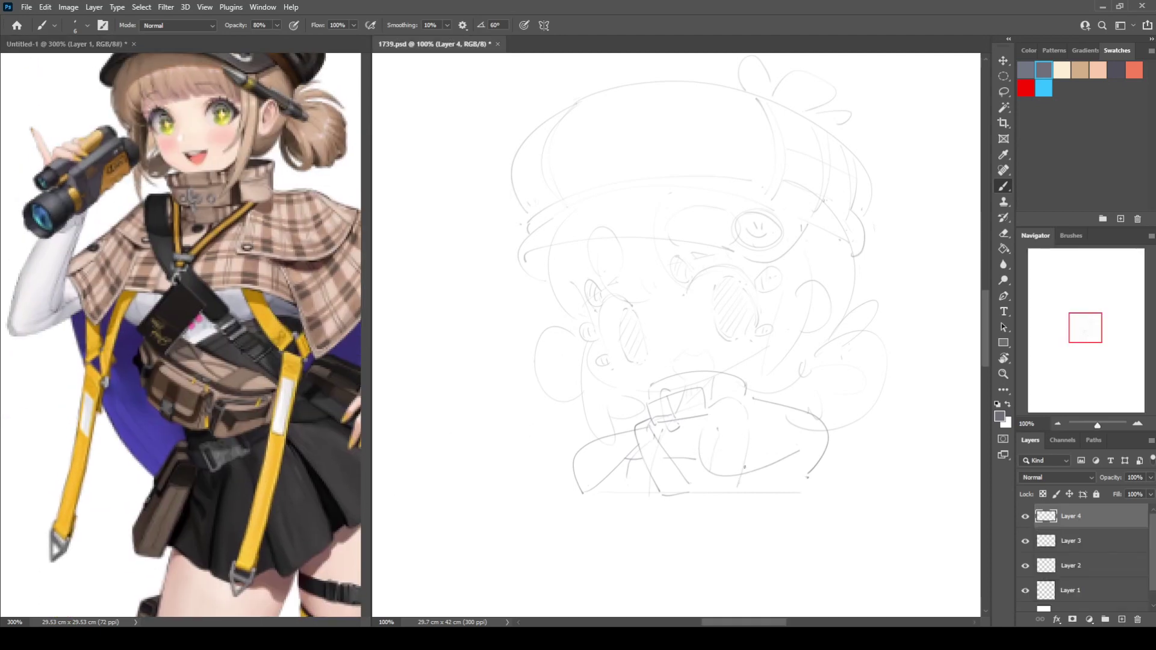
{"action": "key", "text": "e"}
{"action": "key", "text": "b"}
{"action": "mouse_move", "coordinate": [700, 476]}
{"action": "left_mouse_down"}
{"action": "mouse_move", "coordinate": [743, 491]}
{"action": "mouse_move", "coordinate": [739, 506]}
{"action": "left_mouse_up"}
Sketch the short hem lines of the garment beneath the left cape flap, comparing against the mirrored canvas
{"action": "key", "text": "ctrl+shift+h"}
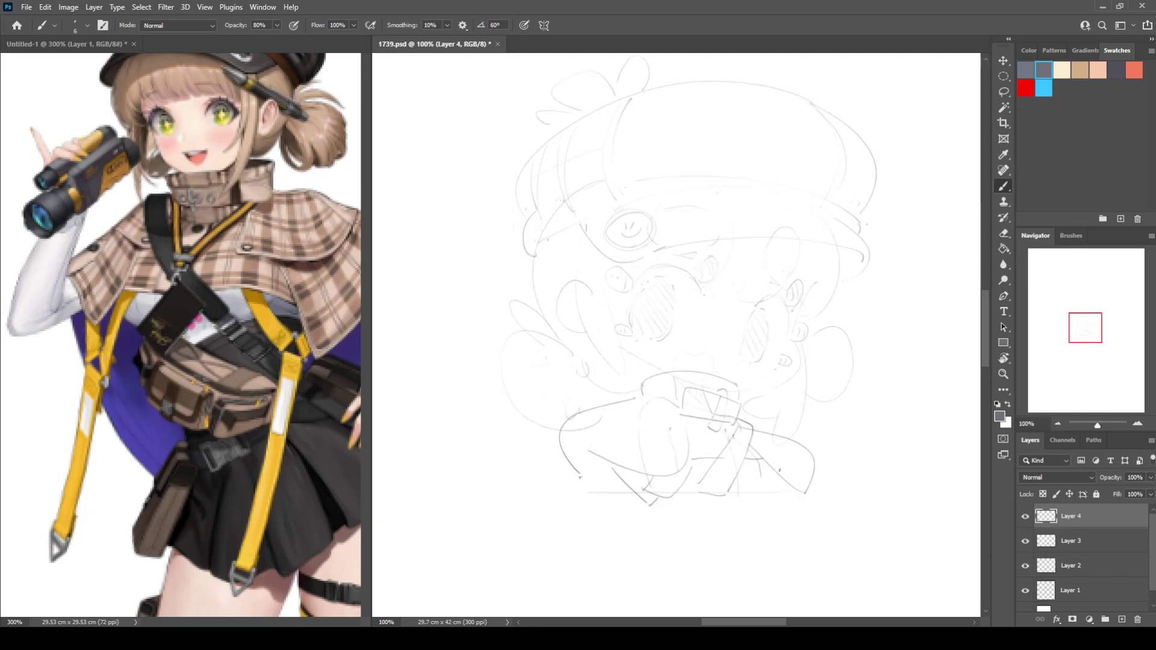
{"action": "key", "text": "h"}
{"action": "mouse_move", "coordinate": [638, 463]}
{"action": "left_mouse_down"}
{"action": "mouse_move", "coordinate": [620, 501]}
{"action": "mouse_move", "coordinate": [606, 495]}
{"action": "mouse_move", "coordinate": [626, 497]}
{"action": "mouse_move", "coordinate": [637, 464]}
{"action": "mouse_move", "coordinate": [631, 496]}
{"action": "left_mouse_up"}
{"action": "key", "text": "e"}
{"action": "key", "text": "b"}
{"action": "key", "text": "ctrl+shift+h"}
{"action": "key", "text": "h"}
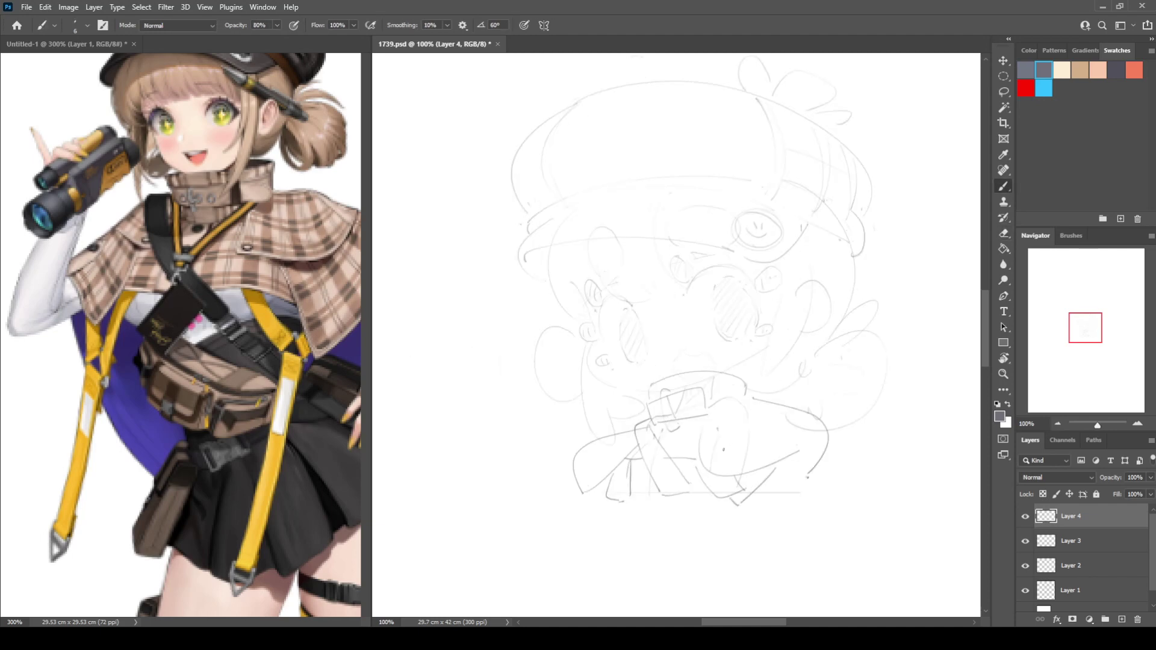
Add round buttons to both front cape flaps and sketch the fold lines on the right shoulder and lower edges
{"action": "mouse_move", "coordinate": [724, 450]}
{"action": "left_mouse_down"}
{"action": "mouse_move", "coordinate": [736, 452]}
{"action": "mouse_move", "coordinate": [725, 454]}
{"action": "left_mouse_up"}
{"action": "left_click_drag", "start_coordinate": [589, 461], "coordinate": [588, 476]}
{"action": "left_click_drag", "start_coordinate": [755, 406], "coordinate": [787, 467]}
{"action": "left_click_drag", "start_coordinate": [785, 483], "coordinate": [795, 461]}
{"action": "left_click_drag", "start_coordinate": [580, 467], "coordinate": [587, 500]}
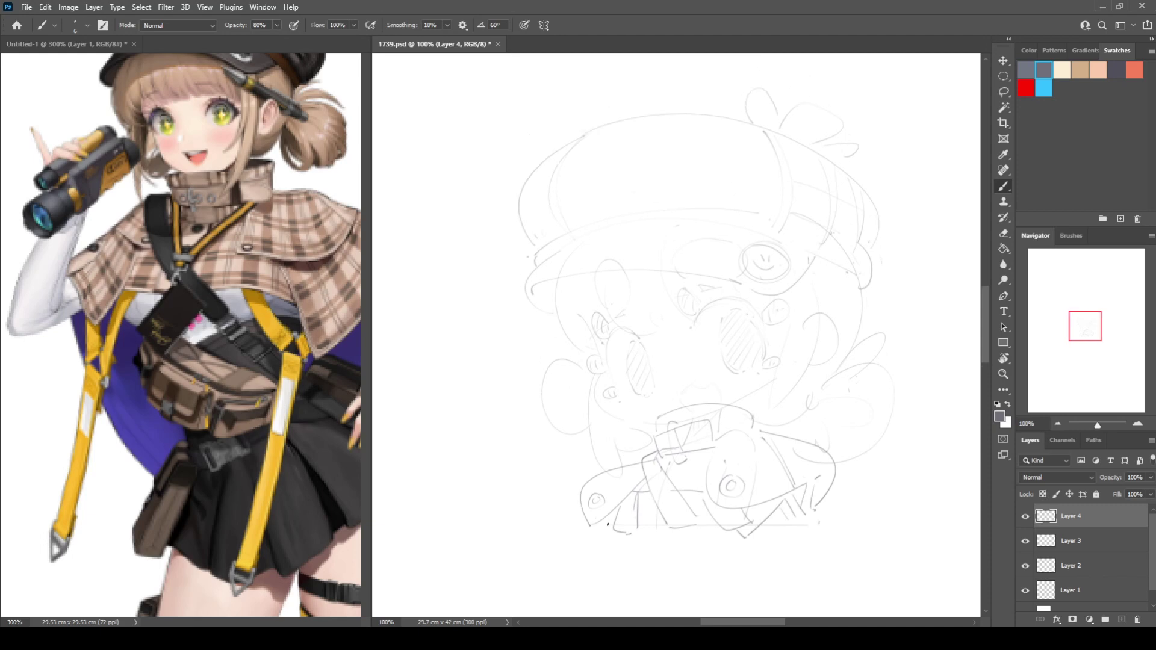
{"action": "key", "text": "ctrl+shift+h"}
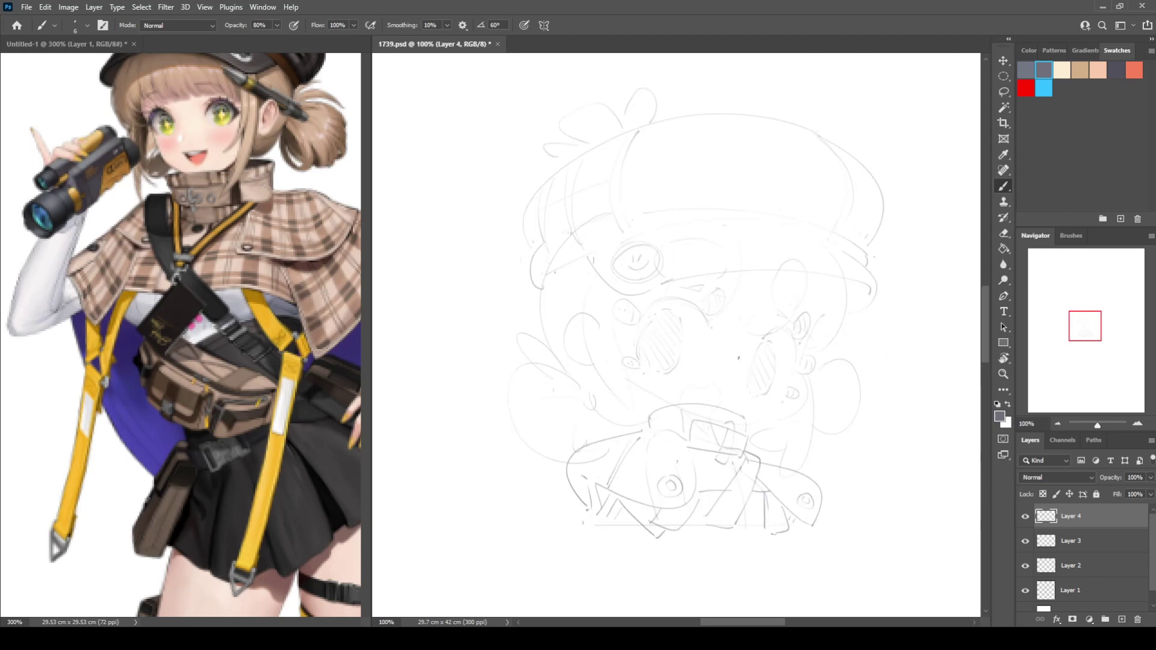
{"action": "key", "text": "ctrl+shift+h"}
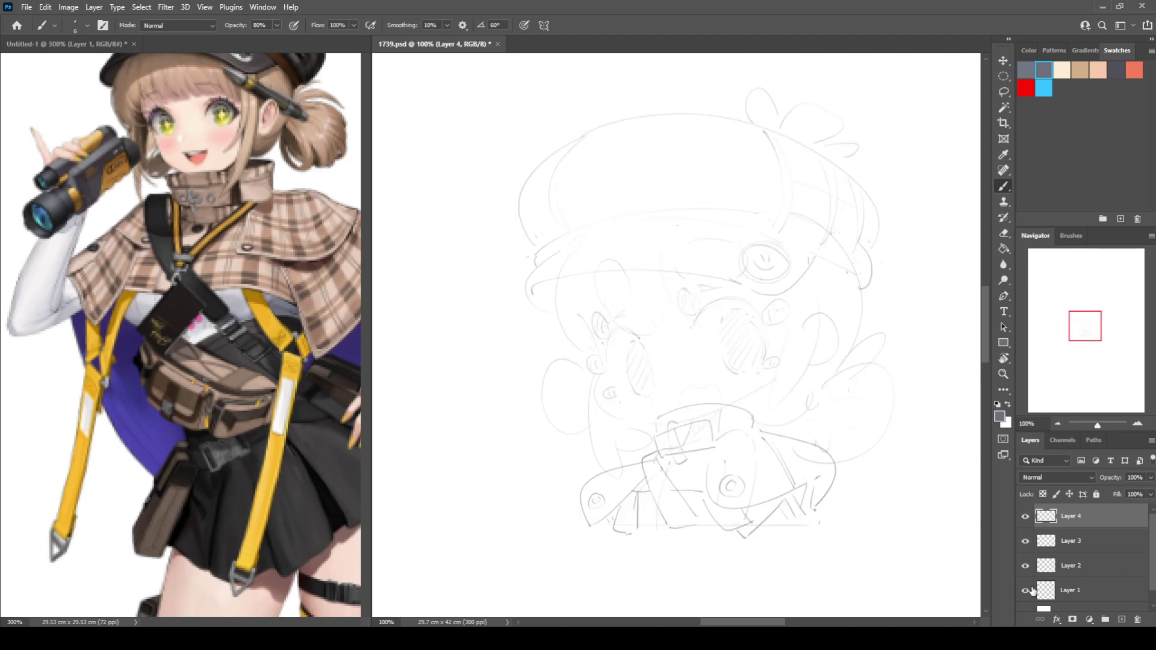
Touch up the mouth area of the face on Layer 1 and check the sketch mirrored
{"action": "left_click", "coordinate": [1047, 591]}
{"action": "key", "text": "e"}
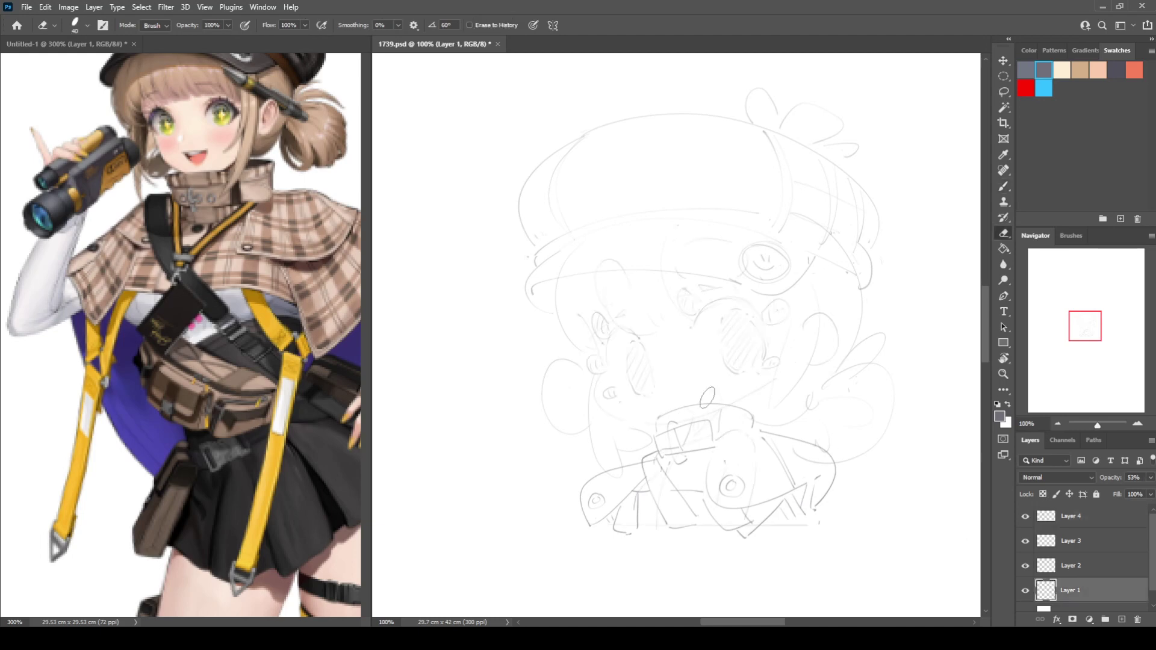
{"action": "key", "text": "b"}
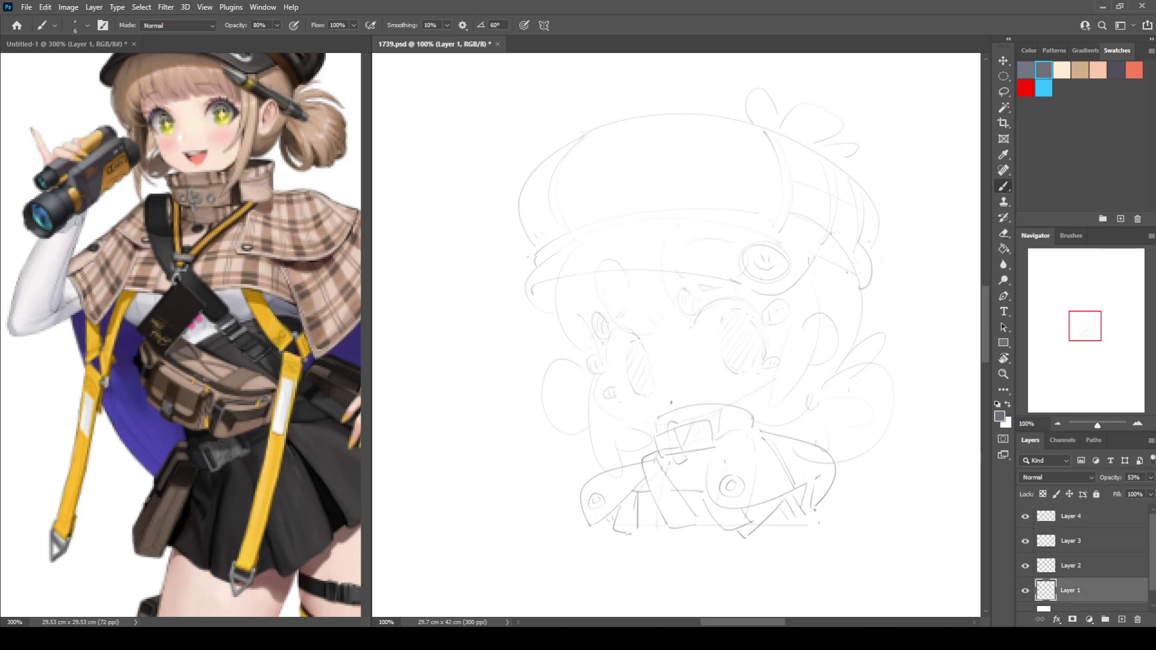
{"action": "key", "text": "e"}
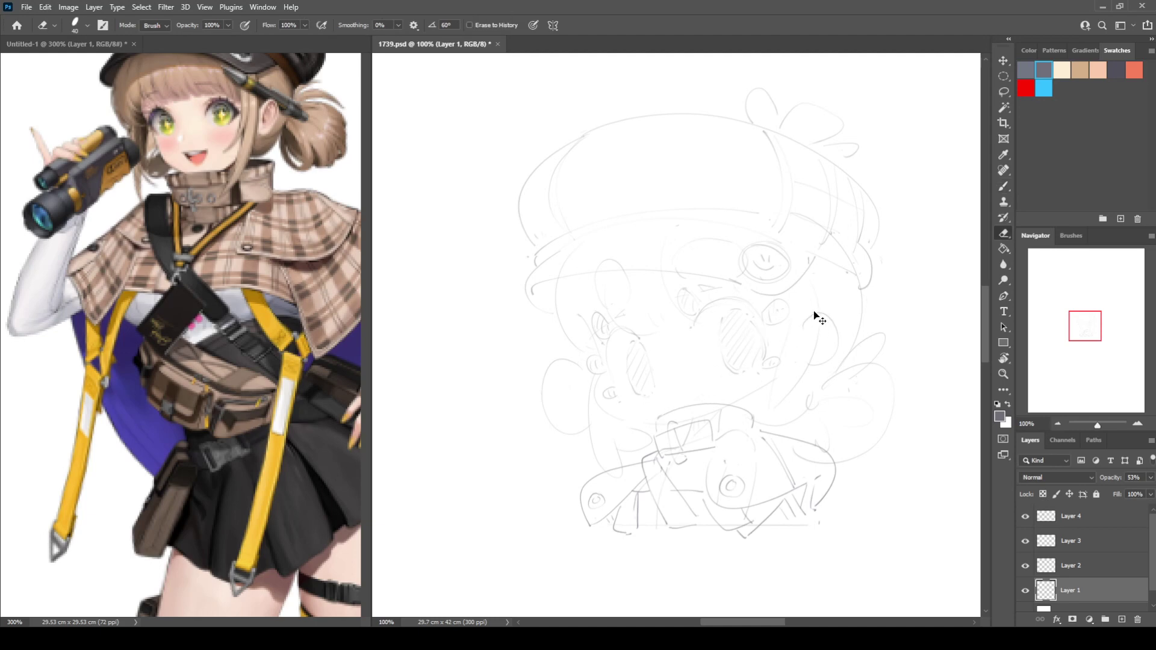
{"action": "key", "text": "ctrl+comma"}
{"action": "key", "text": "ctrl+comma"}
{"action": "key", "text": "ctrl+shift+h"}
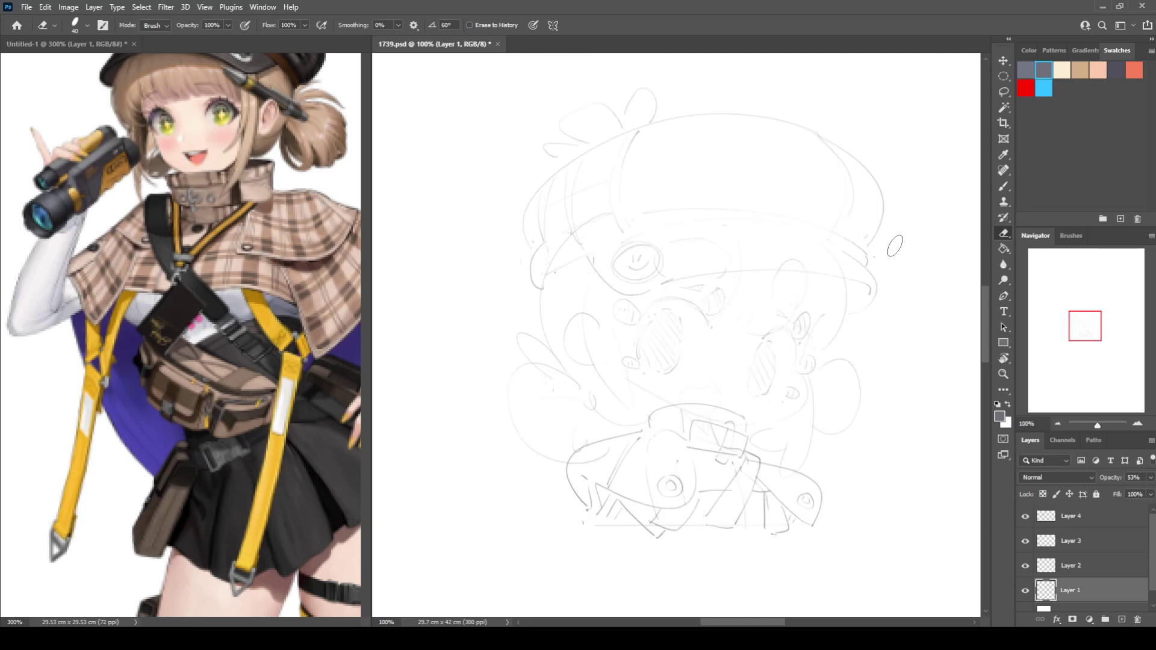
{"action": "key", "text": "h"}
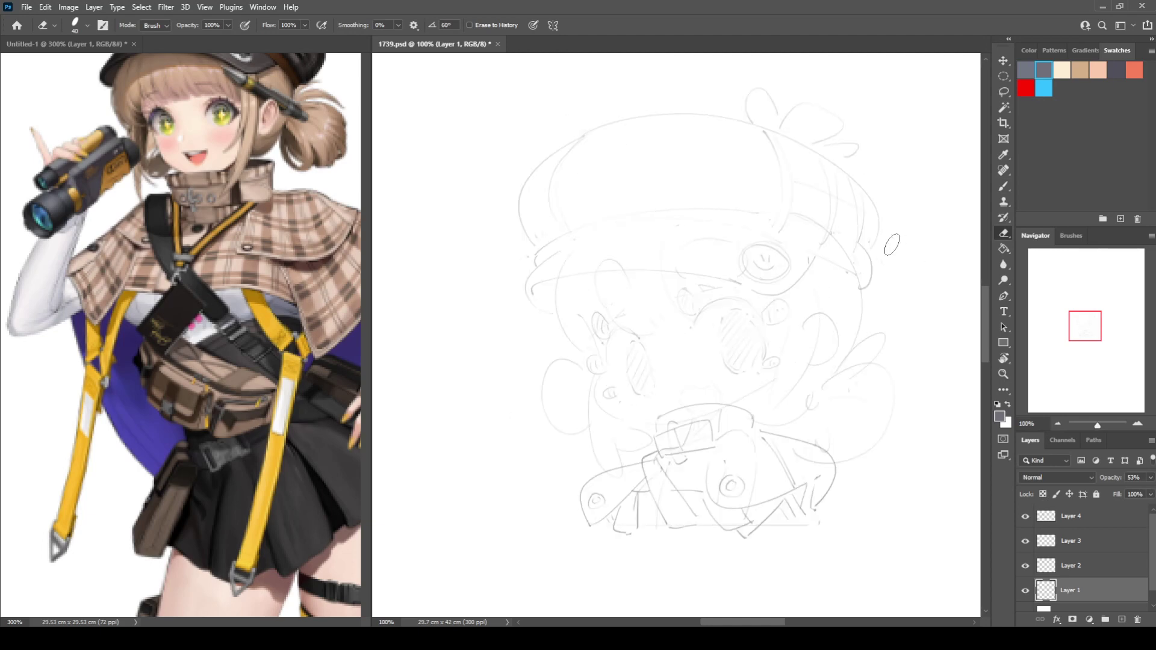
Merge Layers 1 through 4 into a single sketch layer, leaving the Background separate
{"action": "left_click", "coordinate": [1133, 521]}
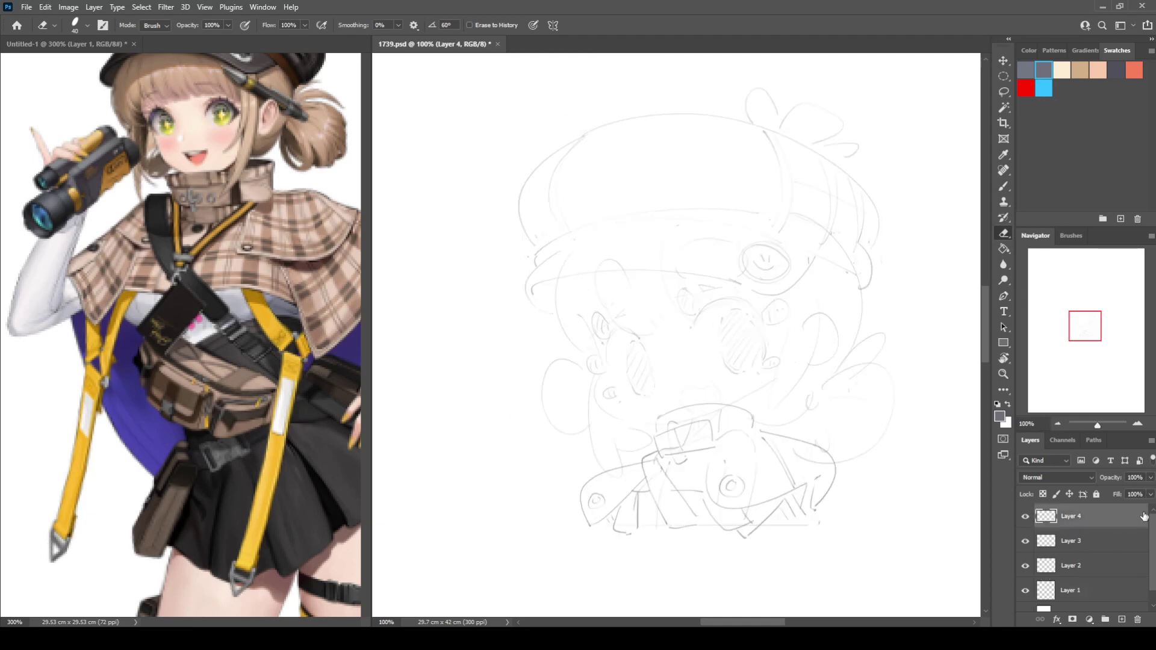
{"action": "scroll", "coordinate": [1127, 584], "scroll_direction": "down", "scroll_amount": 1}
{"action": "left_click", "coordinate": [1126, 584], "text": "shift"}
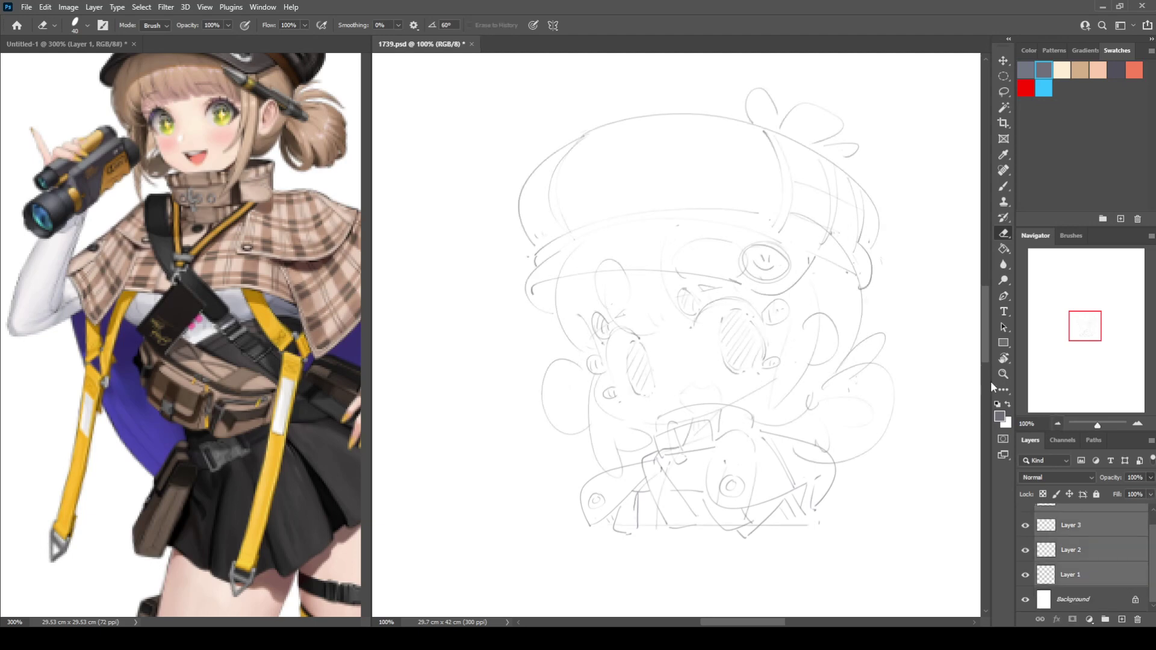
{"action": "key", "text": "ctrl+e"}
Lasso the left side of the cap and shift it slightly inward, using the reference's cap as a guide
{"action": "key", "text": "l"}
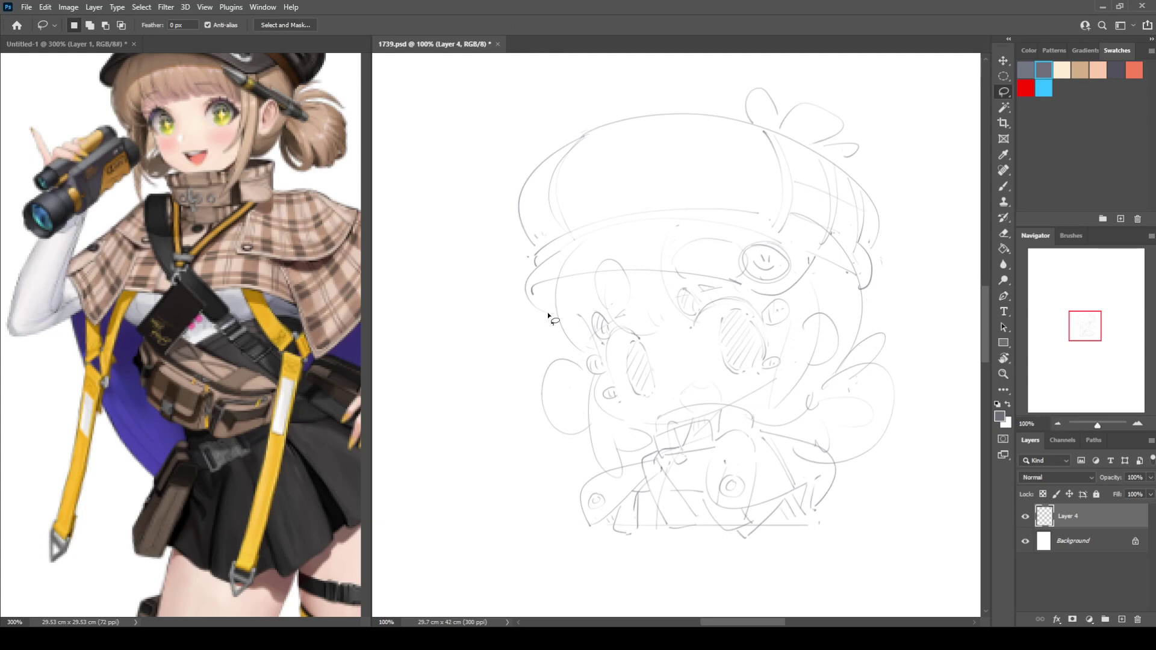
{"action": "left_click", "coordinate": [237, 326]}
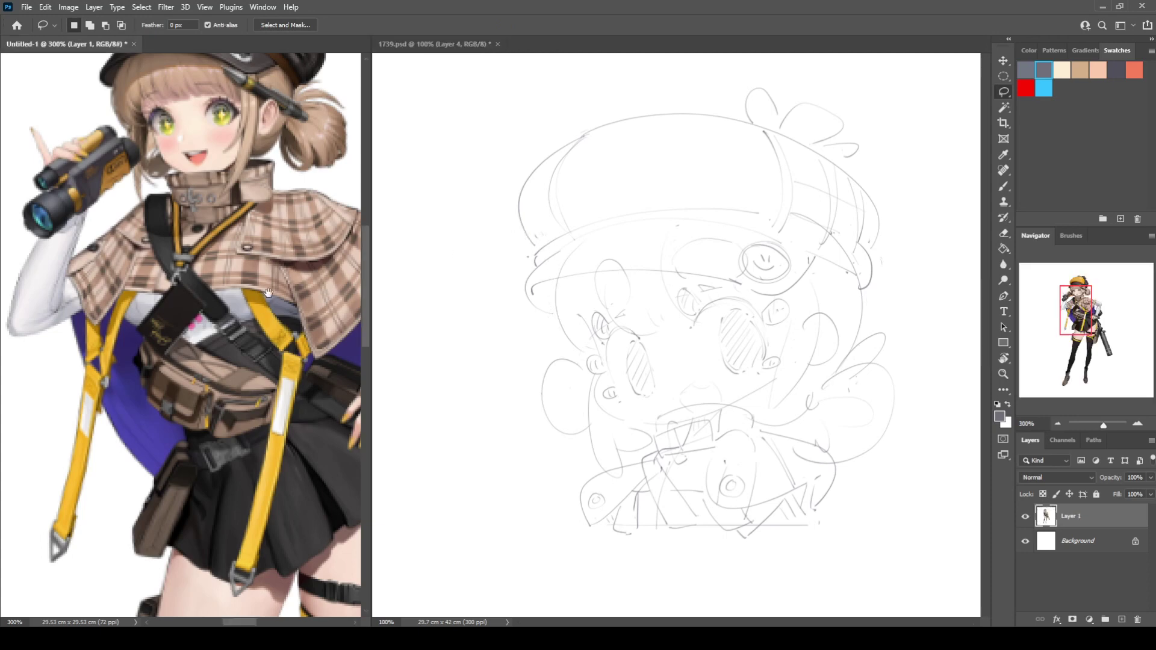
{"action": "left_click_drag", "start_coordinate": [238, 325], "coordinate": [195, 429]}
{"action": "left_click", "coordinate": [582, 226]}
{"action": "key", "text": "r"}
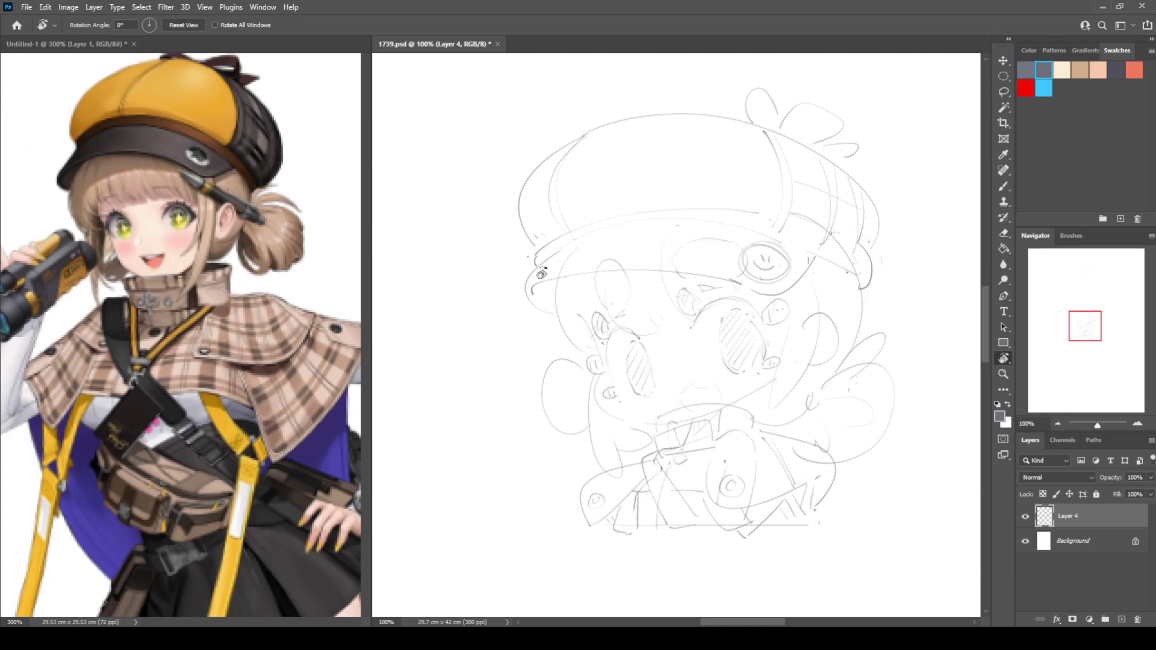
{"action": "key", "text": "l"}
{"action": "mouse_move", "coordinate": [543, 259]}
{"action": "left_mouse_down"}
{"action": "mouse_move", "coordinate": [519, 260]}
{"action": "mouse_move", "coordinate": [502, 181]}
{"action": "mouse_move", "coordinate": [636, 97]}
{"action": "mouse_move", "coordinate": [633, 178]}
{"action": "mouse_move", "coordinate": [608, 215]}
{"action": "mouse_move", "coordinate": [609, 240]}
{"action": "mouse_move", "coordinate": [549, 259]}
{"action": "left_mouse_up"}
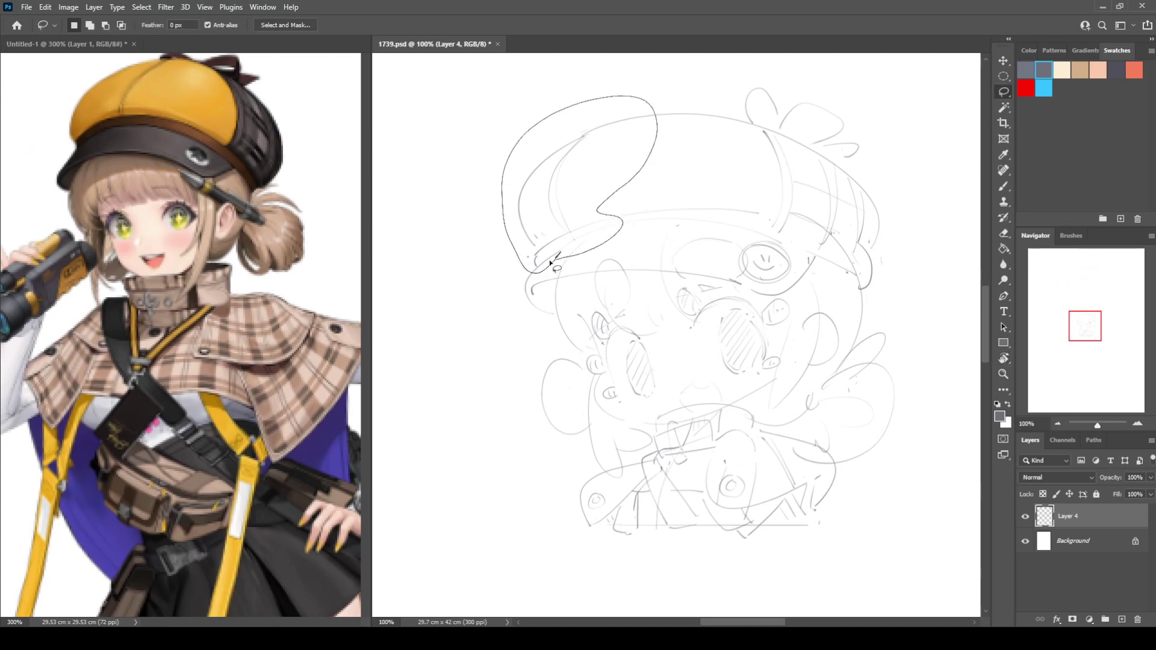
{"action": "mouse_move", "coordinate": [587, 180]}
{"action": "left_mouse_down"}
{"action": "mouse_move", "coordinate": [610, 175]}
{"action": "mouse_move", "coordinate": [599, 181]}
{"action": "left_mouse_up"}
{"action": "key", "text": "ctrl+d"}
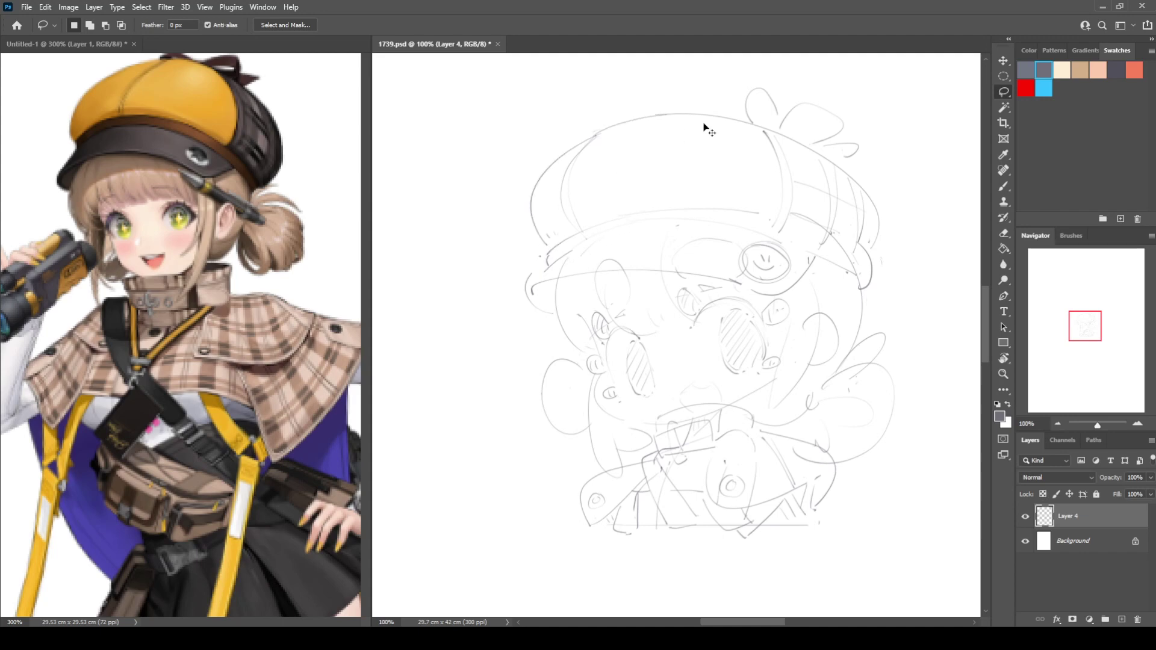
Examine the sketch's overall proportions and cap silhouette in mirrored view and at several zoom levels
{"action": "key", "text": "ctrl+shift+h"}
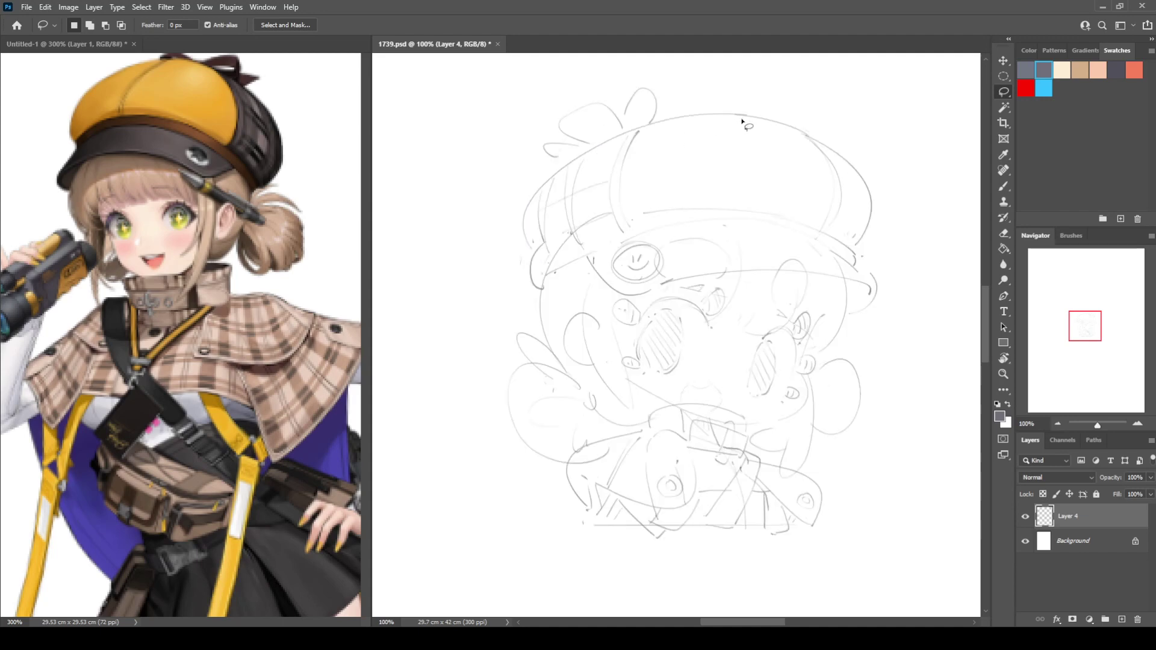
{"action": "key", "text": "ctrl+shift+h"}
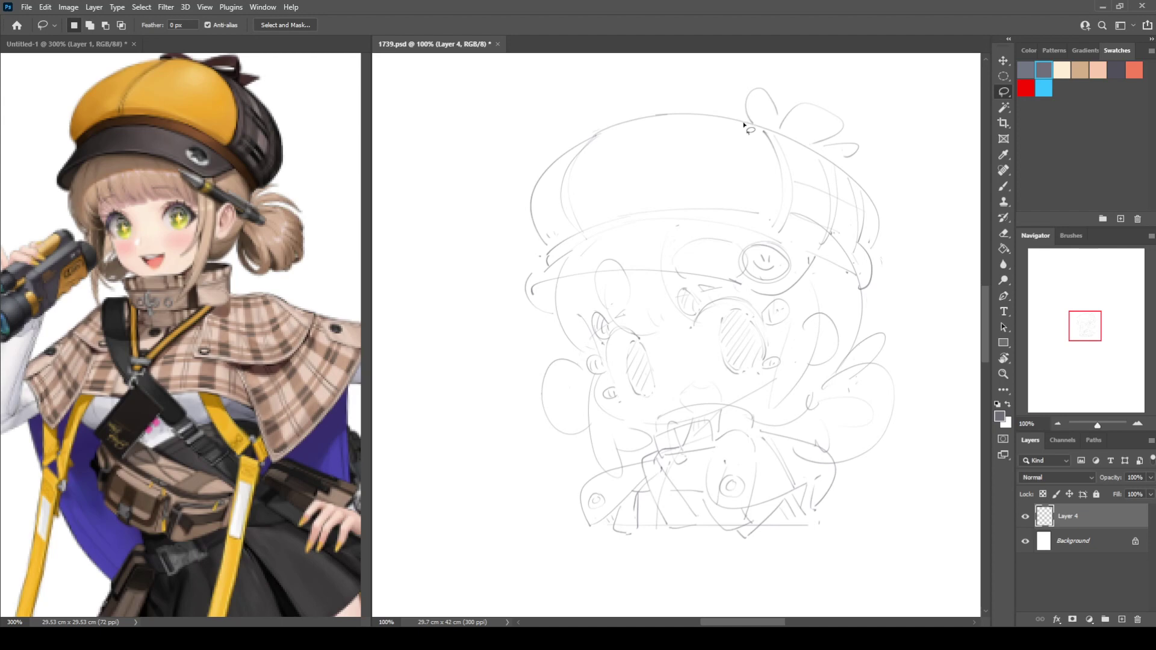
{"action": "key", "text": "ctrl+shift+h"}
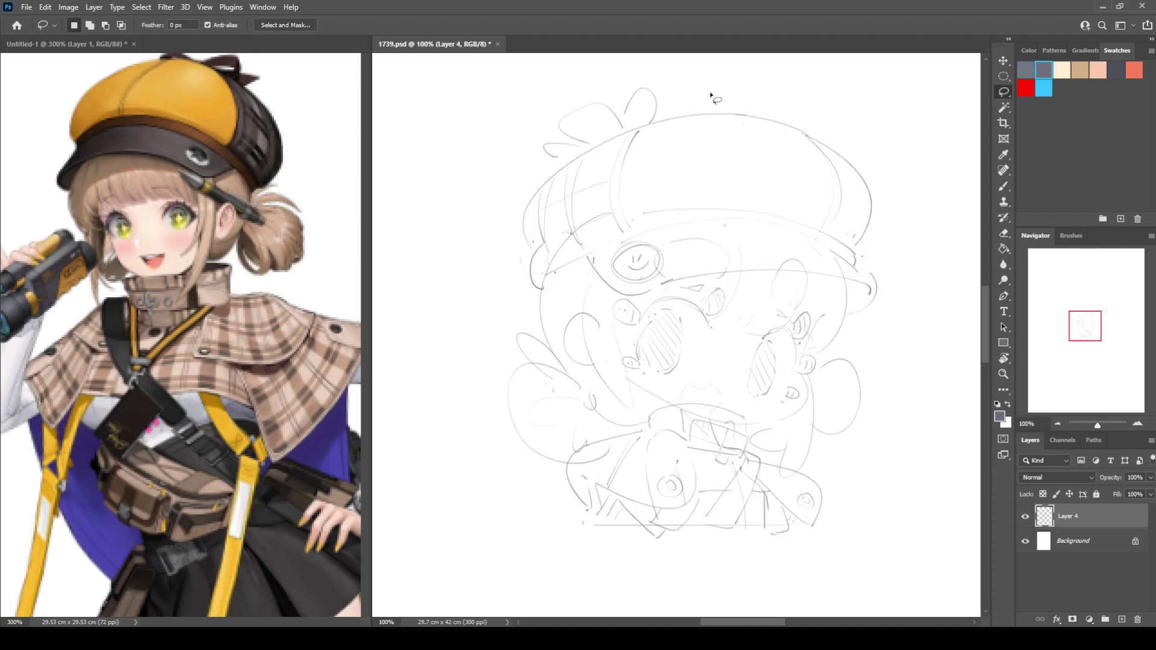
{"action": "key", "text": "ctrl+minus"}
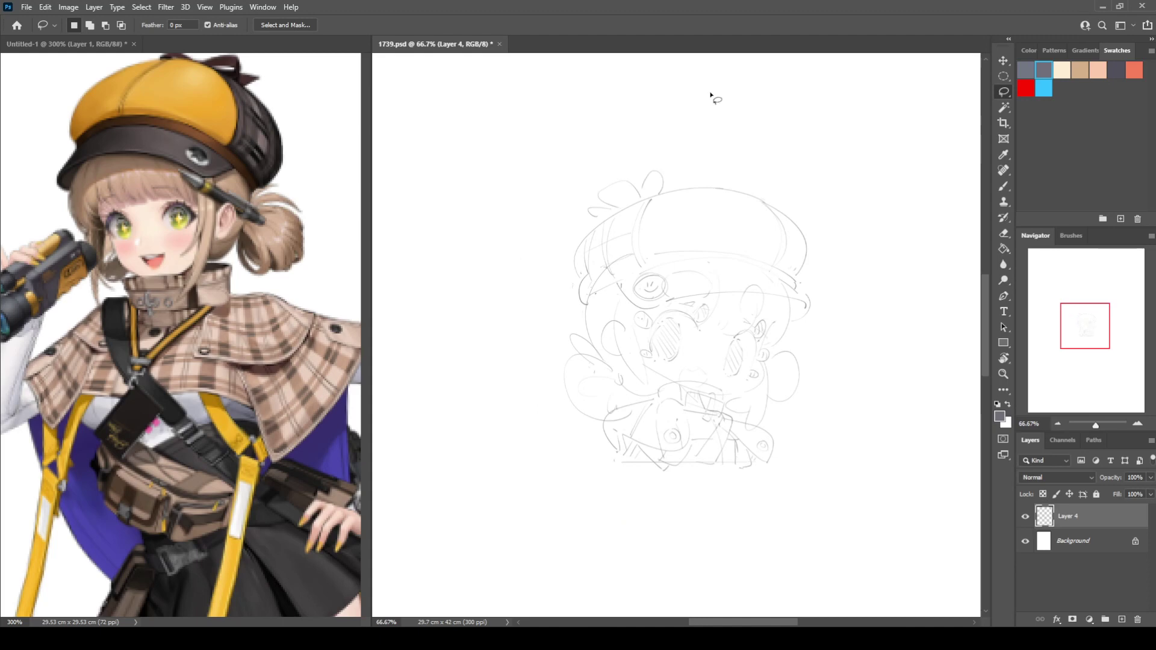
{"action": "key", "text": "ctrl+plus"}
{"action": "key", "text": "ctrl+plus"}
{"action": "key", "text": "ctrl+0"}
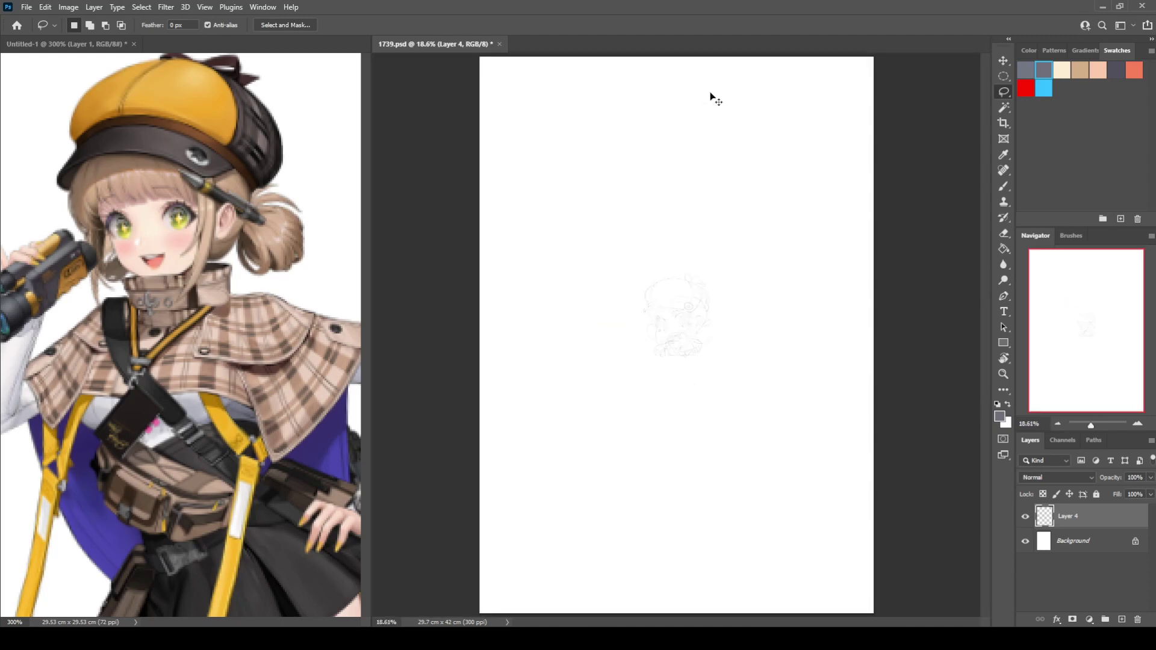
{"action": "key", "text": "ctrl+1"}
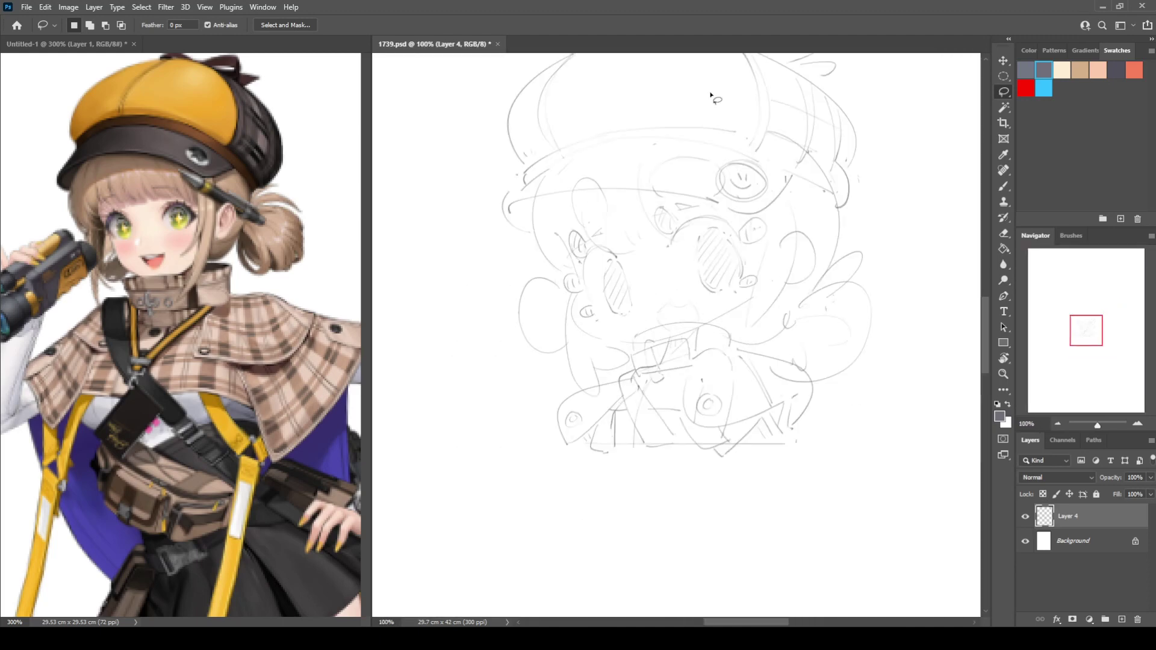
Add a new layer and try sketching the pen's outline beneath the cap badge
{"action": "left_click", "coordinate": [1121, 619]}
{"action": "scroll", "coordinate": [767, 382], "scroll_direction": "up", "scroll_amount": 3}
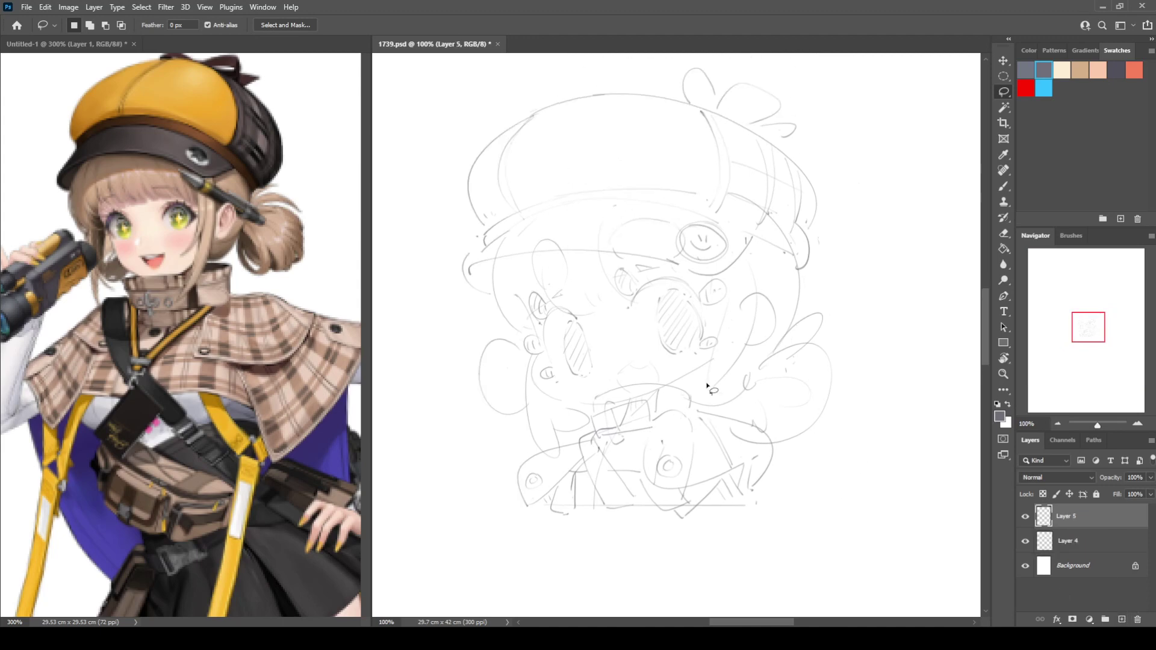
{"action": "key", "text": "b"}
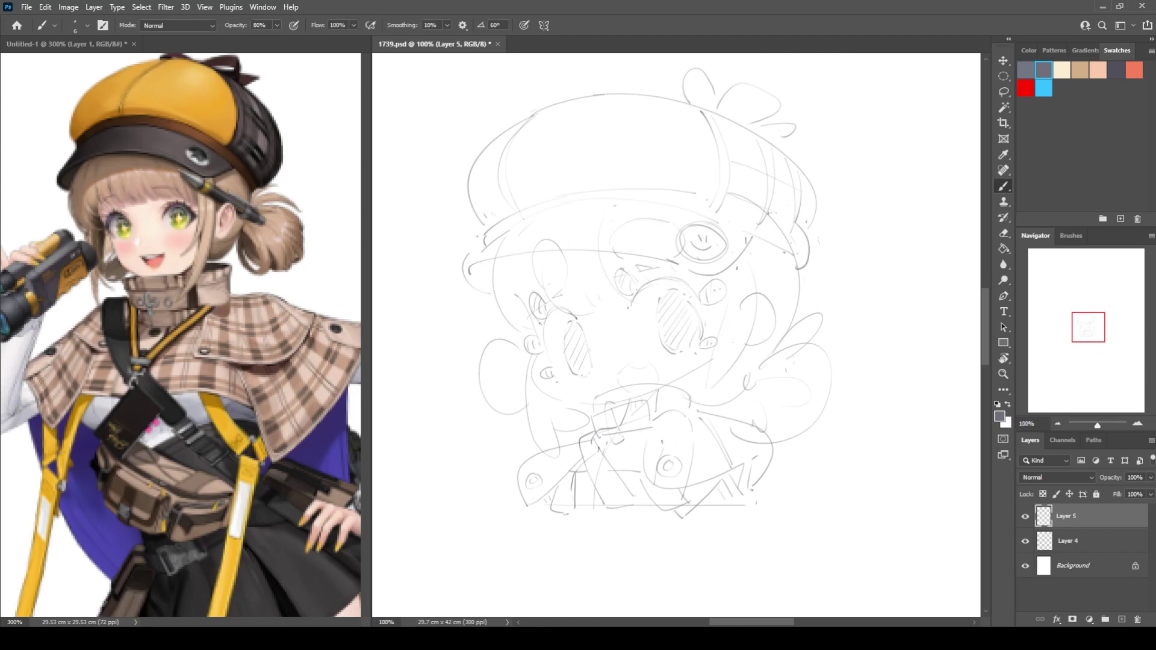
{"action": "left_click_drag", "start_coordinate": [740, 264], "coordinate": [783, 293]}
{"action": "key", "text": "e"}
{"action": "key", "text": "b"}
{"action": "key", "text": "e"}
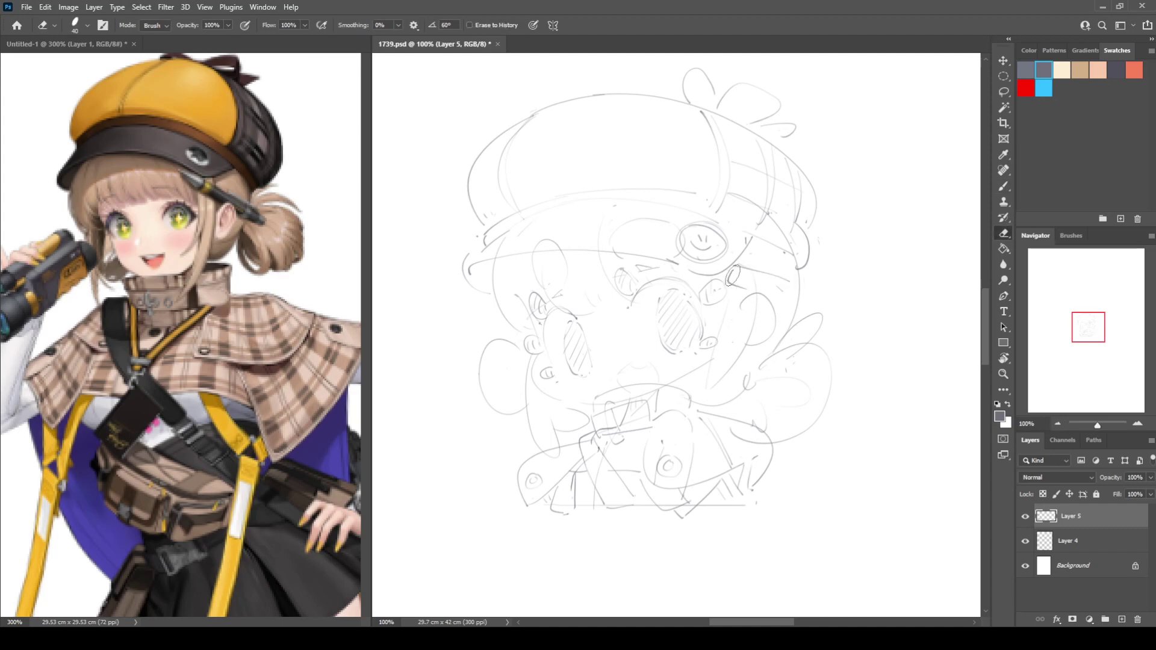
{"action": "key", "text": "b"}
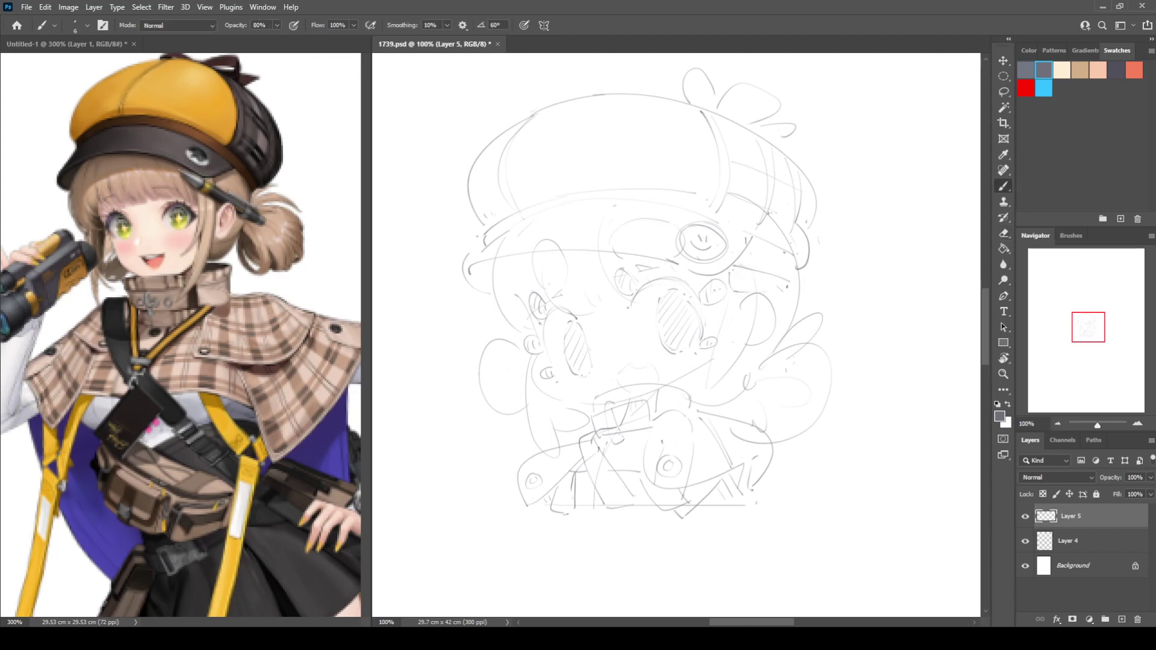
Try refining the ends and lower edge of the pen below the badge, checking it in mirrored view
{"action": "key", "text": "e"}
{"action": "left_click_drag", "start_coordinate": [784, 288], "coordinate": [787, 280]}
{"action": "key", "text": "b"}
{"action": "mouse_move", "coordinate": [725, 272]}
{"action": "left_mouse_down"}
{"action": "mouse_move", "coordinate": [714, 290]}
{"action": "mouse_move", "coordinate": [734, 290]}
{"action": "left_mouse_up"}
{"action": "key", "text": "ctrl+z"}
{"action": "key", "text": "e"}
{"action": "left_click_drag", "start_coordinate": [721, 277], "coordinate": [778, 292]}
{"action": "key", "text": "b"}
{"action": "key", "text": "ctrl+shift+h"}
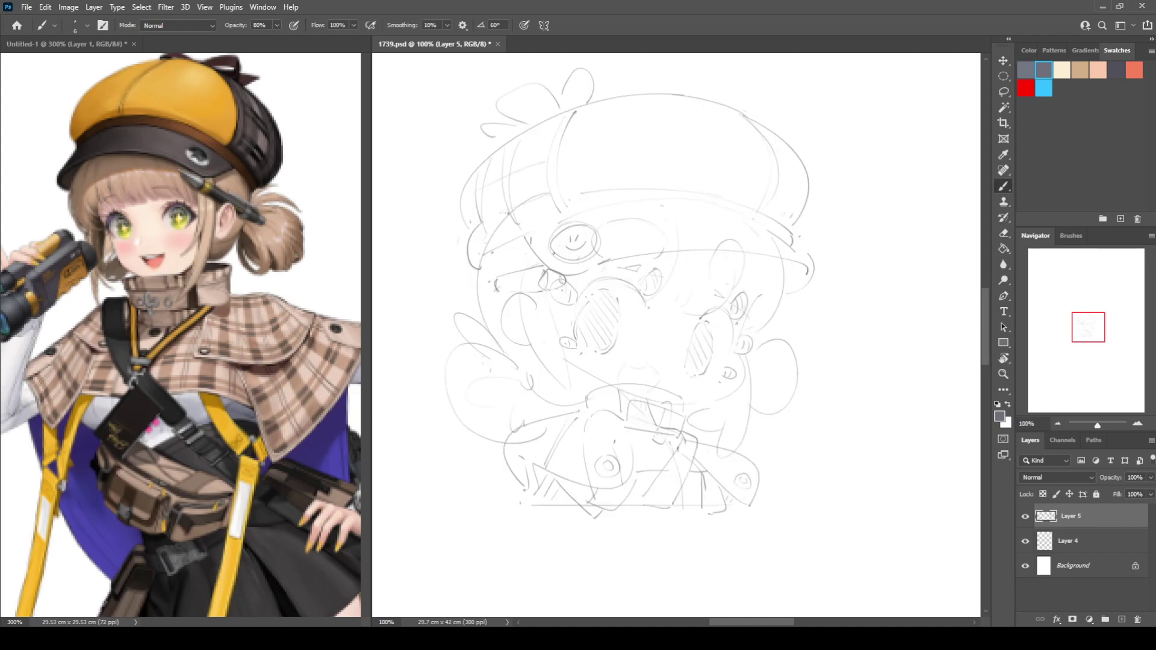
{"action": "key", "text": "h"}
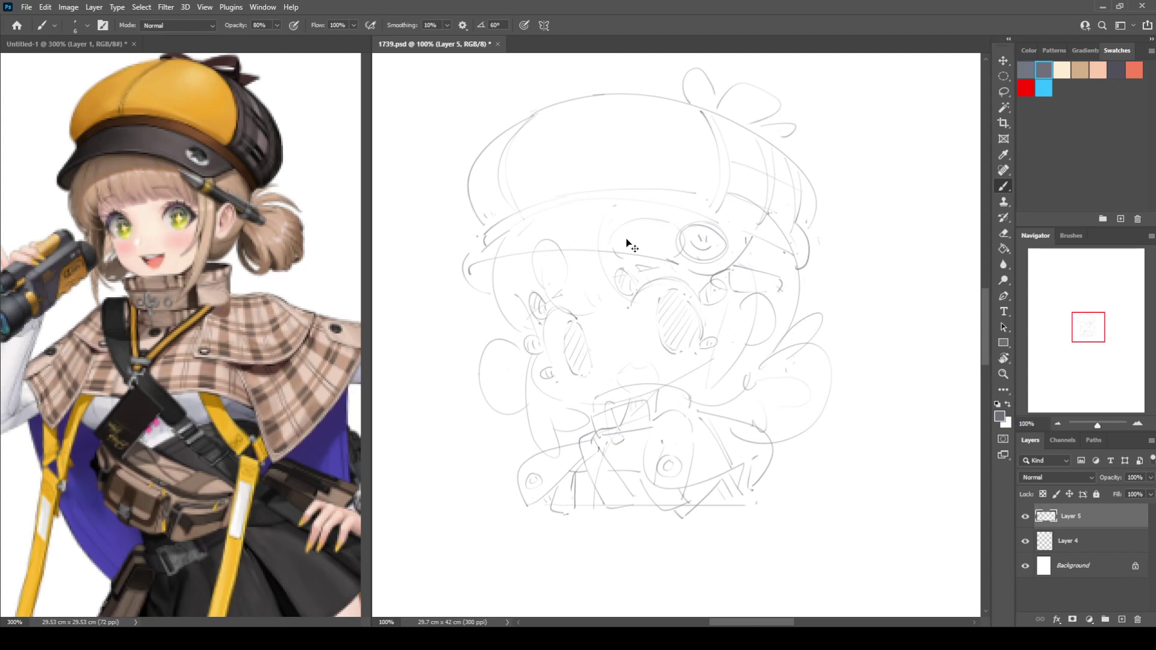
Undo the latest strokes of the pen beneath the cap badge
{"action": "key", "text": "ctrl+z"}
{"action": "key", "text": "ctrl+z"}
{"action": "key", "text": "ctrl+z"}
{"action": "key", "text": "ctrl+z"}
{"action": "key", "text": "ctrl+z"}
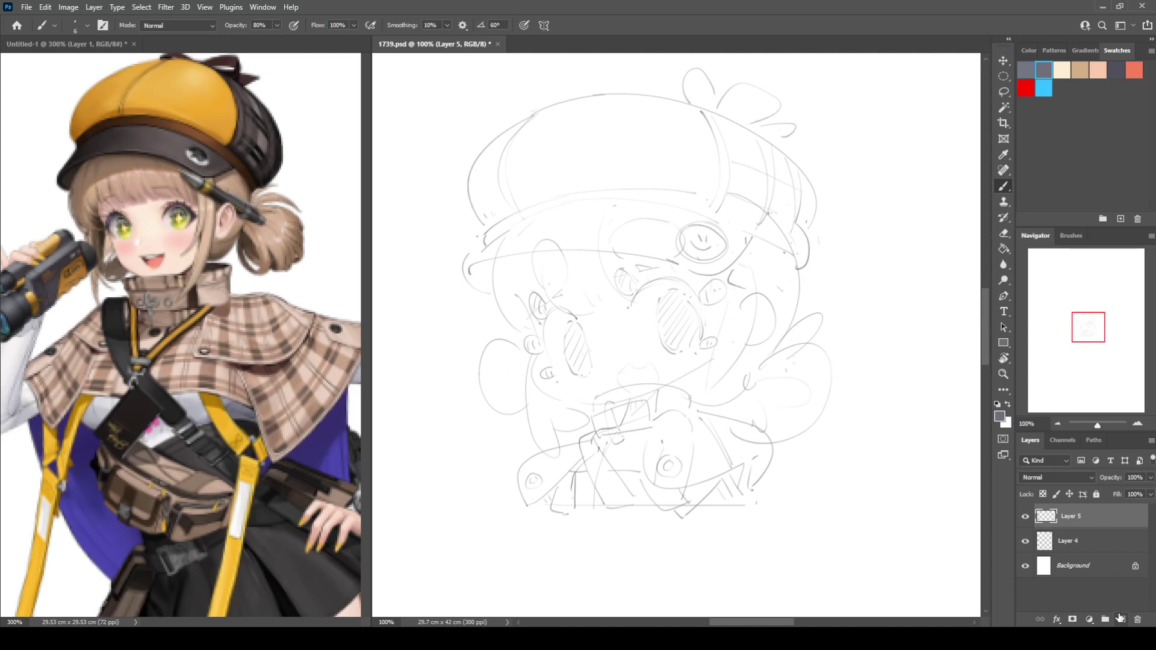
{"action": "key", "text": "ctrl+z"}
Add a new layer and sketch the pen's outline beneath the cap badge
{"action": "left_click", "coordinate": [1123, 618]}
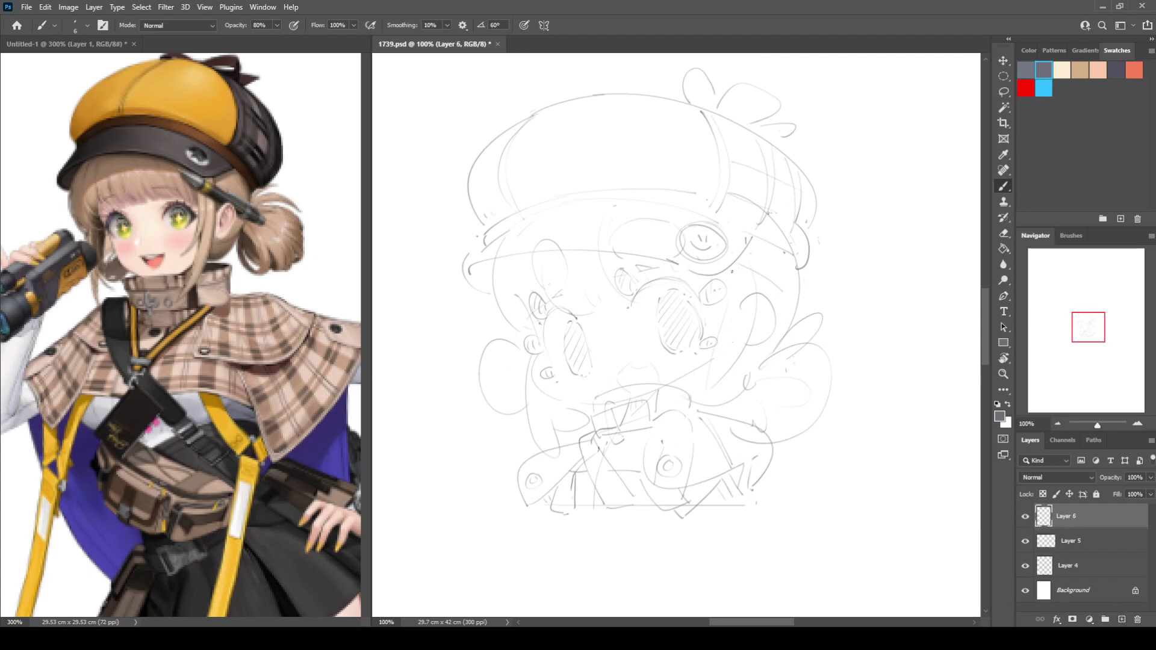
{"action": "mouse_move", "coordinate": [732, 269]}
{"action": "left_mouse_down"}
{"action": "mouse_move", "coordinate": [788, 277]}
{"action": "mouse_move", "coordinate": [727, 296]}
{"action": "mouse_move", "coordinate": [786, 279]}
{"action": "left_mouse_up"}
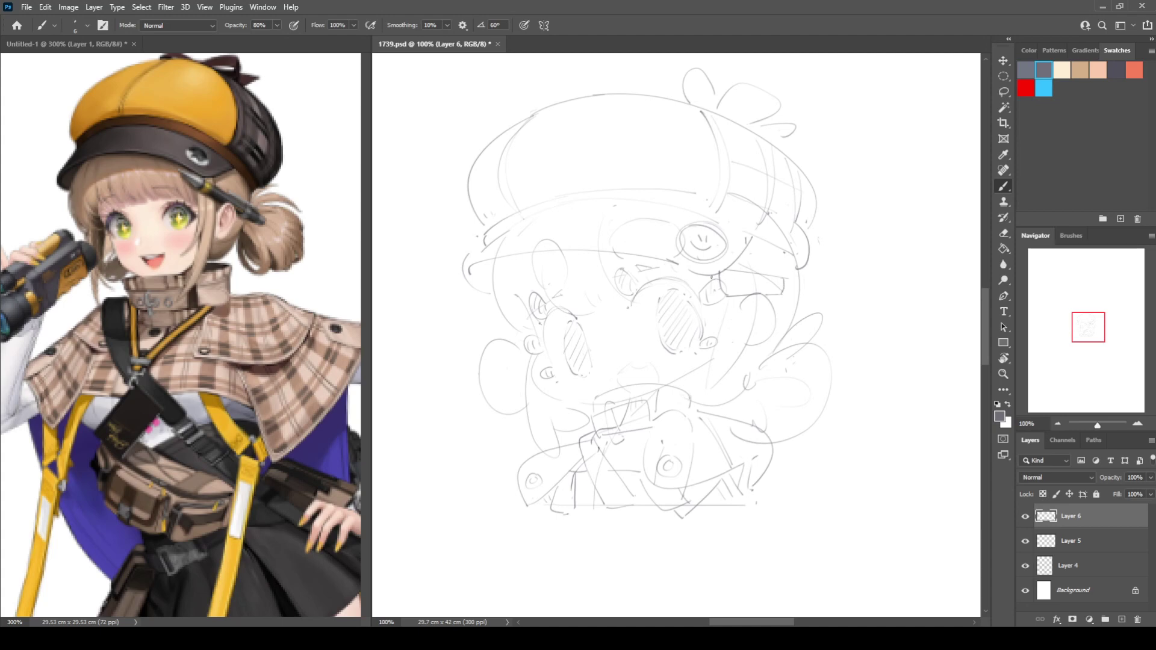
{"action": "mouse_move", "coordinate": [712, 277]}
{"action": "left_mouse_down"}
{"action": "mouse_move", "coordinate": [701, 282]}
{"action": "mouse_move", "coordinate": [724, 294]}
{"action": "mouse_move", "coordinate": [720, 275]}
{"action": "mouse_move", "coordinate": [704, 285]}
{"action": "mouse_move", "coordinate": [730, 296]}
{"action": "mouse_move", "coordinate": [706, 291]}
{"action": "left_mouse_up"}
Clean up and refine both ends of the pen beneath the badge, checking it in mirrored view
{"action": "key", "text": "e"}
{"action": "key", "text": "b"}
{"action": "key", "text": "e"}
{"action": "key", "text": "b"}
{"action": "key", "text": "e"}
{"action": "key", "text": "b"}
{"action": "left_click_drag", "start_coordinate": [707, 289], "coordinate": [727, 293]}
{"action": "left_click_drag", "start_coordinate": [780, 279], "coordinate": [781, 293]}
{"action": "key", "text": "ctrl+shift+h"}
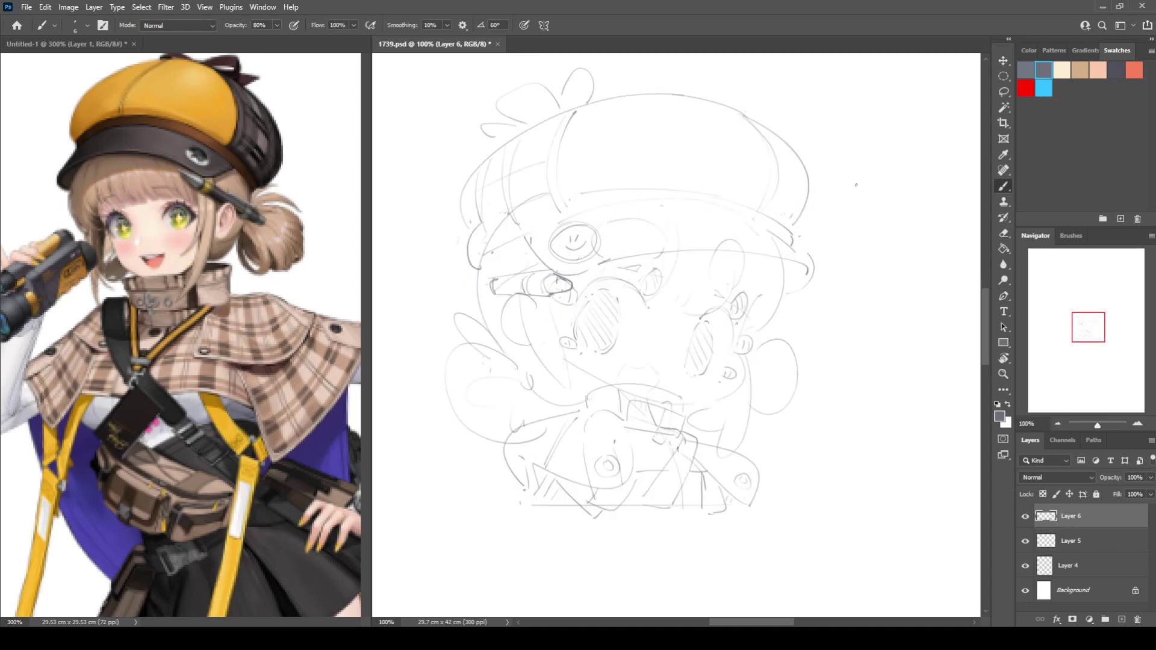
{"action": "key", "text": "ctrl+shift+h"}
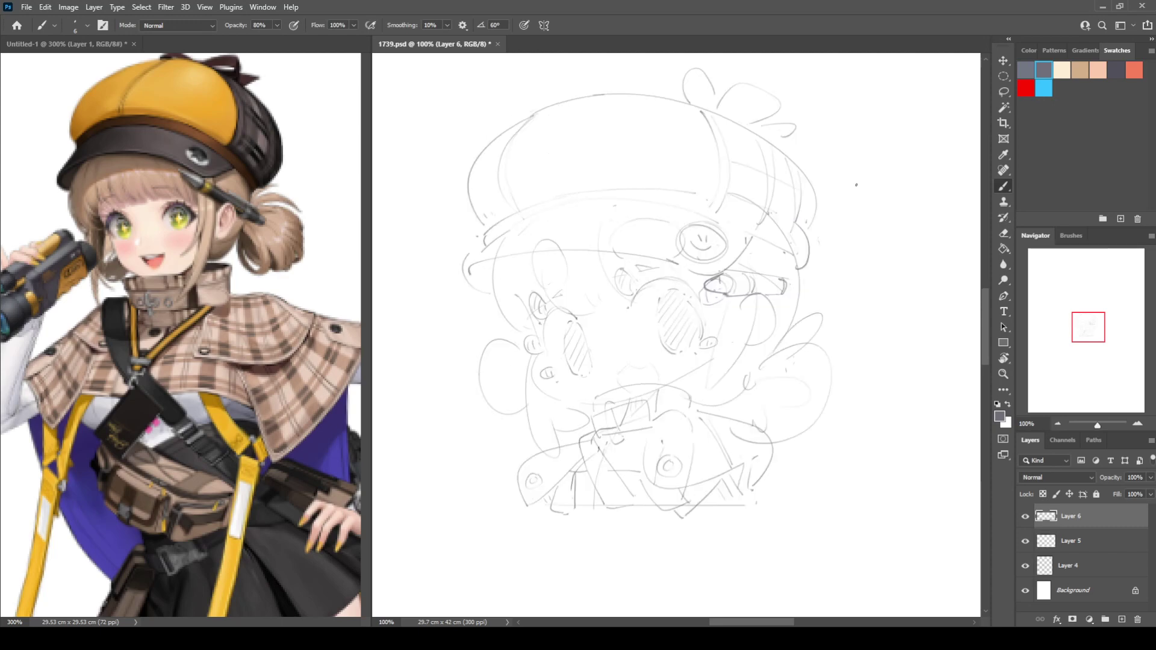
Merge the pen layer with the two sketch layers beneath it into a single layer
{"action": "left_click_drag", "start_coordinate": [817, 227], "coordinate": [856, 228]}
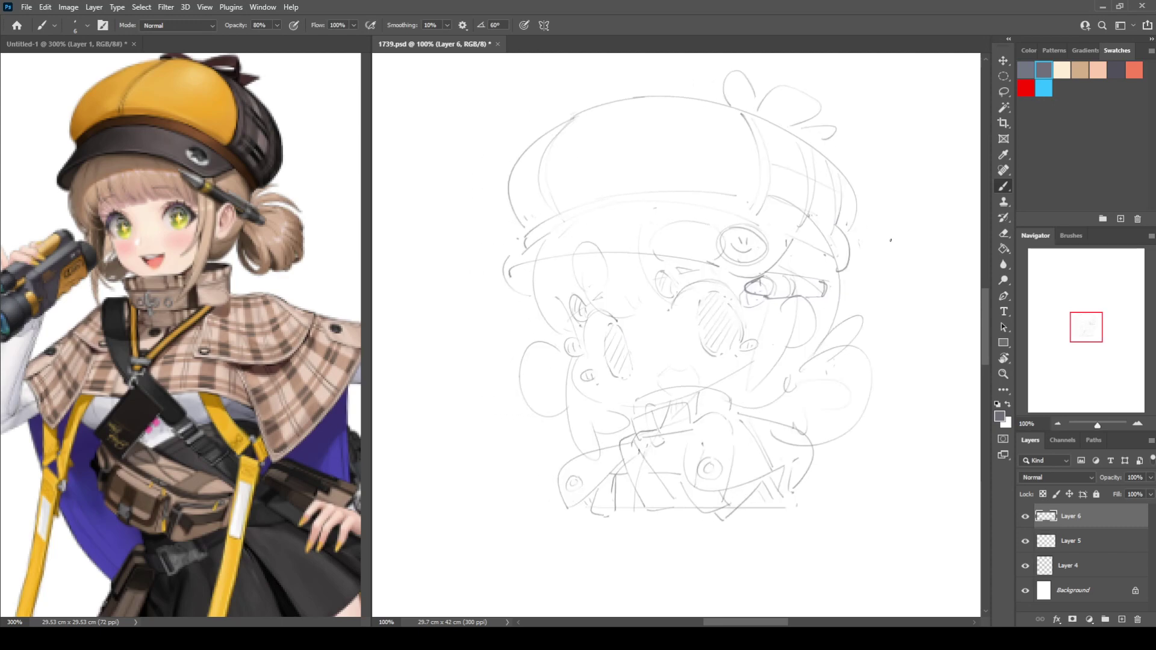
{"action": "left_click", "coordinate": [1046, 570], "text": "shift"}
{"action": "key", "text": "ctrl+e"}
Lasso the cap's left edge and shift it slightly inward to narrow the silhouette
{"action": "key", "text": "k"}
{"action": "key", "text": "l"}
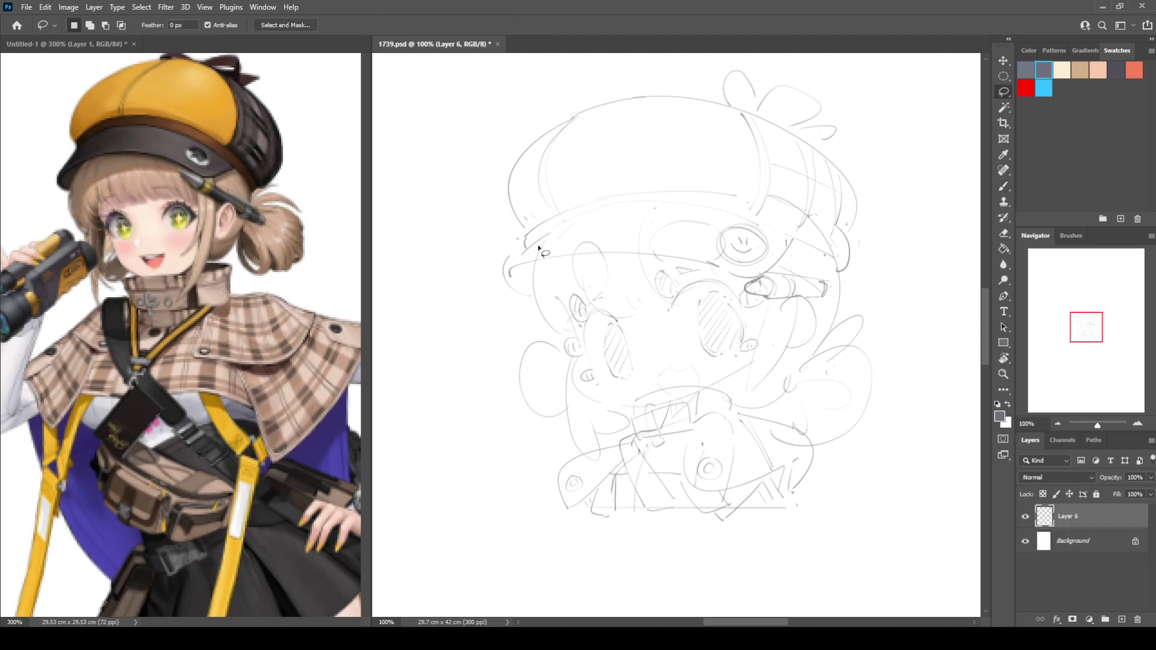
{"action": "mouse_move", "coordinate": [537, 247]}
{"action": "left_mouse_down"}
{"action": "mouse_move", "coordinate": [492, 160]}
{"action": "mouse_move", "coordinate": [607, 90]}
{"action": "mouse_move", "coordinate": [621, 128]}
{"action": "mouse_move", "coordinate": [592, 191]}
{"action": "mouse_move", "coordinate": [537, 246]}
{"action": "left_mouse_up"}
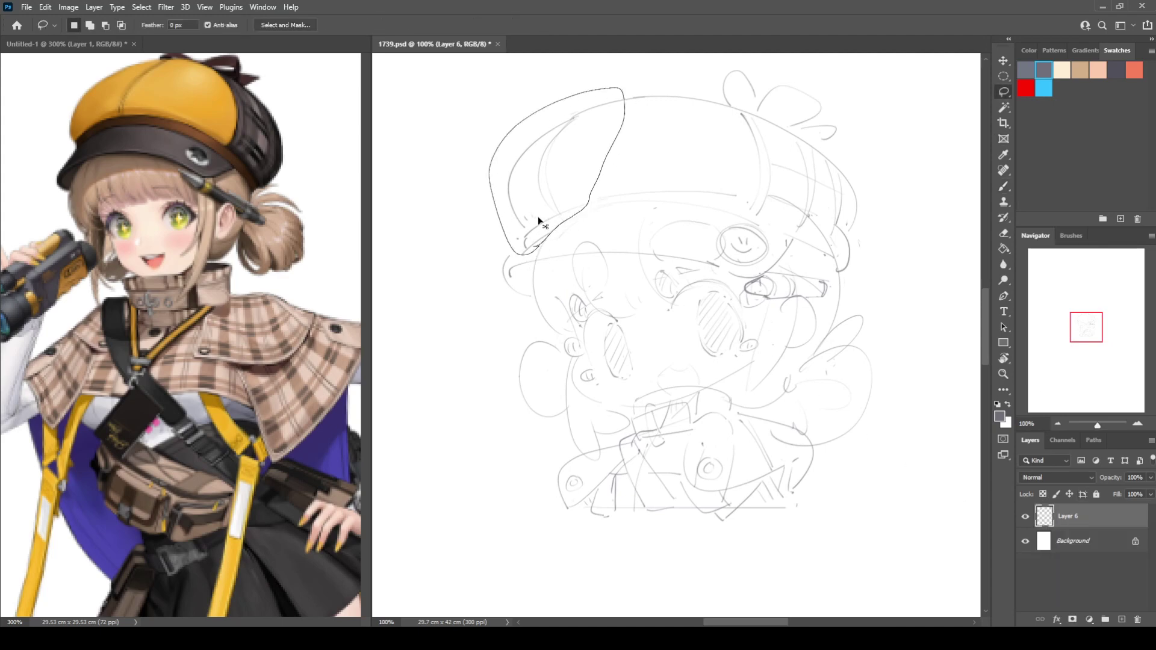
{"action": "left_click_drag", "start_coordinate": [564, 175], "coordinate": [572, 172]}
{"action": "key", "text": "ctrl+d"}
Erase the left tip of the cap's brim and redraw it with a bolder rounded line, checking it mirrored
{"action": "key", "text": "b"}
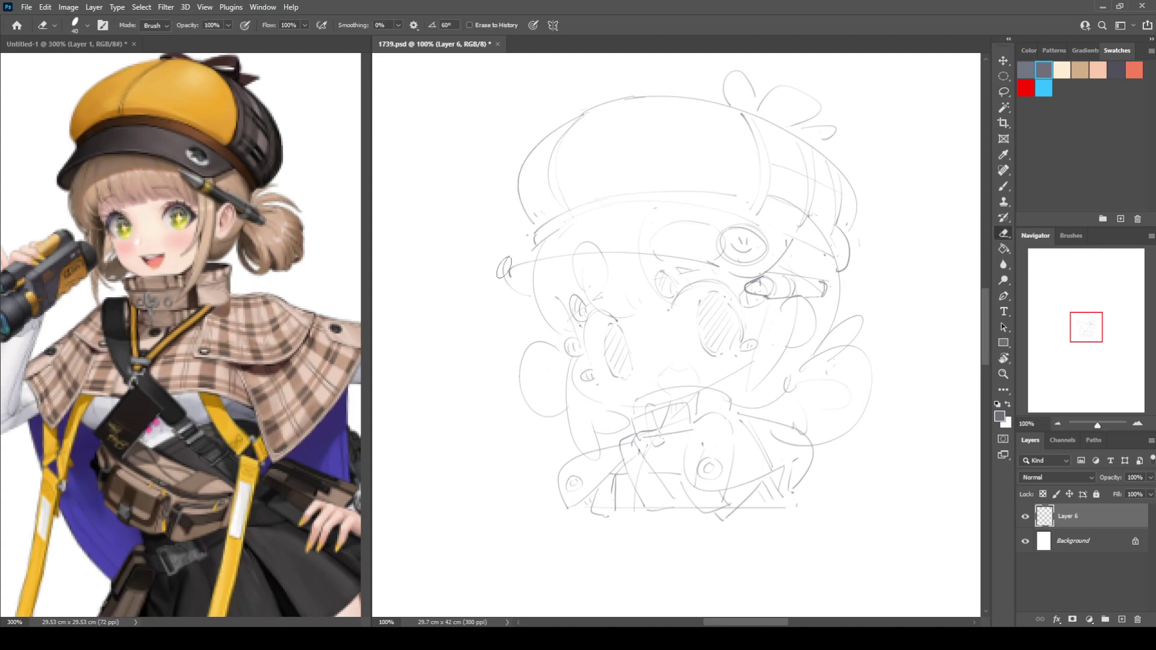
{"action": "mouse_move", "coordinate": [537, 242]}
{"action": "left_mouse_down"}
{"action": "mouse_move", "coordinate": [500, 269]}
{"action": "mouse_move", "coordinate": [538, 299]}
{"action": "left_mouse_up"}
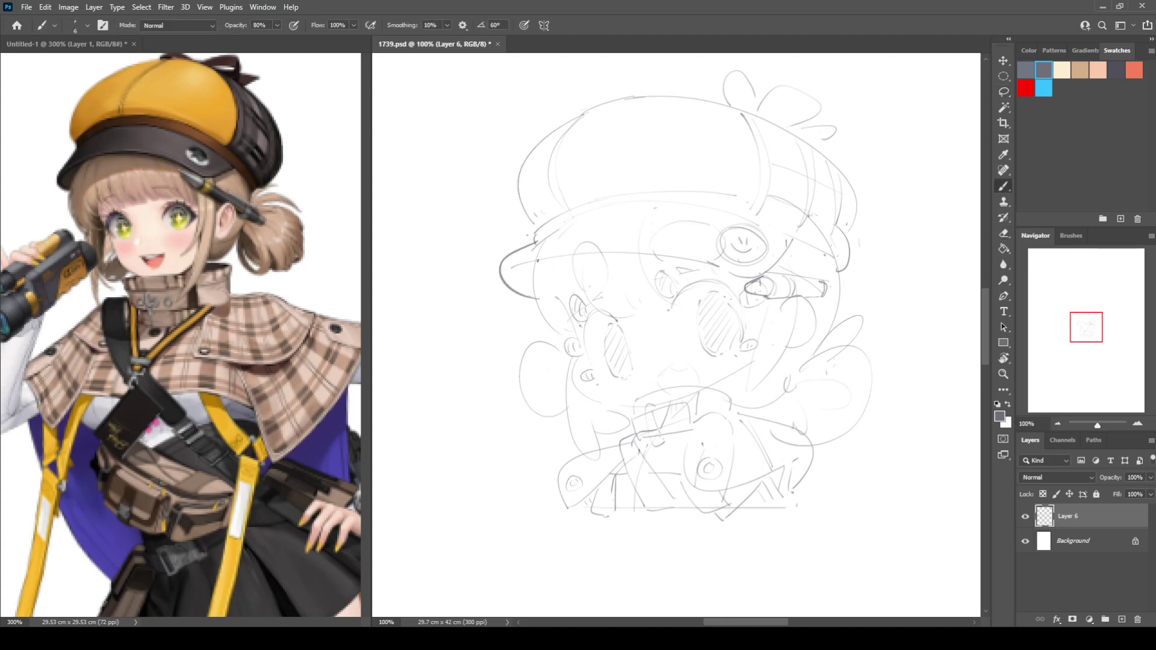
{"action": "key", "text": "ctrl+shift+h"}
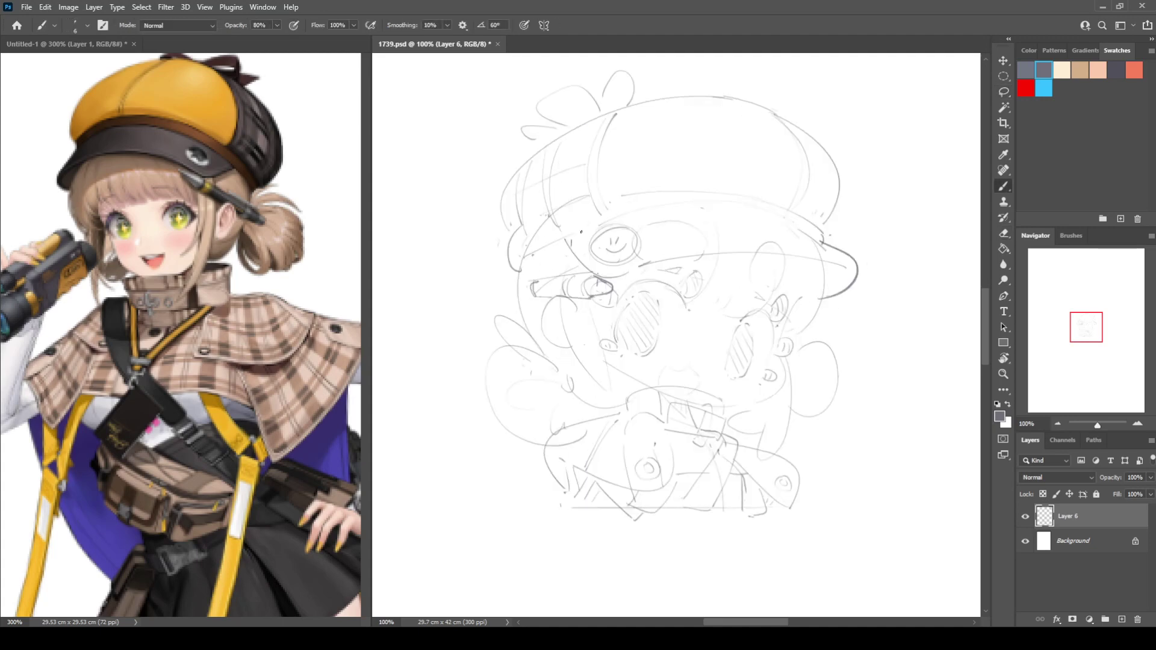
{"action": "key", "text": "ctrl+shift+h"}
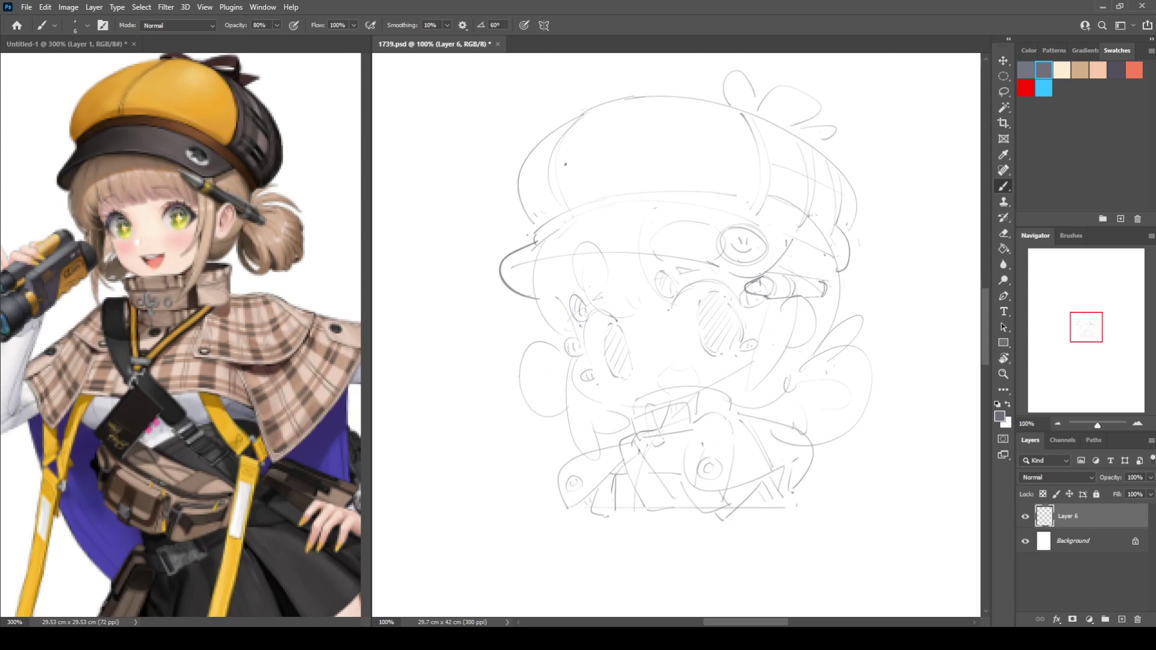
Widen the canvas to 42 × 42 cm and scale the merged sketch to about 657% so it fills the square
{"action": "key", "text": "ctrl+minus"}
{"action": "key", "text": "ctrl+minus"}
{"action": "key", "text": "ctrl+minus"}
{"action": "key", "text": "ctrl+minus"}
{"action": "key", "text": "ctrl+minus"}
{"action": "key", "text": "ctrl+minus"}
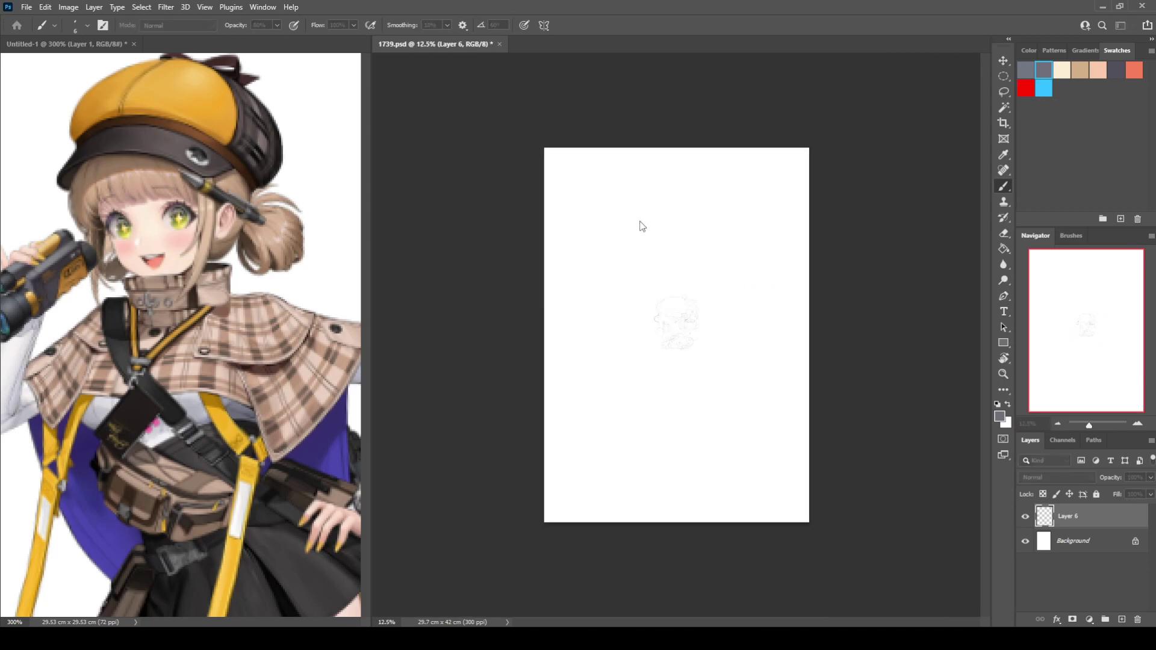
{"action": "key", "text": "ctrl+t"}
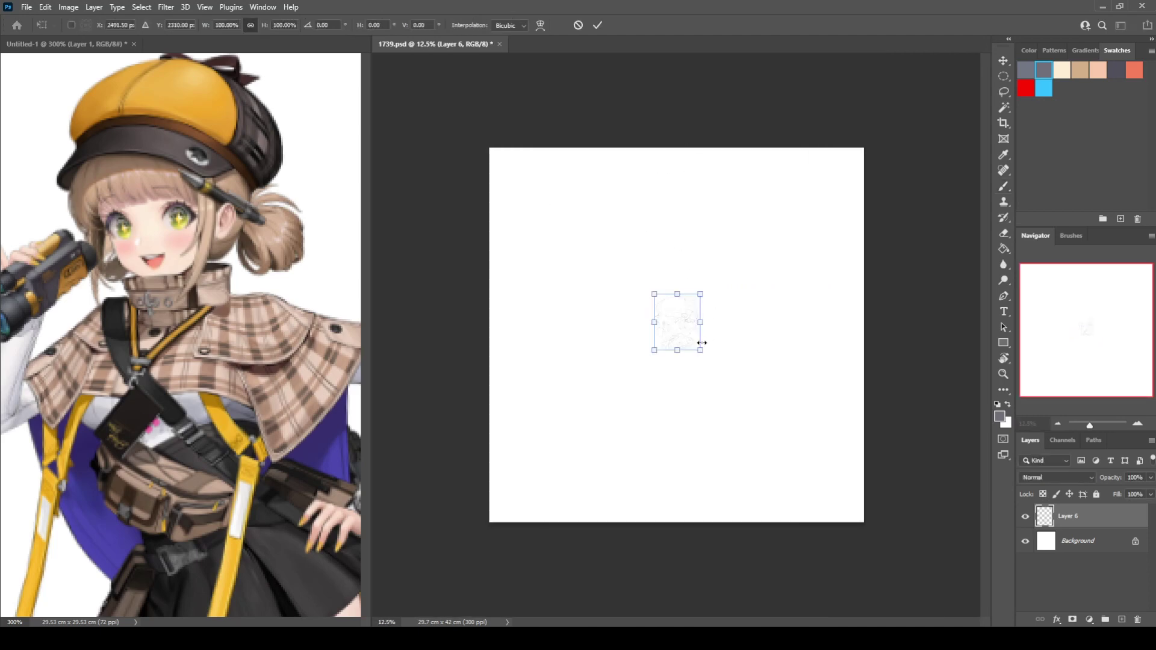
{"action": "left_click_drag", "start_coordinate": [701, 349], "coordinate": [885, 504]}
{"action": "left_click_drag", "start_coordinate": [764, 452], "coordinate": [681, 428]}
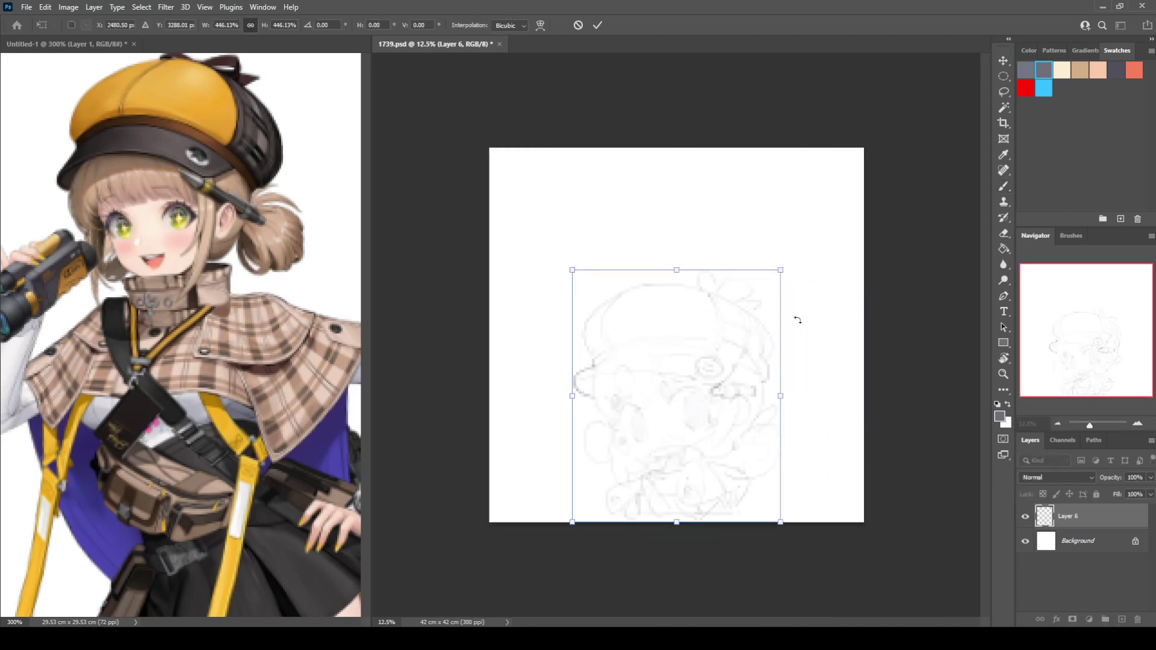
{"action": "mouse_move", "coordinate": [782, 267]}
{"action": "left_mouse_down"}
{"action": "mouse_move", "coordinate": [893, 173]}
{"action": "mouse_move", "coordinate": [876, 189]}
{"action": "left_mouse_up"}
{"action": "left_click_drag", "start_coordinate": [814, 243], "coordinate": [761, 243]}
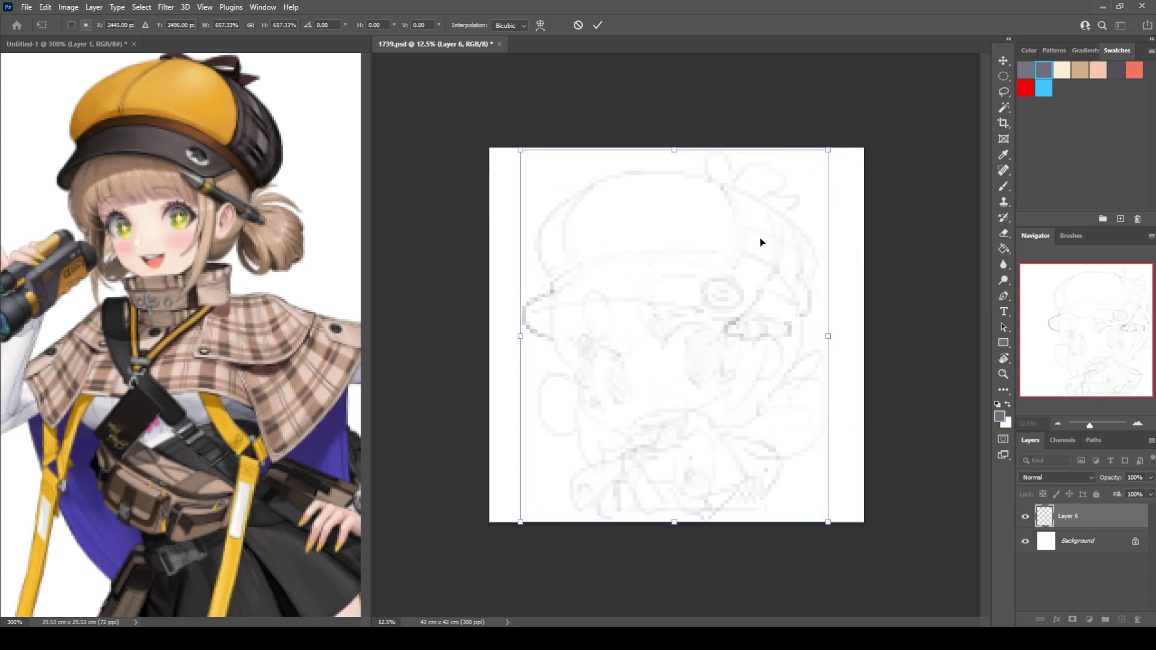
{"action": "key", "text": "Return"}
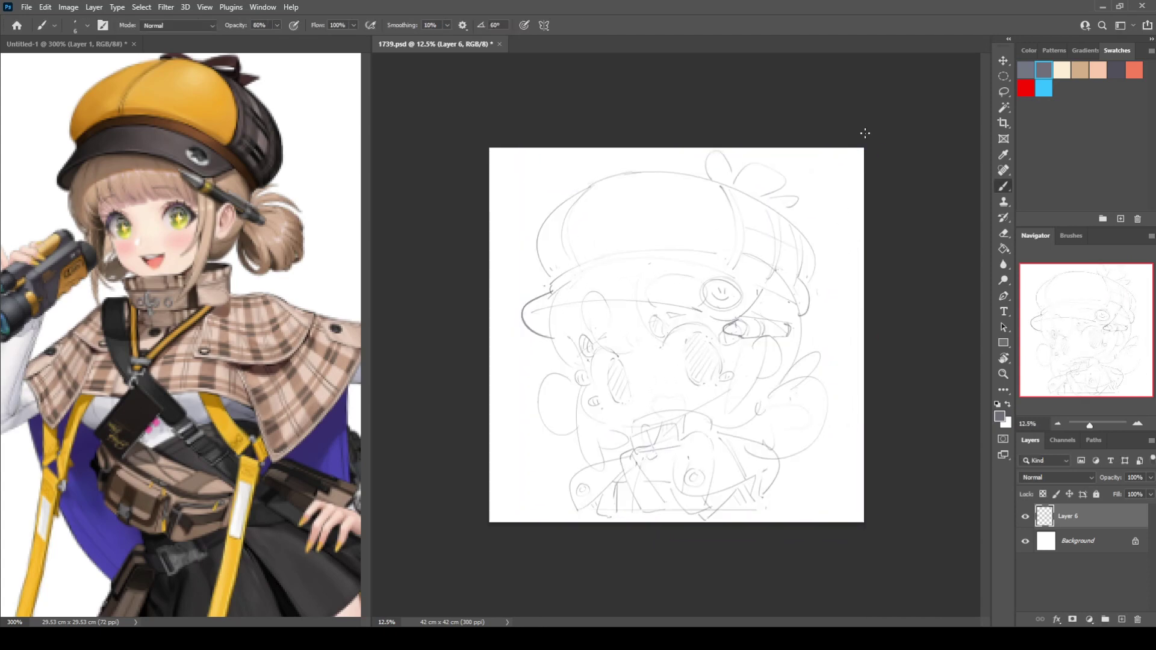
Bring the reference's binoculars into view, add a new layer and sketch rounded shapes beside both shoulders with the 40 px brush
{"action": "key", "text": "ctrl+plus"}
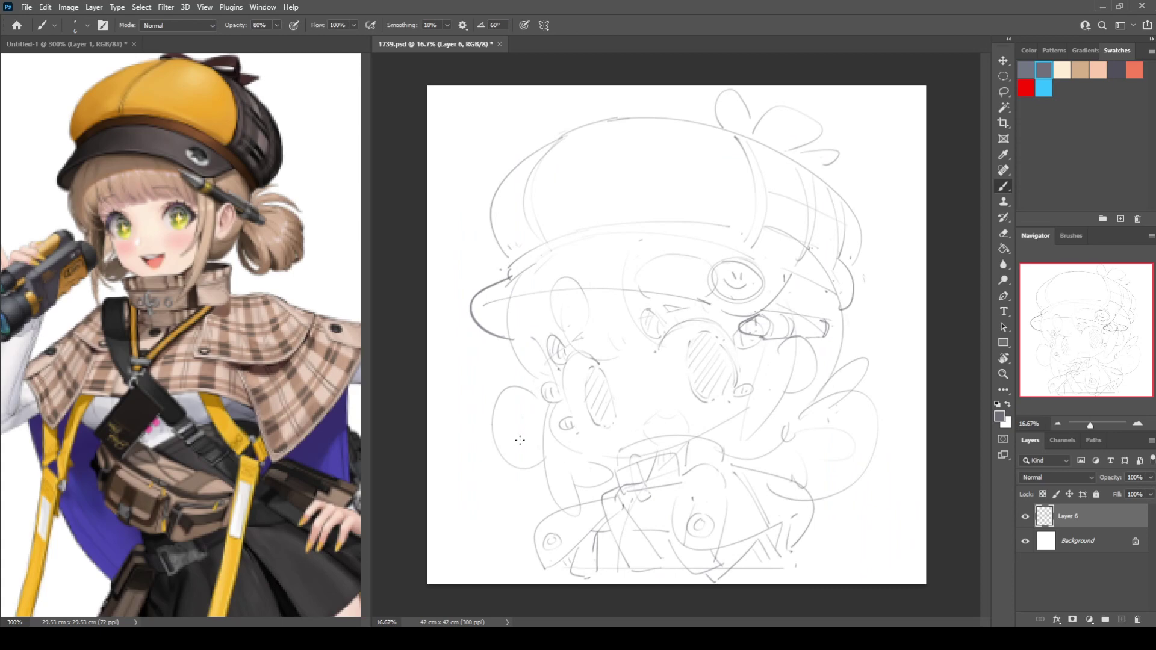
{"action": "left_click", "coordinate": [282, 365]}
{"action": "left_click_drag", "start_coordinate": [282, 365], "coordinate": [343, 340]}
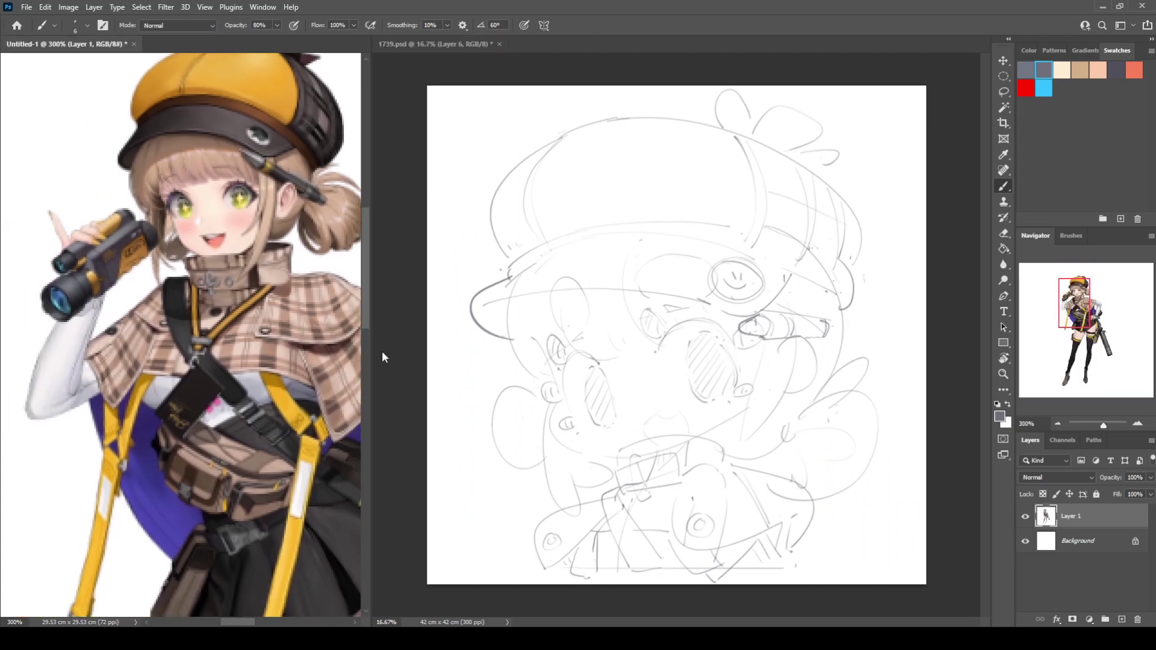
{"action": "left_click", "coordinate": [929, 518]}
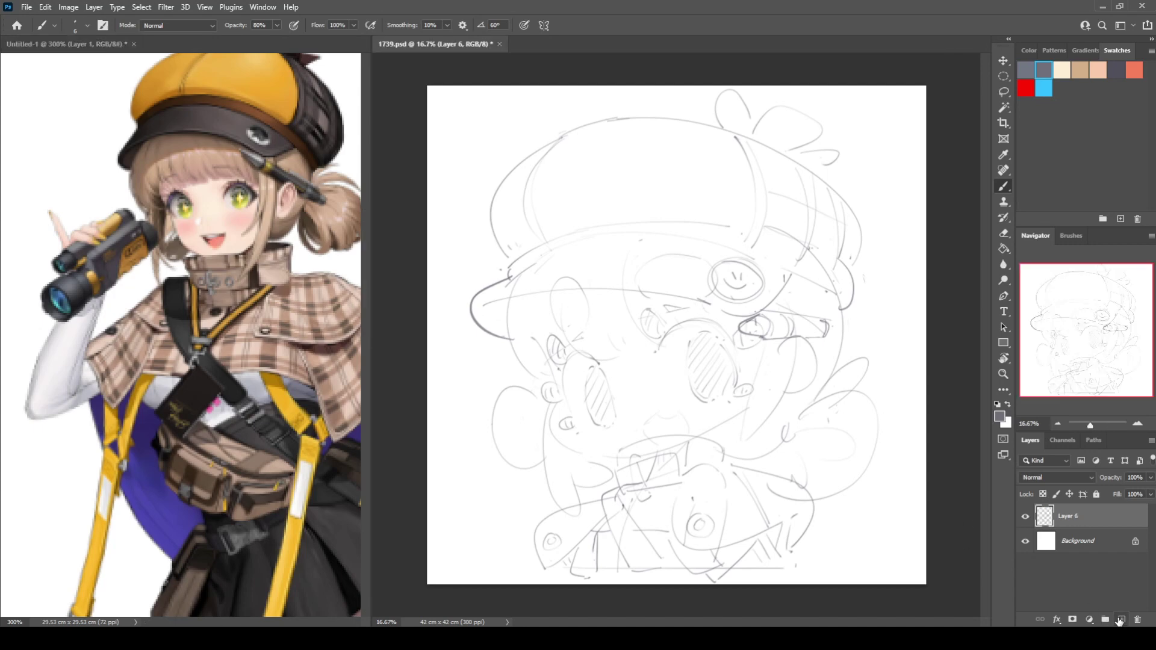
{"action": "left_click", "coordinate": [1122, 620]}
{"action": "left_click", "coordinate": [1072, 235]}
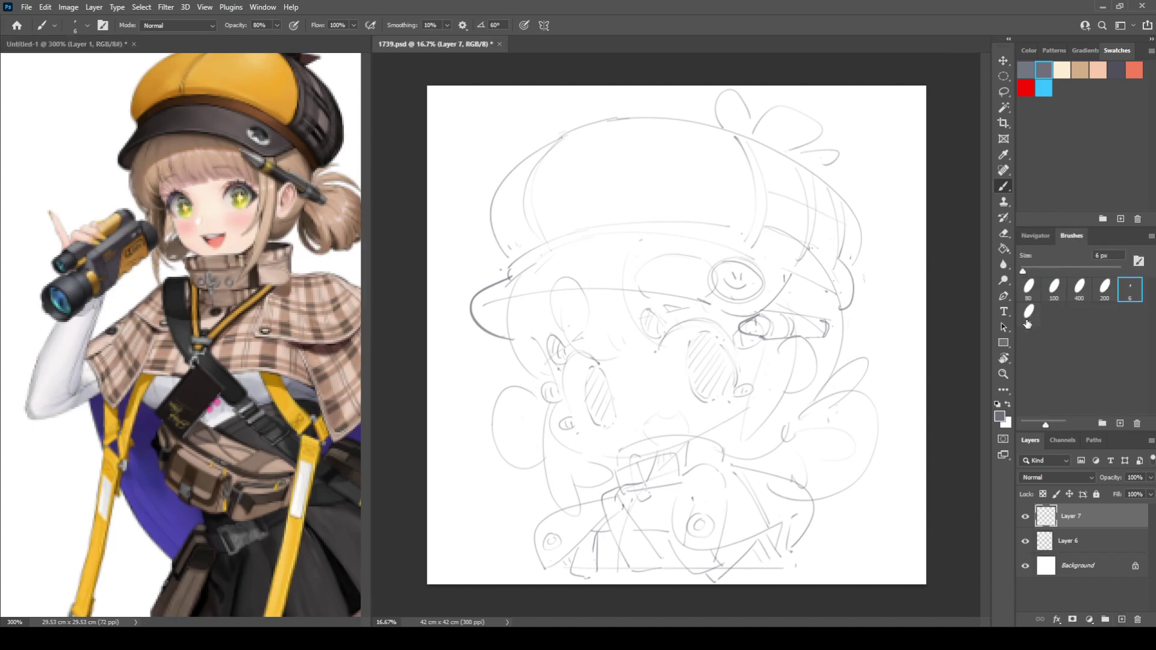
{"action": "left_click", "coordinate": [1029, 312]}
{"action": "mouse_move", "coordinate": [549, 490]}
{"action": "left_mouse_down"}
{"action": "mouse_move", "coordinate": [526, 482]}
{"action": "mouse_move", "coordinate": [513, 556]}
{"action": "left_mouse_up"}
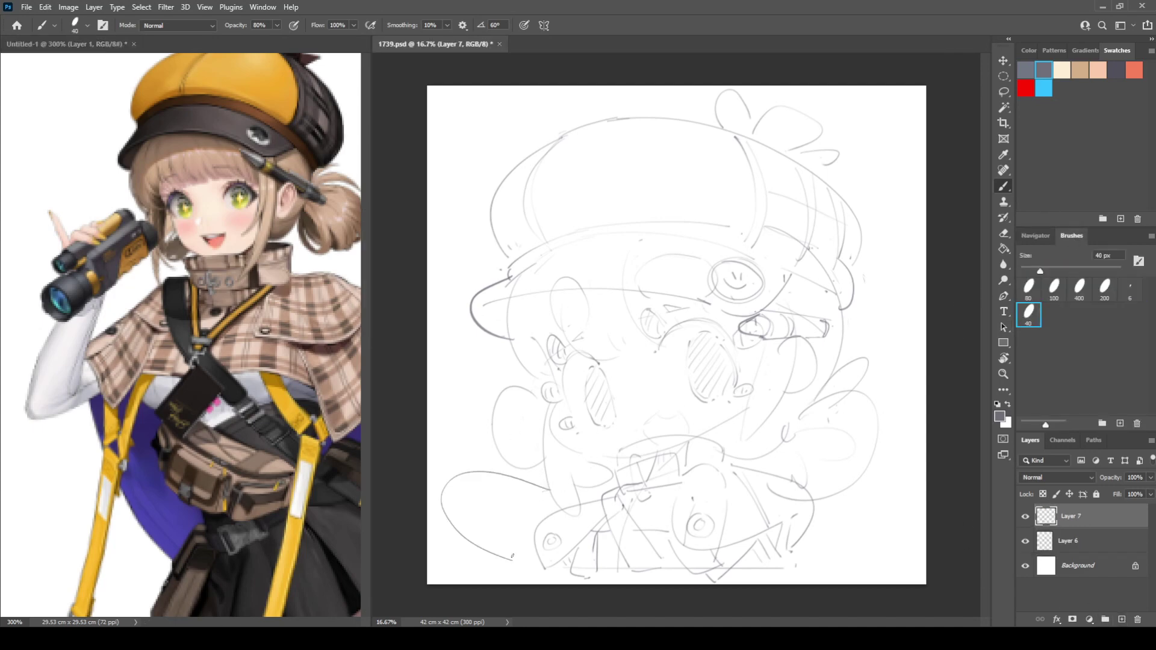
{"action": "mouse_move", "coordinate": [821, 520]}
{"action": "left_mouse_down"}
{"action": "mouse_move", "coordinate": [896, 519]}
{"action": "mouse_move", "coordinate": [861, 558]}
{"action": "left_mouse_up"}
Erase the left shoulder shape with the 100 px eraser, redraw it as separate curved lobes, and add a small loop above the right shape
{"action": "key", "text": "e"}
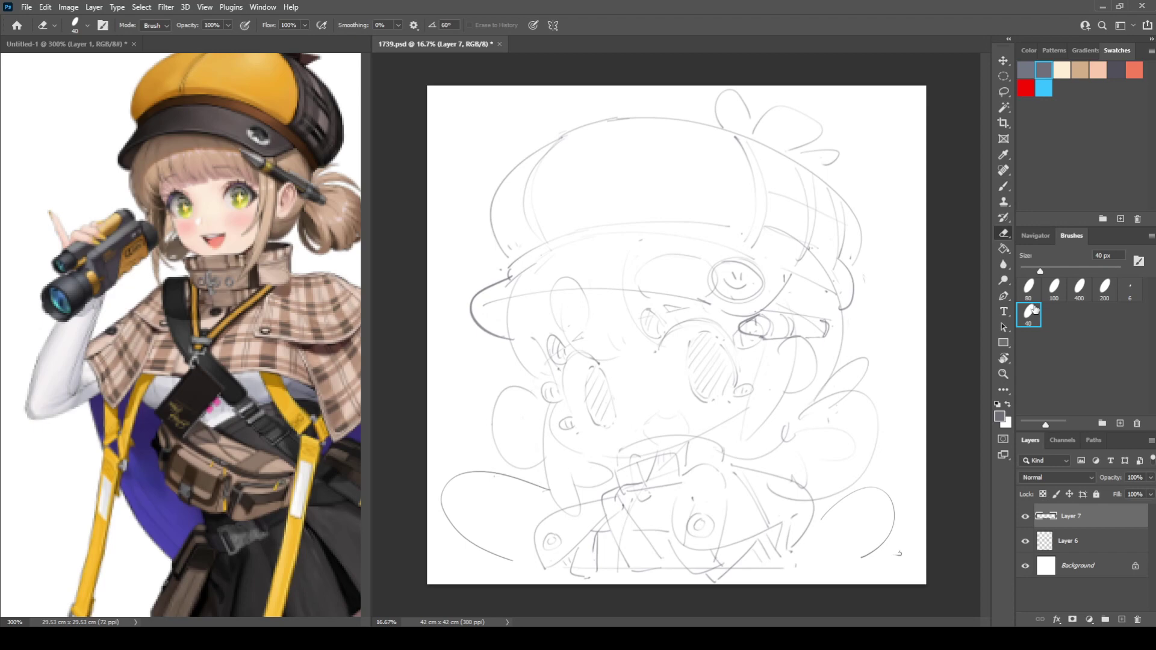
{"action": "left_click", "coordinate": [1054, 287]}
{"action": "mouse_move", "coordinate": [530, 483]}
{"action": "left_mouse_down"}
{"action": "mouse_move", "coordinate": [466, 479]}
{"action": "mouse_move", "coordinate": [478, 540]}
{"action": "mouse_move", "coordinate": [508, 559]}
{"action": "left_mouse_up"}
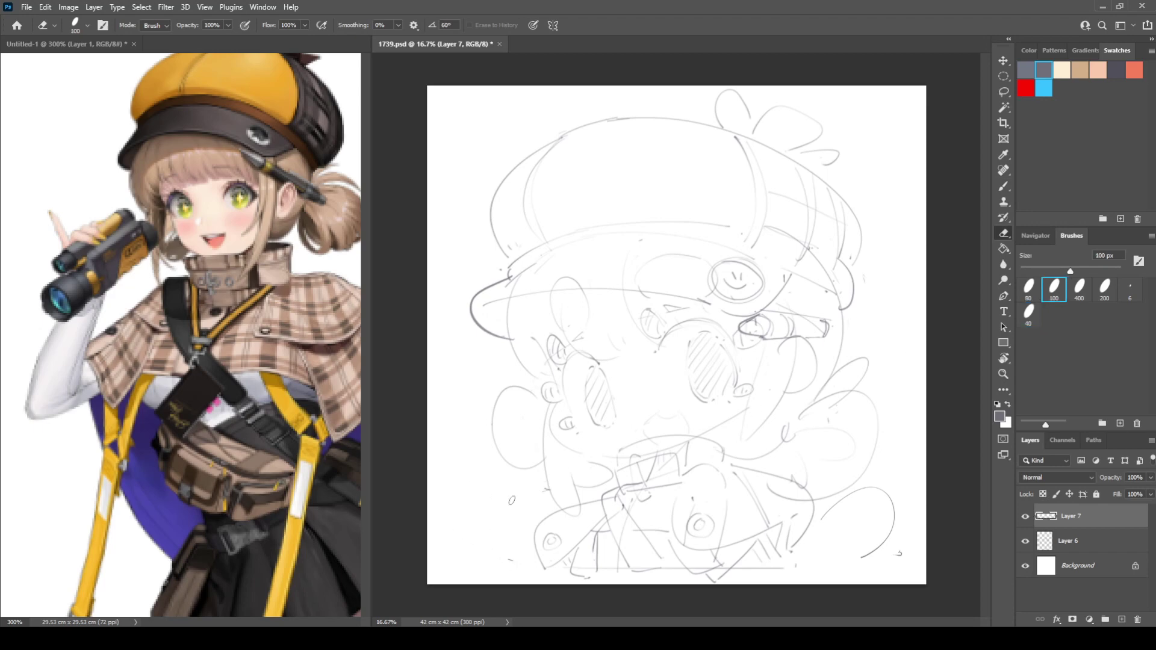
{"action": "key", "text": "b"}
{"action": "mouse_move", "coordinate": [531, 500]}
{"action": "left_mouse_down"}
{"action": "mouse_move", "coordinate": [467, 479]}
{"action": "mouse_move", "coordinate": [508, 526]}
{"action": "mouse_move", "coordinate": [471, 533]}
{"action": "mouse_move", "coordinate": [512, 564]}
{"action": "left_mouse_up"}
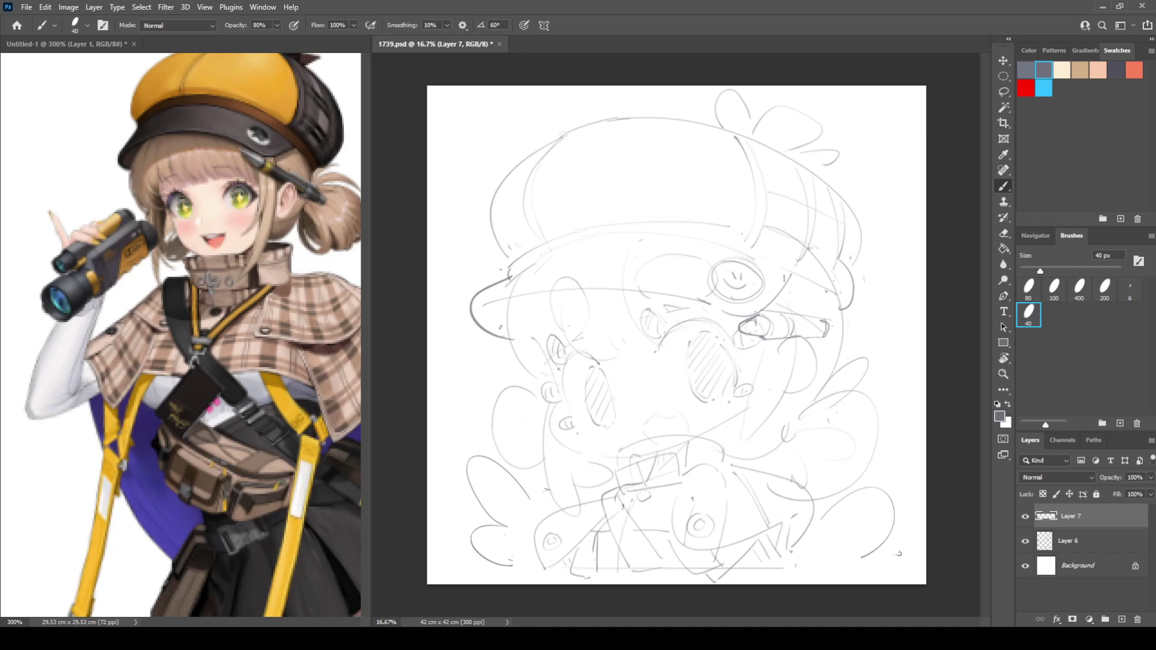
{"action": "left_click_drag", "start_coordinate": [893, 474], "coordinate": [891, 472]}
Sketch the binoculars with their round lenses and body beside the left side of the face
{"action": "left_click_drag", "start_coordinate": [470, 426], "coordinate": [475, 427]}
{"action": "left_click_drag", "start_coordinate": [480, 417], "coordinate": [462, 421]}
{"action": "mouse_move", "coordinate": [459, 377]}
{"action": "left_mouse_down"}
{"action": "mouse_move", "coordinate": [473, 408]}
{"action": "mouse_move", "coordinate": [464, 417]}
{"action": "mouse_move", "coordinate": [456, 404]}
{"action": "left_mouse_up"}
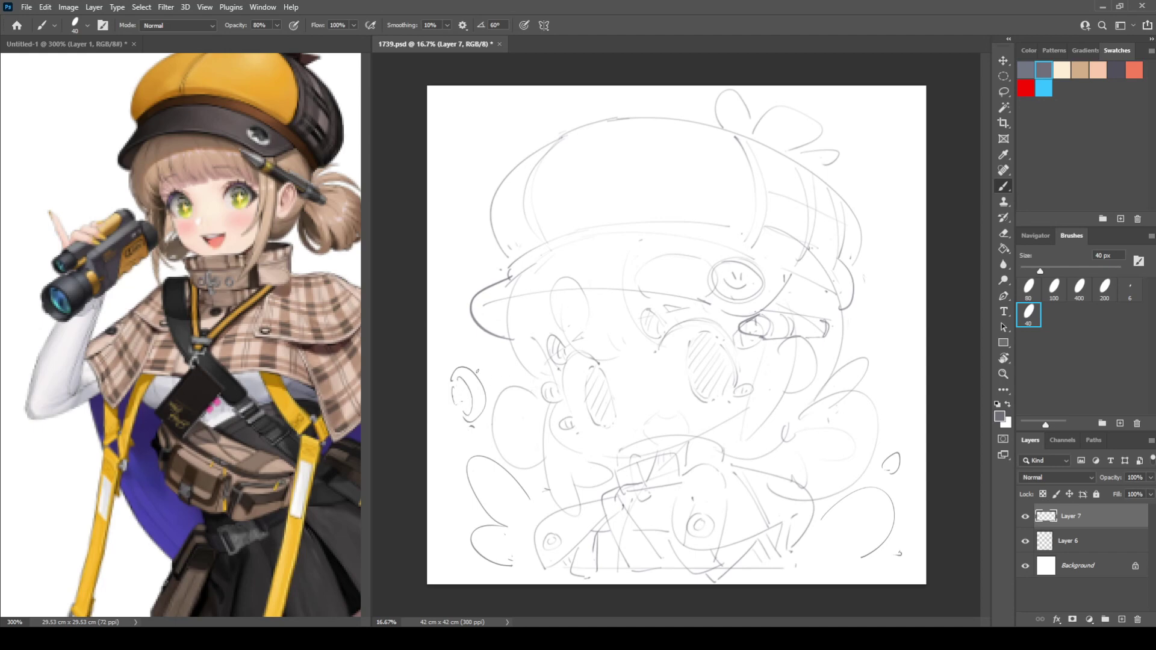
{"action": "mouse_move", "coordinate": [476, 374]}
{"action": "left_mouse_down"}
{"action": "mouse_move", "coordinate": [503, 353]}
{"action": "mouse_move", "coordinate": [523, 411]}
{"action": "mouse_move", "coordinate": [484, 416]}
{"action": "left_mouse_up"}
{"action": "mouse_move", "coordinate": [456, 340]}
{"action": "left_mouse_down"}
{"action": "mouse_move", "coordinate": [495, 344]}
{"action": "mouse_move", "coordinate": [482, 354]}
{"action": "mouse_move", "coordinate": [493, 348]}
{"action": "mouse_move", "coordinate": [503, 386]}
{"action": "mouse_move", "coordinate": [512, 375]}
{"action": "mouse_move", "coordinate": [502, 374]}
{"action": "mouse_move", "coordinate": [503, 412]}
{"action": "mouse_move", "coordinate": [439, 398]}
{"action": "mouse_move", "coordinate": [450, 415]}
{"action": "mouse_move", "coordinate": [441, 427]}
{"action": "mouse_move", "coordinate": [438, 402]}
{"action": "mouse_move", "coordinate": [451, 429]}
{"action": "left_mouse_up"}
Lasso the binoculars and enlarge them to about 118%
{"action": "key", "text": "e"}
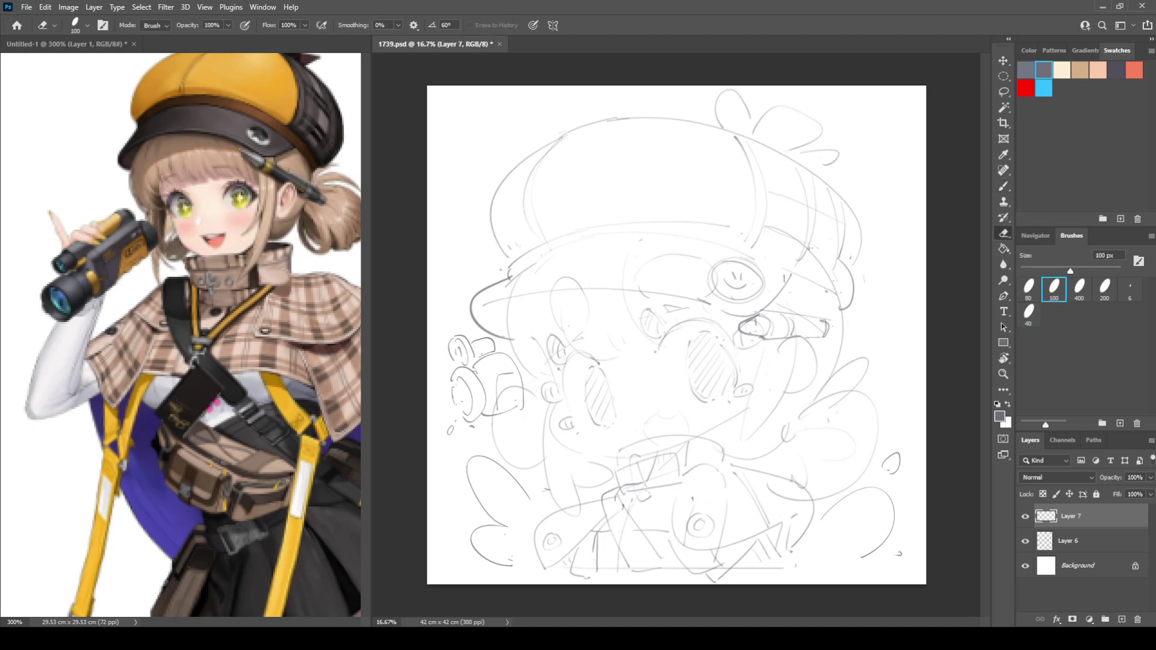
{"action": "key", "text": "b"}
{"action": "key", "text": "l"}
{"action": "mouse_move", "coordinate": [460, 325]}
{"action": "left_mouse_down"}
{"action": "mouse_move", "coordinate": [499, 344]}
{"action": "mouse_move", "coordinate": [534, 408]}
{"action": "mouse_move", "coordinate": [500, 438]}
{"action": "mouse_move", "coordinate": [443, 411]}
{"action": "mouse_move", "coordinate": [505, 338]}
{"action": "mouse_move", "coordinate": [509, 350]}
{"action": "mouse_move", "coordinate": [496, 348]}
{"action": "mouse_move", "coordinate": [531, 374]}
{"action": "mouse_move", "coordinate": [504, 391]}
{"action": "left_mouse_up"}
{"action": "left_click_drag", "start_coordinate": [511, 391], "coordinate": [501, 393]}
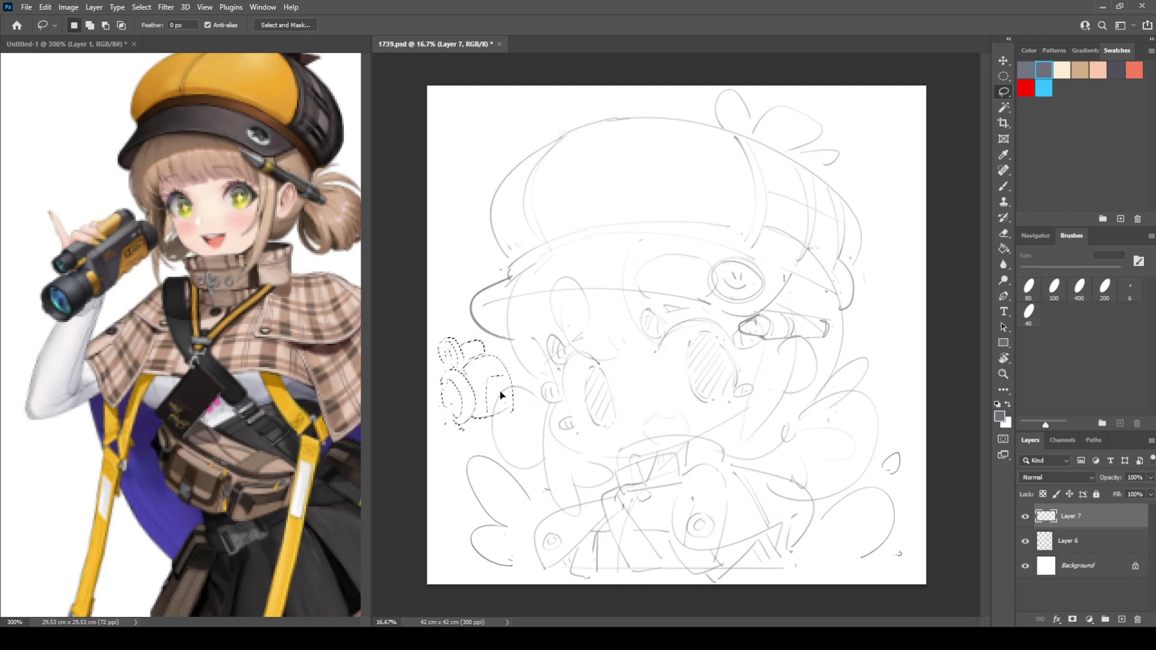
{"action": "key", "text": "ctrl+r"}
{"action": "key", "text": "ctrl+r"}
{"action": "key", "text": "ctrl+t"}
{"action": "left_click_drag", "start_coordinate": [438, 432], "coordinate": [424, 450]}
{"action": "left_click_drag", "start_coordinate": [484, 409], "coordinate": [493, 408]}
{"action": "key", "text": "Return"}
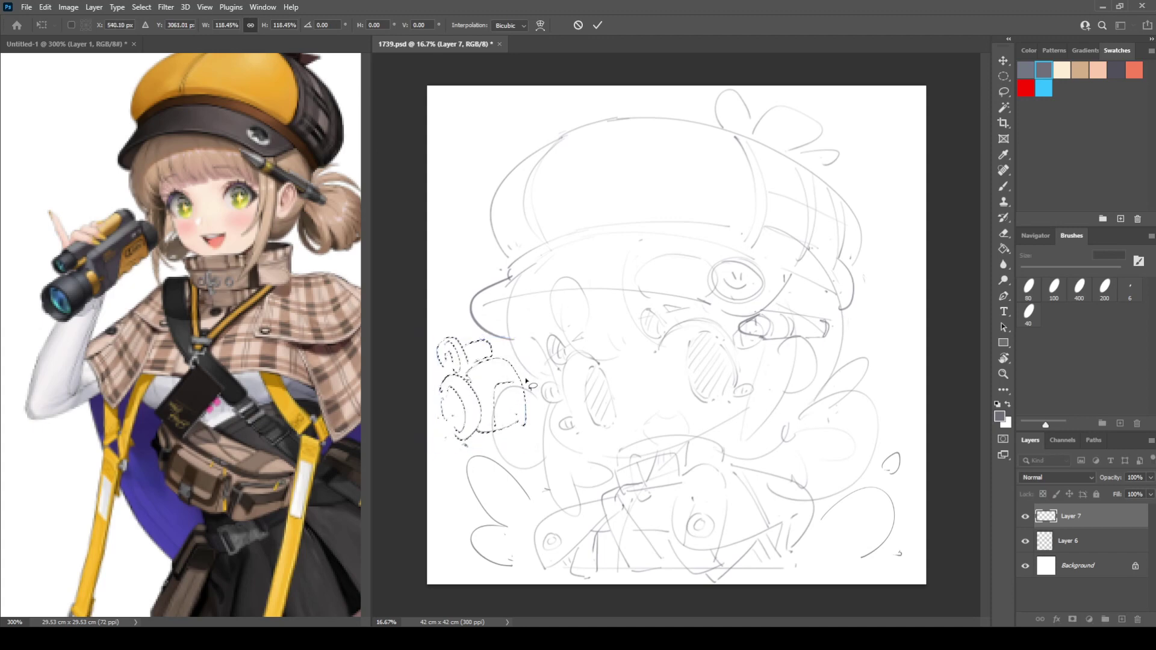
{"action": "key", "text": "ctrl+d"}
Refine the binoculars' front lens, then rotate the binoculars about 22 degrees and reposition them beside the face
{"action": "key", "text": "b"}
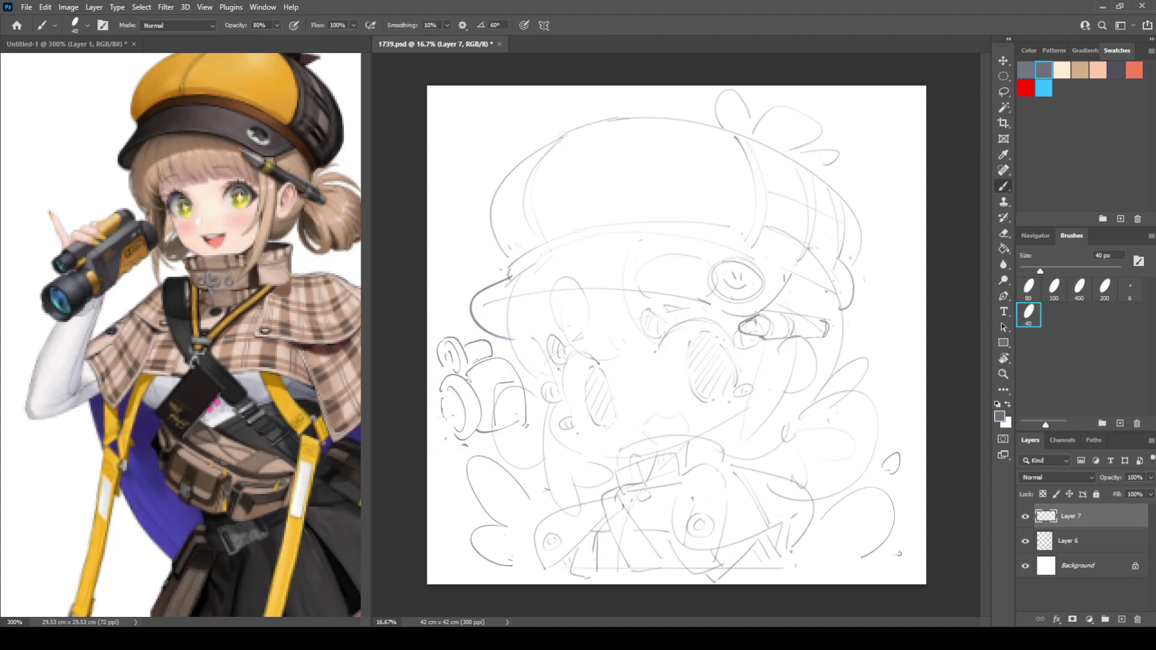
{"action": "left_click_drag", "start_coordinate": [455, 394], "coordinate": [449, 446]}
{"action": "key", "text": "l"}
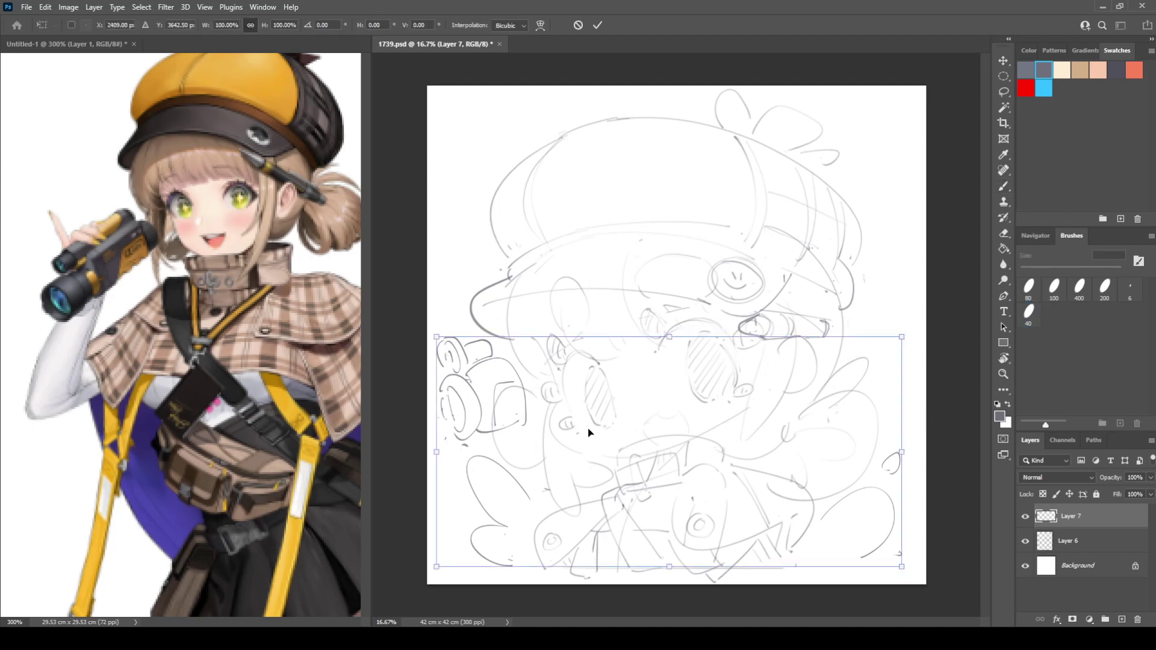
{"action": "mouse_move", "coordinate": [423, 309]}
{"action": "left_mouse_down"}
{"action": "mouse_move", "coordinate": [476, 309]}
{"action": "mouse_move", "coordinate": [535, 435]}
{"action": "mouse_move", "coordinate": [423, 452]}
{"action": "left_mouse_up"}
{"action": "key", "text": "ctrl+t"}
{"action": "left_click_drag", "start_coordinate": [610, 293], "coordinate": [607, 349]}
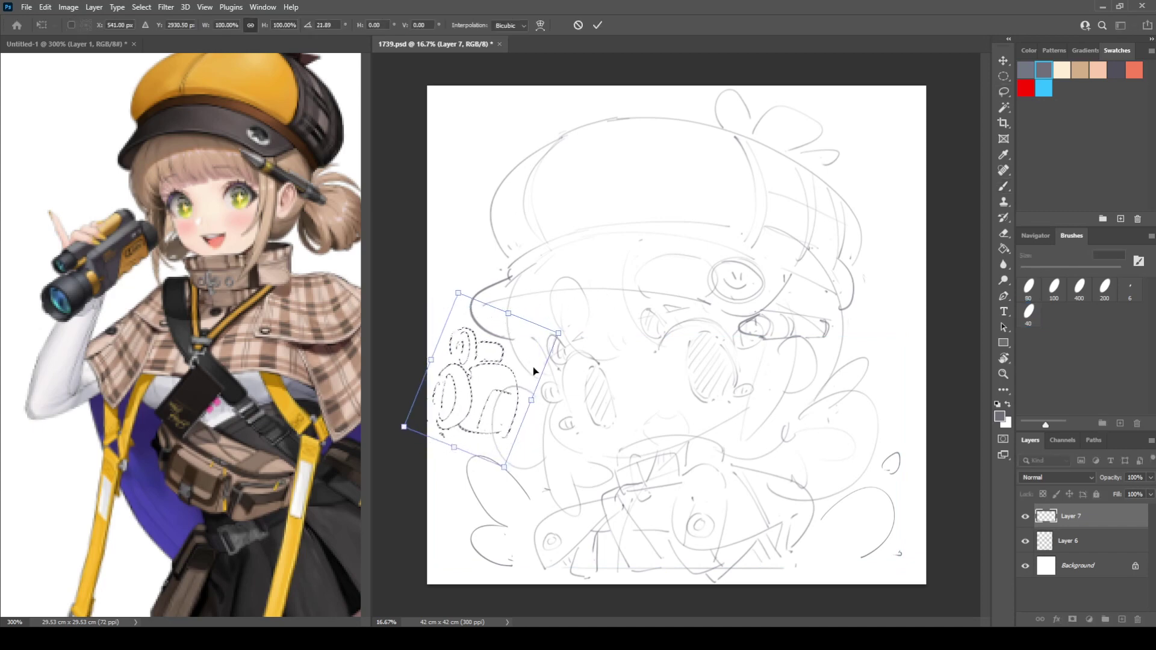
{"action": "left_click_drag", "start_coordinate": [469, 387], "coordinate": [472, 395]}
{"action": "key", "text": "Return"}
{"action": "key", "text": "ctrl+d"}
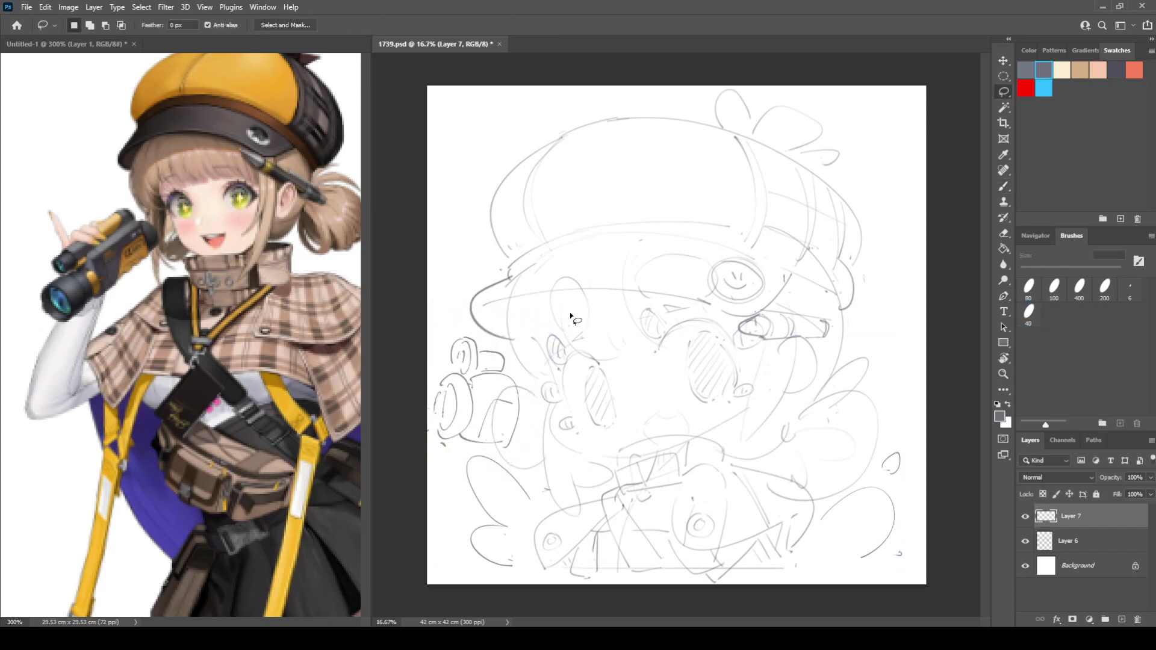
Flip the canvas horizontally, then move the Layer 6 character sketch toward the canvas edge away from the binoculars and rotate it about -1.1 degrees
{"action": "key", "text": "ctrl+shift+h"}
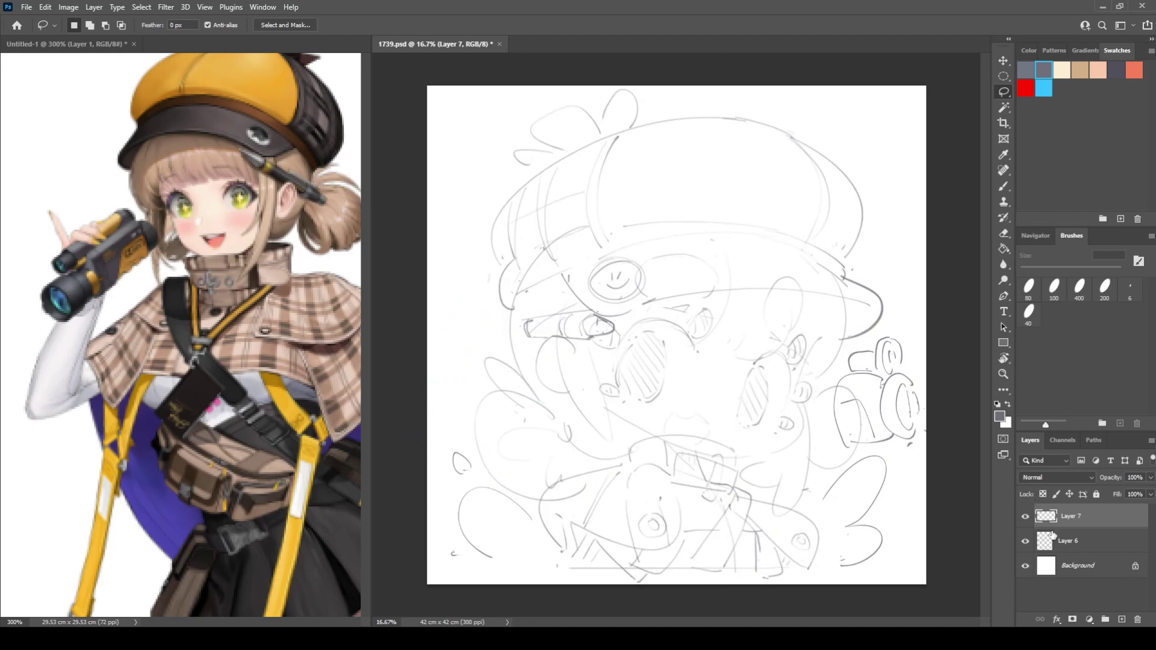
{"action": "left_click", "coordinate": [1054, 537]}
{"action": "key", "text": "ctrl+t"}
{"action": "left_click_drag", "start_coordinate": [943, 467], "coordinate": [947, 434]}
{"action": "left_click_drag", "start_coordinate": [806, 289], "coordinate": [777, 258]}
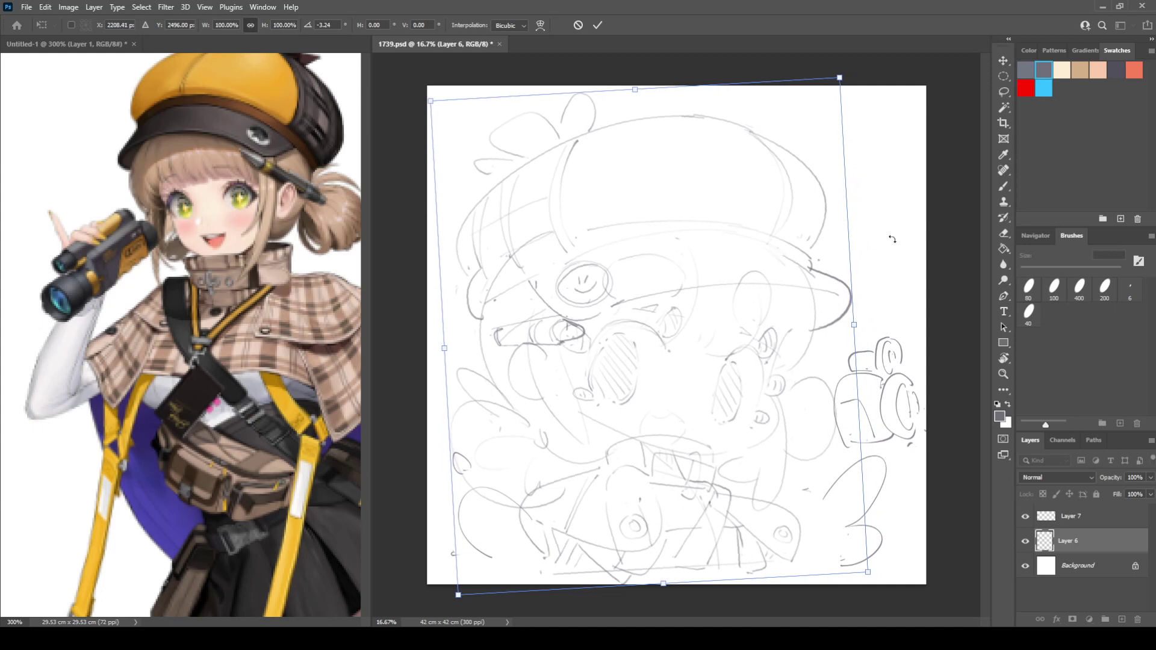
{"action": "left_click_drag", "start_coordinate": [916, 232], "coordinate": [816, 251]}
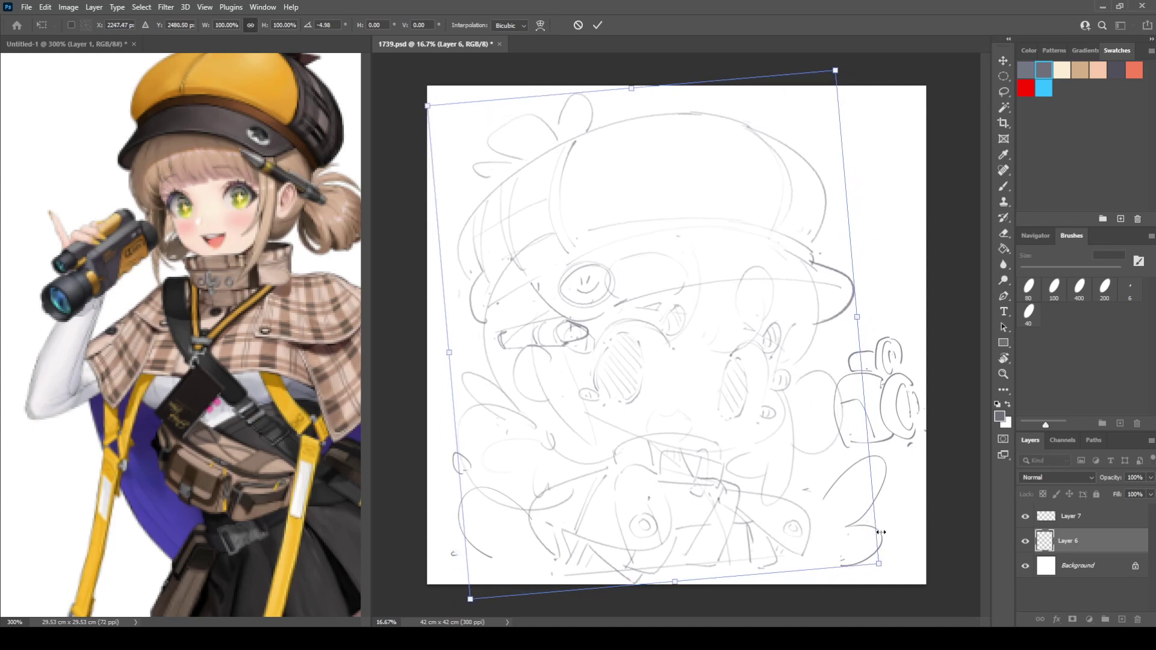
{"action": "left_click_drag", "start_coordinate": [911, 502], "coordinate": [914, 527]}
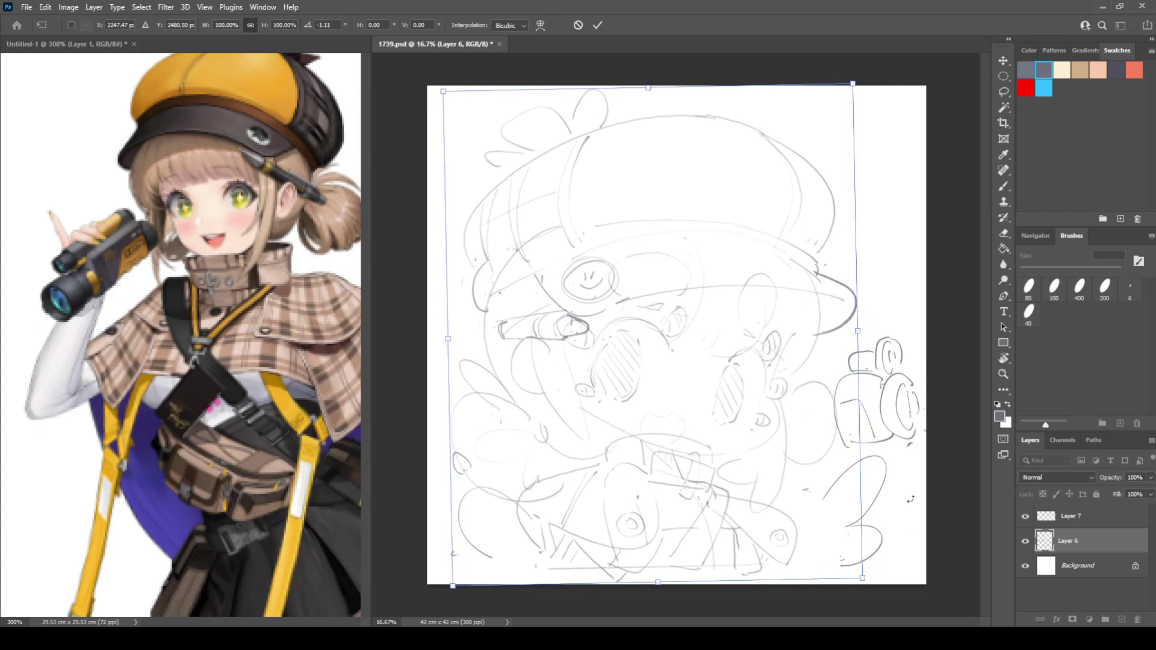
{"action": "key", "text": "Return"}
{"action": "key", "text": "l"}
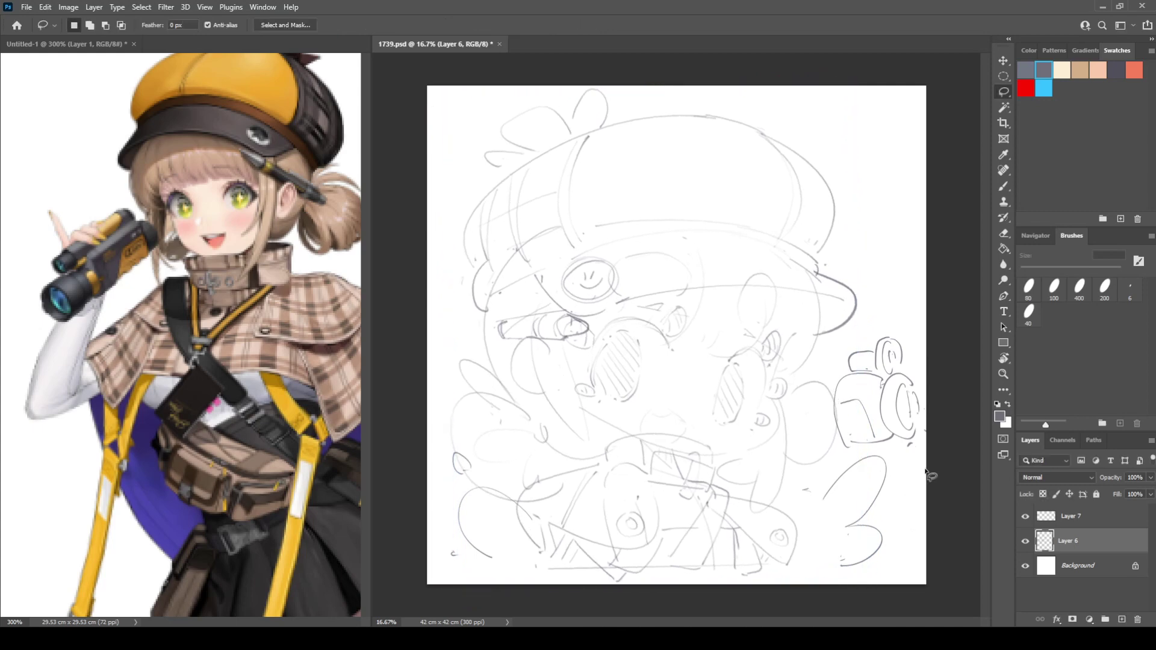
Restore the canvas orientation, then lasso the binoculars on Layer 7, enlarge them and move them closer to the face
{"action": "key", "text": "ctrl+shift+h"}
{"action": "left_click", "coordinate": [1046, 519]}
{"action": "key", "text": "ctrl+t"}
{"action": "key", "text": "Return"}
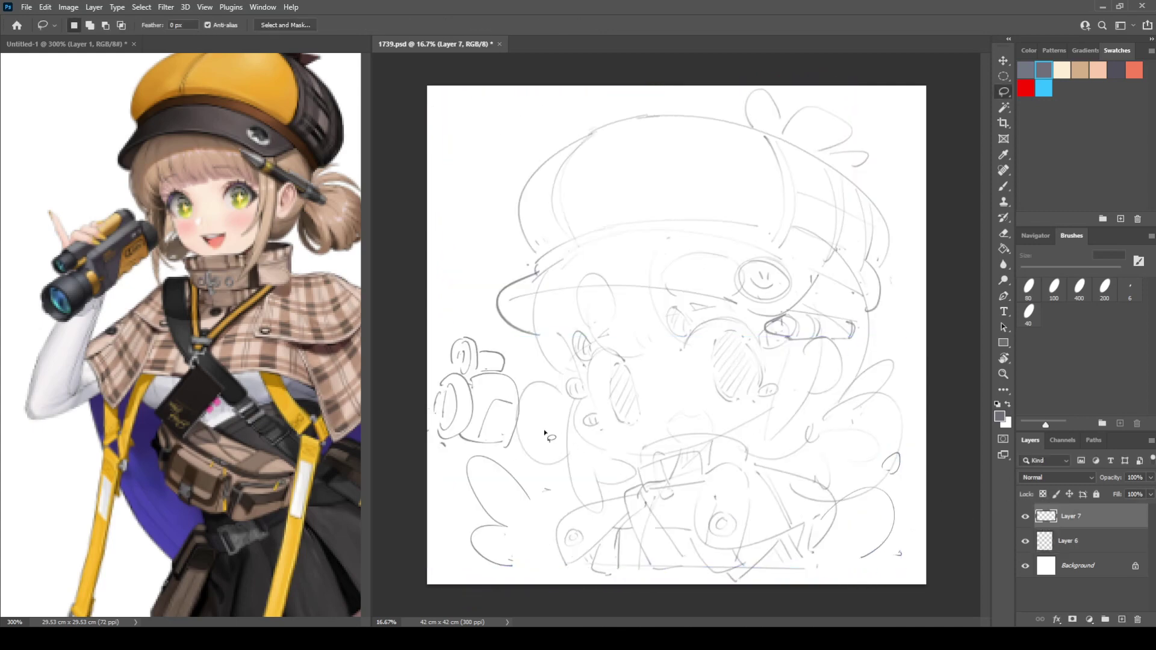
{"action": "mouse_move", "coordinate": [458, 322]}
{"action": "left_mouse_down"}
{"action": "mouse_move", "coordinate": [503, 339]}
{"action": "mouse_move", "coordinate": [528, 380]}
{"action": "mouse_move", "coordinate": [521, 446]}
{"action": "mouse_move", "coordinate": [496, 457]}
{"action": "mouse_move", "coordinate": [438, 445]}
{"action": "mouse_move", "coordinate": [421, 425]}
{"action": "left_mouse_up"}
{"action": "key", "text": "ctrl+t"}
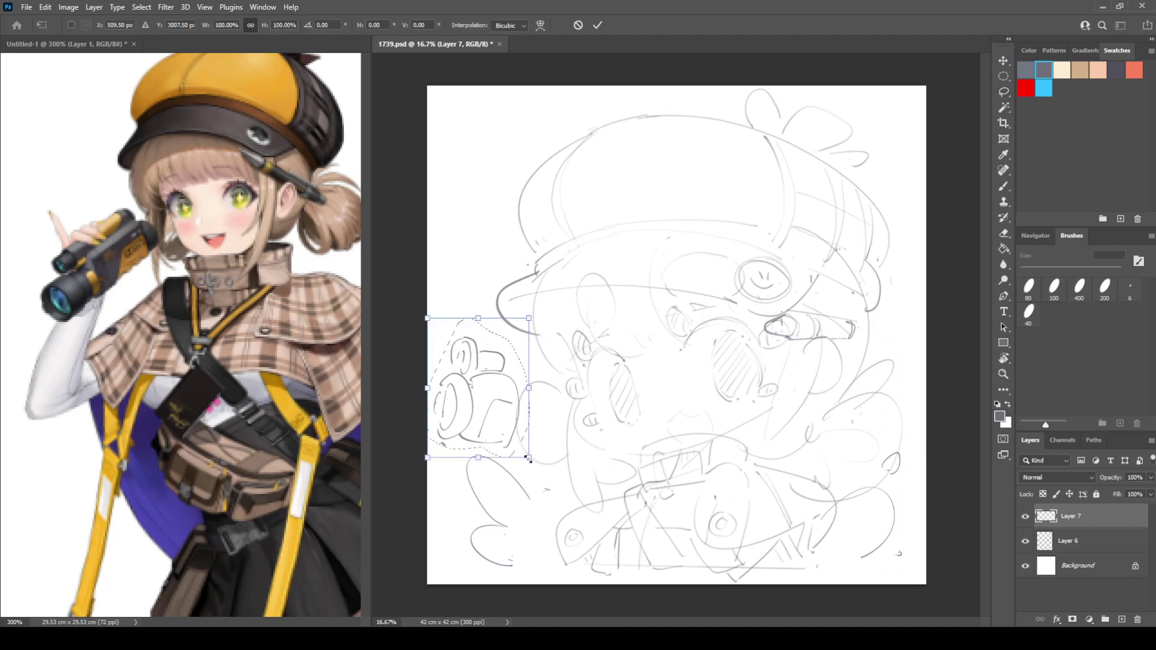
{"action": "mouse_move", "coordinate": [529, 458]}
{"action": "left_mouse_down"}
{"action": "mouse_move", "coordinate": [554, 490]}
{"action": "mouse_move", "coordinate": [543, 436]}
{"action": "left_mouse_up"}
{"action": "key", "text": "Return"}
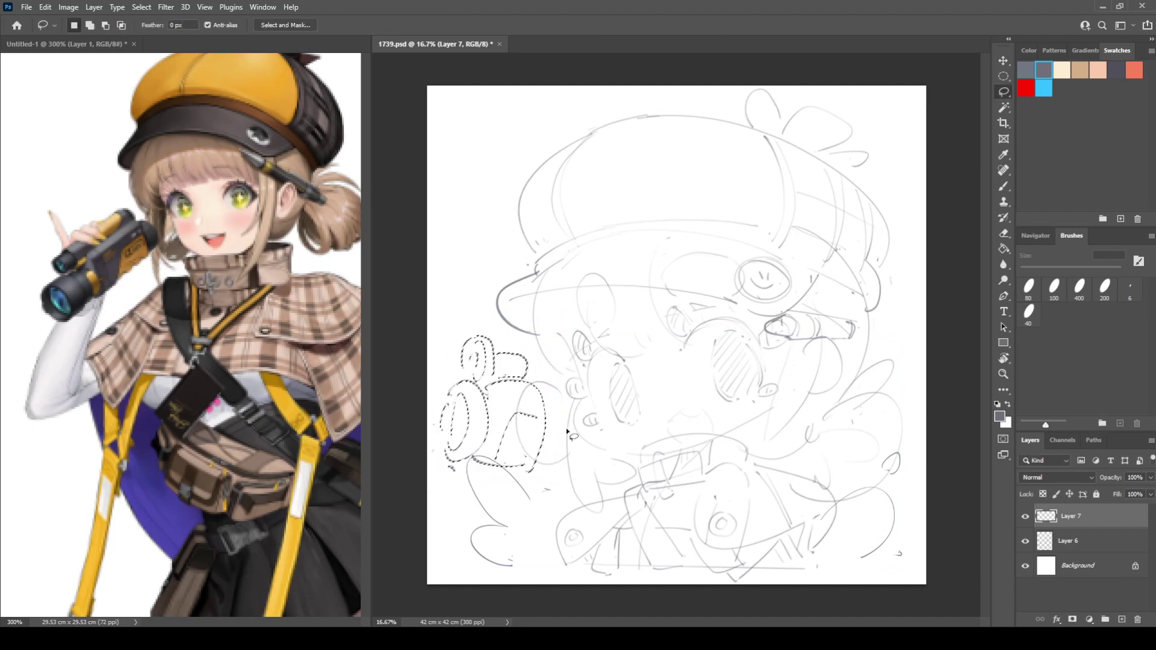
{"action": "key", "text": "ctrl+d"}
{"action": "key", "text": "ctrl+shift+h"}
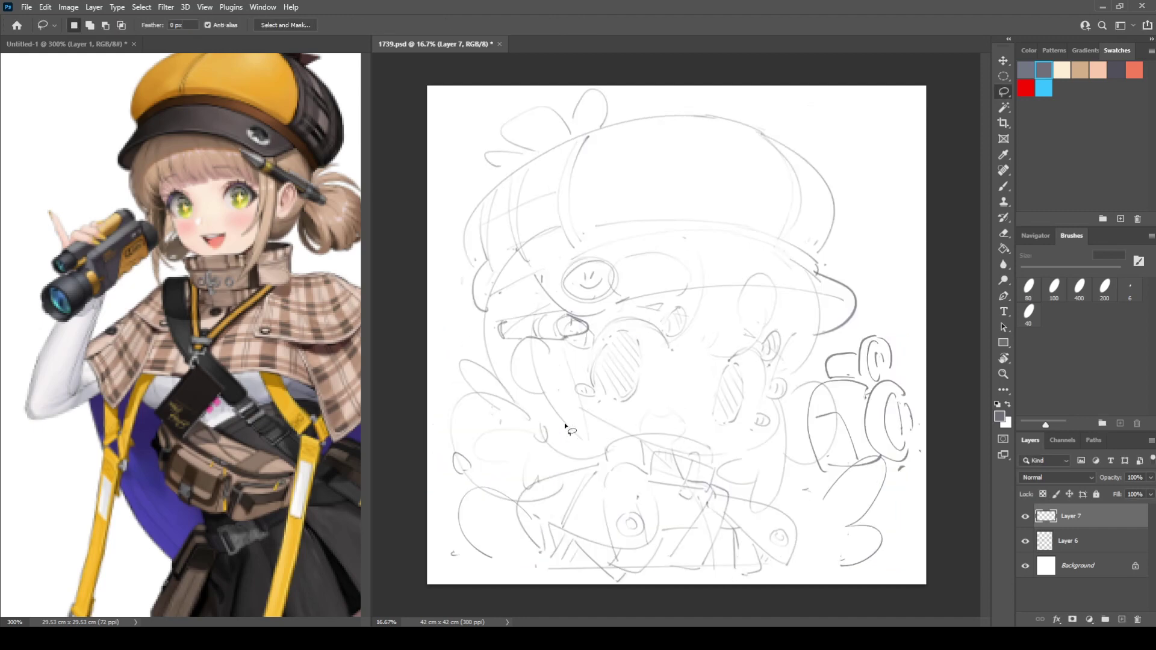
{"action": "key", "text": "ctrl+shift+h"}
{"action": "left_click", "coordinate": [1061, 543]}
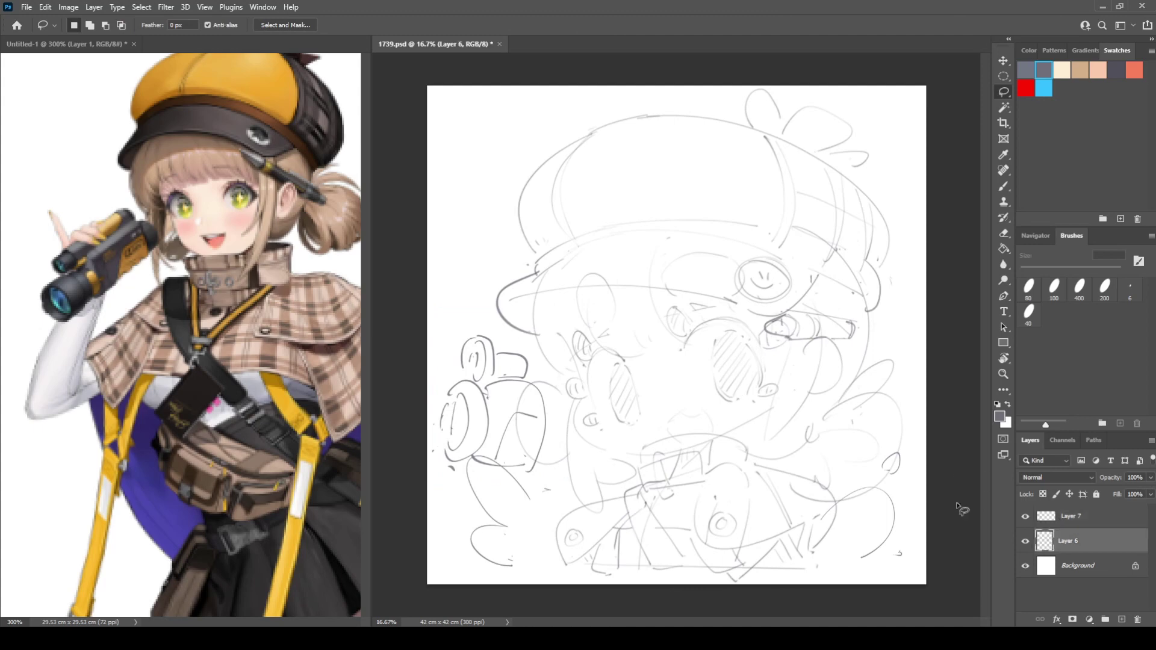
{"action": "key", "text": "ctrl+t"}
{"action": "left_click_drag", "start_coordinate": [679, 338], "coordinate": [666, 344]}
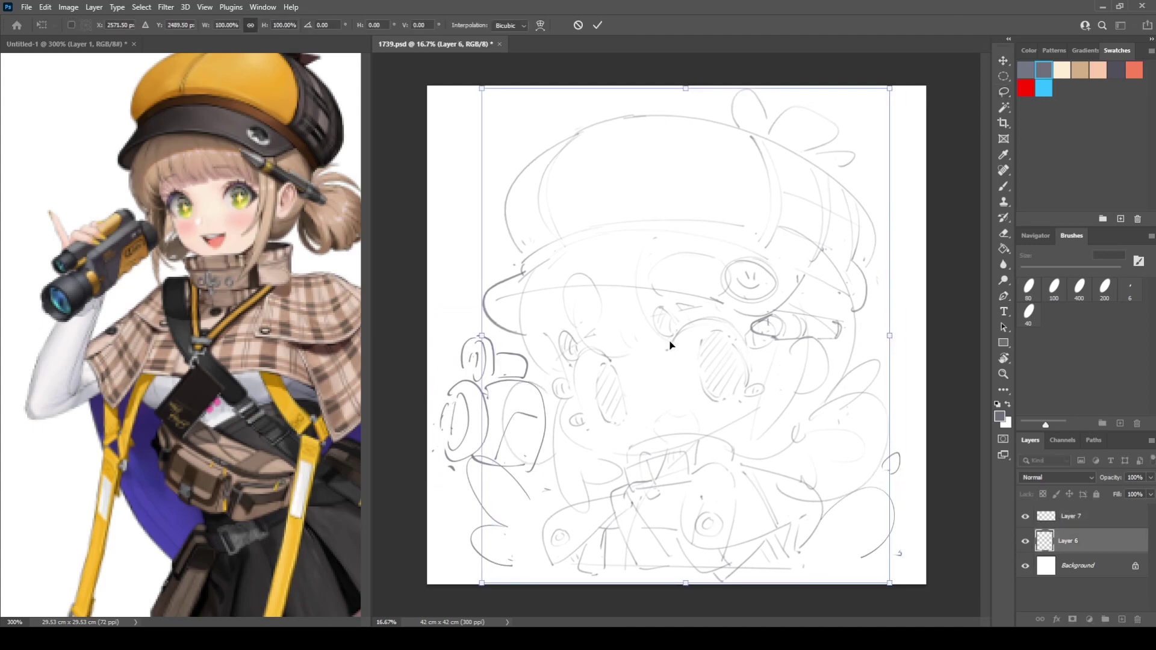
{"action": "key", "text": "ctrl+z"}
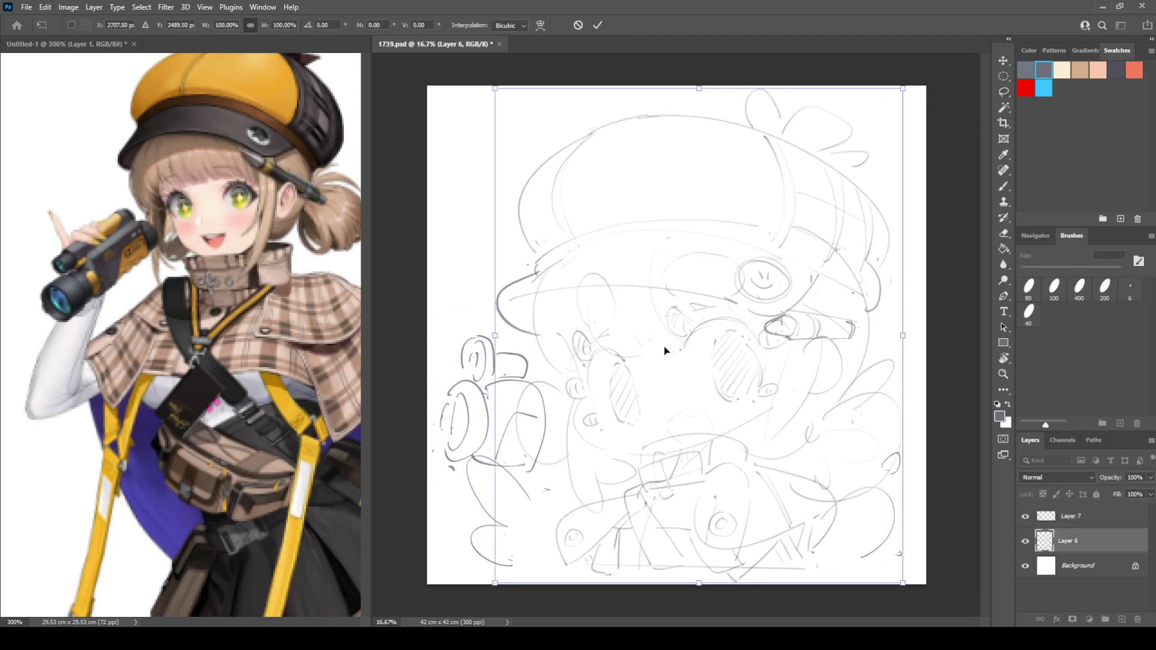
{"action": "key", "text": "Return"}
{"action": "key", "text": "l"}
{"action": "key", "text": "ctrl+shift+h"}
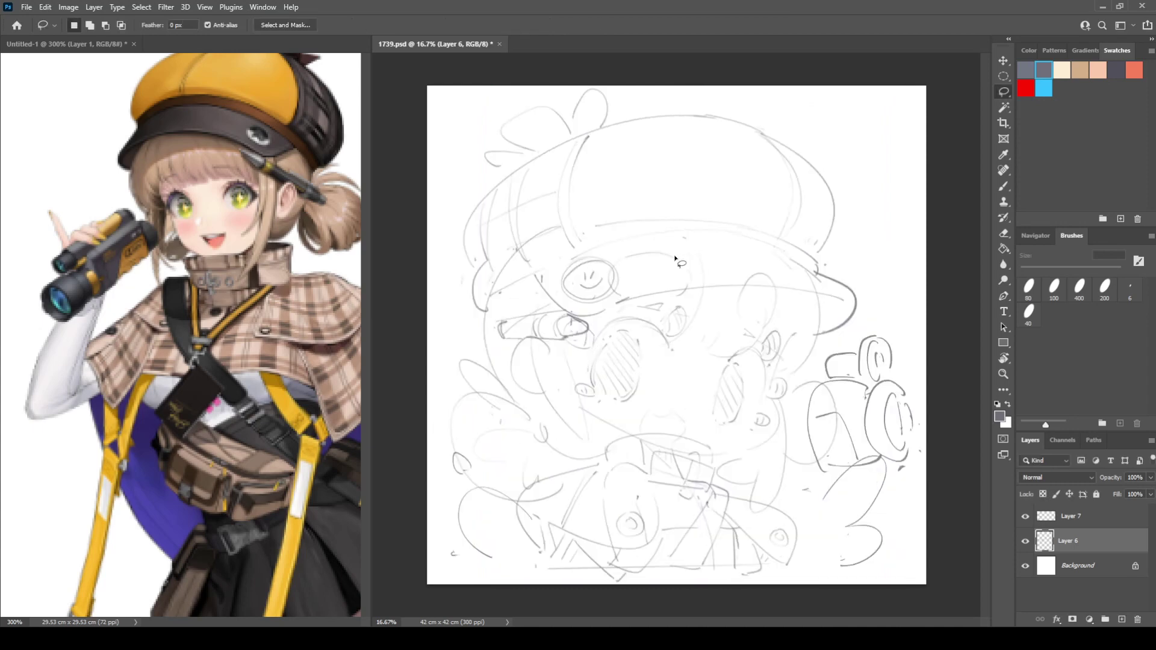
{"action": "key", "text": "ctrl+shift+h"}
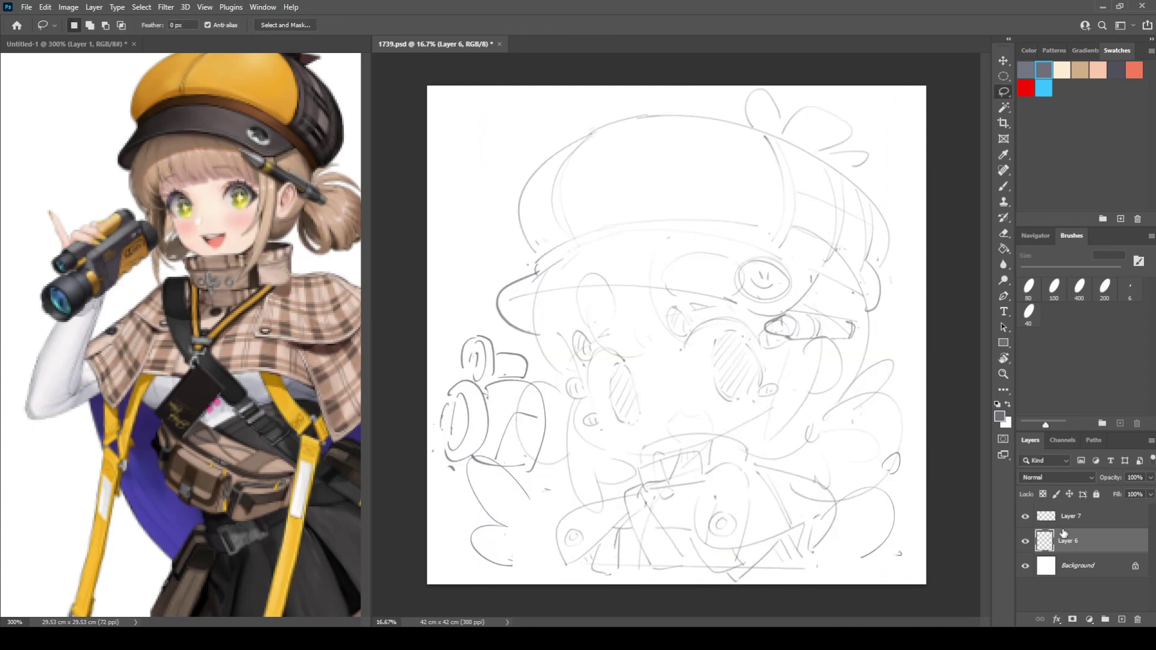
Sketch a slender pointed oval and a small loop above the binoculars on Layer 7 with the 40 px brush
{"action": "left_click", "coordinate": [1067, 517]}
{"action": "key", "text": "b"}
{"action": "mouse_move", "coordinate": [489, 241]}
{"action": "left_mouse_down"}
{"action": "mouse_move", "coordinate": [456, 238]}
{"action": "mouse_move", "coordinate": [486, 256]}
{"action": "mouse_move", "coordinate": [449, 283]}
{"action": "left_mouse_up"}
{"action": "key", "text": "ctrl+shift+h"}
{"action": "key", "text": "ctrl+shift+h"}
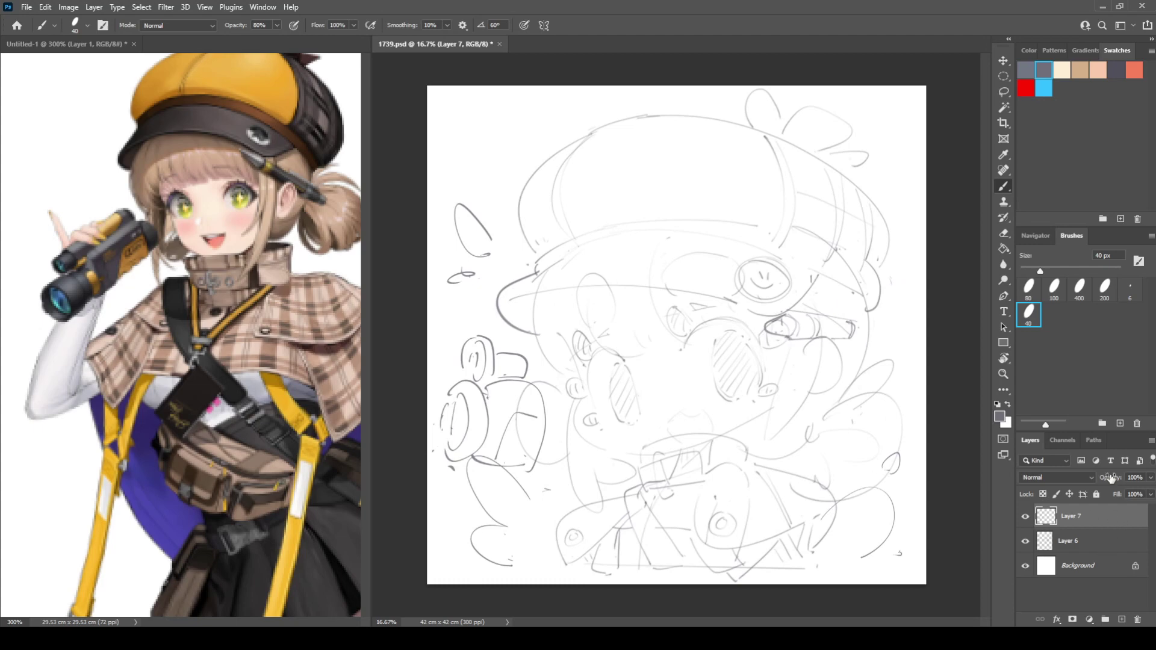
Merge Layer 6 and Layer 7, lower the merged sketch's opacity to 28%, and add a new layer above it
{"action": "key", "text": "ctrl+0"}
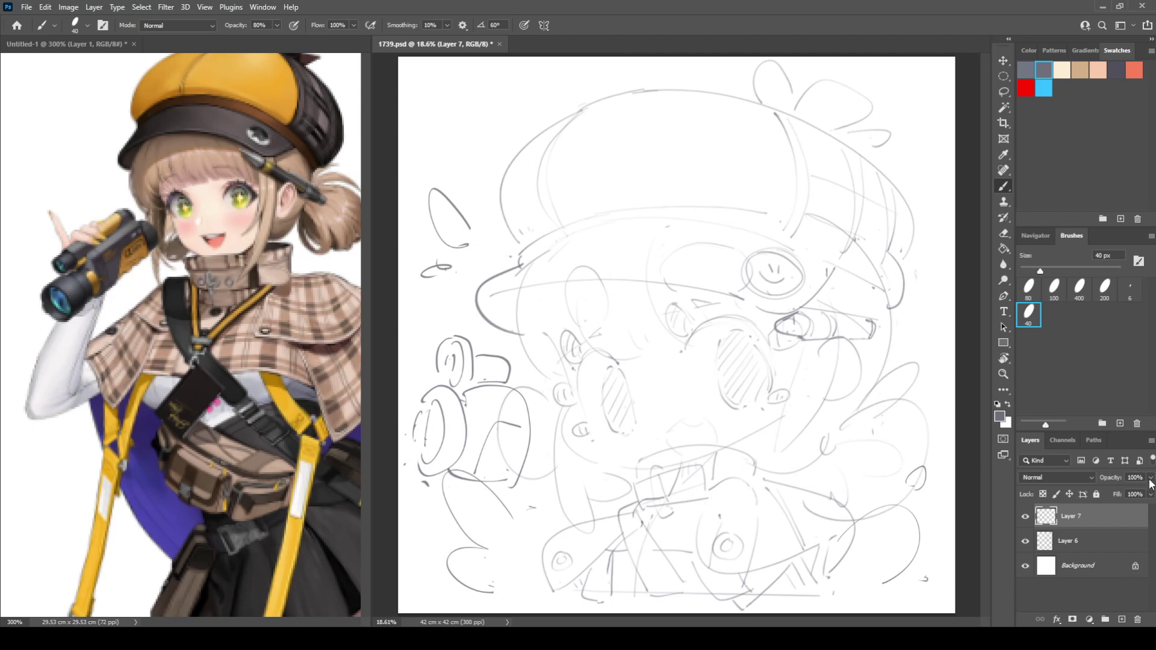
{"action": "left_click", "coordinate": [1112, 545]}
{"action": "left_click", "coordinate": [1117, 522], "text": "ctrl"}
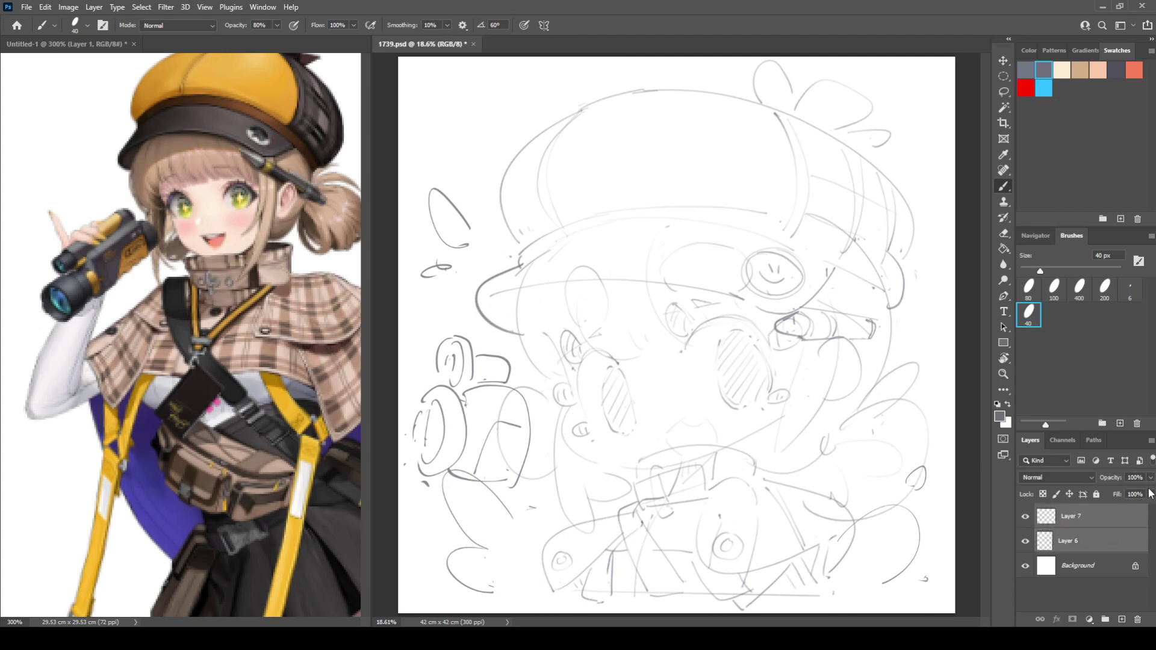
{"action": "key", "text": "ctrl+e"}
{"action": "left_click", "coordinate": [1151, 479]}
{"action": "left_click", "coordinate": [1111, 492]}
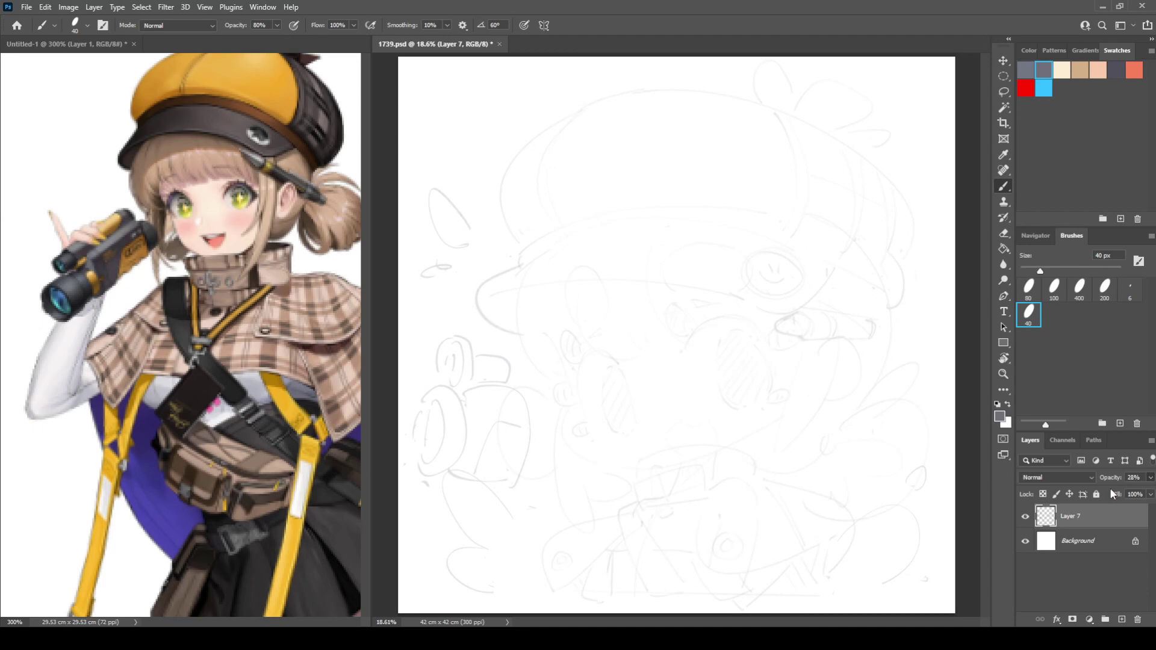
{"action": "left_click", "coordinate": [1121, 619]}
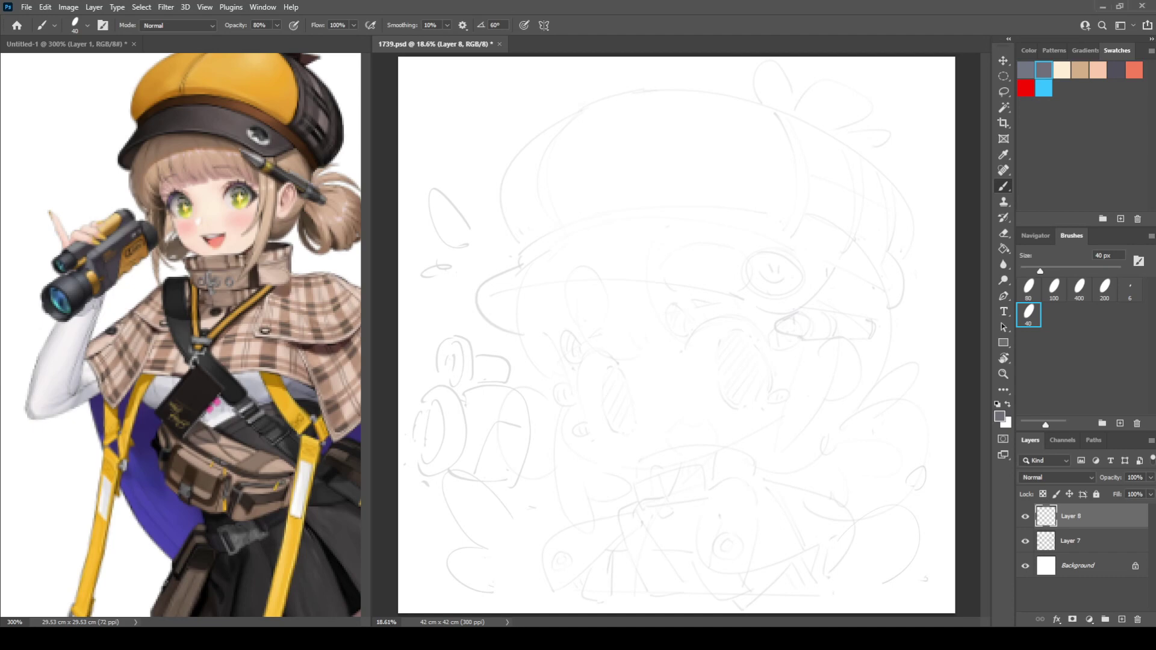
Narrow the reference window to widen the drawing area, and frame the girl's face and the sketched larger eye at 50%
{"action": "scroll", "coordinate": [500, 393], "scroll_direction": "up", "scroll_amount": 3}
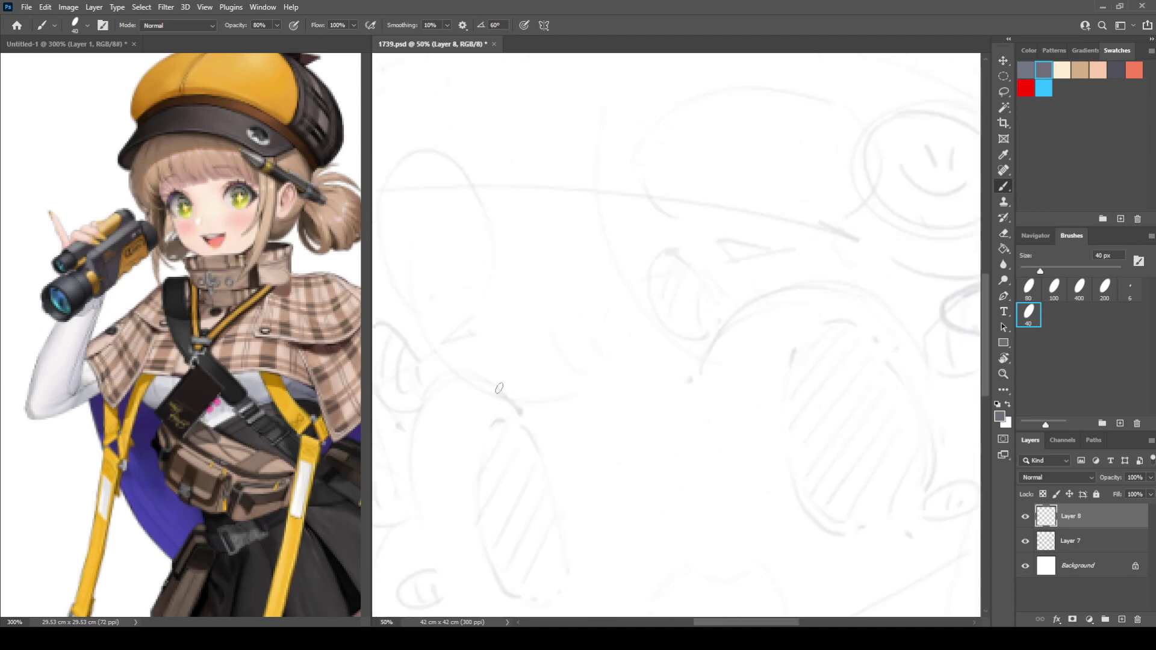
{"action": "left_click", "coordinate": [208, 426]}
{"action": "left_click_drag", "start_coordinate": [221, 406], "coordinate": [158, 407]}
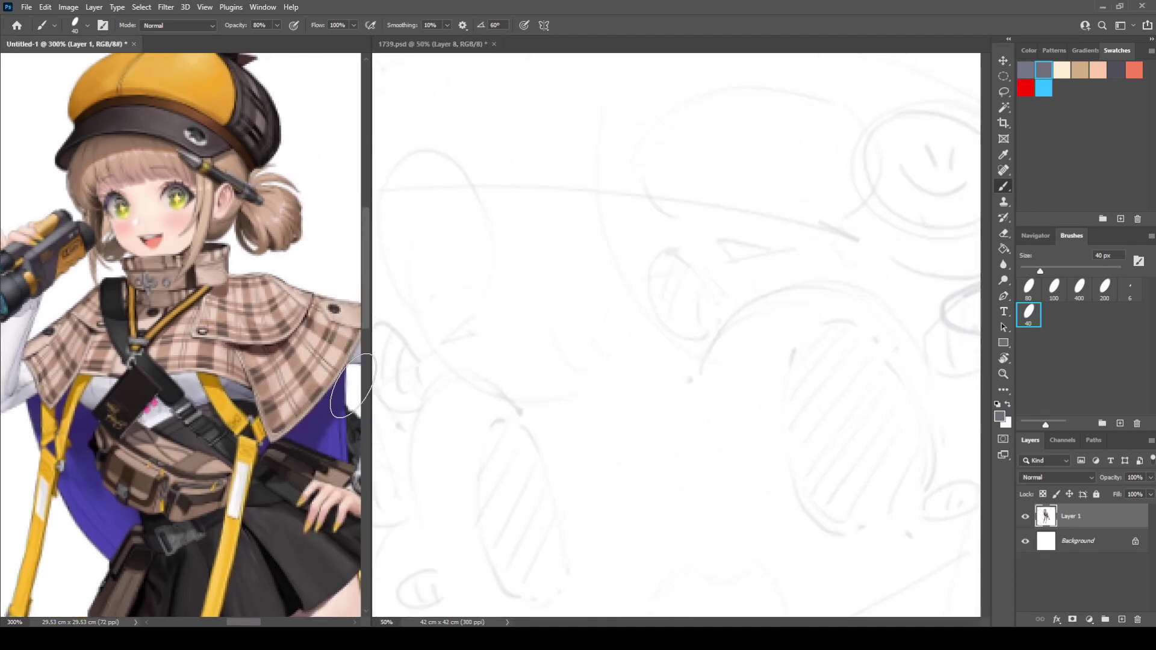
{"action": "left_click", "coordinate": [364, 386]}
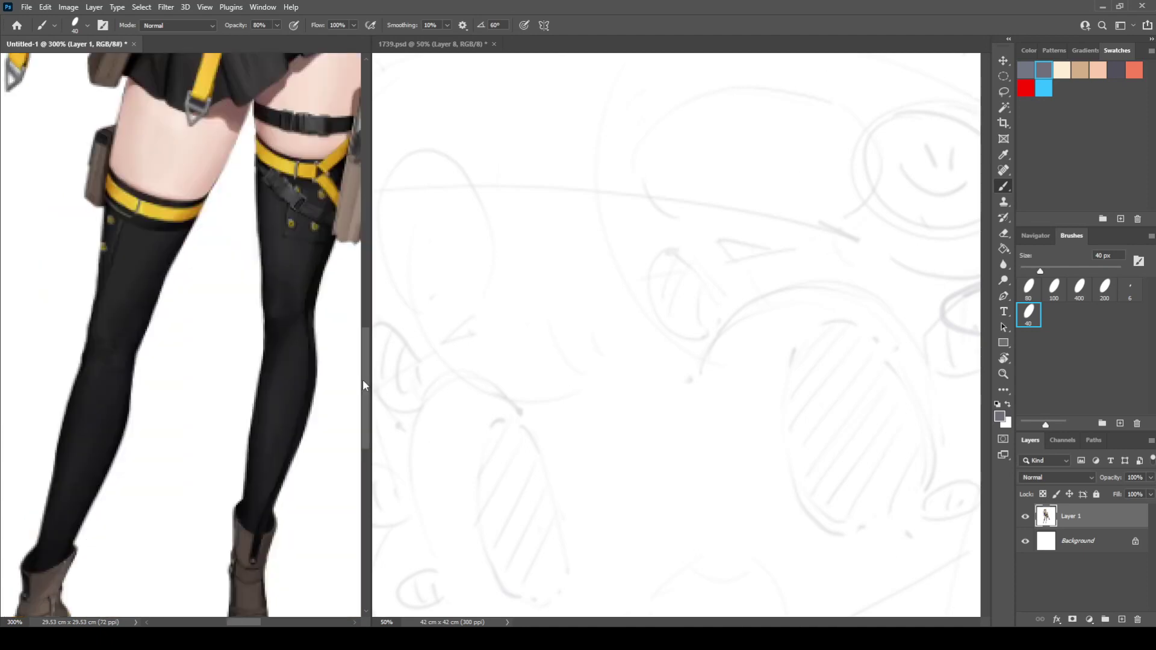
{"action": "left_click_drag", "start_coordinate": [372, 375], "coordinate": [295, 375]}
{"action": "scroll", "coordinate": [203, 482], "scroll_direction": "up", "scroll_amount": 10}
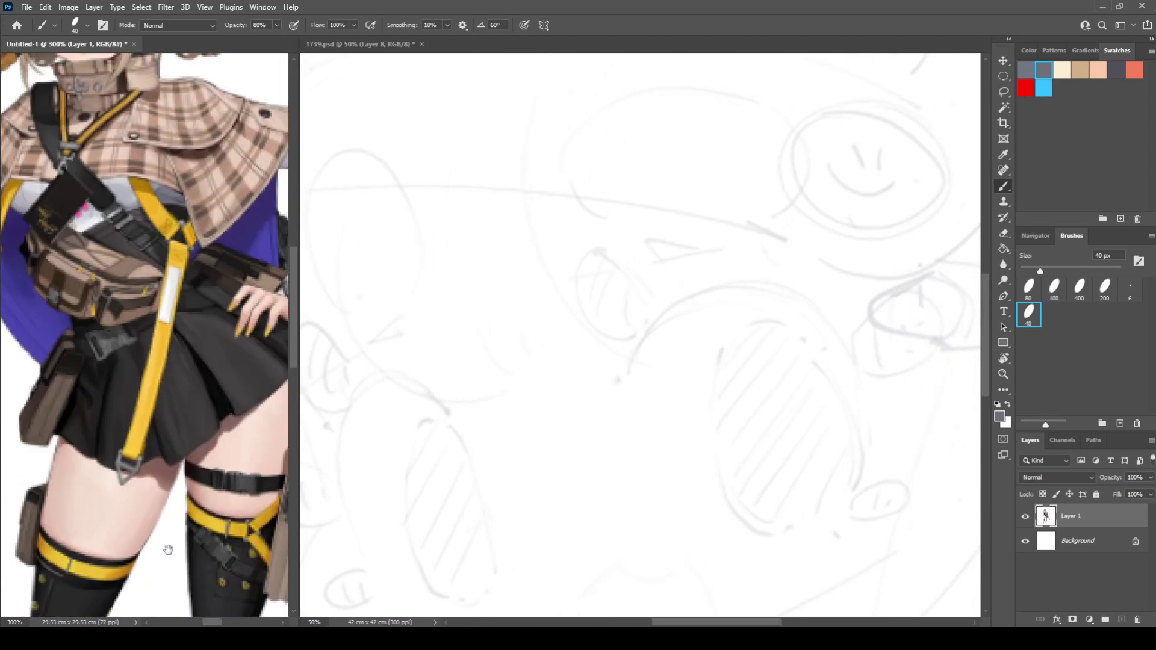
{"action": "left_click_drag", "start_coordinate": [231, 470], "coordinate": [309, 473]}
{"action": "left_click", "coordinate": [432, 408]}
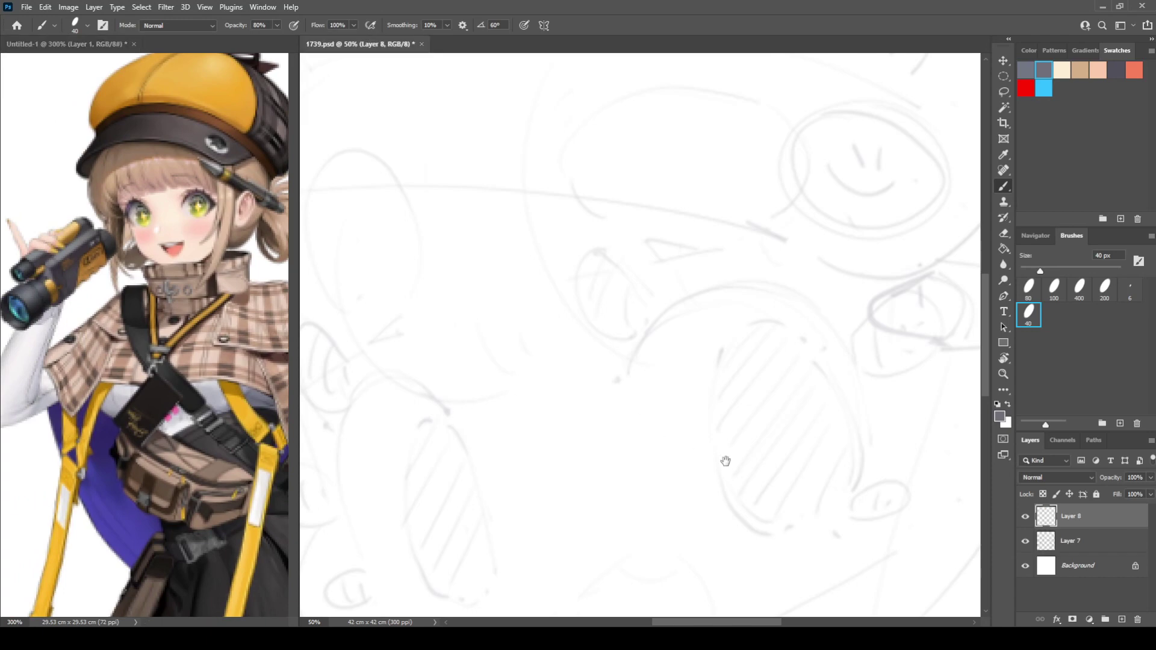
{"action": "left_click_drag", "start_coordinate": [734, 444], "coordinate": [636, 387]}
Outline and hatch the teardrop lash shape at the inner corner of the larger eye using the 100 px brush
{"action": "left_click", "coordinate": [1036, 236]}
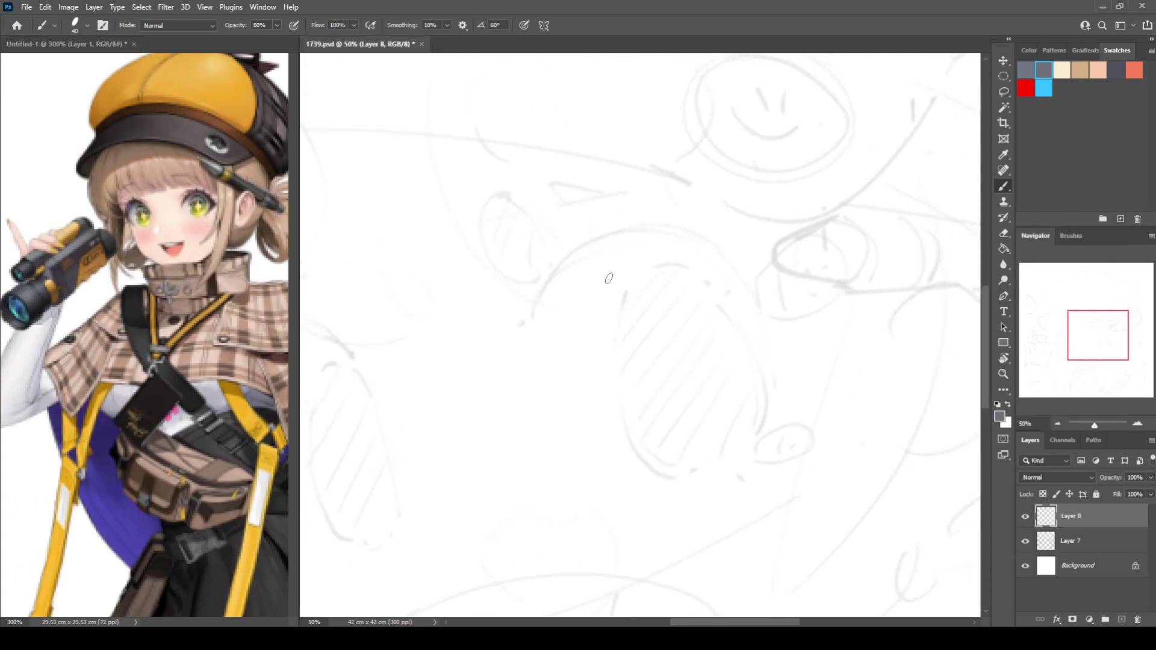
{"action": "left_click", "coordinate": [1070, 236]}
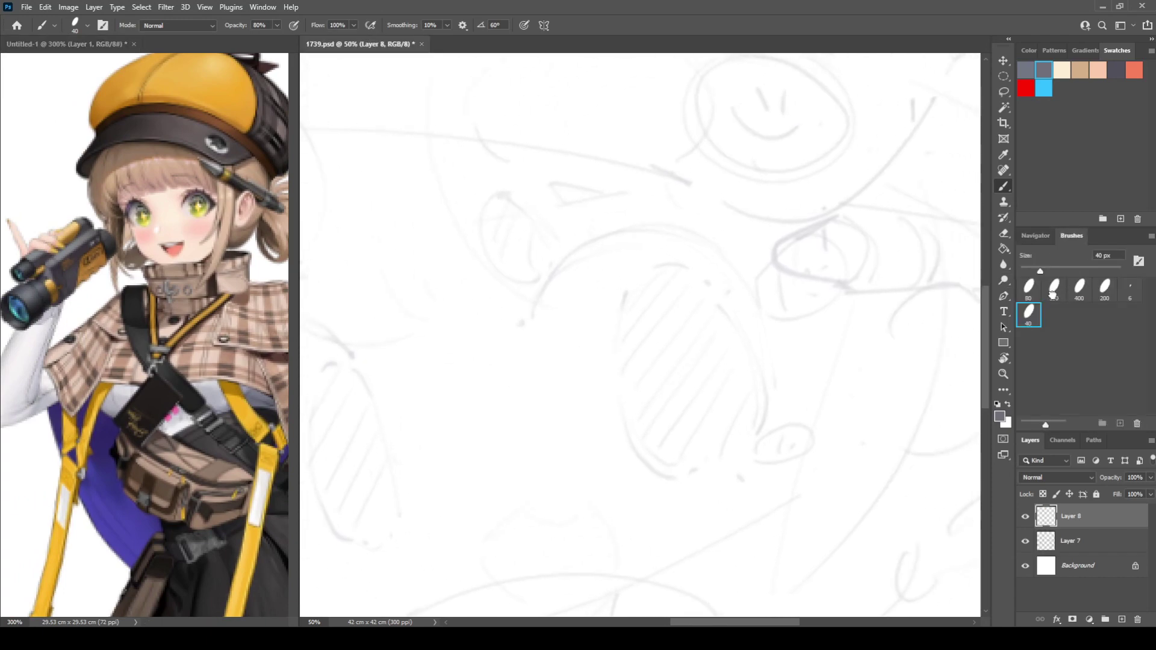
{"action": "left_click", "coordinate": [1053, 290]}
{"action": "left_click", "coordinate": [1039, 236]}
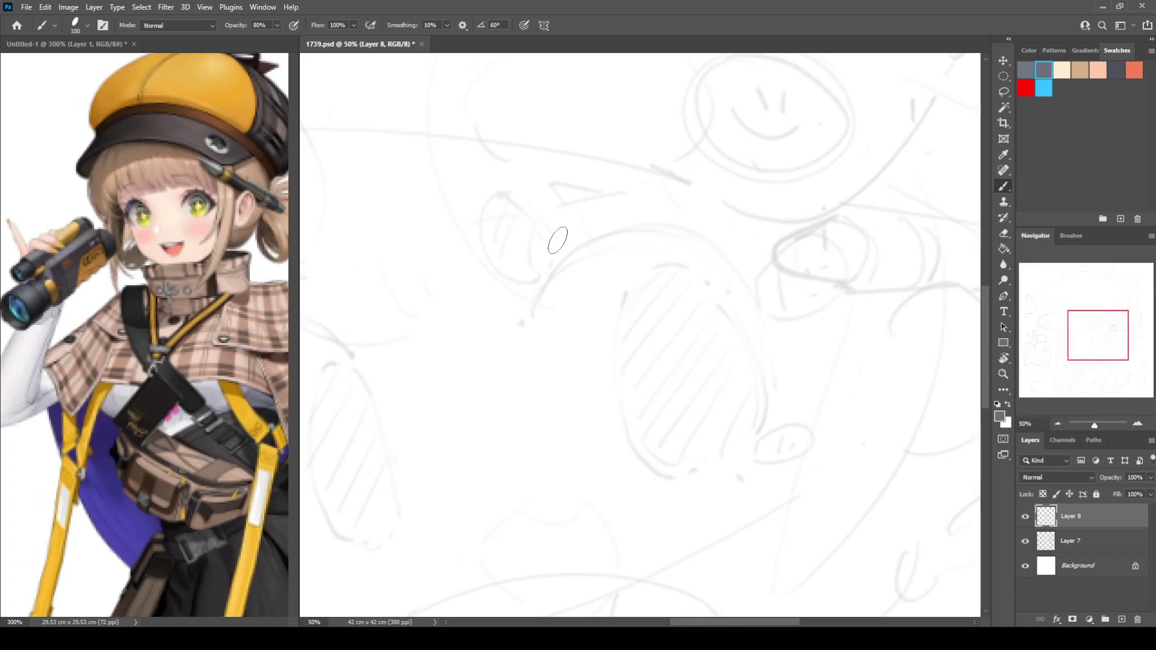
{"action": "mouse_move", "coordinate": [549, 252]}
{"action": "left_mouse_down"}
{"action": "mouse_move", "coordinate": [489, 183]}
{"action": "mouse_move", "coordinate": [521, 292]}
{"action": "left_mouse_up"}
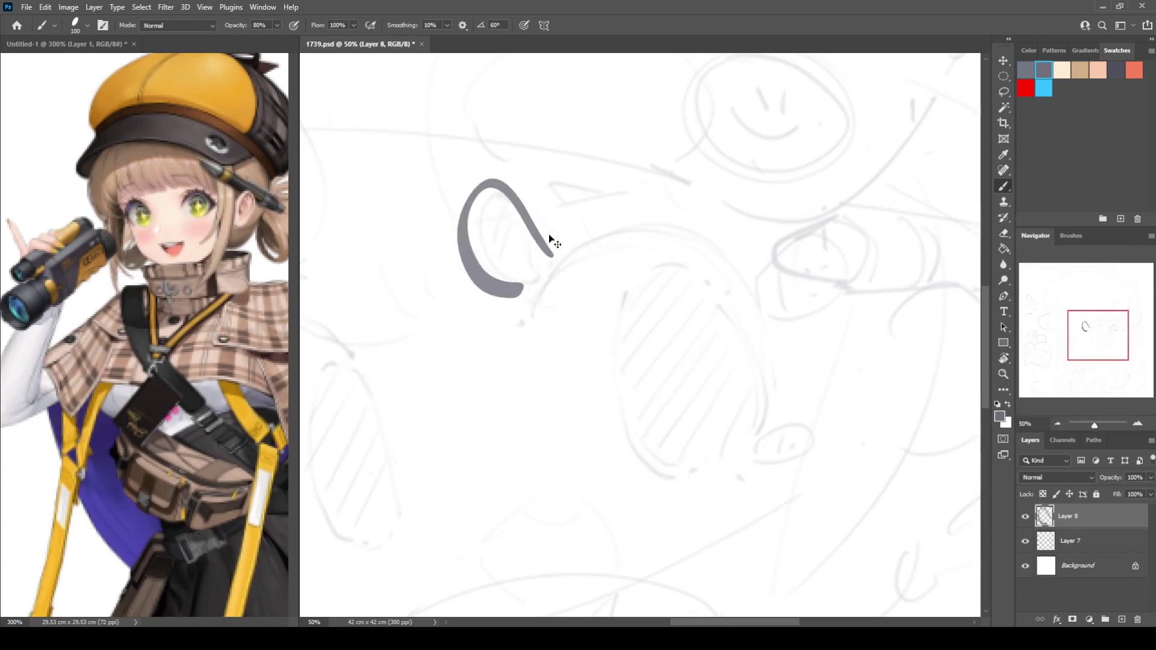
{"action": "key", "text": "ctrl+z"}
{"action": "mouse_move", "coordinate": [559, 247]}
{"action": "left_mouse_down"}
{"action": "mouse_move", "coordinate": [497, 176]}
{"action": "mouse_move", "coordinate": [528, 288]}
{"action": "left_mouse_up"}
{"action": "left_click_drag", "start_coordinate": [510, 177], "coordinate": [480, 232]}
{"action": "left_click_drag", "start_coordinate": [521, 188], "coordinate": [489, 277]}
{"action": "left_click", "coordinate": [540, 254]}
Draw the arched upper lash line over the larger eye in one stroke, undoing and retrying until the curve fits
{"action": "mouse_move", "coordinate": [539, 224]}
{"action": "left_mouse_down"}
{"action": "mouse_move", "coordinate": [512, 286]}
{"action": "mouse_move", "coordinate": [657, 206]}
{"action": "mouse_move", "coordinate": [762, 310]}
{"action": "left_mouse_up"}
{"action": "key", "text": "ctrl+z"}
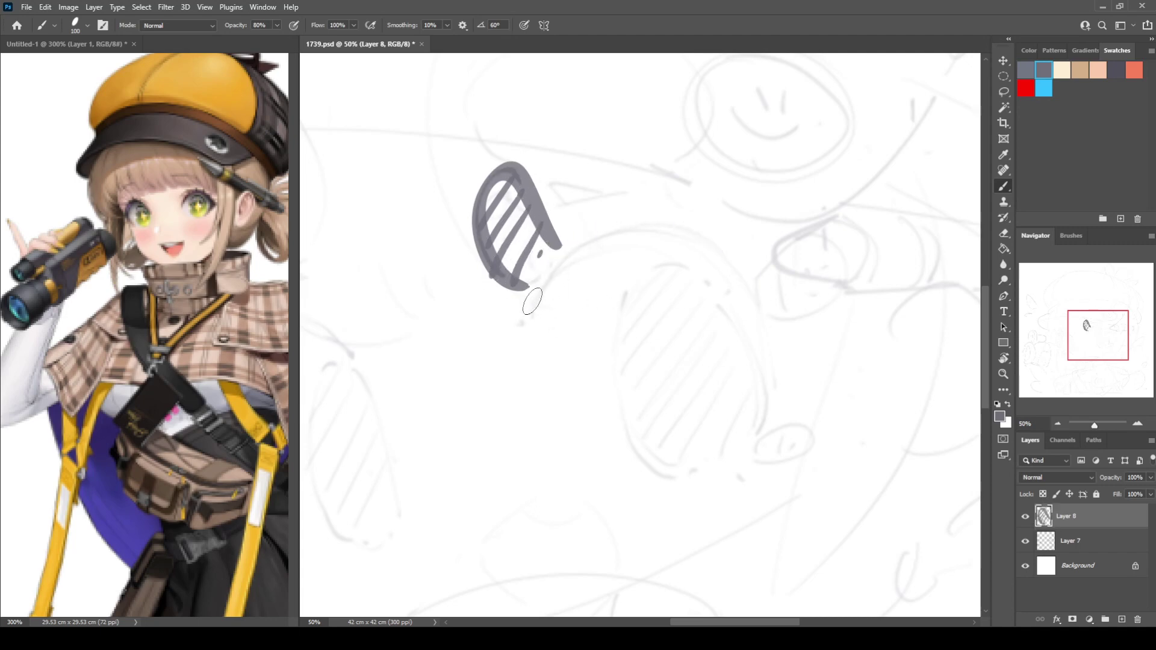
{"action": "mouse_move", "coordinate": [530, 307]}
{"action": "left_mouse_down"}
{"action": "mouse_move", "coordinate": [633, 226]}
{"action": "mouse_move", "coordinate": [763, 312]}
{"action": "left_mouse_up"}
{"action": "key", "text": "ctrl+z"}
{"action": "mouse_move", "coordinate": [530, 314]}
{"action": "left_mouse_down"}
{"action": "mouse_move", "coordinate": [609, 236]}
{"action": "mouse_move", "coordinate": [723, 247]}
{"action": "mouse_move", "coordinate": [764, 313]}
{"action": "left_mouse_up"}
{"action": "key", "text": "ctrl+z"}
{"action": "mouse_move", "coordinate": [528, 319]}
{"action": "left_mouse_down"}
{"action": "mouse_move", "coordinate": [671, 236]}
{"action": "mouse_move", "coordinate": [748, 309]}
{"action": "left_mouse_up"}
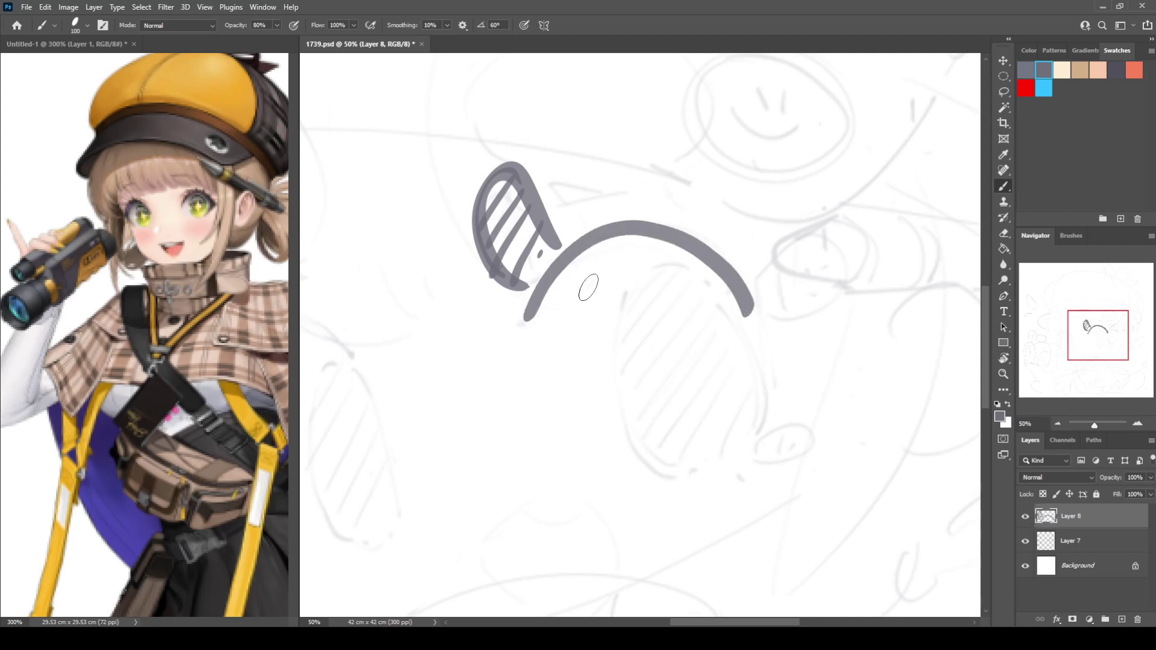
Thicken the larger eye's upper lash line and add a hatched teardrop shape at its outer end
{"action": "mouse_move", "coordinate": [569, 263]}
{"action": "left_mouse_down"}
{"action": "mouse_move", "coordinate": [633, 238]}
{"action": "mouse_move", "coordinate": [719, 267]}
{"action": "mouse_move", "coordinate": [749, 302]}
{"action": "mouse_move", "coordinate": [796, 255]}
{"action": "mouse_move", "coordinate": [847, 284]}
{"action": "mouse_move", "coordinate": [763, 317]}
{"action": "mouse_move", "coordinate": [798, 265]}
{"action": "left_mouse_up"}
{"action": "left_click_drag", "start_coordinate": [796, 313], "coordinate": [824, 241]}
{"action": "mouse_move", "coordinate": [826, 304]}
{"action": "left_mouse_down"}
{"action": "mouse_move", "coordinate": [837, 241]}
{"action": "mouse_move", "coordinate": [838, 302]}
{"action": "left_mouse_up"}
Draw a small flat triangle above the larger eye's lash line and a large open oval above the triangle
{"action": "mouse_move", "coordinate": [603, 193]}
{"action": "left_mouse_down"}
{"action": "mouse_move", "coordinate": [694, 291]}
{"action": "mouse_move", "coordinate": [717, 292]}
{"action": "left_mouse_up"}
{"action": "mouse_move", "coordinate": [654, 285]}
{"action": "left_mouse_down"}
{"action": "mouse_move", "coordinate": [656, 304]}
{"action": "mouse_move", "coordinate": [721, 290]}
{"action": "left_mouse_up"}
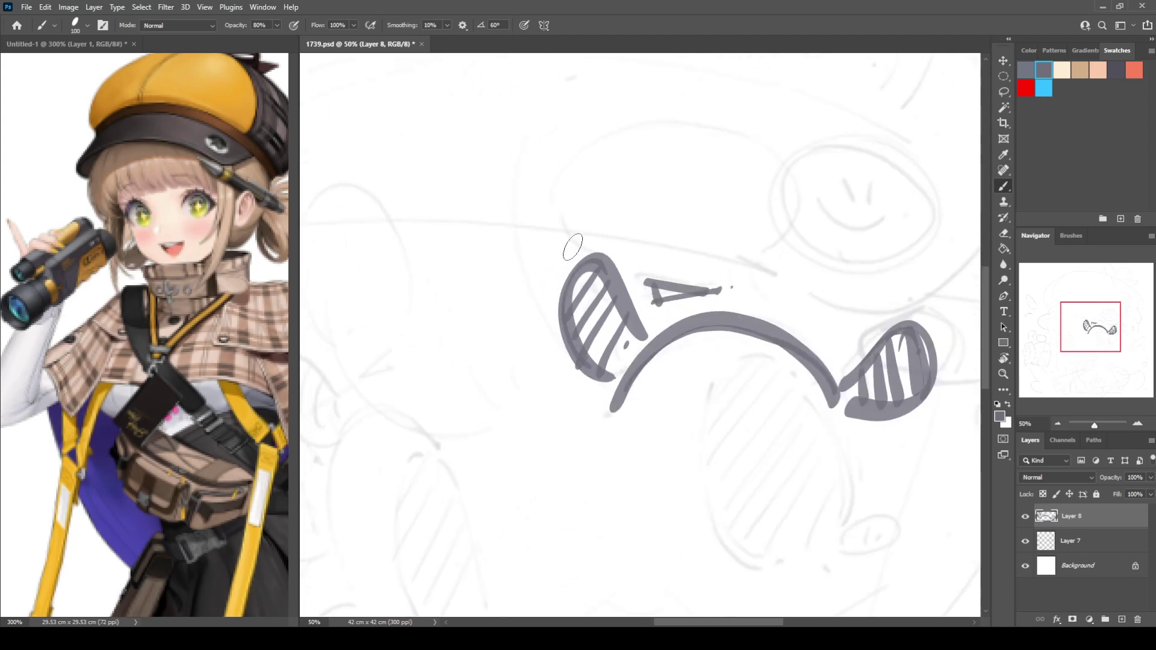
{"action": "mouse_move", "coordinate": [587, 250]}
{"action": "left_mouse_down"}
{"action": "mouse_move", "coordinate": [566, 165]}
{"action": "mouse_move", "coordinate": [685, 119]}
{"action": "mouse_move", "coordinate": [775, 179]}
{"action": "mouse_move", "coordinate": [721, 266]}
{"action": "left_mouse_up"}
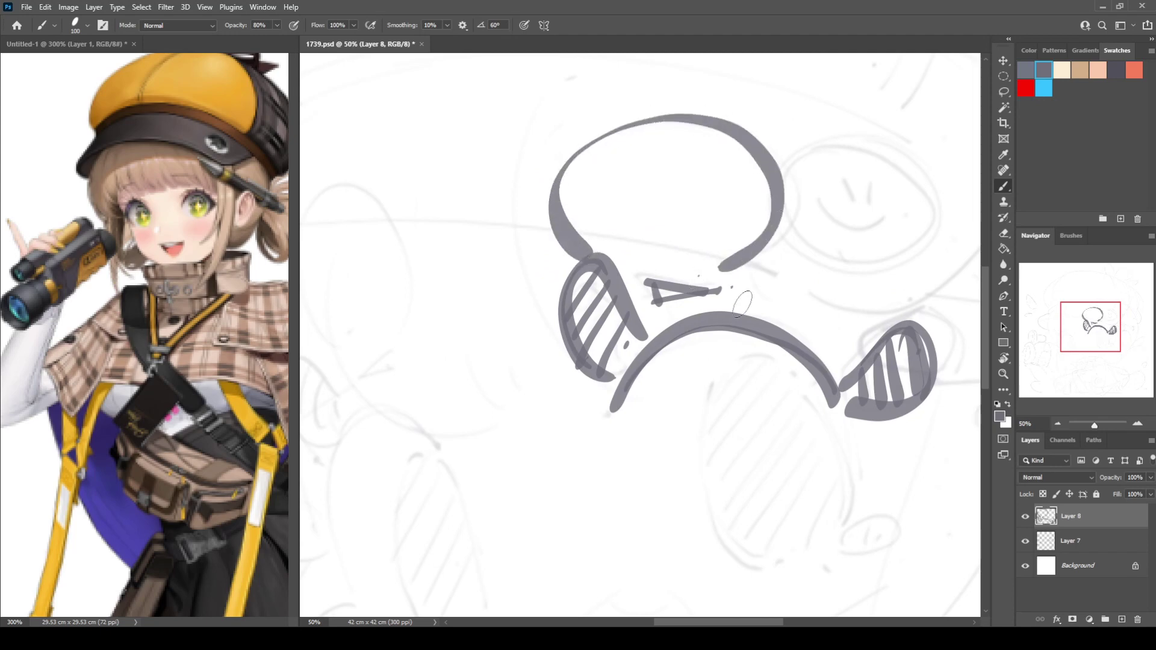
Draw two small hatched ovals with a solid dab between them along the larger eye's lower outer edge
{"action": "mouse_move", "coordinate": [641, 374]}
{"action": "left_mouse_down"}
{"action": "mouse_move", "coordinate": [649, 334]}
{"action": "mouse_move", "coordinate": [502, 205]}
{"action": "left_mouse_up"}
{"action": "mouse_move", "coordinate": [729, 358]}
{"action": "left_mouse_down"}
{"action": "mouse_move", "coordinate": [773, 357]}
{"action": "mouse_move", "coordinate": [710, 385]}
{"action": "mouse_move", "coordinate": [721, 376]}
{"action": "left_mouse_up"}
{"action": "mouse_move", "coordinate": [742, 349]}
{"action": "left_mouse_down"}
{"action": "mouse_move", "coordinate": [737, 374]}
{"action": "mouse_move", "coordinate": [756, 370]}
{"action": "left_mouse_up"}
{"action": "mouse_move", "coordinate": [717, 383]}
{"action": "left_mouse_down"}
{"action": "mouse_move", "coordinate": [696, 396]}
{"action": "mouse_move", "coordinate": [700, 409]}
{"action": "mouse_move", "coordinate": [653, 425]}
{"action": "left_mouse_up"}
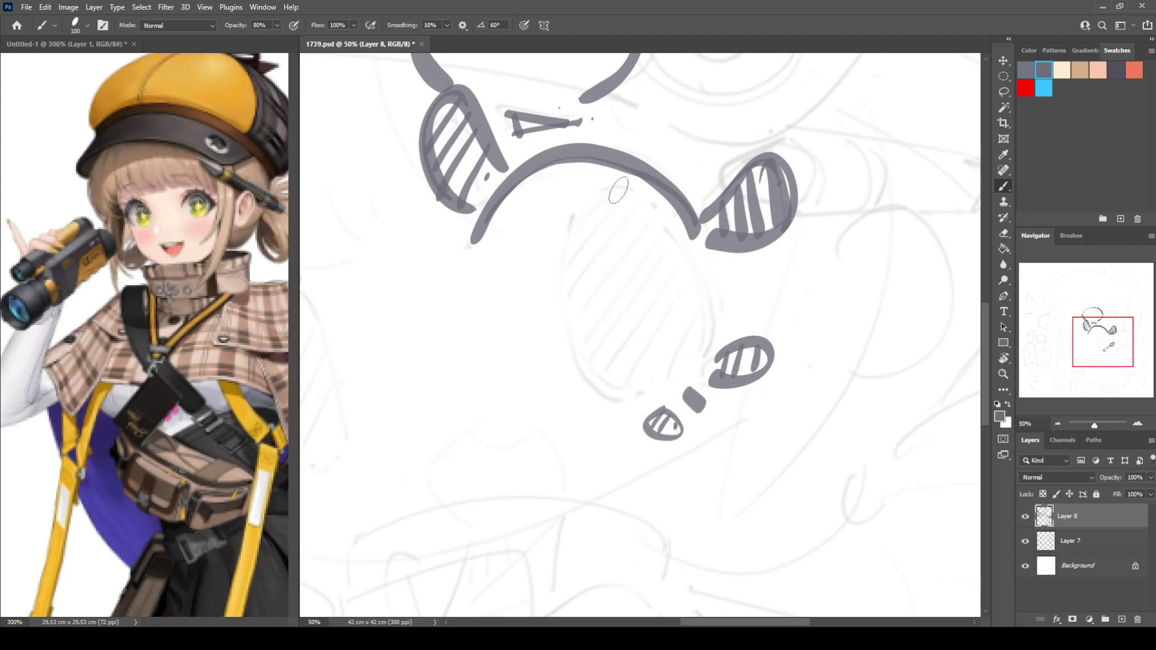
Outline the larger eye's tall oval iris with a solid cap at its top and fill it with diagonal hatching
{"action": "mouse_move", "coordinate": [619, 191]}
{"action": "left_mouse_down"}
{"action": "mouse_move", "coordinate": [570, 214]}
{"action": "mouse_move", "coordinate": [555, 309]}
{"action": "mouse_move", "coordinate": [571, 377]}
{"action": "mouse_move", "coordinate": [625, 407]}
{"action": "left_mouse_up"}
{"action": "mouse_move", "coordinate": [652, 196]}
{"action": "left_mouse_down"}
{"action": "mouse_move", "coordinate": [699, 259]}
{"action": "mouse_move", "coordinate": [715, 337]}
{"action": "mouse_move", "coordinate": [699, 372]}
{"action": "left_mouse_up"}
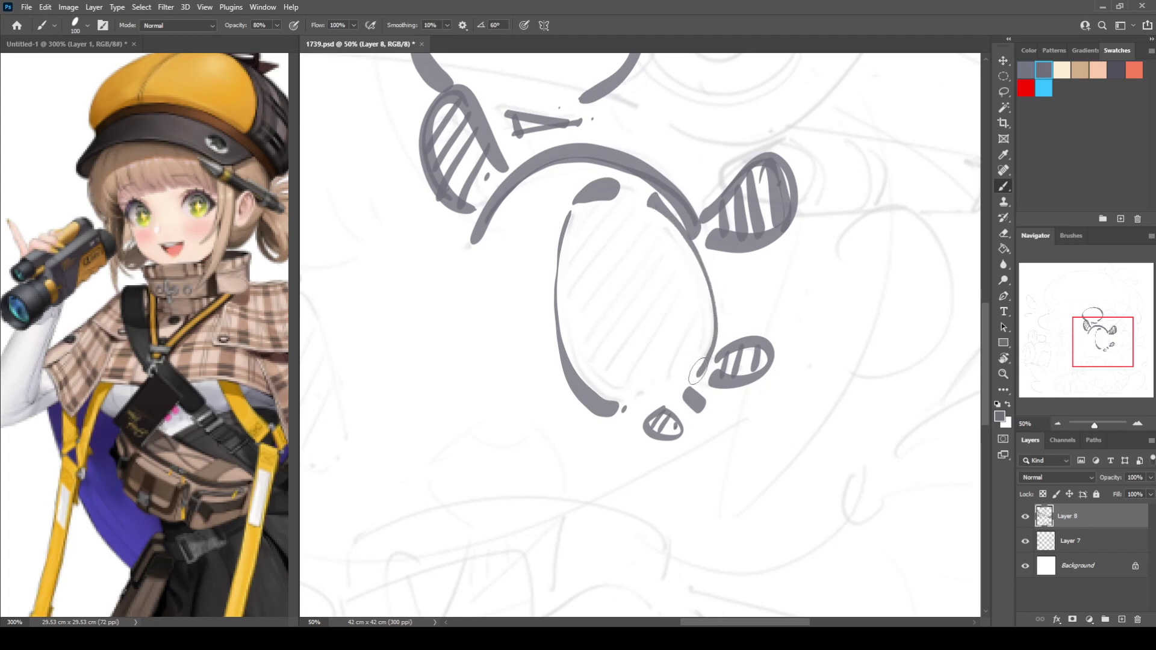
{"action": "left_click_drag", "start_coordinate": [622, 201], "coordinate": [566, 243]}
{"action": "mouse_move", "coordinate": [641, 206]}
{"action": "left_mouse_down"}
{"action": "mouse_move", "coordinate": [561, 276]}
{"action": "mouse_move", "coordinate": [563, 304]}
{"action": "left_mouse_up"}
{"action": "left_click_drag", "start_coordinate": [674, 228], "coordinate": [561, 333]}
{"action": "left_click_drag", "start_coordinate": [694, 245], "coordinate": [581, 352]}
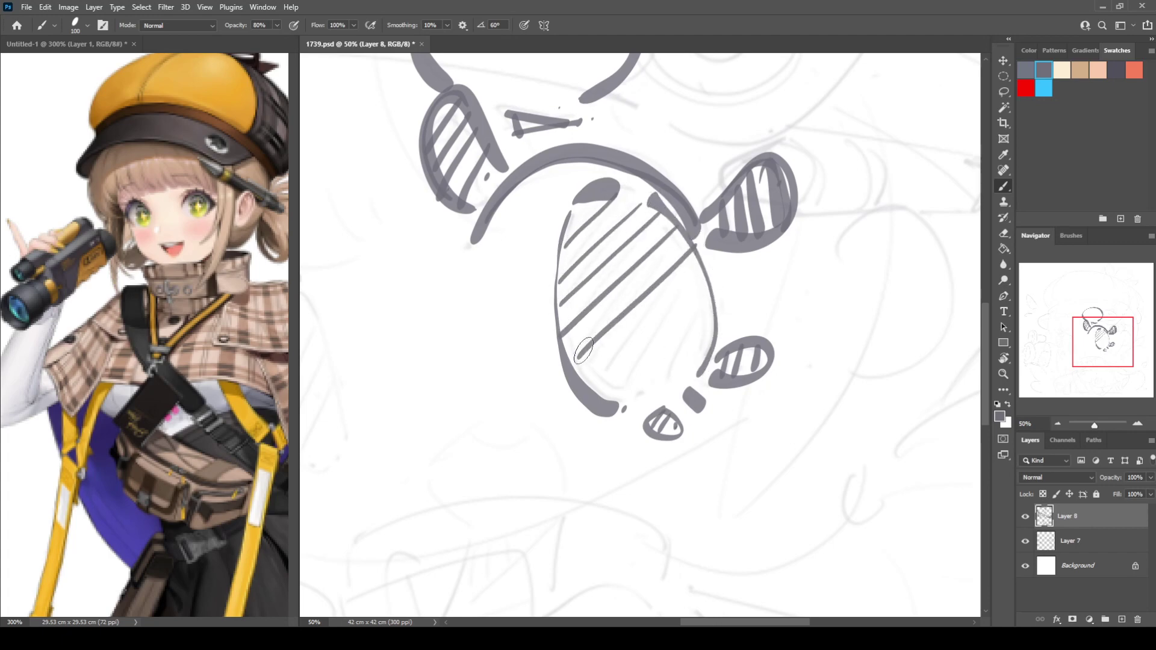
{"action": "left_click_drag", "start_coordinate": [703, 274], "coordinate": [596, 375]}
{"action": "left_click_drag", "start_coordinate": [709, 301], "coordinate": [627, 389]}
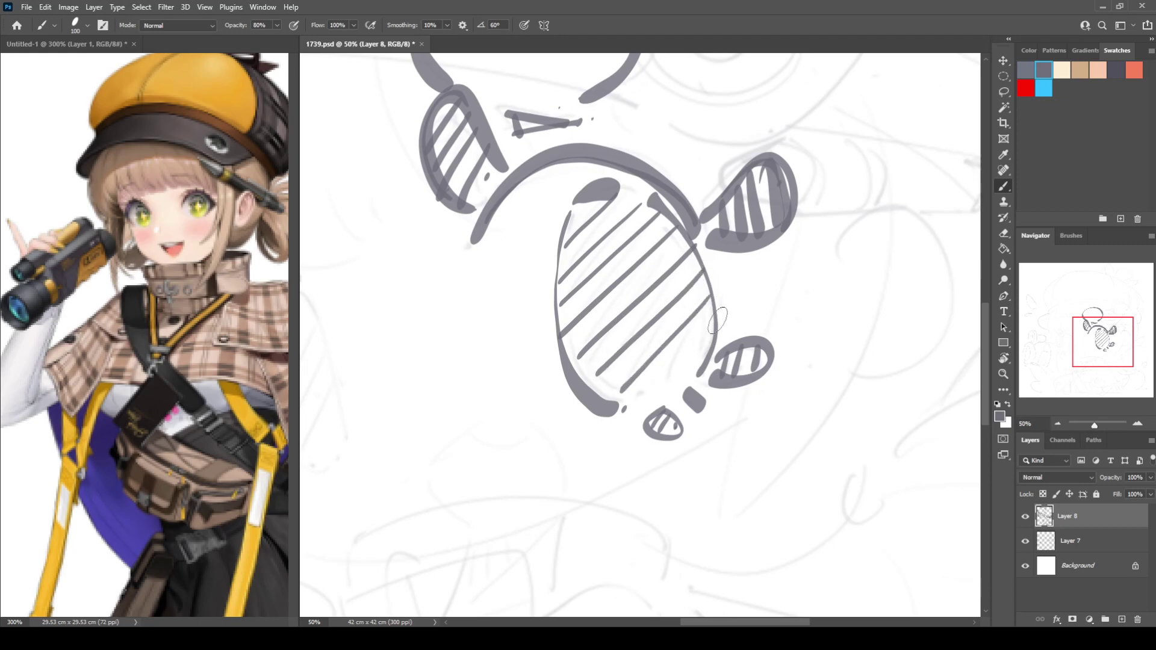
Draw the arched upper lash line over the smaller eye in one stroke, undoing and retrying until the curve fits
{"action": "mouse_move", "coordinate": [671, 347]}
{"action": "left_mouse_down"}
{"action": "mouse_move", "coordinate": [782, 323]}
{"action": "mouse_move", "coordinate": [856, 349]}
{"action": "left_mouse_up"}
{"action": "mouse_move", "coordinate": [672, 399]}
{"action": "left_mouse_down"}
{"action": "mouse_move", "coordinate": [782, 407]}
{"action": "mouse_move", "coordinate": [809, 470]}
{"action": "left_mouse_up"}
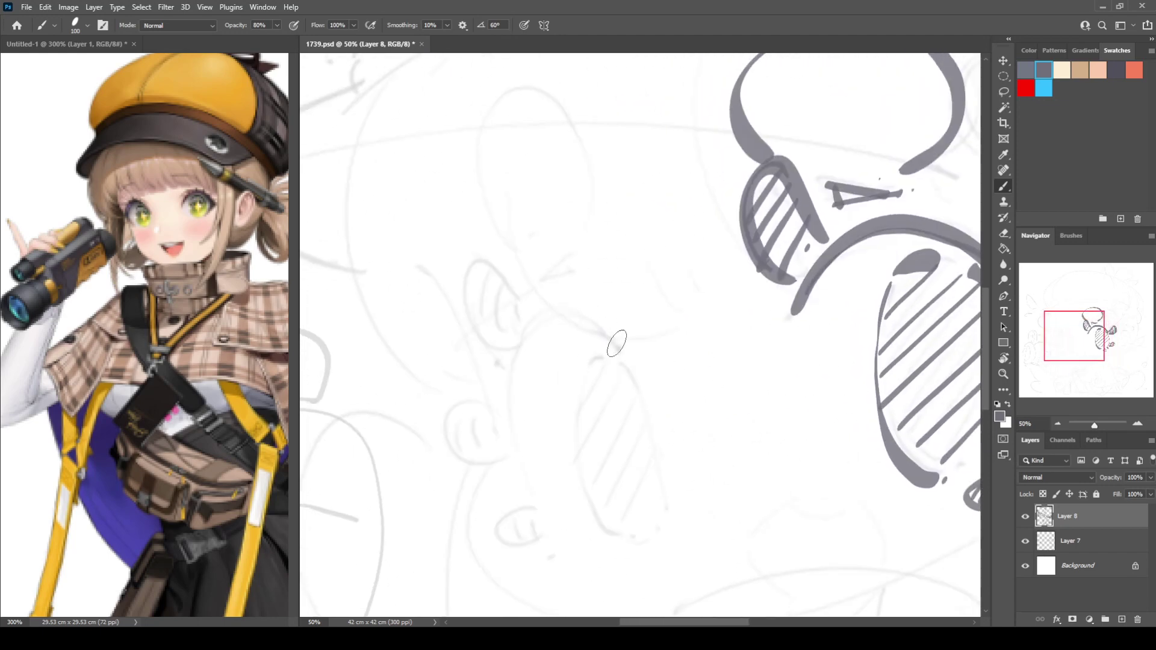
{"action": "mouse_move", "coordinate": [617, 343]}
{"action": "left_mouse_down"}
{"action": "mouse_move", "coordinate": [555, 310]}
{"action": "mouse_move", "coordinate": [521, 352]}
{"action": "left_mouse_up"}
{"action": "key", "text": "ctrl+z"}
{"action": "mouse_move", "coordinate": [607, 336]}
{"action": "left_mouse_down"}
{"action": "mouse_move", "coordinate": [542, 325]}
{"action": "mouse_move", "coordinate": [516, 426]}
{"action": "left_mouse_up"}
{"action": "key", "text": "ctrl+z"}
{"action": "mouse_move", "coordinate": [607, 336]}
{"action": "left_mouse_down"}
{"action": "mouse_move", "coordinate": [503, 414]}
{"action": "mouse_move", "coordinate": [515, 442]}
{"action": "left_mouse_up"}
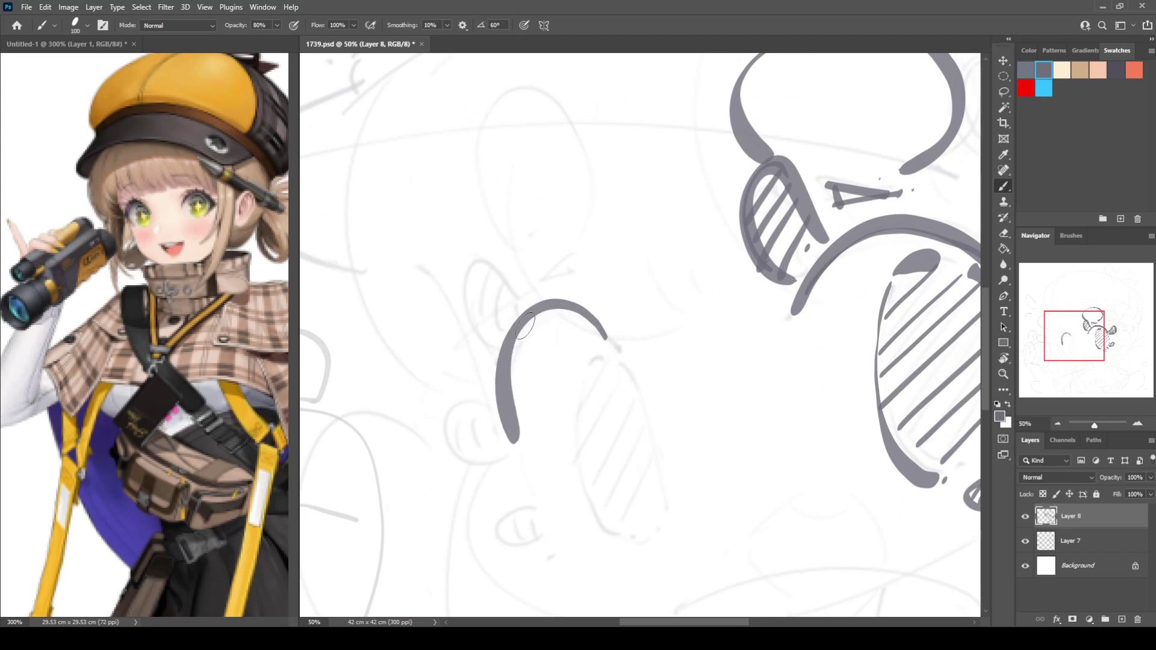
Thicken the smaller eye's lash line and add a hatched rounded shape at its outer end
{"action": "mouse_move", "coordinate": [525, 325]}
{"action": "left_mouse_down"}
{"action": "mouse_move", "coordinate": [517, 430]}
{"action": "mouse_move", "coordinate": [431, 409]}
{"action": "mouse_move", "coordinate": [511, 444]}
{"action": "left_mouse_up"}
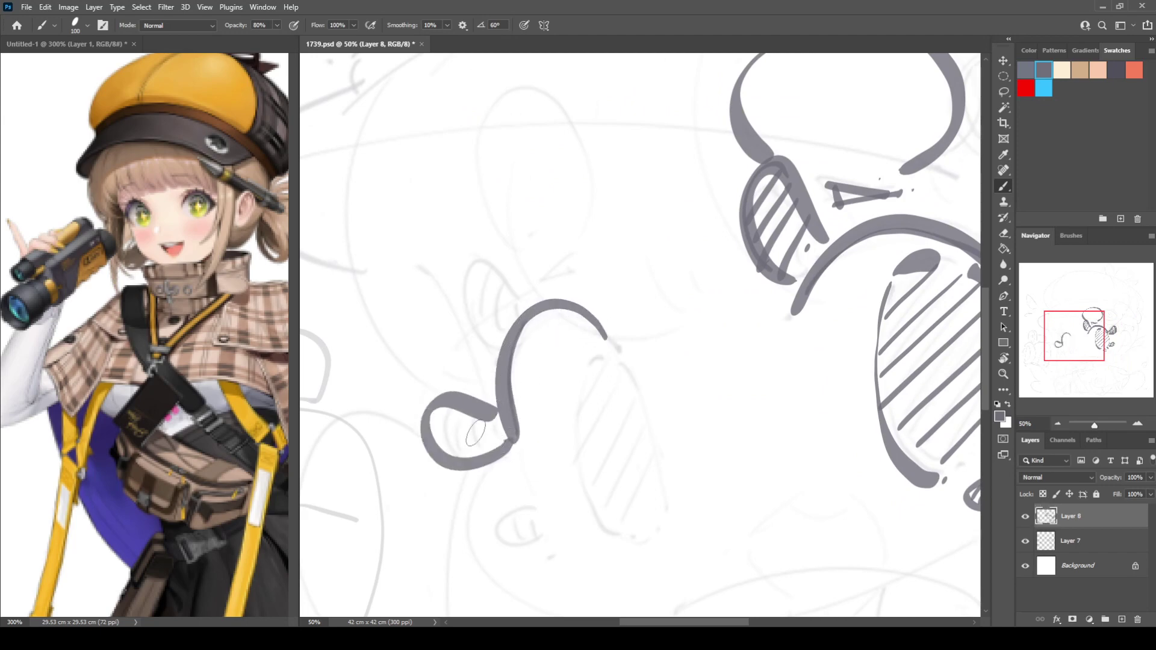
{"action": "mouse_move", "coordinate": [434, 412]}
{"action": "left_mouse_down"}
{"action": "mouse_move", "coordinate": [452, 462]}
{"action": "mouse_move", "coordinate": [469, 454]}
{"action": "left_mouse_up"}
{"action": "left_click_drag", "start_coordinate": [470, 405], "coordinate": [489, 450]}
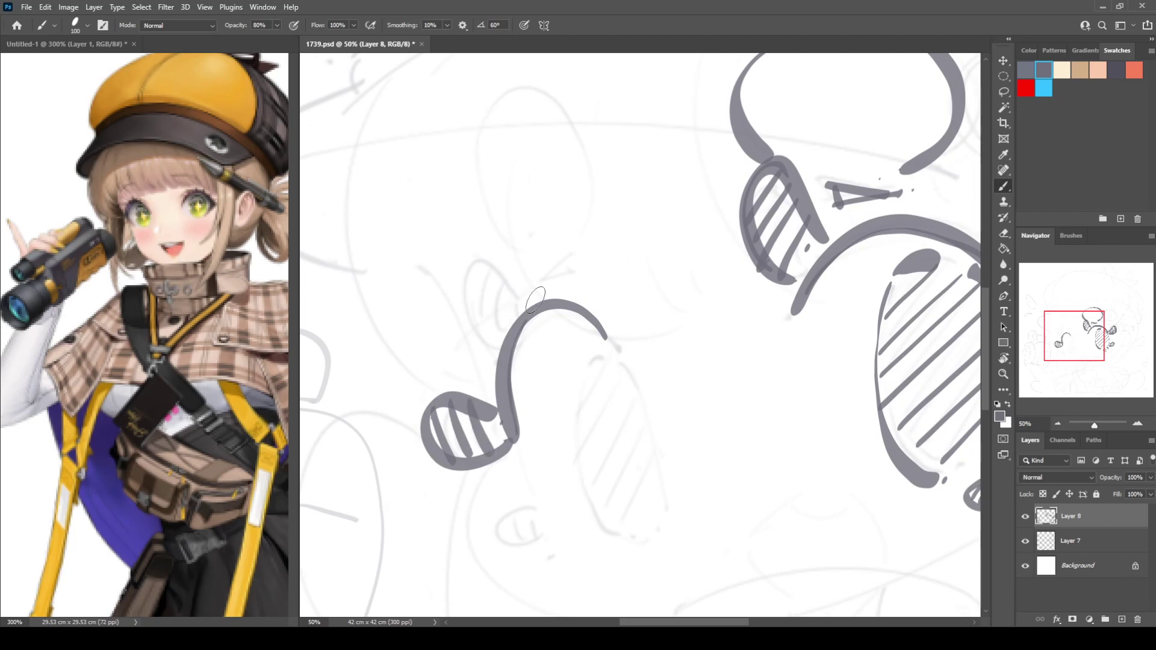
Draw a hatched oval with small dabs above the smaller eye's lash line and a large open oval over it
{"action": "mouse_move", "coordinate": [566, 299]}
{"action": "left_mouse_down"}
{"action": "mouse_move", "coordinate": [512, 243]}
{"action": "mouse_move", "coordinate": [515, 308]}
{"action": "left_mouse_up"}
{"action": "left_click_drag", "start_coordinate": [507, 253], "coordinate": [511, 290]}
{"action": "mouse_move", "coordinate": [519, 253]}
{"action": "left_mouse_down"}
{"action": "mouse_move", "coordinate": [524, 298]}
{"action": "mouse_move", "coordinate": [536, 301]}
{"action": "left_mouse_up"}
{"action": "mouse_move", "coordinate": [552, 281]}
{"action": "left_mouse_down"}
{"action": "mouse_move", "coordinate": [551, 292]}
{"action": "mouse_move", "coordinate": [579, 277]}
{"action": "left_mouse_up"}
{"action": "scroll", "coordinate": [603, 289], "scroll_direction": "up", "scroll_amount": 5}
{"action": "mouse_move", "coordinate": [510, 332]}
{"action": "left_mouse_down"}
{"action": "mouse_move", "coordinate": [467, 247]}
{"action": "mouse_move", "coordinate": [583, 253]}
{"action": "mouse_move", "coordinate": [570, 355]}
{"action": "left_mouse_up"}
{"action": "mouse_move", "coordinate": [721, 138]}
{"action": "left_mouse_down"}
{"action": "mouse_move", "coordinate": [752, 132]}
{"action": "mouse_move", "coordinate": [748, 141]}
{"action": "left_mouse_up"}
{"action": "left_click_drag", "start_coordinate": [622, 407], "coordinate": [545, 218]}
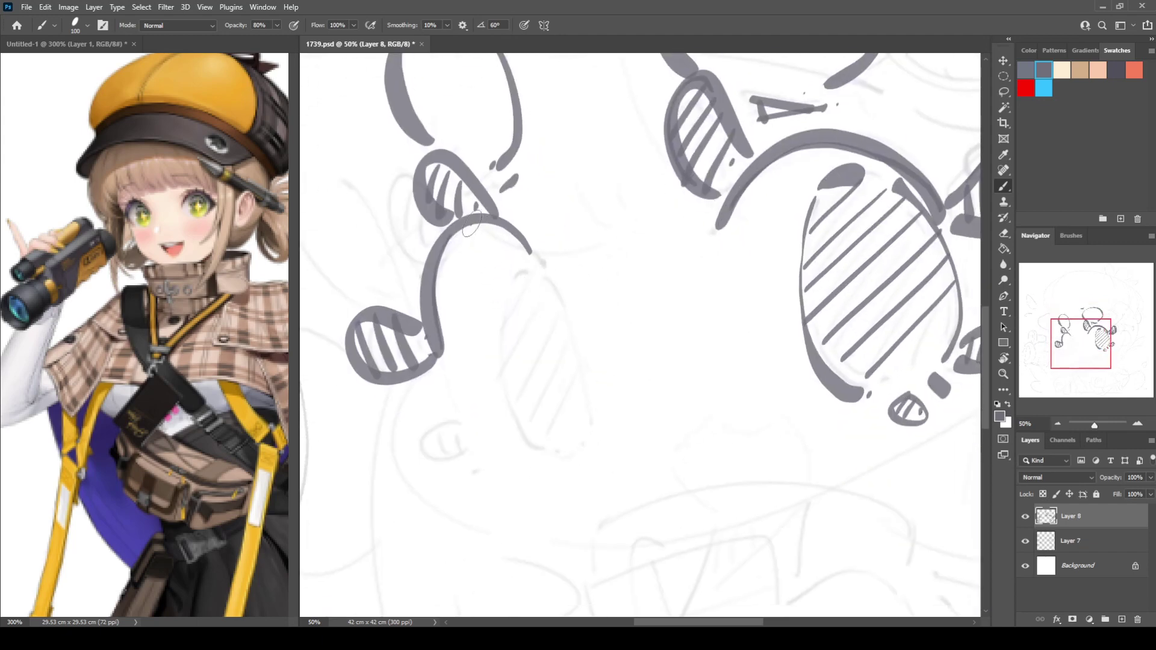
Thicken the inner end of the smaller eye's lash line and draw a small hatched oval with a dab below its outer side
{"action": "left_click_drag", "start_coordinate": [471, 226], "coordinate": [533, 259]}
{"action": "mouse_move", "coordinate": [457, 428]}
{"action": "left_mouse_down"}
{"action": "mouse_move", "coordinate": [433, 451]}
{"action": "mouse_move", "coordinate": [450, 445]}
{"action": "mouse_move", "coordinate": [469, 466]}
{"action": "left_mouse_up"}
Outline the smaller eye's narrow oval iris with a solid cap at its top, and reduce the eraser size
{"action": "mouse_move", "coordinate": [531, 265]}
{"action": "left_mouse_down"}
{"action": "mouse_move", "coordinate": [503, 291]}
{"action": "mouse_move", "coordinate": [495, 335]}
{"action": "mouse_move", "coordinate": [515, 431]}
{"action": "mouse_move", "coordinate": [562, 463]}
{"action": "left_mouse_up"}
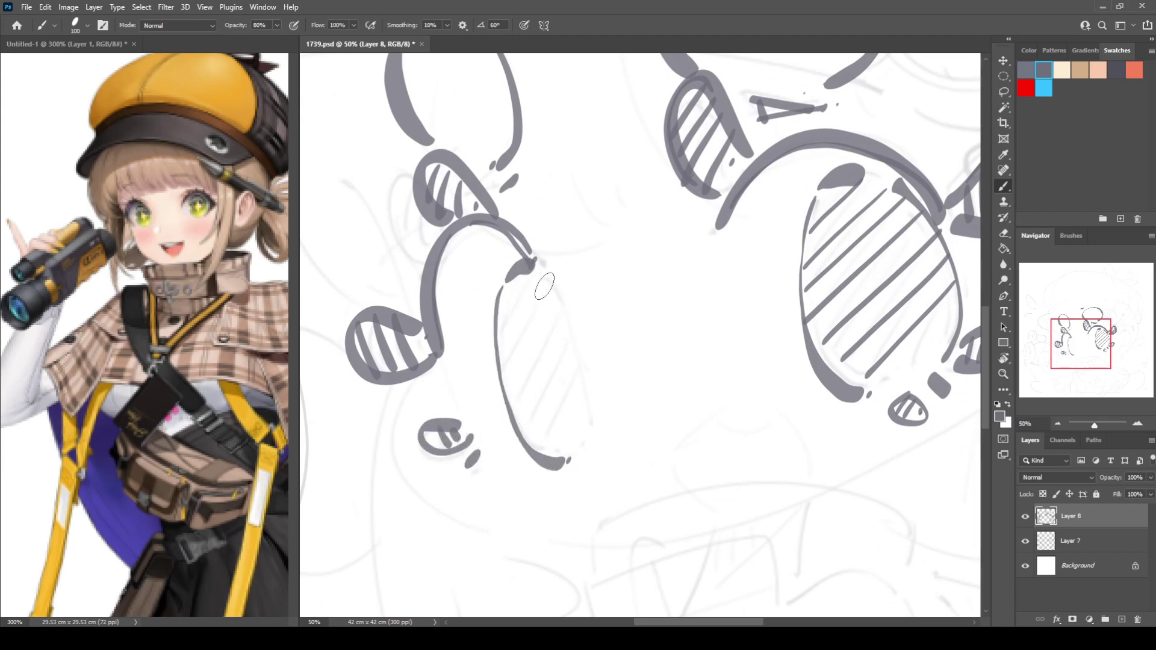
{"action": "mouse_move", "coordinate": [533, 260]}
{"action": "left_mouse_down"}
{"action": "mouse_move", "coordinate": [607, 416]}
{"action": "mouse_move", "coordinate": [595, 453]}
{"action": "left_mouse_up"}
{"action": "key", "text": "e"}
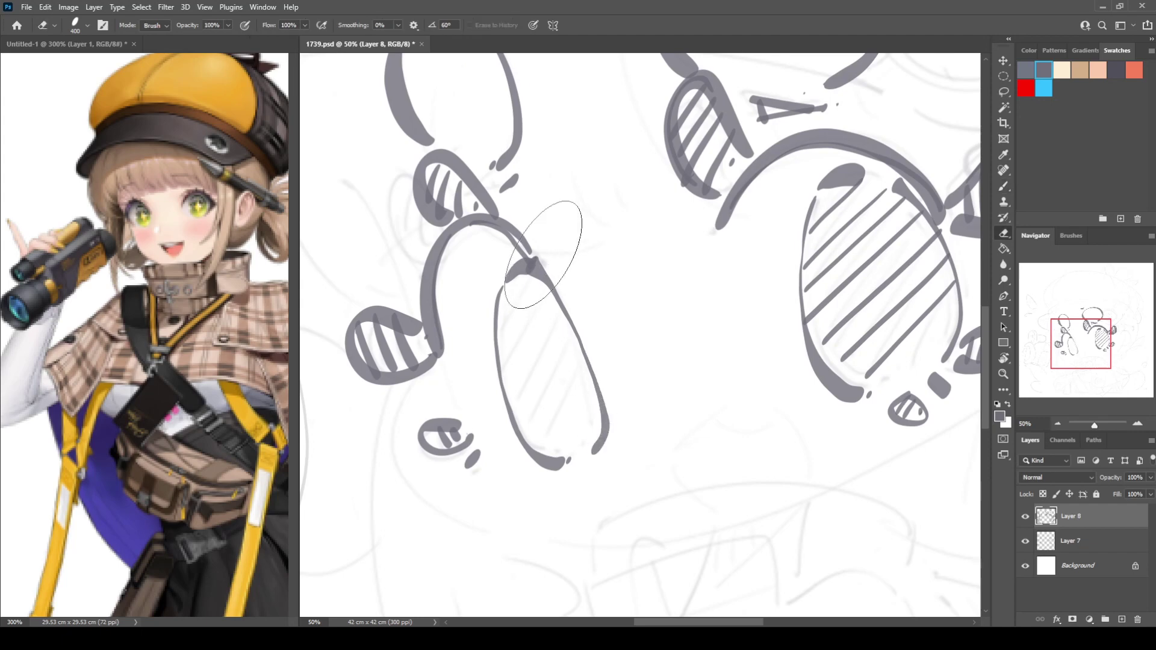
{"action": "key", "text": "bracketleft"}
{"action": "key", "text": "bracketleft"}
{"action": "key", "text": "b"}
Fill the smaller eye's iris with diagonal hatching and erase a small gap between its cap and the lash line
{"action": "mouse_move", "coordinate": [536, 271]}
{"action": "left_mouse_down"}
{"action": "mouse_move", "coordinate": [500, 325]}
{"action": "mouse_move", "coordinate": [504, 371]}
{"action": "left_mouse_up"}
{"action": "mouse_move", "coordinate": [568, 307]}
{"action": "left_mouse_down"}
{"action": "mouse_move", "coordinate": [507, 377]}
{"action": "mouse_move", "coordinate": [512, 411]}
{"action": "left_mouse_up"}
{"action": "left_click_drag", "start_coordinate": [581, 330], "coordinate": [519, 440]}
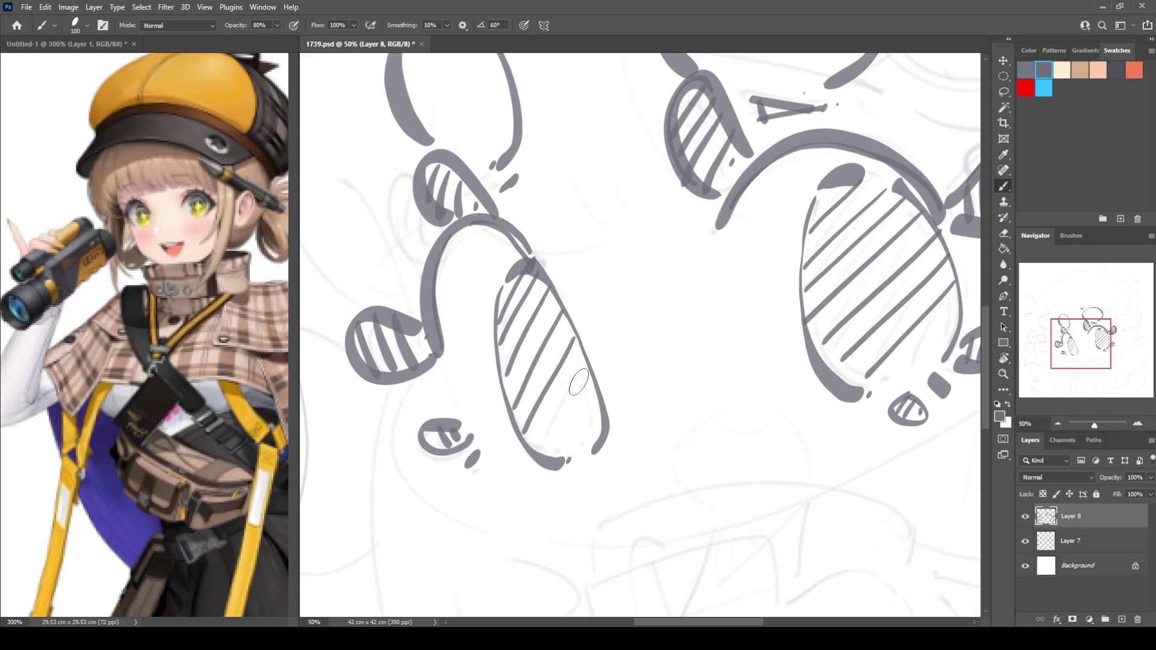
{"action": "mouse_move", "coordinate": [580, 380]}
{"action": "left_mouse_down"}
{"action": "mouse_move", "coordinate": [544, 450]}
{"action": "mouse_move", "coordinate": [578, 448]}
{"action": "left_mouse_up"}
{"action": "mouse_move", "coordinate": [611, 260]}
{"action": "left_mouse_down"}
{"action": "mouse_move", "coordinate": [657, 299]}
{"action": "mouse_move", "coordinate": [667, 325]}
{"action": "left_mouse_up"}
{"action": "key", "text": "e"}
{"action": "mouse_move", "coordinate": [569, 311]}
{"action": "left_mouse_down"}
{"action": "mouse_move", "coordinate": [551, 313]}
{"action": "mouse_move", "coordinate": [559, 301]}
{"action": "mouse_move", "coordinate": [592, 311]}
{"action": "left_mouse_up"}
{"action": "key", "text": "b"}
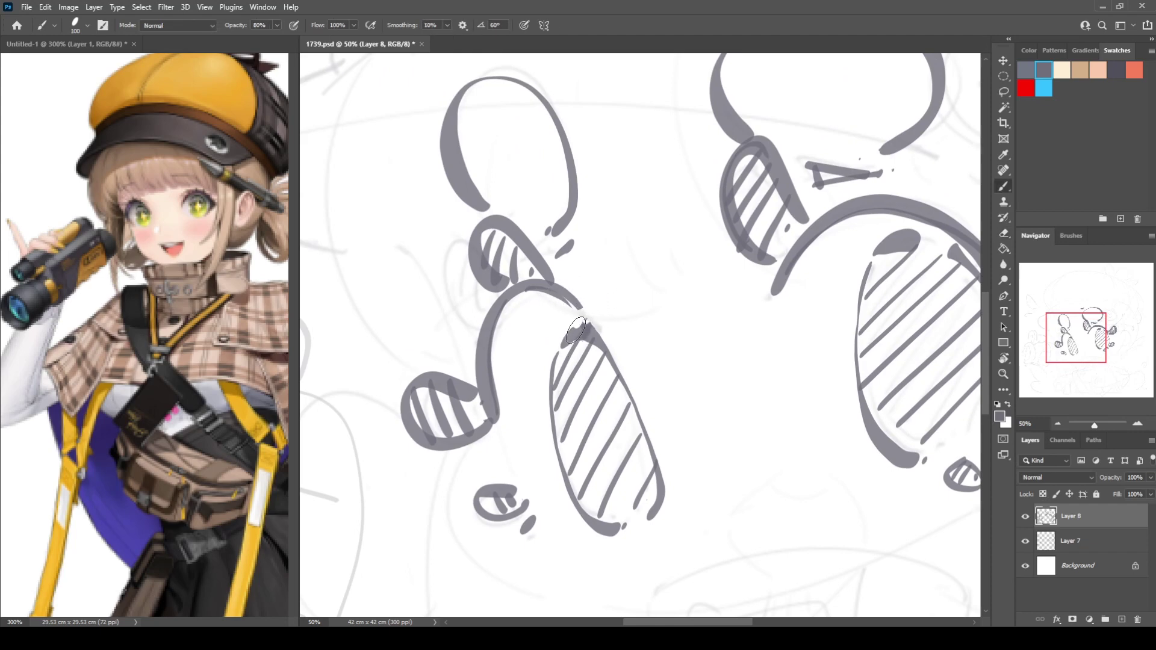
Draw a slanted line with a thick dabbed tip rising from the hatched shape at the smaller eye's outer end
{"action": "mouse_move", "coordinate": [439, 274]}
{"action": "left_mouse_down"}
{"action": "mouse_move", "coordinate": [457, 272]}
{"action": "mouse_move", "coordinate": [533, 327]}
{"action": "mouse_move", "coordinate": [491, 217]}
{"action": "left_mouse_up"}
{"action": "key", "text": "r"}
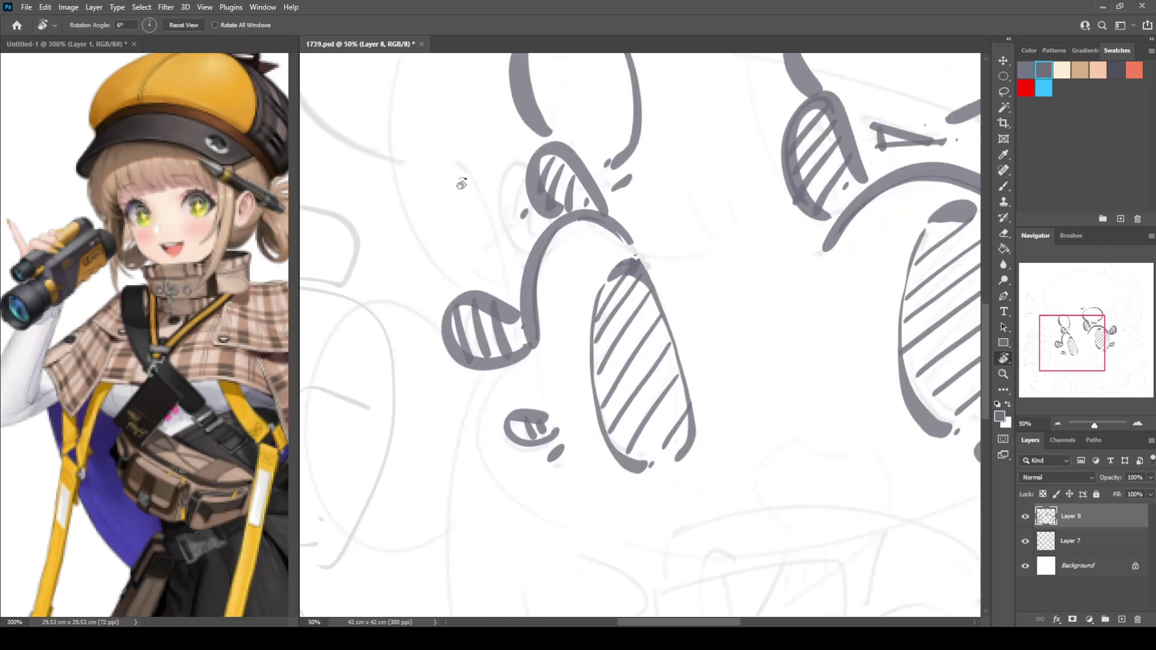
{"action": "key", "text": "b"}
{"action": "mouse_move", "coordinate": [459, 181]}
{"action": "left_mouse_down"}
{"action": "mouse_move", "coordinate": [449, 194]}
{"action": "mouse_move", "coordinate": [516, 330]}
{"action": "mouse_move", "coordinate": [493, 326]}
{"action": "left_mouse_up"}
Draw the cheek and jaw contour in one sweeping stroke beneath both eyes, undoing and retrying until the curve fits
{"action": "key", "text": "ctrl+minus"}
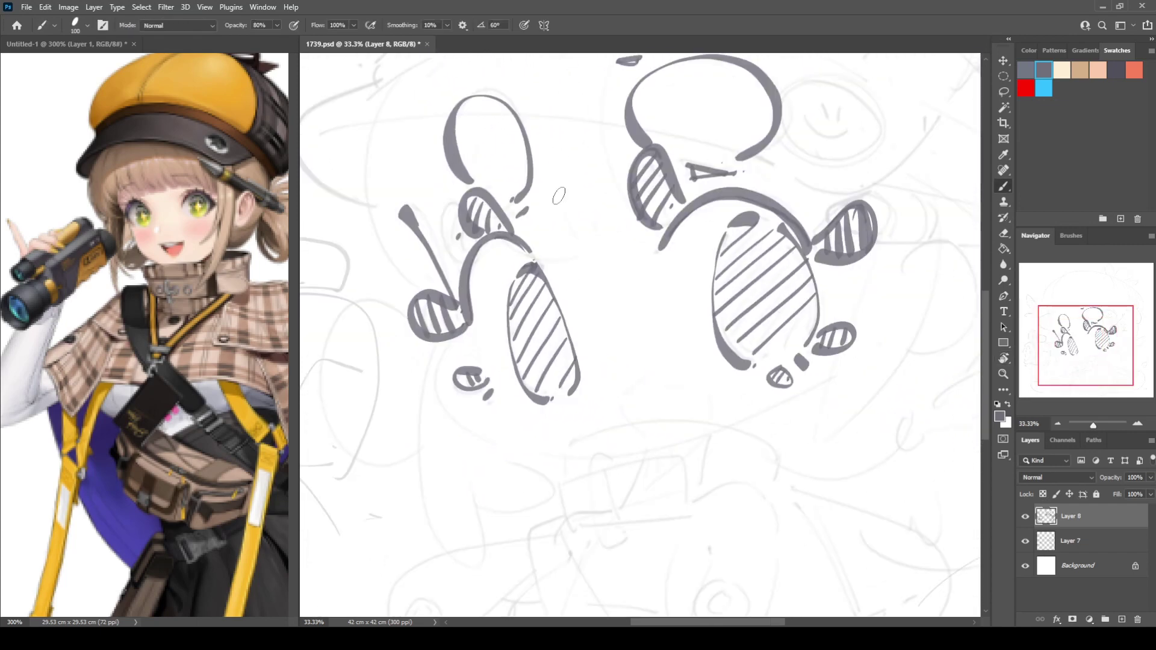
{"action": "left_click_drag", "start_coordinate": [618, 336], "coordinate": [602, 334]}
{"action": "mouse_move", "coordinate": [437, 339]}
{"action": "left_mouse_down"}
{"action": "mouse_move", "coordinate": [424, 399]}
{"action": "mouse_move", "coordinate": [551, 453]}
{"action": "mouse_move", "coordinate": [849, 364]}
{"action": "left_mouse_up"}
{"action": "key", "text": "ctrl+z"}
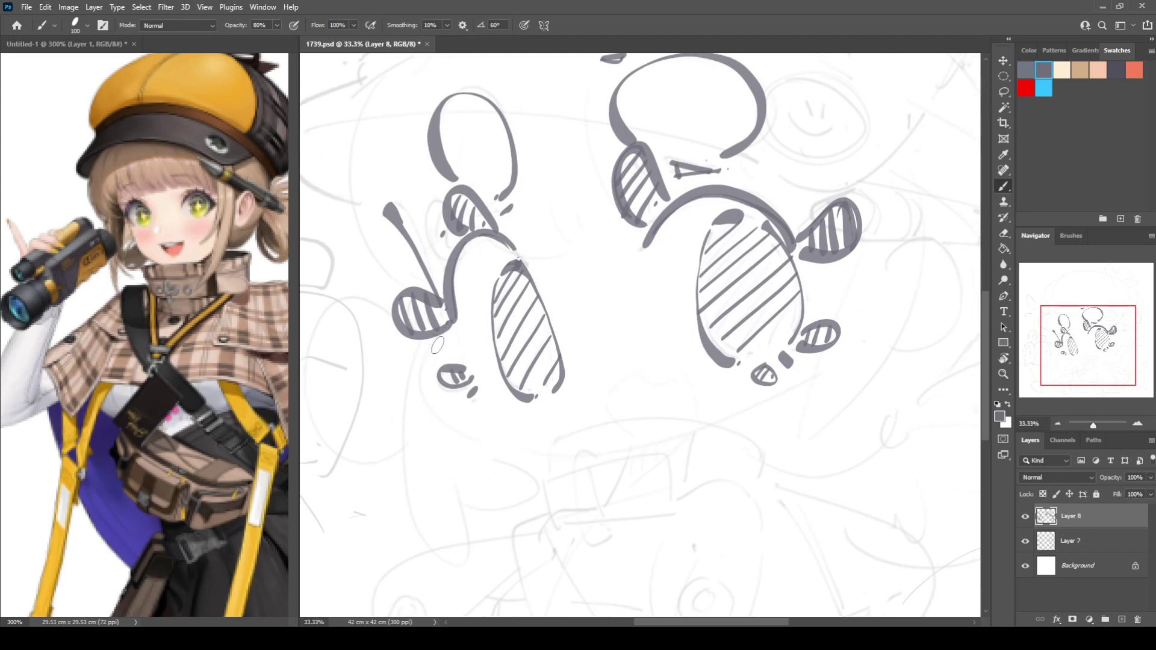
{"action": "mouse_move", "coordinate": [440, 335]}
{"action": "left_mouse_down"}
{"action": "mouse_move", "coordinate": [444, 414]}
{"action": "mouse_move", "coordinate": [672, 437]}
{"action": "mouse_move", "coordinate": [826, 365]}
{"action": "left_mouse_up"}
{"action": "key", "text": "ctrl+z"}
{"action": "mouse_move", "coordinate": [438, 337]}
{"action": "left_mouse_down"}
{"action": "mouse_move", "coordinate": [488, 443]}
{"action": "mouse_move", "coordinate": [838, 343]}
{"action": "mouse_move", "coordinate": [843, 355]}
{"action": "left_mouse_up"}
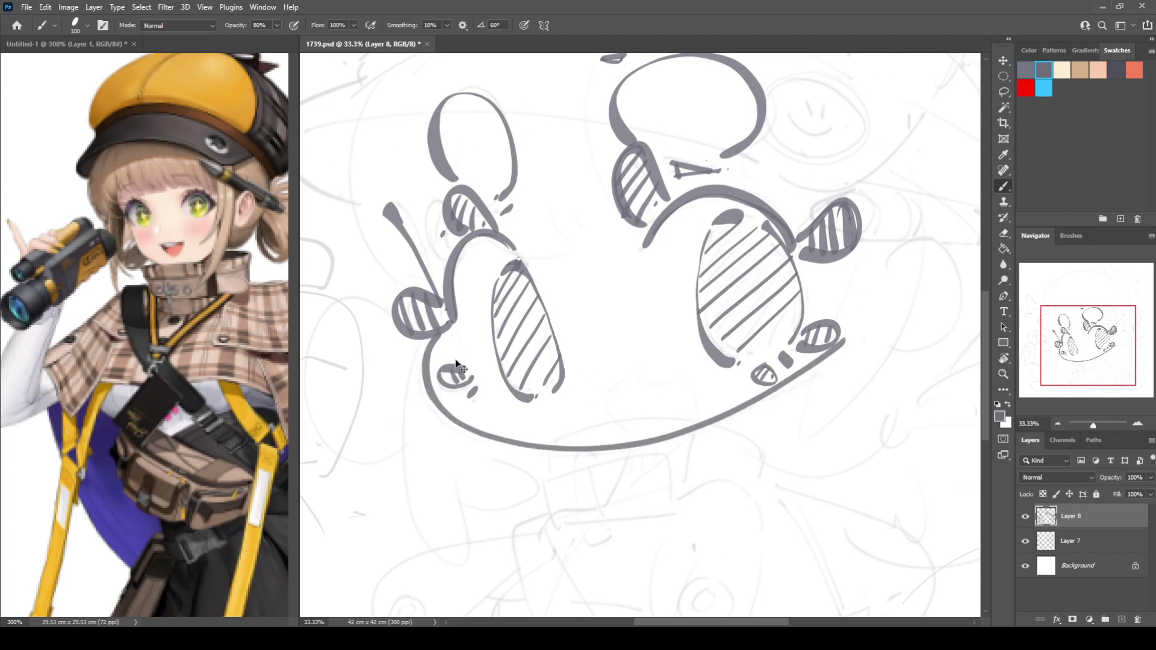
{"action": "key", "text": "ctrl+z"}
{"action": "mouse_move", "coordinate": [441, 331]}
{"action": "left_mouse_down"}
{"action": "mouse_move", "coordinate": [512, 451]}
{"action": "mouse_move", "coordinate": [880, 330]}
{"action": "left_mouse_up"}
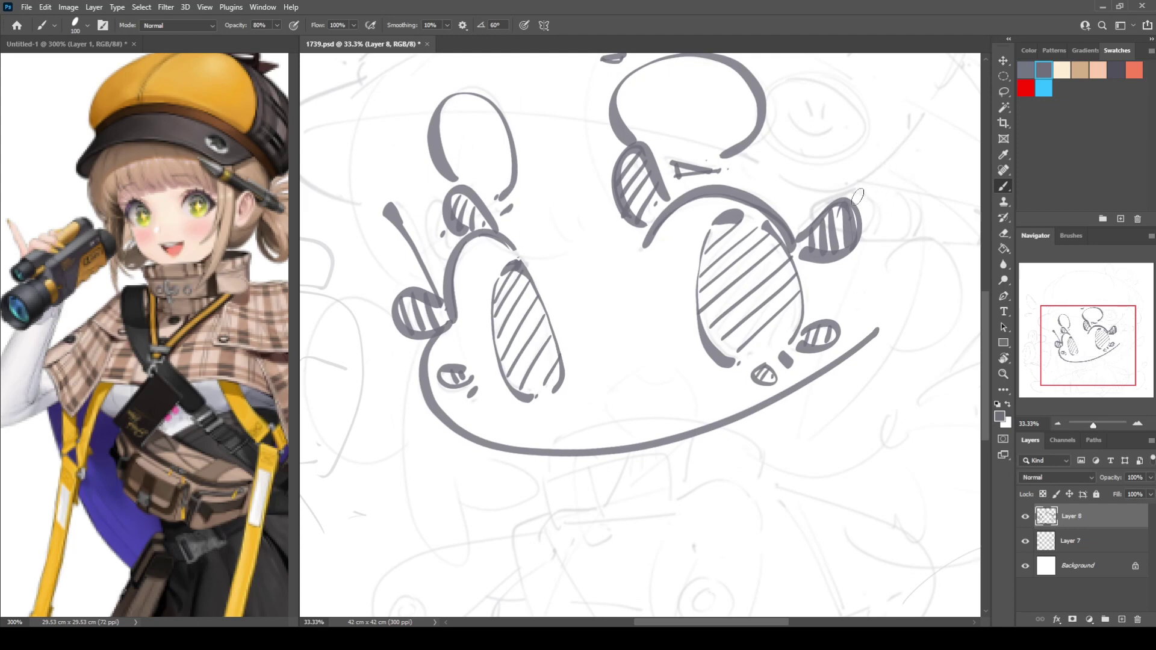
{"action": "key", "text": "ctrl+z"}
{"action": "mouse_move", "coordinate": [440, 335]}
{"action": "left_mouse_down"}
{"action": "mouse_move", "coordinate": [509, 449]}
{"action": "mouse_move", "coordinate": [855, 335]}
{"action": "left_mouse_up"}
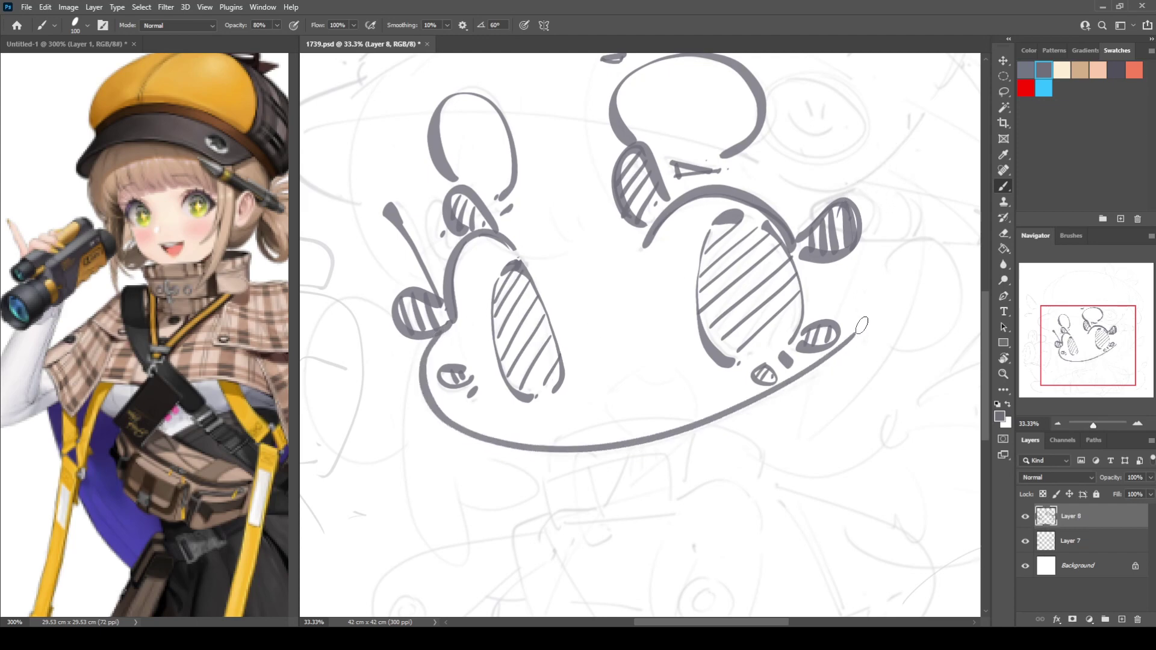
Draw the open mouth above the jawline with a curved upper lip and two slanted sides, discarding a first pointed shape
{"action": "key", "text": "ctrl+shift+h"}
{"action": "key", "text": "shift+h"}
{"action": "key", "text": "ctrl+plus"}
{"action": "left_click_drag", "start_coordinate": [625, 491], "coordinate": [668, 497]}
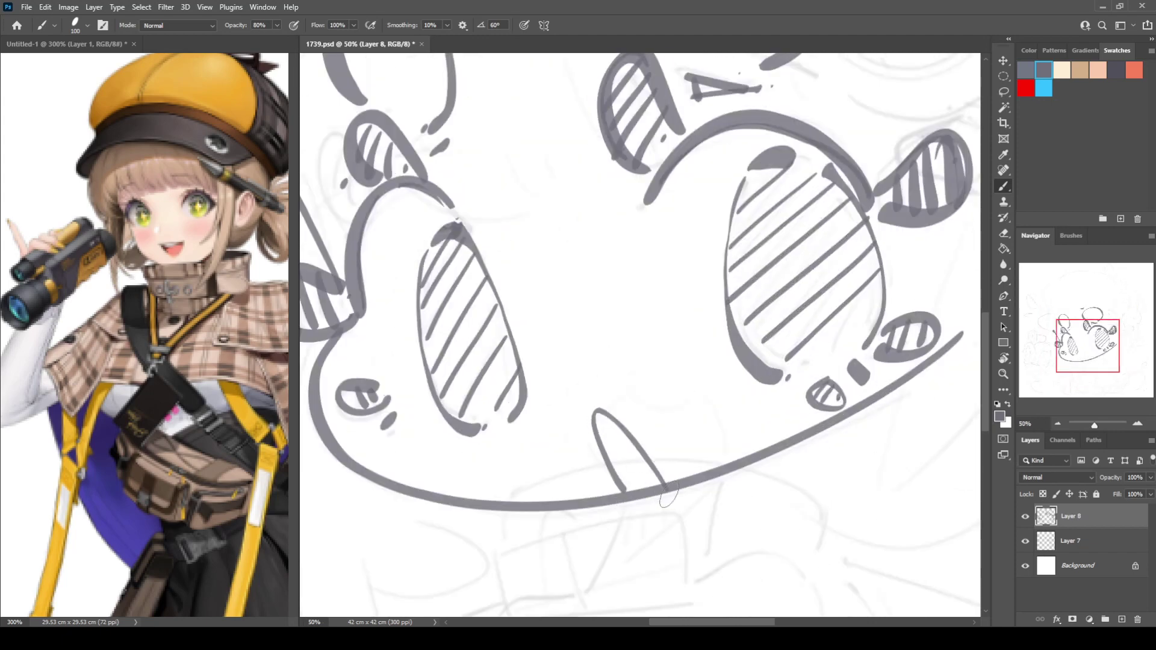
{"action": "key", "text": "ctrl+z"}
{"action": "mouse_move", "coordinate": [586, 429]}
{"action": "left_mouse_down"}
{"action": "mouse_move", "coordinate": [600, 463]}
{"action": "mouse_move", "coordinate": [630, 393]}
{"action": "mouse_move", "coordinate": [686, 399]}
{"action": "mouse_move", "coordinate": [717, 461]}
{"action": "left_mouse_up"}
{"action": "mouse_move", "coordinate": [631, 448]}
{"action": "left_mouse_down"}
{"action": "mouse_move", "coordinate": [605, 360]}
{"action": "mouse_move", "coordinate": [582, 457]}
{"action": "mouse_move", "coordinate": [607, 541]}
{"action": "left_mouse_up"}
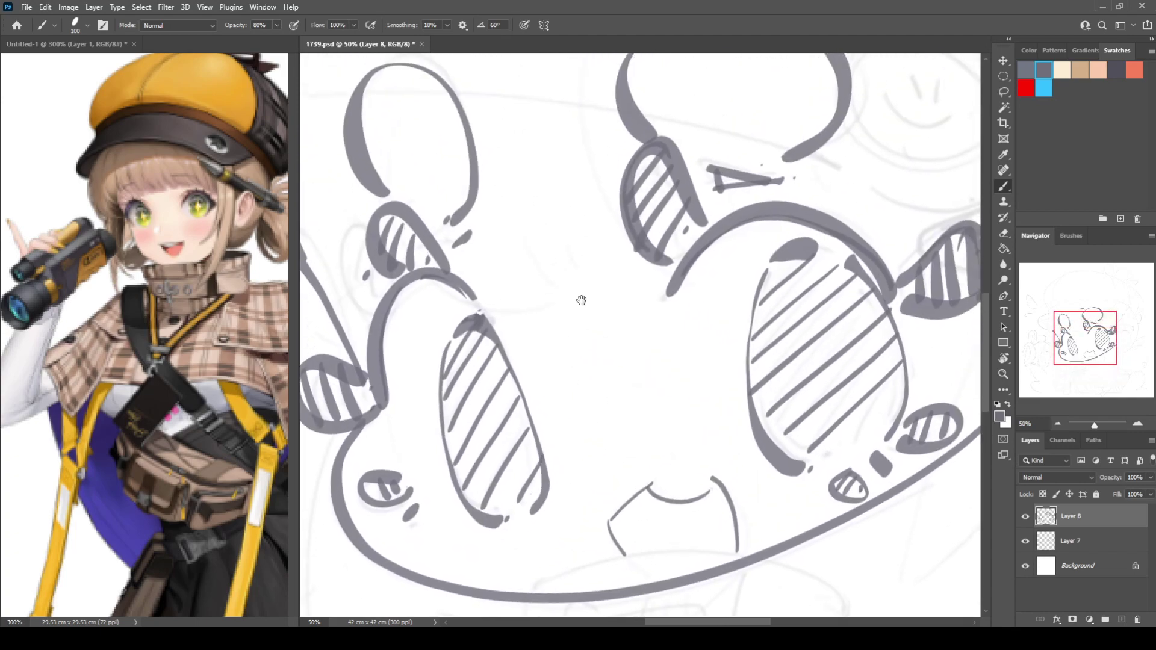
Draw thin curved bangs strands across the forehead over both eyes, with small accent marks beside the larger eye
{"action": "left_click_drag", "start_coordinate": [582, 300], "coordinate": [657, 415]}
{"action": "mouse_move", "coordinate": [596, 271]}
{"action": "left_mouse_down"}
{"action": "mouse_move", "coordinate": [640, 424]}
{"action": "mouse_move", "coordinate": [638, 230]}
{"action": "left_mouse_up"}
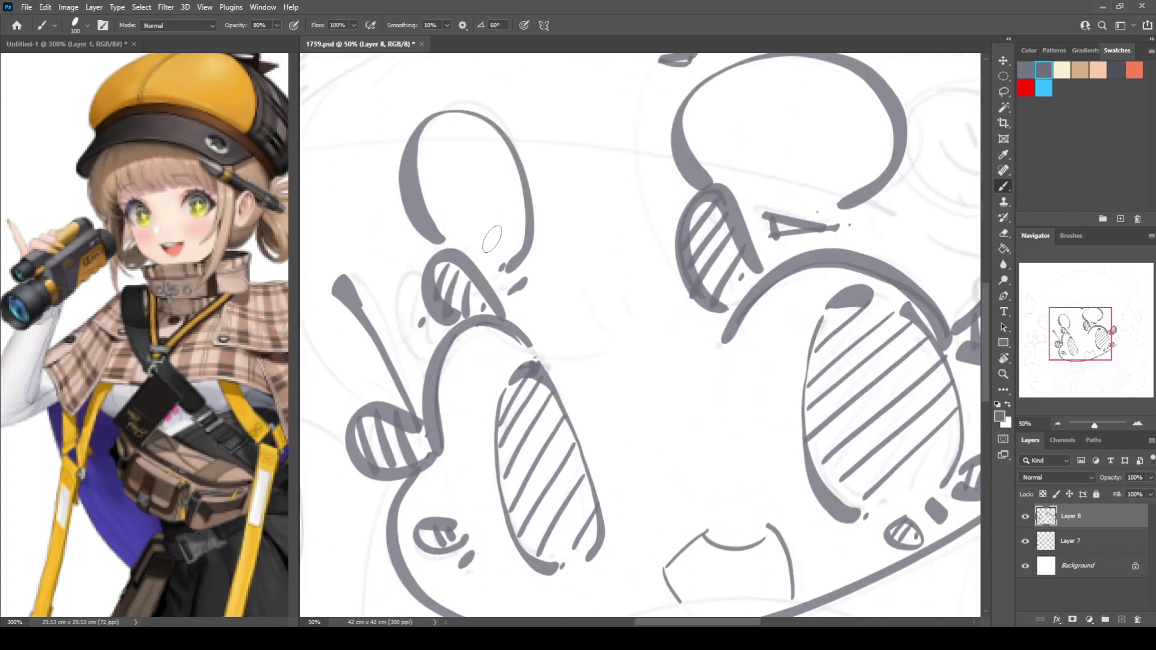
{"action": "mouse_move", "coordinate": [406, 109]}
{"action": "left_mouse_down"}
{"action": "mouse_move", "coordinate": [388, 192]}
{"action": "mouse_move", "coordinate": [496, 344]}
{"action": "mouse_move", "coordinate": [604, 356]}
{"action": "left_mouse_up"}
{"action": "left_click_drag", "start_coordinate": [557, 258], "coordinate": [605, 337]}
{"action": "mouse_move", "coordinate": [599, 295]}
{"action": "left_mouse_down"}
{"action": "mouse_move", "coordinate": [663, 348]}
{"action": "mouse_move", "coordinate": [729, 325]}
{"action": "left_mouse_up"}
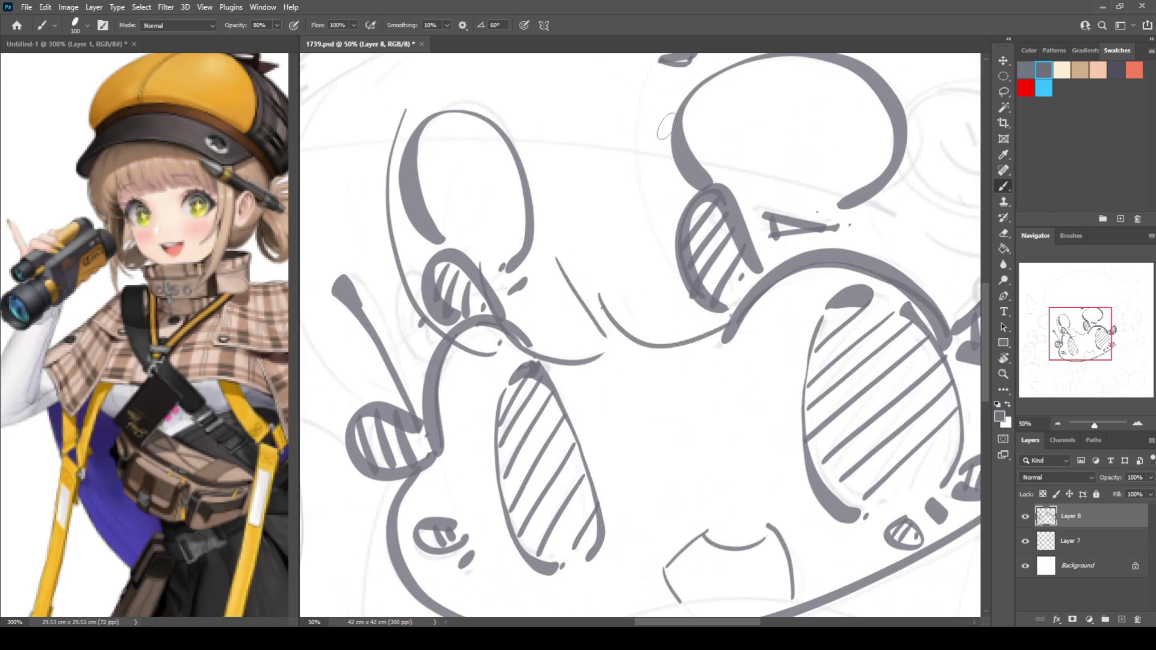
{"action": "left_click_drag", "start_coordinate": [653, 83], "coordinate": [747, 292]}
{"action": "left_click_drag", "start_coordinate": [756, 218], "coordinate": [536, 282]}
{"action": "left_click_drag", "start_coordinate": [503, 211], "coordinate": [688, 333]}
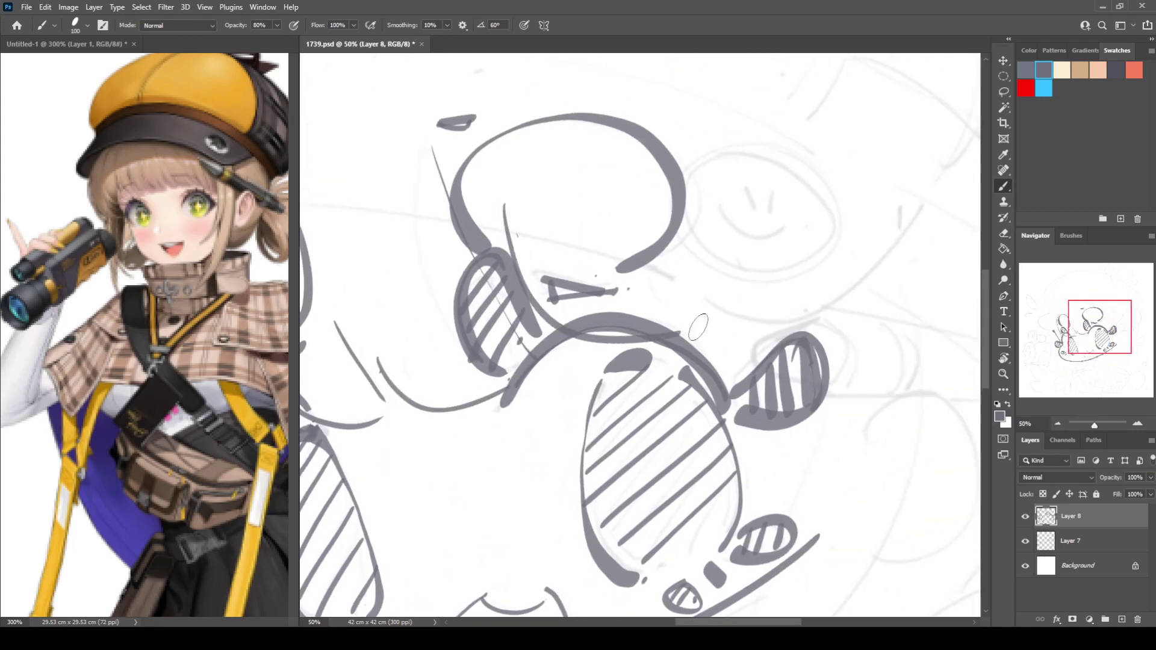
{"action": "left_click_drag", "start_coordinate": [675, 273], "coordinate": [679, 286]}
{"action": "left_click", "coordinate": [691, 307]}
{"action": "mouse_move", "coordinate": [773, 322]}
{"action": "left_mouse_down"}
{"action": "mouse_move", "coordinate": [557, 274]}
{"action": "mouse_move", "coordinate": [601, 290]}
{"action": "mouse_move", "coordinate": [669, 288]}
{"action": "mouse_move", "coordinate": [675, 313]}
{"action": "mouse_move", "coordinate": [637, 325]}
{"action": "left_mouse_up"}
{"action": "key", "text": "e"}
{"action": "key", "text": "b"}
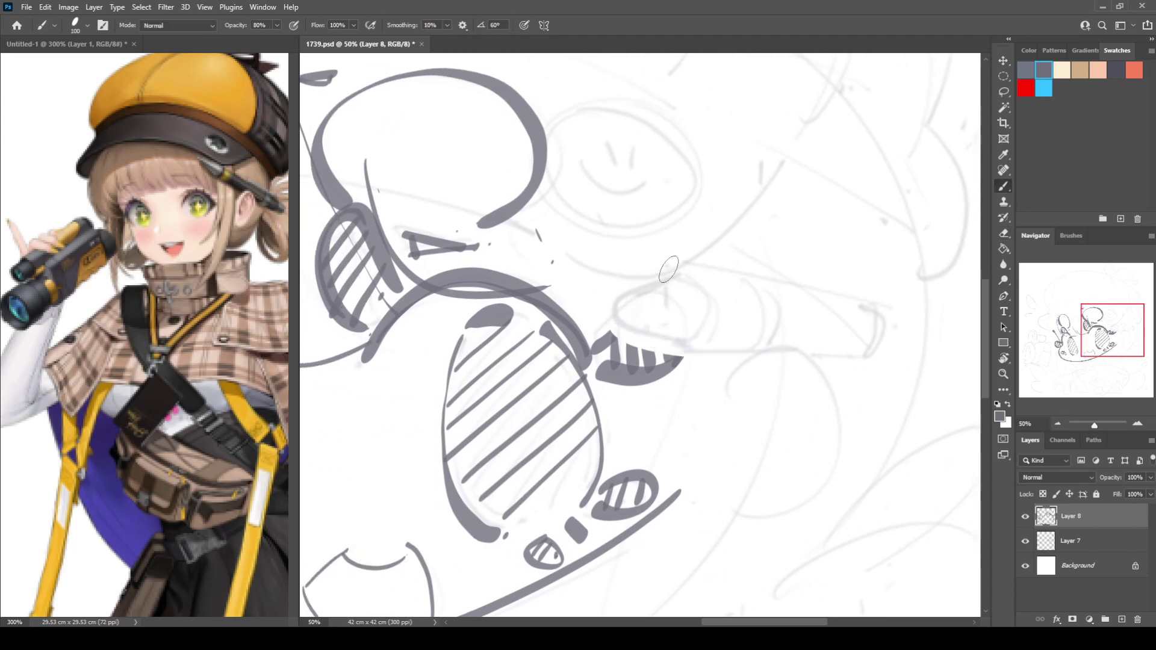
{"action": "mouse_move", "coordinate": [683, 266]}
{"action": "left_mouse_down"}
{"action": "mouse_move", "coordinate": [633, 296]}
{"action": "mouse_move", "coordinate": [697, 342]}
{"action": "left_mouse_up"}
{"action": "key", "text": "ctrl+z"}
{"action": "left_click_drag", "start_coordinate": [684, 266], "coordinate": [691, 327]}
{"action": "key", "text": "ctrl+z"}
{"action": "key", "text": "ctrl+z"}
{"action": "key", "text": "ctrl+z"}
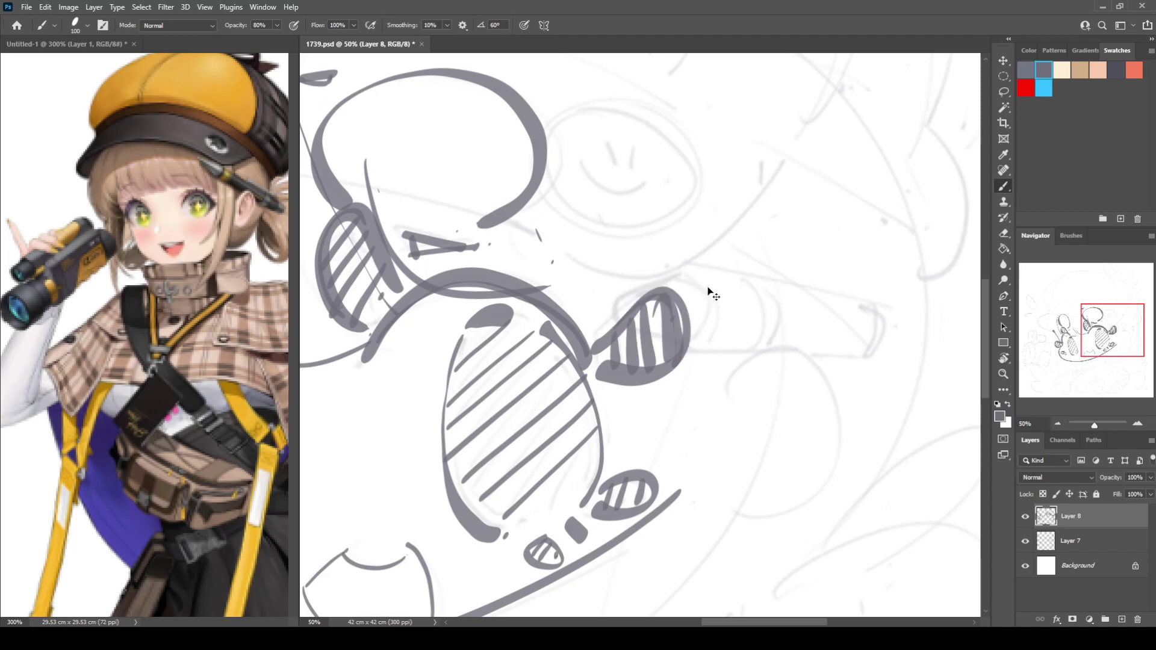
Draw the slanted pen tube beside the larger eye with a rounded upper end and curved lower tip, undoing stray lines
{"action": "left_click_drag", "start_coordinate": [784, 308], "coordinate": [708, 285]}
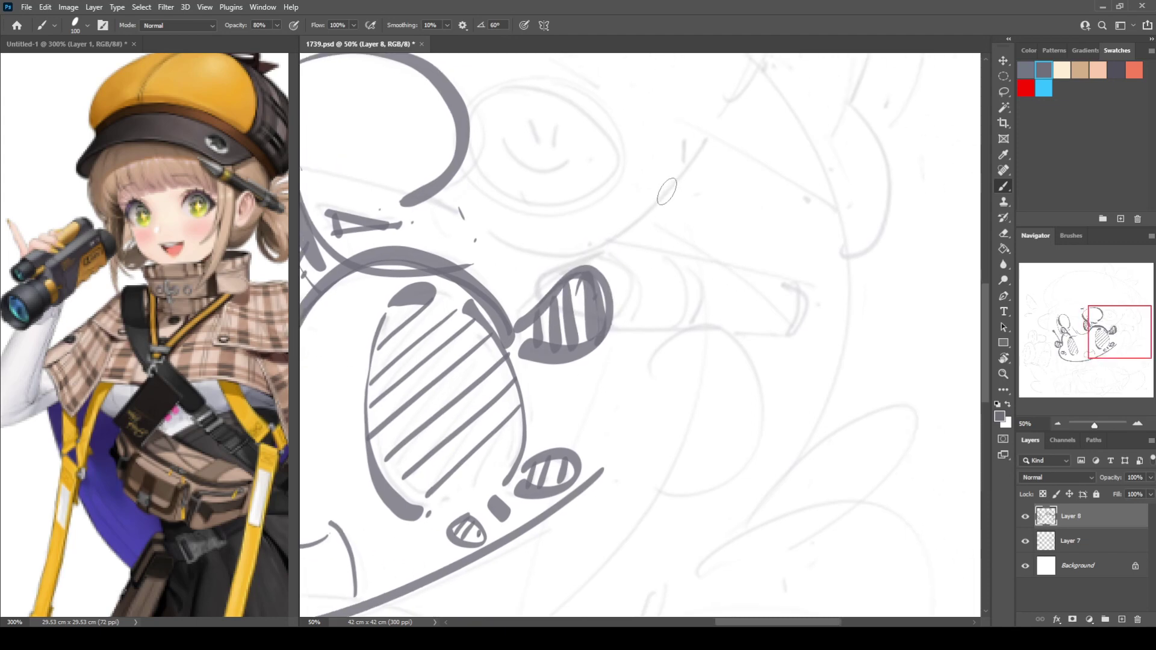
{"action": "mouse_move", "coordinate": [666, 173]}
{"action": "left_mouse_down"}
{"action": "mouse_move", "coordinate": [655, 255]}
{"action": "mouse_move", "coordinate": [699, 294]}
{"action": "left_mouse_up"}
{"action": "key", "text": "ctrl+z"}
{"action": "left_click_drag", "start_coordinate": [625, 208], "coordinate": [710, 322]}
{"action": "key", "text": "ctrl+z"}
{"action": "left_click_drag", "start_coordinate": [619, 235], "coordinate": [697, 306]}
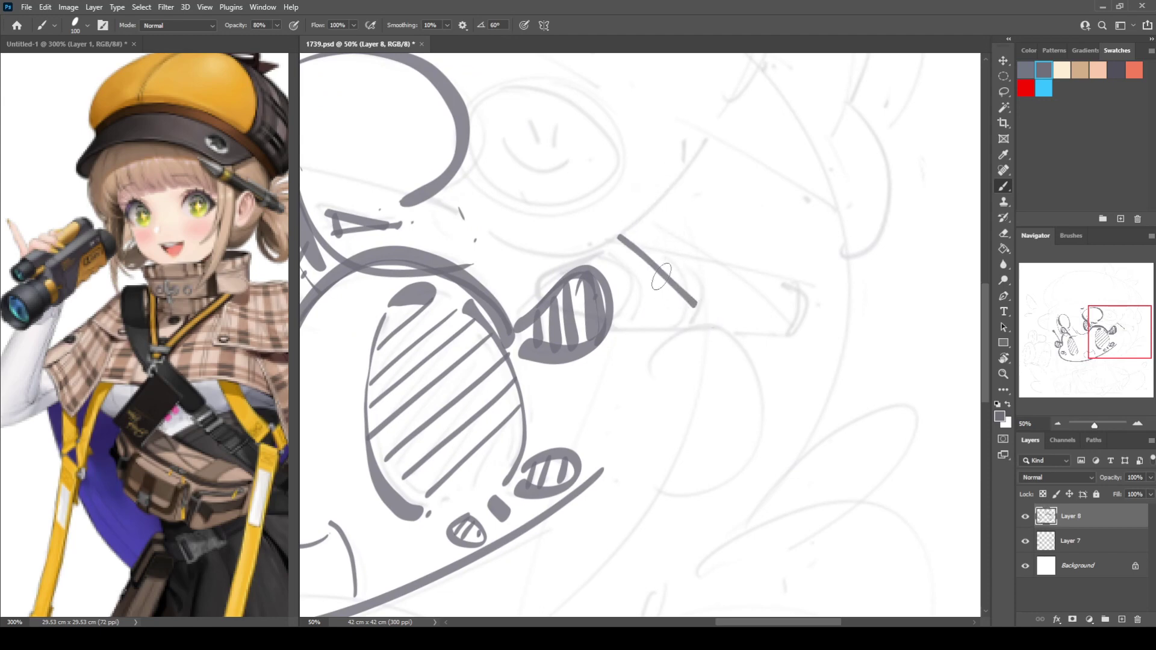
{"action": "key", "text": "ctrl+z"}
{"action": "left_click_drag", "start_coordinate": [638, 252], "coordinate": [800, 414]}
{"action": "mouse_move", "coordinate": [638, 252]}
{"action": "left_mouse_down"}
{"action": "mouse_move", "coordinate": [663, 183]}
{"action": "mouse_move", "coordinate": [696, 194]}
{"action": "mouse_move", "coordinate": [789, 349]}
{"action": "left_mouse_up"}
{"action": "key", "text": "e"}
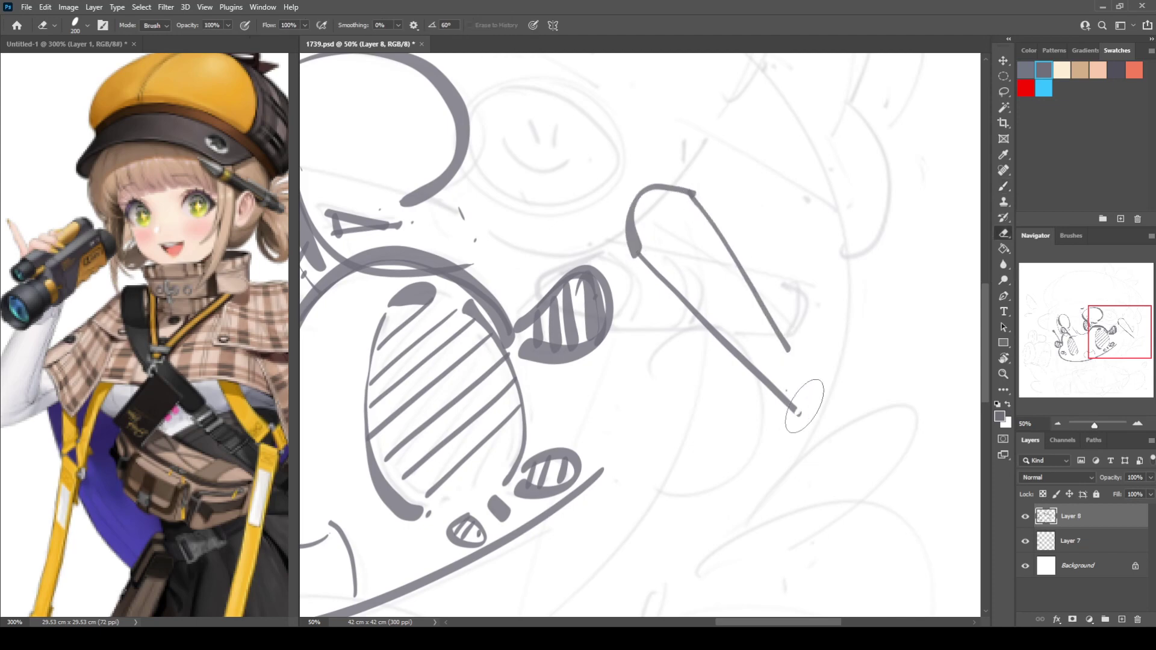
{"action": "mouse_move", "coordinate": [808, 401]}
{"action": "left_mouse_down"}
{"action": "mouse_move", "coordinate": [785, 398]}
{"action": "mouse_move", "coordinate": [802, 370]}
{"action": "left_mouse_up"}
{"action": "key", "text": "b"}
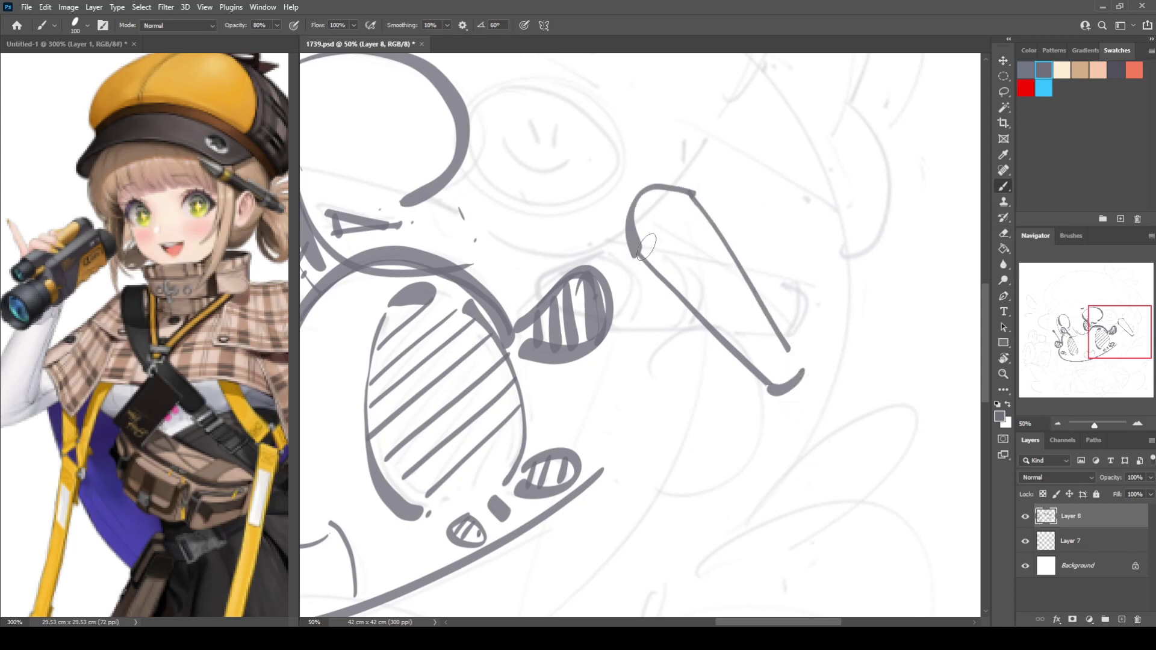
Add a small hatched cap and curved rim to the pen's upper end and two curved bands across its middle
{"action": "mouse_move", "coordinate": [641, 254]}
{"action": "left_mouse_down"}
{"action": "mouse_move", "coordinate": [694, 212]}
{"action": "mouse_move", "coordinate": [664, 197]}
{"action": "left_mouse_up"}
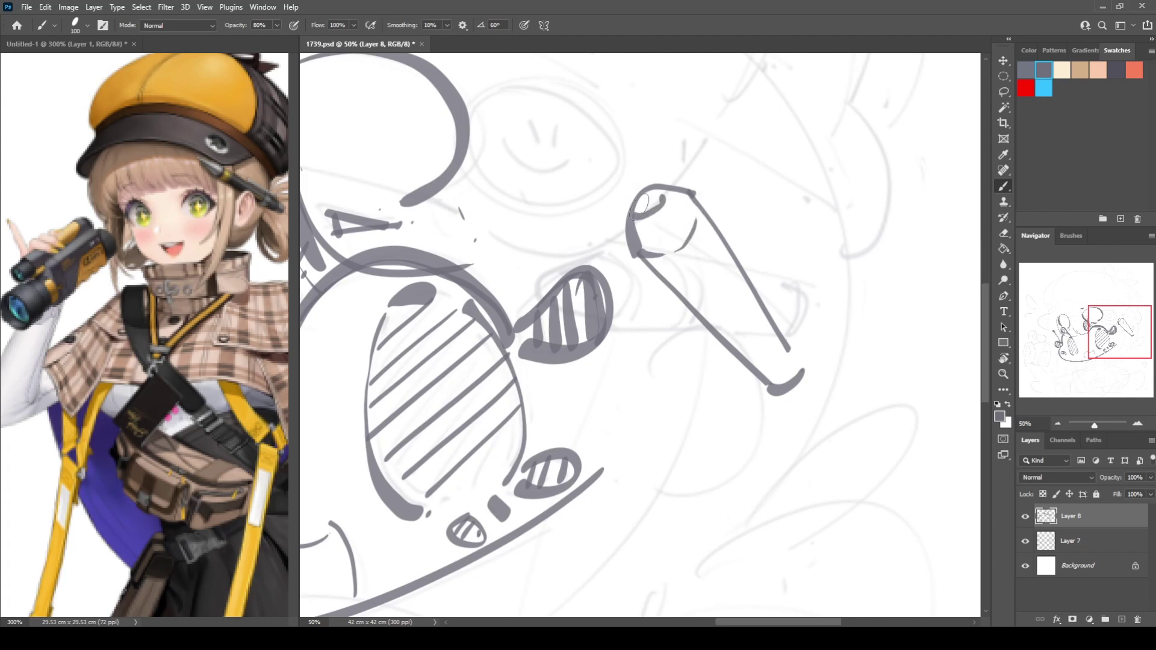
{"action": "left_click_drag", "start_coordinate": [691, 304], "coordinate": [736, 270]}
{"action": "left_click_drag", "start_coordinate": [699, 304], "coordinate": [731, 276]}
Erase part of the pen's lower edge and draw the rounded ear curve beneath it, redoing the curve once
{"action": "key", "text": "e"}
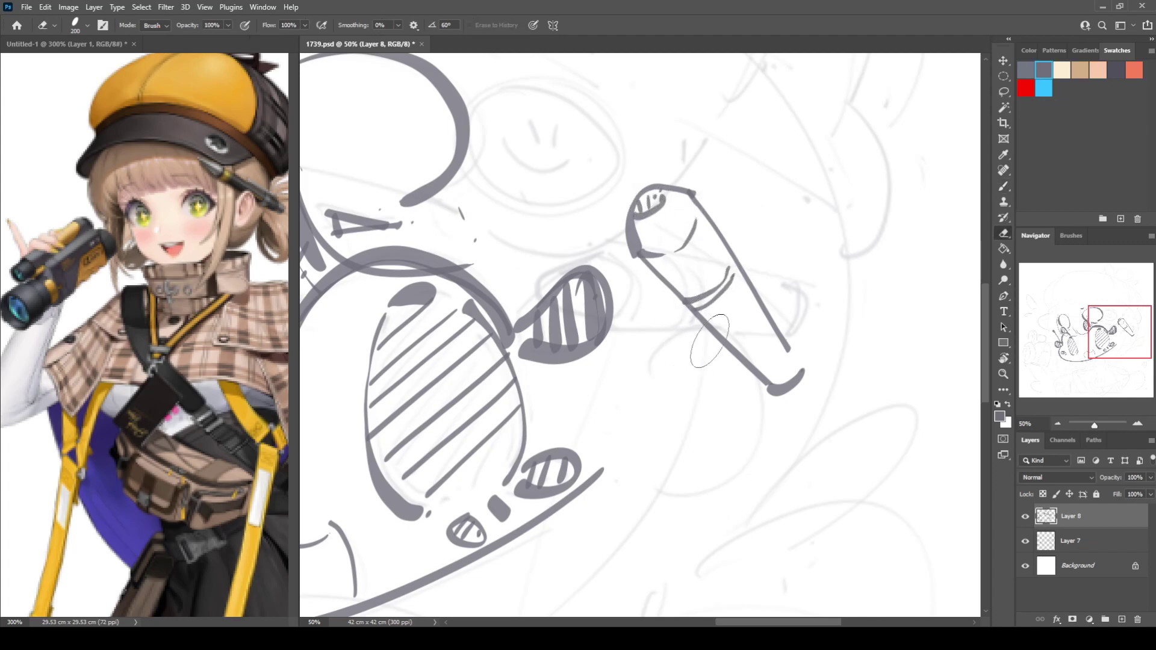
{"action": "left_click_drag", "start_coordinate": [717, 335], "coordinate": [749, 391]}
{"action": "key", "text": "b"}
{"action": "mouse_move", "coordinate": [657, 366]}
{"action": "left_mouse_down"}
{"action": "mouse_move", "coordinate": [725, 477]}
{"action": "mouse_move", "coordinate": [656, 470]}
{"action": "left_mouse_up"}
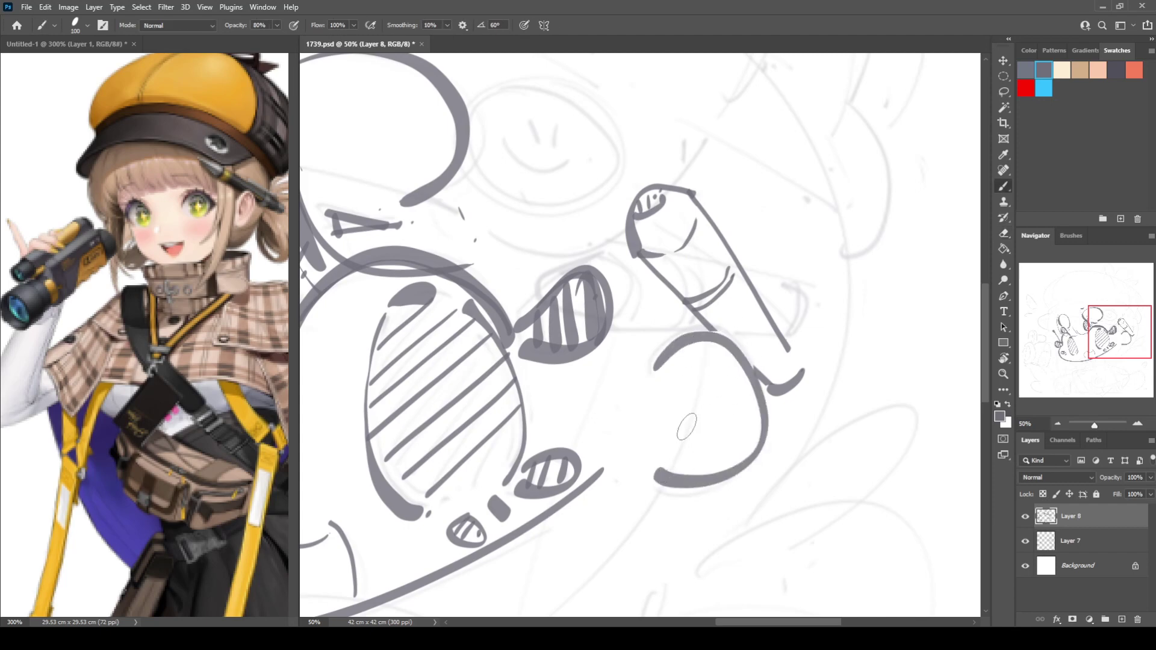
{"action": "key", "text": "ctrl+z"}
{"action": "mouse_move", "coordinate": [659, 372]}
{"action": "left_mouse_down"}
{"action": "mouse_move", "coordinate": [676, 478]}
{"action": "mouse_move", "coordinate": [665, 471]}
{"action": "left_mouse_up"}
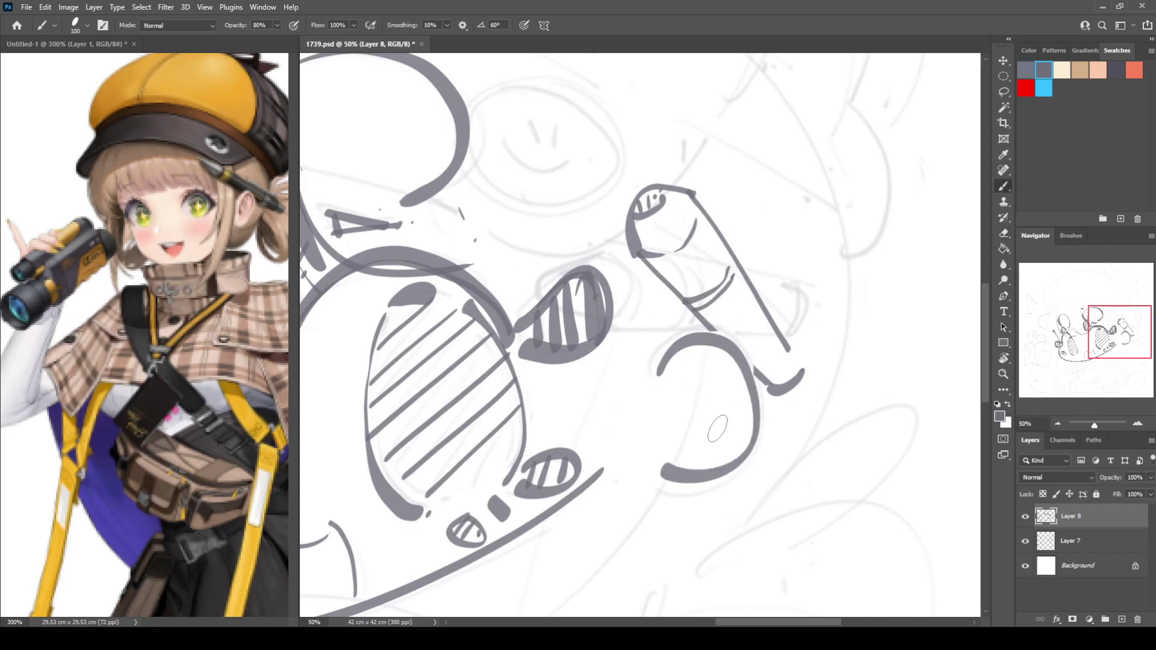
{"action": "mouse_move", "coordinate": [731, 329]}
{"action": "left_mouse_down"}
{"action": "mouse_move", "coordinate": [758, 318]}
{"action": "mouse_move", "coordinate": [780, 379]}
{"action": "left_mouse_up"}
Draw the long pointed hair lock on the smaller eye's side and a rounded strand beside it, redoing a stroke once
{"action": "left_click_drag", "start_coordinate": [713, 265], "coordinate": [856, 215]}
{"action": "left_click_drag", "start_coordinate": [564, 305], "coordinate": [823, 245]}
{"action": "mouse_move", "coordinate": [501, 349]}
{"action": "left_mouse_down"}
{"action": "mouse_move", "coordinate": [620, 345]}
{"action": "mouse_move", "coordinate": [609, 448]}
{"action": "left_mouse_up"}
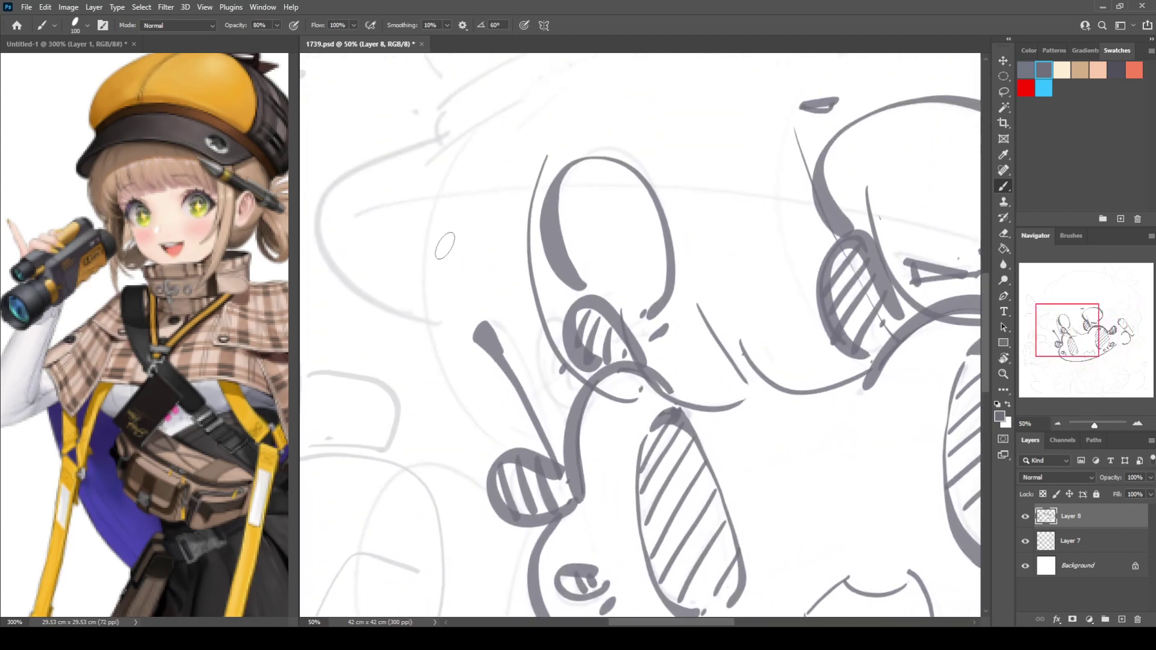
{"action": "mouse_move", "coordinate": [457, 182]}
{"action": "left_mouse_down"}
{"action": "mouse_move", "coordinate": [427, 227]}
{"action": "mouse_move", "coordinate": [518, 438]}
{"action": "mouse_move", "coordinate": [503, 282]}
{"action": "mouse_move", "coordinate": [540, 389]}
{"action": "mouse_move", "coordinate": [569, 383]}
{"action": "mouse_move", "coordinate": [606, 132]}
{"action": "left_mouse_up"}
{"action": "mouse_move", "coordinate": [586, 282]}
{"action": "left_mouse_down"}
{"action": "mouse_move", "coordinate": [562, 212]}
{"action": "mouse_move", "coordinate": [629, 417]}
{"action": "left_mouse_up"}
{"action": "key", "text": "ctrl+z"}
{"action": "mouse_move", "coordinate": [561, 220]}
{"action": "left_mouse_down"}
{"action": "mouse_move", "coordinate": [533, 442]}
{"action": "mouse_move", "coordinate": [630, 417]}
{"action": "left_mouse_up"}
{"action": "left_click_drag", "start_coordinate": [644, 468], "coordinate": [684, 384]}
Erase the section of jawline below the mouth where the sketched collar overlaps the chin
{"action": "mouse_move", "coordinate": [759, 439]}
{"action": "left_mouse_down"}
{"action": "mouse_move", "coordinate": [546, 346]}
{"action": "mouse_move", "coordinate": [663, 316]}
{"action": "mouse_move", "coordinate": [783, 319]}
{"action": "left_mouse_up"}
{"action": "key", "text": "e"}
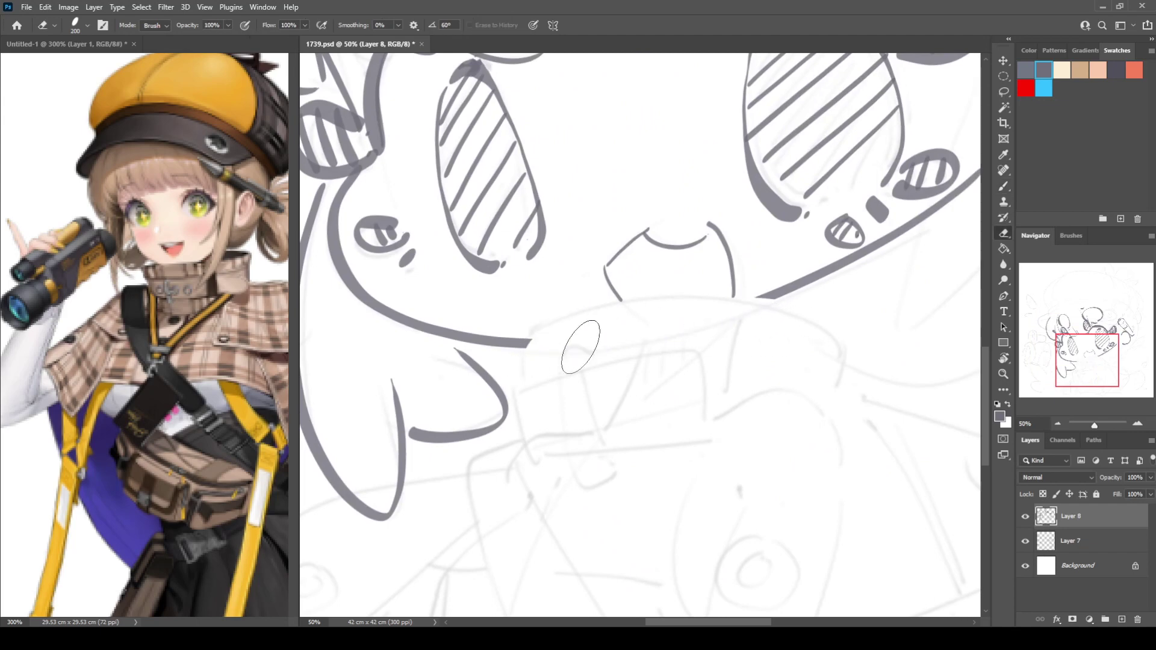
Draw the collar's curved upper rim below the mouth with its two side edges, redoing a stroke once
{"action": "key", "text": "b"}
{"action": "mouse_move", "coordinate": [527, 384]}
{"action": "left_mouse_down"}
{"action": "mouse_move", "coordinate": [531, 332]}
{"action": "mouse_move", "coordinate": [858, 336]}
{"action": "left_mouse_up"}
{"action": "key", "text": "ctrl+z"}
{"action": "left_click_drag", "start_coordinate": [741, 306], "coordinate": [843, 380]}
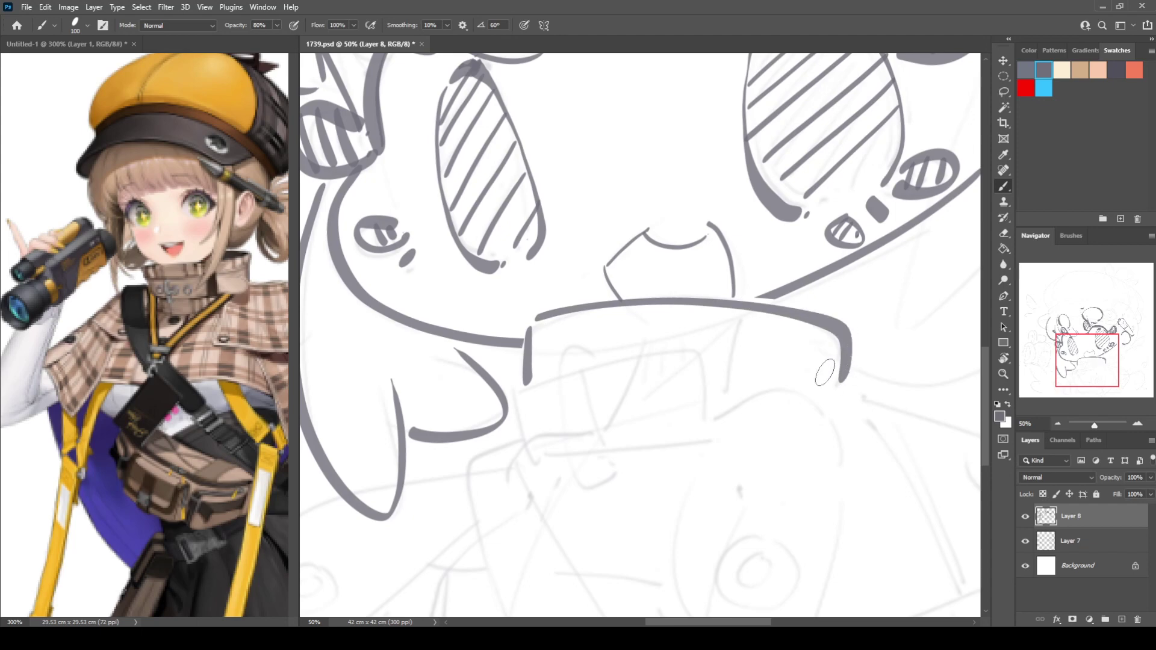
Draw the collar's buckle strap with a curved loop, a rectangular tab holding a ringed button, and a short strap end beside the loop
{"action": "mouse_move", "coordinate": [593, 357]}
{"action": "left_mouse_down"}
{"action": "mouse_move", "coordinate": [557, 439]}
{"action": "mouse_move", "coordinate": [612, 478]}
{"action": "left_mouse_up"}
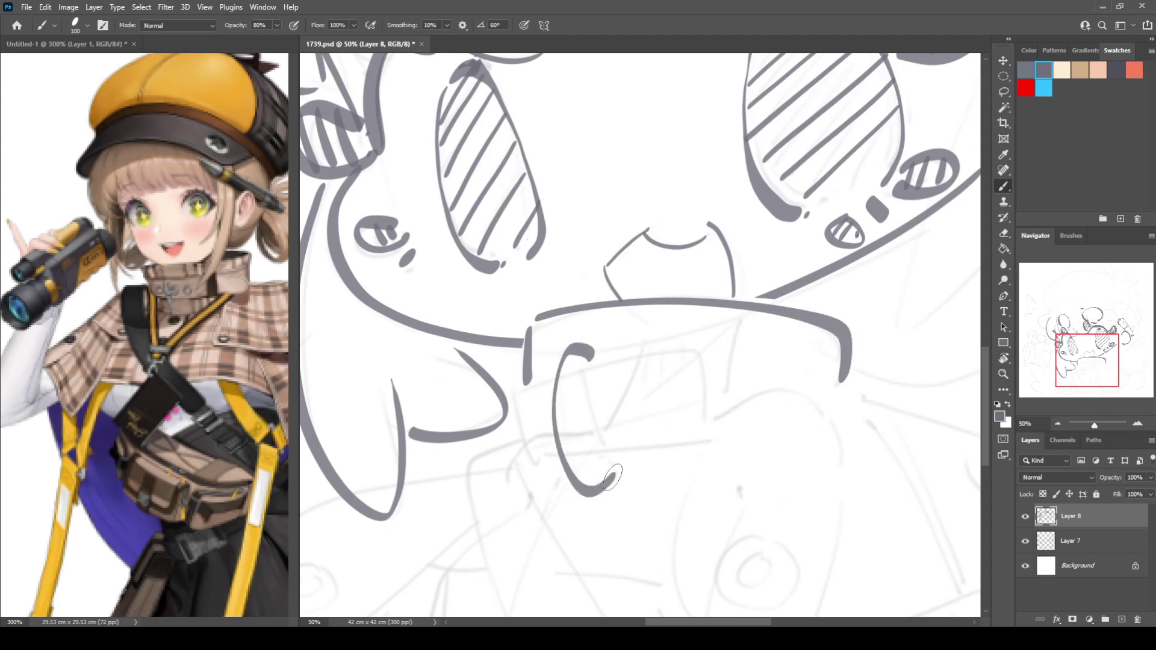
{"action": "left_click_drag", "start_coordinate": [580, 374], "coordinate": [605, 459]}
{"action": "mouse_move", "coordinate": [598, 371]}
{"action": "left_mouse_down"}
{"action": "mouse_move", "coordinate": [668, 342]}
{"action": "mouse_move", "coordinate": [723, 436]}
{"action": "left_mouse_up"}
{"action": "left_click_drag", "start_coordinate": [611, 446], "coordinate": [714, 444]}
{"action": "mouse_move", "coordinate": [541, 387]}
{"action": "left_mouse_down"}
{"action": "mouse_move", "coordinate": [519, 399]}
{"action": "mouse_move", "coordinate": [547, 458]}
{"action": "left_mouse_up"}
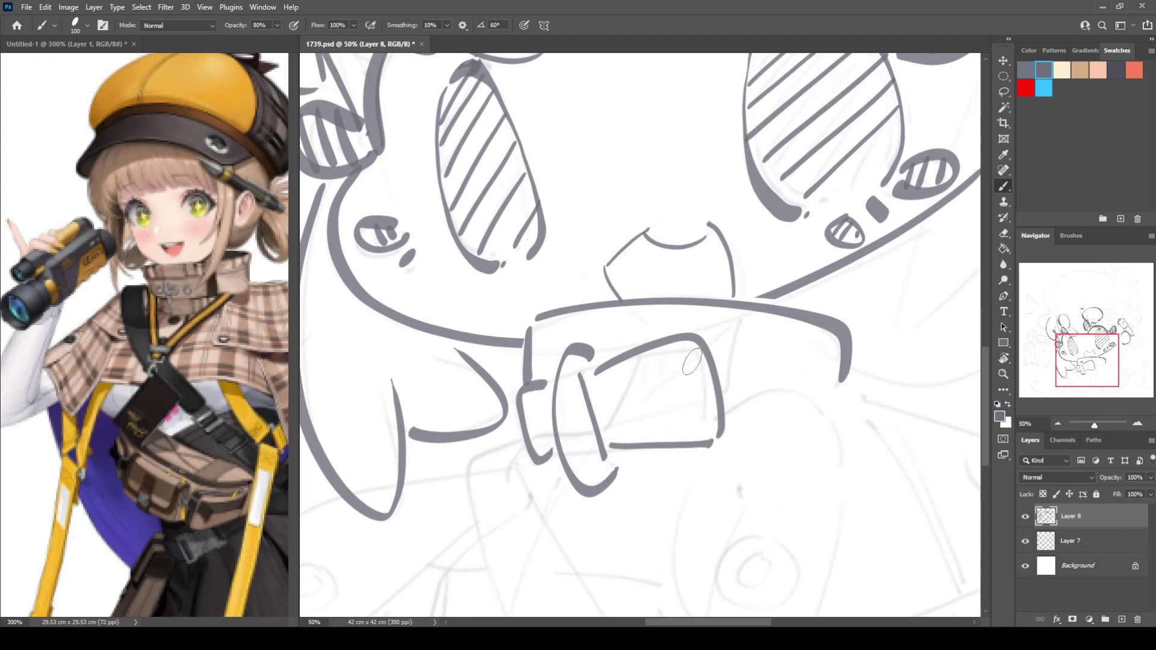
{"action": "left_click_drag", "start_coordinate": [697, 370], "coordinate": [716, 434]}
{"action": "mouse_move", "coordinate": [647, 368]}
{"action": "left_mouse_down"}
{"action": "mouse_move", "coordinate": [656, 362]}
{"action": "mouse_move", "coordinate": [662, 416]}
{"action": "left_mouse_up"}
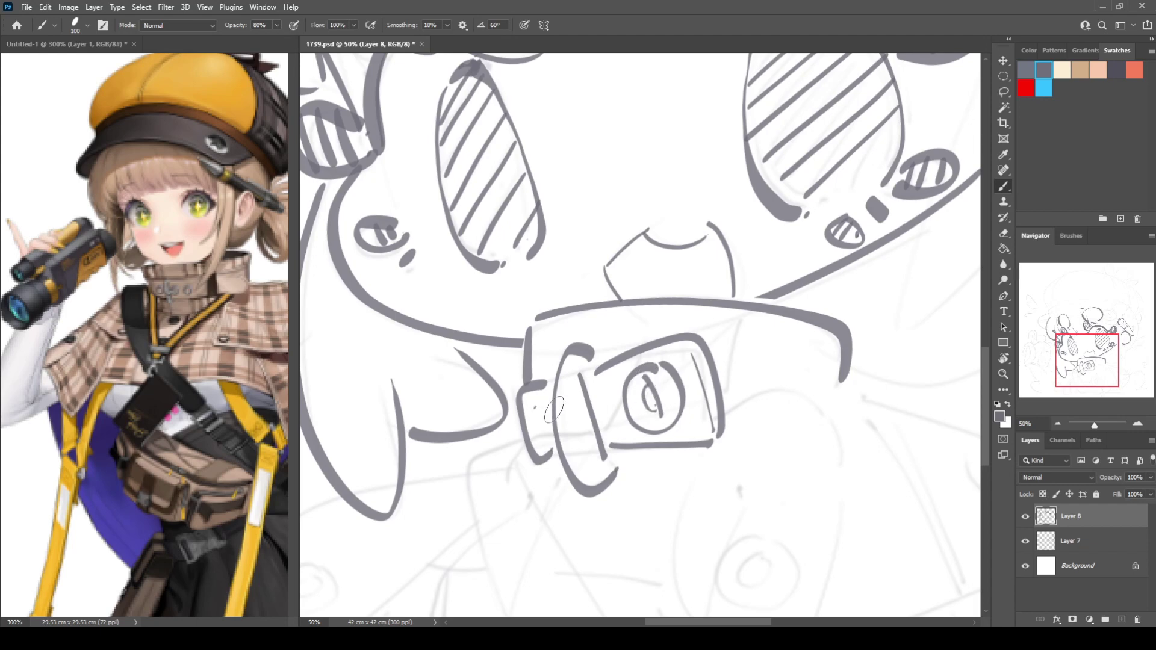
Outline the cape flap on the bigger eye's side with its rounded shoulder and lower hem, and add a ringed button
{"action": "mouse_move", "coordinate": [777, 406]}
{"action": "left_mouse_down"}
{"action": "mouse_move", "coordinate": [619, 275]}
{"action": "mouse_move", "coordinate": [681, 289]}
{"action": "left_mouse_up"}
{"action": "mouse_move", "coordinate": [536, 350]}
{"action": "left_mouse_down"}
{"action": "mouse_move", "coordinate": [512, 434]}
{"action": "mouse_move", "coordinate": [628, 501]}
{"action": "mouse_move", "coordinate": [885, 443]}
{"action": "left_mouse_up"}
{"action": "mouse_move", "coordinate": [683, 259]}
{"action": "left_mouse_down"}
{"action": "mouse_move", "coordinate": [920, 330]}
{"action": "mouse_move", "coordinate": [880, 504]}
{"action": "mouse_move", "coordinate": [849, 530]}
{"action": "left_mouse_up"}
{"action": "mouse_move", "coordinate": [604, 381]}
{"action": "left_mouse_down"}
{"action": "mouse_move", "coordinate": [629, 440]}
{"action": "mouse_move", "coordinate": [620, 381]}
{"action": "left_mouse_up"}
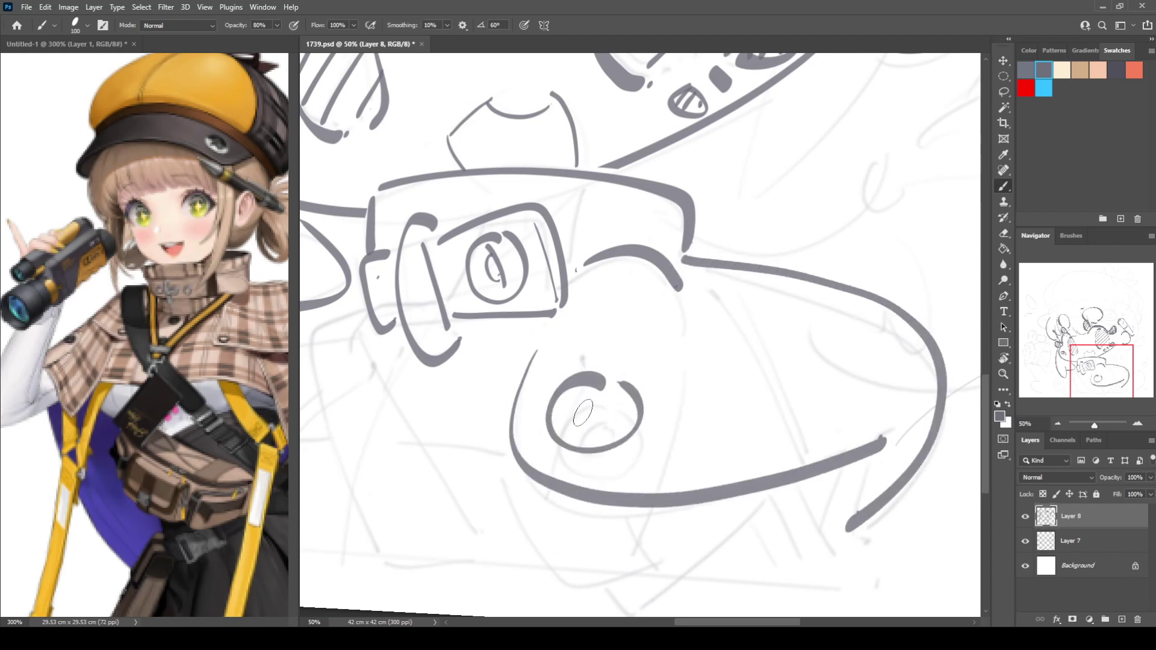
{"action": "left_click_drag", "start_coordinate": [569, 409], "coordinate": [607, 408]}
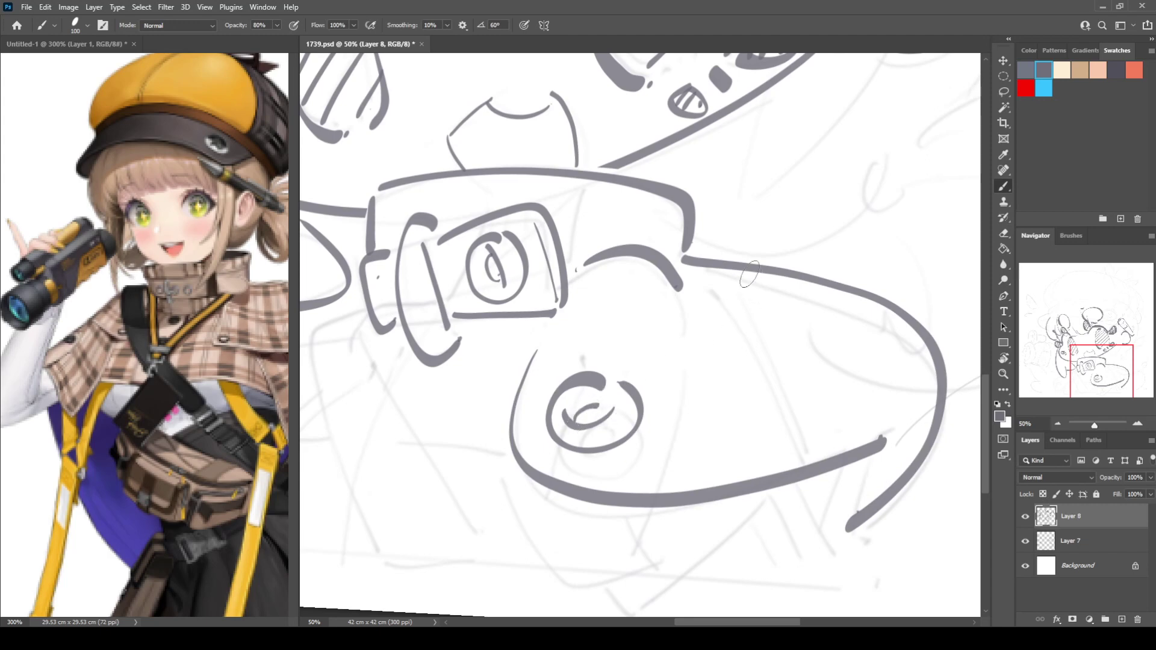
Draw a slanted double line down the cape flap, and a long slanted strap below the collar buckle with short dashes on both sides
{"action": "mouse_move", "coordinate": [700, 275]}
{"action": "left_mouse_down"}
{"action": "mouse_move", "coordinate": [806, 455]}
{"action": "mouse_move", "coordinate": [790, 394]}
{"action": "mouse_move", "coordinate": [813, 445]}
{"action": "mouse_move", "coordinate": [848, 417]}
{"action": "mouse_move", "coordinate": [909, 519]}
{"action": "left_mouse_up"}
{"action": "left_click_drag", "start_coordinate": [515, 360], "coordinate": [572, 369]}
{"action": "mouse_move", "coordinate": [490, 261]}
{"action": "left_mouse_down"}
{"action": "mouse_move", "coordinate": [444, 315]}
{"action": "mouse_move", "coordinate": [499, 495]}
{"action": "mouse_move", "coordinate": [537, 543]}
{"action": "mouse_move", "coordinate": [643, 515]}
{"action": "left_mouse_up"}
{"action": "left_click_drag", "start_coordinate": [490, 294], "coordinate": [642, 498]}
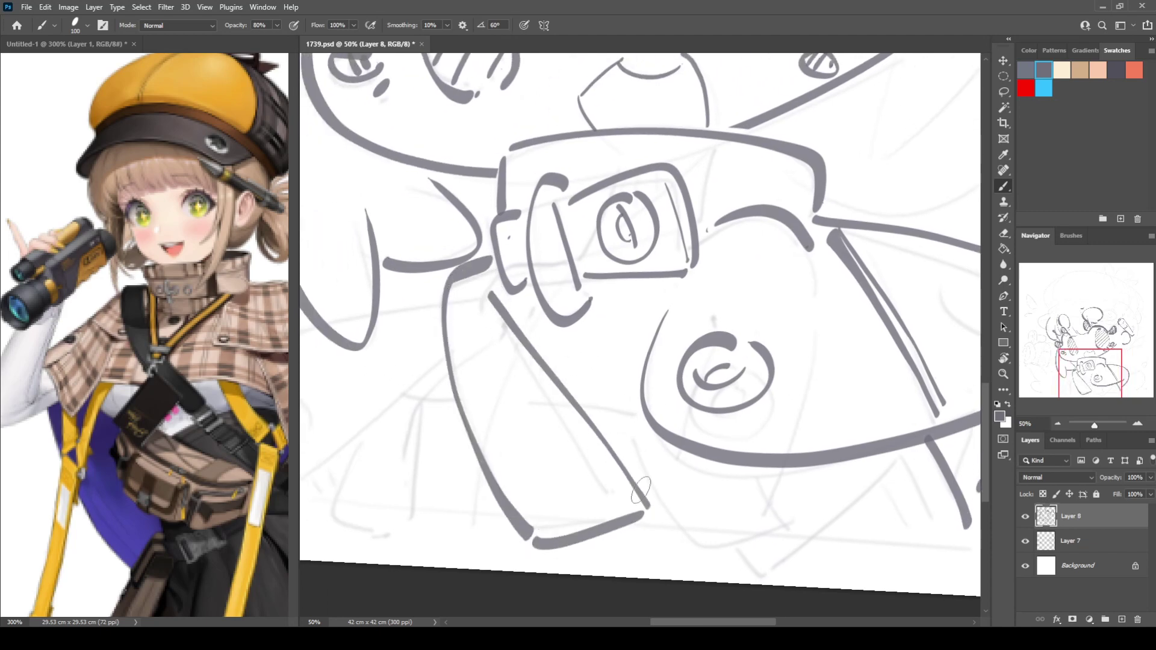
{"action": "left_click_drag", "start_coordinate": [403, 401], "coordinate": [438, 399]}
{"action": "left_click_drag", "start_coordinate": [580, 405], "coordinate": [633, 411]}
Outline the pointed cape flap on the smaller eye's side, adding a ringed button and a short line under the collar
{"action": "left_click_drag", "start_coordinate": [512, 399], "coordinate": [665, 398]}
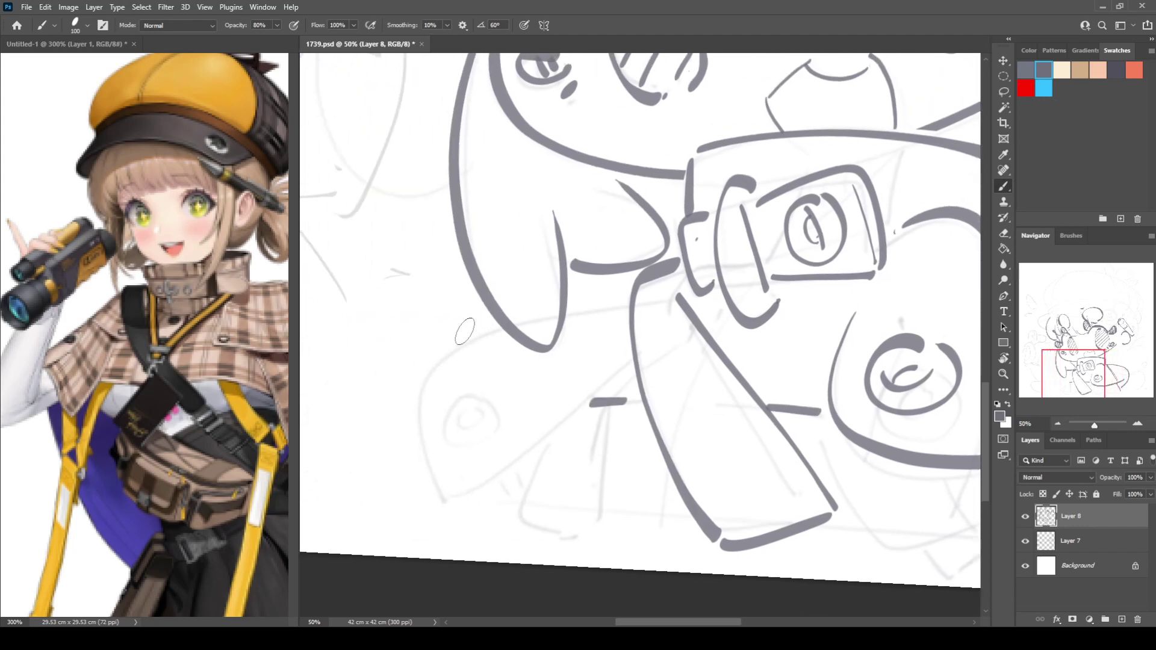
{"action": "mouse_move", "coordinate": [495, 326]}
{"action": "left_mouse_down"}
{"action": "mouse_move", "coordinate": [401, 415]}
{"action": "mouse_move", "coordinate": [443, 512]}
{"action": "mouse_move", "coordinate": [491, 493]}
{"action": "mouse_move", "coordinate": [605, 390]}
{"action": "mouse_move", "coordinate": [626, 352]}
{"action": "left_mouse_up"}
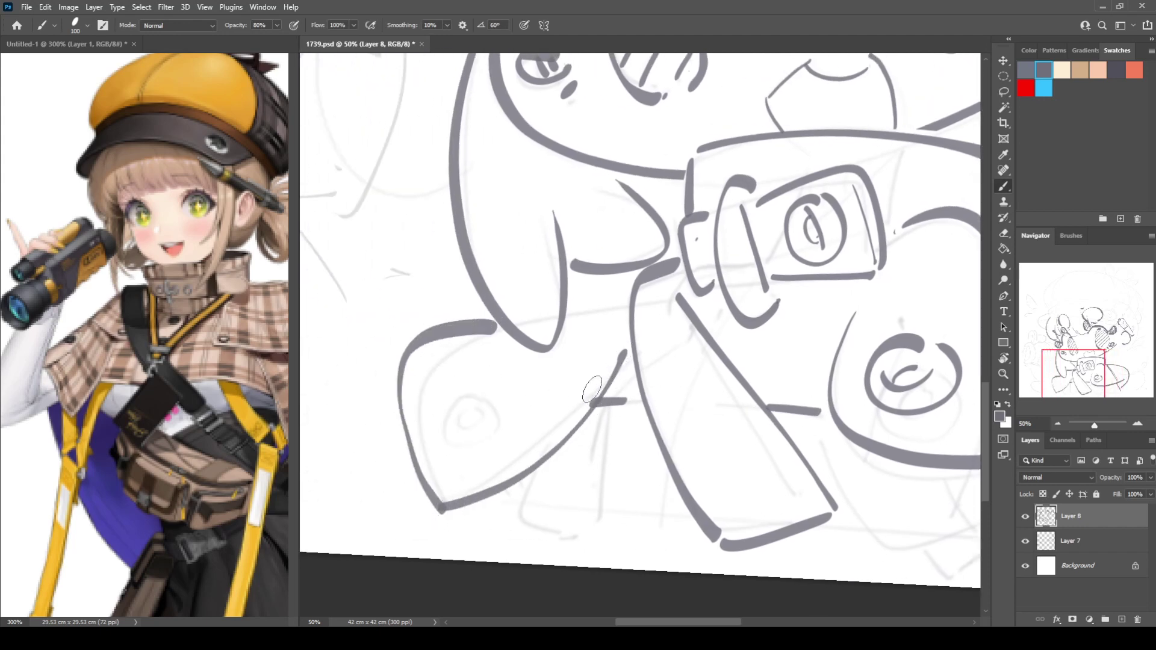
{"action": "left_click_drag", "start_coordinate": [572, 309], "coordinate": [624, 295]}
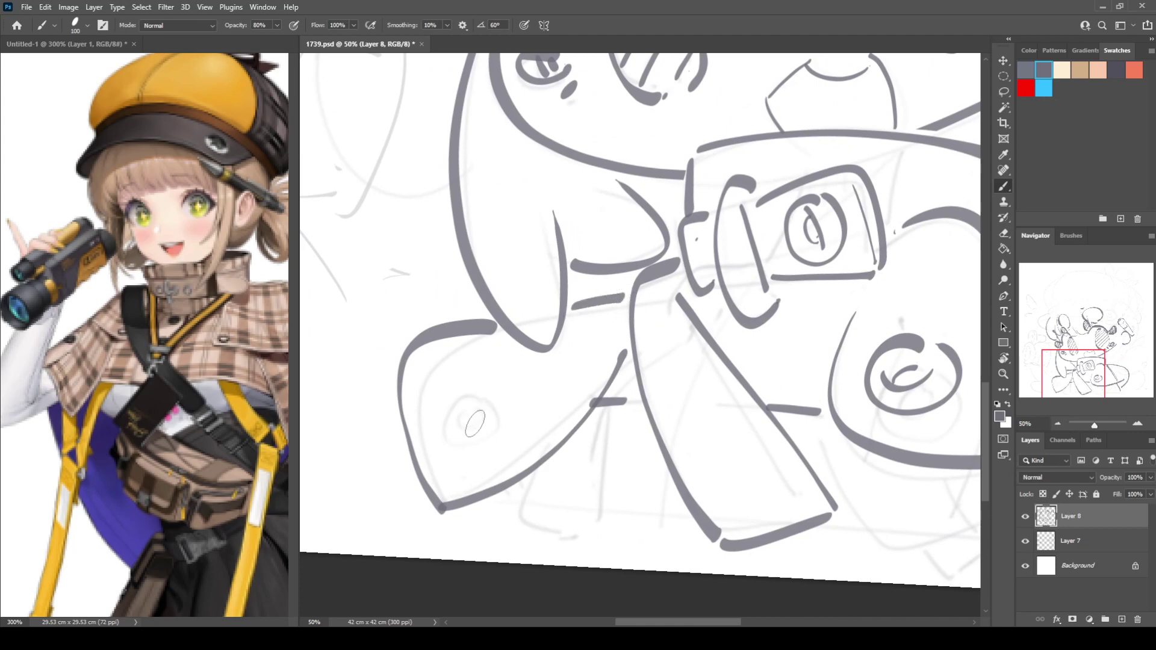
{"action": "mouse_move", "coordinate": [474, 411]}
{"action": "left_mouse_down"}
{"action": "mouse_move", "coordinate": [440, 438]}
{"action": "mouse_move", "coordinate": [503, 435]}
{"action": "mouse_move", "coordinate": [453, 459]}
{"action": "left_mouse_up"}
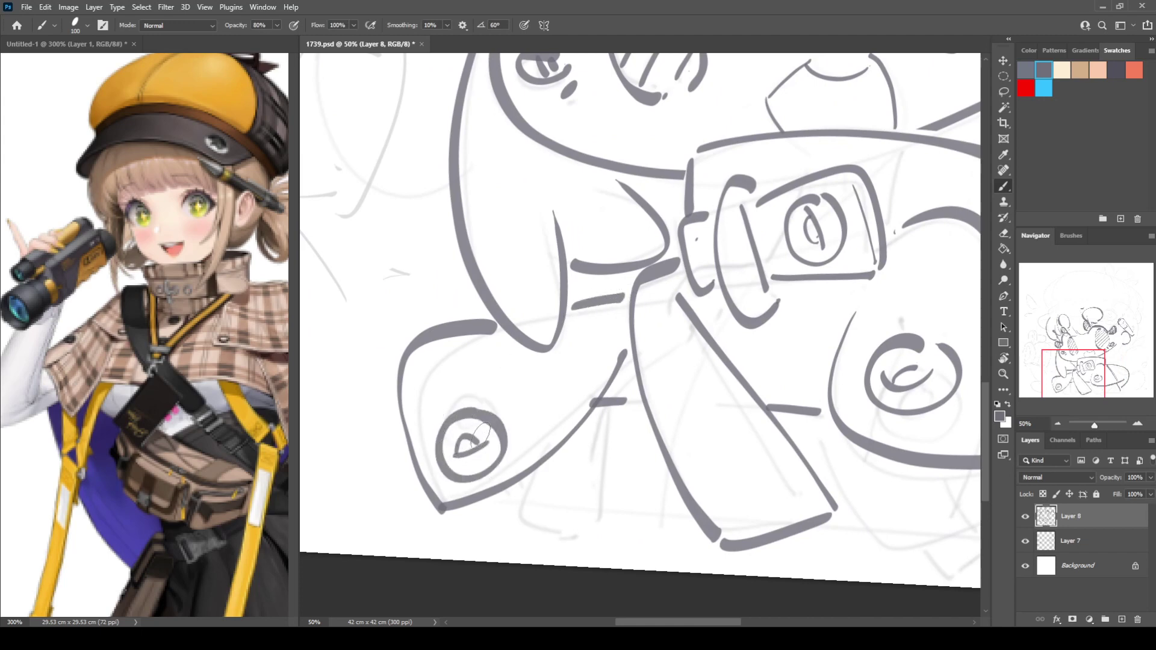
Draw the clothing edges below both cape flaps, including the rounded strap end under the larger flap's hem
{"action": "mouse_move", "coordinate": [522, 476]}
{"action": "left_mouse_down"}
{"action": "mouse_move", "coordinate": [514, 504]}
{"action": "mouse_move", "coordinate": [594, 538]}
{"action": "left_mouse_up"}
{"action": "left_click_drag", "start_coordinate": [602, 417], "coordinate": [600, 519]}
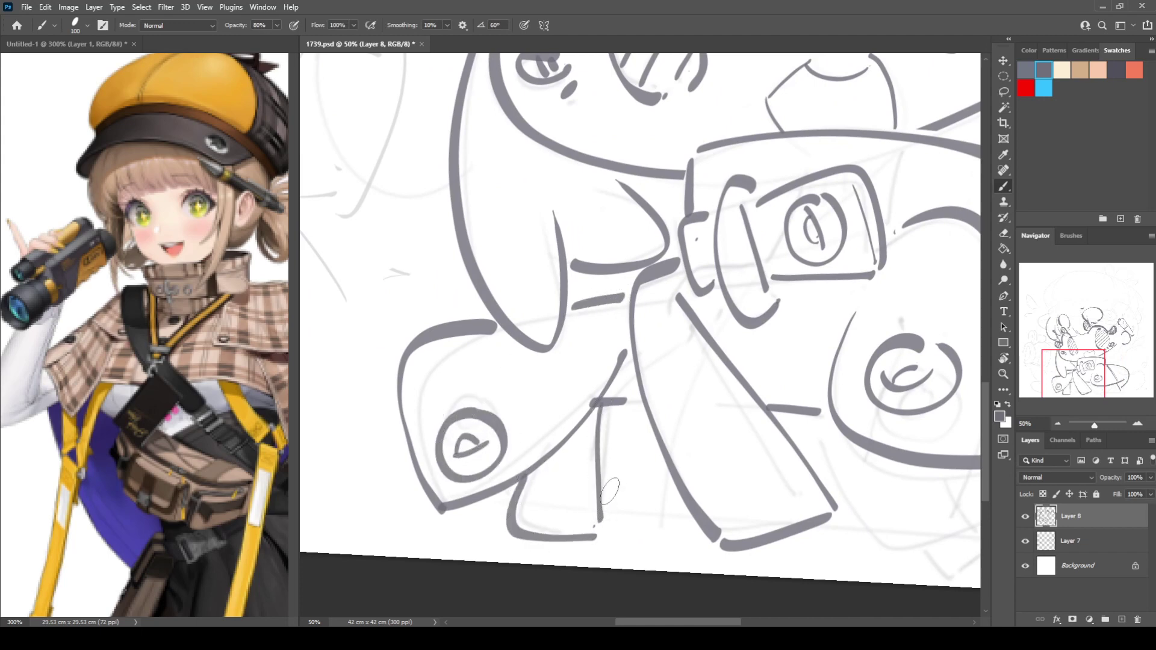
{"action": "mouse_move", "coordinate": [794, 444]}
{"action": "left_mouse_down"}
{"action": "mouse_move", "coordinate": [517, 395]}
{"action": "mouse_move", "coordinate": [693, 476]}
{"action": "left_mouse_up"}
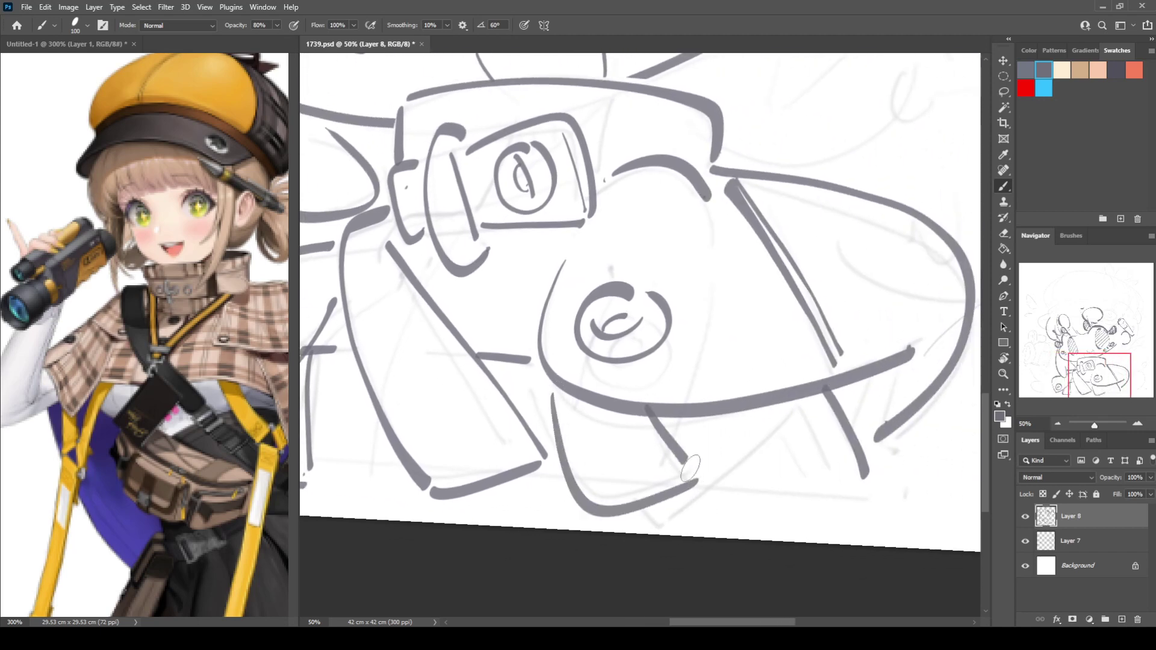
Draw a diagonal strap from the cape's shoulder corner to below the collar buckle, and erase the lines overlapping its upper end
{"action": "key", "text": "r"}
{"action": "mouse_move", "coordinate": [708, 306]}
{"action": "left_mouse_down"}
{"action": "mouse_move", "coordinate": [740, 304]}
{"action": "mouse_move", "coordinate": [505, 355]}
{"action": "left_mouse_up"}
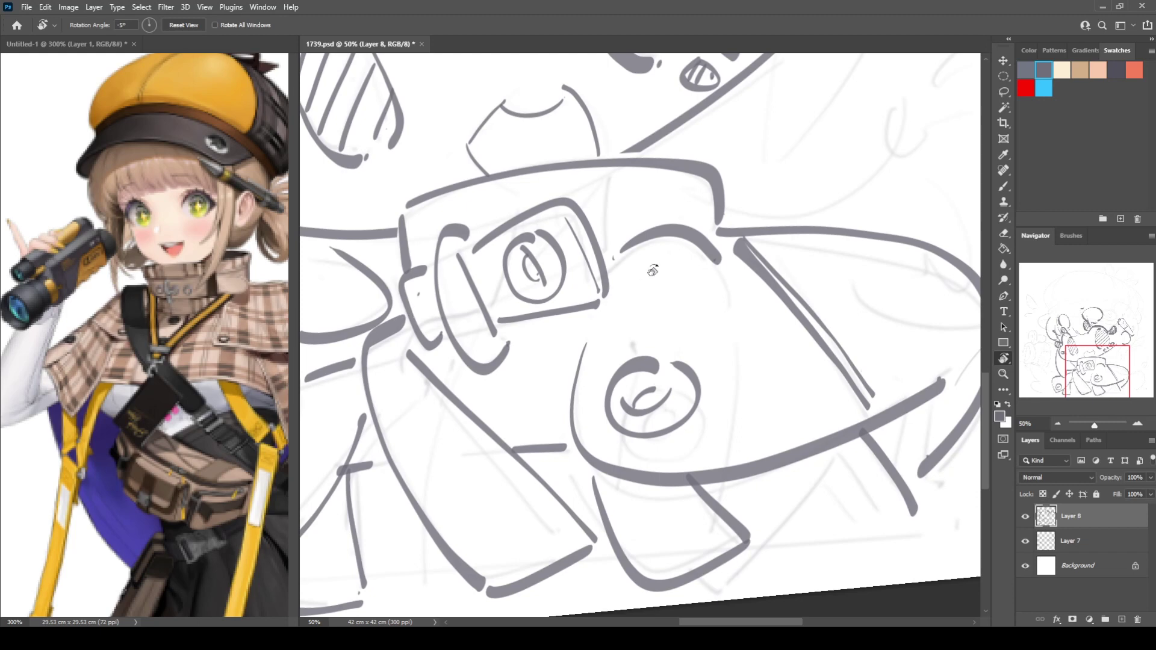
{"action": "key", "text": "b"}
{"action": "mouse_move", "coordinate": [720, 226]}
{"action": "left_mouse_down"}
{"action": "mouse_move", "coordinate": [522, 369]}
{"action": "mouse_move", "coordinate": [542, 411]}
{"action": "mouse_move", "coordinate": [754, 230]}
{"action": "mouse_move", "coordinate": [722, 212]}
{"action": "left_mouse_up"}
{"action": "key", "text": "e"}
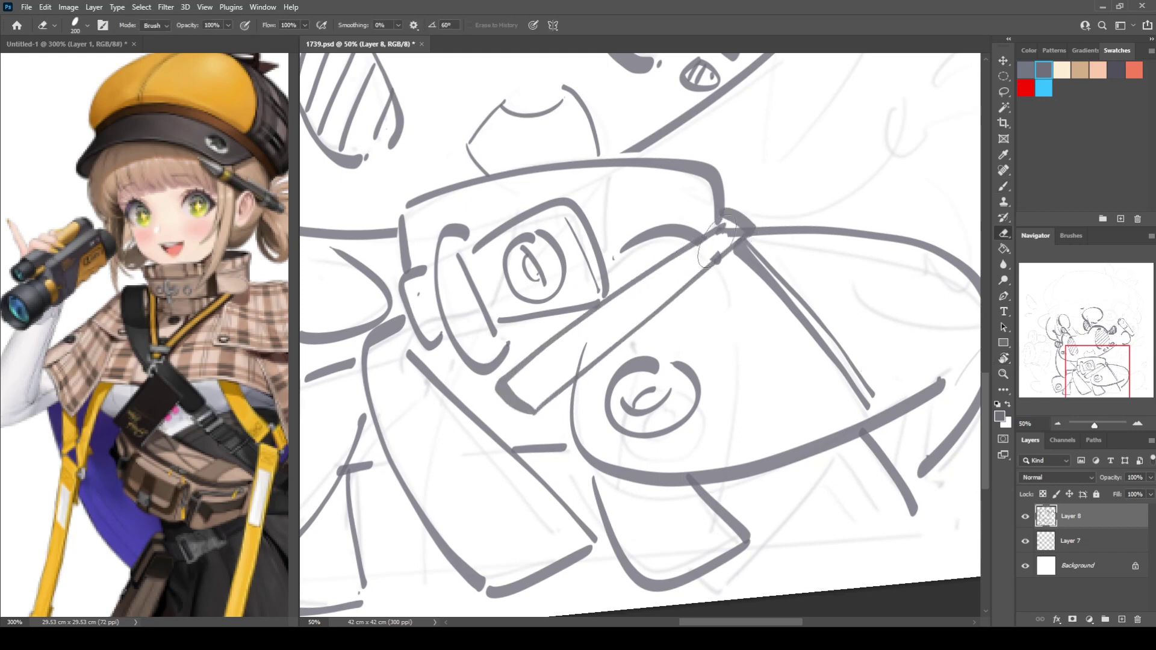
{"action": "left_click_drag", "start_coordinate": [572, 359], "coordinate": [595, 340]}
Draw the torso's bottom edge under the larger cape flap and fill the area with crossing slanted lines
{"action": "left_click_drag", "start_coordinate": [836, 380], "coordinate": [703, 359]}
{"action": "key", "text": "b"}
{"action": "left_click_drag", "start_coordinate": [617, 527], "coordinate": [764, 509]}
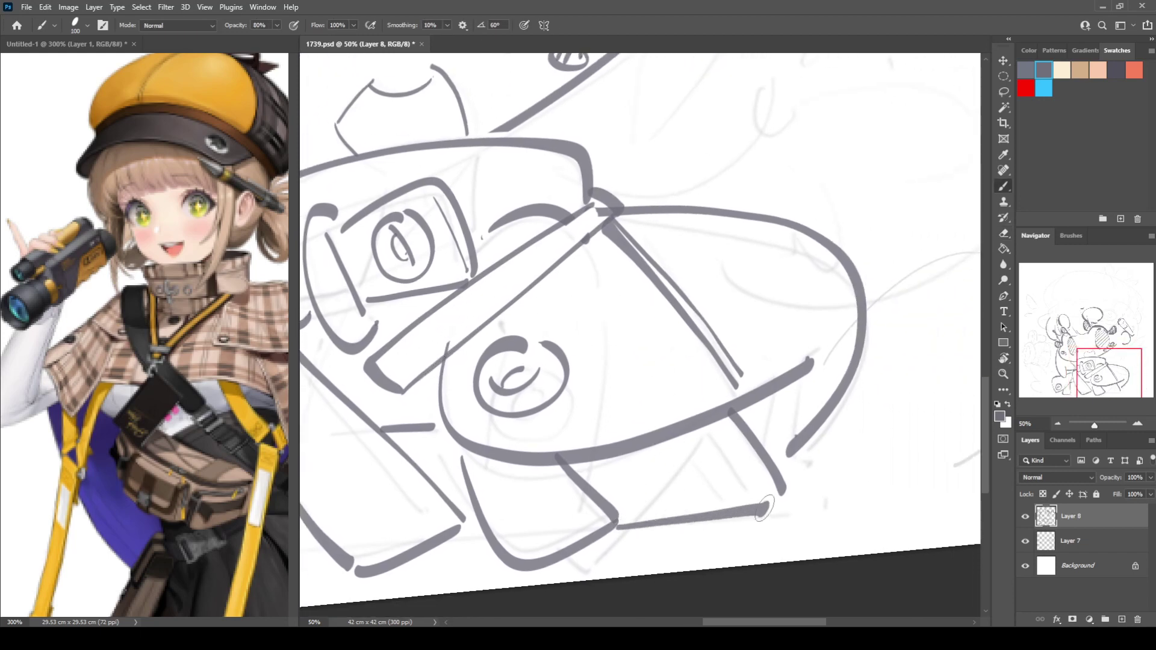
{"action": "left_click_drag", "start_coordinate": [696, 422], "coordinate": [640, 515]}
{"action": "left_click_drag", "start_coordinate": [677, 454], "coordinate": [717, 515]}
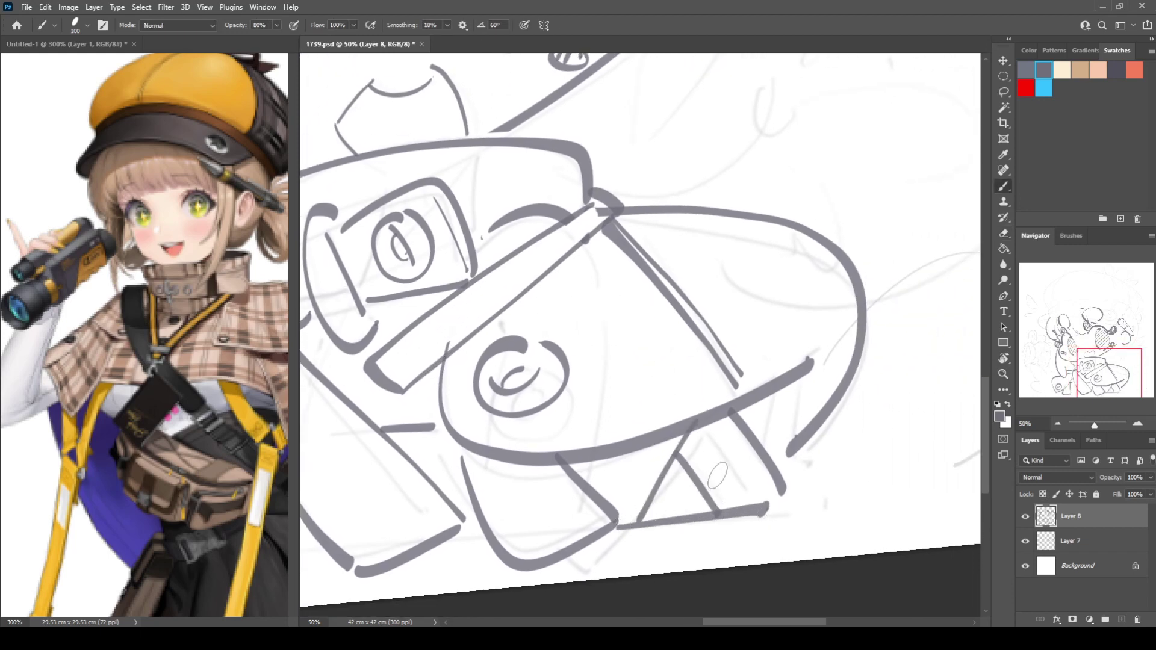
{"action": "left_click_drag", "start_coordinate": [728, 464], "coordinate": [715, 489]}
{"action": "left_click_drag", "start_coordinate": [737, 477], "coordinate": [733, 486]}
{"action": "left_click_drag", "start_coordinate": [820, 371], "coordinate": [748, 434]}
{"action": "left_click_drag", "start_coordinate": [714, 374], "coordinate": [725, 390]}
{"action": "left_click_drag", "start_coordinate": [738, 374], "coordinate": [738, 378]}
Draw the rounded tip of the cap's brim beside the hair on the smaller eye's side
{"action": "left_click_drag", "start_coordinate": [472, 425], "coordinate": [988, 317]}
{"action": "left_click_drag", "start_coordinate": [651, 361], "coordinate": [757, 328]}
{"action": "left_click_drag", "start_coordinate": [662, 216], "coordinate": [631, 404]}
{"action": "left_click_drag", "start_coordinate": [703, 163], "coordinate": [583, 342]}
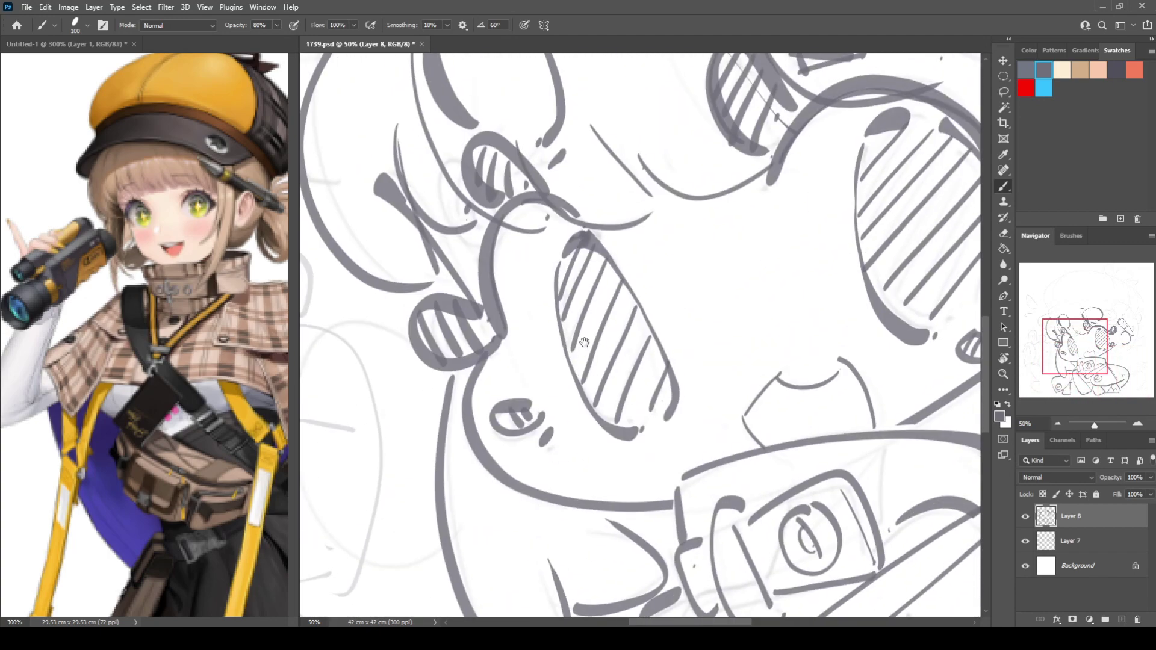
{"action": "key", "text": "r"}
{"action": "left_click_drag", "start_coordinate": [581, 287], "coordinate": [588, 280]}
{"action": "left_click_drag", "start_coordinate": [593, 181], "coordinate": [694, 269]}
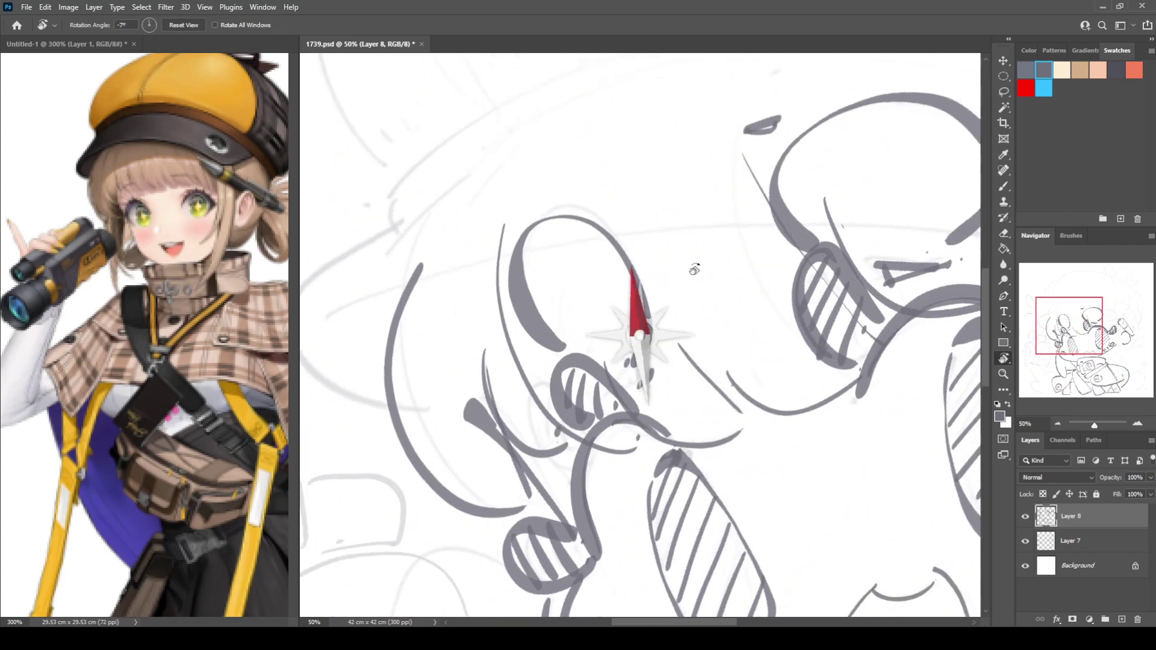
{"action": "left_click_drag", "start_coordinate": [614, 302], "coordinate": [614, 225]}
{"action": "key", "text": "Escape"}
{"action": "left_click_drag", "start_coordinate": [557, 186], "coordinate": [634, 288]}
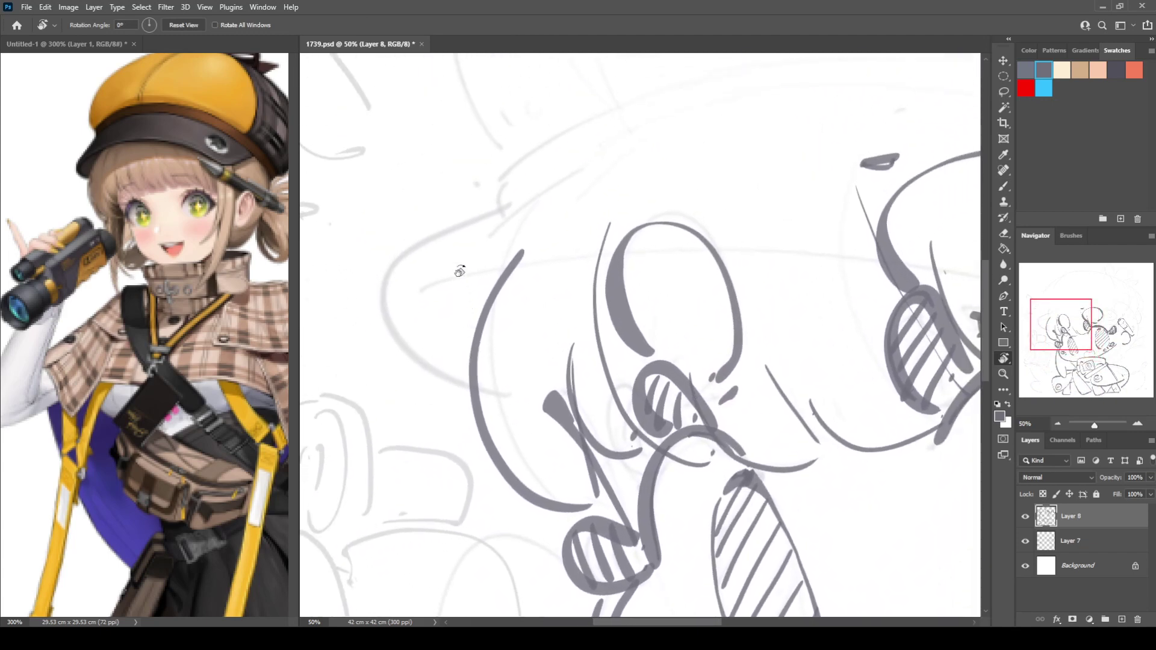
{"action": "key", "text": "b"}
{"action": "mouse_move", "coordinate": [506, 206]}
{"action": "left_mouse_down"}
{"action": "mouse_move", "coordinate": [378, 274]}
{"action": "mouse_move", "coordinate": [482, 399]}
{"action": "left_mouse_up"}
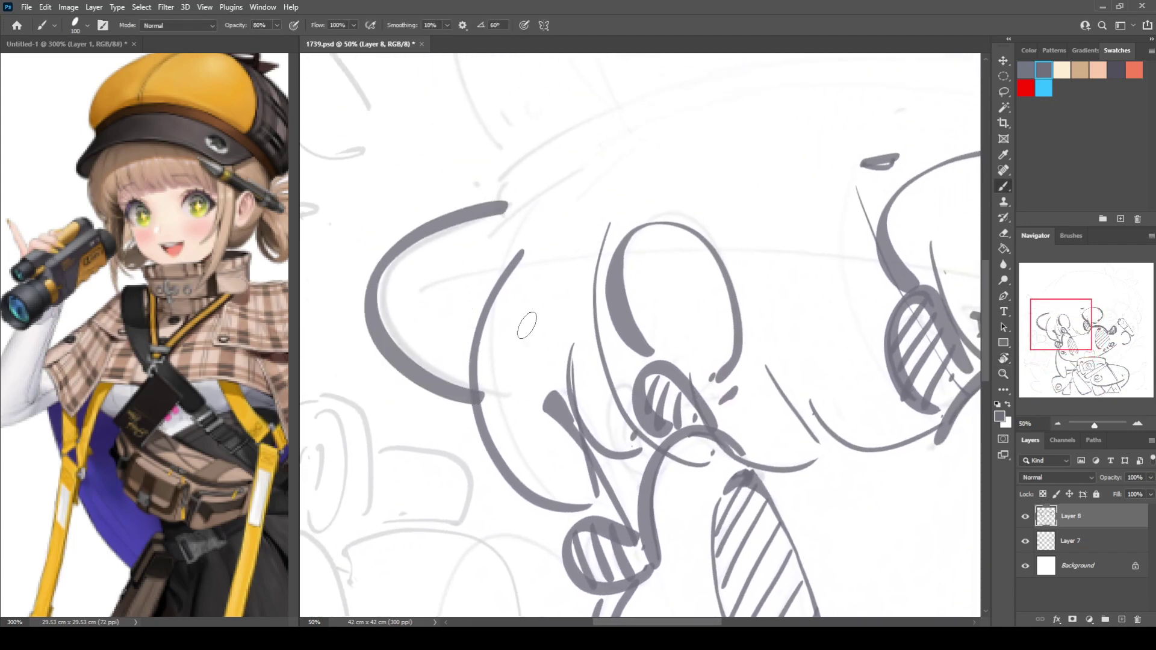
Draw the long upper and lower edges of the cap's brim across the hair
{"action": "left_click_drag", "start_coordinate": [527, 255], "coordinate": [415, 255]}
{"action": "key", "text": "ctrl+minus"}
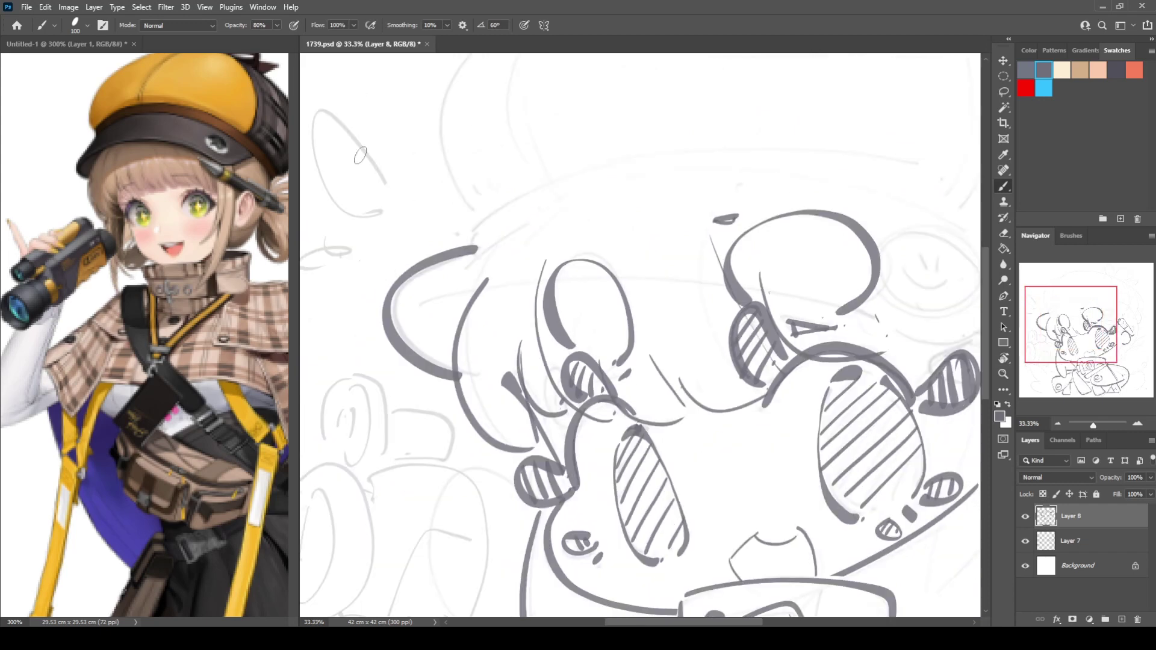
{"action": "mouse_move", "coordinate": [411, 309]}
{"action": "left_mouse_down"}
{"action": "mouse_move", "coordinate": [627, 278]}
{"action": "mouse_move", "coordinate": [896, 334]}
{"action": "mouse_move", "coordinate": [544, 307]}
{"action": "mouse_move", "coordinate": [596, 319]}
{"action": "mouse_move", "coordinate": [627, 305]}
{"action": "left_mouse_up"}
{"action": "key", "text": "e"}
{"action": "key", "text": "b"}
{"action": "left_click_drag", "start_coordinate": [691, 243], "coordinate": [695, 237]}
{"action": "left_click_drag", "start_coordinate": [599, 242], "coordinate": [888, 227]}
{"action": "mouse_move", "coordinate": [432, 197]}
{"action": "left_mouse_down"}
{"action": "mouse_move", "coordinate": [378, 218]}
{"action": "mouse_move", "coordinate": [476, 177]}
{"action": "mouse_move", "coordinate": [845, 200]}
{"action": "mouse_move", "coordinate": [912, 234]}
{"action": "left_mouse_up"}
Erase part of the rounded shape above the bigger eye and draw the cap's round smiley badge beside it, redoing strokes
{"action": "key", "text": "r"}
{"action": "left_click_drag", "start_coordinate": [801, 175], "coordinate": [846, 232]}
{"action": "left_click_drag", "start_coordinate": [846, 232], "coordinate": [633, 247]}
{"action": "left_click_drag", "start_coordinate": [650, 208], "coordinate": [609, 212]}
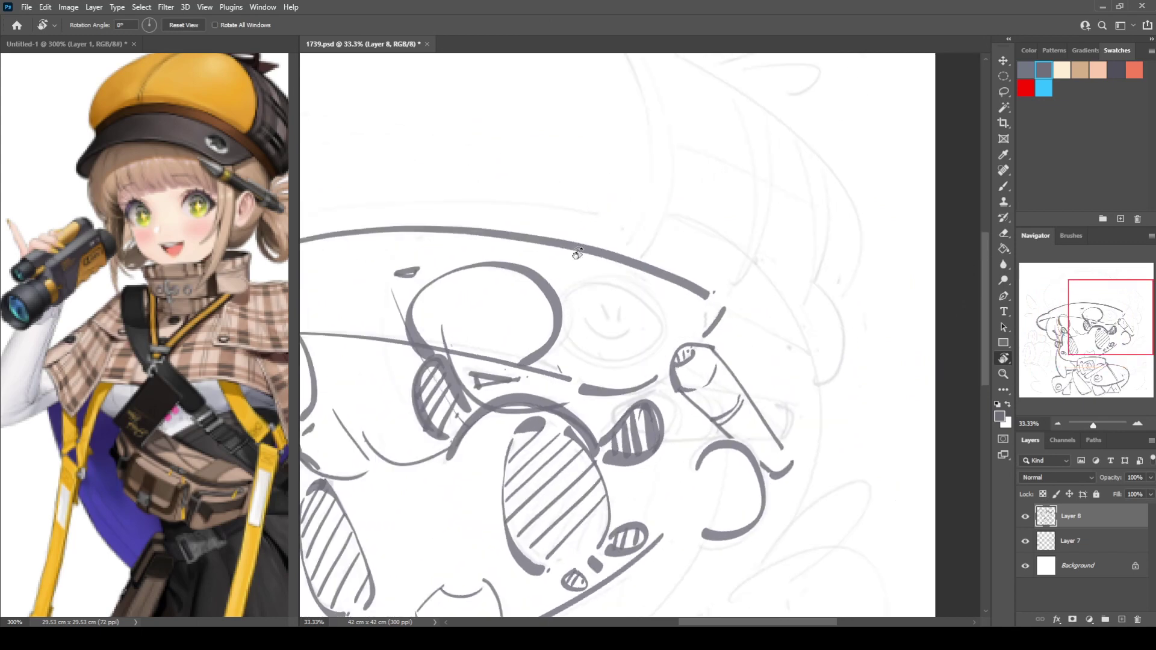
{"action": "key", "text": "e"}
{"action": "left_click_drag", "start_coordinate": [560, 302], "coordinate": [572, 347]}
{"action": "key", "text": "b"}
{"action": "mouse_move", "coordinate": [631, 293]}
{"action": "left_mouse_down"}
{"action": "mouse_move", "coordinate": [659, 346]}
{"action": "mouse_move", "coordinate": [634, 283]}
{"action": "mouse_move", "coordinate": [620, 374]}
{"action": "mouse_move", "coordinate": [638, 287]}
{"action": "mouse_move", "coordinate": [641, 372]}
{"action": "mouse_move", "coordinate": [626, 287]}
{"action": "left_mouse_up"}
{"action": "key", "text": "ctrl+z"}
{"action": "key", "text": "ctrl+z"}
{"action": "left_click_drag", "start_coordinate": [607, 342], "coordinate": [641, 322]}
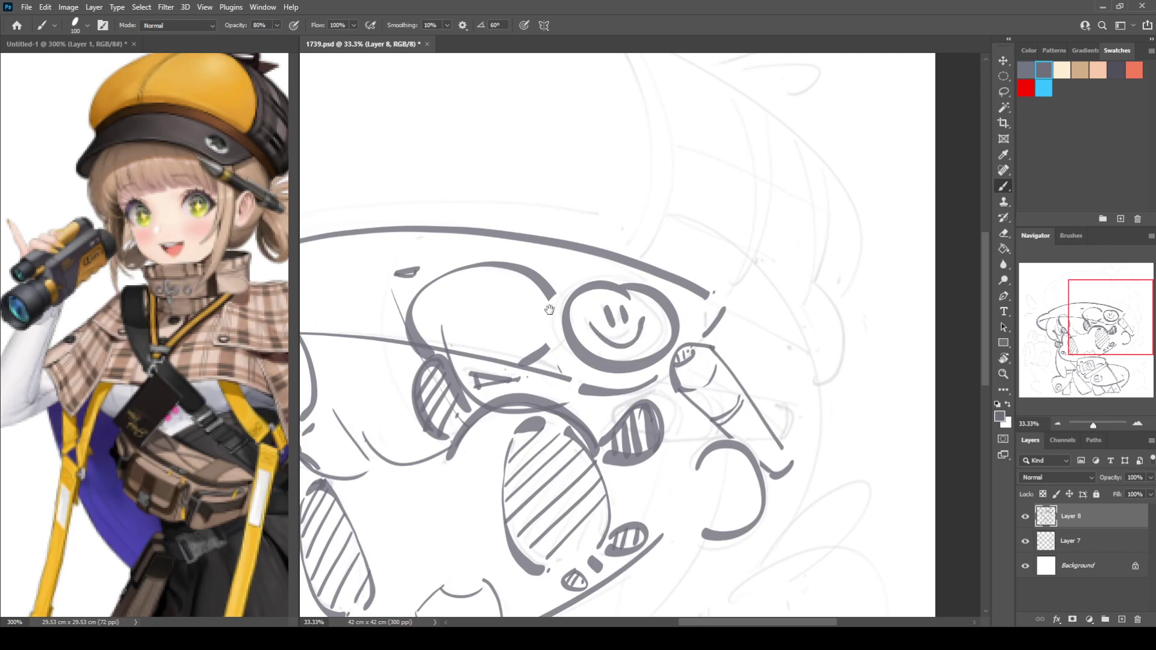
Add thin inner lines along the brim's edges and draw the long curved upper edge of the cap's band
{"action": "left_click_drag", "start_coordinate": [396, 306], "coordinate": [785, 277]}
{"action": "left_click_drag", "start_coordinate": [481, 325], "coordinate": [759, 287]}
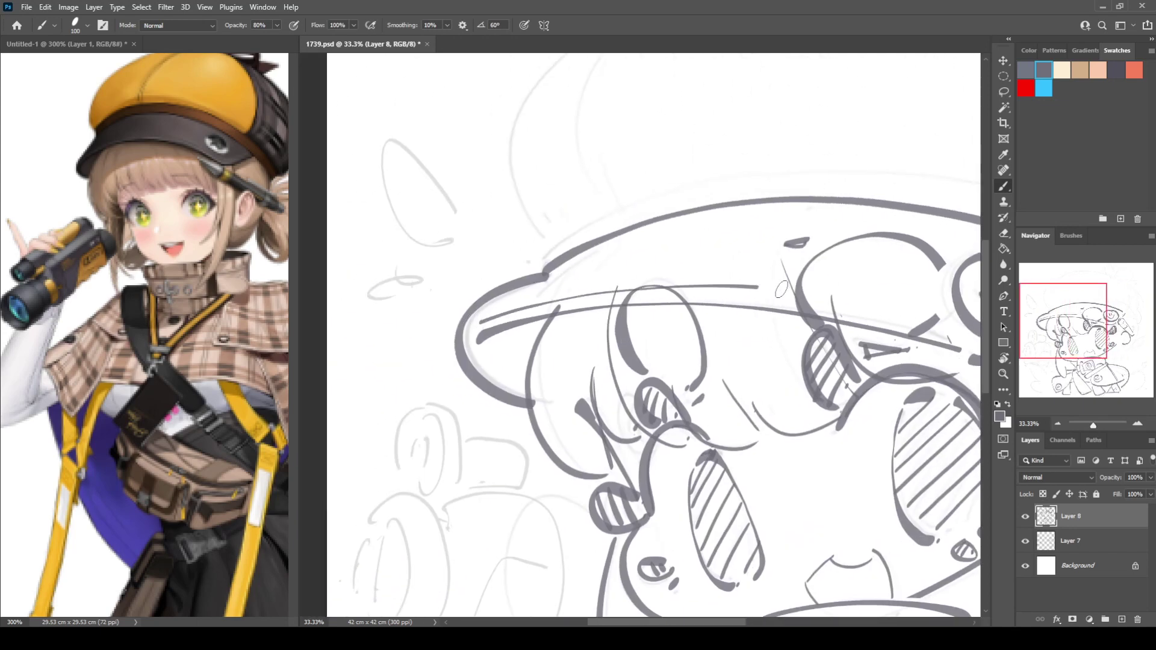
{"action": "left_click_drag", "start_coordinate": [538, 324], "coordinate": [544, 331]}
{"action": "left_click_drag", "start_coordinate": [597, 290], "coordinate": [455, 405]}
{"action": "left_click_drag", "start_coordinate": [464, 341], "coordinate": [414, 294]}
{"action": "mouse_move", "coordinate": [341, 340]}
{"action": "left_mouse_down"}
{"action": "mouse_move", "coordinate": [499, 253]}
{"action": "mouse_move", "coordinate": [849, 260]}
{"action": "left_mouse_up"}
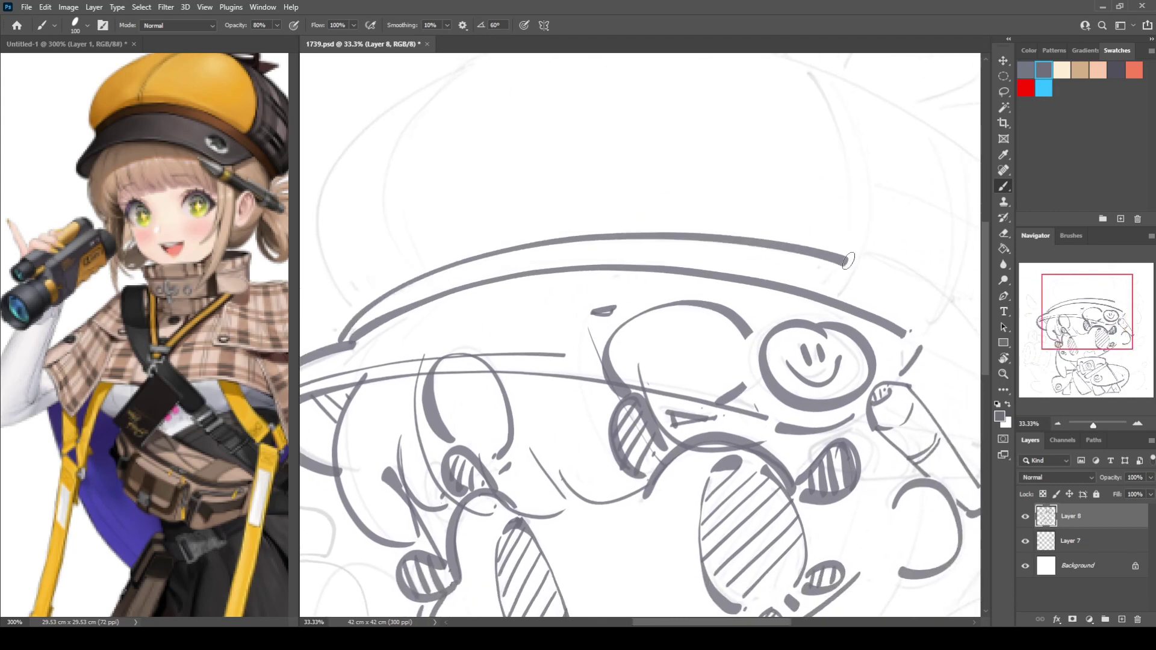
{"action": "mouse_move", "coordinate": [378, 332]}
{"action": "left_mouse_down"}
{"action": "mouse_move", "coordinate": [635, 278]}
{"action": "mouse_move", "coordinate": [721, 282]}
{"action": "left_mouse_up"}
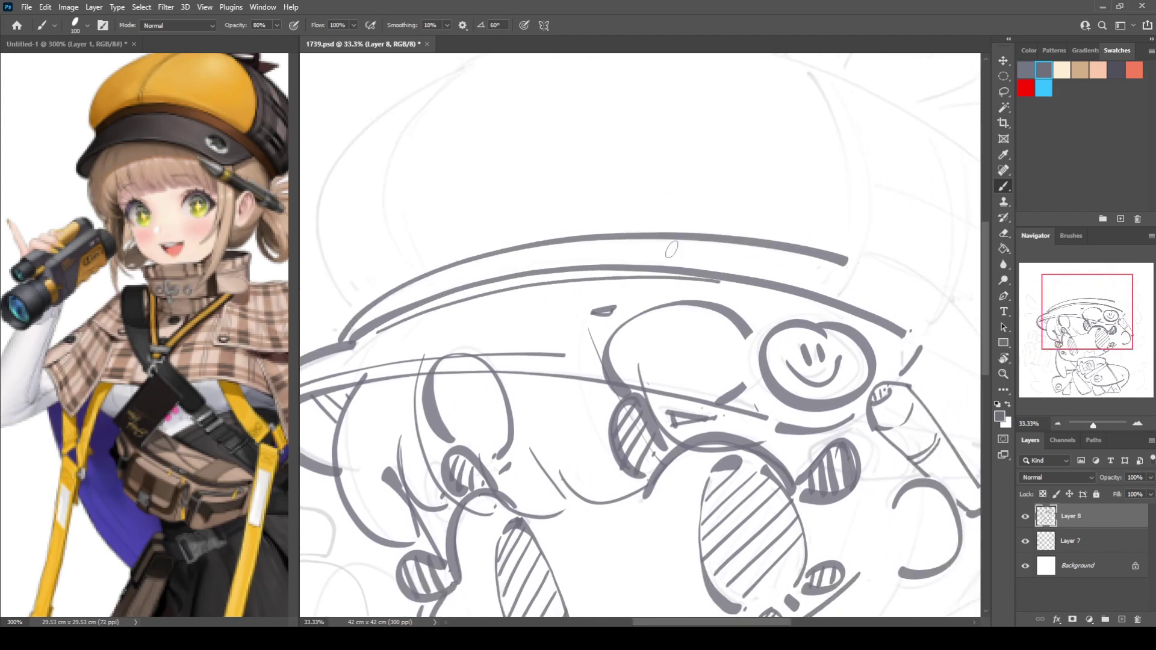
Draw the crown's rounded outline above the brim tip and the curved seam inside it
{"action": "left_click_drag", "start_coordinate": [426, 168], "coordinate": [444, 215]}
{"action": "left_click_drag", "start_coordinate": [449, 148], "coordinate": [466, 160]}
{"action": "left_click_drag", "start_coordinate": [512, 120], "coordinate": [391, 366]}
{"action": "left_click_drag", "start_coordinate": [512, 122], "coordinate": [443, 326]}
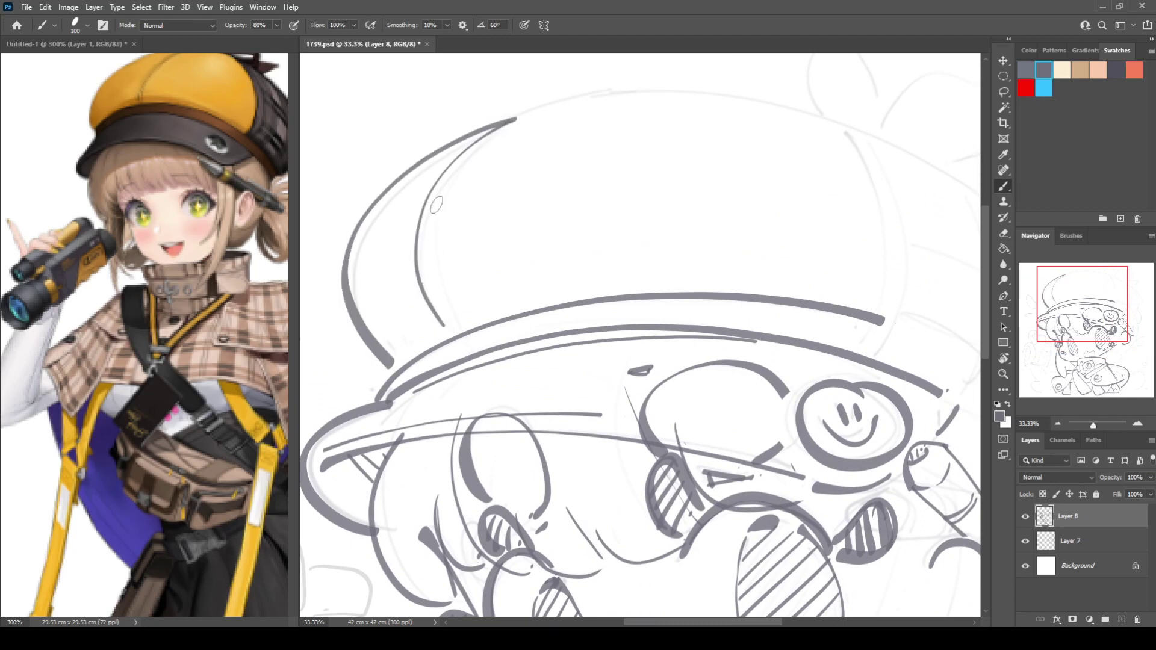
{"action": "left_click_drag", "start_coordinate": [436, 205], "coordinate": [458, 325]}
{"action": "left_click_drag", "start_coordinate": [570, 206], "coordinate": [420, 211]}
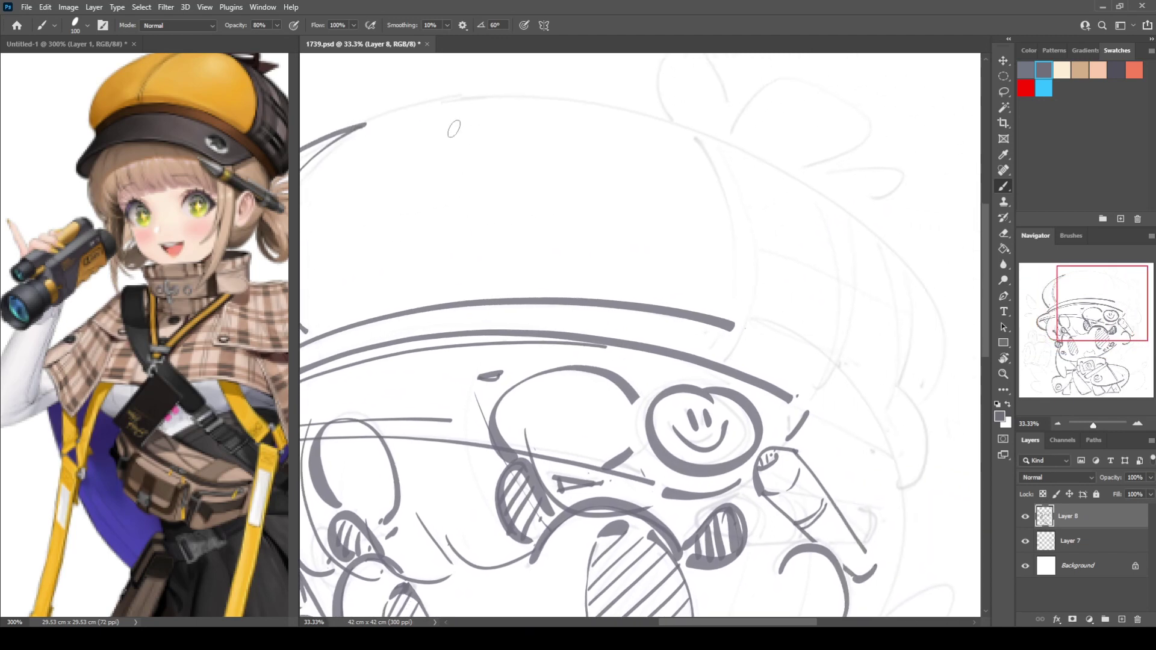
{"action": "mouse_move", "coordinate": [358, 125]}
{"action": "left_mouse_down"}
{"action": "mouse_move", "coordinate": [703, 142]}
{"action": "mouse_move", "coordinate": [952, 322]}
{"action": "left_mouse_up"}
{"action": "key", "text": "ctrl+z"}
{"action": "mouse_move", "coordinate": [391, 113]}
{"action": "left_mouse_down"}
{"action": "mouse_move", "coordinate": [861, 208]}
{"action": "mouse_move", "coordinate": [906, 398]}
{"action": "left_mouse_up"}
{"action": "key", "text": "ctrl+z"}
{"action": "mouse_move", "coordinate": [354, 127]}
{"action": "left_mouse_down"}
{"action": "mouse_move", "coordinate": [851, 211]}
{"action": "mouse_move", "coordinate": [899, 380]}
{"action": "left_mouse_up"}
{"action": "key", "text": "ctrl+z"}
Draw the crown's long top curve down to the back of the cap, and outline the side band beneath it
{"action": "mouse_move", "coordinate": [351, 124]}
{"action": "left_mouse_down"}
{"action": "mouse_move", "coordinate": [528, 107]}
{"action": "mouse_move", "coordinate": [952, 361]}
{"action": "mouse_move", "coordinate": [925, 412]}
{"action": "left_mouse_up"}
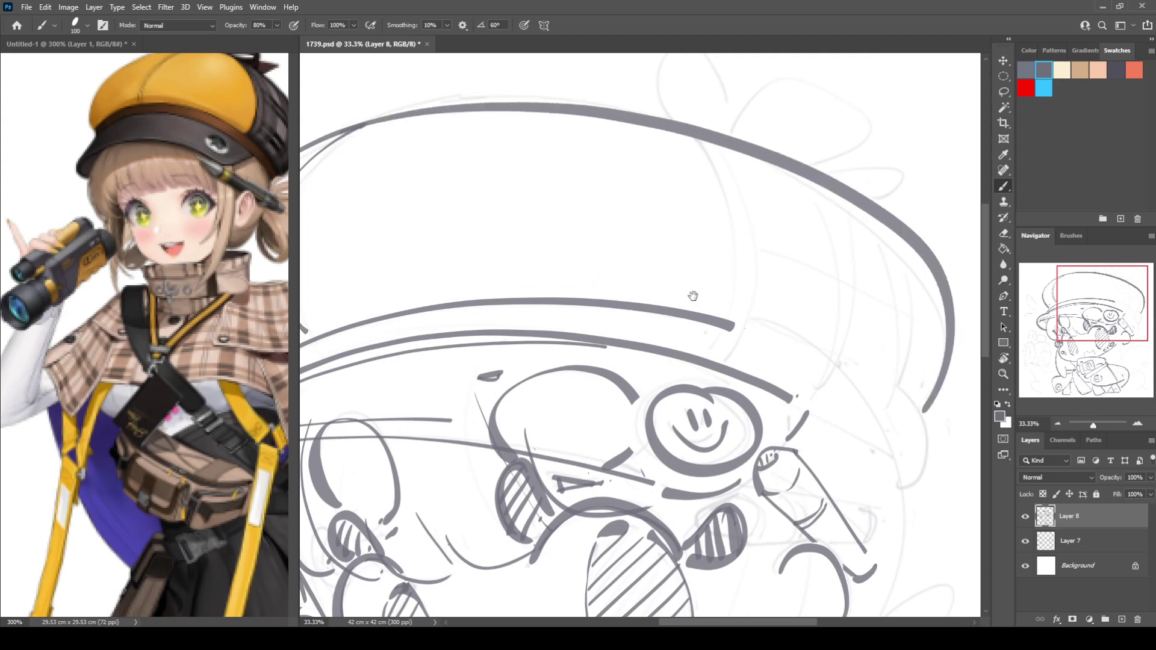
{"action": "left_click_drag", "start_coordinate": [693, 296], "coordinate": [556, 277]}
{"action": "key", "text": "r"}
{"action": "mouse_move", "coordinate": [551, 363]}
{"action": "left_mouse_down"}
{"action": "mouse_move", "coordinate": [633, 308]}
{"action": "mouse_move", "coordinate": [572, 345]}
{"action": "mouse_move", "coordinate": [619, 393]}
{"action": "left_mouse_up"}
{"action": "mouse_move", "coordinate": [608, 416]}
{"action": "left_mouse_down"}
{"action": "mouse_move", "coordinate": [623, 419]}
{"action": "mouse_move", "coordinate": [658, 370]}
{"action": "left_mouse_up"}
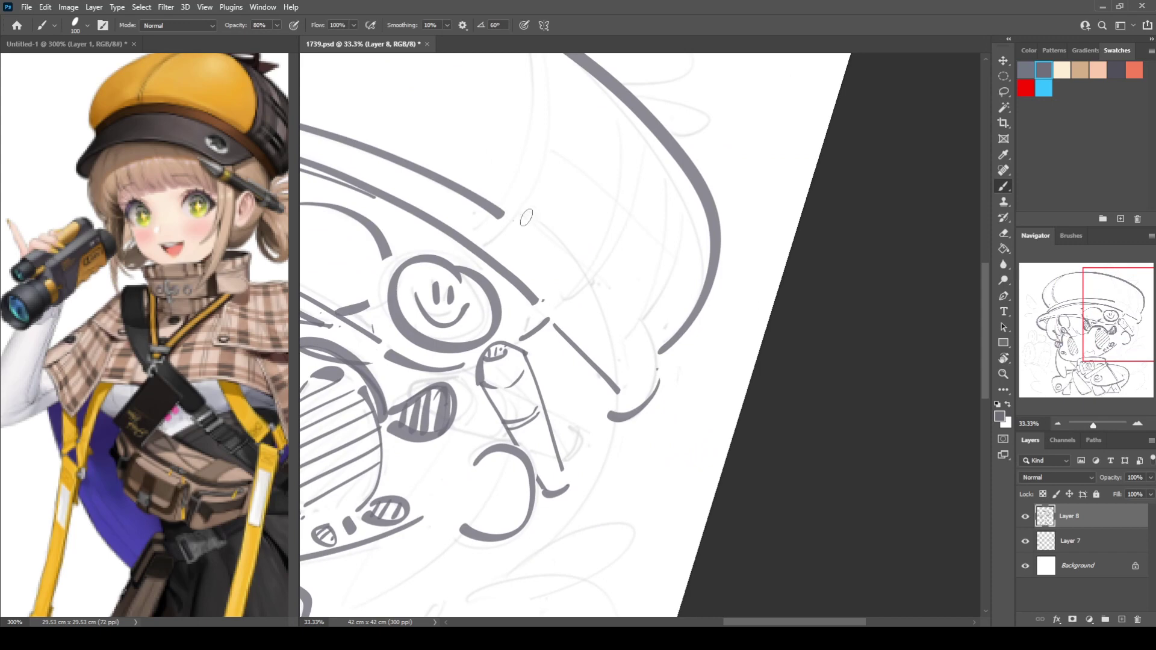
{"action": "mouse_move", "coordinate": [510, 221]}
{"action": "left_mouse_down"}
{"action": "mouse_move", "coordinate": [633, 310]}
{"action": "mouse_move", "coordinate": [655, 350]}
{"action": "left_mouse_up"}
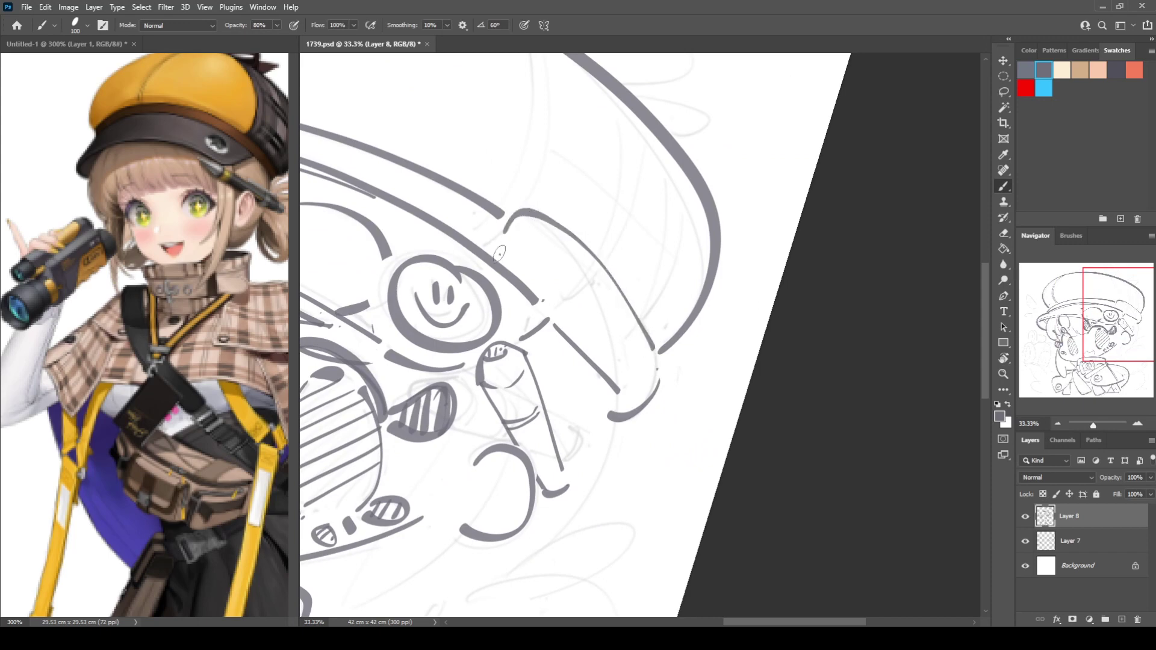
Add a thin line along the side band and draw a curved double seam down the crown, continuing across the cap's band
{"action": "mouse_move", "coordinate": [499, 254]}
{"action": "left_mouse_down"}
{"action": "mouse_move", "coordinate": [628, 385]}
{"action": "mouse_move", "coordinate": [542, 233]}
{"action": "mouse_move", "coordinate": [523, 137]}
{"action": "left_mouse_up"}
{"action": "key", "text": "r"}
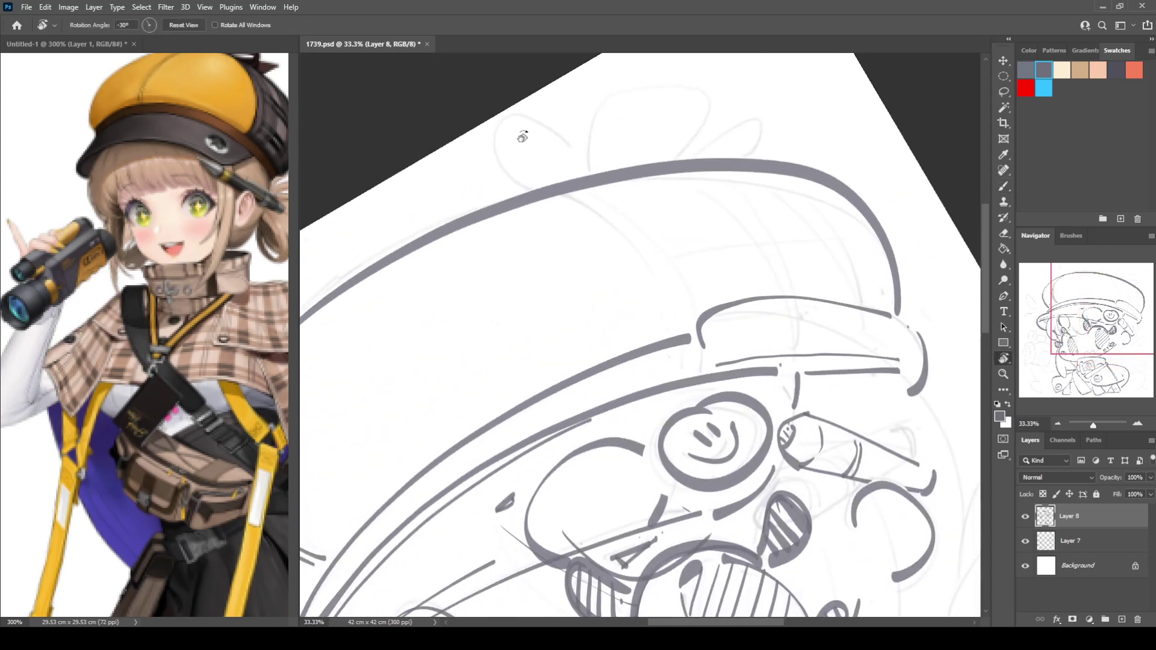
{"action": "key", "text": "ctrl+plus"}
{"action": "left_click_drag", "start_coordinate": [707, 220], "coordinate": [742, 243]}
{"action": "left_click_drag", "start_coordinate": [650, 166], "coordinate": [565, 240]}
{"action": "key", "text": "b"}
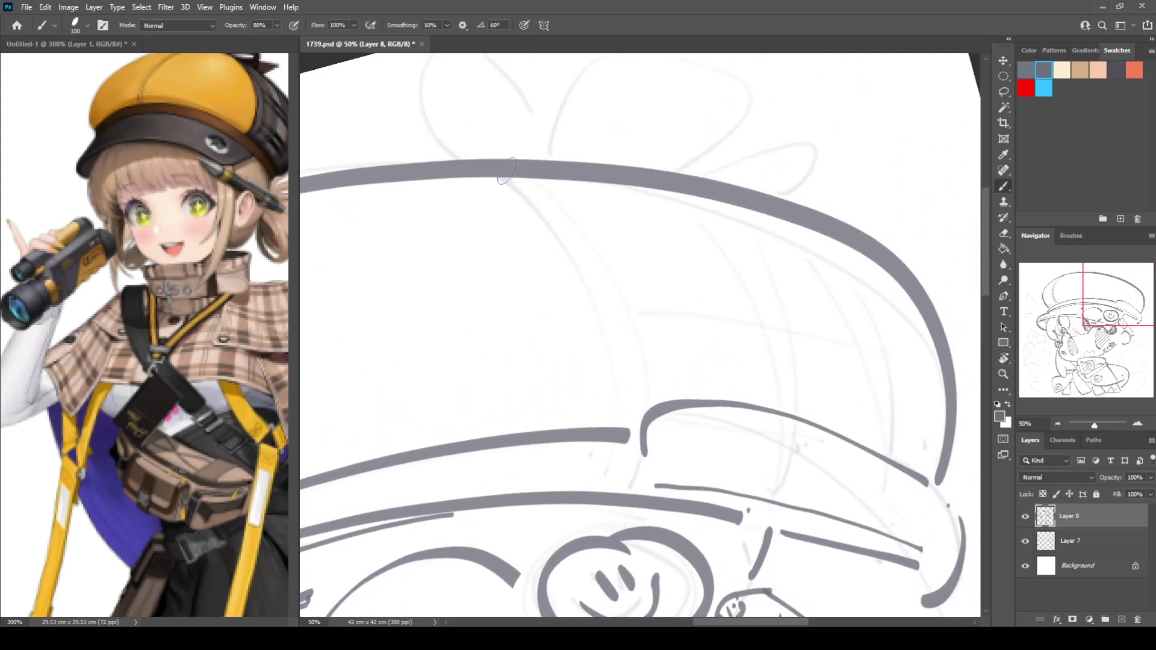
{"action": "mouse_move", "coordinate": [507, 171]}
{"action": "left_mouse_down"}
{"action": "mouse_move", "coordinate": [600, 307]}
{"action": "mouse_move", "coordinate": [606, 425]}
{"action": "left_mouse_up"}
{"action": "mouse_move", "coordinate": [540, 175]}
{"action": "left_mouse_down"}
{"action": "mouse_move", "coordinate": [620, 307]}
{"action": "mouse_move", "coordinate": [627, 416]}
{"action": "left_mouse_up"}
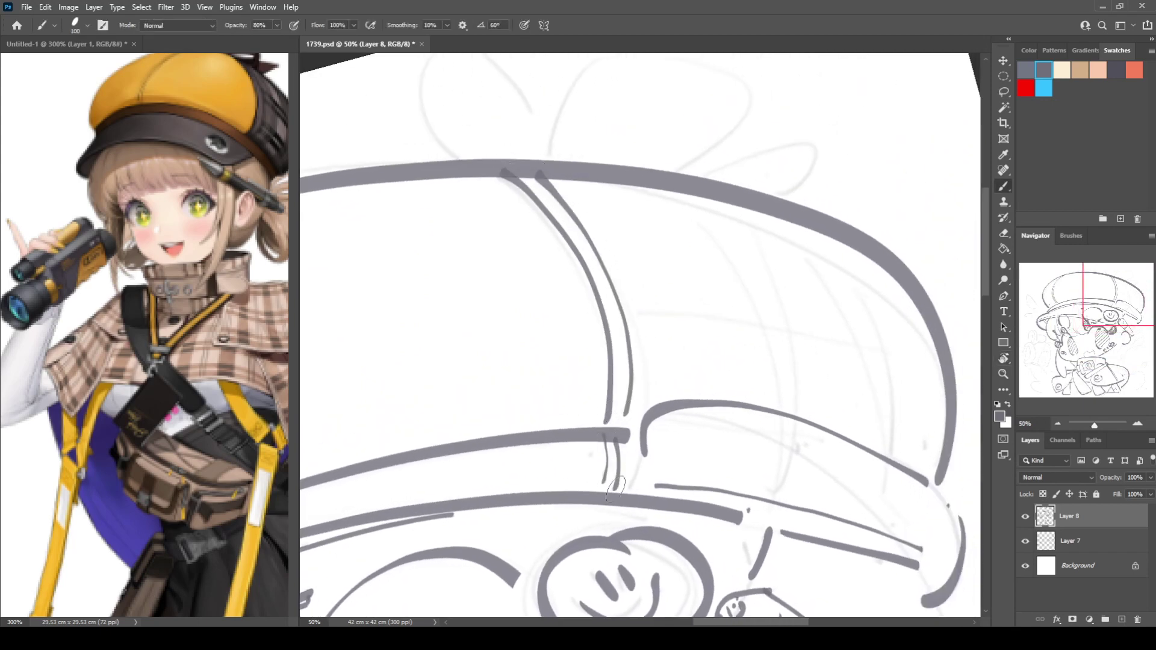
Draw two curved double seams down the back half of the crown to the side band, trimming where they overlap it
{"action": "left_click_drag", "start_coordinate": [844, 397], "coordinate": [710, 412]}
{"action": "left_click_drag", "start_coordinate": [561, 205], "coordinate": [645, 436]}
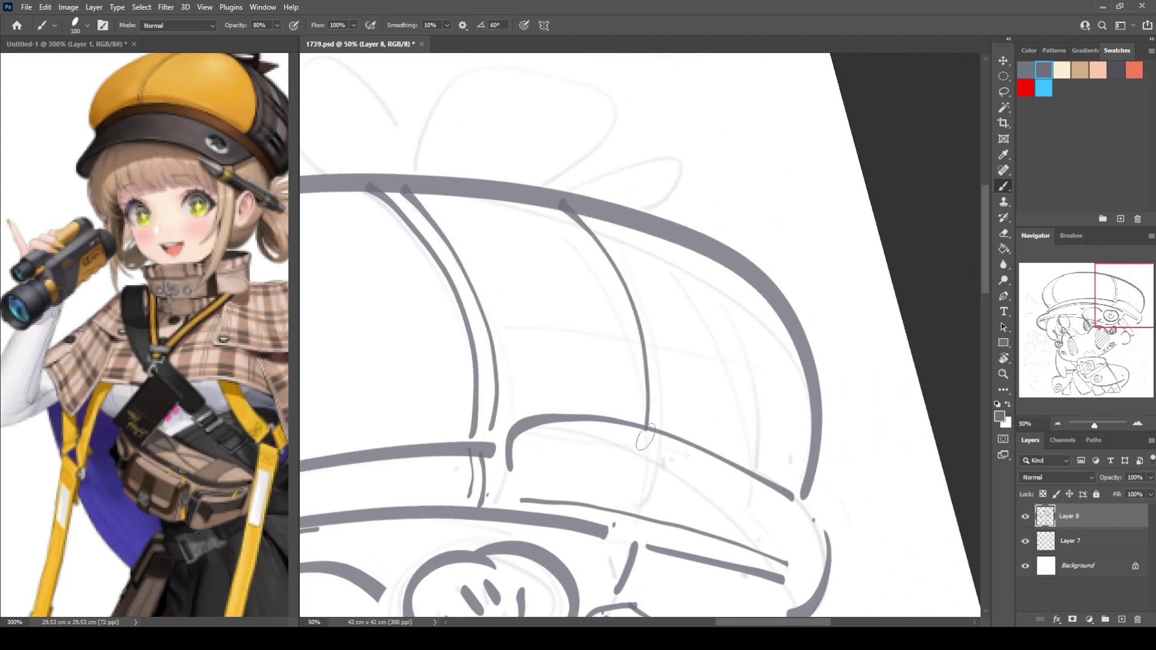
{"action": "mouse_move", "coordinate": [599, 226]}
{"action": "left_mouse_down"}
{"action": "mouse_move", "coordinate": [620, 253]}
{"action": "mouse_move", "coordinate": [663, 433]}
{"action": "left_mouse_up"}
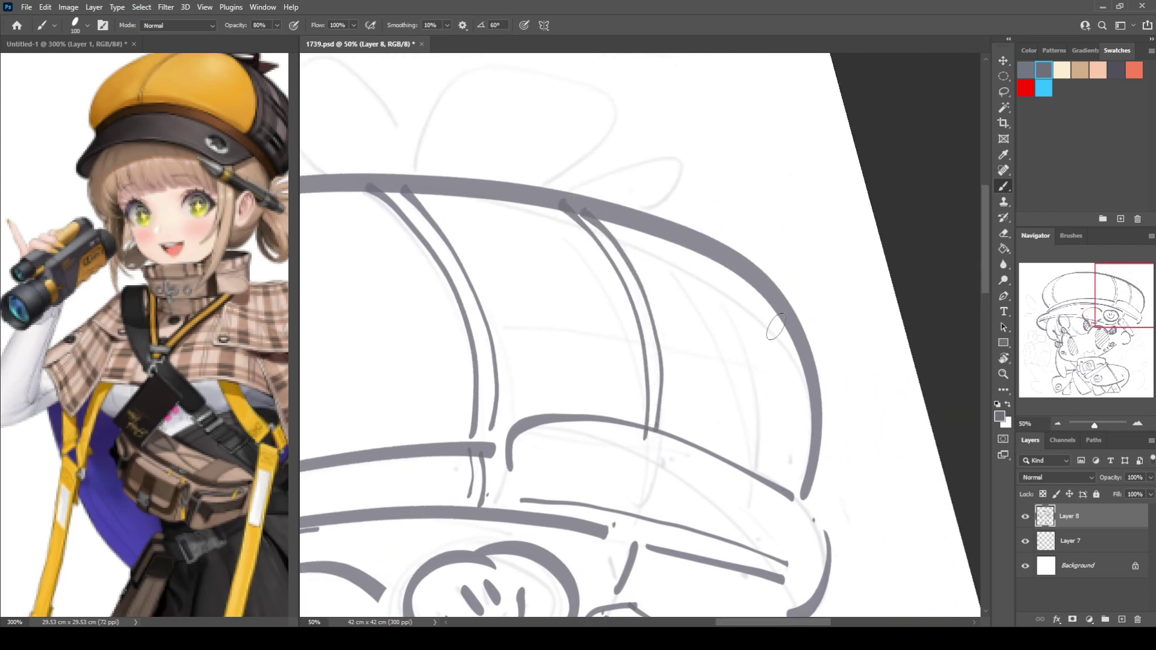
{"action": "left_click_drag", "start_coordinate": [751, 280], "coordinate": [750, 474]}
{"action": "left_click_drag", "start_coordinate": [783, 317], "coordinate": [775, 455]}
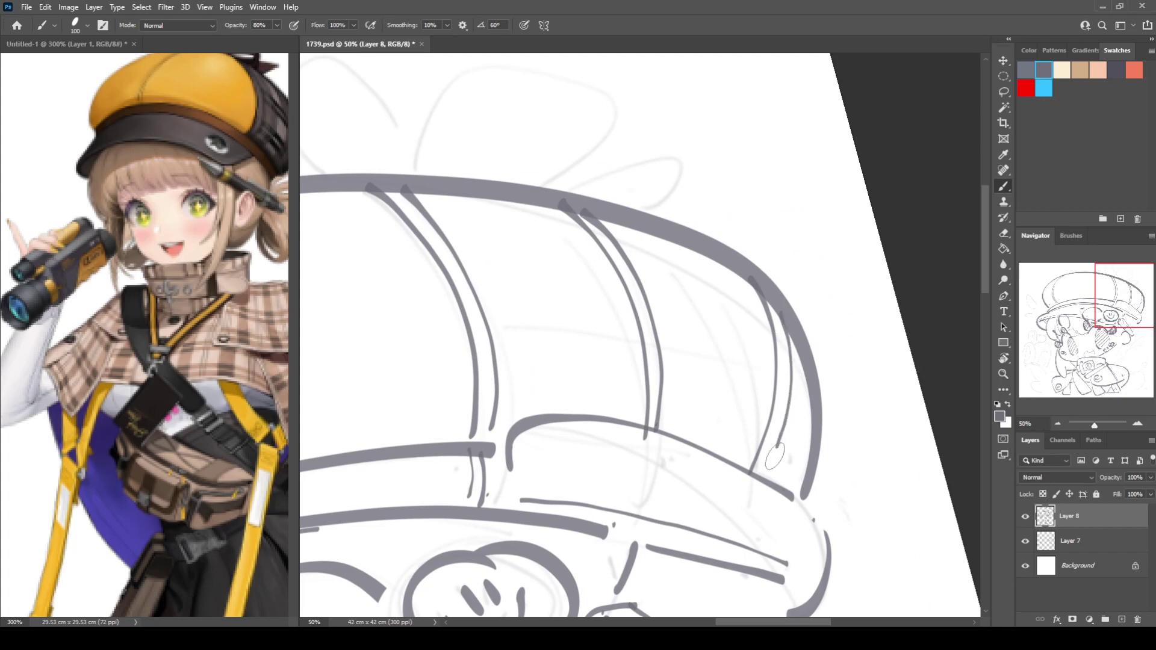
{"action": "key", "text": "e"}
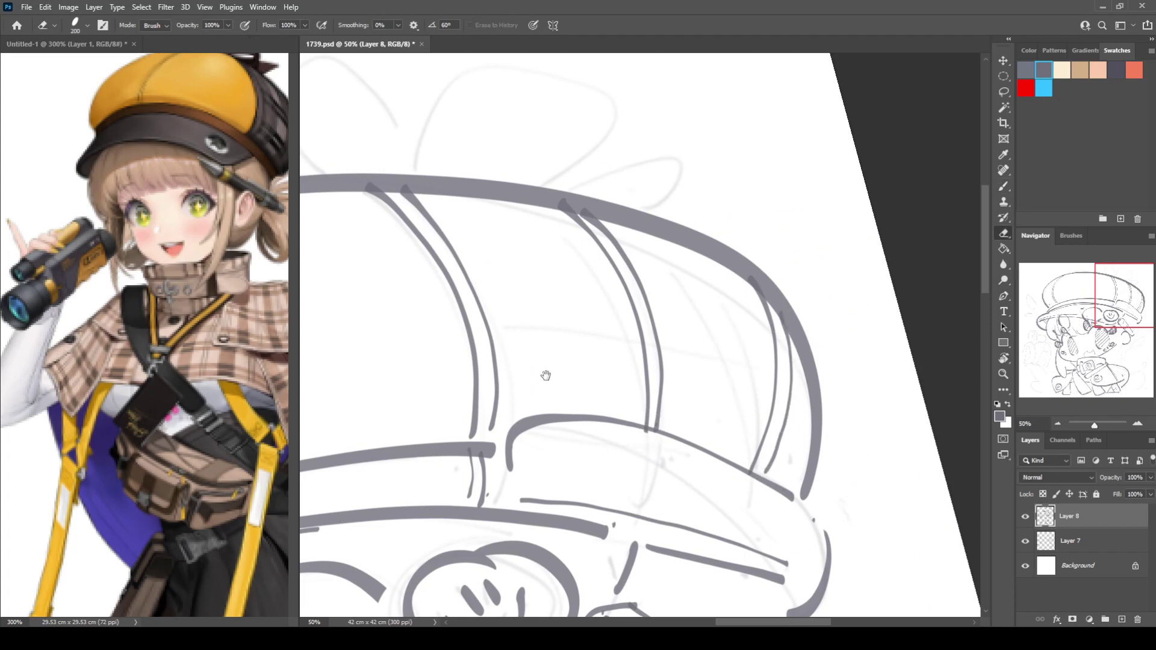
Draw a thin double line across the crown's back panels, crossing the seams from the central seam to the rearmost one
{"action": "mouse_move", "coordinate": [544, 373]}
{"action": "left_mouse_down"}
{"action": "mouse_move", "coordinate": [693, 350]}
{"action": "mouse_move", "coordinate": [538, 288]}
{"action": "left_mouse_up"}
{"action": "key", "text": "r"}
{"action": "left_click_drag", "start_coordinate": [649, 158], "coordinate": [518, 211]}
{"action": "key", "text": "b"}
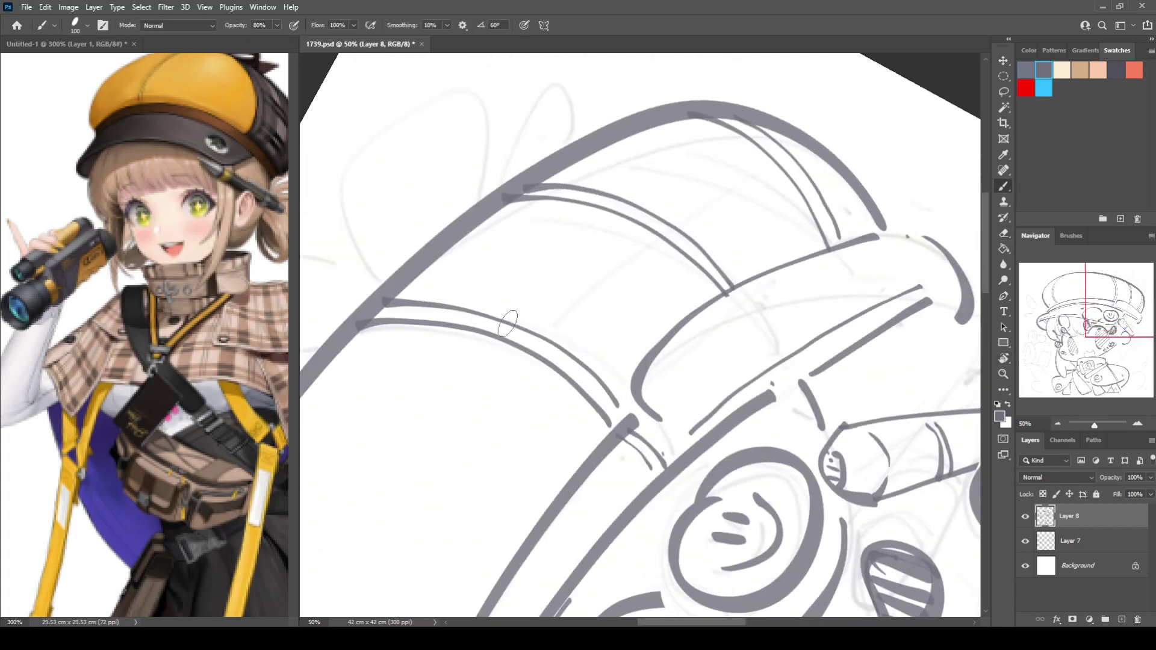
{"action": "left_click_drag", "start_coordinate": [508, 324], "coordinate": [783, 154]}
{"action": "key", "text": "ctrl+z"}
{"action": "left_click_drag", "start_coordinate": [508, 326], "coordinate": [785, 146]}
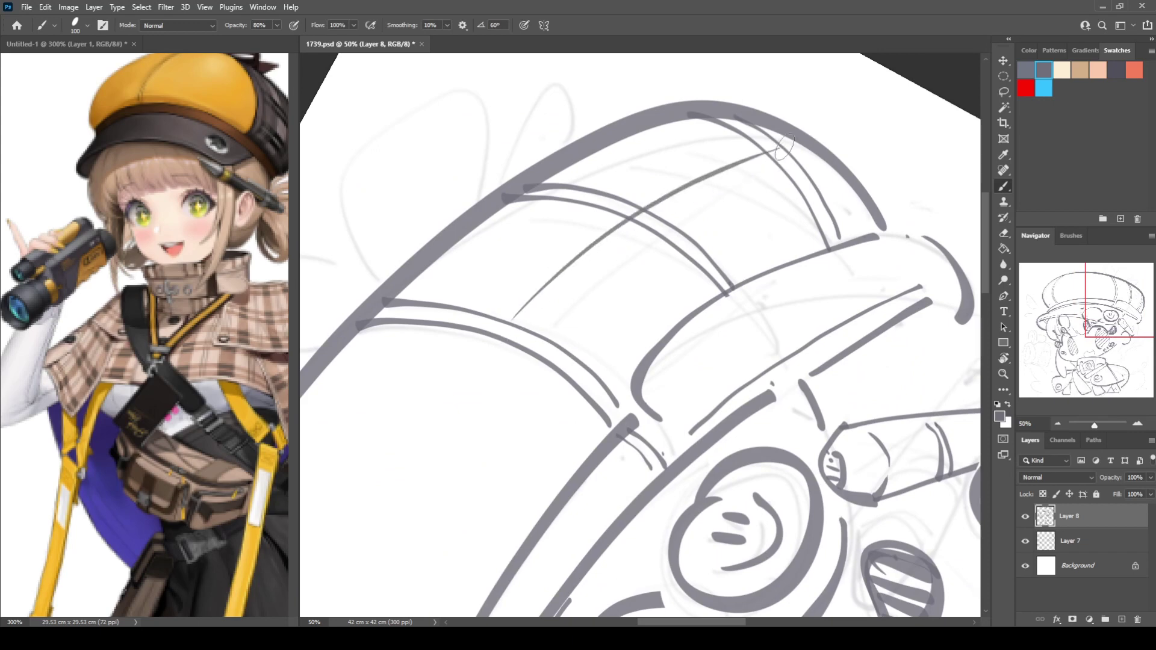
{"action": "mouse_move", "coordinate": [525, 325]}
{"action": "left_mouse_down"}
{"action": "mouse_move", "coordinate": [639, 232]}
{"action": "mouse_move", "coordinate": [808, 159]}
{"action": "left_mouse_up"}
{"action": "key", "text": "ctrl+z"}
{"action": "mouse_move", "coordinate": [524, 325]}
{"action": "left_mouse_down"}
{"action": "mouse_move", "coordinate": [701, 197]}
{"action": "mouse_move", "coordinate": [809, 158]}
{"action": "mouse_move", "coordinate": [547, 292]}
{"action": "mouse_move", "coordinate": [788, 150]}
{"action": "left_mouse_up"}
{"action": "key", "text": "ctrl+z"}
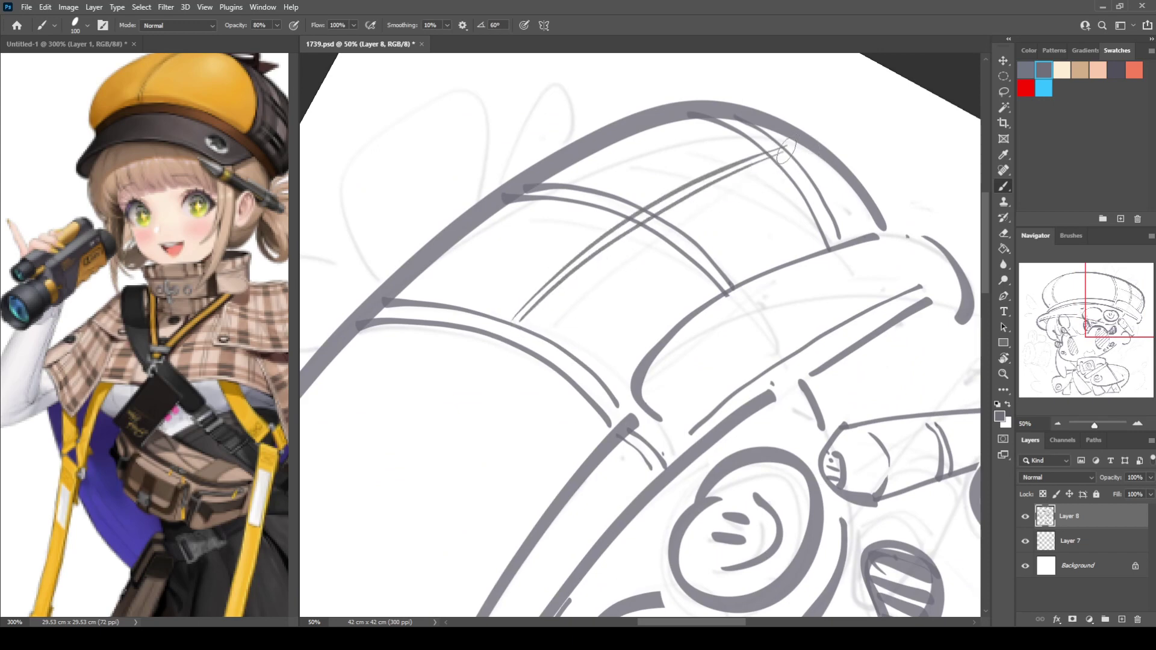
{"action": "key", "text": "r"}
{"action": "left_click_drag", "start_coordinate": [619, 164], "coordinate": [729, 186]}
{"action": "left_click_drag", "start_coordinate": [670, 227], "coordinate": [826, 364]}
{"action": "key", "text": "b"}
{"action": "mouse_move", "coordinate": [542, 297]}
{"action": "left_mouse_down"}
{"action": "mouse_move", "coordinate": [501, 282]}
{"action": "mouse_move", "coordinate": [625, 199]}
{"action": "left_mouse_up"}
{"action": "mouse_move", "coordinate": [630, 282]}
{"action": "left_mouse_down"}
{"action": "mouse_move", "coordinate": [779, 248]}
{"action": "mouse_move", "coordinate": [754, 277]}
{"action": "left_mouse_up"}
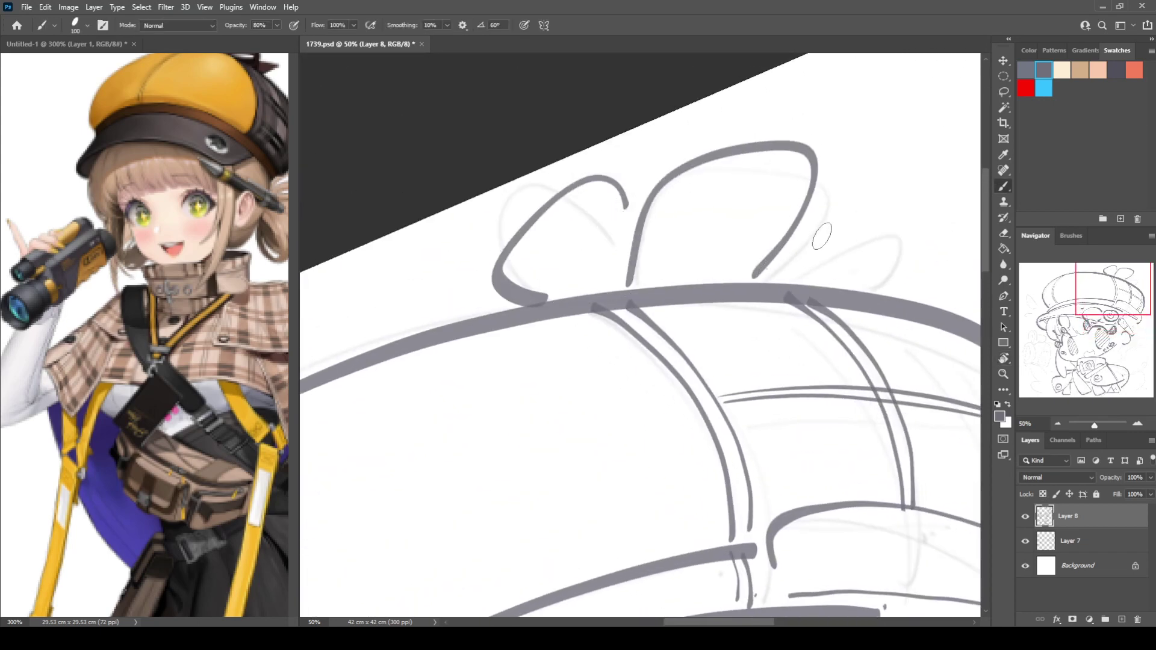
{"action": "mouse_move", "coordinate": [794, 243]}
{"action": "left_mouse_down"}
{"action": "mouse_move", "coordinate": [881, 265]}
{"action": "mouse_move", "coordinate": [864, 292]}
{"action": "left_mouse_up"}
{"action": "key", "text": "r"}
{"action": "left_click_drag", "start_coordinate": [789, 271], "coordinate": [725, 188]}
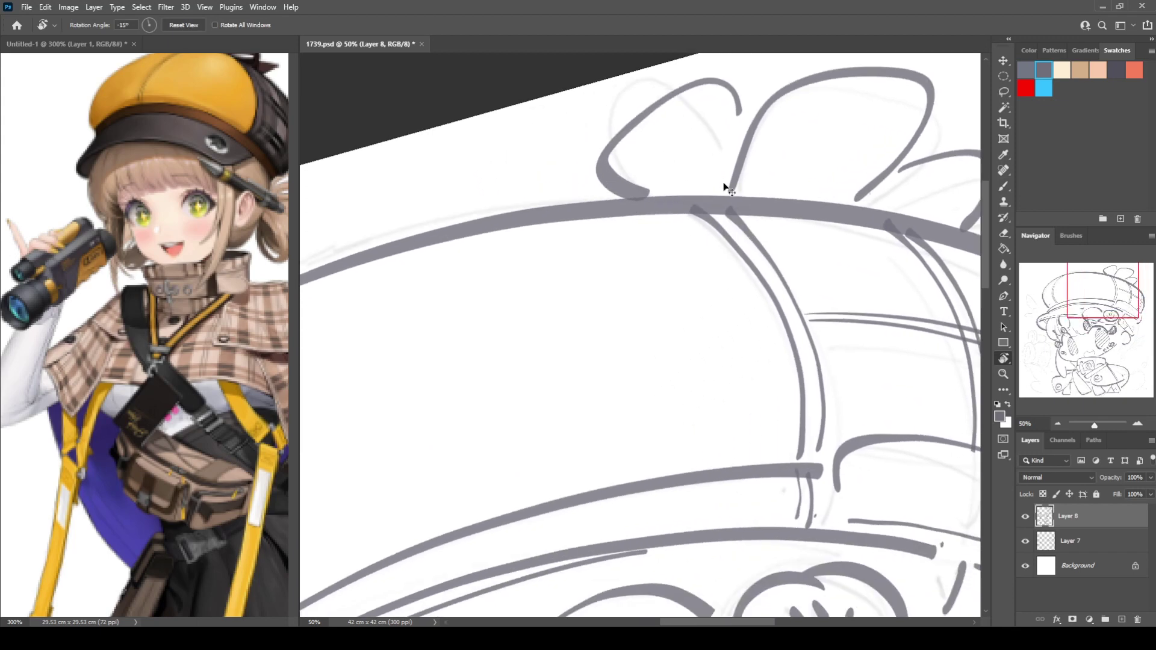
{"action": "key", "text": "ctrl+z"}
{"action": "key", "text": "ctrl+z"}
{"action": "key", "text": "ctrl+z"}
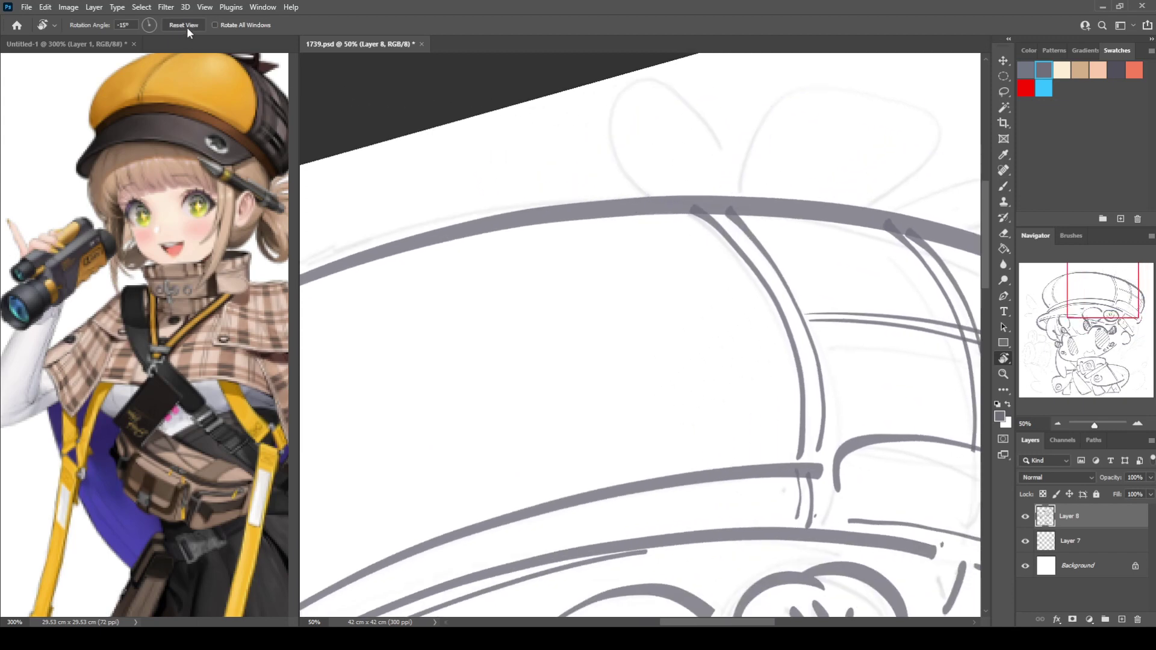
Reset the canvas rotation and draw two rounded loops rising from the cap's top edge, replacing any misshapen attempt
{"action": "left_click", "coordinate": [184, 25]}
{"action": "key", "text": "b"}
{"action": "mouse_move", "coordinate": [590, 255]}
{"action": "left_mouse_down"}
{"action": "mouse_move", "coordinate": [670, 262]}
{"action": "mouse_move", "coordinate": [695, 232]}
{"action": "mouse_move", "coordinate": [717, 306]}
{"action": "left_mouse_up"}
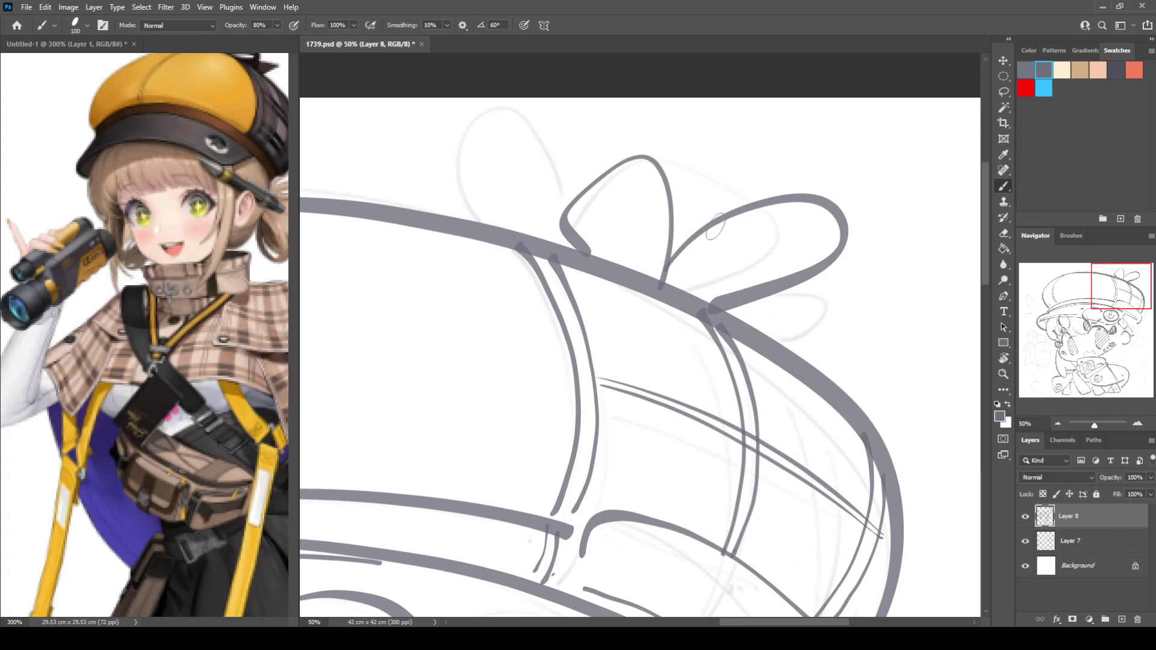
{"action": "key", "text": "ctrl+z"}
{"action": "key", "text": "ctrl+z"}
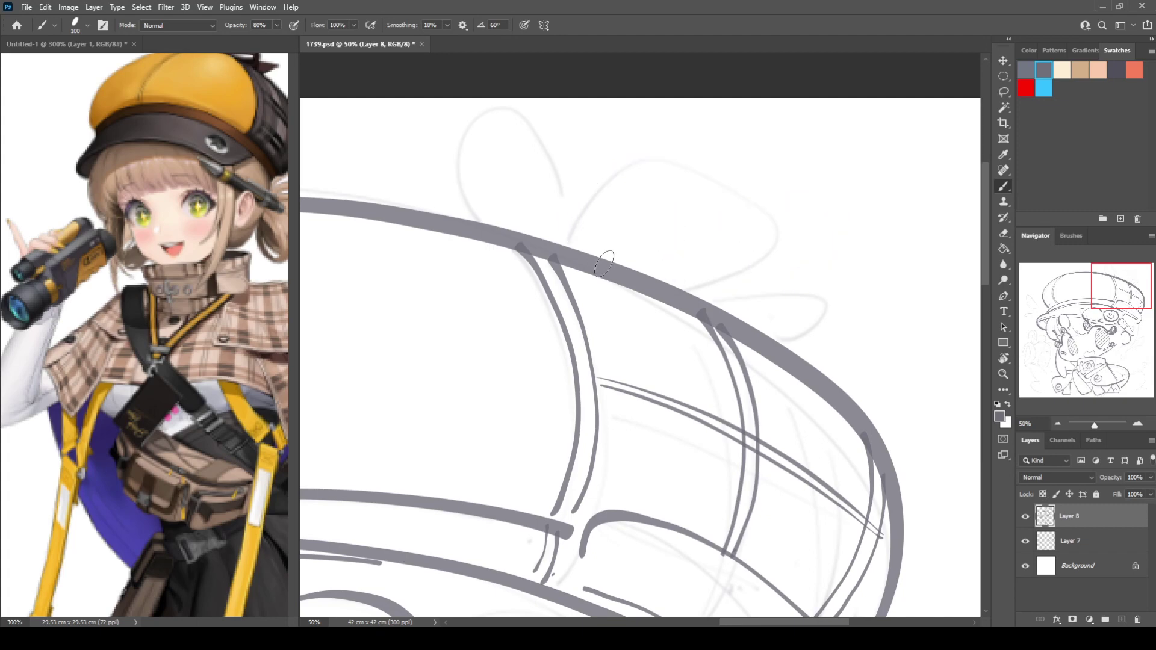
{"action": "mouse_move", "coordinate": [604, 263]}
{"action": "left_mouse_down"}
{"action": "mouse_move", "coordinate": [717, 238]}
{"action": "mouse_move", "coordinate": [699, 295]}
{"action": "left_mouse_up"}
{"action": "mouse_move", "coordinate": [721, 247]}
{"action": "left_mouse_down"}
{"action": "mouse_move", "coordinate": [807, 328]}
{"action": "mouse_move", "coordinate": [746, 335]}
{"action": "left_mouse_up"}
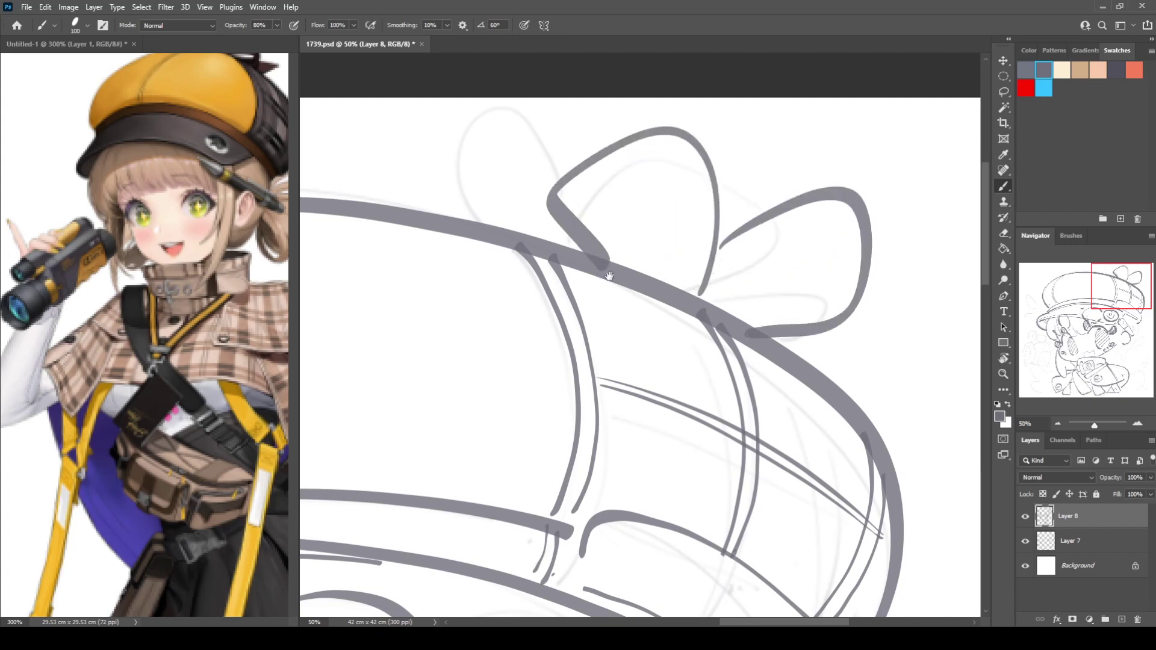
Draw the long curved contour at the back of the head, running from the brim's end down past the ear
{"action": "mouse_move", "coordinate": [609, 275]}
{"action": "left_mouse_down"}
{"action": "mouse_move", "coordinate": [862, 177]}
{"action": "mouse_move", "coordinate": [699, 341]}
{"action": "mouse_move", "coordinate": [441, 292]}
{"action": "left_mouse_up"}
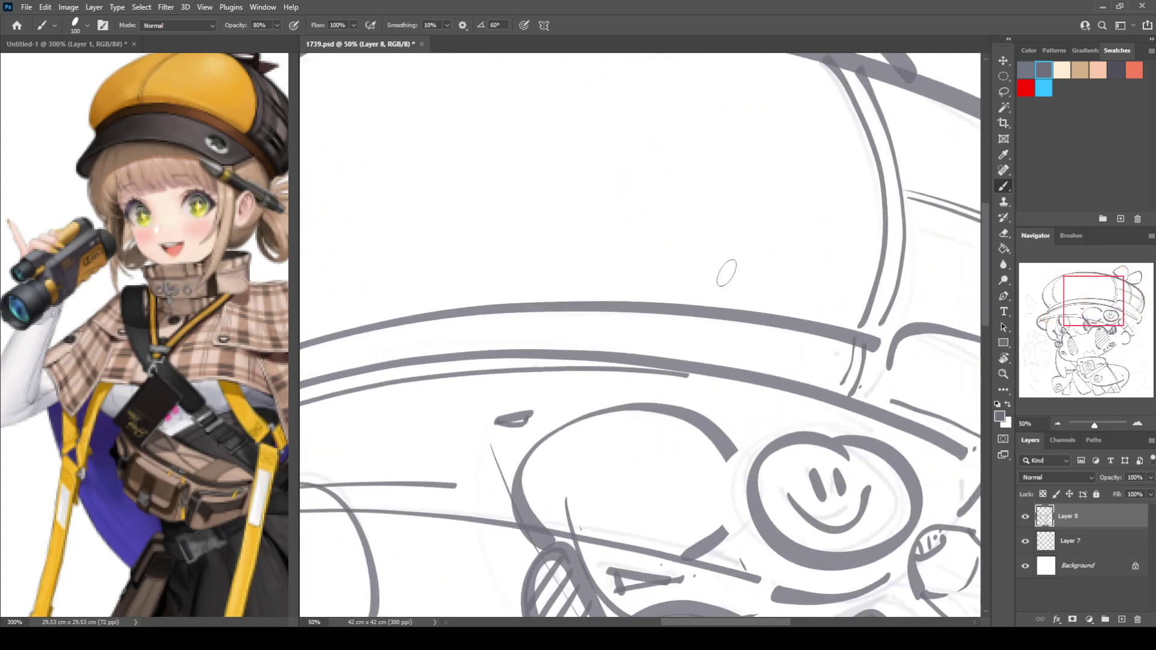
{"action": "left_click_drag", "start_coordinate": [731, 256], "coordinate": [726, 280]}
{"action": "left_click_drag", "start_coordinate": [754, 259], "coordinate": [749, 277]}
{"action": "left_click_drag", "start_coordinate": [741, 434], "coordinate": [494, 250]}
{"action": "left_click_drag", "start_coordinate": [820, 393], "coordinate": [652, 160]}
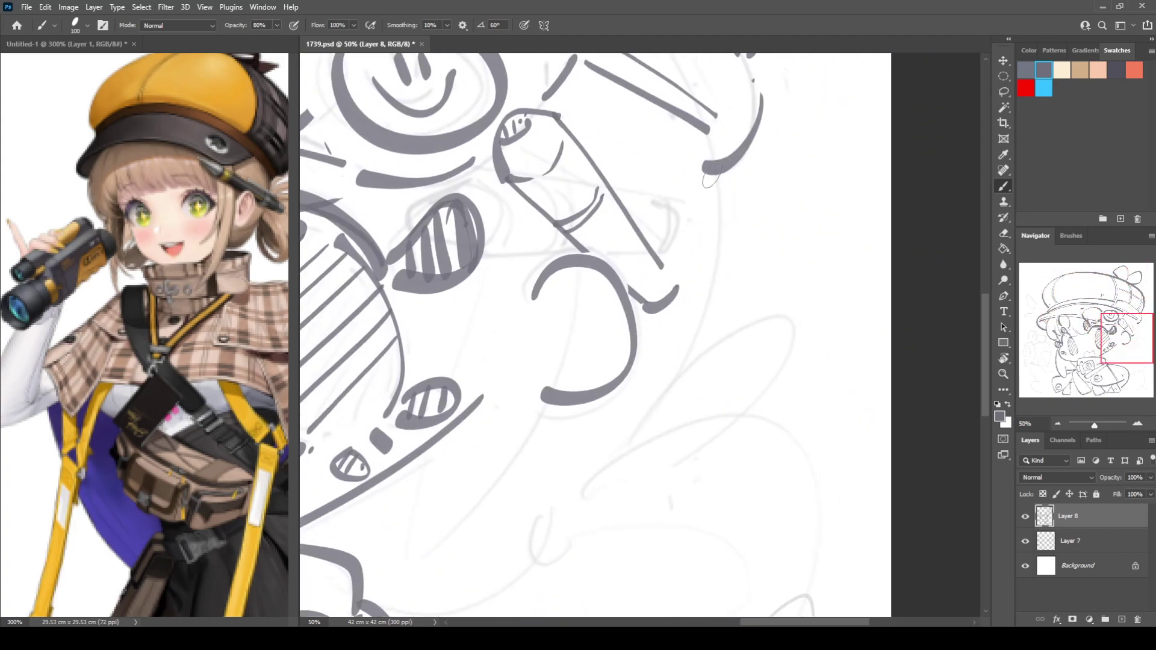
{"action": "mouse_move", "coordinate": [700, 131]}
{"action": "left_mouse_down"}
{"action": "mouse_move", "coordinate": [717, 169]}
{"action": "mouse_move", "coordinate": [653, 404]}
{"action": "left_mouse_up"}
Draw the long pointed side lock in front of the ear and the large rounded outline of the hair bunch behind it
{"action": "left_click_drag", "start_coordinate": [494, 385], "coordinate": [627, 307]}
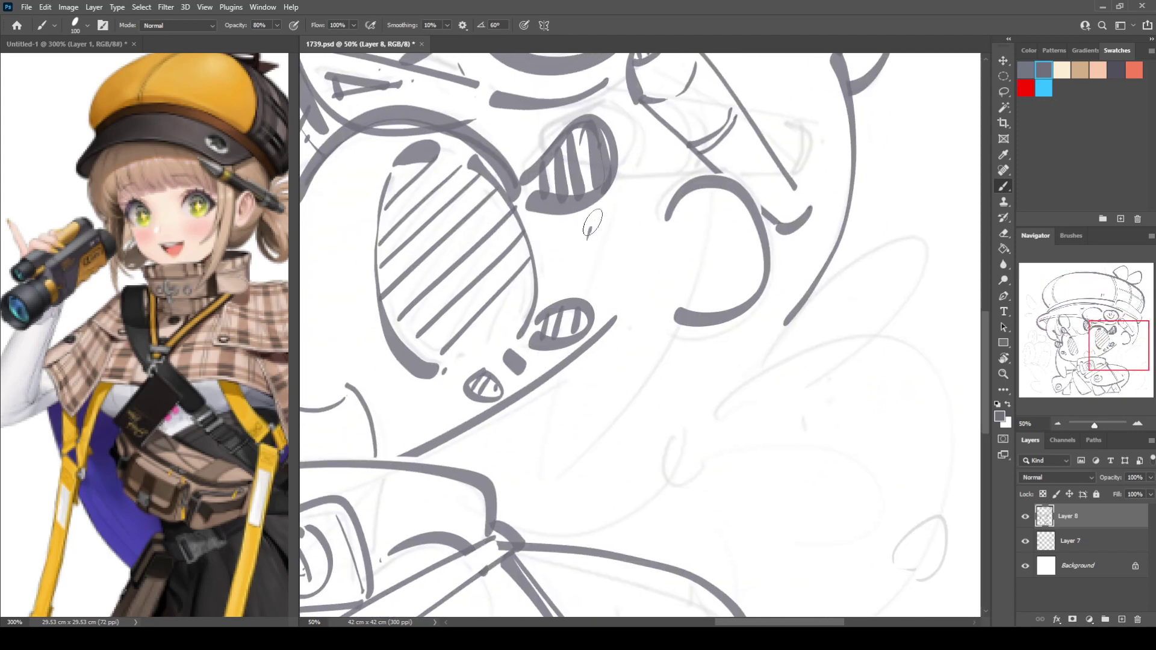
{"action": "mouse_move", "coordinate": [598, 212]}
{"action": "left_mouse_down"}
{"action": "mouse_move", "coordinate": [513, 482]}
{"action": "mouse_move", "coordinate": [669, 235]}
{"action": "mouse_move", "coordinate": [650, 144]}
{"action": "left_mouse_up"}
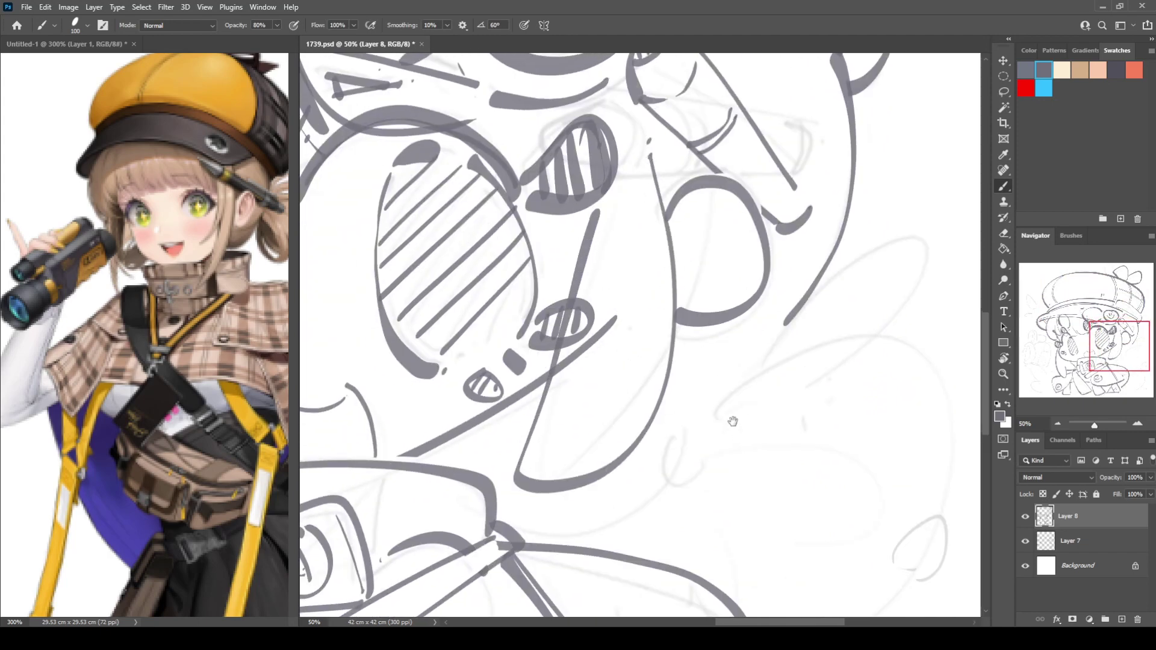
{"action": "mouse_move", "coordinate": [733, 422]}
{"action": "left_mouse_down"}
{"action": "mouse_move", "coordinate": [619, 341]}
{"action": "mouse_move", "coordinate": [615, 371]}
{"action": "mouse_move", "coordinate": [720, 206]}
{"action": "left_mouse_up"}
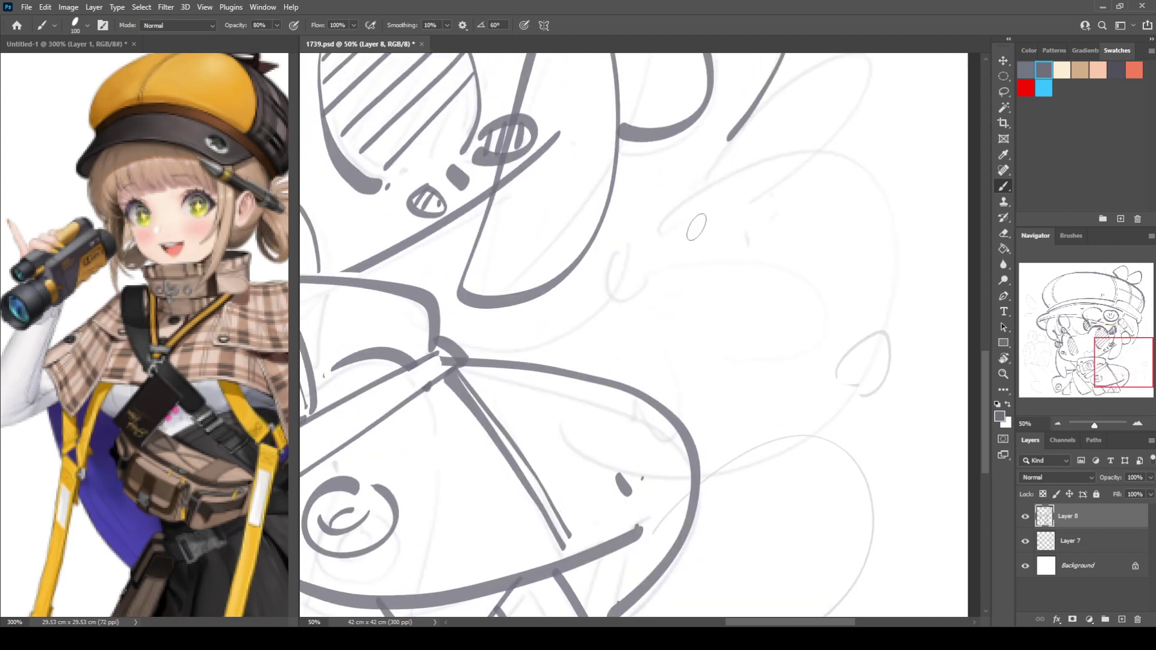
{"action": "mouse_move", "coordinate": [652, 241]}
{"action": "left_mouse_down"}
{"action": "mouse_move", "coordinate": [699, 210]}
{"action": "mouse_move", "coordinate": [757, 443]}
{"action": "mouse_move", "coordinate": [736, 453]}
{"action": "left_mouse_up"}
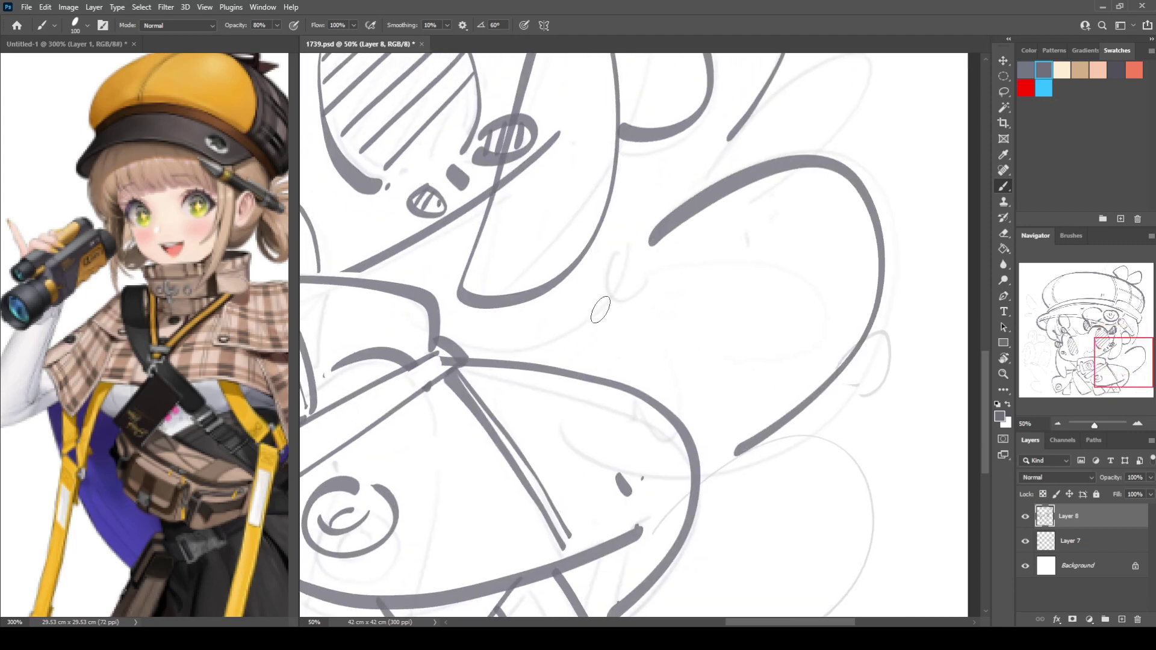
{"action": "left_click_drag", "start_coordinate": [536, 347], "coordinate": [683, 430]}
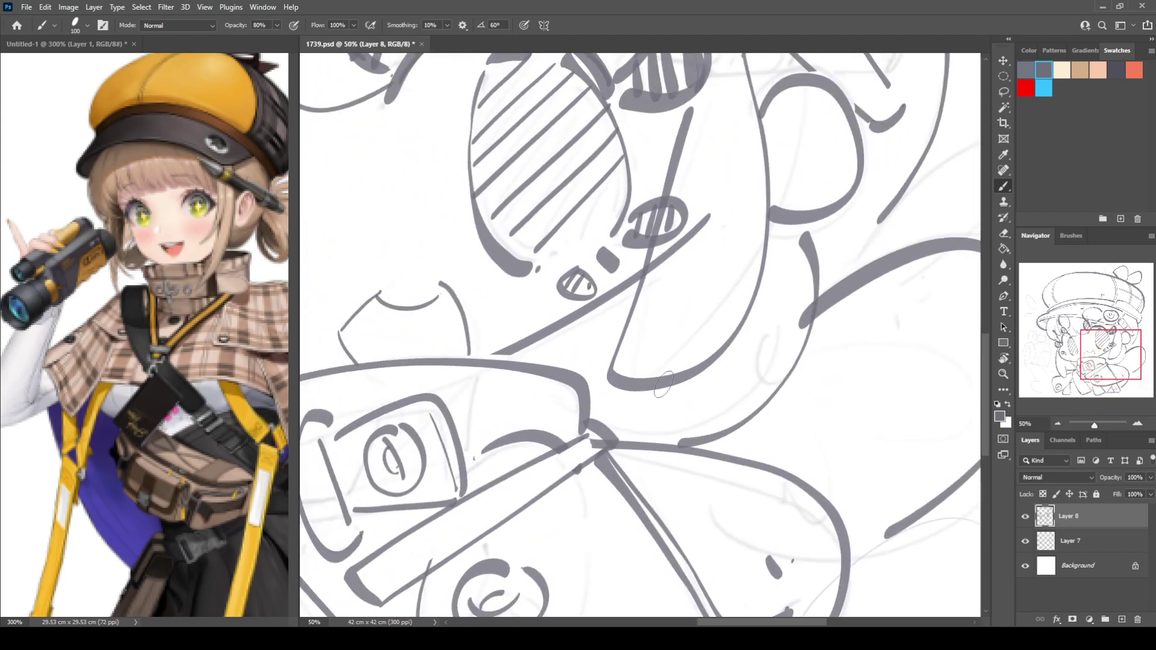
{"action": "left_click_drag", "start_coordinate": [771, 373], "coordinate": [662, 327]}
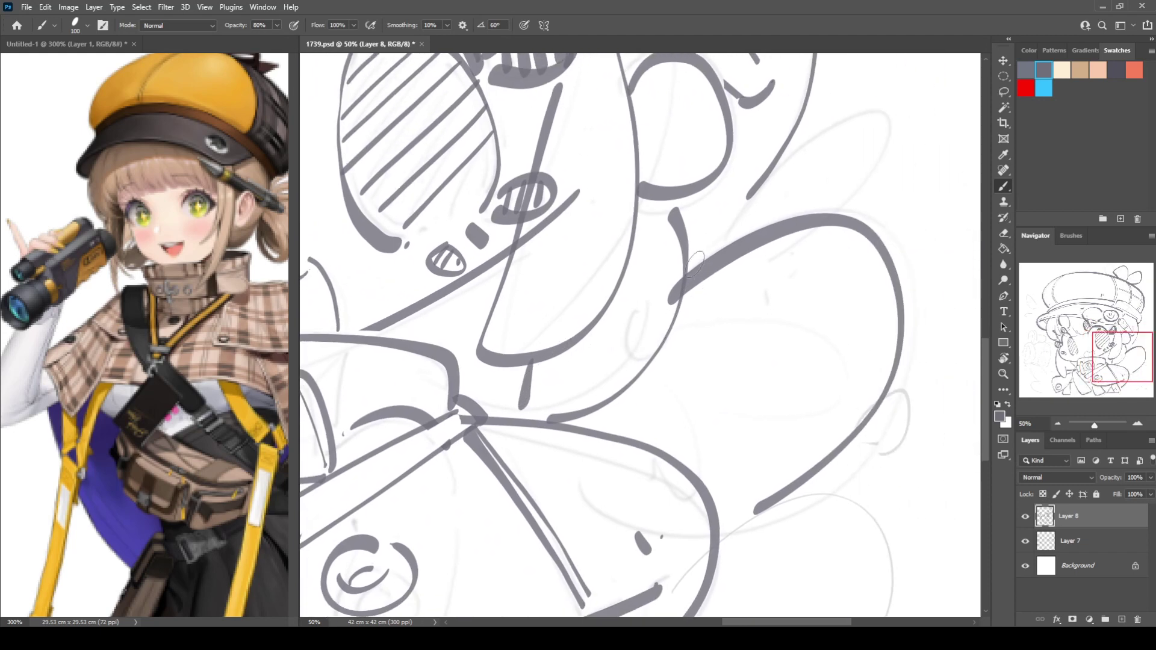
{"action": "key", "text": "ctrl+z"}
{"action": "key", "text": "ctrl+z"}
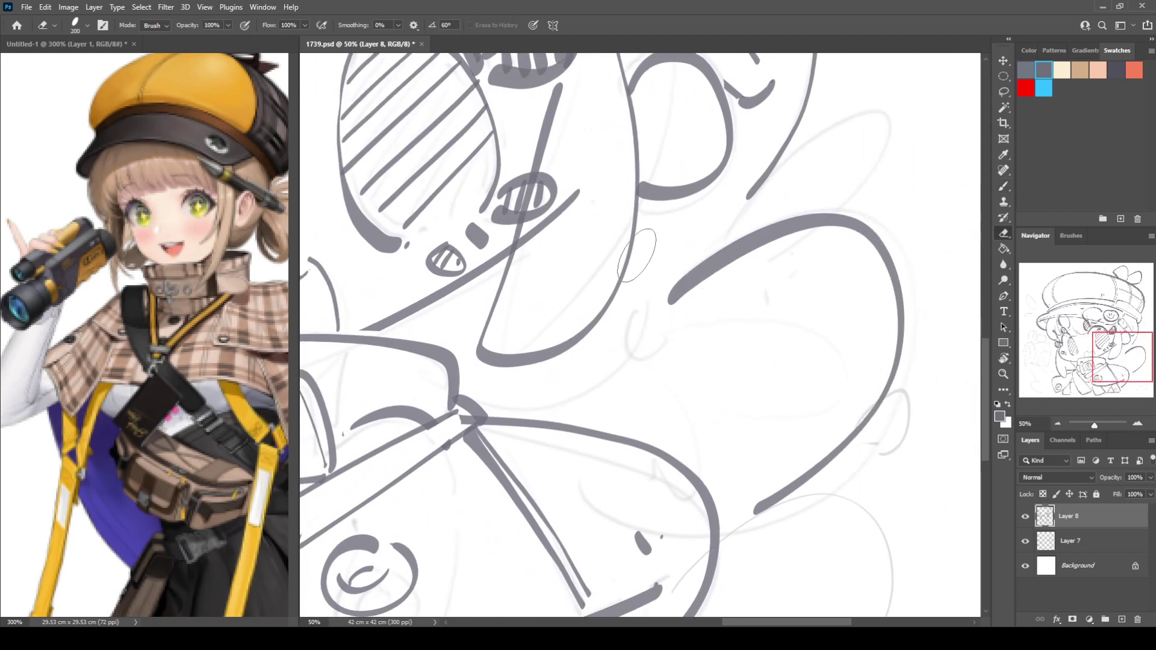
{"action": "key", "text": "ctrl+z"}
{"action": "mouse_move", "coordinate": [638, 202]}
{"action": "left_mouse_down"}
{"action": "mouse_move", "coordinate": [652, 307]}
{"action": "mouse_move", "coordinate": [614, 446]}
{"action": "left_mouse_up"}
{"action": "left_click_drag", "start_coordinate": [559, 358], "coordinate": [573, 416]}
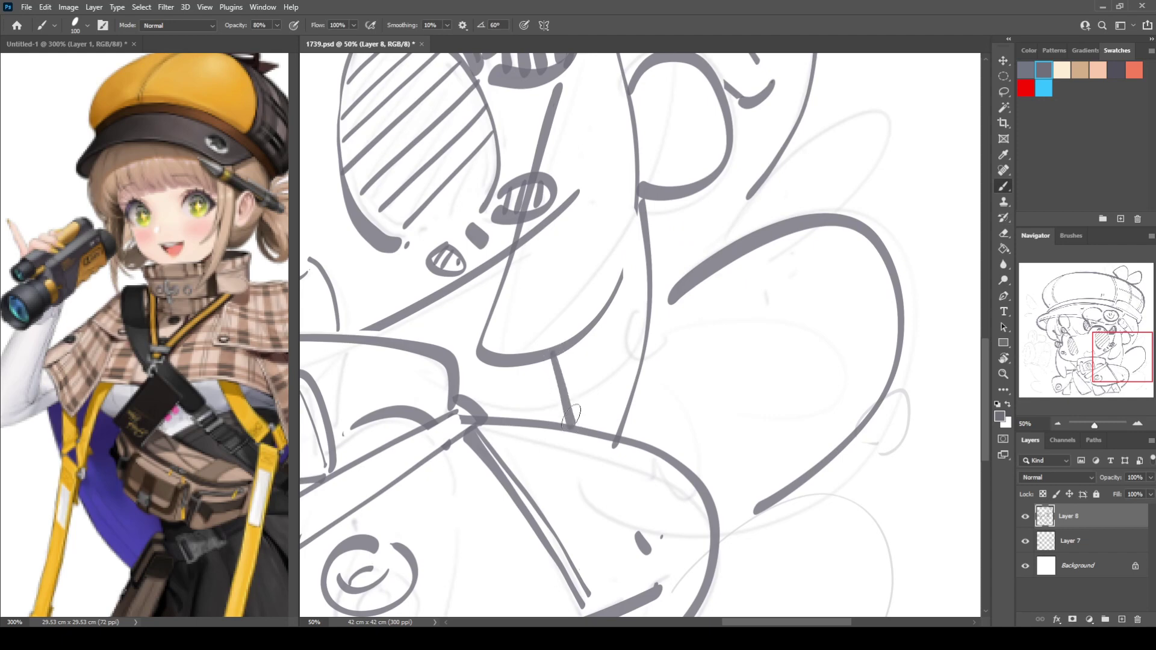
{"action": "key", "text": "ctrl+z"}
{"action": "key", "text": "ctrl+z"}
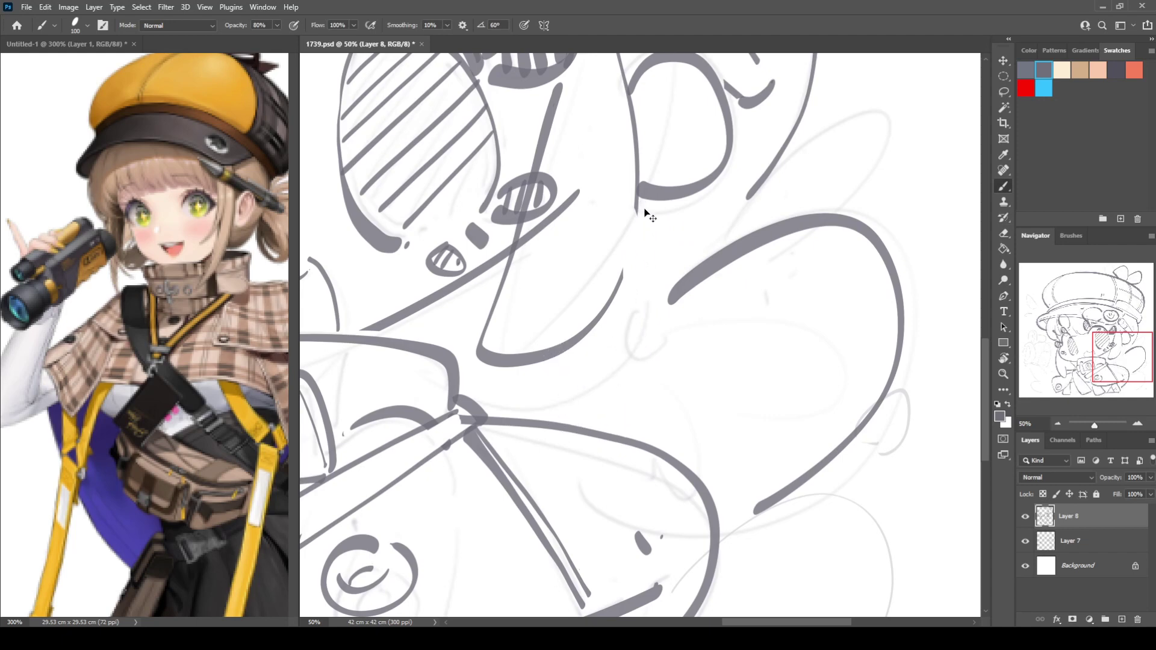
Draw a second pointed lock below the ear, behind the side lock, redoing the stroke until its curve fits
{"action": "left_click_drag", "start_coordinate": [637, 193], "coordinate": [611, 443]}
{"action": "key", "text": "ctrl+z"}
{"action": "mouse_move", "coordinate": [640, 192]}
{"action": "left_mouse_down"}
{"action": "mouse_move", "coordinate": [635, 401]}
{"action": "mouse_move", "coordinate": [615, 429]}
{"action": "left_mouse_up"}
{"action": "key", "text": "ctrl+z"}
{"action": "mouse_move", "coordinate": [571, 371]}
{"action": "left_mouse_down"}
{"action": "mouse_move", "coordinate": [714, 401]}
{"action": "mouse_move", "coordinate": [664, 299]}
{"action": "left_mouse_up"}
{"action": "key", "text": "ctrl+z"}
{"action": "mouse_move", "coordinate": [636, 211]}
{"action": "left_mouse_down"}
{"action": "mouse_move", "coordinate": [676, 369]}
{"action": "mouse_move", "coordinate": [557, 342]}
{"action": "left_mouse_up"}
{"action": "key", "text": "ctrl+z"}
{"action": "mouse_move", "coordinate": [639, 222]}
{"action": "left_mouse_down"}
{"action": "mouse_move", "coordinate": [665, 359]}
{"action": "mouse_move", "coordinate": [596, 343]}
{"action": "left_mouse_up"}
{"action": "mouse_move", "coordinate": [506, 337]}
{"action": "left_mouse_down"}
{"action": "mouse_move", "coordinate": [789, 292]}
{"action": "mouse_move", "coordinate": [593, 265]}
{"action": "left_mouse_up"}
Add two curved strand lines and a short hook inside the hair bunch, plus a short line beneath the side lock
{"action": "mouse_move", "coordinate": [765, 301]}
{"action": "left_mouse_down"}
{"action": "mouse_move", "coordinate": [607, 398]}
{"action": "mouse_move", "coordinate": [661, 341]}
{"action": "mouse_move", "coordinate": [734, 293]}
{"action": "mouse_move", "coordinate": [855, 313]}
{"action": "left_mouse_up"}
{"action": "left_click_drag", "start_coordinate": [583, 381], "coordinate": [785, 422]}
{"action": "left_click_drag", "start_coordinate": [718, 389], "coordinate": [716, 438]}
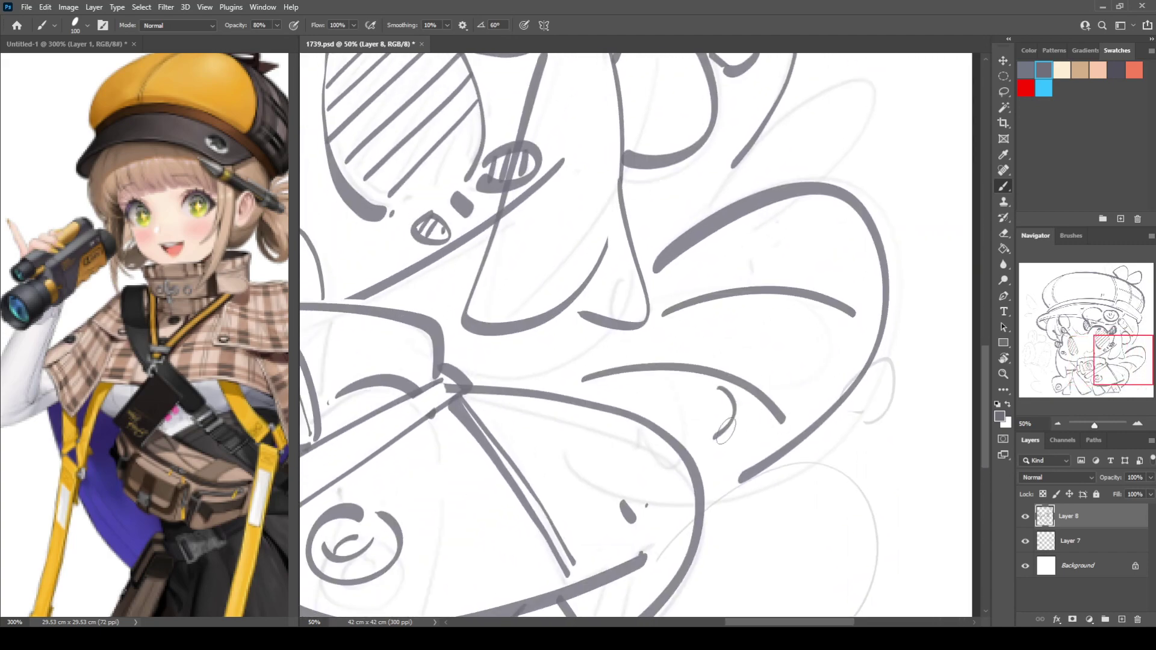
{"action": "left_click_drag", "start_coordinate": [602, 340], "coordinate": [517, 372]}
Draw the pointed tuft above the hair bunch and the large rounded curve beside the cape's outer edge
{"action": "left_click_drag", "start_coordinate": [647, 309], "coordinate": [449, 456]}
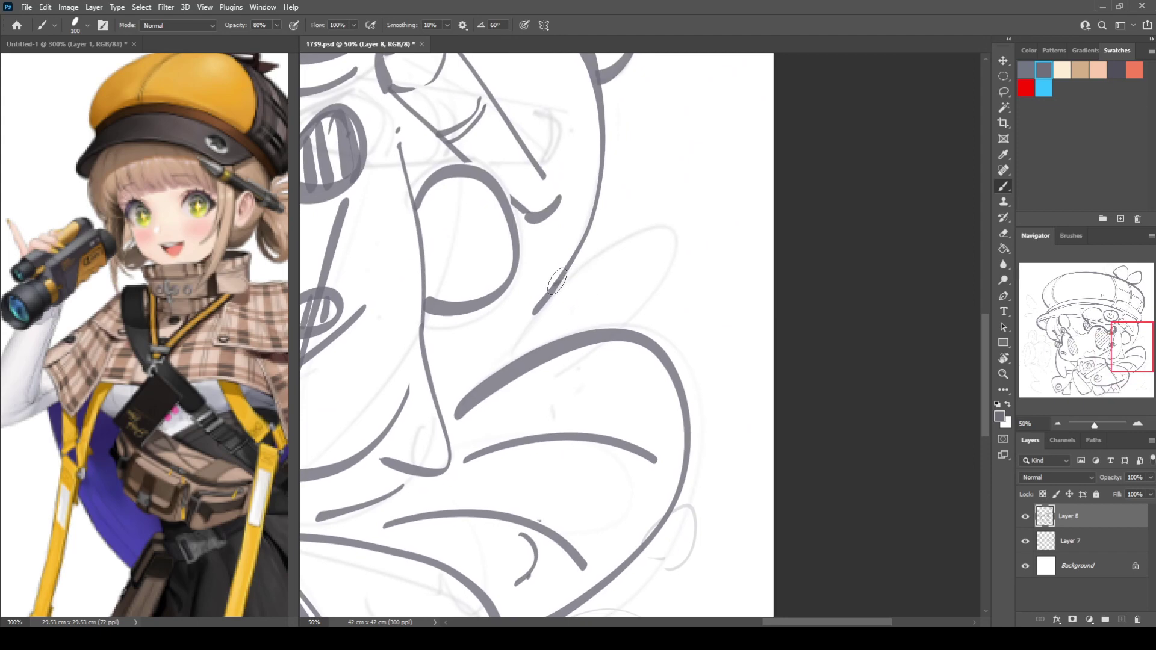
{"action": "left_click_drag", "start_coordinate": [555, 285], "coordinate": [621, 302]}
{"action": "left_click_drag", "start_coordinate": [620, 444], "coordinate": [763, 168]}
{"action": "left_click_drag", "start_coordinate": [682, 337], "coordinate": [670, 180]}
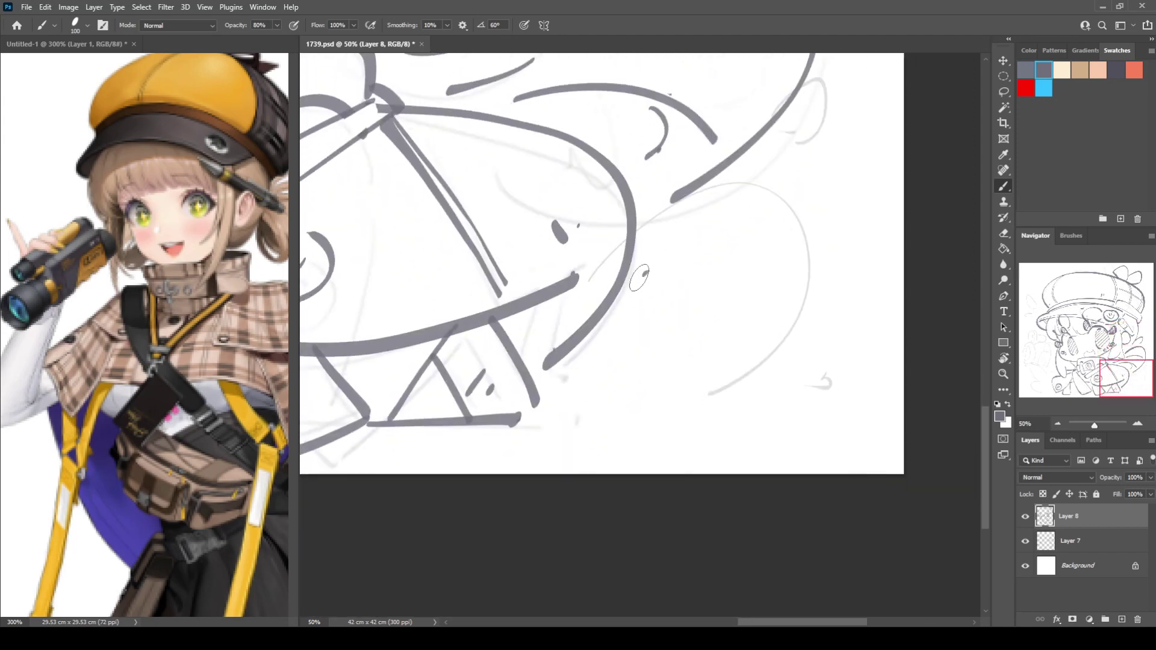
{"action": "mouse_move", "coordinate": [638, 280]}
{"action": "left_mouse_down"}
{"action": "mouse_move", "coordinate": [691, 376]}
{"action": "mouse_move", "coordinate": [594, 399]}
{"action": "left_mouse_up"}
{"action": "mouse_move", "coordinate": [804, 364]}
{"action": "left_mouse_down"}
{"action": "mouse_move", "coordinate": [824, 380]}
{"action": "mouse_move", "coordinate": [810, 389]}
{"action": "left_mouse_up"}
Draw the upper arc and lower edge of the binoculars' rear end with the curl beneath, and trim the lower line's end
{"action": "left_click_drag", "start_coordinate": [416, 298], "coordinate": [756, 266]}
{"action": "left_click_drag", "start_coordinate": [392, 278], "coordinate": [812, 511]}
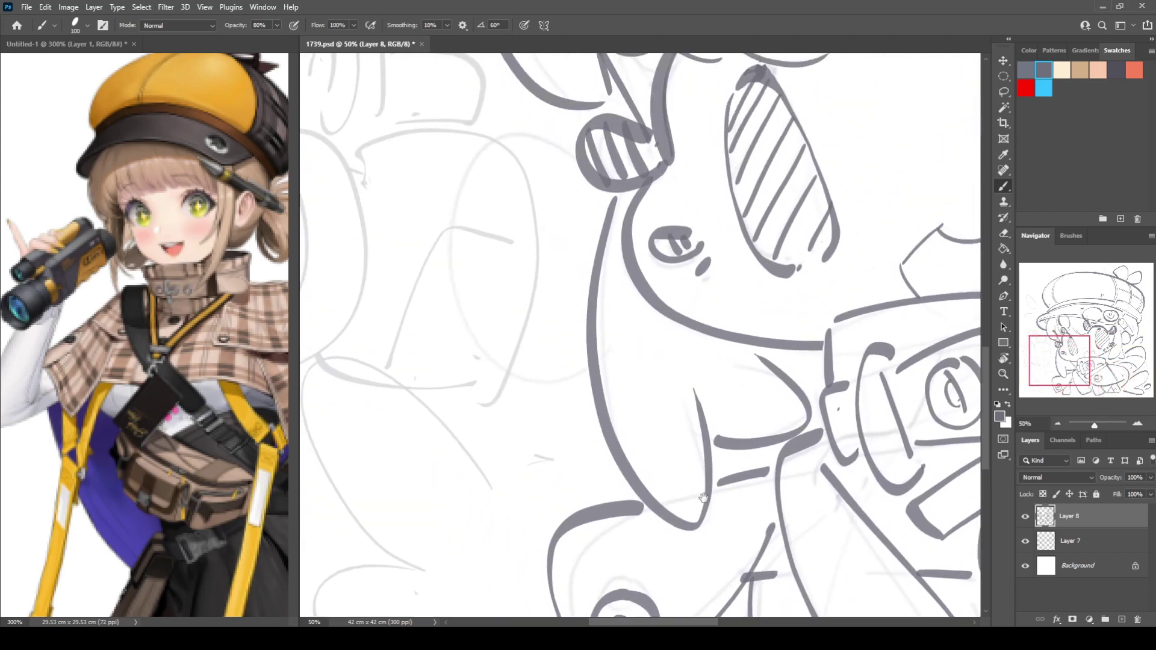
{"action": "left_click_drag", "start_coordinate": [565, 251], "coordinate": [644, 385]}
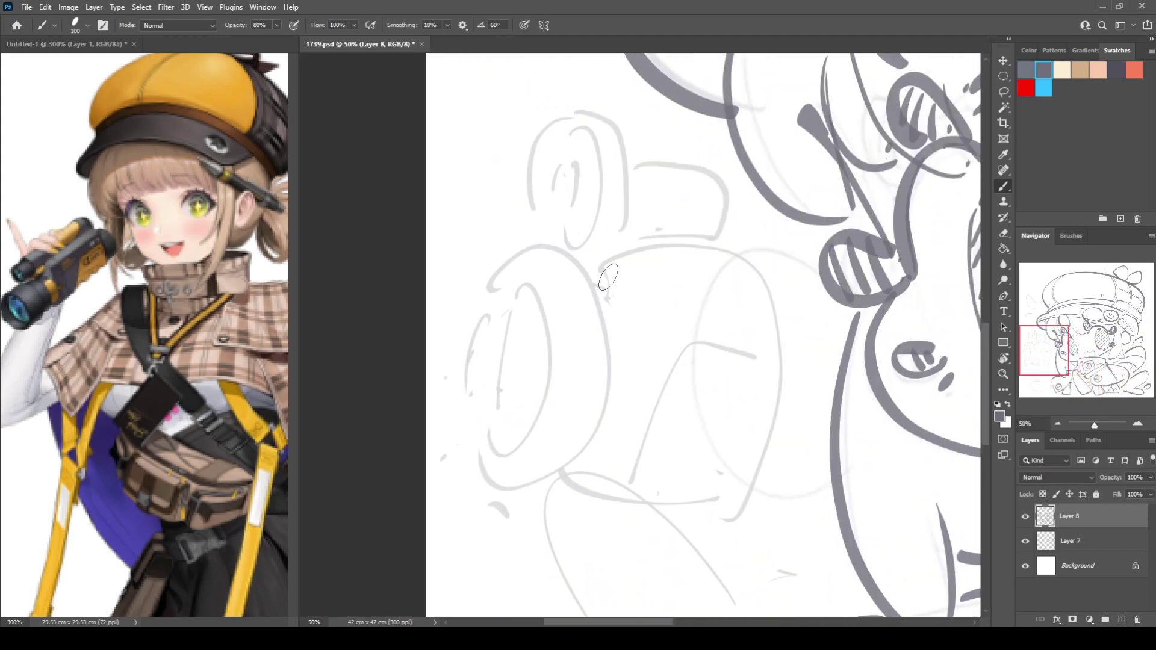
{"action": "mouse_move", "coordinate": [795, 263]}
{"action": "left_mouse_down"}
{"action": "mouse_move", "coordinate": [797, 474]}
{"action": "mouse_move", "coordinate": [796, 452]}
{"action": "mouse_move", "coordinate": [665, 284]}
{"action": "mouse_move", "coordinate": [813, 478]}
{"action": "left_mouse_up"}
{"action": "key", "text": "ctrl+z"}
{"action": "key", "text": "e"}
{"action": "left_click_drag", "start_coordinate": [680, 253], "coordinate": [672, 458]}
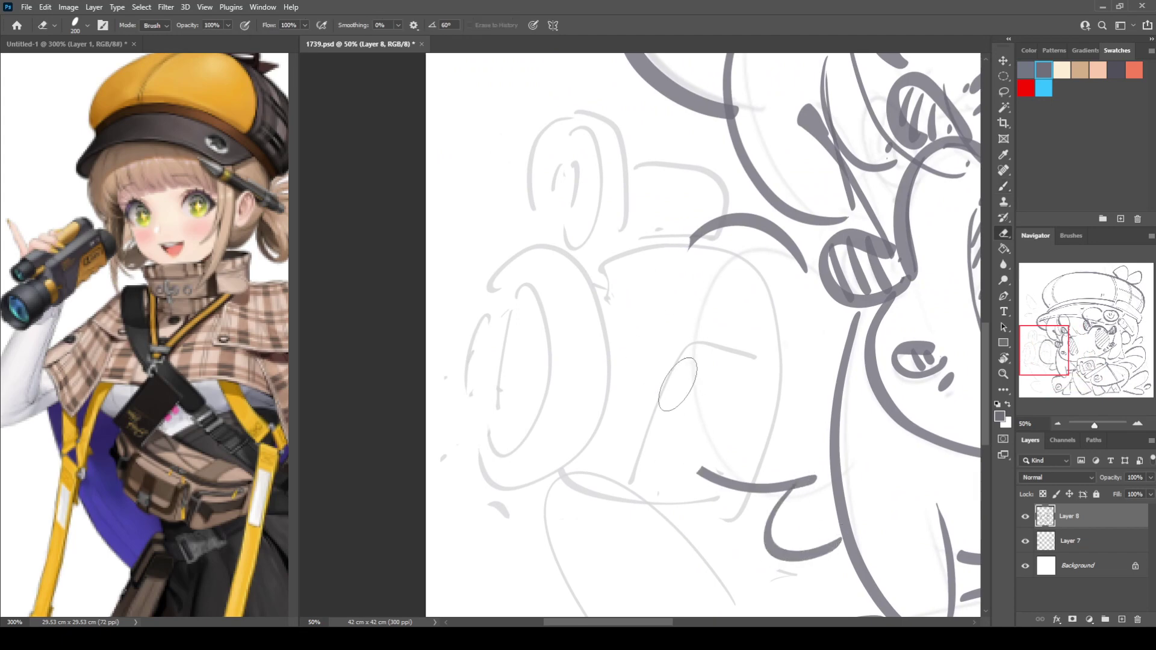
{"action": "key", "text": "b"}
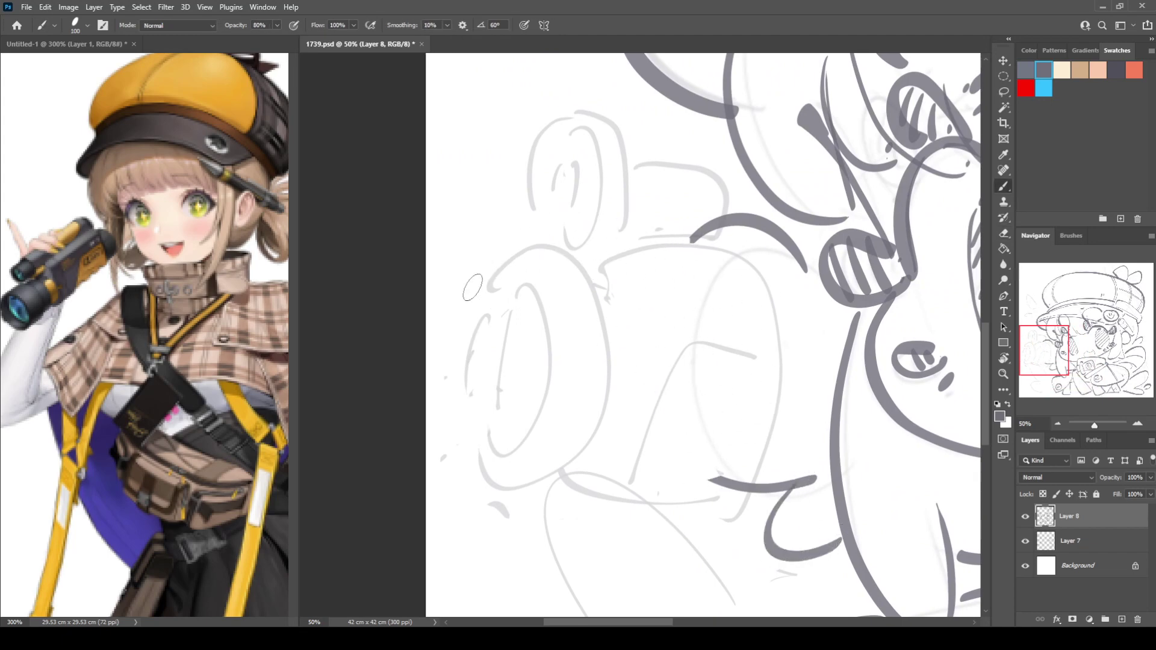
Outline the binoculars' large front lens as a tall oval and add two long strokes inside it
{"action": "mouse_move", "coordinate": [468, 292]}
{"action": "left_mouse_down"}
{"action": "mouse_move", "coordinate": [542, 451]}
{"action": "mouse_move", "coordinate": [521, 497]}
{"action": "left_mouse_up"}
{"action": "left_click_drag", "start_coordinate": [508, 257], "coordinate": [511, 450]}
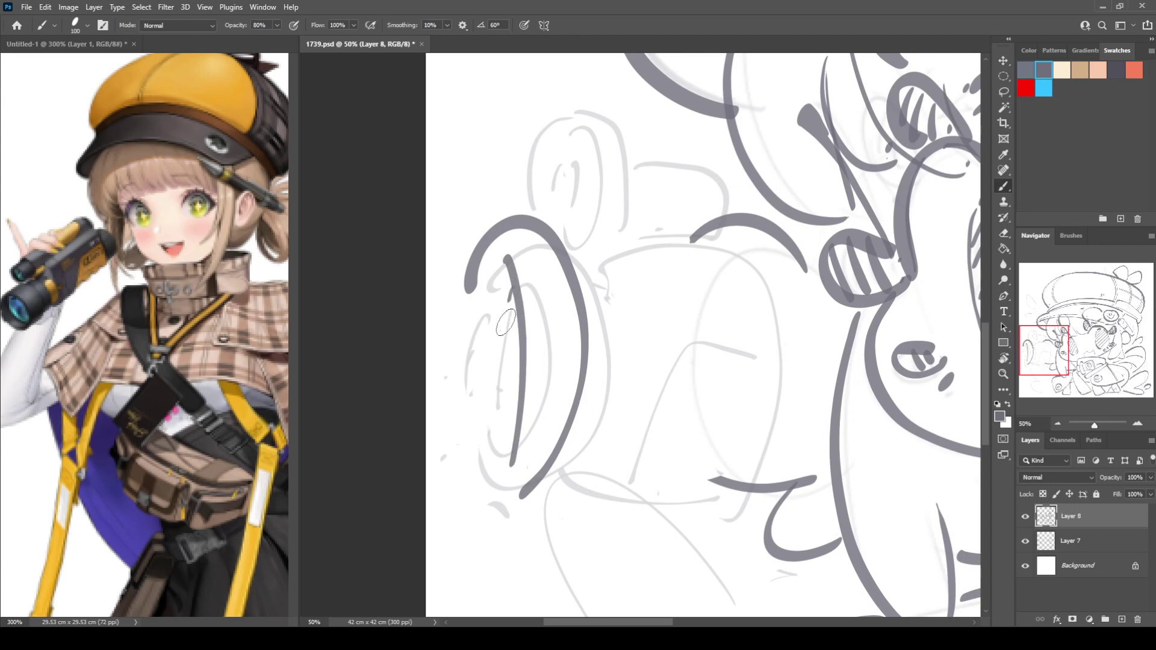
{"action": "left_click_drag", "start_coordinate": [512, 301], "coordinate": [483, 427]}
{"action": "mouse_move", "coordinate": [465, 305]}
{"action": "left_mouse_down"}
{"action": "mouse_move", "coordinate": [461, 460]}
{"action": "mouse_move", "coordinate": [506, 487]}
{"action": "left_mouse_up"}
Draw the lens rim's second edge and the barrel's rounded outline and lower edge, trimming the overlap at the rear
{"action": "left_click_drag", "start_coordinate": [595, 274], "coordinate": [569, 476]}
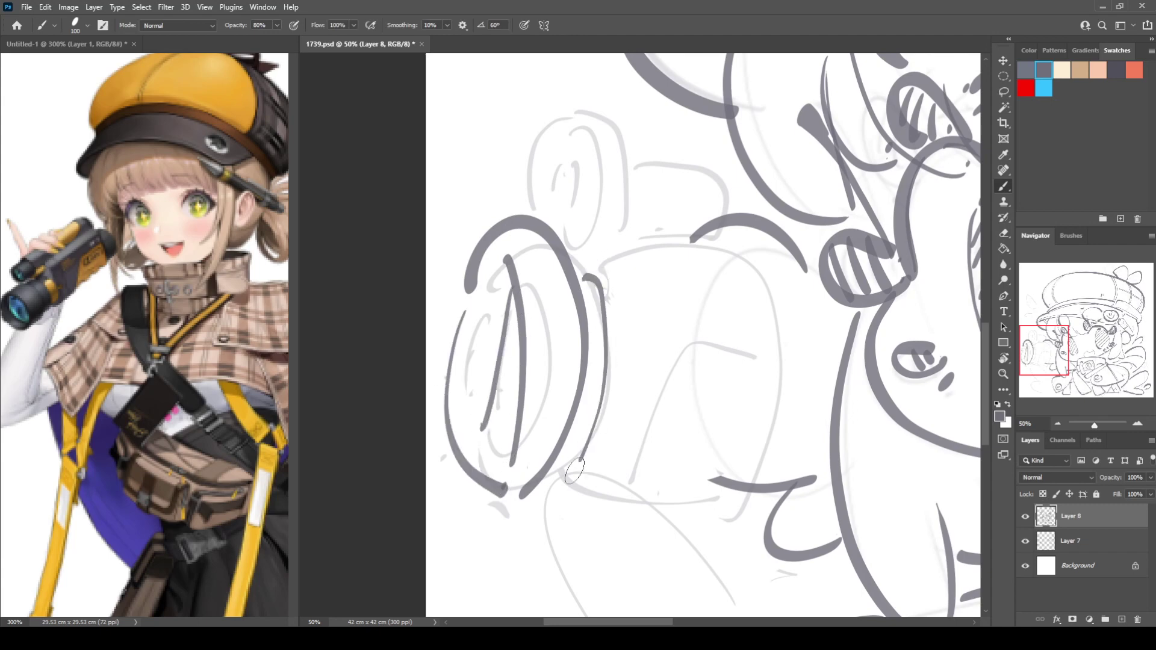
{"action": "mouse_move", "coordinate": [589, 278]}
{"action": "left_mouse_down"}
{"action": "mouse_move", "coordinate": [713, 256]}
{"action": "mouse_move", "coordinate": [760, 424]}
{"action": "mouse_move", "coordinate": [707, 479]}
{"action": "left_mouse_up"}
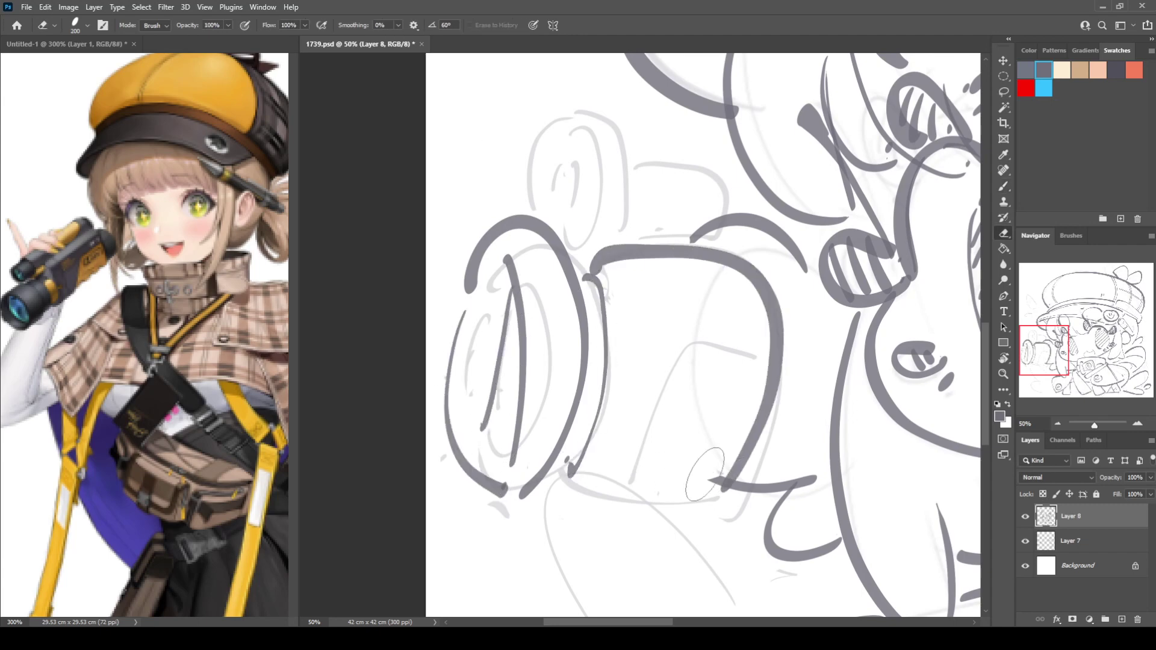
{"action": "left_click_drag", "start_coordinate": [569, 465], "coordinate": [698, 509]}
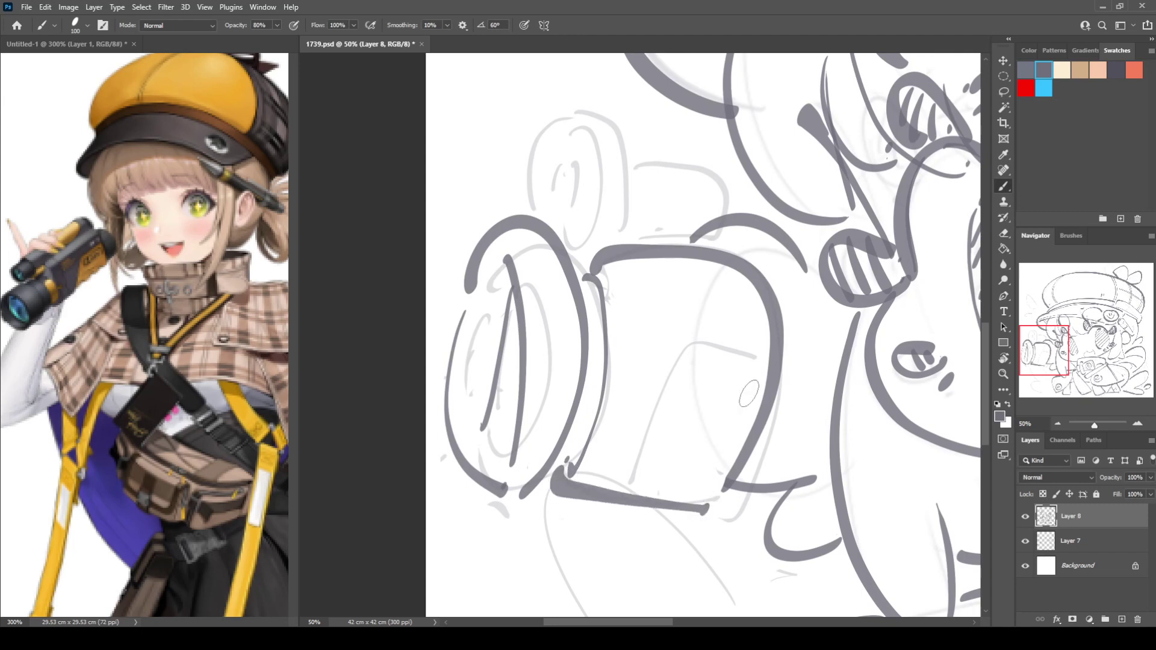
Redraw the large barrel's lower edge, and add an angled panel outline with small tick marks inside its rear part
{"action": "key", "text": "ctrl+z"}
{"action": "left_click_drag", "start_coordinate": [557, 468], "coordinate": [706, 508]}
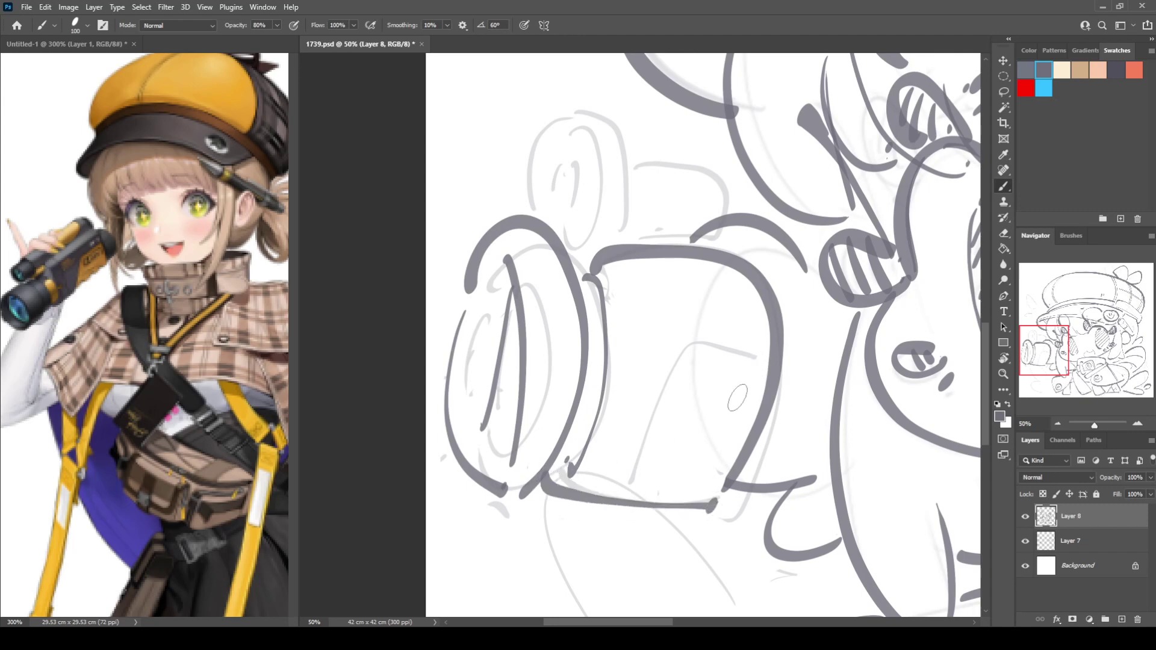
{"action": "mouse_move", "coordinate": [772, 369]}
{"action": "left_mouse_down"}
{"action": "mouse_move", "coordinate": [710, 355]}
{"action": "mouse_move", "coordinate": [653, 432]}
{"action": "mouse_move", "coordinate": [631, 499]}
{"action": "left_mouse_up"}
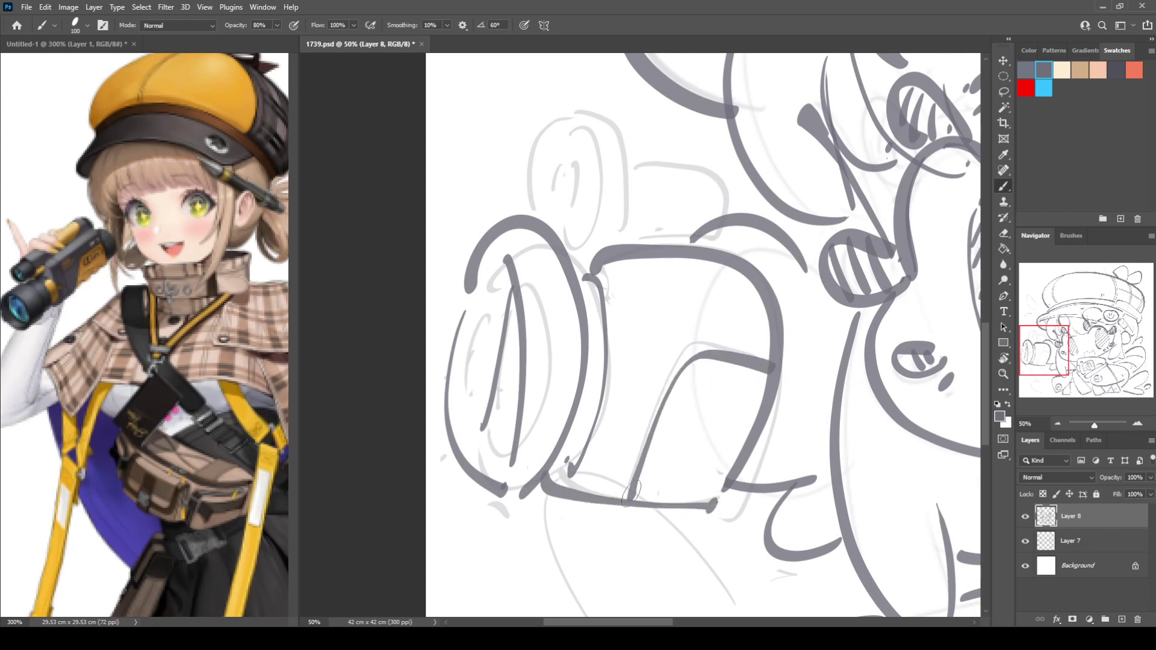
{"action": "mouse_move", "coordinate": [701, 375]}
{"action": "left_mouse_down"}
{"action": "mouse_move", "coordinate": [701, 395]}
{"action": "mouse_move", "coordinate": [717, 393]}
{"action": "left_mouse_up"}
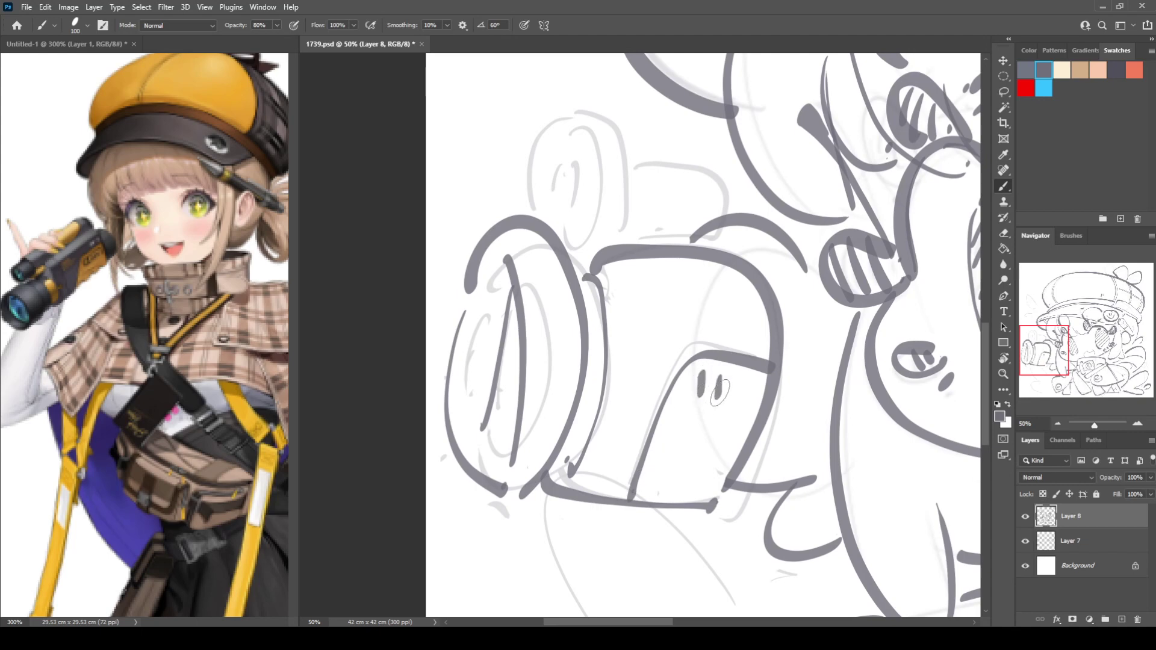
{"action": "left_click_drag", "start_coordinate": [658, 471], "coordinate": [664, 486]}
{"action": "left_click", "coordinate": [677, 469]}
Outline the smaller second lens above the large one and add two inner strokes and a small dot
{"action": "mouse_move", "coordinate": [526, 171]}
{"action": "left_mouse_down"}
{"action": "mouse_move", "coordinate": [533, 115]}
{"action": "mouse_move", "coordinate": [605, 241]}
{"action": "left_mouse_up"}
{"action": "left_click_drag", "start_coordinate": [565, 129], "coordinate": [575, 227]}
{"action": "left_click_drag", "start_coordinate": [563, 156], "coordinate": [560, 202]}
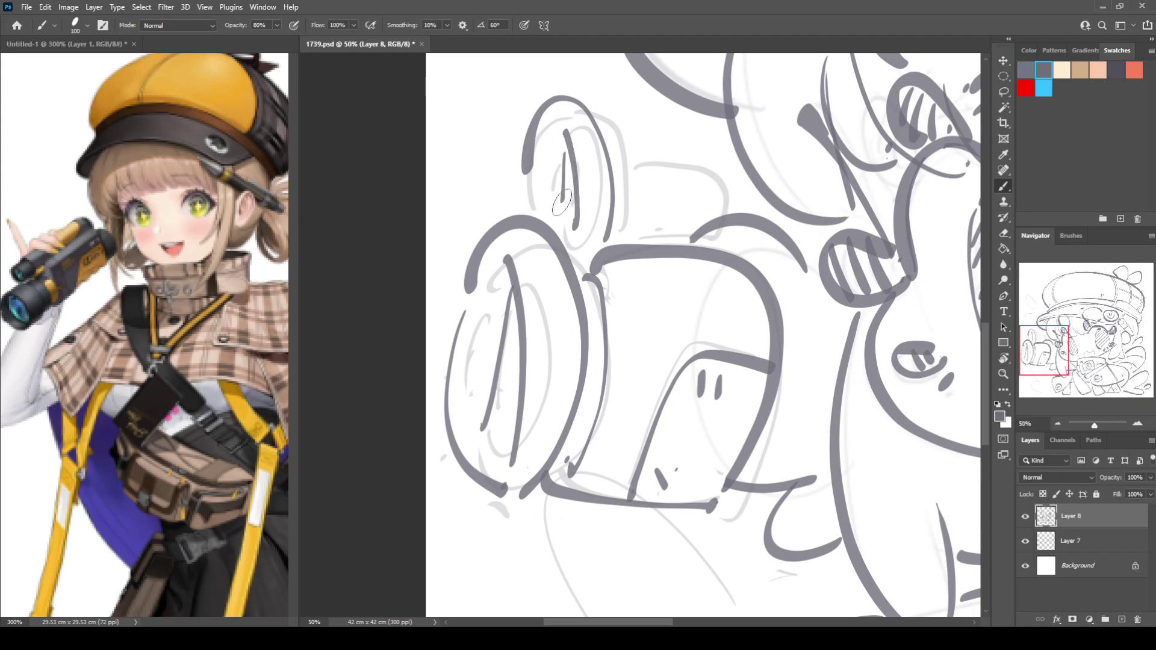
{"action": "left_click", "coordinate": [541, 185]}
Draw the smaller lens rim's second edge and its barrel's rounded outline and lower edge, trimming the overlapping curve behind it
{"action": "mouse_move", "coordinate": [597, 125]}
{"action": "left_mouse_down"}
{"action": "mouse_move", "coordinate": [625, 227]}
{"action": "mouse_move", "coordinate": [732, 228]}
{"action": "mouse_move", "coordinate": [693, 234]}
{"action": "mouse_move", "coordinate": [702, 220]}
{"action": "mouse_move", "coordinate": [724, 226]}
{"action": "mouse_move", "coordinate": [698, 230]}
{"action": "left_mouse_up"}
{"action": "key", "text": "e"}
{"action": "key", "text": "b"}
{"action": "mouse_move", "coordinate": [631, 161]}
{"action": "left_mouse_down"}
{"action": "mouse_move", "coordinate": [696, 178]}
{"action": "mouse_move", "coordinate": [722, 246]}
{"action": "left_mouse_up"}
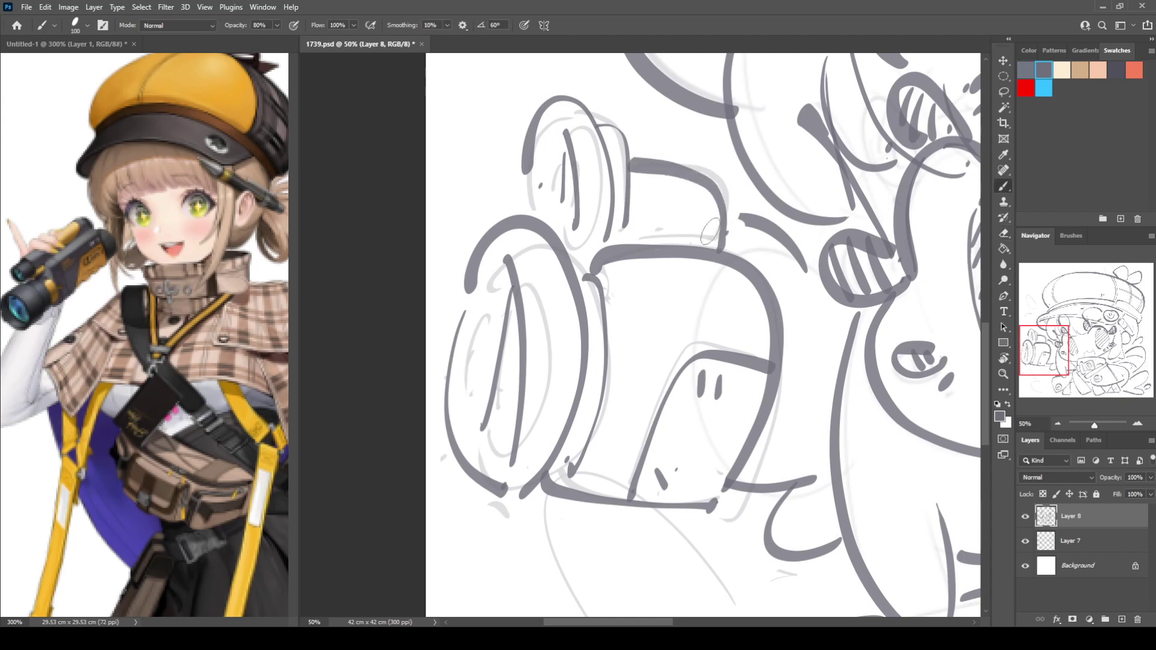
{"action": "mouse_move", "coordinate": [631, 234]}
{"action": "left_mouse_down"}
{"action": "mouse_move", "coordinate": [760, 236]}
{"action": "mouse_move", "coordinate": [736, 238]}
{"action": "mouse_move", "coordinate": [740, 225]}
{"action": "mouse_move", "coordinate": [785, 245]}
{"action": "mouse_move", "coordinate": [792, 236]}
{"action": "mouse_move", "coordinate": [805, 275]}
{"action": "mouse_move", "coordinate": [783, 253]}
{"action": "left_mouse_up"}
Redraw the curve joining the small barrel's rear to the striped oval beside the face
{"action": "key", "text": "e"}
{"action": "key", "text": "b"}
{"action": "mouse_move", "coordinate": [723, 218]}
{"action": "left_mouse_down"}
{"action": "mouse_move", "coordinate": [759, 222]}
{"action": "mouse_move", "coordinate": [828, 267]}
{"action": "left_mouse_up"}
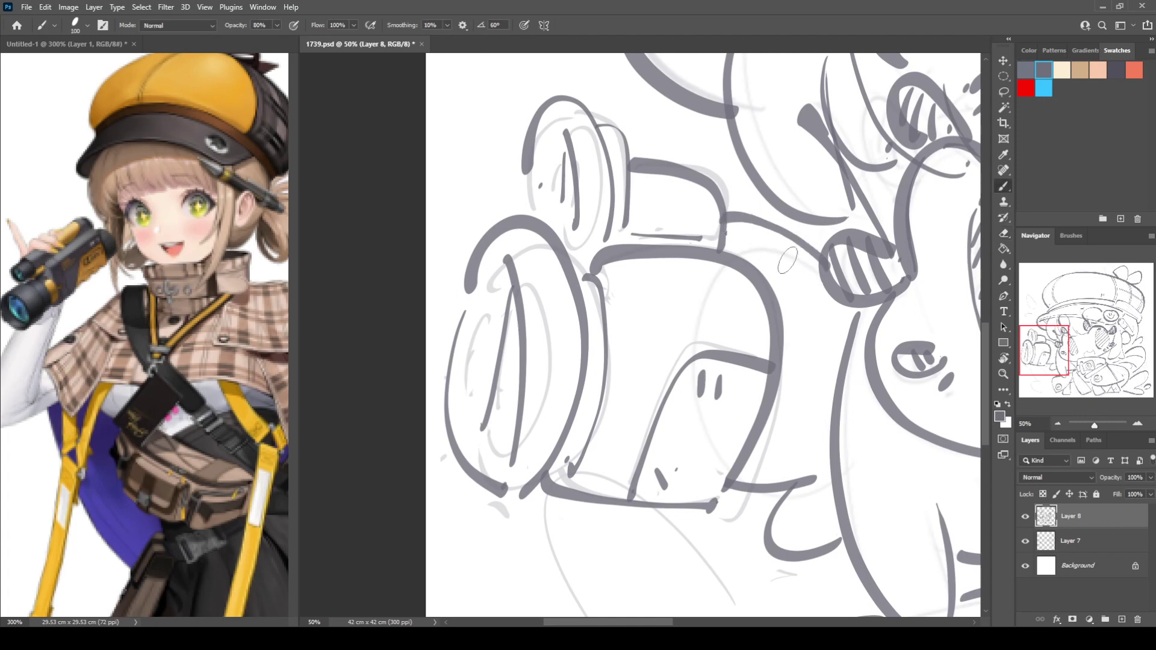
Add a short stroke in the large lens, a small circle and parallel lines along the barrel's panel, and the small lens's outer edge
{"action": "left_click_drag", "start_coordinate": [597, 368], "coordinate": [619, 247]}
{"action": "left_click_drag", "start_coordinate": [508, 304], "coordinate": [526, 319]}
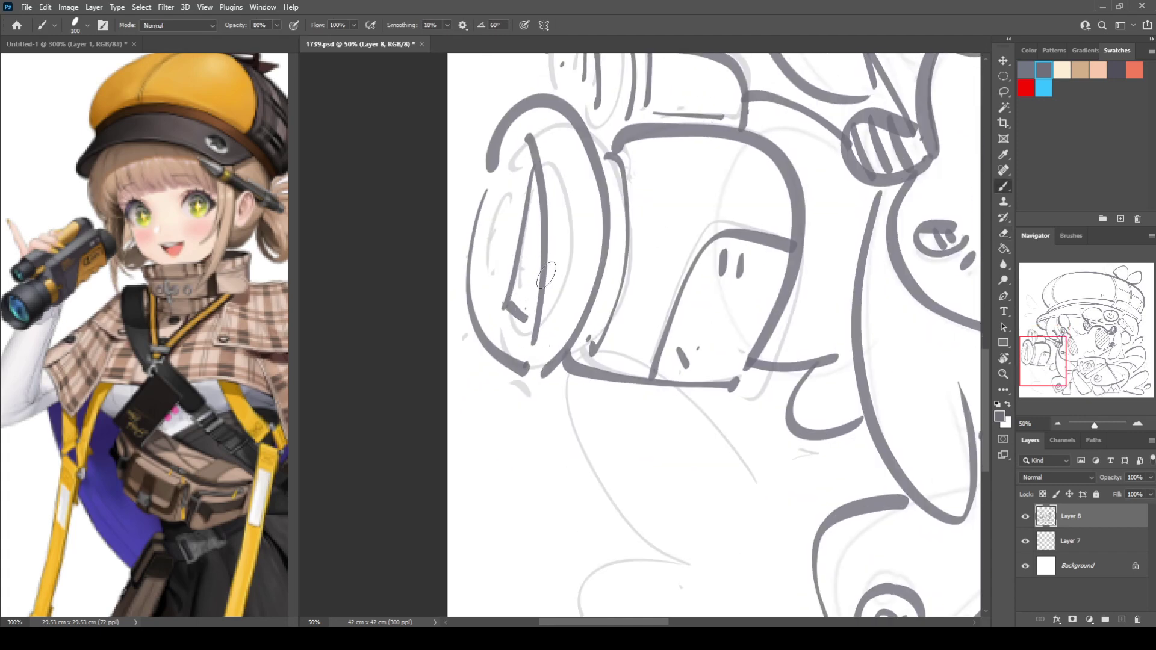
{"action": "left_click_drag", "start_coordinate": [705, 215], "coordinate": [708, 209]}
{"action": "left_click_drag", "start_coordinate": [699, 228], "coordinate": [639, 375]}
{"action": "left_click_drag", "start_coordinate": [730, 210], "coordinate": [786, 220]}
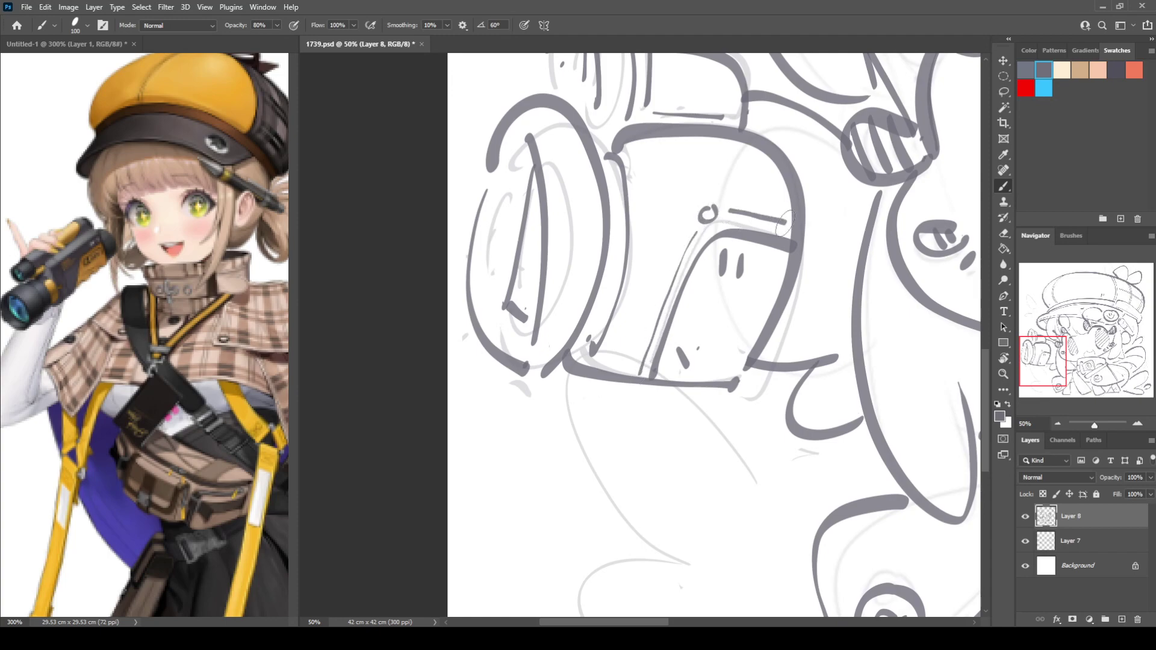
{"action": "left_click_drag", "start_coordinate": [715, 191], "coordinate": [665, 388]}
{"action": "left_click_drag", "start_coordinate": [504, 203], "coordinate": [500, 259]}
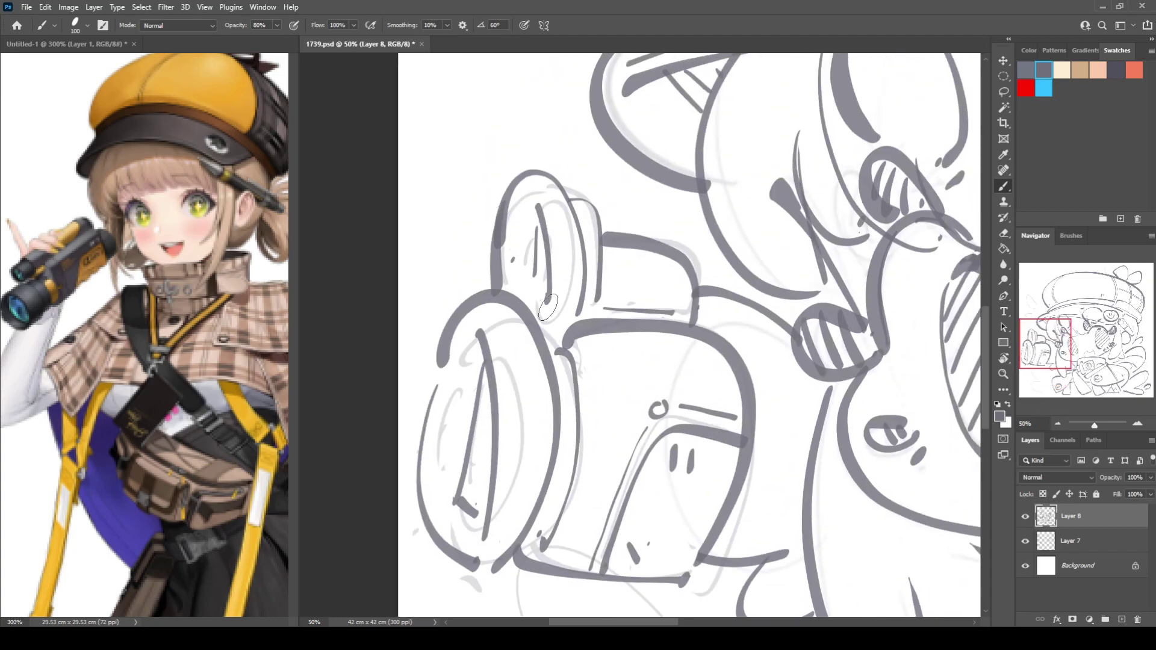
Draw two large rounded lobes below the binoculars, with a small tick inside and a dot beside them
{"action": "left_click_drag", "start_coordinate": [590, 473], "coordinate": [604, 194]}
{"action": "left_click_drag", "start_coordinate": [625, 449], "coordinate": [563, 371]}
{"action": "left_click_drag", "start_coordinate": [684, 320], "coordinate": [609, 259]}
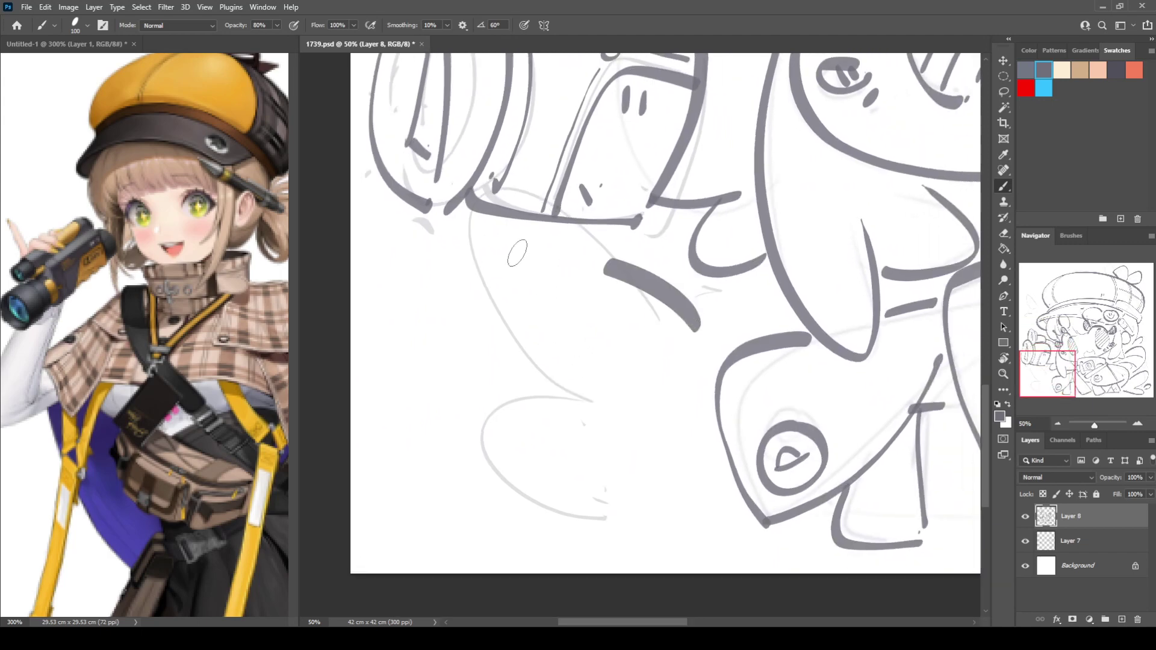
{"action": "mouse_move", "coordinate": [517, 253]}
{"action": "left_mouse_down"}
{"action": "mouse_move", "coordinate": [523, 432]}
{"action": "mouse_move", "coordinate": [575, 440]}
{"action": "left_mouse_up"}
{"action": "key", "text": "ctrl+z"}
{"action": "key", "text": "ctrl+z"}
{"action": "mouse_move", "coordinate": [709, 347]}
{"action": "left_mouse_down"}
{"action": "mouse_move", "coordinate": [485, 280]}
{"action": "mouse_move", "coordinate": [593, 448]}
{"action": "left_mouse_up"}
{"action": "mouse_move", "coordinate": [482, 439]}
{"action": "left_mouse_down"}
{"action": "mouse_move", "coordinate": [638, 539]}
{"action": "mouse_move", "coordinate": [729, 509]}
{"action": "left_mouse_up"}
{"action": "left_click_drag", "start_coordinate": [689, 491], "coordinate": [698, 497]}
{"action": "left_click", "coordinate": [429, 373]}
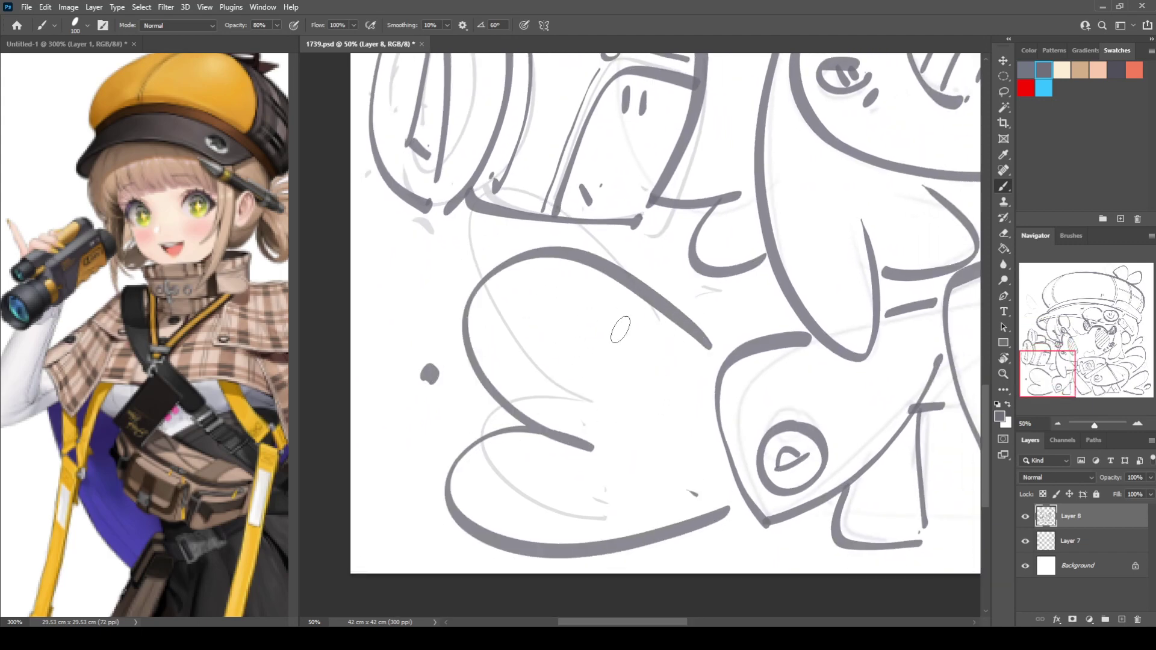
Draw two wedge-shaped accent marks beside the cap's brim and a small dot beneath them
{"action": "key", "text": "ctrl+shift+h"}
{"action": "key", "text": "ctrl+shift+h"}
{"action": "left_click_drag", "start_coordinate": [732, 249], "coordinate": [648, 531]}
{"action": "left_click_drag", "start_coordinate": [673, 295], "coordinate": [717, 527]}
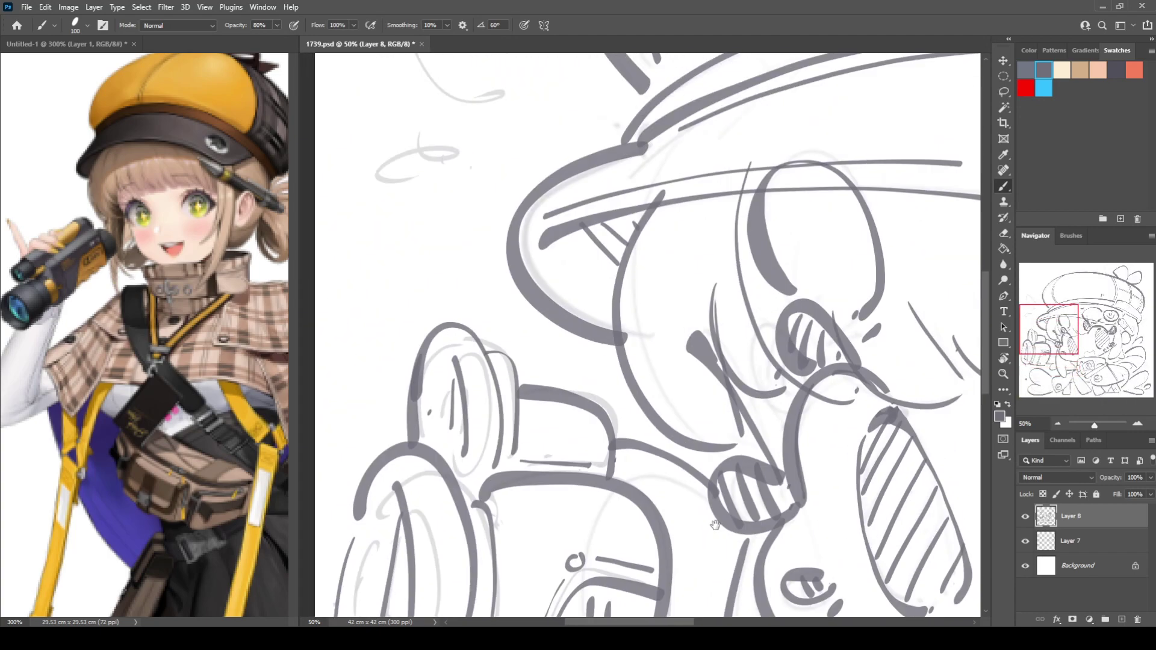
{"action": "left_click_drag", "start_coordinate": [678, 340], "coordinate": [725, 524]}
{"action": "left_click_drag", "start_coordinate": [688, 373], "coordinate": [717, 502]}
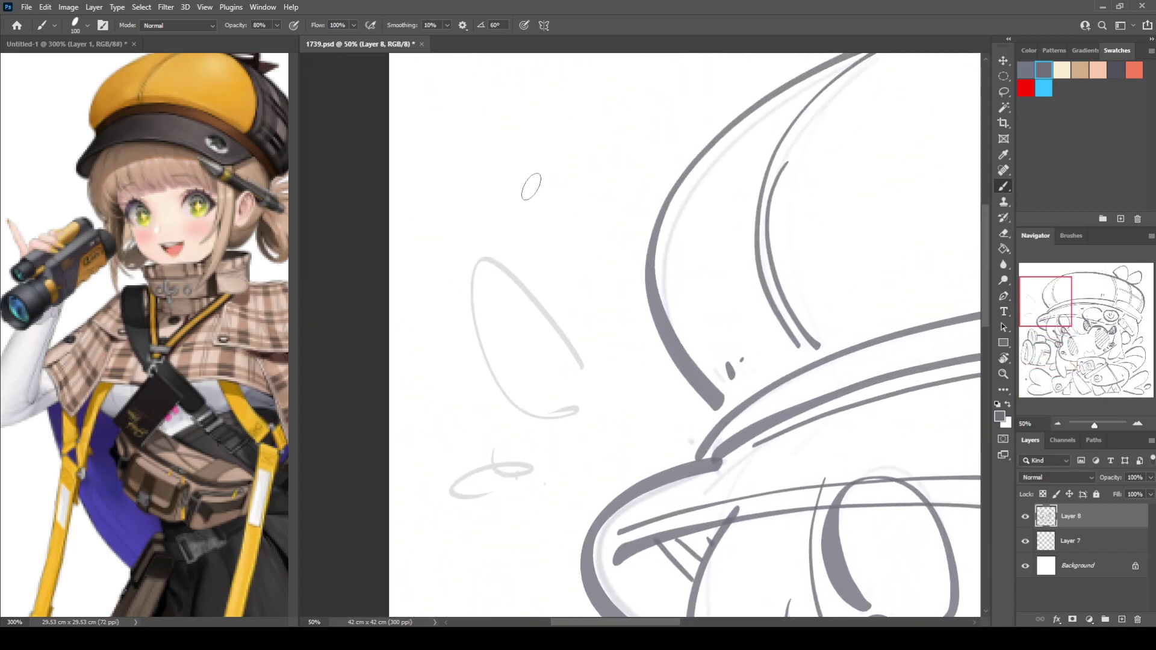
{"action": "mouse_move", "coordinate": [536, 181]}
{"action": "left_mouse_down"}
{"action": "mouse_move", "coordinate": [461, 256]}
{"action": "mouse_move", "coordinate": [594, 381]}
{"action": "left_mouse_up"}
{"action": "mouse_move", "coordinate": [547, 175]}
{"action": "left_mouse_down"}
{"action": "mouse_move", "coordinate": [618, 343]}
{"action": "mouse_move", "coordinate": [597, 383]}
{"action": "left_mouse_up"}
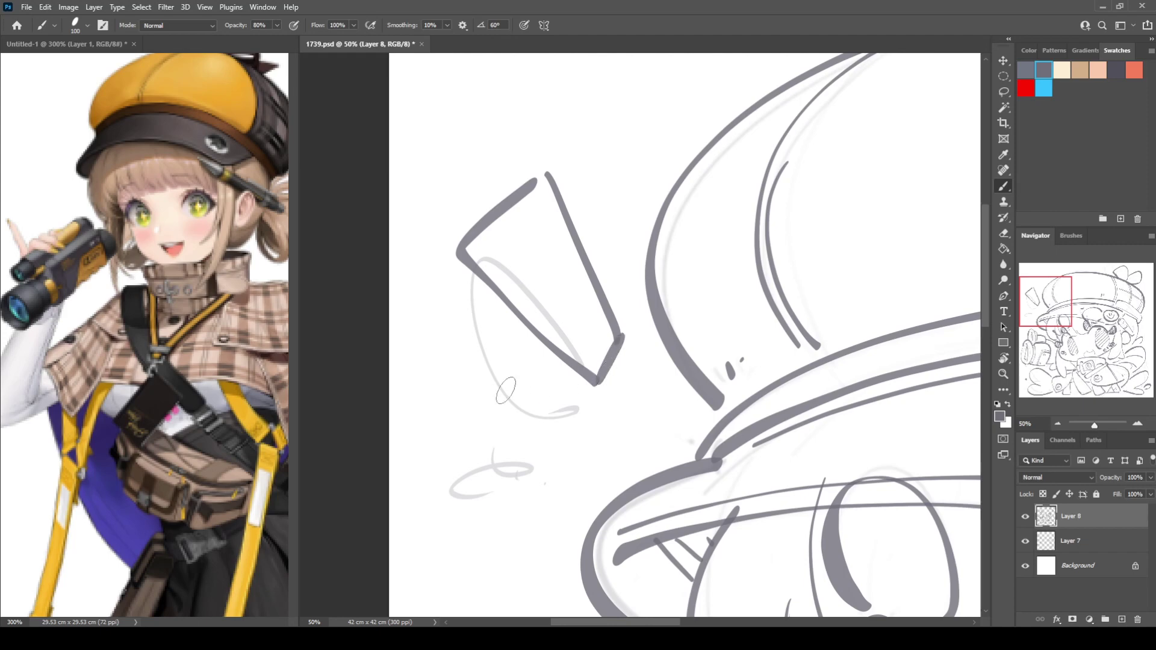
{"action": "mouse_move", "coordinate": [551, 416]}
{"action": "left_mouse_down"}
{"action": "mouse_move", "coordinate": [546, 478]}
{"action": "mouse_move", "coordinate": [558, 413]}
{"action": "mouse_move", "coordinate": [578, 465]}
{"action": "left_mouse_up"}
{"action": "left_click_drag", "start_coordinate": [558, 399], "coordinate": [583, 464]}
{"action": "mouse_move", "coordinate": [474, 544]}
{"action": "left_mouse_down"}
{"action": "mouse_move", "coordinate": [557, 450]}
{"action": "mouse_move", "coordinate": [554, 462]}
{"action": "left_mouse_up"}
Check the mirrored drawing, and redraw the jaw line from the collar up toward the side hair lock
{"action": "scroll", "coordinate": [541, 382], "scroll_direction": "down", "scroll_amount": 5}
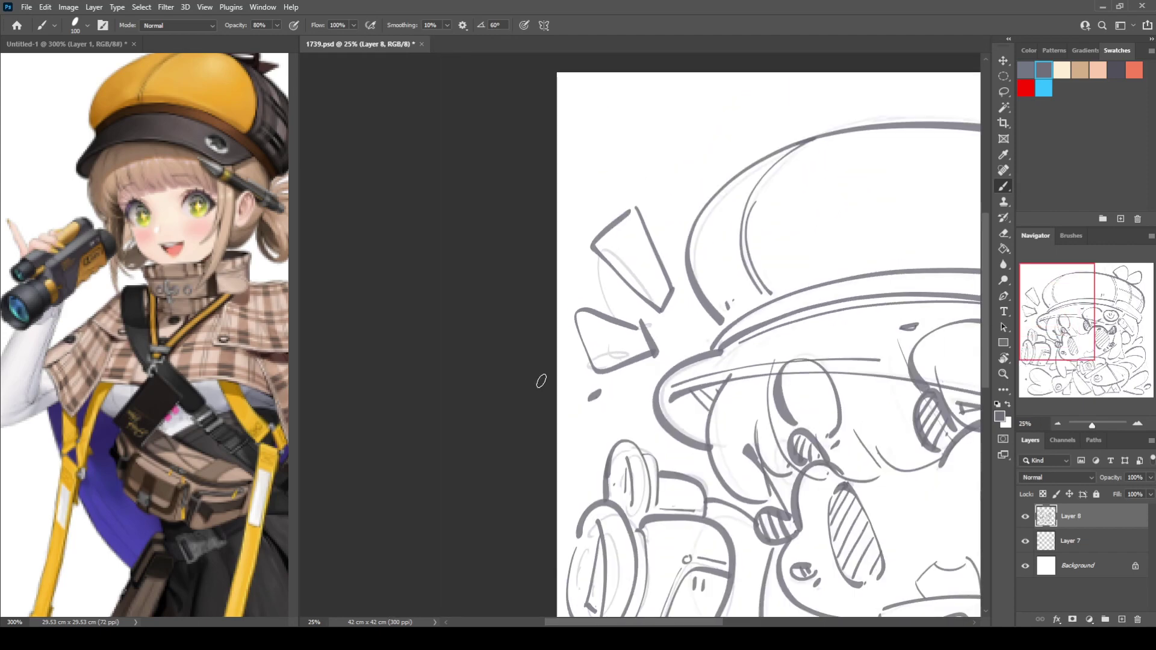
{"action": "key", "text": "ctrl+0"}
{"action": "key", "text": "ctrl+shift+h"}
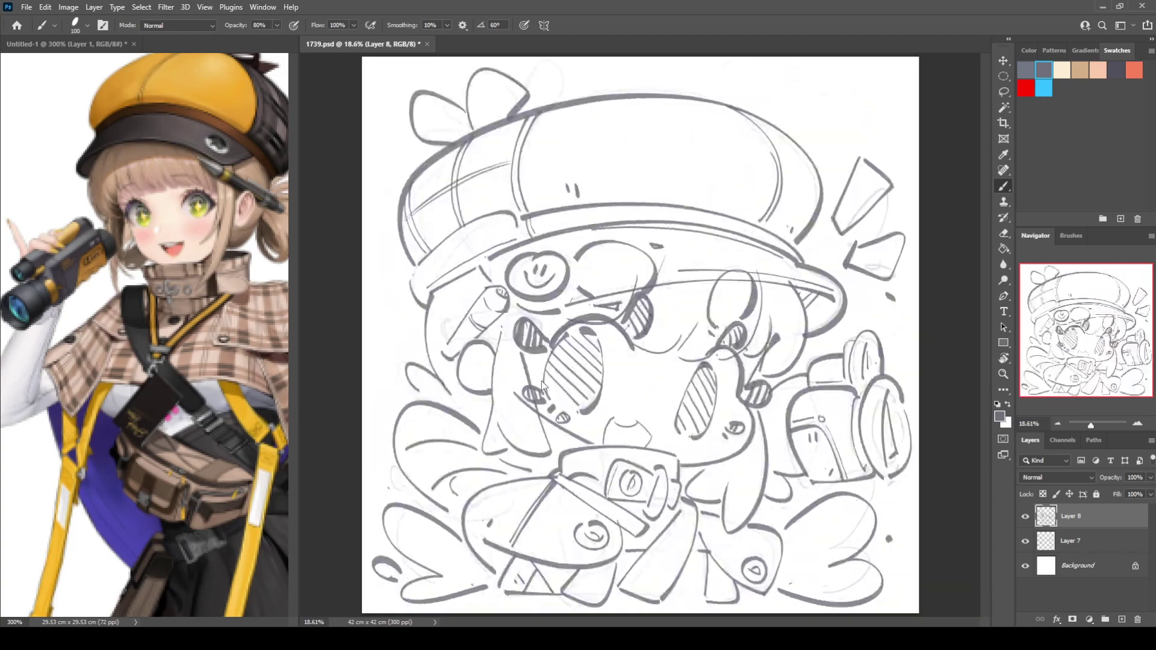
{"action": "key", "text": "ctrl+shift+h"}
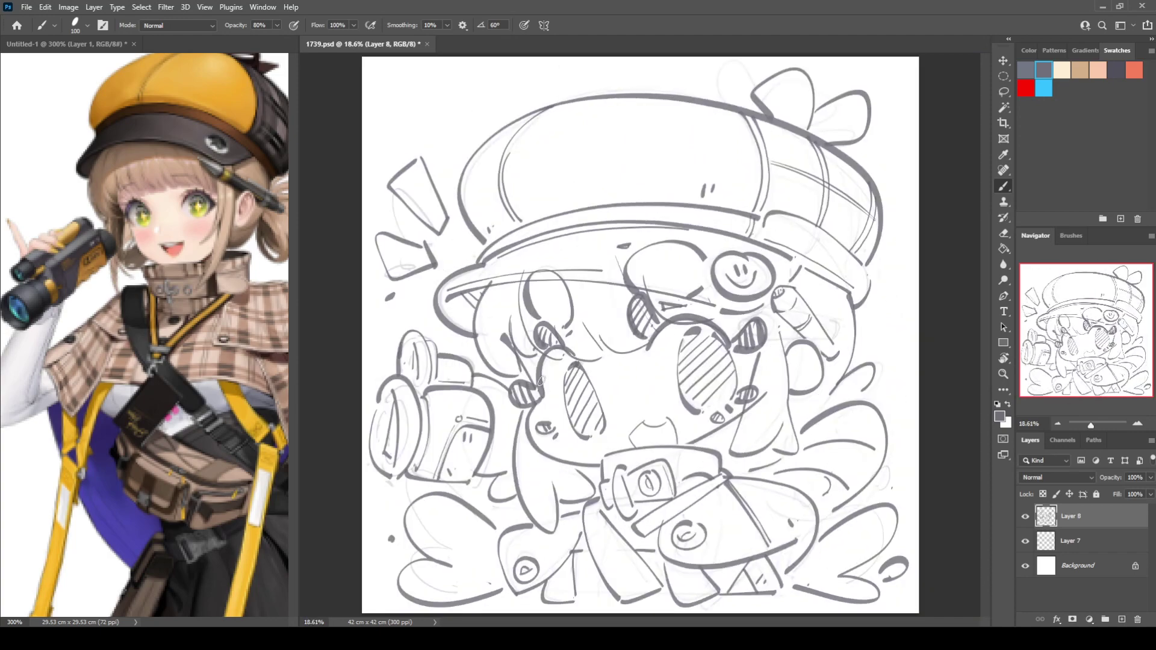
{"action": "scroll", "coordinate": [540, 381], "scroll_direction": "up", "scroll_amount": 1}
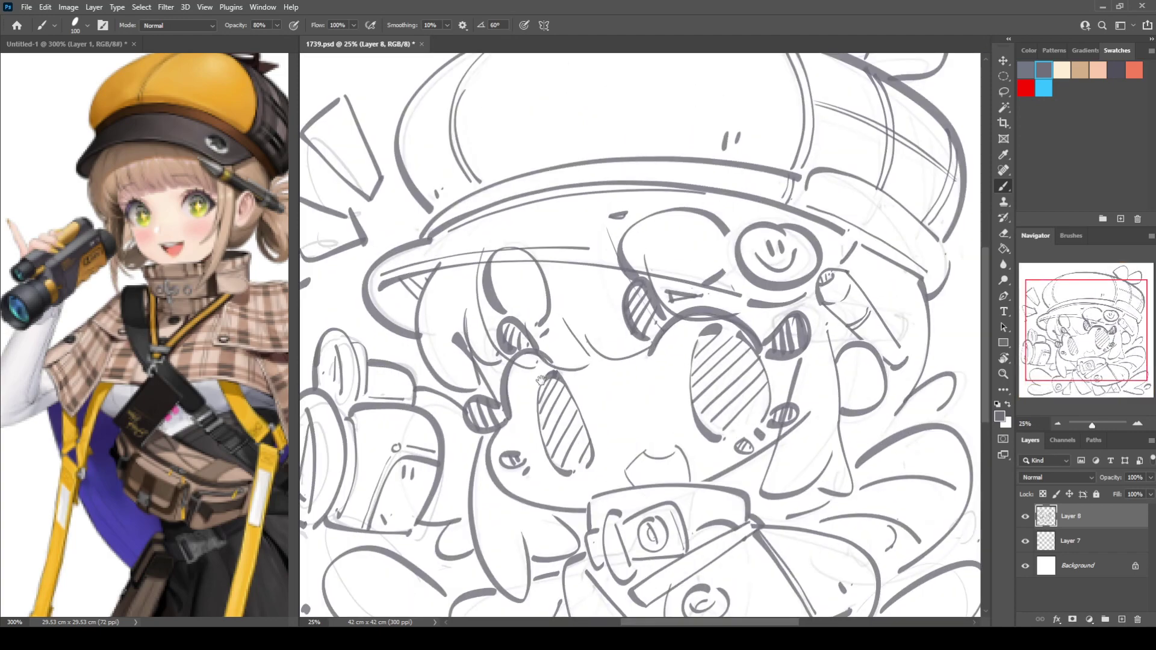
{"action": "left_click_drag", "start_coordinate": [676, 481], "coordinate": [592, 365]}
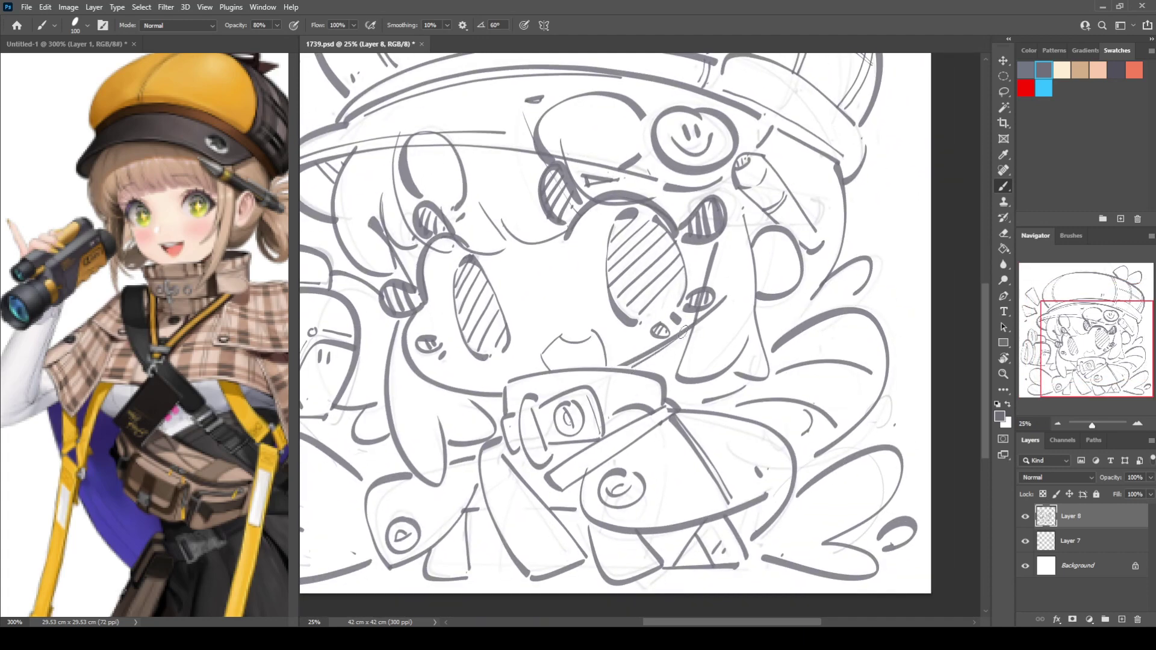
{"action": "key", "text": "e"}
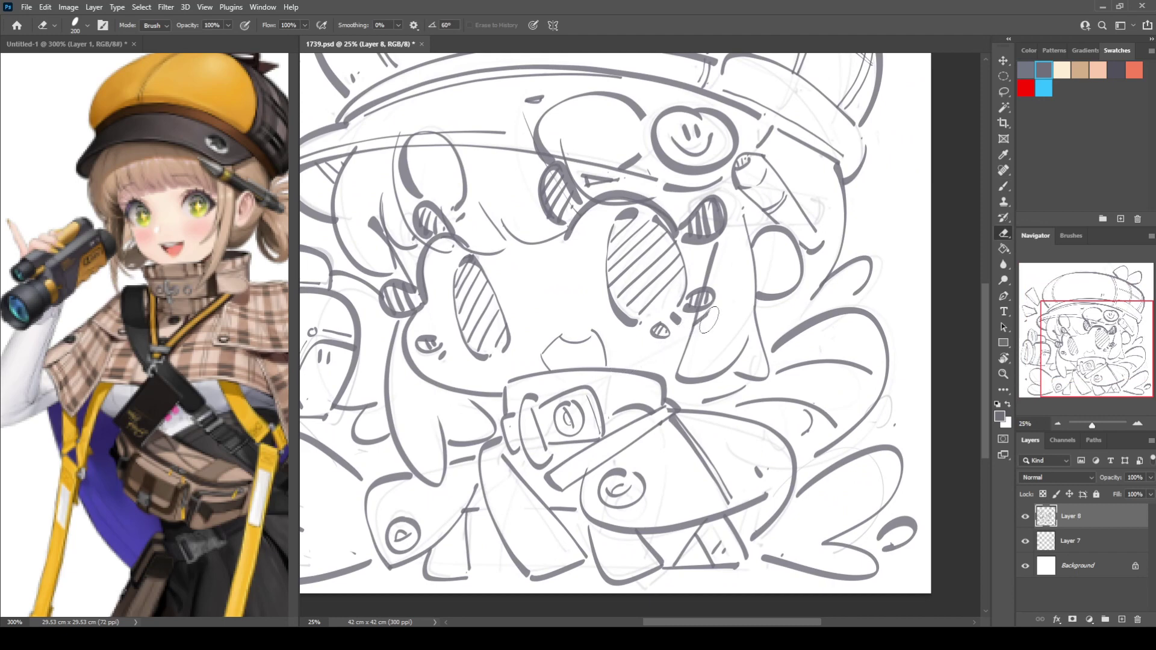
{"action": "key", "text": "b"}
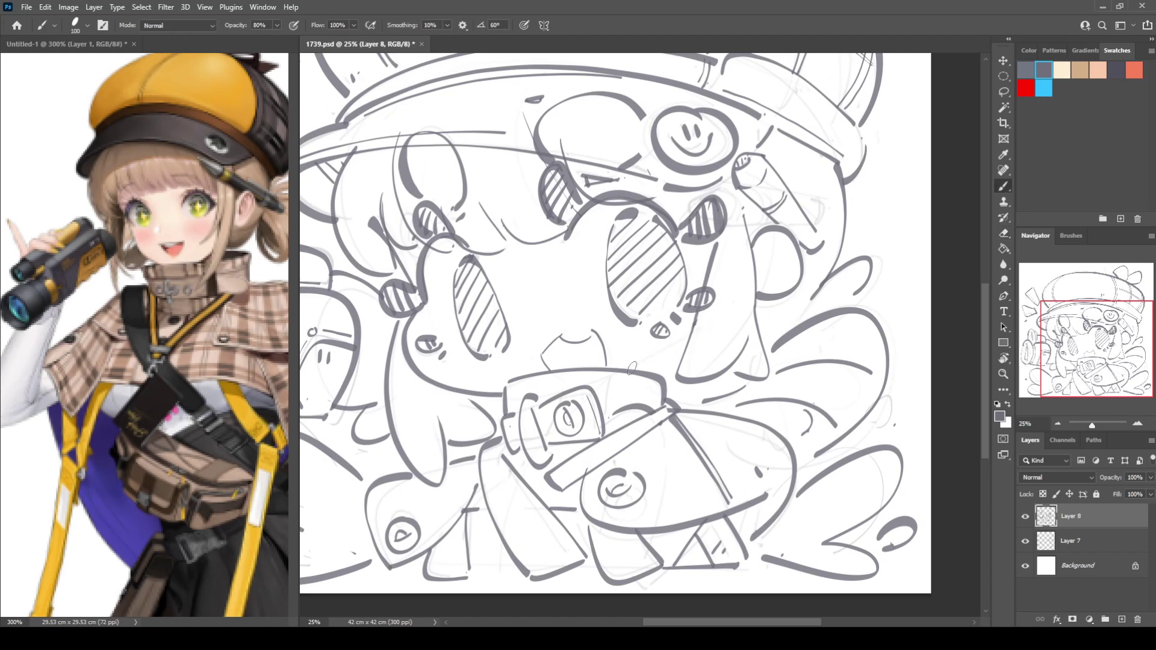
{"action": "left_click_drag", "start_coordinate": [628, 369], "coordinate": [724, 317]}
{"action": "key", "text": "ctrl+z"}
{"action": "key", "text": "ctrl+z"}
{"action": "mouse_move", "coordinate": [626, 370]}
{"action": "left_mouse_down"}
{"action": "mouse_move", "coordinate": [713, 321]}
{"action": "mouse_move", "coordinate": [695, 337]}
{"action": "mouse_move", "coordinate": [702, 318]}
{"action": "mouse_move", "coordinate": [789, 288]}
{"action": "left_mouse_up"}
{"action": "key", "text": "e"}
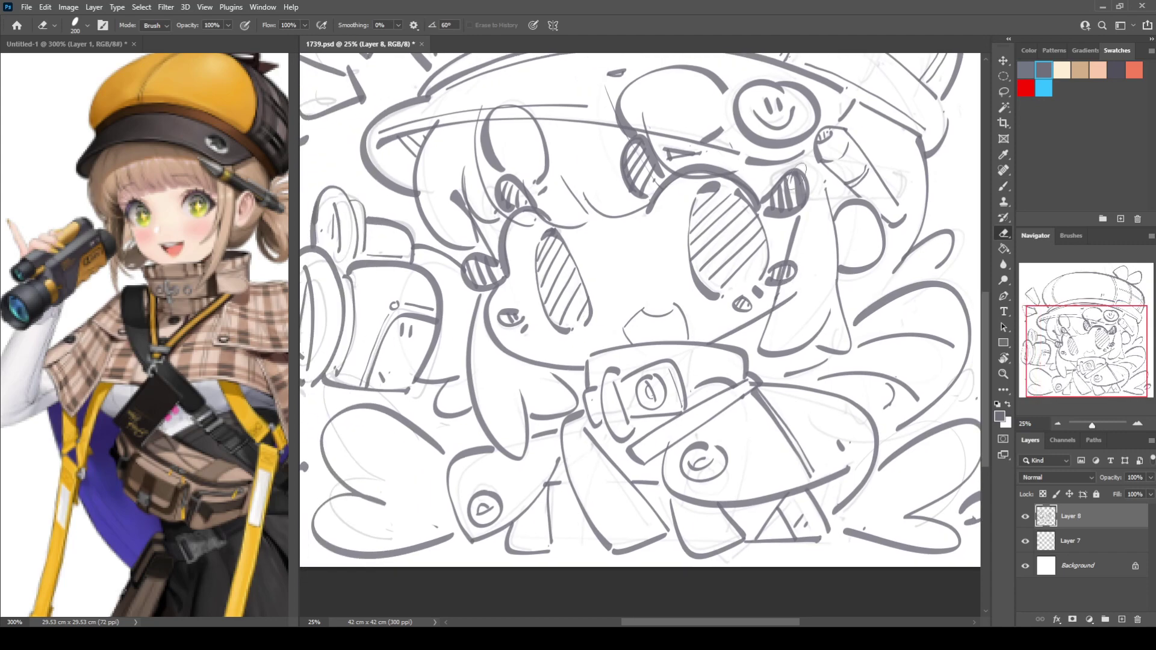
Check the mirrored drawing, and shift Layer 7 and Layer 8 together up by about 31 px
{"action": "key", "text": "ctrl+shift+h"}
{"action": "key", "text": "ctrl+shift+h"}
{"action": "mouse_move", "coordinate": [712, 275]}
{"action": "left_mouse_down"}
{"action": "mouse_move", "coordinate": [687, 370]}
{"action": "mouse_move", "coordinate": [663, 395]}
{"action": "left_mouse_up"}
{"action": "key", "text": "ctrl+0"}
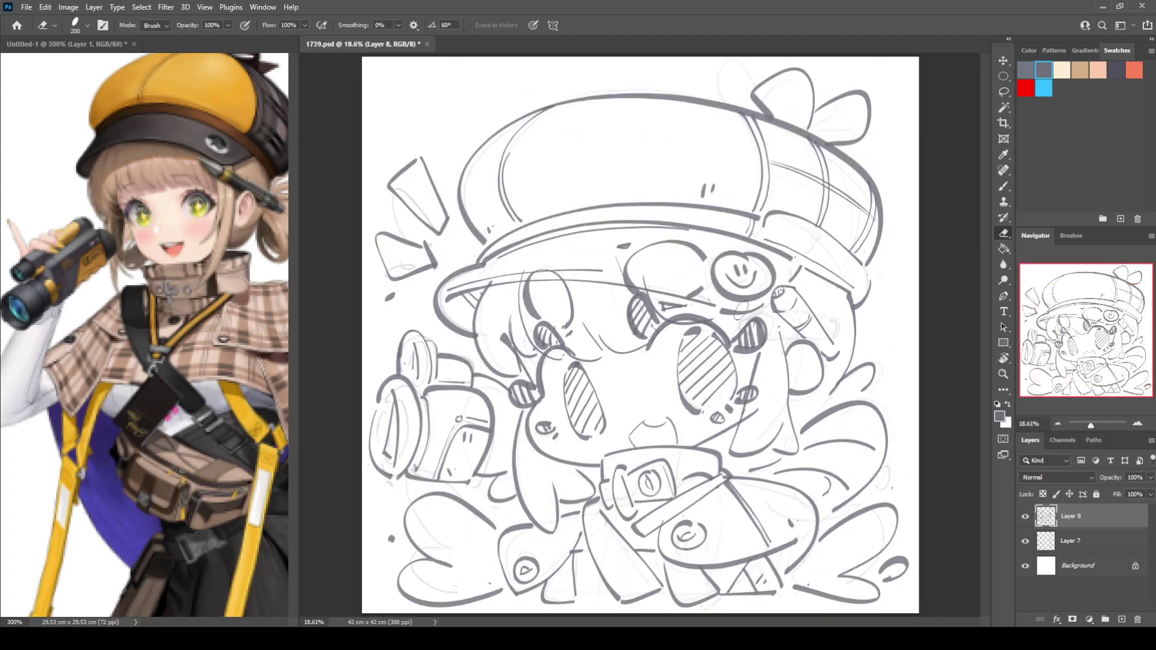
{"action": "key", "text": "ctrl+h"}
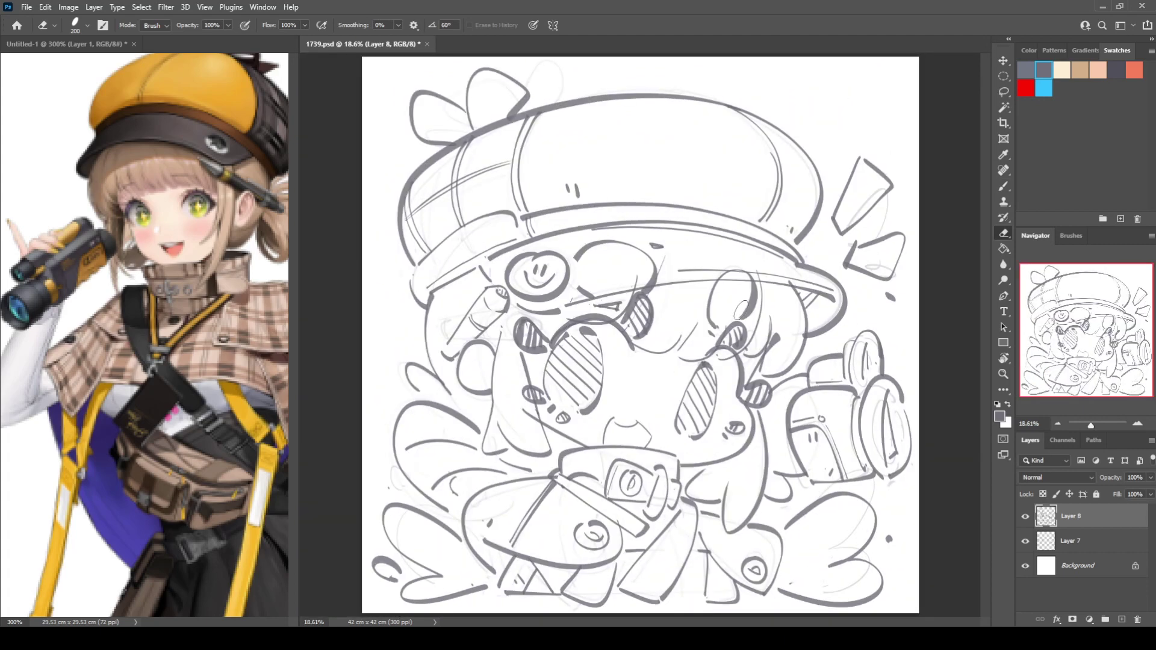
{"action": "key", "text": "ctrl+h"}
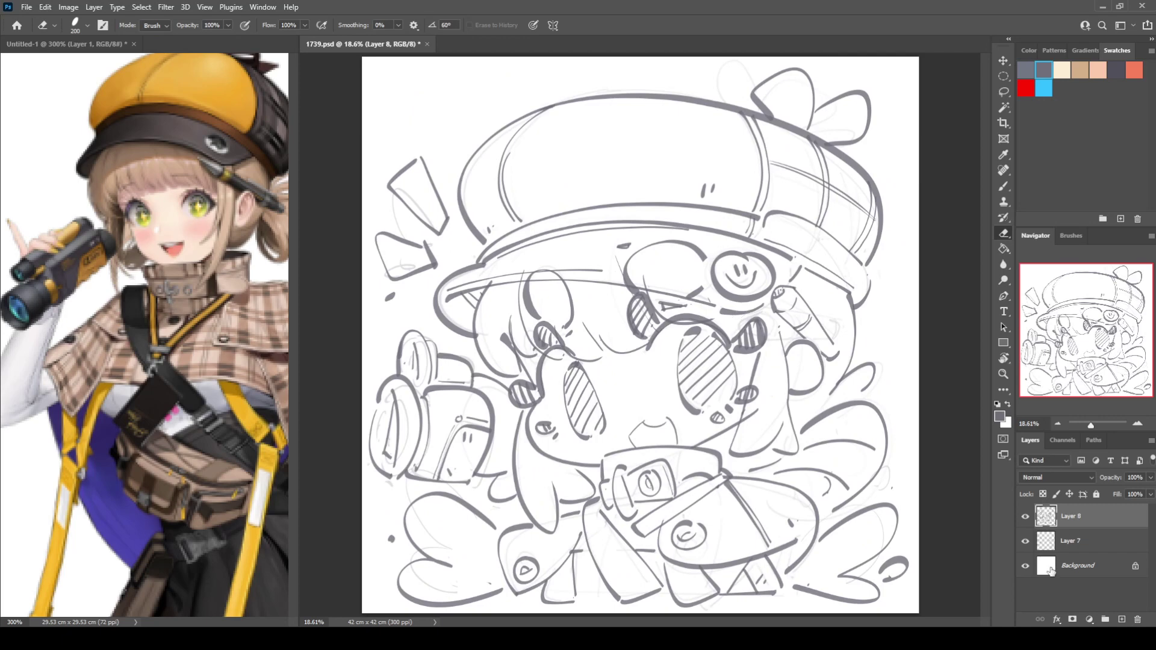
{"action": "left_click", "coordinate": [1053, 586]}
{"action": "left_click", "coordinate": [1058, 543]}
{"action": "left_click", "coordinate": [1064, 521], "text": "shift"}
{"action": "key", "text": "ctrl+t"}
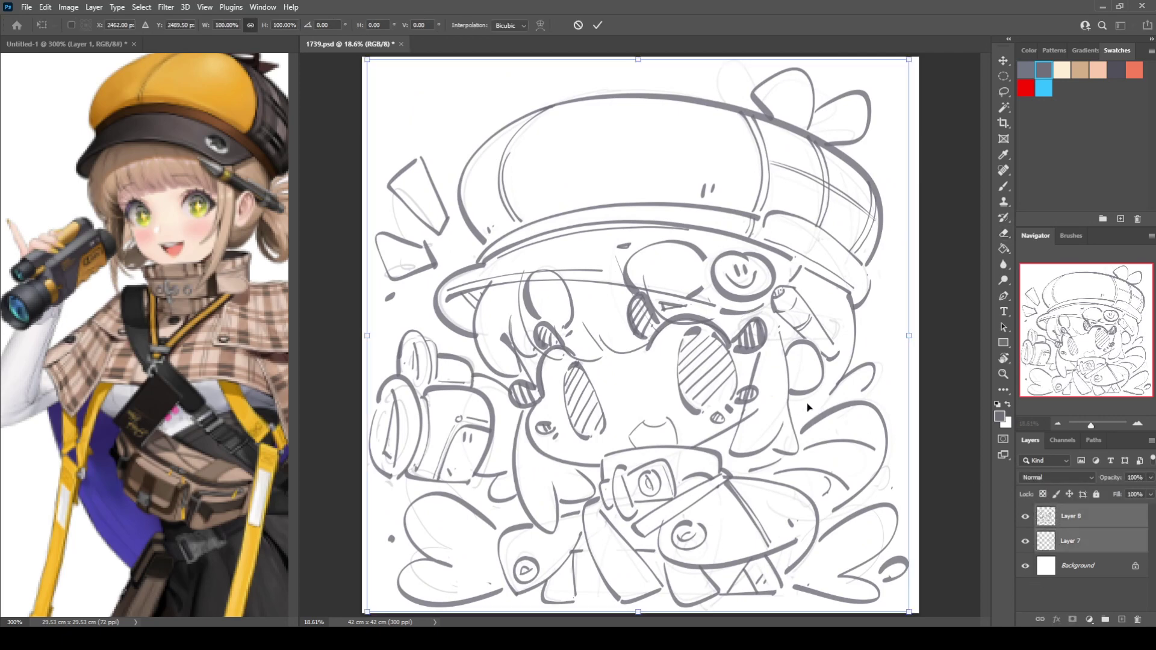
{"action": "left_click_drag", "start_coordinate": [807, 403], "coordinate": [807, 400]}
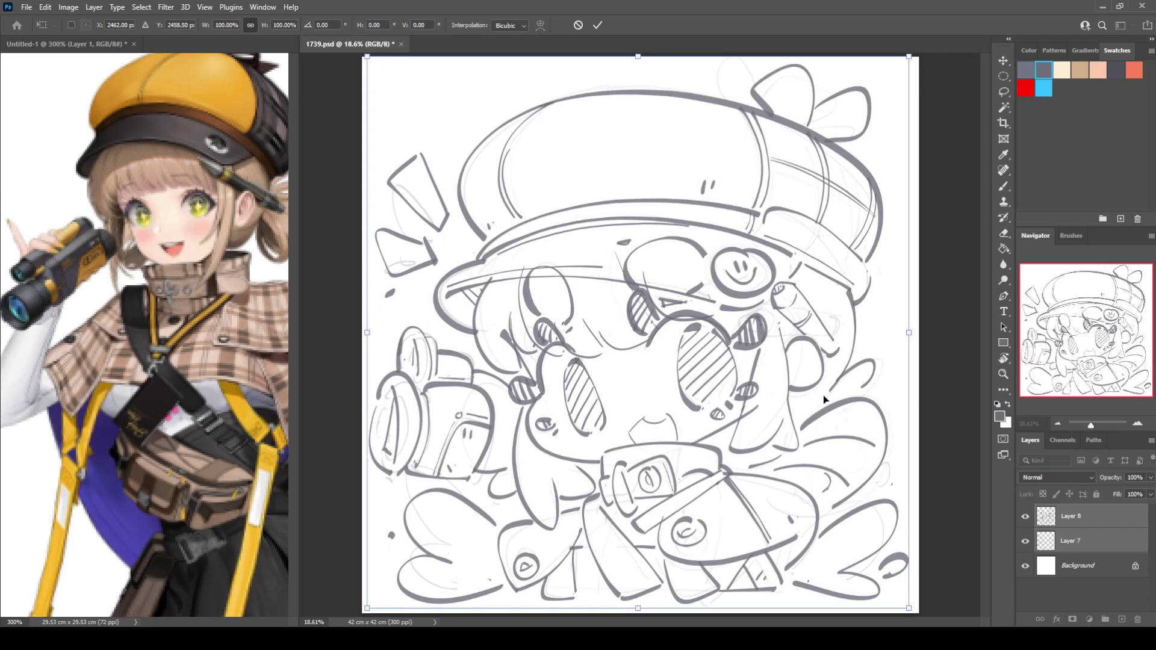
{"action": "key", "text": "Return"}
{"action": "key", "text": "e"}
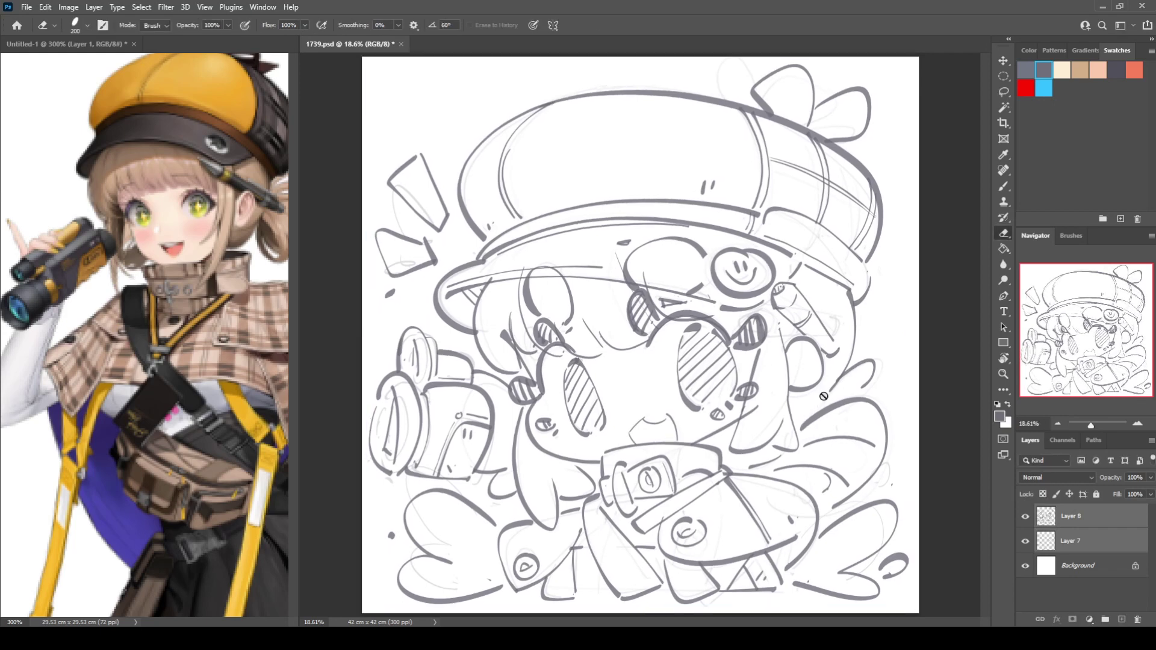
Duplicate Layer 8 and hide the original beneath the copy
{"action": "key", "text": "ctrl+plus"}
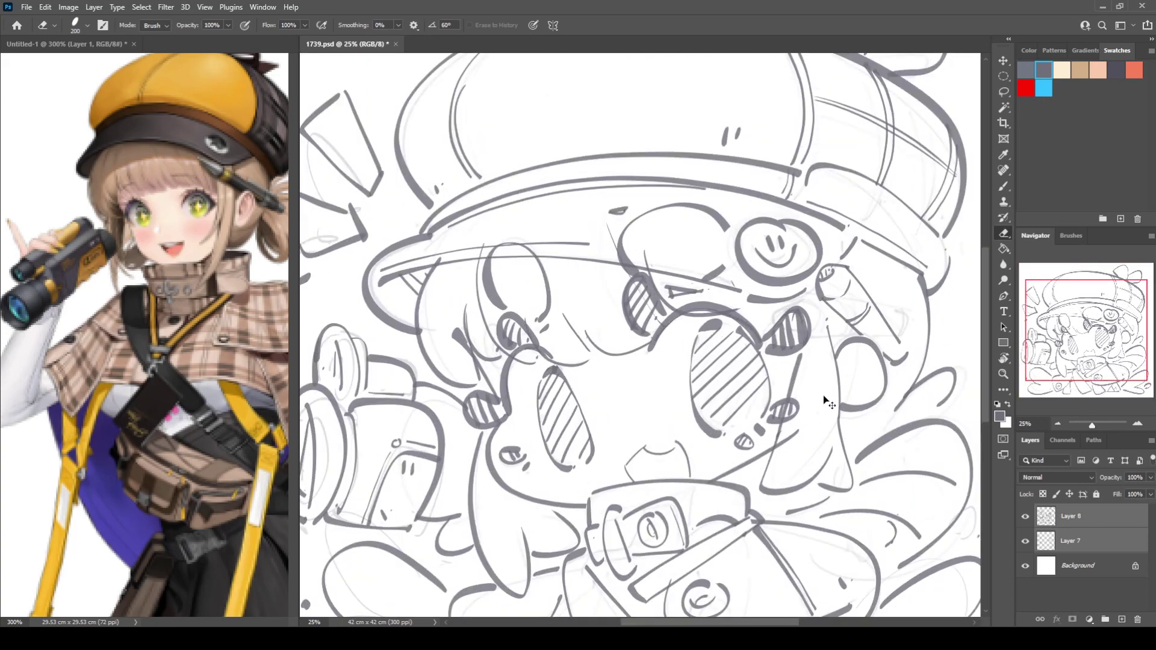
{"action": "key", "text": "ctrl+0"}
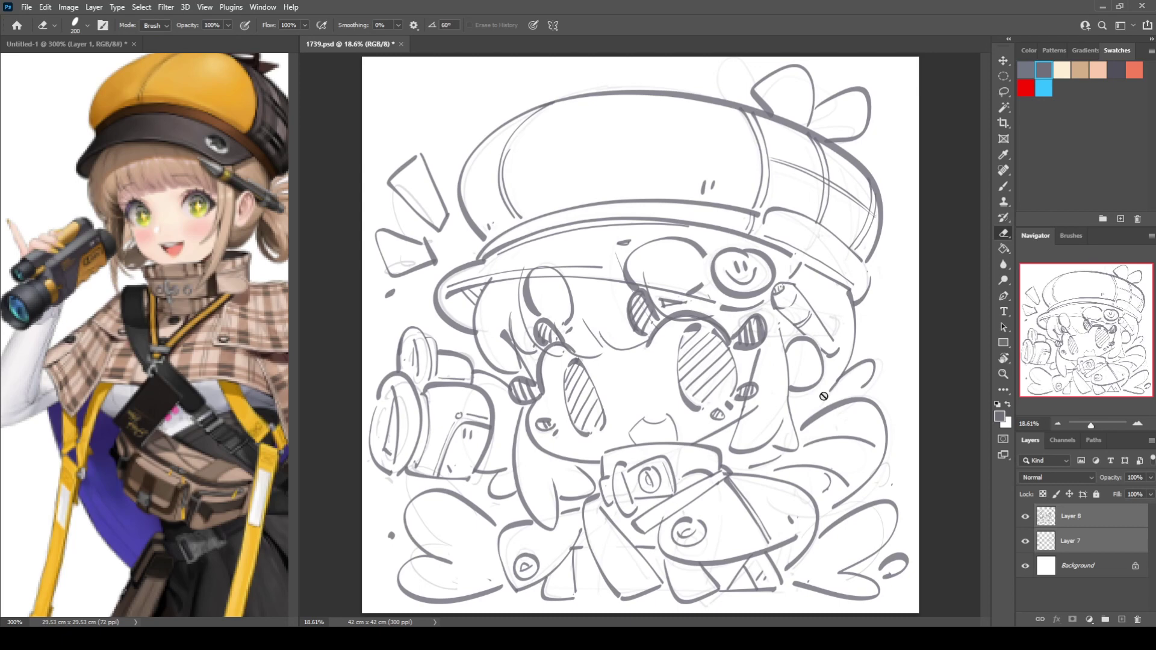
{"action": "left_click", "coordinate": [1070, 518]}
{"action": "key", "text": "ctrl+j"}
{"action": "key", "text": "b"}
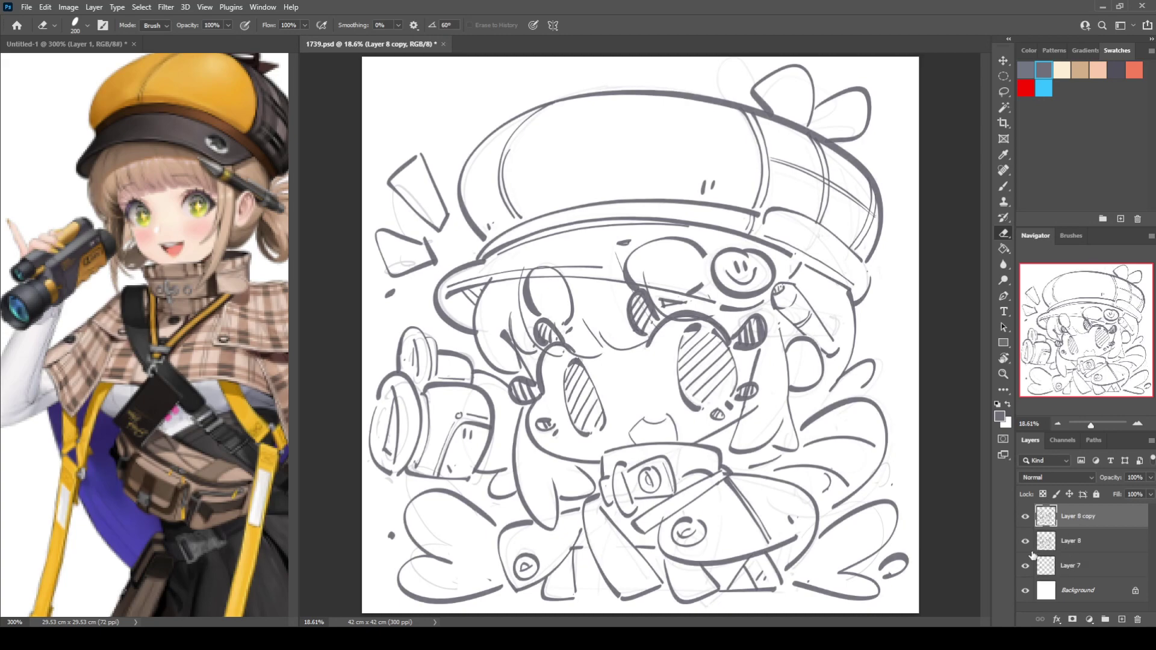
{"action": "left_click", "coordinate": [1026, 541]}
Select the 400 px brush preset for working on the Layer 8 copy
{"action": "key", "text": "ctrl+plus"}
{"action": "key", "text": "ctrl+plus"}
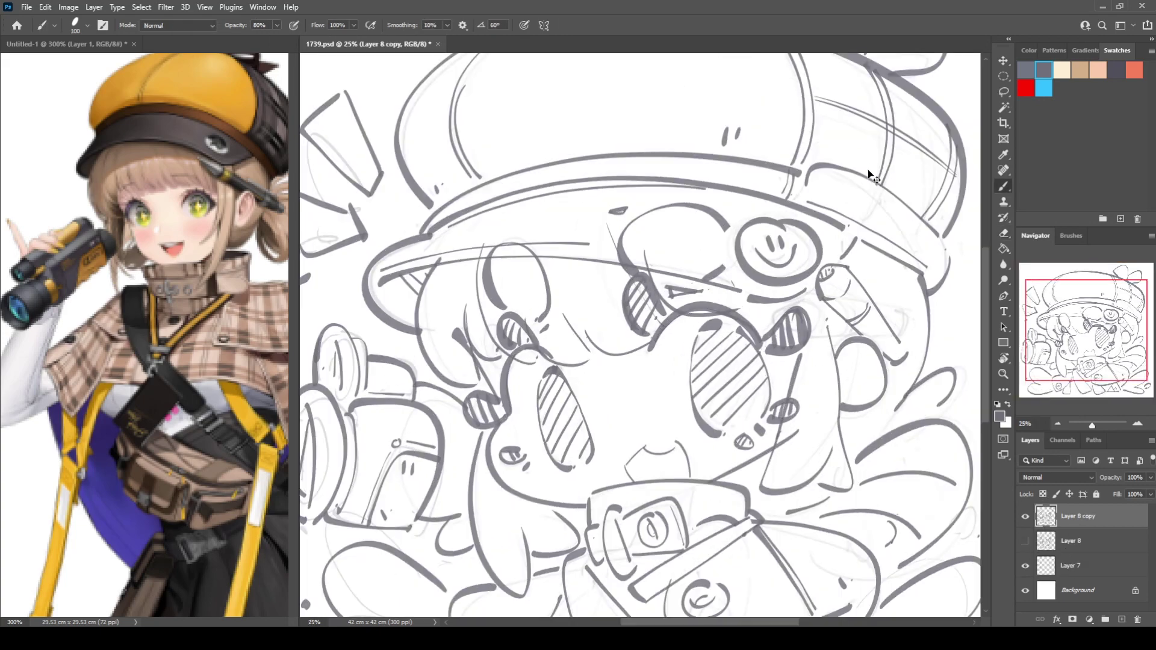
{"action": "left_click_drag", "start_coordinate": [876, 320], "coordinate": [891, 441]}
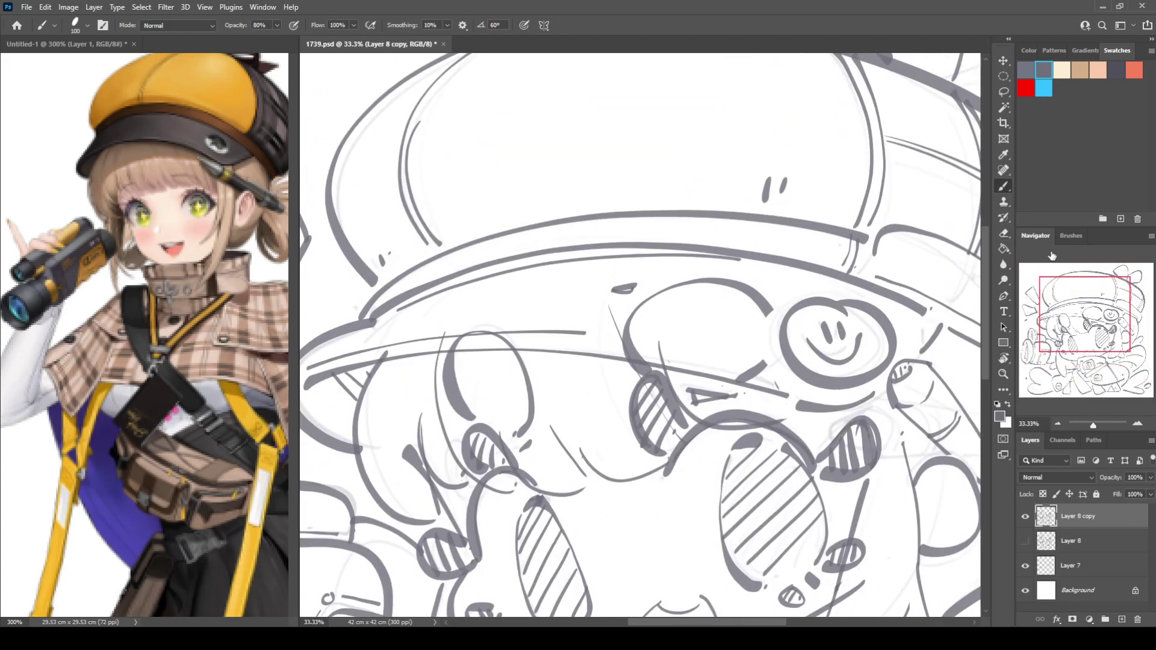
{"action": "left_click", "coordinate": [1065, 237]}
{"action": "left_click", "coordinate": [1079, 288]}
{"action": "left_click_drag", "start_coordinate": [449, 236], "coordinate": [596, 261]}
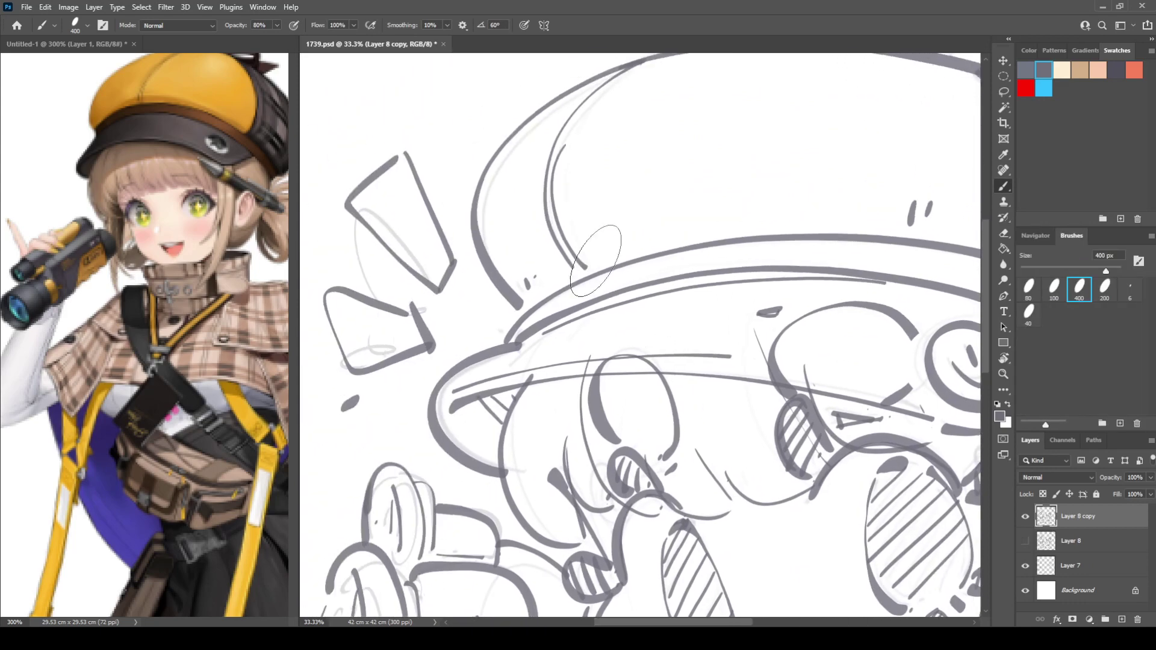
{"action": "key", "text": "ctrl+0"}
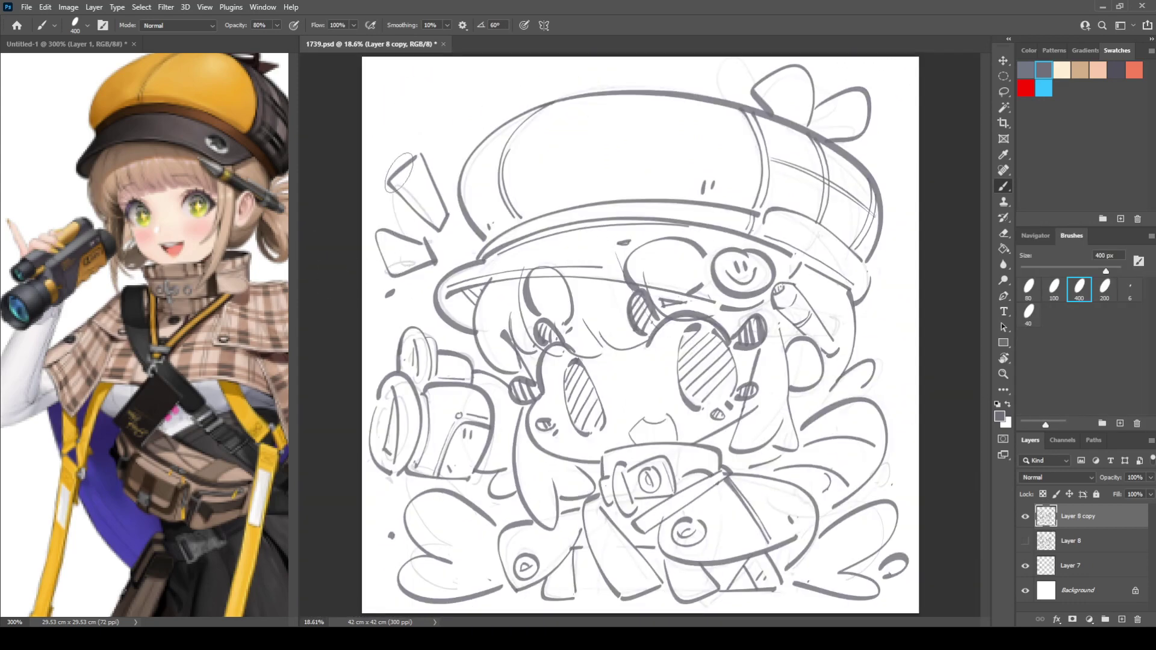
Thicken the two accent shapes beside the hat and the outline of the brim's left end and adjoining hair
{"action": "mouse_move", "coordinate": [385, 179]}
{"action": "left_mouse_down"}
{"action": "mouse_move", "coordinate": [420, 143]}
{"action": "mouse_move", "coordinate": [446, 217]}
{"action": "mouse_move", "coordinate": [392, 193]}
{"action": "mouse_move", "coordinate": [449, 227]}
{"action": "mouse_move", "coordinate": [422, 238]}
{"action": "mouse_move", "coordinate": [439, 265]}
{"action": "mouse_move", "coordinate": [379, 241]}
{"action": "mouse_move", "coordinate": [394, 296]}
{"action": "left_mouse_up"}
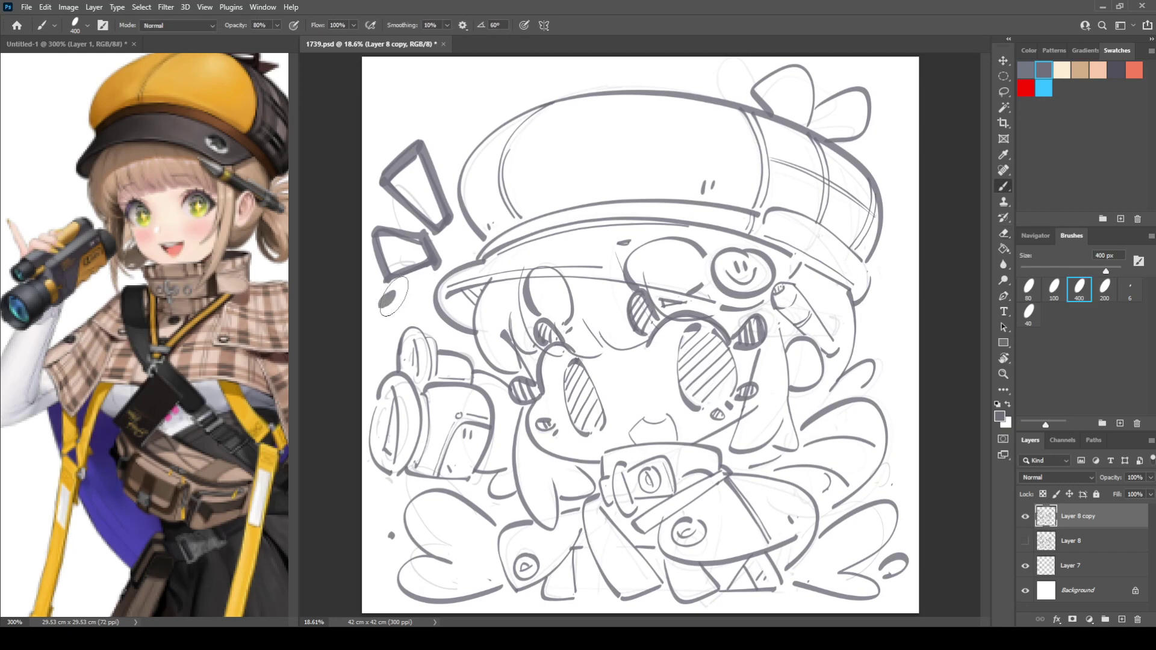
{"action": "mouse_move", "coordinate": [482, 262]}
{"action": "left_mouse_down"}
{"action": "mouse_move", "coordinate": [429, 289]}
{"action": "mouse_move", "coordinate": [452, 325]}
{"action": "mouse_move", "coordinate": [476, 295]}
{"action": "mouse_move", "coordinate": [473, 350]}
{"action": "mouse_move", "coordinate": [530, 368]}
{"action": "left_mouse_up"}
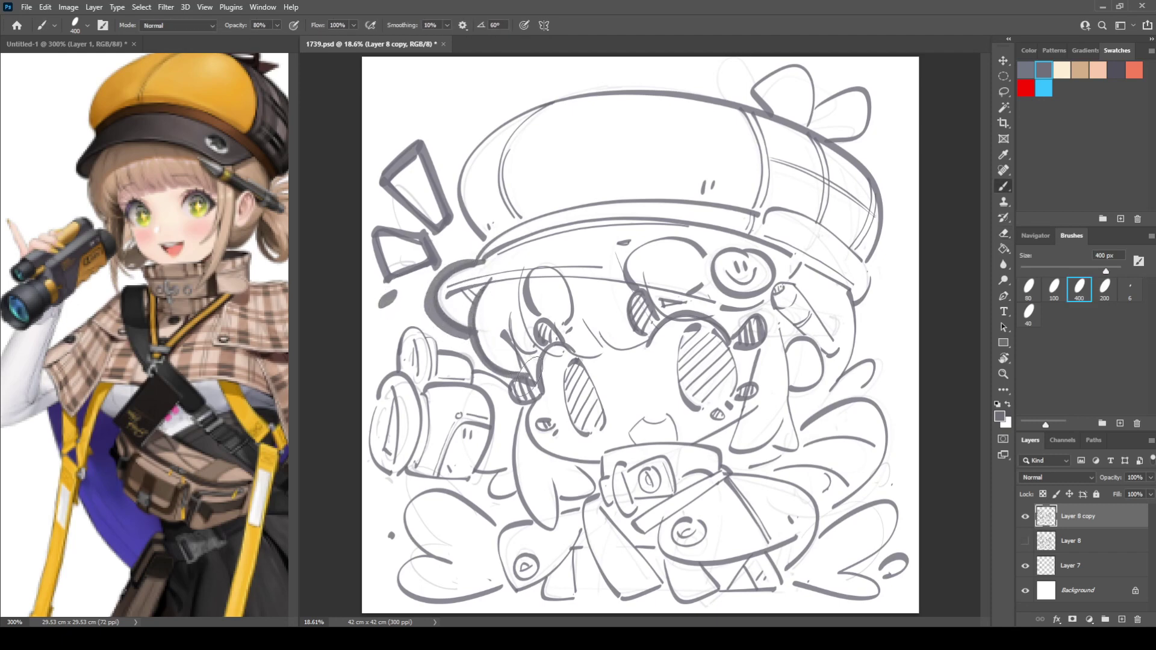
{"action": "left_click_drag", "start_coordinate": [436, 286], "coordinate": [466, 335]}
Thicken the outer contours of the raised hand and the binoculars
{"action": "mouse_move", "coordinate": [400, 356]}
{"action": "left_mouse_down"}
{"action": "mouse_move", "coordinate": [416, 329]}
{"action": "mouse_move", "coordinate": [447, 361]}
{"action": "mouse_move", "coordinate": [467, 364]}
{"action": "left_mouse_up"}
{"action": "mouse_move", "coordinate": [385, 368]}
{"action": "left_mouse_down"}
{"action": "mouse_move", "coordinate": [370, 434]}
{"action": "mouse_move", "coordinate": [398, 473]}
{"action": "left_mouse_up"}
{"action": "mouse_move", "coordinate": [410, 378]}
{"action": "left_mouse_down"}
{"action": "mouse_move", "coordinate": [424, 428]}
{"action": "mouse_move", "coordinate": [410, 459]}
{"action": "mouse_move", "coordinate": [428, 478]}
{"action": "mouse_move", "coordinate": [471, 482]}
{"action": "left_mouse_up"}
{"action": "left_click_drag", "start_coordinate": [480, 392], "coordinate": [472, 481]}
Thicken the outline of the rounded shape below the binoculars, undoing misplaced strokes
{"action": "mouse_move", "coordinate": [489, 523]}
{"action": "left_mouse_down"}
{"action": "mouse_move", "coordinate": [405, 496]}
{"action": "mouse_move", "coordinate": [448, 557]}
{"action": "mouse_move", "coordinate": [406, 515]}
{"action": "mouse_move", "coordinate": [427, 554]}
{"action": "left_mouse_up"}
{"action": "key", "text": "ctrl+z"}
{"action": "key", "text": "ctrl+z"}
{"action": "mouse_move", "coordinate": [408, 504]}
{"action": "left_mouse_down"}
{"action": "mouse_move", "coordinate": [450, 566]}
{"action": "mouse_move", "coordinate": [398, 593]}
{"action": "mouse_move", "coordinate": [497, 599]}
{"action": "mouse_move", "coordinate": [503, 587]}
{"action": "left_mouse_up"}
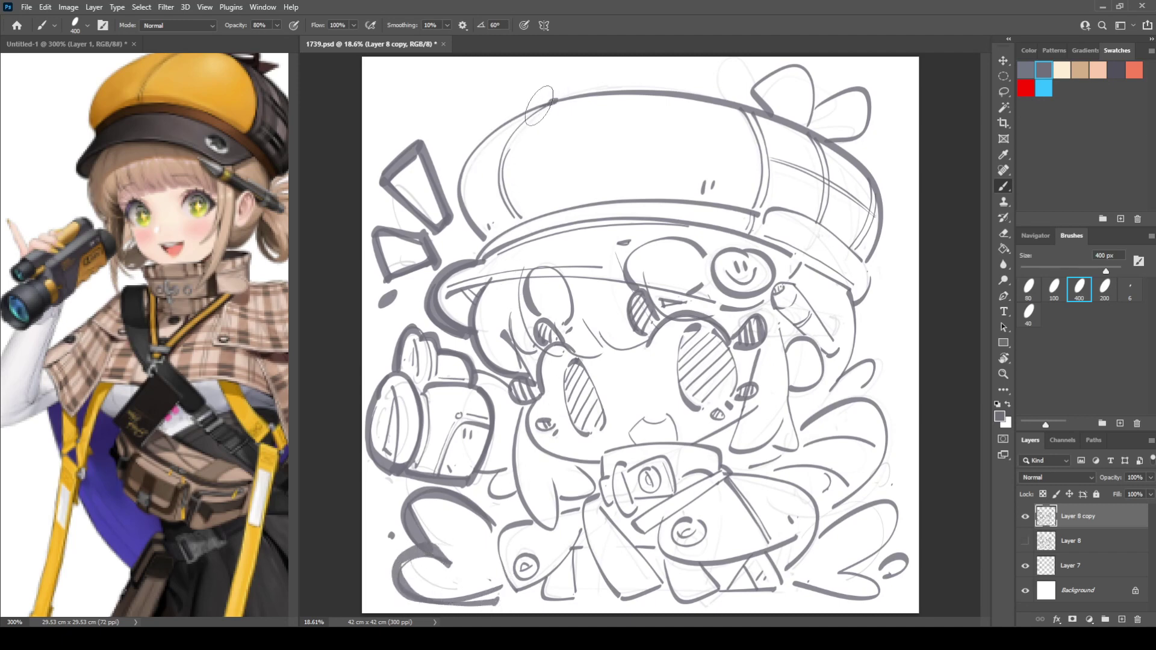
Thicken the hat crown's outer contour from the left side over the top, including the pointed shapes on it
{"action": "mouse_move", "coordinate": [555, 101]}
{"action": "left_mouse_down"}
{"action": "mouse_move", "coordinate": [470, 234]}
{"action": "mouse_move", "coordinate": [488, 253]}
{"action": "left_mouse_up"}
{"action": "left_click_drag", "start_coordinate": [458, 176], "coordinate": [476, 239]}
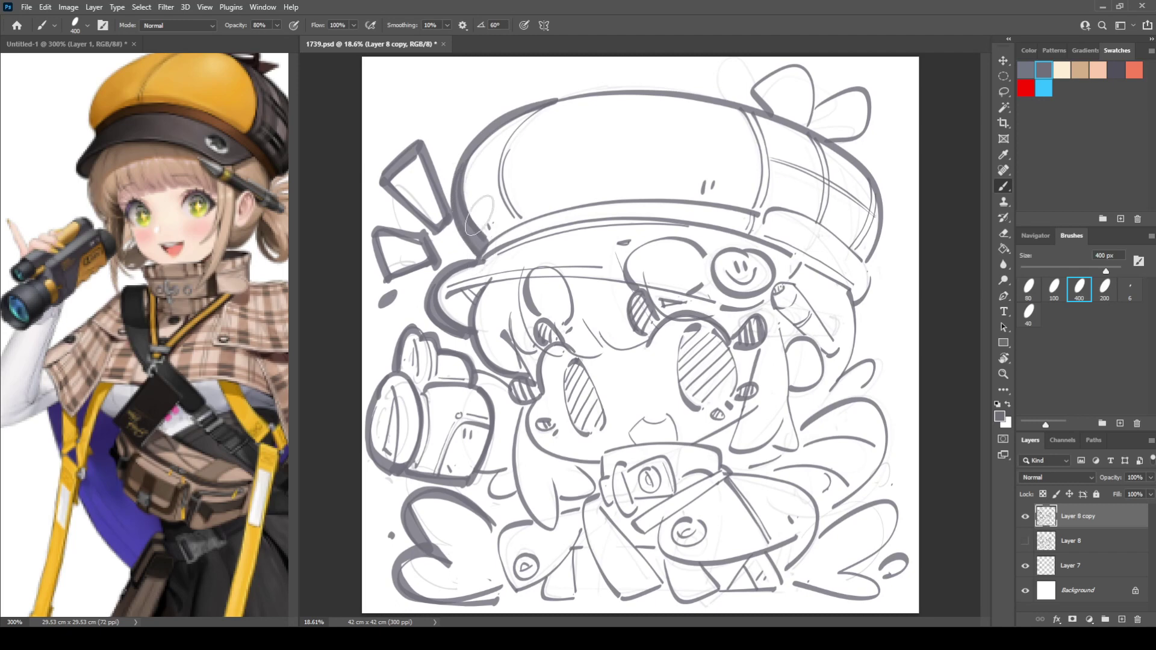
{"action": "mouse_move", "coordinate": [492, 124]}
{"action": "left_mouse_down"}
{"action": "mouse_move", "coordinate": [567, 97]}
{"action": "mouse_move", "coordinate": [758, 102]}
{"action": "left_mouse_up"}
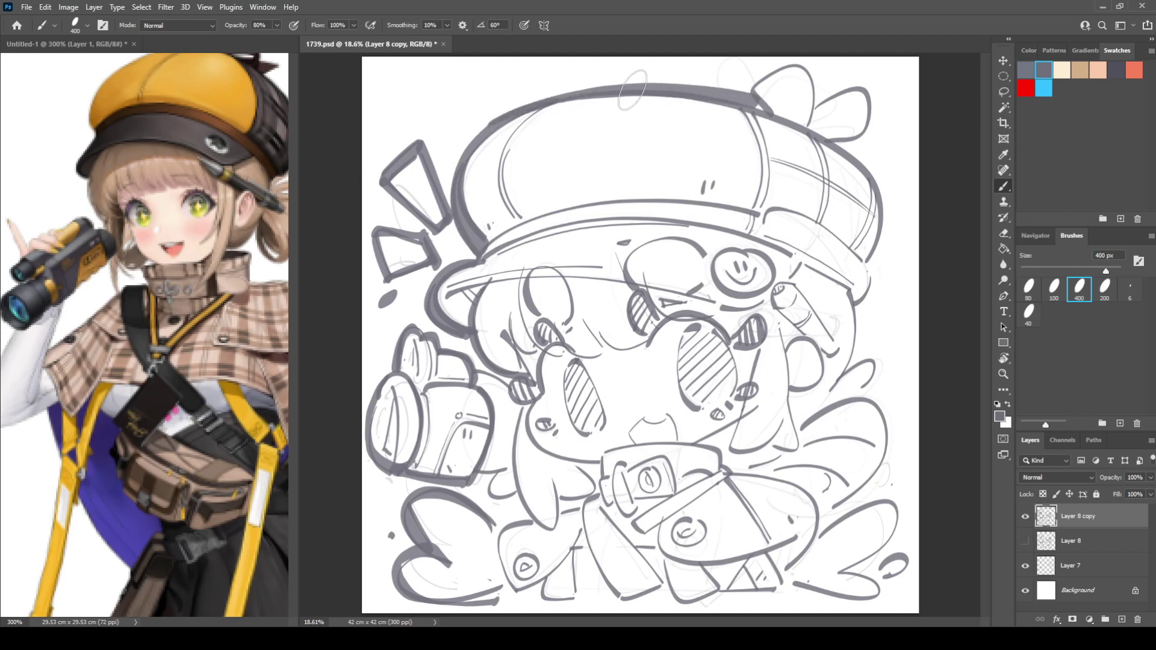
{"action": "mouse_move", "coordinate": [644, 89]}
{"action": "left_mouse_down"}
{"action": "mouse_move", "coordinate": [751, 90]}
{"action": "mouse_move", "coordinate": [804, 72]}
{"action": "mouse_move", "coordinate": [814, 119]}
{"action": "mouse_move", "coordinate": [875, 86]}
{"action": "mouse_move", "coordinate": [870, 128]}
{"action": "mouse_move", "coordinate": [864, 88]}
{"action": "mouse_move", "coordinate": [864, 136]}
{"action": "mouse_move", "coordinate": [851, 150]}
{"action": "mouse_move", "coordinate": [829, 143]}
{"action": "mouse_move", "coordinate": [882, 201]}
{"action": "mouse_move", "coordinate": [867, 265]}
{"action": "left_mouse_up"}
{"action": "key", "text": "ctrl+z"}
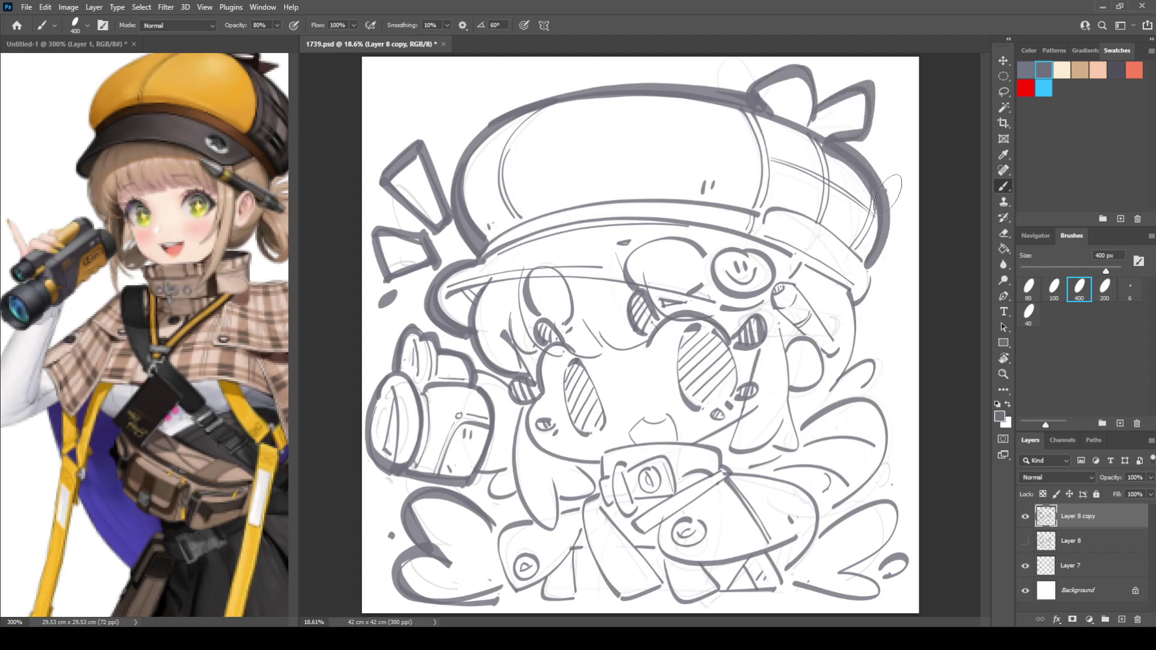
Thicken the hat's right edge, the hair behind it, and the rounded shapes down to the drawing's lower-right corner
{"action": "left_click_drag", "start_coordinate": [891, 181], "coordinate": [859, 308]}
{"action": "mouse_move", "coordinate": [876, 266]}
{"action": "left_mouse_down"}
{"action": "mouse_move", "coordinate": [860, 306]}
{"action": "mouse_move", "coordinate": [854, 295]}
{"action": "mouse_move", "coordinate": [855, 347]}
{"action": "mouse_move", "coordinate": [833, 387]}
{"action": "mouse_move", "coordinate": [871, 359]}
{"action": "mouse_move", "coordinate": [861, 390]}
{"action": "left_mouse_up"}
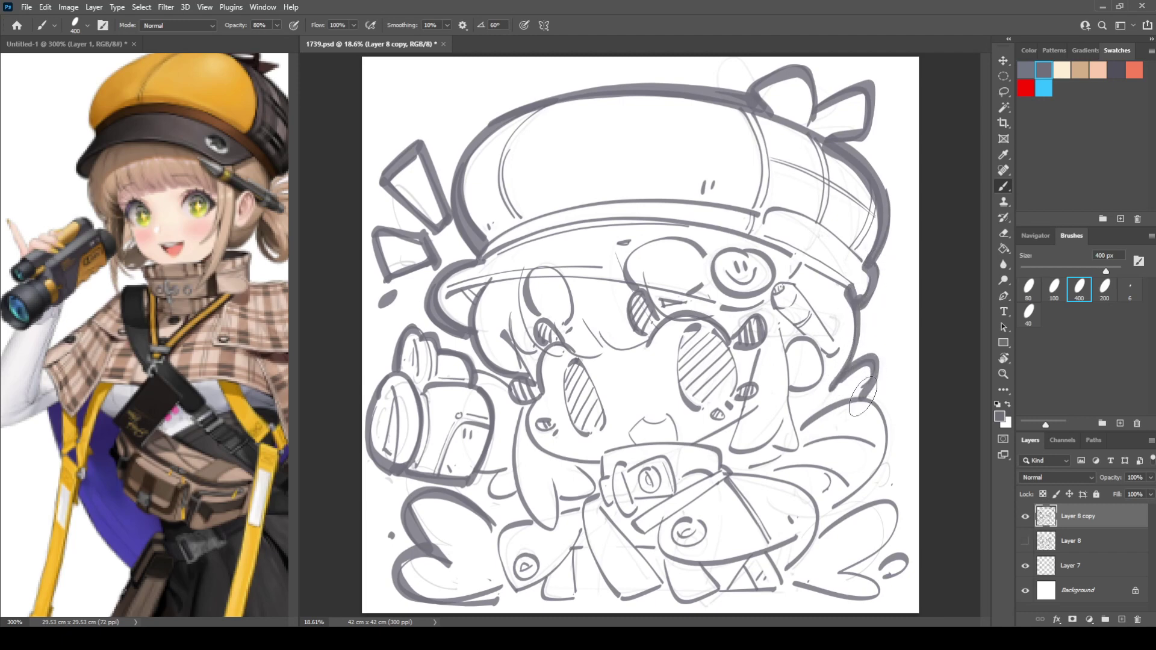
{"action": "left_click_drag", "start_coordinate": [803, 423], "coordinate": [876, 402]}
{"action": "key", "text": "ctrl+z"}
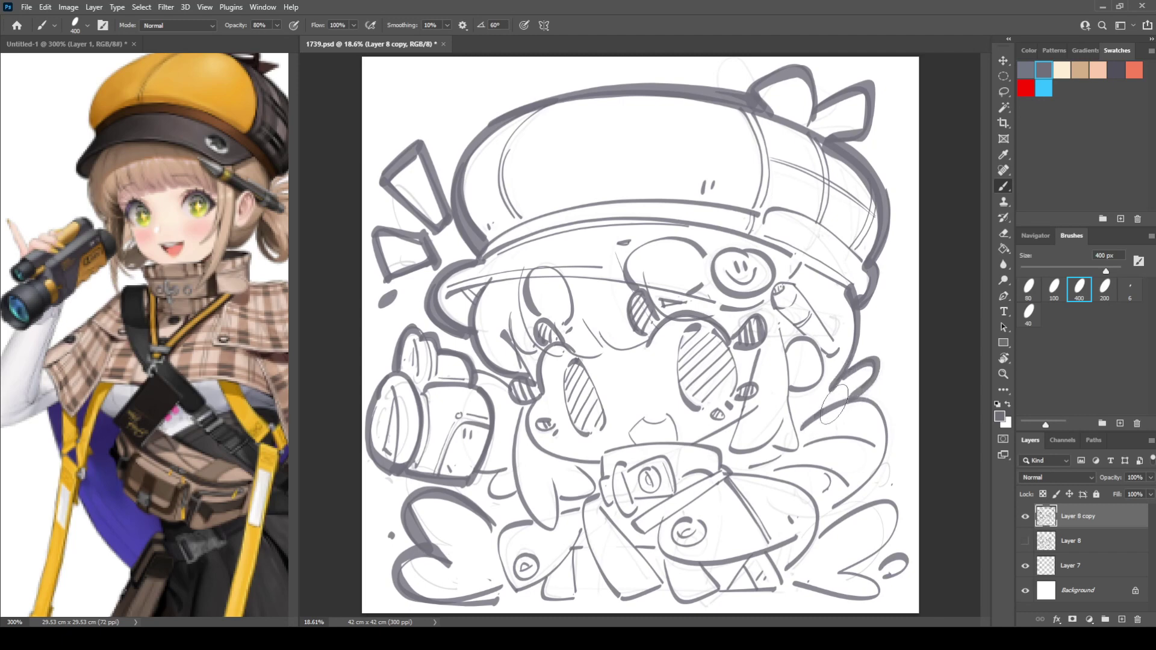
{"action": "mouse_move", "coordinate": [807, 424]}
{"action": "left_mouse_down"}
{"action": "mouse_move", "coordinate": [881, 470]}
{"action": "mouse_move", "coordinate": [827, 511]}
{"action": "mouse_move", "coordinate": [868, 508]}
{"action": "mouse_move", "coordinate": [839, 573]}
{"action": "mouse_move", "coordinate": [875, 595]}
{"action": "left_mouse_up"}
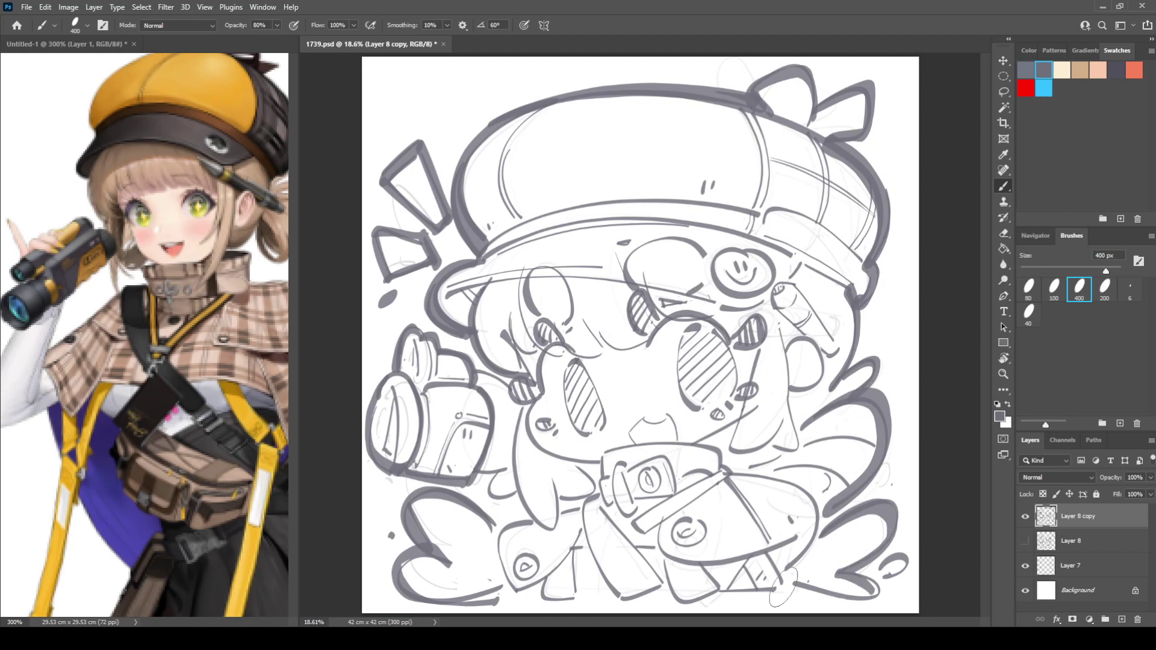
{"action": "mouse_move", "coordinate": [788, 584]}
{"action": "left_mouse_down"}
{"action": "mouse_move", "coordinate": [820, 595]}
{"action": "mouse_move", "coordinate": [877, 586]}
{"action": "mouse_move", "coordinate": [906, 559]}
{"action": "mouse_move", "coordinate": [897, 572]}
{"action": "left_mouse_up"}
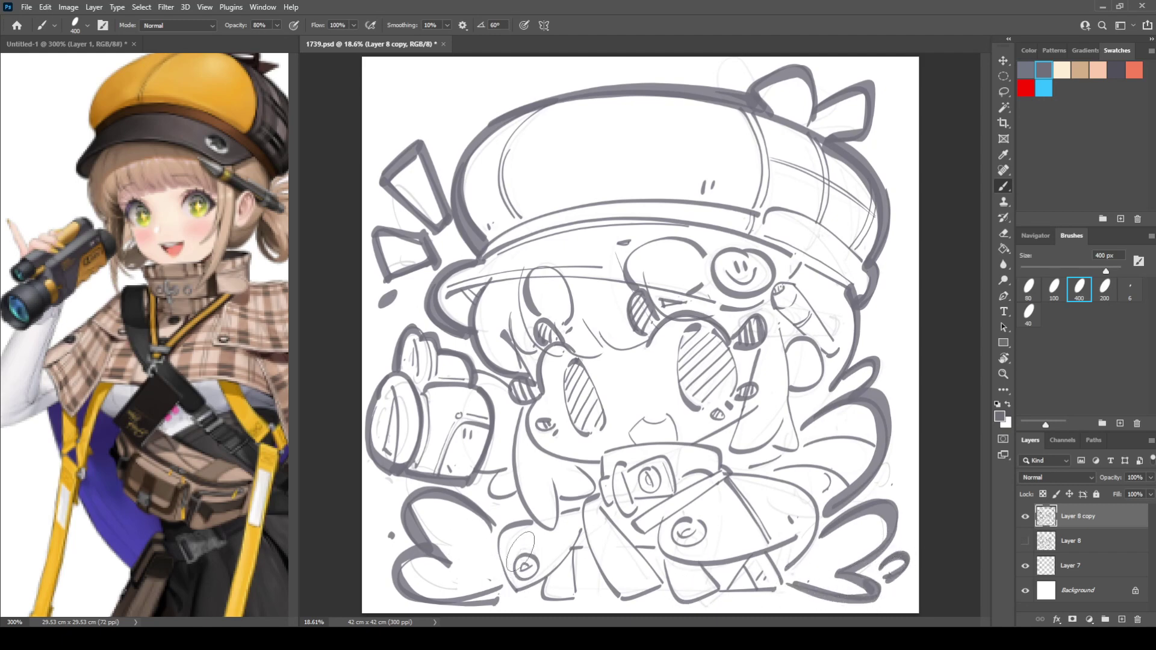
Redo the bold outline of the cape's left panel around its button until the strokes fit
{"action": "mouse_move", "coordinate": [509, 519]}
{"action": "left_mouse_down"}
{"action": "mouse_move", "coordinate": [494, 541]}
{"action": "mouse_move", "coordinate": [522, 595]}
{"action": "left_mouse_up"}
{"action": "mouse_move", "coordinate": [583, 532]}
{"action": "left_mouse_down"}
{"action": "mouse_move", "coordinate": [541, 597]}
{"action": "mouse_move", "coordinate": [578, 596]}
{"action": "left_mouse_up"}
{"action": "key", "text": "ctrl+z"}
{"action": "key", "text": "ctrl+z"}
{"action": "key", "text": "ctrl+z"}
{"action": "mouse_move", "coordinate": [498, 528]}
{"action": "left_mouse_down"}
{"action": "mouse_move", "coordinate": [515, 603]}
{"action": "mouse_move", "coordinate": [509, 593]}
{"action": "mouse_move", "coordinate": [580, 534]}
{"action": "left_mouse_up"}
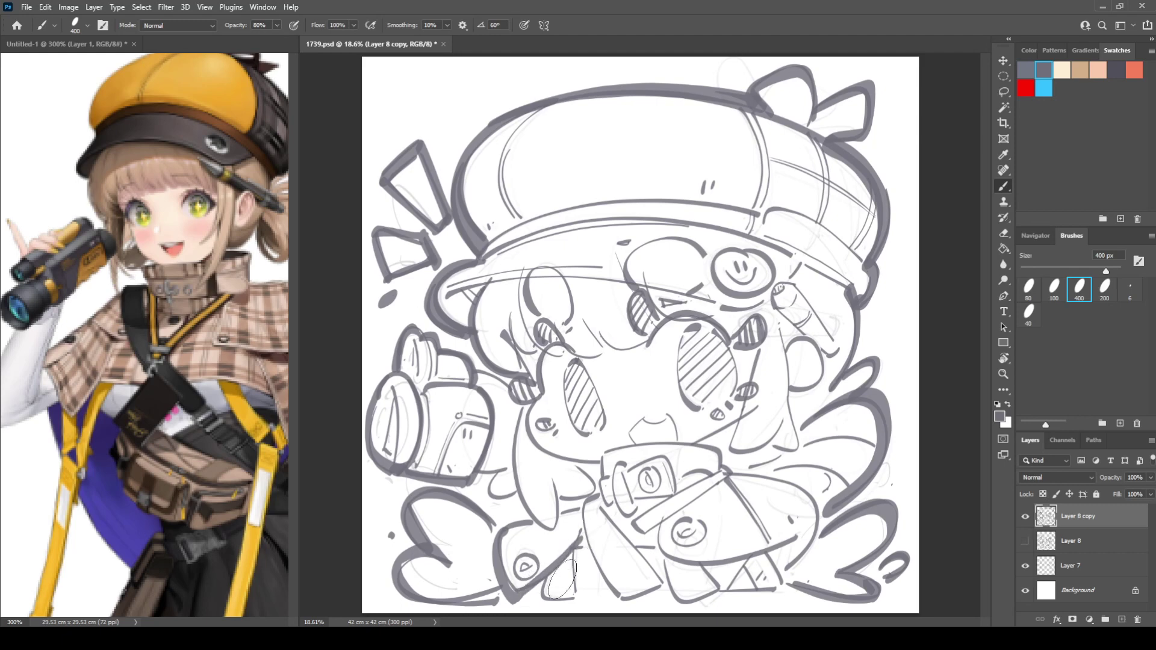
Thicken the lower clothing folds and straps, and outline the cape's right panel up to the collar
{"action": "mouse_move", "coordinate": [547, 580]}
{"action": "left_mouse_down"}
{"action": "mouse_move", "coordinate": [542, 600]}
{"action": "mouse_move", "coordinate": [575, 599]}
{"action": "left_mouse_up"}
{"action": "mouse_move", "coordinate": [573, 551]}
{"action": "left_mouse_down"}
{"action": "mouse_move", "coordinate": [573, 587]}
{"action": "mouse_move", "coordinate": [530, 595]}
{"action": "mouse_move", "coordinate": [613, 591]}
{"action": "left_mouse_up"}
{"action": "mouse_move", "coordinate": [583, 531]}
{"action": "left_mouse_down"}
{"action": "mouse_move", "coordinate": [622, 603]}
{"action": "mouse_move", "coordinate": [663, 588]}
{"action": "left_mouse_up"}
{"action": "mouse_move", "coordinate": [601, 513]}
{"action": "left_mouse_down"}
{"action": "mouse_move", "coordinate": [666, 587]}
{"action": "mouse_move", "coordinate": [669, 573]}
{"action": "mouse_move", "coordinate": [687, 604]}
{"action": "mouse_move", "coordinate": [718, 588]}
{"action": "mouse_move", "coordinate": [704, 567]}
{"action": "mouse_move", "coordinate": [722, 595]}
{"action": "mouse_move", "coordinate": [782, 589]}
{"action": "left_mouse_up"}
{"action": "mouse_move", "coordinate": [805, 492]}
{"action": "left_mouse_down"}
{"action": "mouse_move", "coordinate": [805, 552]}
{"action": "mouse_move", "coordinate": [783, 593]}
{"action": "mouse_move", "coordinate": [791, 549]}
{"action": "mouse_move", "coordinate": [786, 562]}
{"action": "left_mouse_up"}
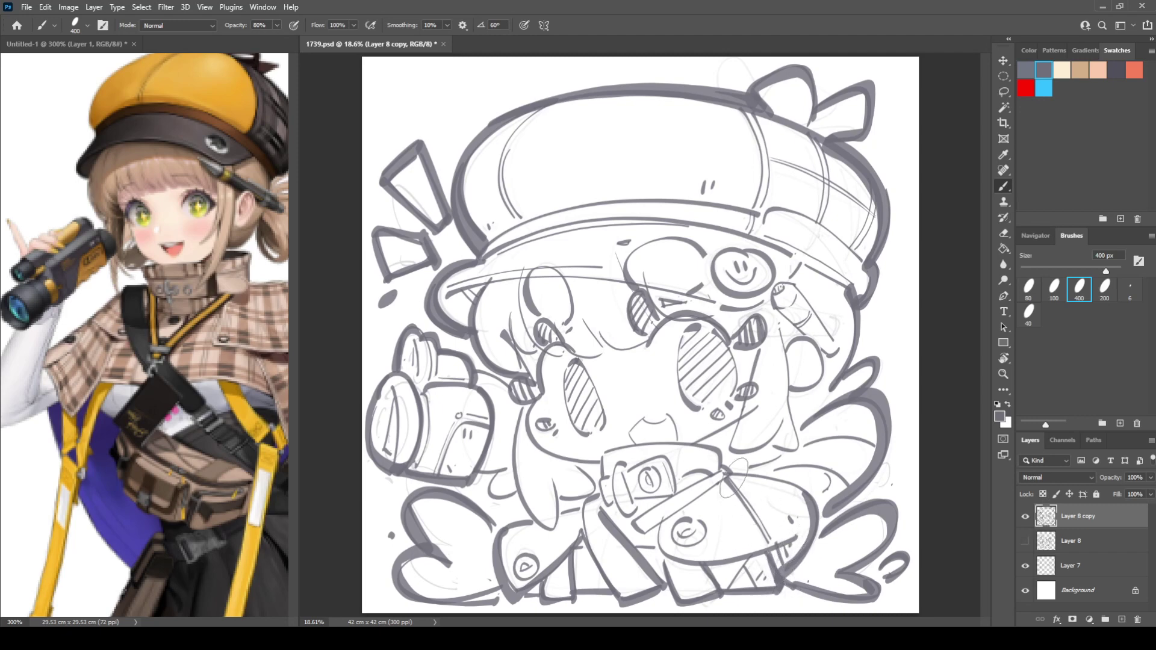
{"action": "left_click_drag", "start_coordinate": [725, 471], "coordinate": [804, 485]}
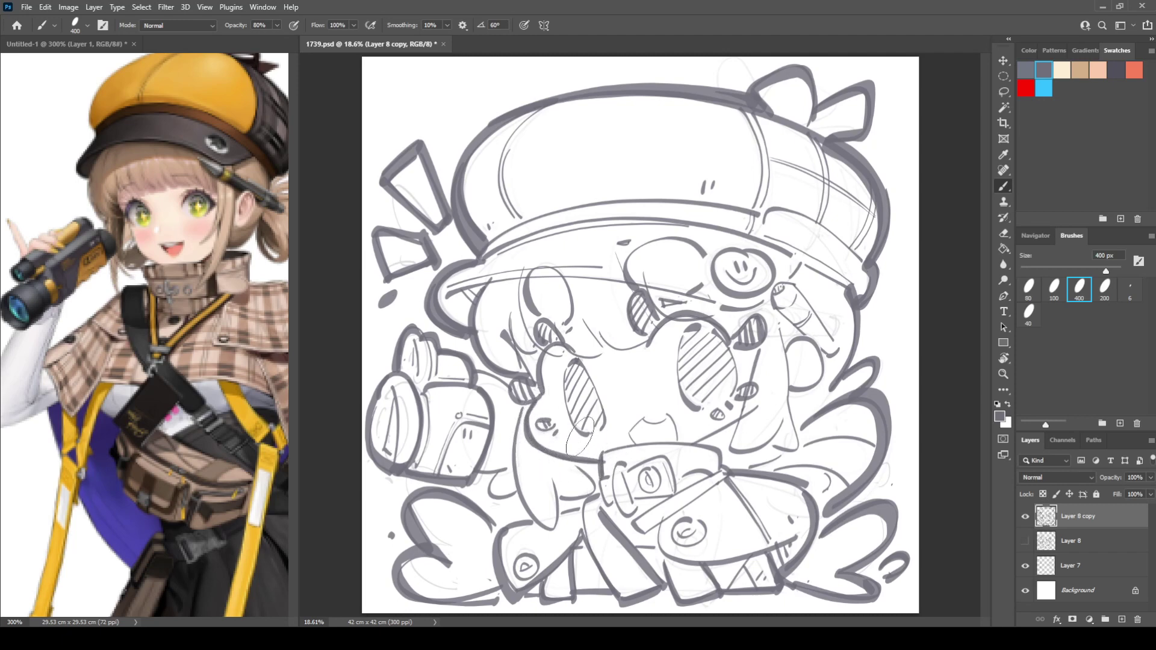
Thicken the cheek, jaw and collar edge, redoing the jaw stroke on the right side of the face
{"action": "mouse_move", "coordinate": [528, 431]}
{"action": "left_mouse_down"}
{"action": "mouse_move", "coordinate": [538, 453]}
{"action": "mouse_move", "coordinate": [601, 461]}
{"action": "left_mouse_up"}
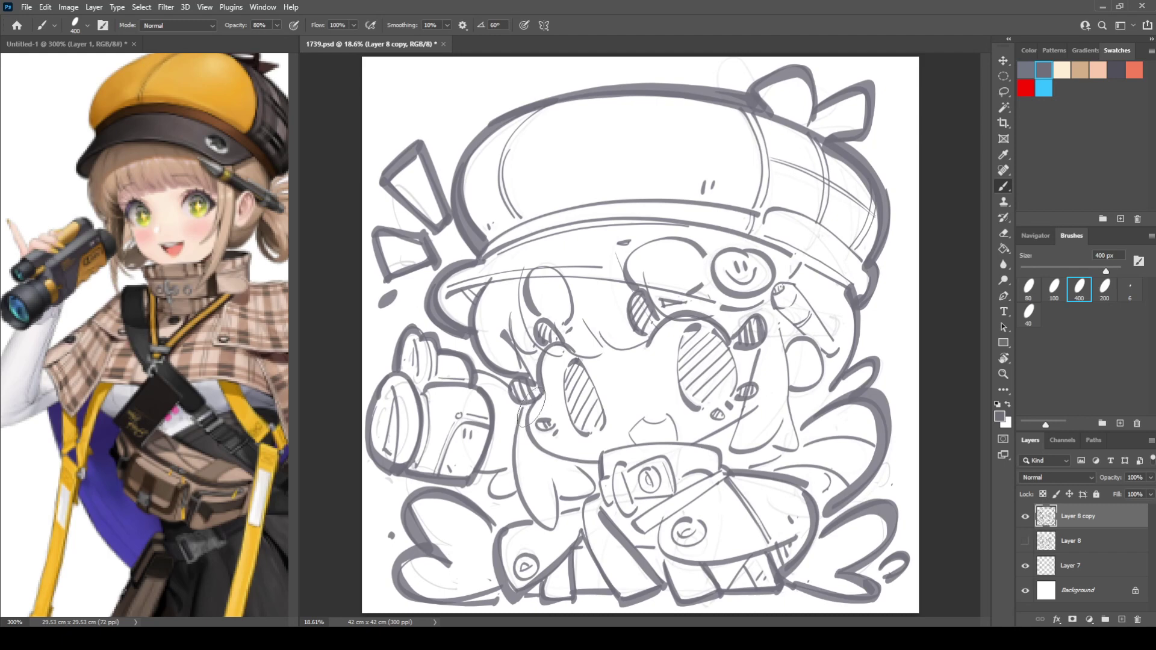
{"action": "mouse_move", "coordinate": [532, 408]}
{"action": "left_mouse_down"}
{"action": "mouse_move", "coordinate": [532, 436]}
{"action": "mouse_move", "coordinate": [554, 456]}
{"action": "mouse_move", "coordinate": [598, 461]}
{"action": "mouse_move", "coordinate": [607, 505]}
{"action": "left_mouse_up"}
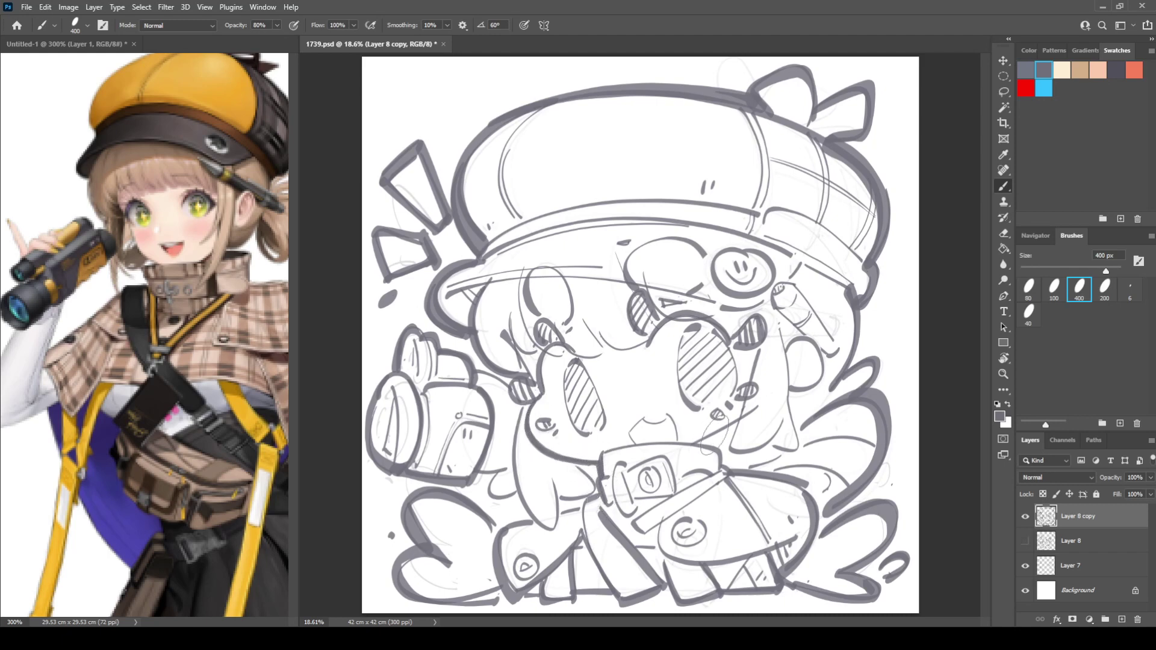
{"action": "left_click_drag", "start_coordinate": [691, 442], "coordinate": [747, 411]}
{"action": "key", "text": "ctrl+z"}
{"action": "key", "text": "ctrl+z"}
{"action": "key", "text": "ctrl+z"}
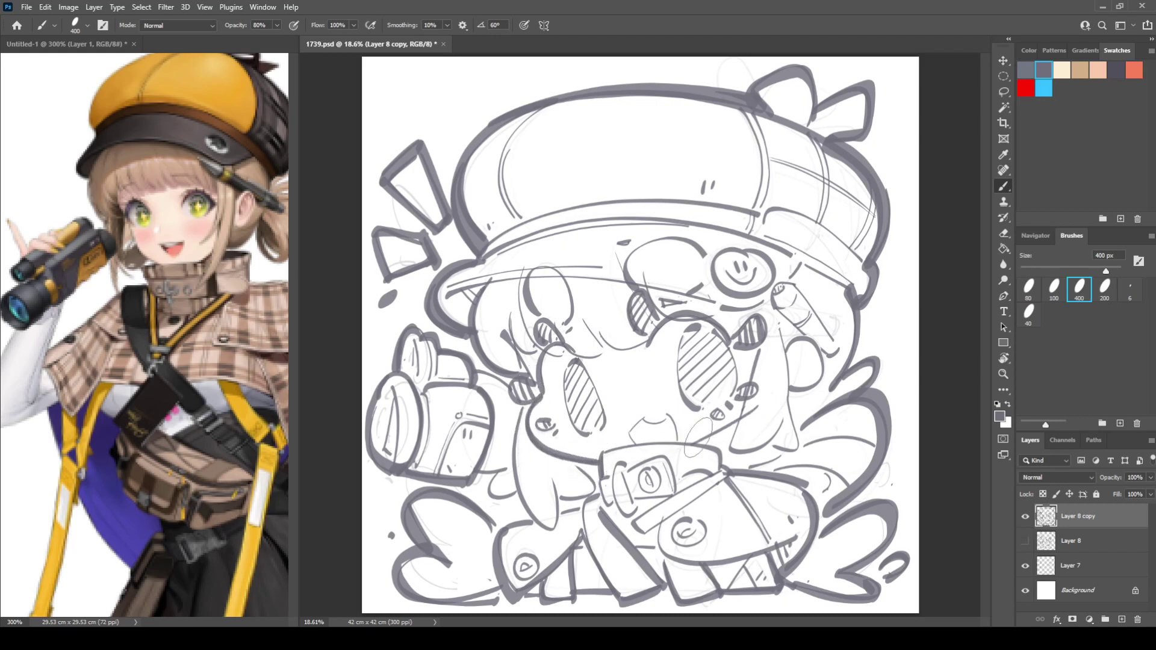
{"action": "left_click_drag", "start_coordinate": [692, 447], "coordinate": [761, 411]}
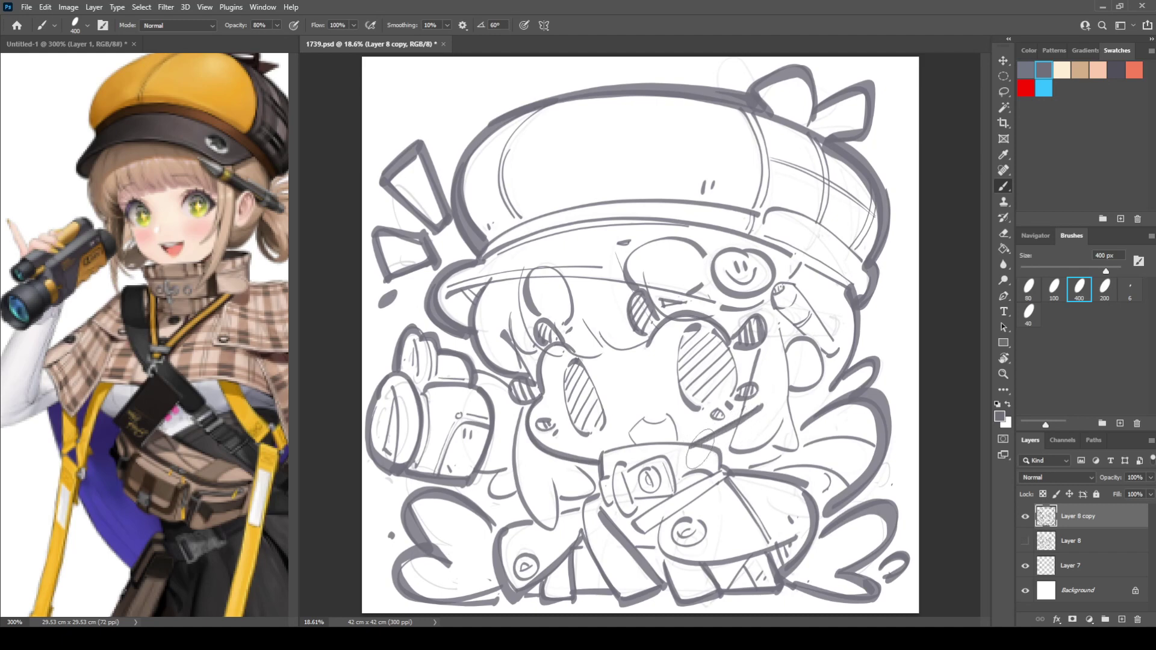
Thicken the side hair locks on both sides of the face and the small curl beneath the binoculars
{"action": "key", "text": "e"}
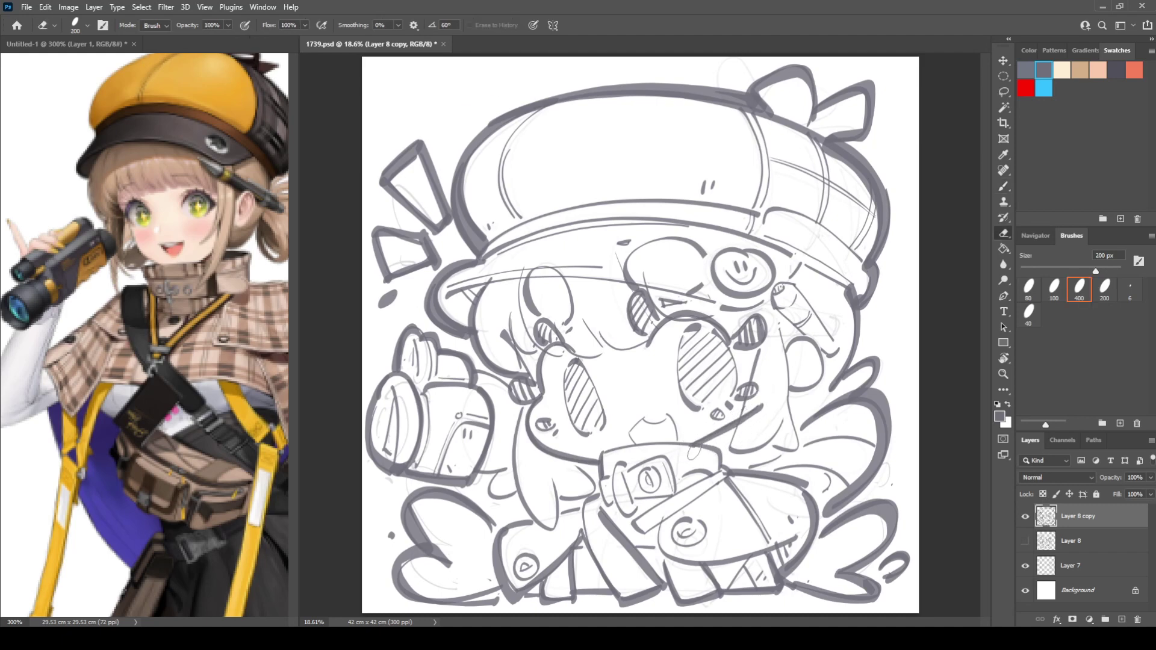
{"action": "key", "text": "b"}
{"action": "mouse_move", "coordinate": [733, 446]}
{"action": "left_mouse_down"}
{"action": "mouse_move", "coordinate": [782, 428]}
{"action": "mouse_move", "coordinate": [751, 448]}
{"action": "mouse_move", "coordinate": [783, 423]}
{"action": "left_mouse_up"}
{"action": "key", "text": "ctrl+z"}
{"action": "left_click_drag", "start_coordinate": [779, 327], "coordinate": [795, 449]}
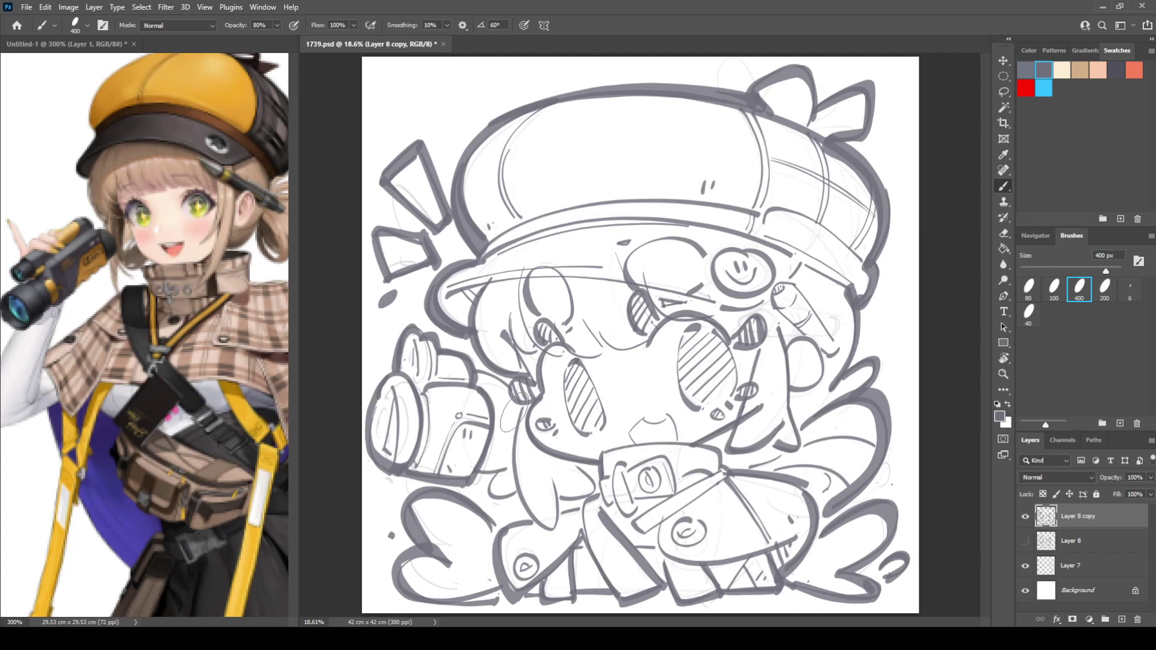
{"action": "mouse_move", "coordinate": [513, 413]}
{"action": "left_mouse_down"}
{"action": "mouse_move", "coordinate": [513, 484]}
{"action": "mouse_move", "coordinate": [534, 524]}
{"action": "mouse_move", "coordinate": [556, 534]}
{"action": "mouse_move", "coordinate": [554, 484]}
{"action": "left_mouse_up"}
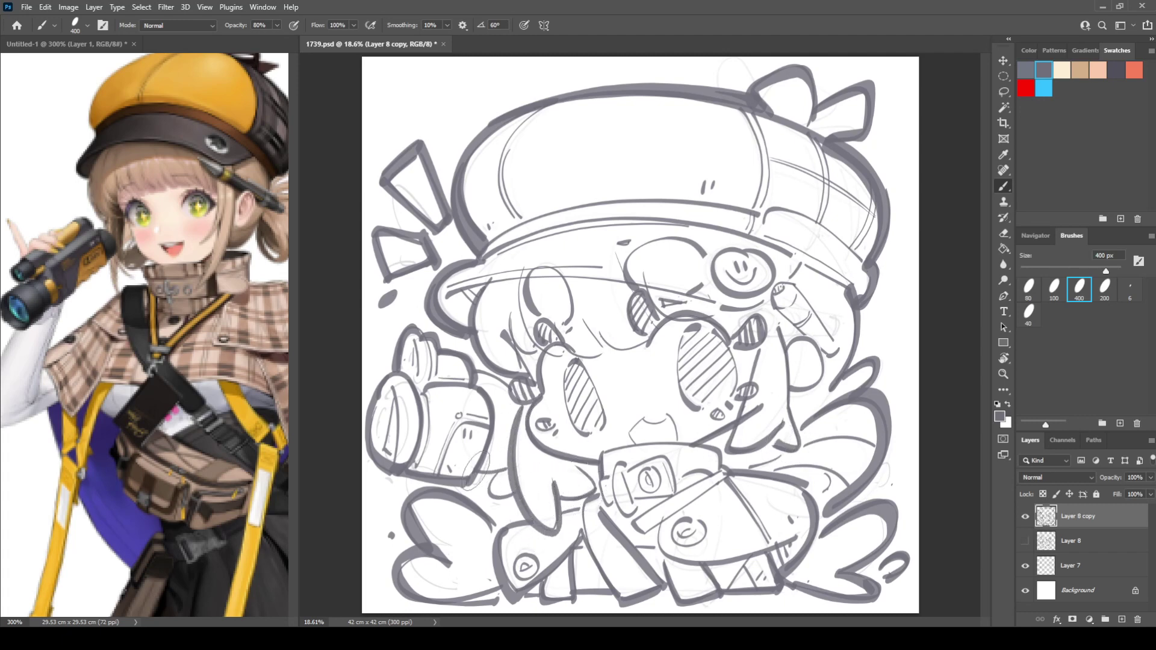
{"action": "mouse_move", "coordinate": [476, 472]}
{"action": "left_mouse_down"}
{"action": "mouse_move", "coordinate": [502, 470]}
{"action": "mouse_move", "coordinate": [485, 497]}
{"action": "mouse_move", "coordinate": [512, 497]}
{"action": "left_mouse_up"}
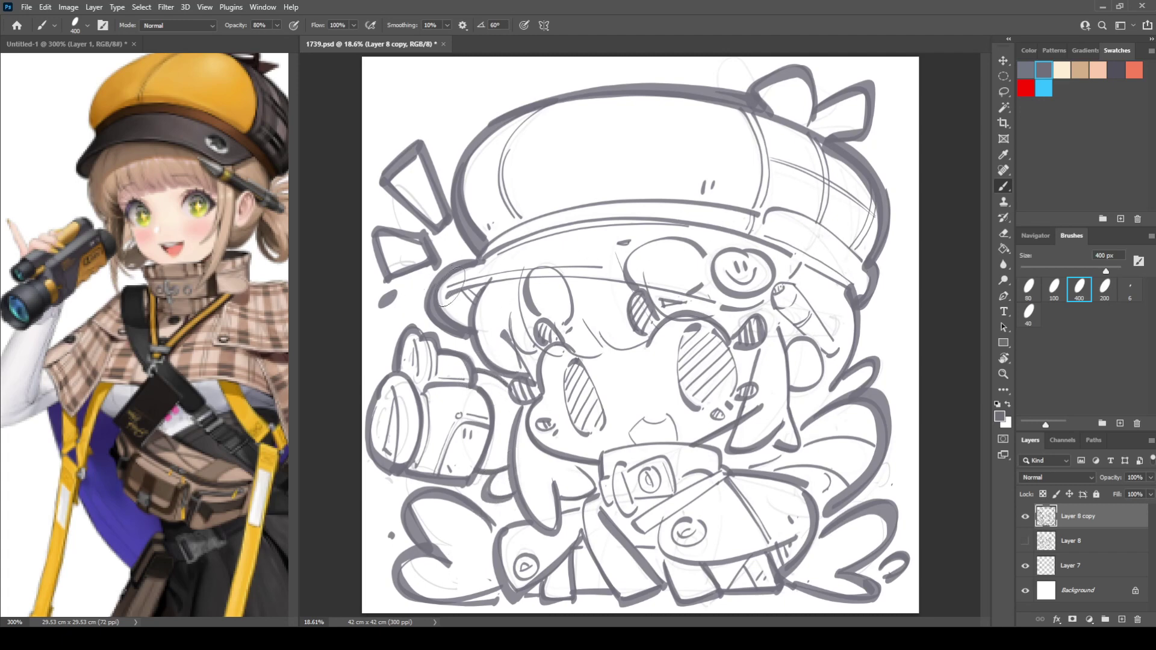
Thicken the brim's lower edge across the forehead and redo its right end beyond the smiley badge
{"action": "mouse_move", "coordinate": [448, 290]}
{"action": "left_mouse_down"}
{"action": "mouse_move", "coordinate": [543, 279]}
{"action": "mouse_move", "coordinate": [699, 304]}
{"action": "mouse_move", "coordinate": [732, 289]}
{"action": "left_mouse_up"}
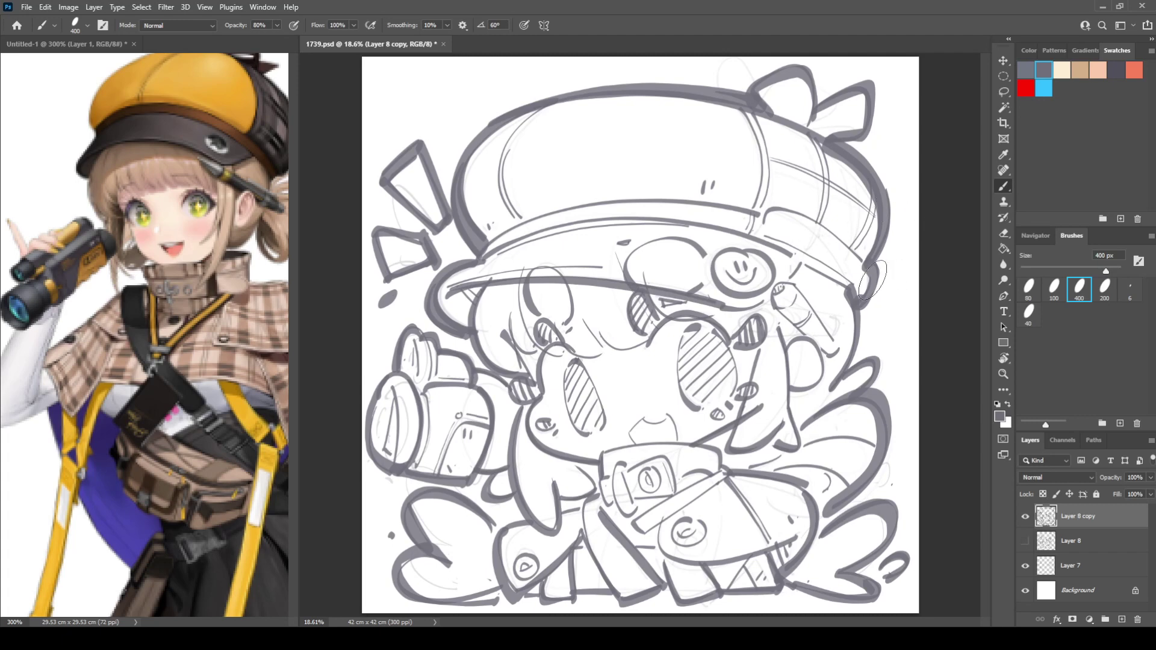
{"action": "left_click_drag", "start_coordinate": [792, 256], "coordinate": [851, 308]}
{"action": "key", "text": "ctrl+z"}
{"action": "key", "text": "ctrl+z"}
{"action": "left_click_drag", "start_coordinate": [793, 257], "coordinate": [855, 310]}
{"action": "key", "text": "ctrl+z"}
{"action": "left_click_drag", "start_coordinate": [791, 257], "coordinate": [858, 310]}
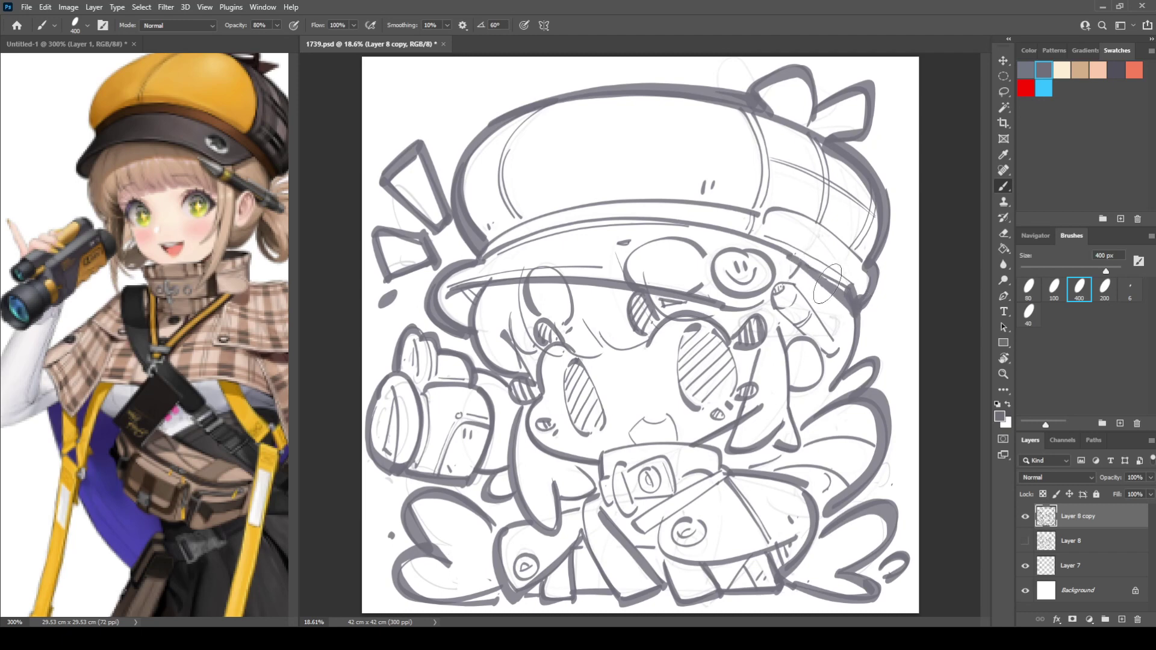
{"action": "left_click_drag", "start_coordinate": [796, 262], "coordinate": [855, 317]}
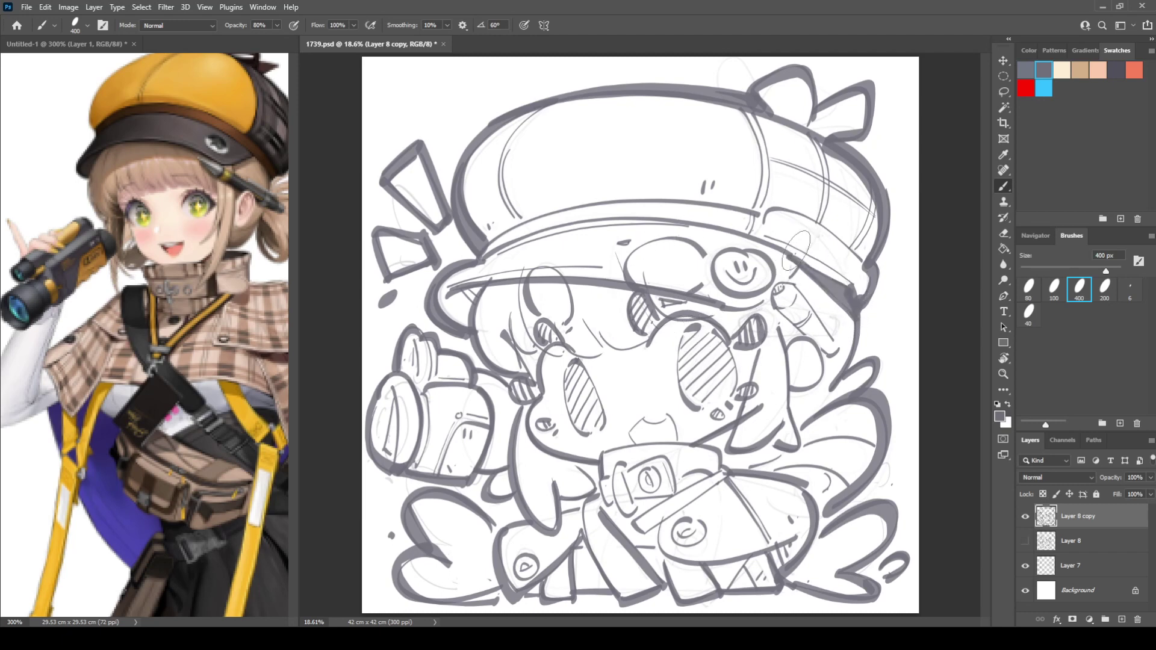
Thicken the pen tucked under the brim and redo the inner lens lines of the binoculars
{"action": "left_click_drag", "start_coordinate": [774, 295], "coordinate": [802, 329]}
{"action": "mouse_move", "coordinate": [775, 292]}
{"action": "left_mouse_down"}
{"action": "mouse_move", "coordinate": [792, 286]}
{"action": "mouse_move", "coordinate": [837, 350]}
{"action": "left_mouse_up"}
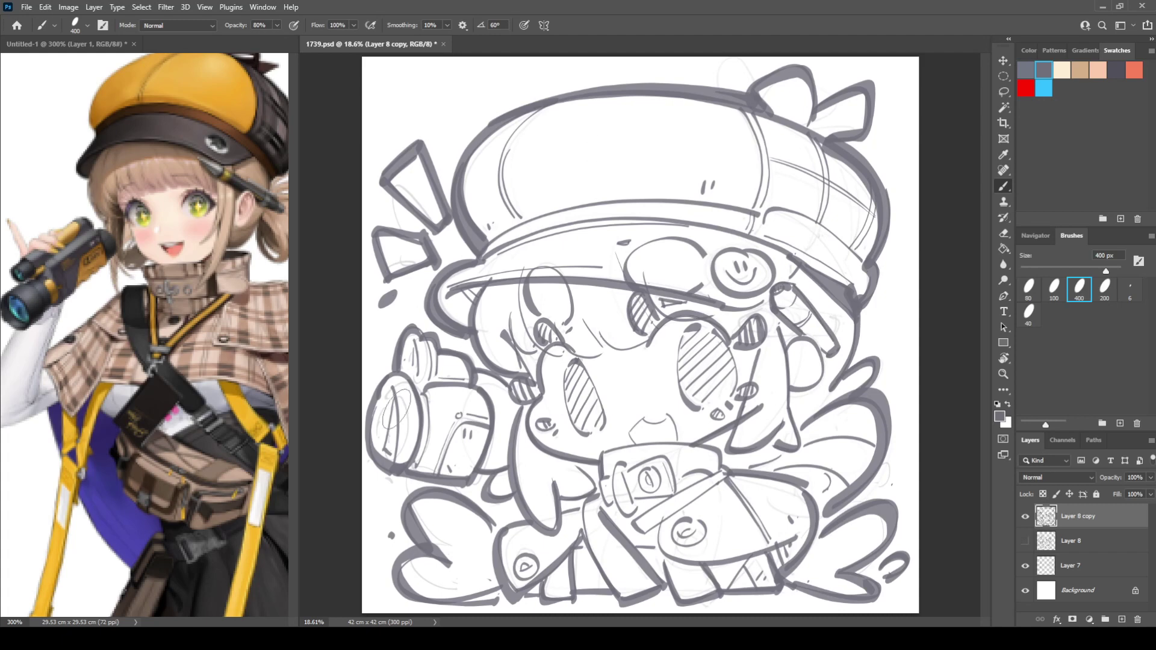
{"action": "left_click_drag", "start_coordinate": [396, 385], "coordinate": [400, 452]}
{"action": "key", "text": "ctrl+z"}
{"action": "key", "text": "ctrl+z"}
{"action": "key", "text": "ctrl+z"}
{"action": "key", "text": "ctrl+z"}
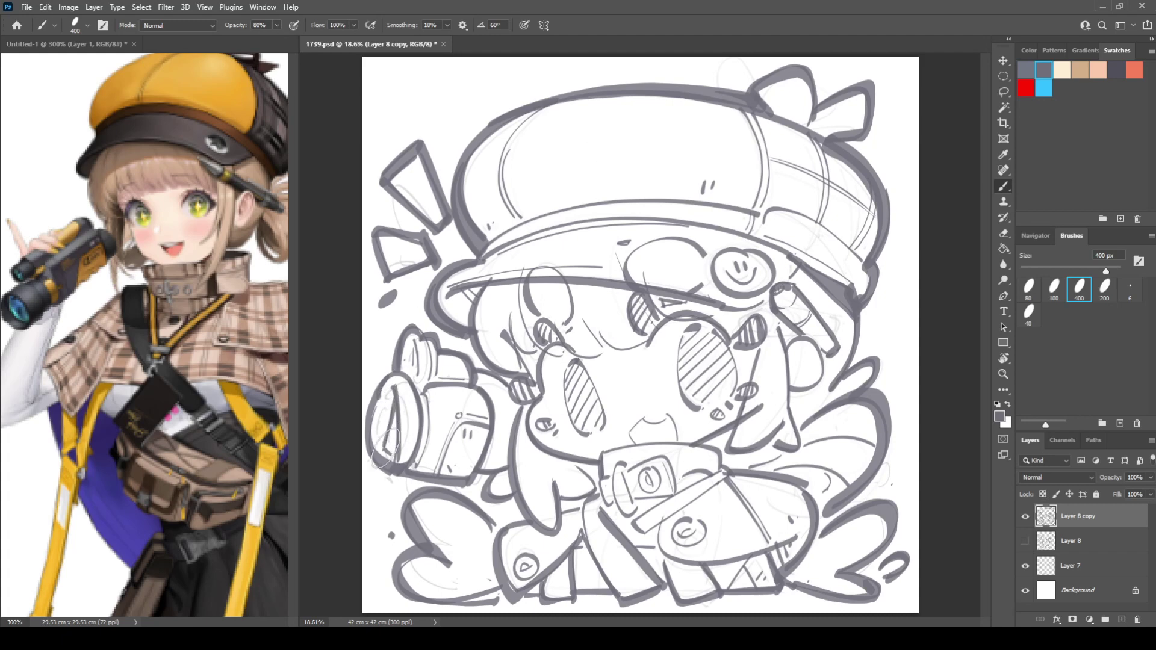
{"action": "left_click_drag", "start_coordinate": [425, 406], "coordinate": [420, 461]}
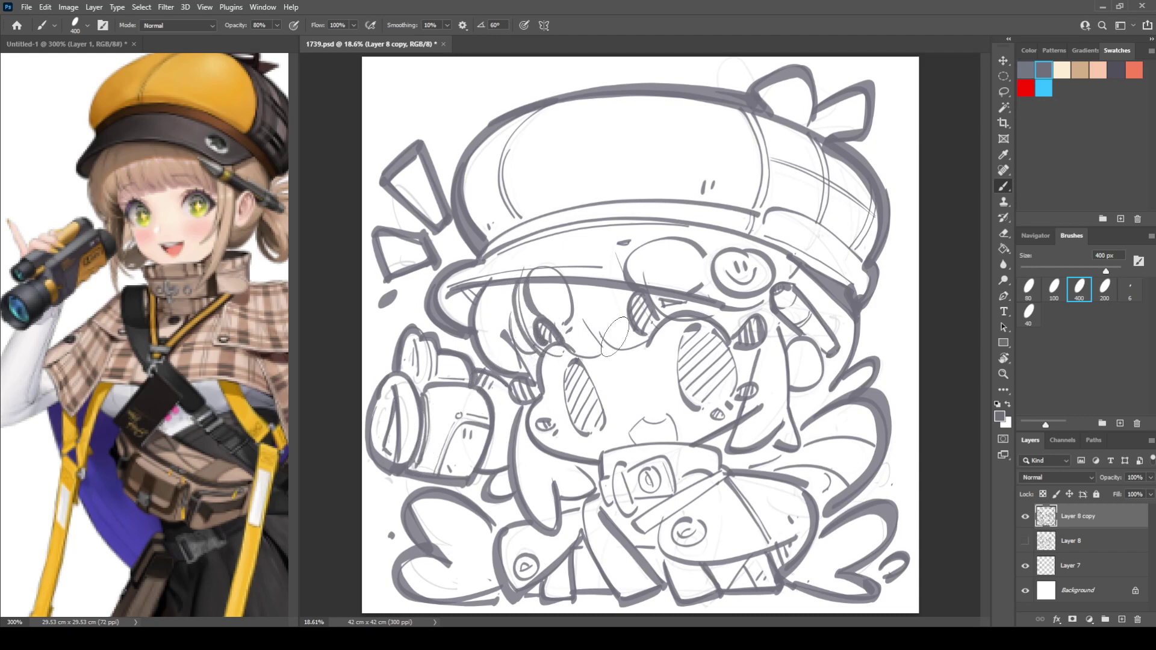
Strengthen the curved bangs strokes between the eyes, and check the mirrored drawing
{"action": "left_click_drag", "start_coordinate": [595, 324], "coordinate": [635, 347]}
{"action": "key", "text": "ctrl+shift+h"}
{"action": "key", "text": "ctrl+shift+h"}
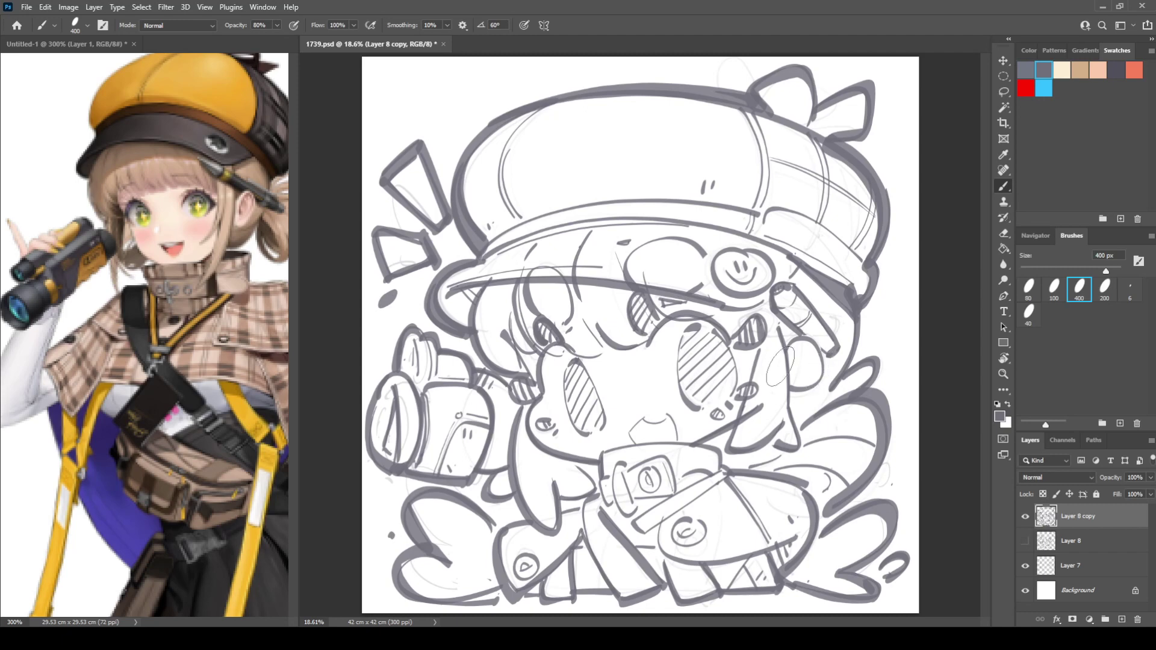
Lasso the narrow hatched left eye, shift it slightly outward with Free Transform, and check the mirrored drawing
{"action": "key", "text": "l"}
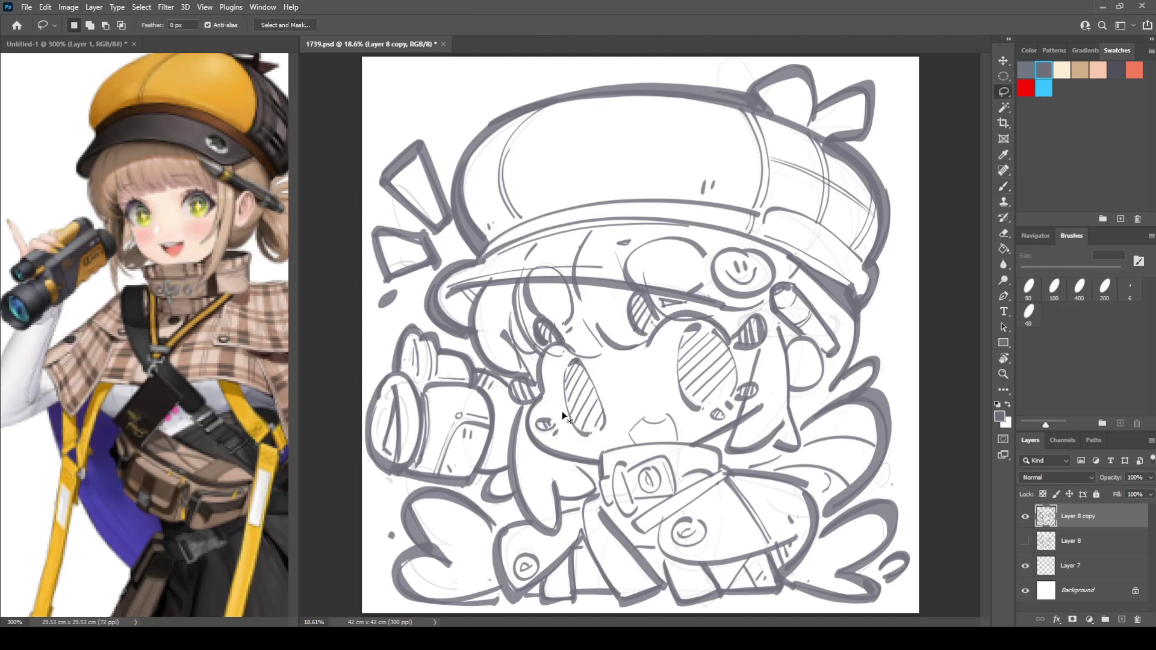
{"action": "key", "text": "ctrl+t"}
{"action": "left_click_drag", "start_coordinate": [557, 442], "coordinate": [605, 413]}
{"action": "key", "text": "Return"}
{"action": "key", "text": "ctrl+d"}
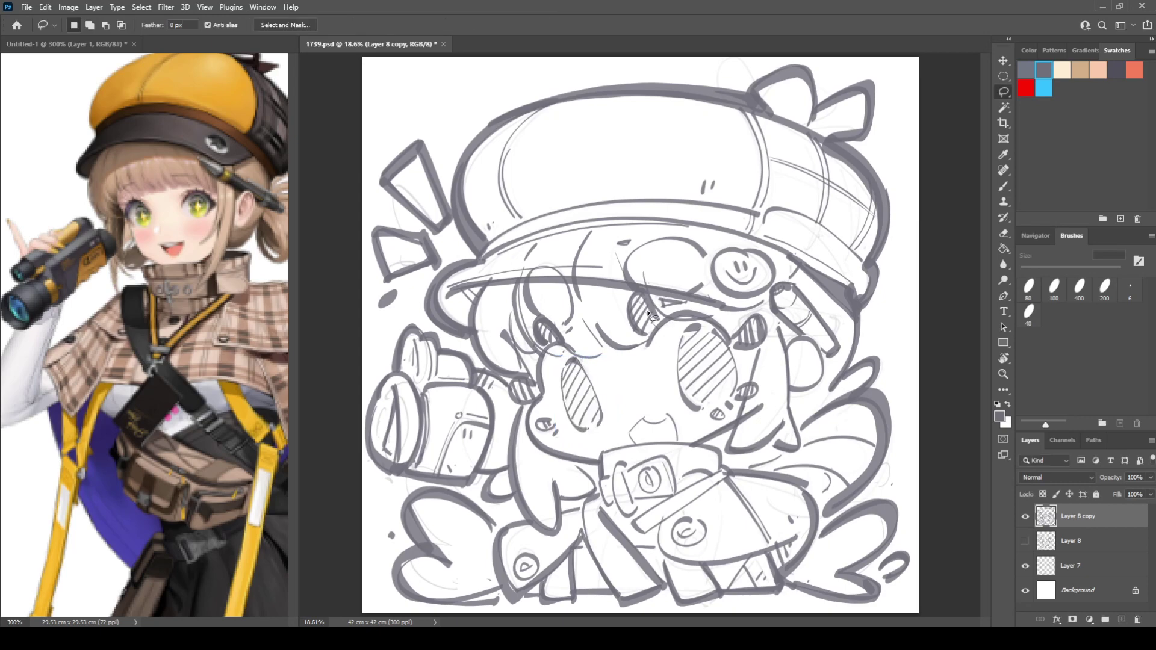
{"action": "key", "text": "ctrl+shift+h"}
{"action": "key", "text": "ctrl+shift+h"}
{"action": "key", "text": "e"}
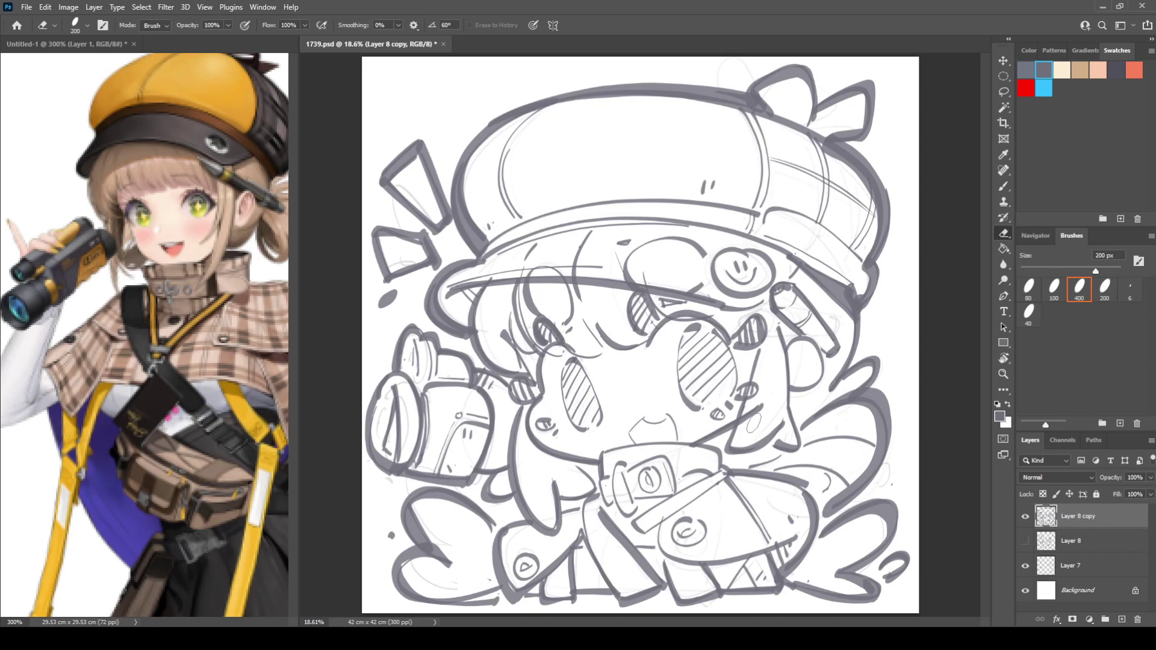
Lasso the mouth, shift it slightly toward the narrow eye, and check its placement in the mirrored drawing
{"action": "key", "text": "l"}
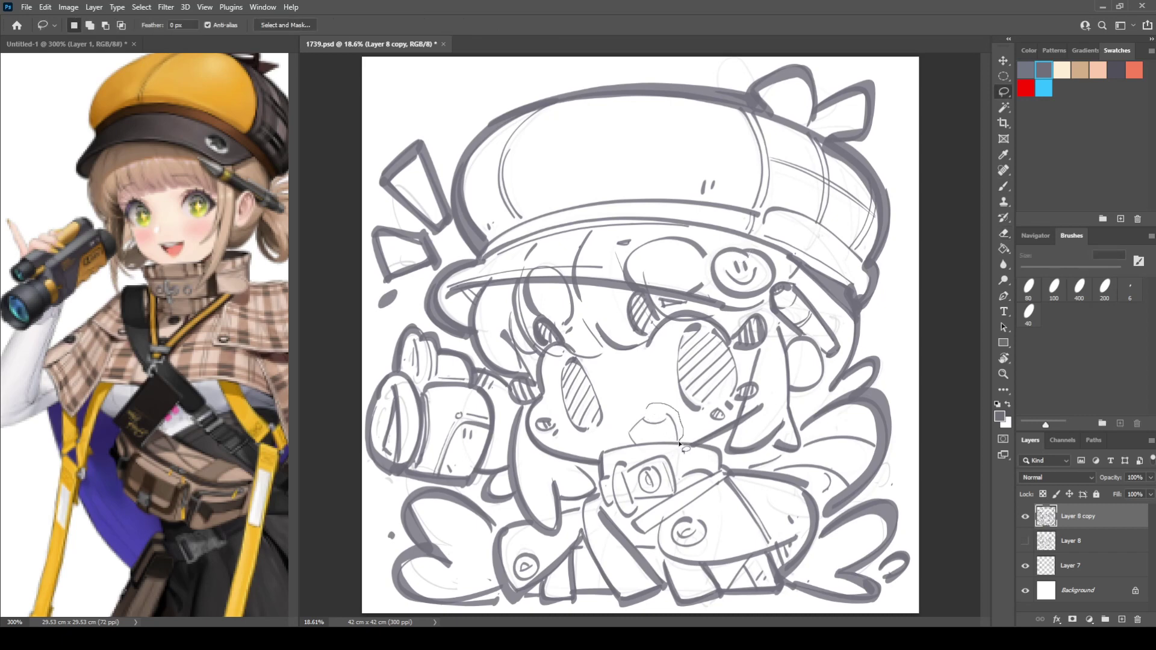
{"action": "mouse_move", "coordinate": [630, 443]}
{"action": "left_mouse_down"}
{"action": "mouse_move", "coordinate": [650, 413]}
{"action": "mouse_move", "coordinate": [663, 420]}
{"action": "left_mouse_up"}
{"action": "key", "text": "ctrl+shift+h"}
{"action": "key", "text": "ctrl+shift+h"}
{"action": "key", "text": "e"}
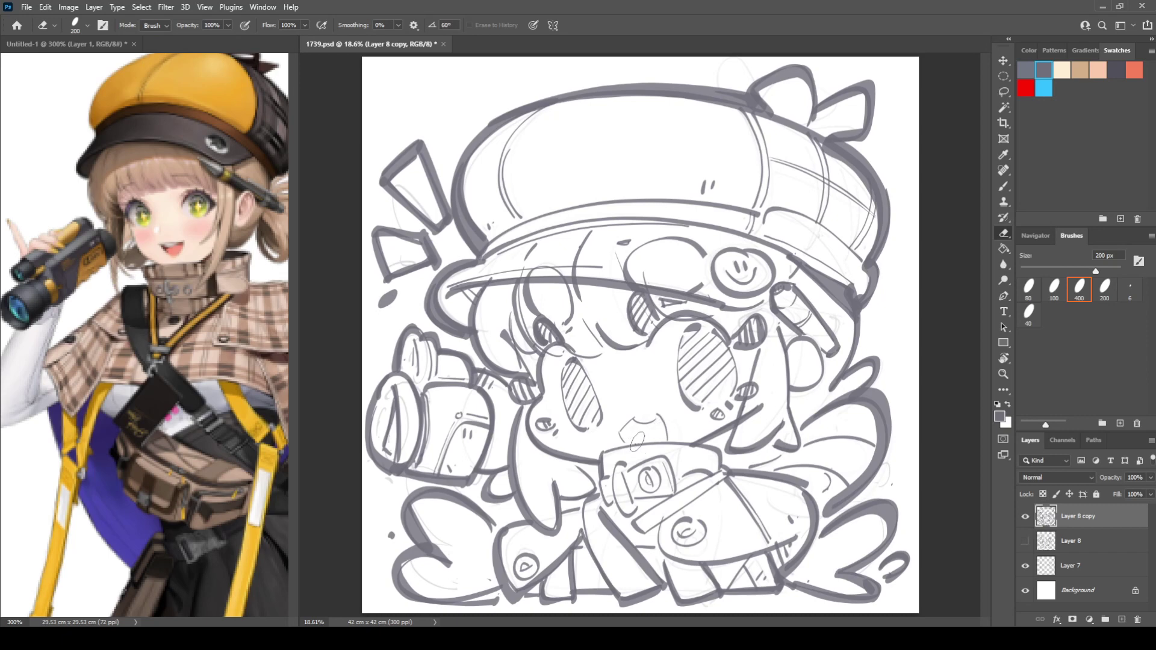
Clean up and redraw the small open mouth with the eraser and 40 px brush, checking the mirrored drawing
{"action": "key", "text": "w"}
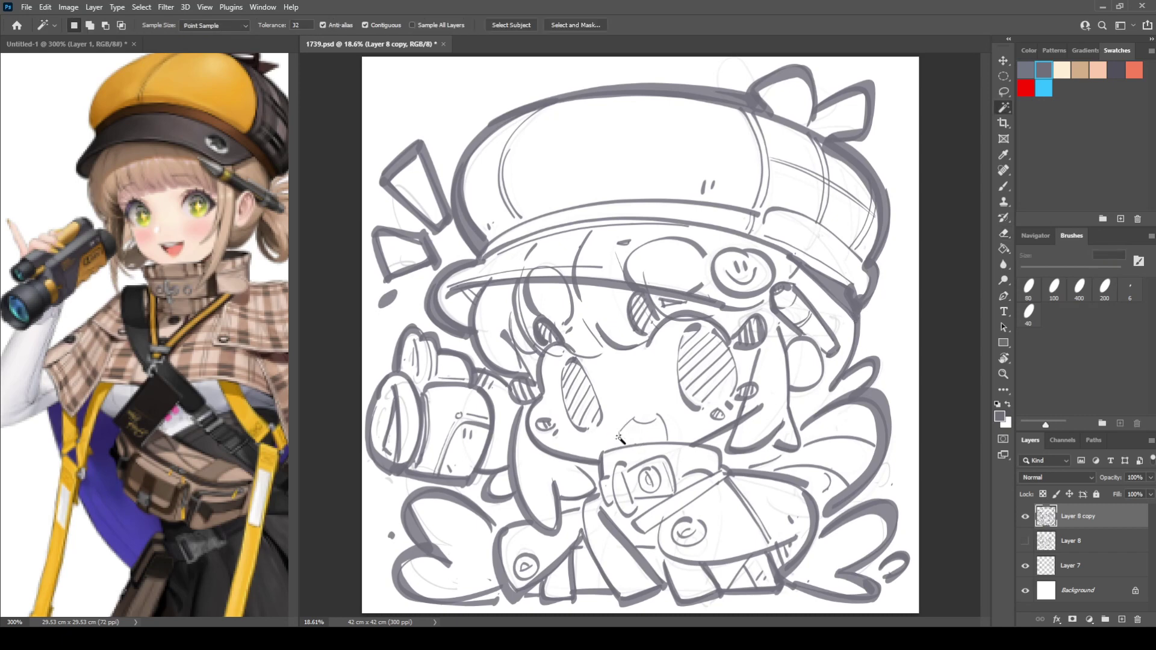
{"action": "key", "text": "e"}
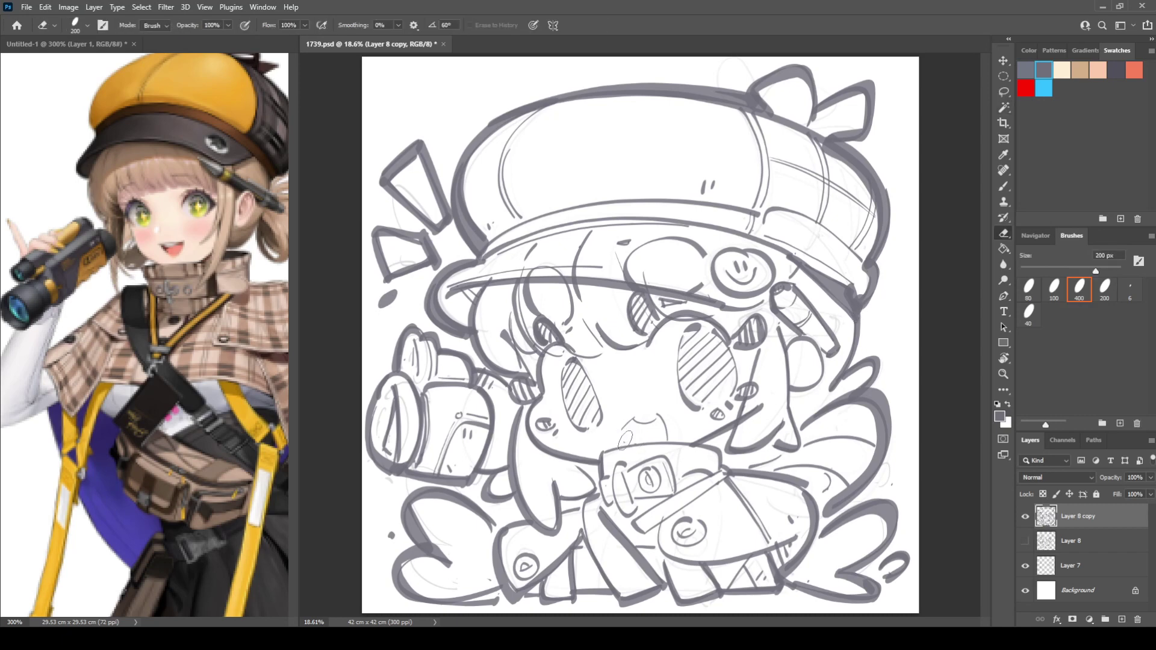
{"action": "key", "text": "b"}
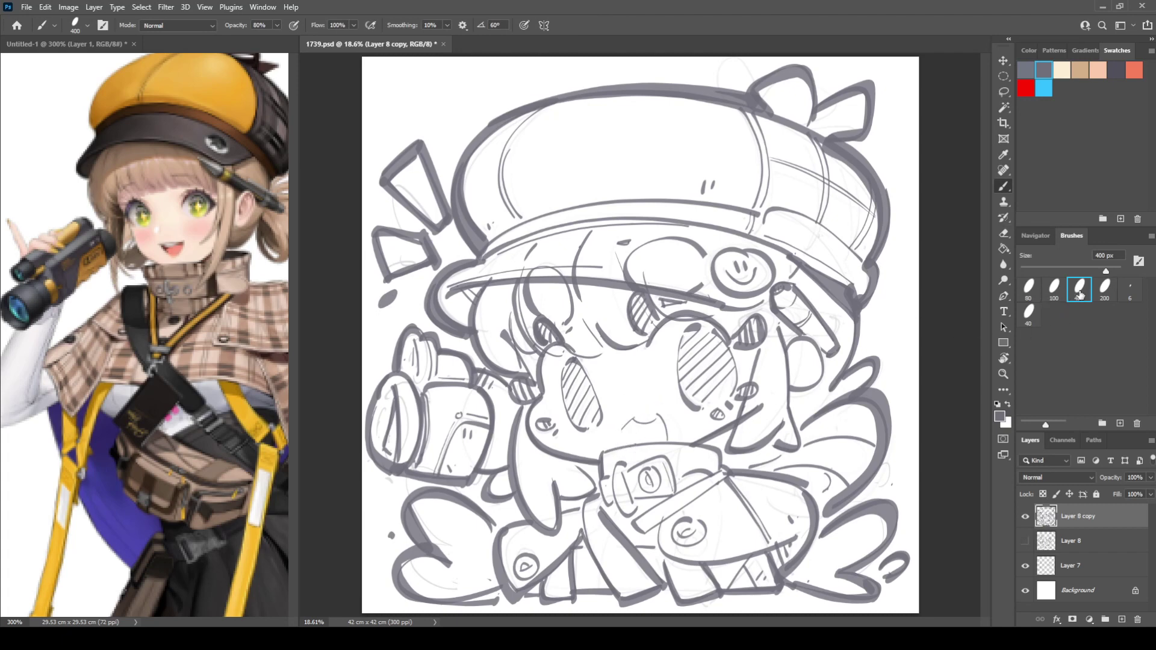
{"action": "left_click", "coordinate": [1029, 312]}
{"action": "key", "text": "e"}
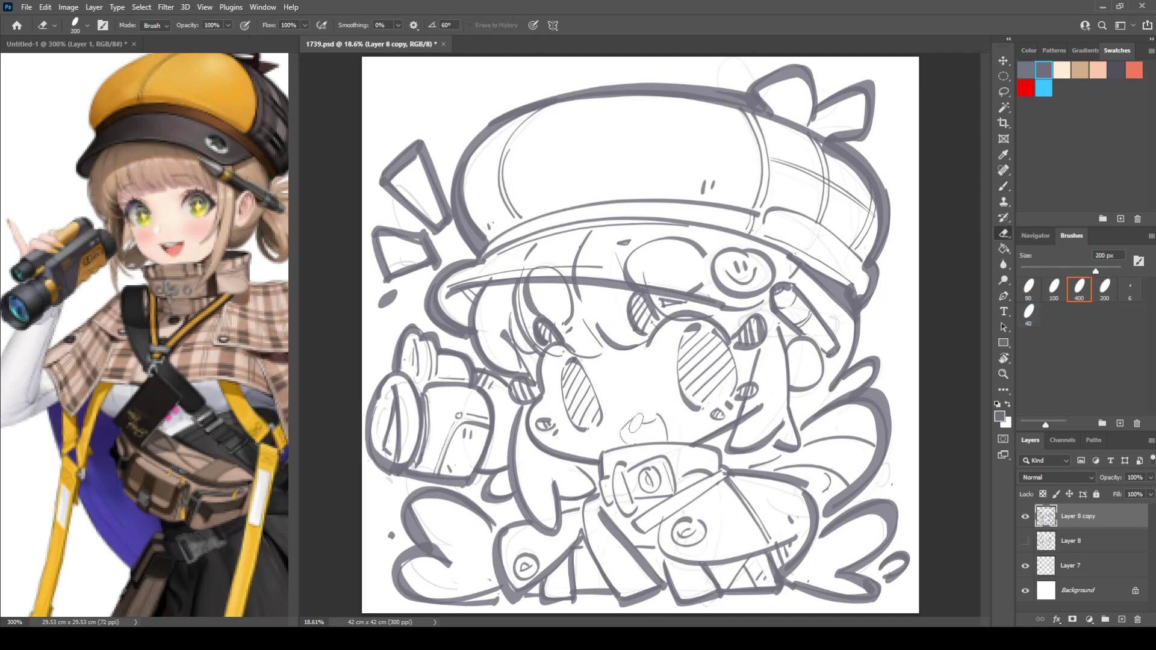
{"action": "key", "text": "b"}
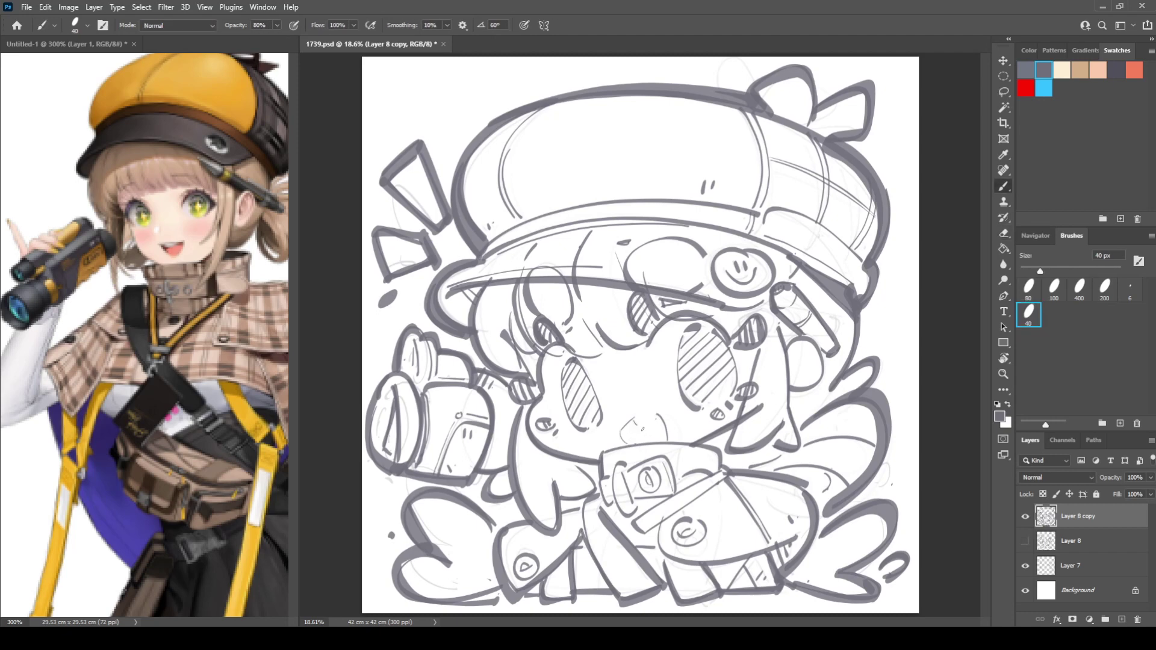
{"action": "key", "text": "e"}
{"action": "key", "text": "ctrl+shift+h"}
{"action": "key", "text": "ctrl+shift+h"}
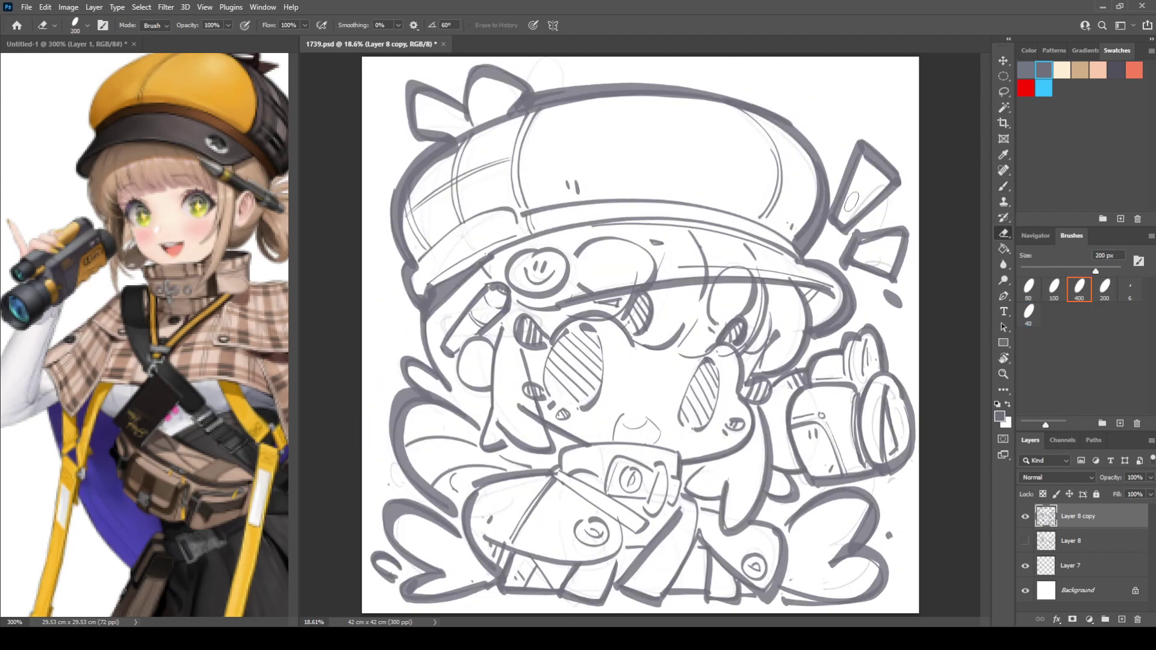
Thicken the shoulder cape's upper and lower contours with the 400 px brush and hatch the area beneath its lower edge
{"action": "key", "text": "b"}
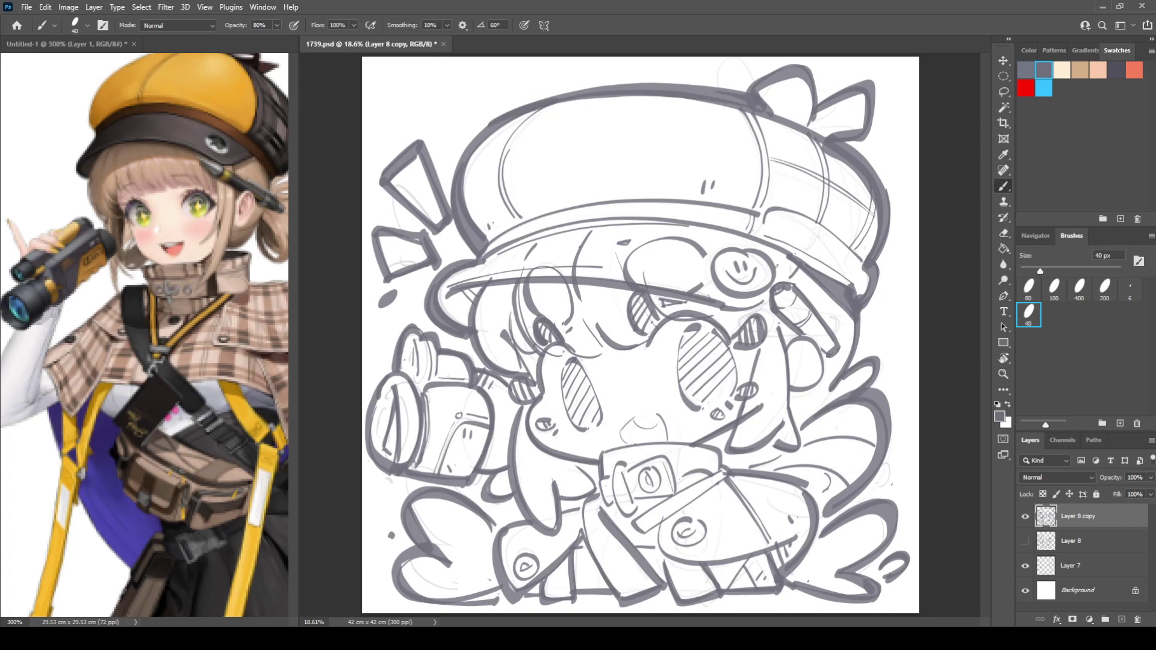
{"action": "left_click", "coordinate": [1080, 288]}
{"action": "left_click_drag", "start_coordinate": [651, 527], "coordinate": [734, 475]}
{"action": "mouse_move", "coordinate": [660, 528]}
{"action": "left_mouse_down"}
{"action": "mouse_move", "coordinate": [666, 554]}
{"action": "mouse_move", "coordinate": [758, 544]}
{"action": "left_mouse_up"}
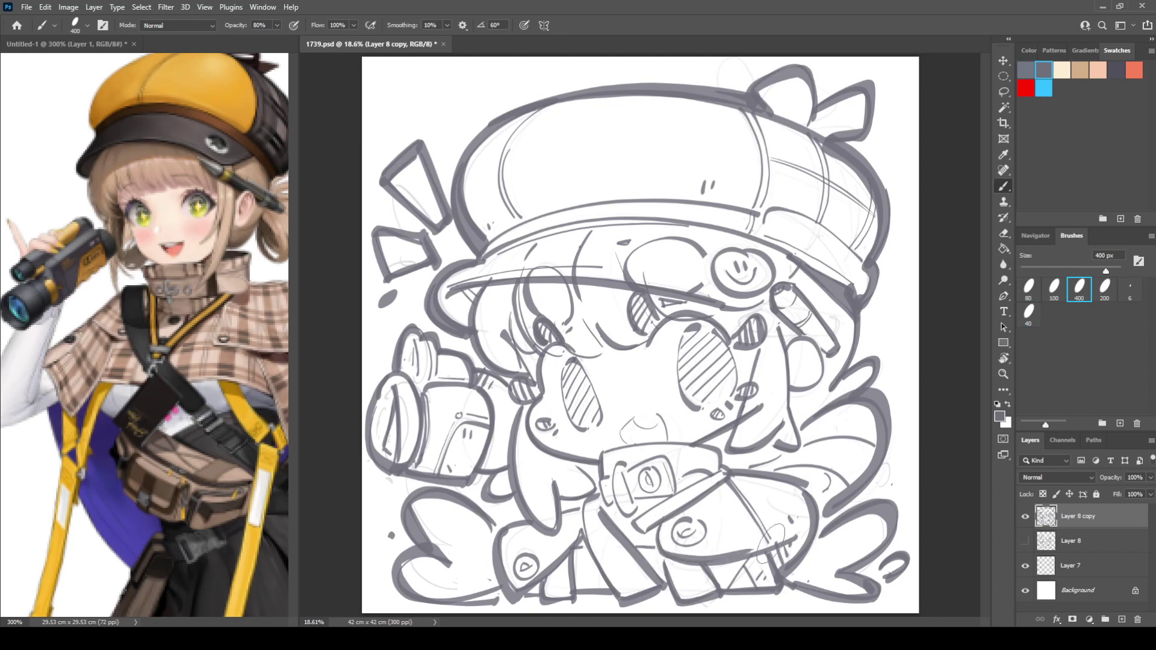
{"action": "key", "text": "ctrl+z"}
{"action": "left_click_drag", "start_coordinate": [665, 550], "coordinate": [757, 556]}
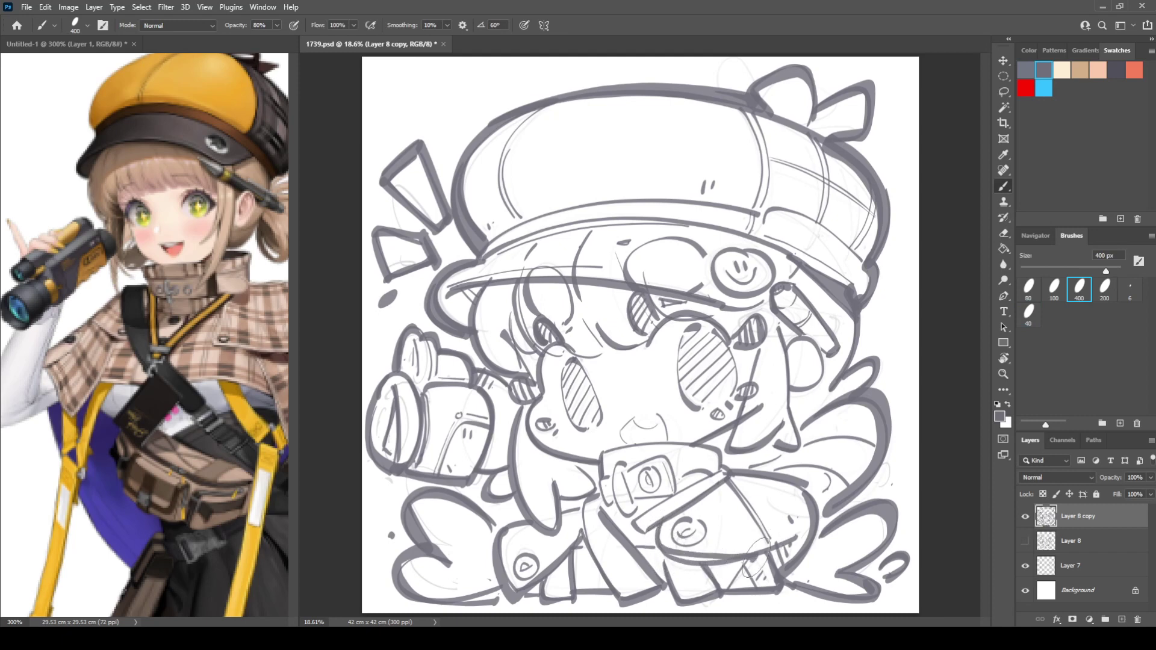
{"action": "key", "text": "ctrl+z"}
{"action": "mouse_move", "coordinate": [661, 525]}
{"action": "left_mouse_down"}
{"action": "mouse_move", "coordinate": [663, 554]}
{"action": "mouse_move", "coordinate": [772, 565]}
{"action": "left_mouse_up"}
{"action": "key", "text": "ctrl+z"}
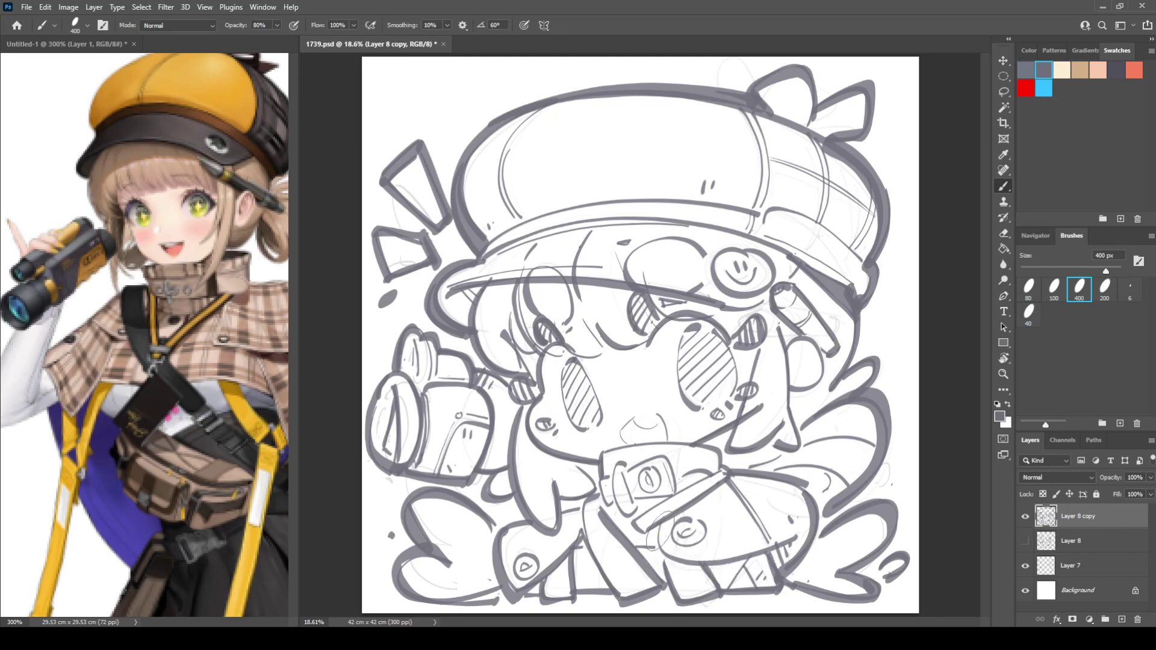
{"action": "mouse_move", "coordinate": [660, 526]}
{"action": "left_mouse_down"}
{"action": "mouse_move", "coordinate": [690, 557]}
{"action": "mouse_move", "coordinate": [767, 561]}
{"action": "left_mouse_up"}
{"action": "key", "text": "ctrl+z"}
{"action": "mouse_move", "coordinate": [659, 526]}
{"action": "left_mouse_down"}
{"action": "mouse_move", "coordinate": [662, 549]}
{"action": "mouse_move", "coordinate": [760, 560]}
{"action": "left_mouse_up"}
{"action": "key", "text": "ctrl+z"}
{"action": "mouse_move", "coordinate": [662, 526]}
{"action": "left_mouse_down"}
{"action": "mouse_move", "coordinate": [683, 553]}
{"action": "mouse_move", "coordinate": [762, 557]}
{"action": "left_mouse_up"}
{"action": "key", "text": "ctrl+z"}
{"action": "left_click_drag", "start_coordinate": [663, 534], "coordinate": [769, 570]}
{"action": "key", "text": "ctrl+z"}
{"action": "left_click_drag", "start_coordinate": [665, 542], "coordinate": [764, 572]}
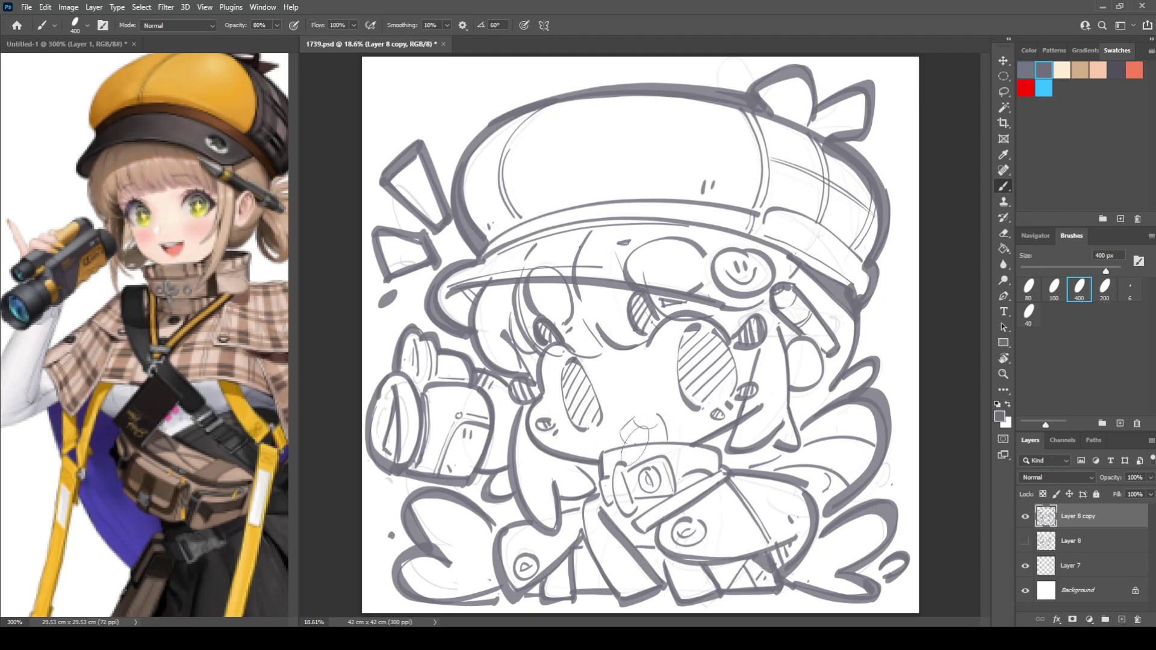
Thicken the collar's top edge and hatch the shadow under the chin, checking the mirrored drawing
{"action": "mouse_move", "coordinate": [602, 453]}
{"action": "left_mouse_down"}
{"action": "mouse_move", "coordinate": [726, 450]}
{"action": "mouse_move", "coordinate": [626, 441]}
{"action": "mouse_move", "coordinate": [706, 449]}
{"action": "left_mouse_up"}
{"action": "mouse_move", "coordinate": [717, 438]}
{"action": "left_mouse_down"}
{"action": "mouse_move", "coordinate": [711, 449]}
{"action": "mouse_move", "coordinate": [721, 447]}
{"action": "left_mouse_up"}
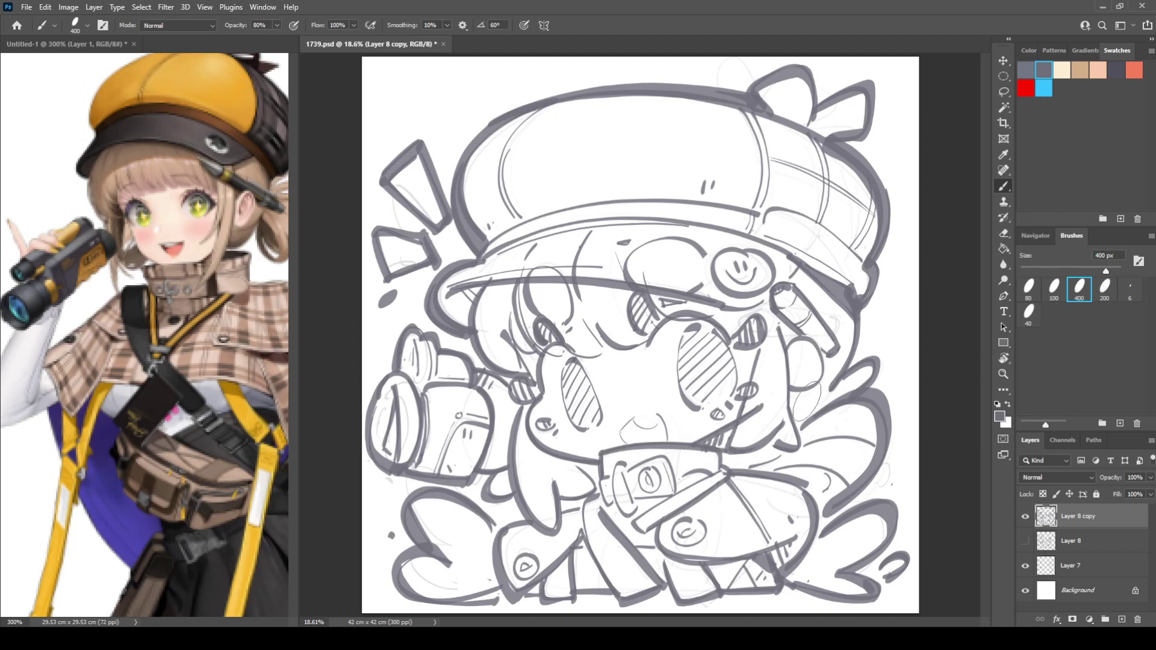
{"action": "left_click_drag", "start_coordinate": [807, 405], "coordinate": [820, 396]}
{"action": "key", "text": "ctrl+shift+h"}
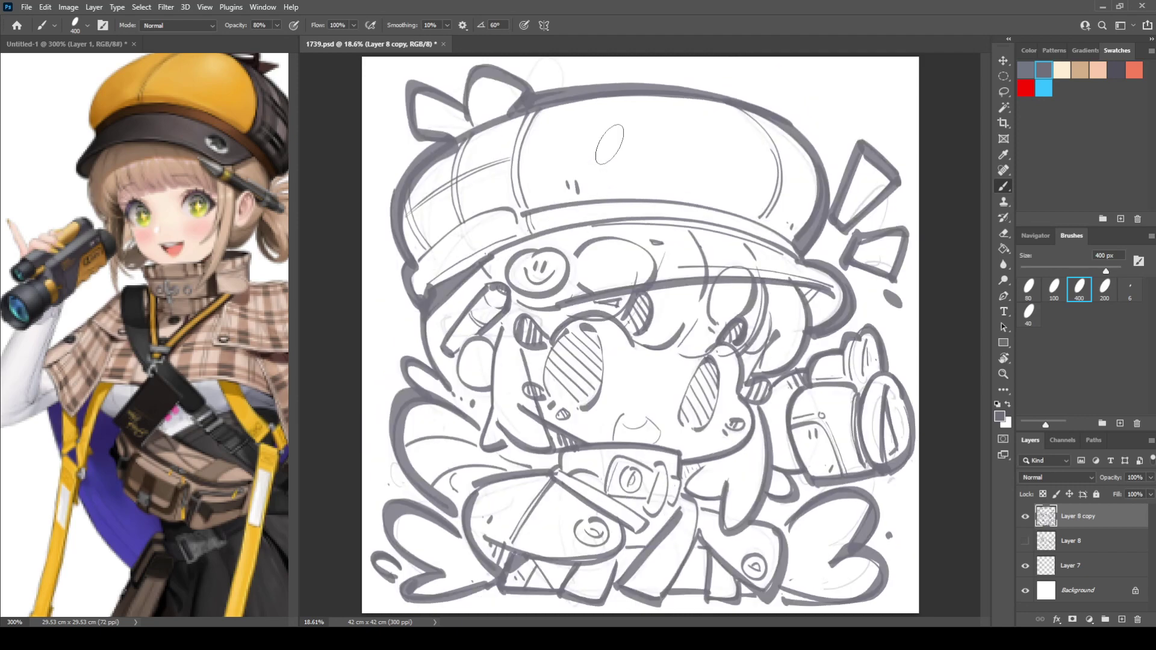
{"action": "key", "text": "ctrl+shift+h"}
Add short hatching marks to the hat's left side, the brim's left underside and the lower-left hair tuft
{"action": "left_click_drag", "start_coordinate": [481, 166], "coordinate": [466, 181]}
{"action": "mouse_move", "coordinate": [481, 176]}
{"action": "left_mouse_down"}
{"action": "mouse_move", "coordinate": [471, 188]}
{"action": "mouse_move", "coordinate": [484, 195]}
{"action": "left_mouse_up"}
{"action": "mouse_move", "coordinate": [453, 290]}
{"action": "left_mouse_down"}
{"action": "mouse_move", "coordinate": [445, 307]}
{"action": "mouse_move", "coordinate": [470, 325]}
{"action": "left_mouse_up"}
{"action": "left_click_drag", "start_coordinate": [410, 565], "coordinate": [407, 578]}
{"action": "mouse_move", "coordinate": [418, 571]}
{"action": "left_mouse_down"}
{"action": "mouse_move", "coordinate": [415, 582]}
{"action": "mouse_move", "coordinate": [427, 581]}
{"action": "left_mouse_up"}
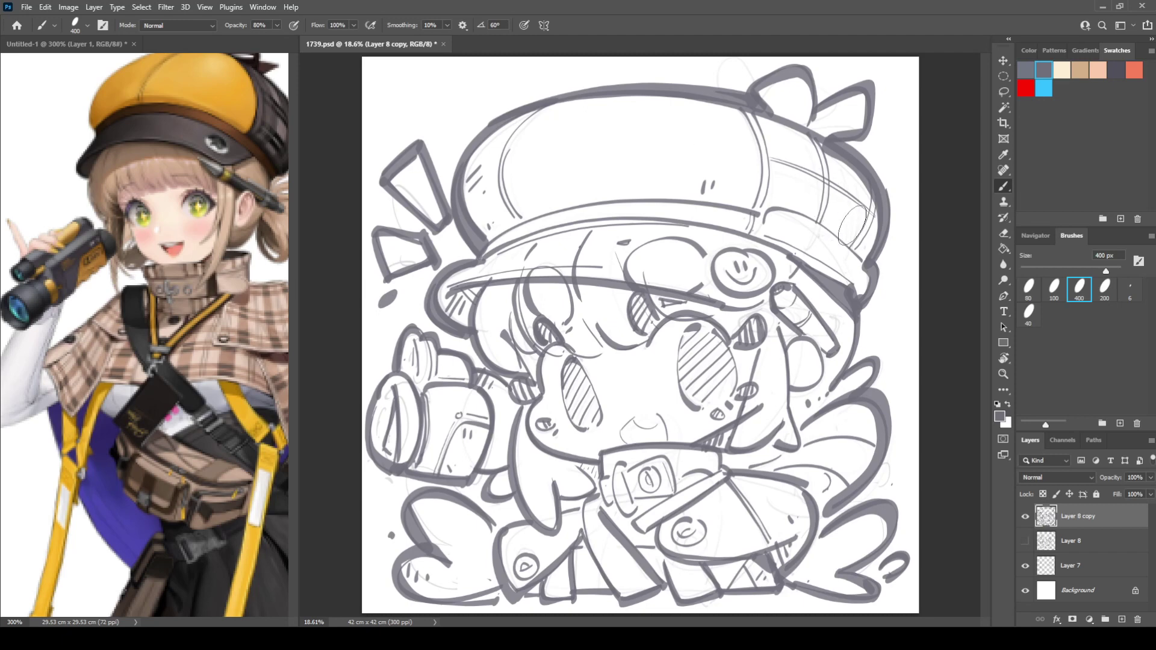
Redraw the upper edge of the hat's right-hand band as a bolder curve
{"action": "mouse_move", "coordinate": [766, 212]}
{"action": "left_mouse_down"}
{"action": "mouse_move", "coordinate": [817, 226]}
{"action": "mouse_move", "coordinate": [863, 266]}
{"action": "left_mouse_up"}
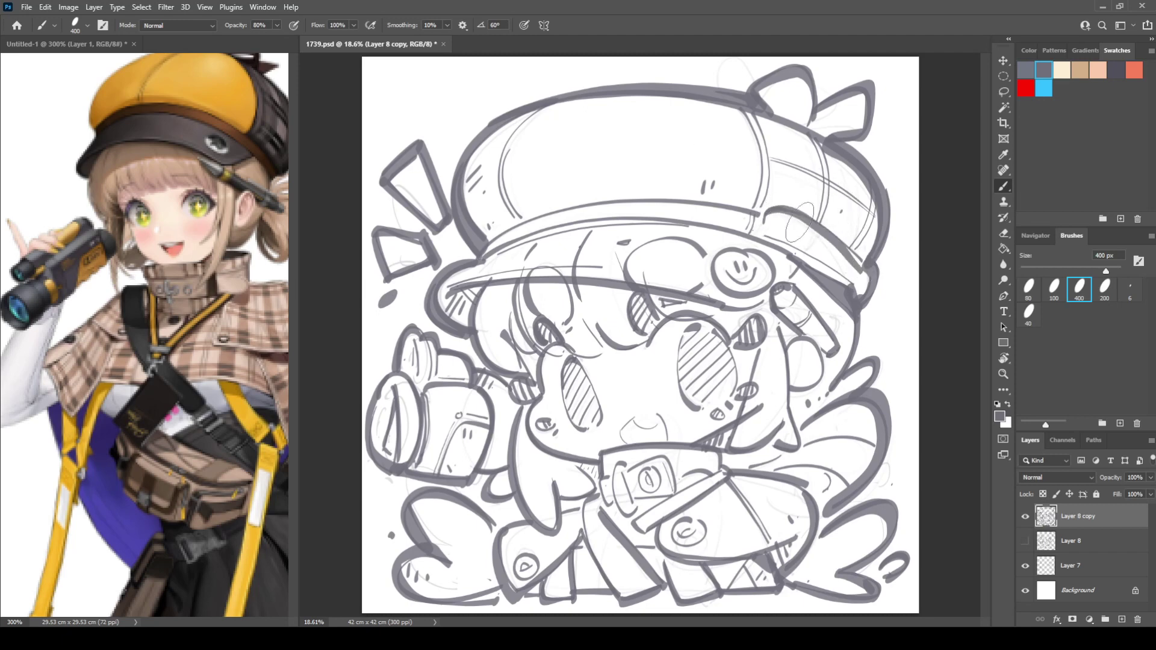
{"action": "key", "text": "ctrl+z"}
{"action": "mouse_move", "coordinate": [765, 222]}
{"action": "left_mouse_down"}
{"action": "mouse_move", "coordinate": [783, 208]}
{"action": "mouse_move", "coordinate": [854, 253]}
{"action": "left_mouse_up"}
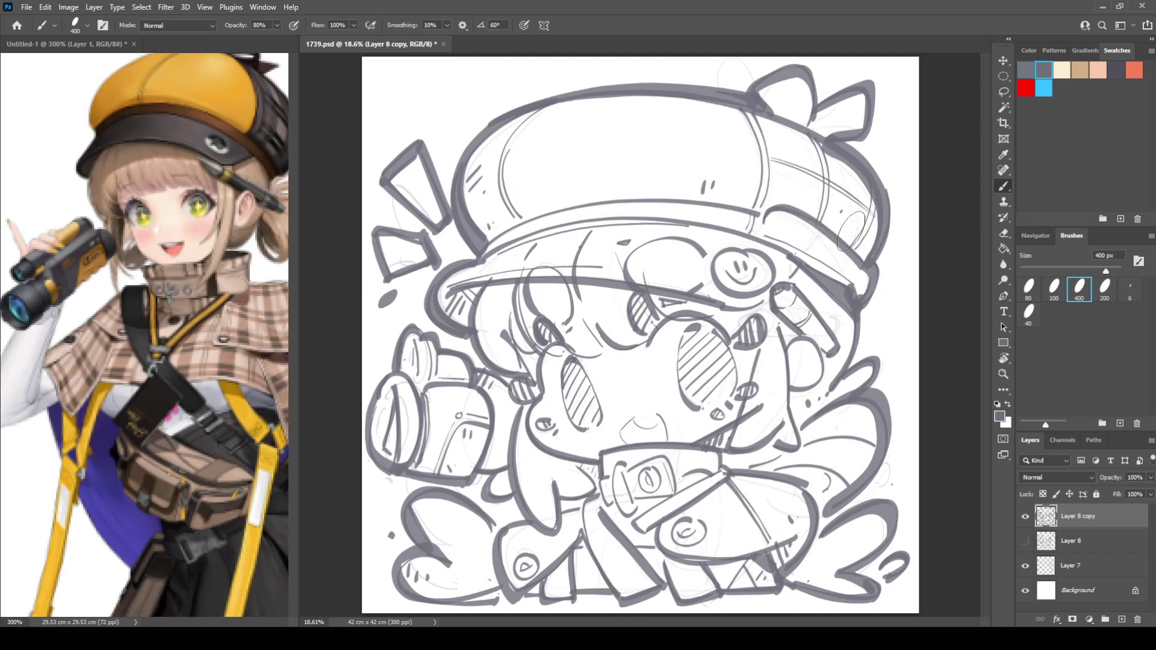
Hatch the shadow under the hat band beside the pen and reinforce the collar buckle, adding small dots on the cape
{"action": "left_click_drag", "start_coordinate": [836, 297], "coordinate": [837, 316]}
{"action": "mouse_move", "coordinate": [622, 467]}
{"action": "left_mouse_down"}
{"action": "mouse_move", "coordinate": [638, 502]}
{"action": "mouse_move", "coordinate": [671, 493]}
{"action": "mouse_move", "coordinate": [632, 470]}
{"action": "mouse_move", "coordinate": [667, 457]}
{"action": "mouse_move", "coordinate": [676, 492]}
{"action": "mouse_move", "coordinate": [614, 486]}
{"action": "mouse_move", "coordinate": [632, 501]}
{"action": "left_mouse_up"}
{"action": "left_click", "coordinate": [726, 535]}
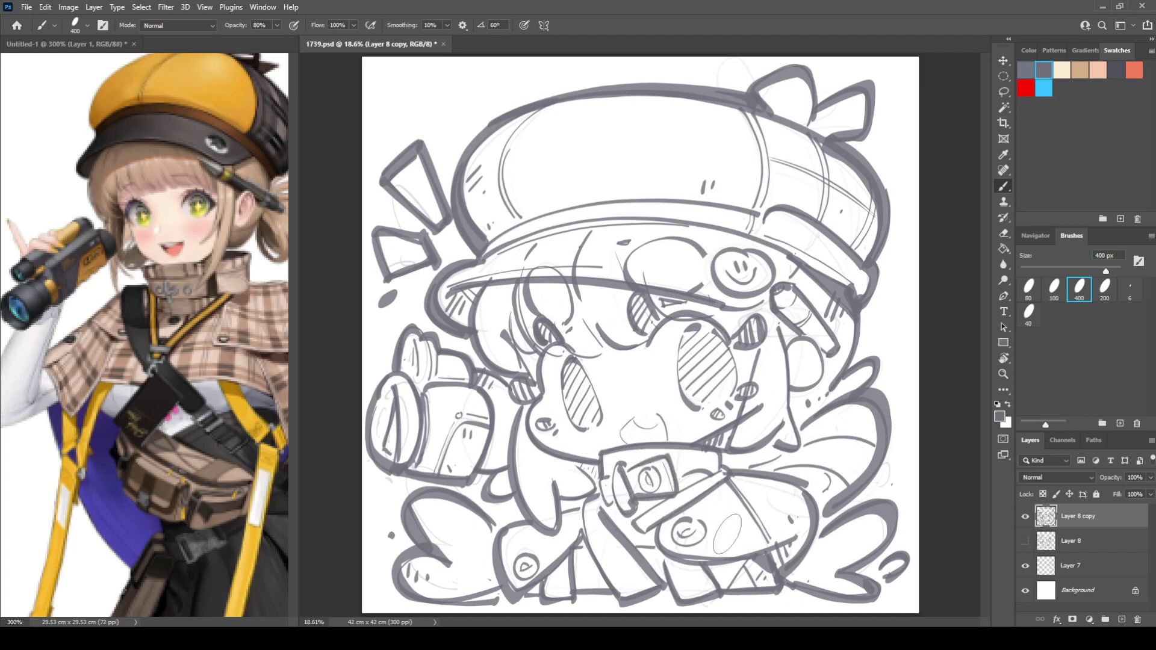
{"action": "left_click", "coordinate": [733, 534]}
Paint a short, thick accent mark outside the hat's upper-left edge
{"action": "left_click", "coordinate": [435, 110]}
{"action": "left_click_drag", "start_coordinate": [431, 109], "coordinate": [459, 125]}
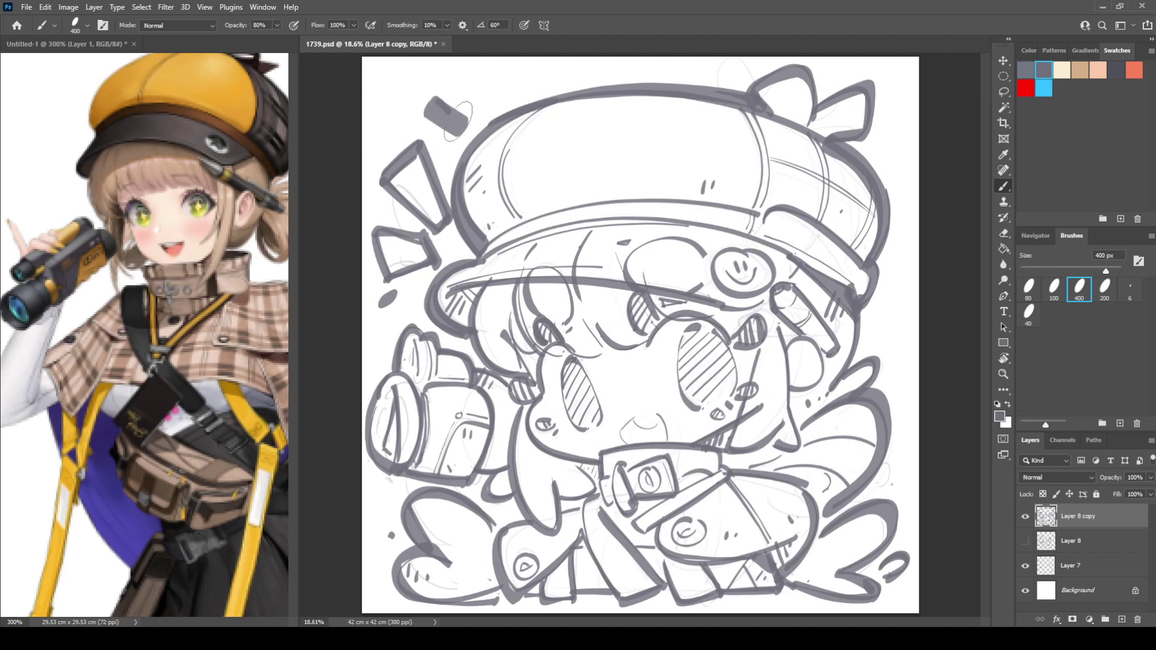
{"action": "left_click", "coordinate": [467, 113]}
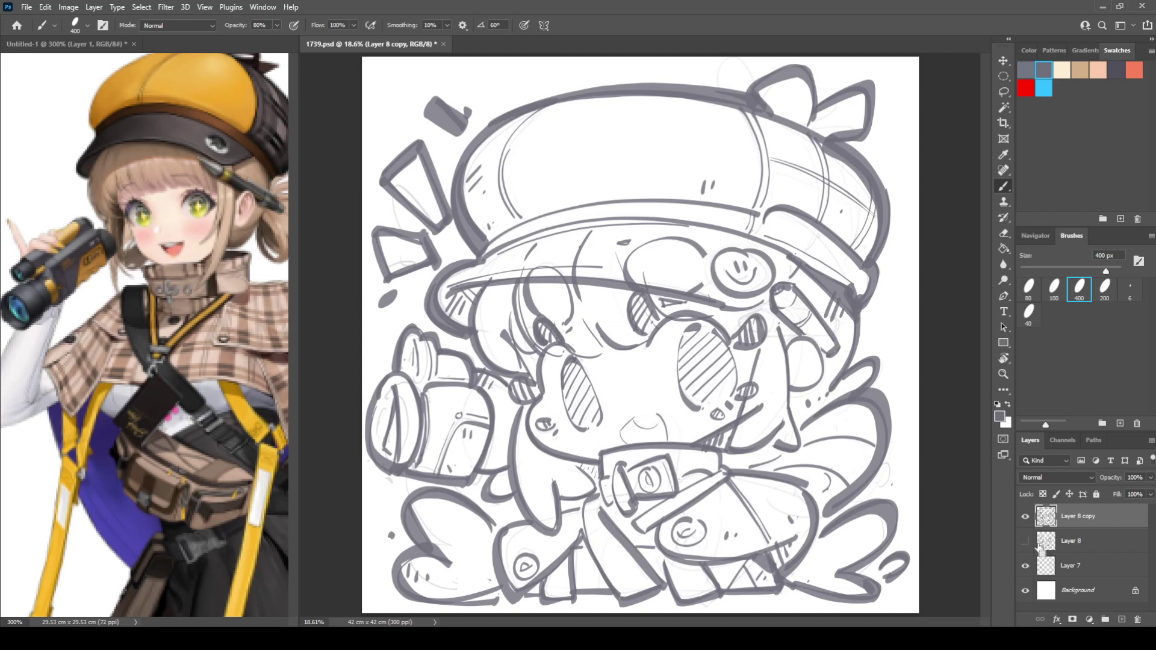
Duplicate the Layer 8 copy line layer and hide the older sketch layers beneath it
{"action": "key", "text": "ctrl+j"}
{"action": "left_click", "coordinate": [1025, 542]}
{"action": "left_click", "coordinate": [1026, 590]}
Add a new layer below the duplicated lines and fill it with the cream swatch
{"action": "left_click", "coordinate": [1121, 619], "text": "ctrl"}
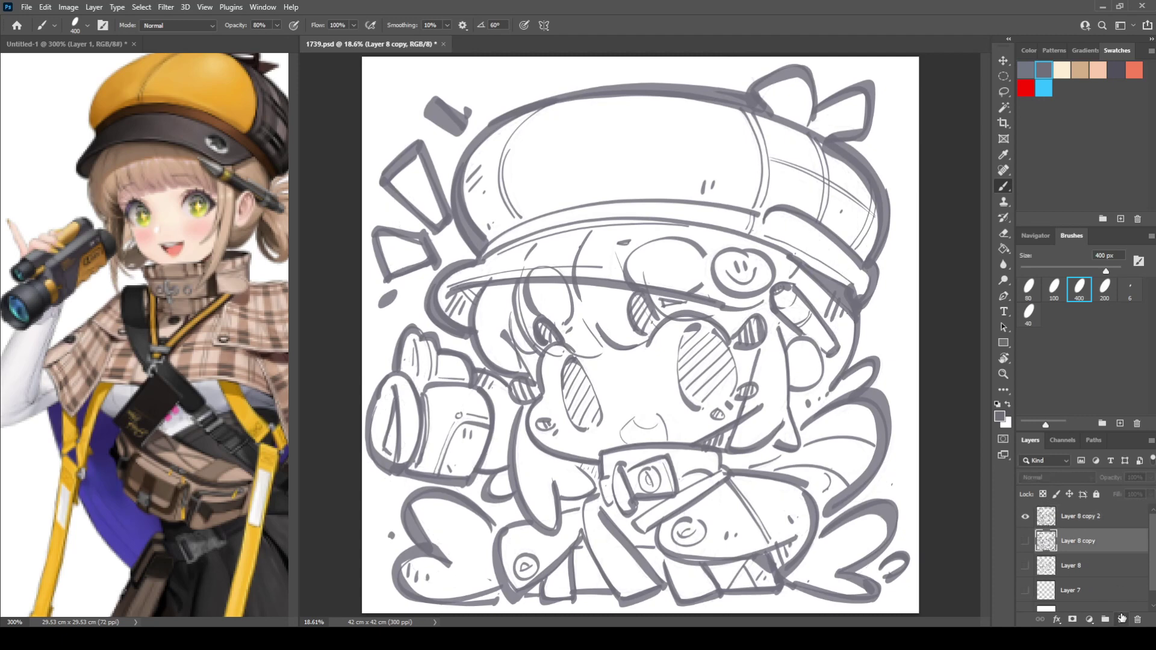
{"action": "left_click", "coordinate": [1062, 70]}
{"action": "key", "text": "g"}
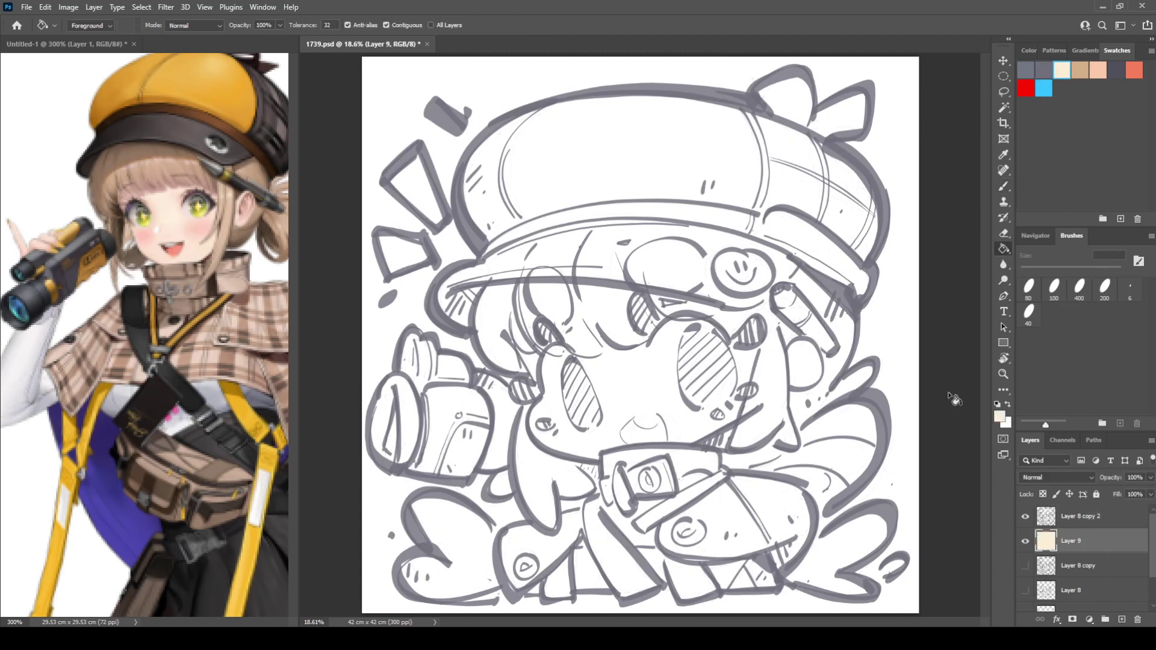
{"action": "key", "text": "alt+BackSpace"}
Recolour the lines dark slate by filling a new layer above, clipping it to them and merging it down
{"action": "left_click", "coordinate": [1081, 518]}
{"action": "left_click", "coordinate": [1120, 619]}
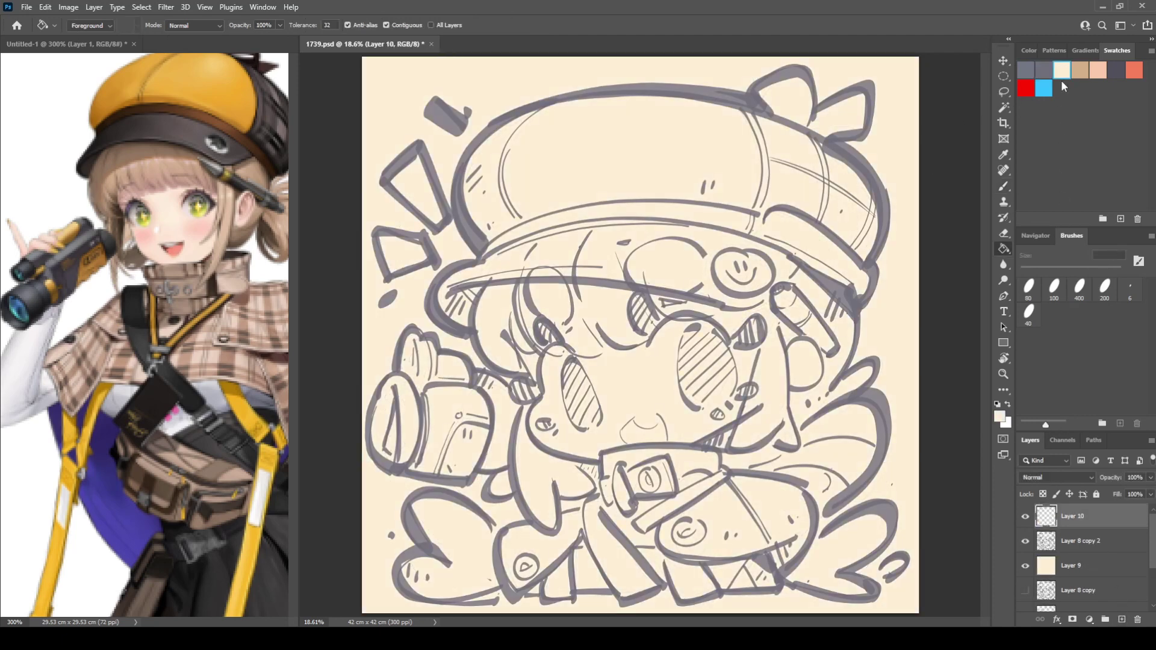
{"action": "left_click", "coordinate": [1116, 70]}
{"action": "key", "text": "alt+BackSpace"}
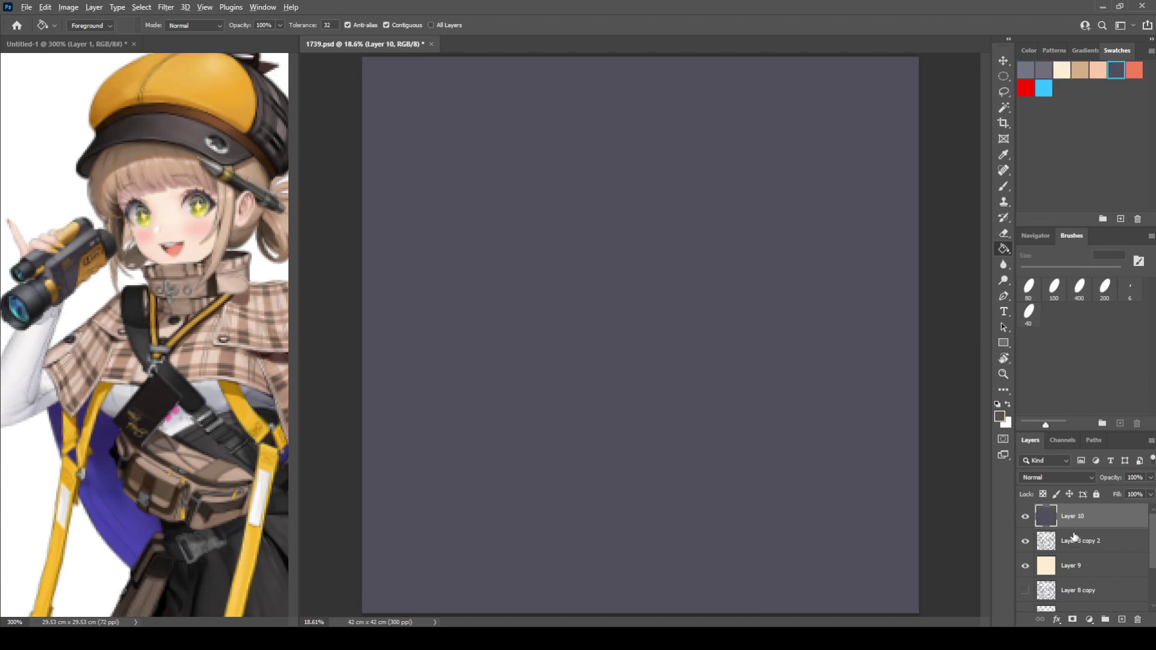
{"action": "left_click", "coordinate": [1078, 529], "text": "alt"}
{"action": "key", "text": "ctrl+e"}
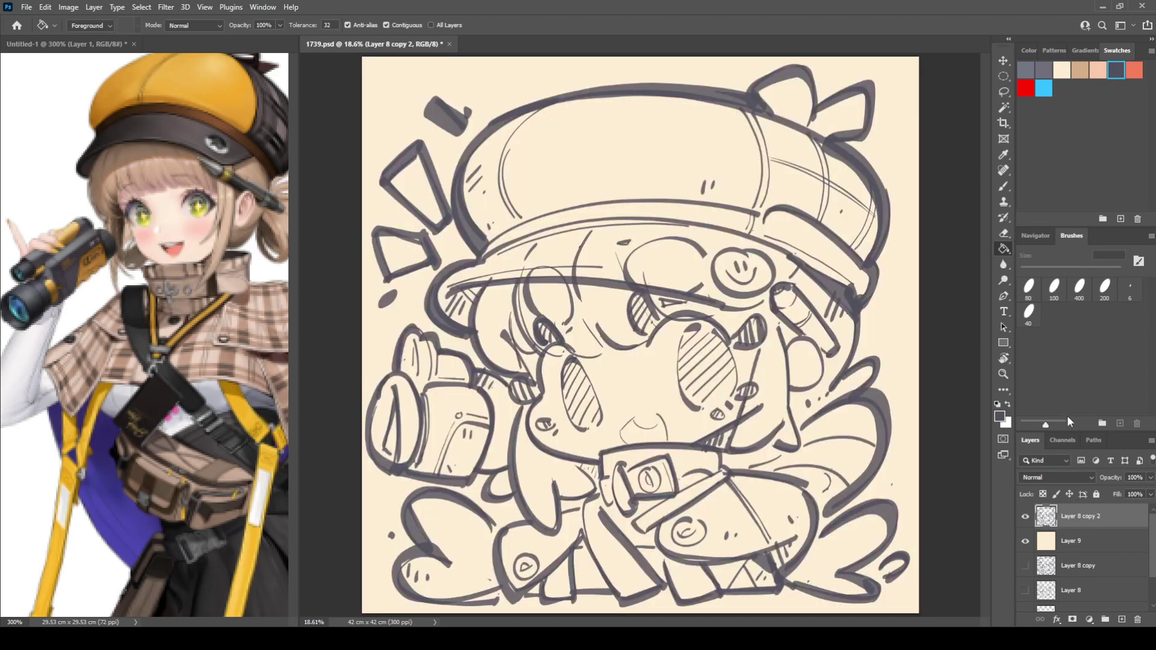
Select the cream Layer 9 and pick a light pink as the painting colour for the brush
{"action": "left_click", "coordinate": [1049, 547]}
{"action": "key", "text": "i"}
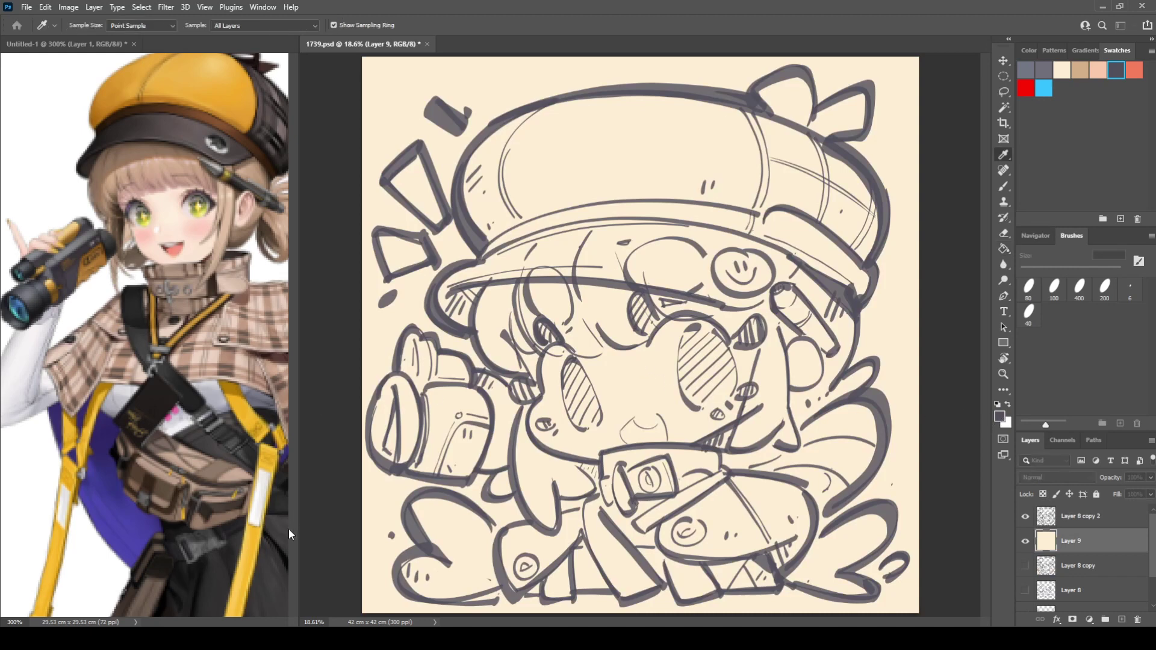
{"action": "left_click", "coordinate": [403, 387]}
{"action": "key", "text": "b"}
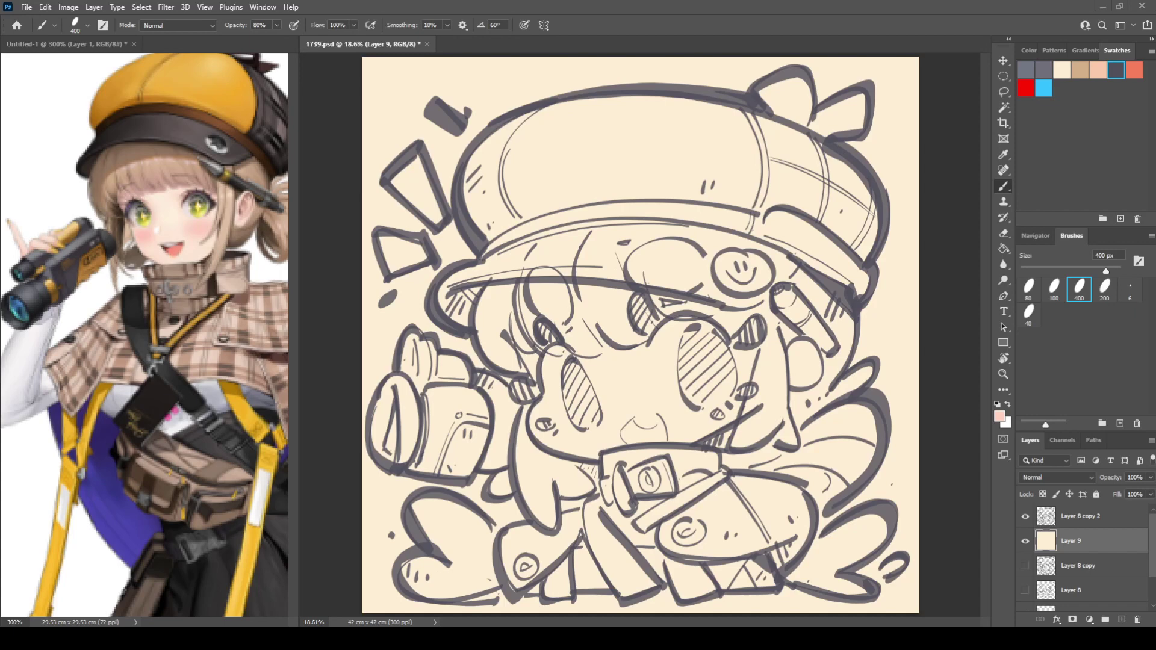
Brush light pink blush under the fringe and on the ear, both cheeks and the mouth on Layer 9
{"action": "left_click_drag", "start_coordinate": [542, 328], "coordinate": [611, 345]}
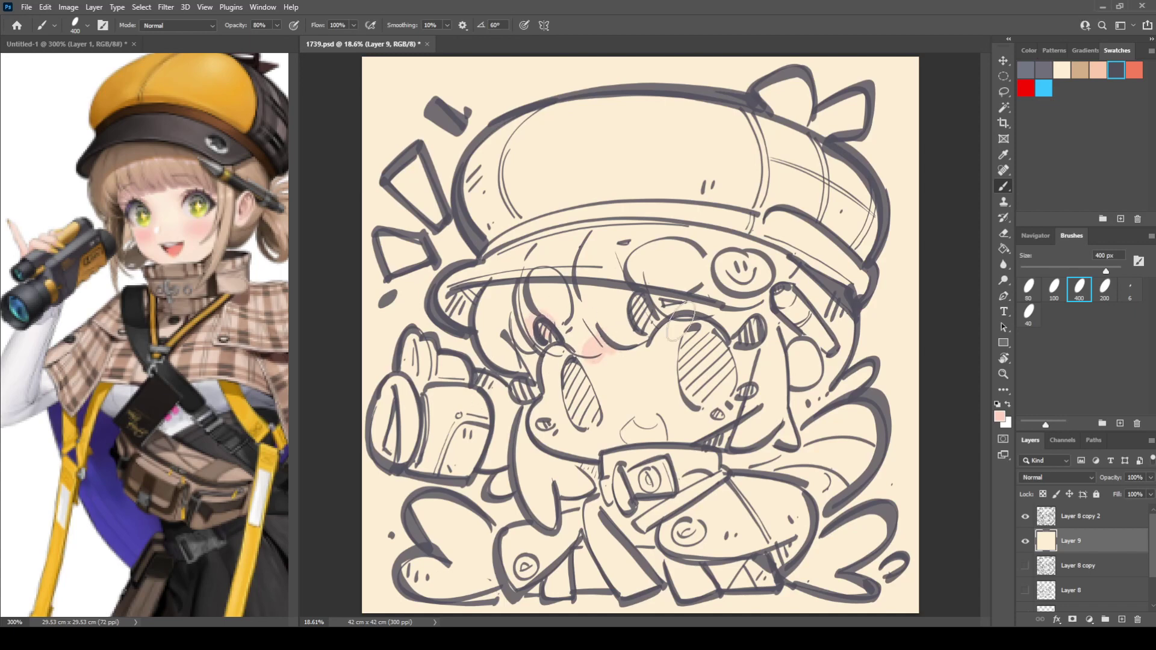
{"action": "mouse_move", "coordinate": [666, 319]}
{"action": "left_mouse_down"}
{"action": "mouse_move", "coordinate": [654, 311]}
{"action": "mouse_move", "coordinate": [734, 318]}
{"action": "mouse_move", "coordinate": [760, 355]}
{"action": "mouse_move", "coordinate": [742, 361]}
{"action": "mouse_move", "coordinate": [798, 344]}
{"action": "left_mouse_up"}
{"action": "mouse_move", "coordinate": [749, 422]}
{"action": "left_mouse_down"}
{"action": "mouse_move", "coordinate": [722, 415]}
{"action": "mouse_move", "coordinate": [757, 401]}
{"action": "left_mouse_up"}
{"action": "left_click_drag", "start_coordinate": [550, 440], "coordinate": [539, 425]}
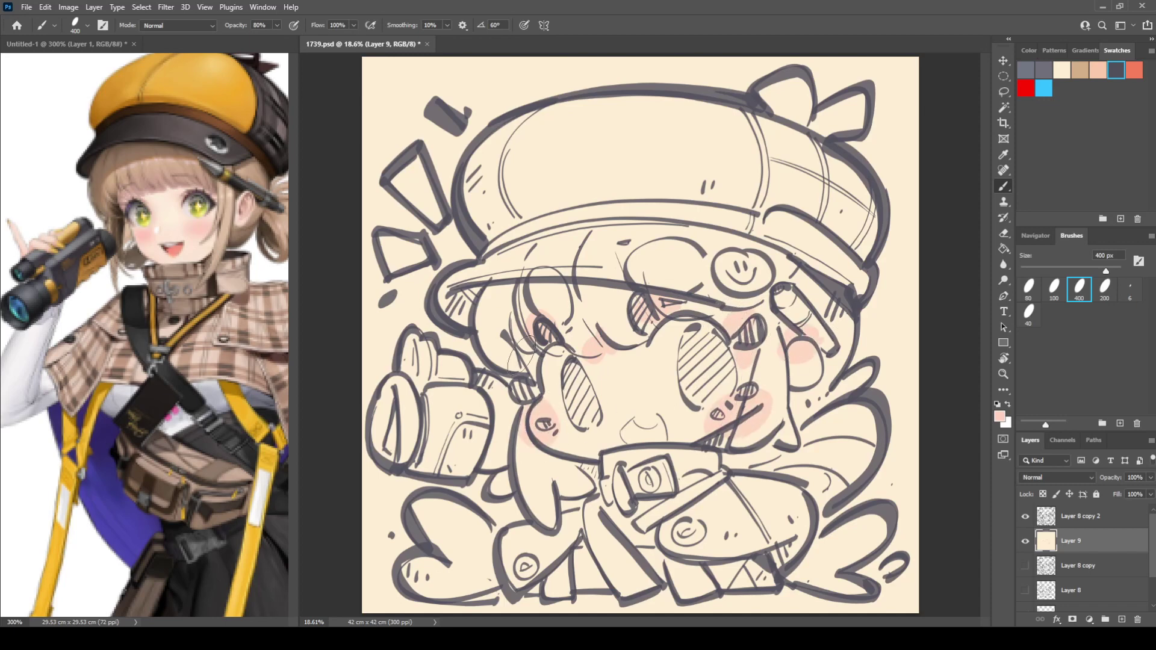
{"action": "mouse_move", "coordinate": [635, 422]}
{"action": "left_mouse_down"}
{"action": "mouse_move", "coordinate": [626, 437]}
{"action": "mouse_move", "coordinate": [666, 428]}
{"action": "left_mouse_up"}
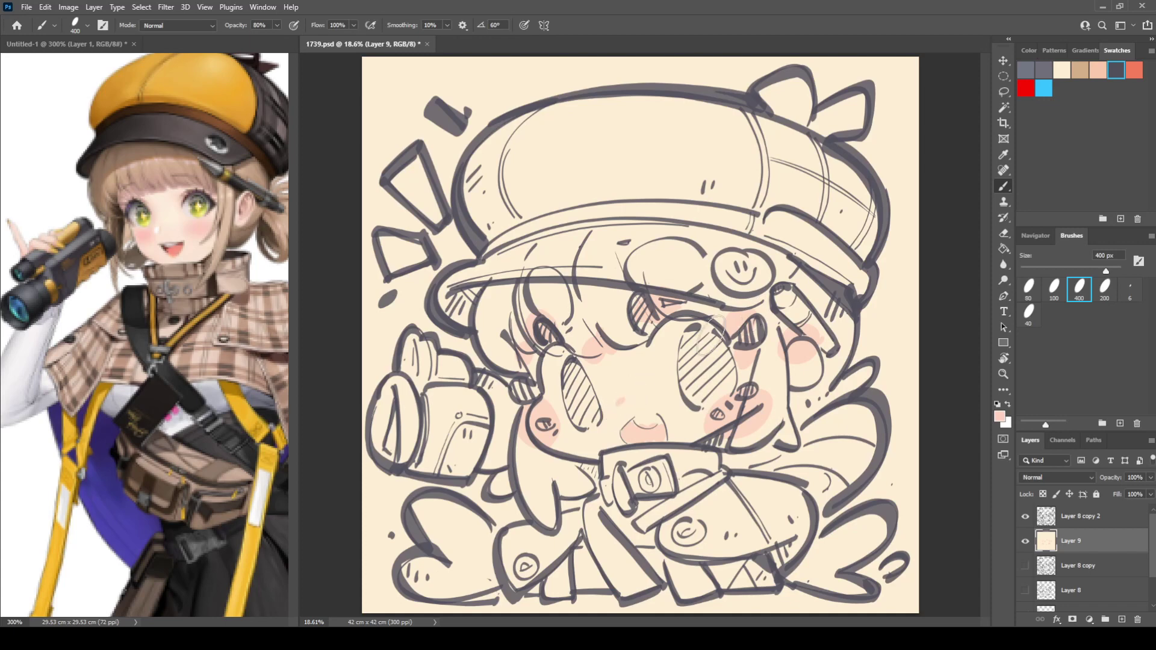
Dab light pink blush on the nose and show the canvas overview in the Navigator
{"action": "left_click", "coordinate": [618, 384]}
{"action": "left_click", "coordinate": [1037, 237]}
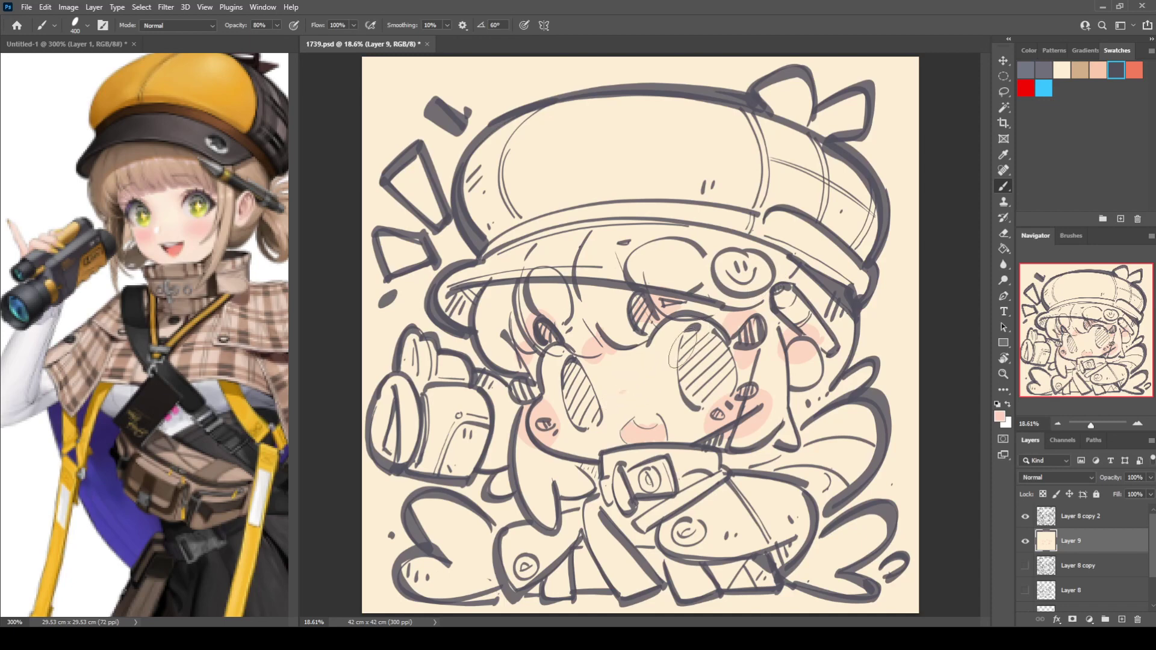
{"action": "left_click_drag", "start_coordinate": [613, 394], "coordinate": [624, 388]}
{"action": "left_click", "coordinate": [619, 391]}
Choose a slightly deeper pink and paint the shadows under the fringe, hat brim and side hair
{"action": "left_click", "coordinate": [997, 416]}
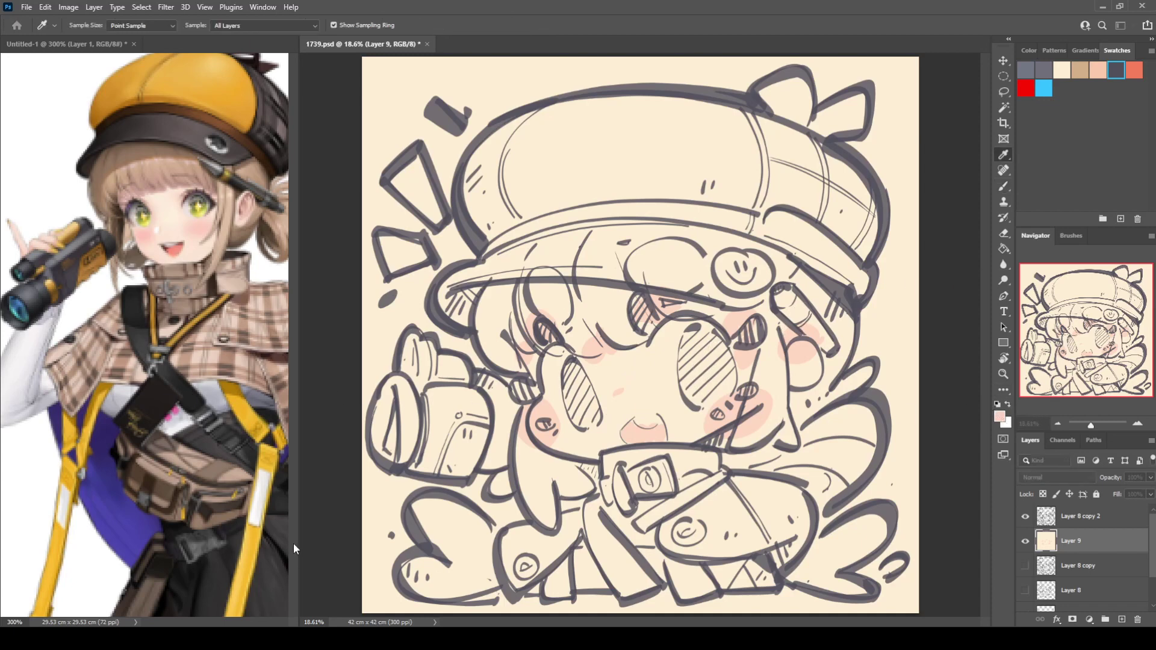
{"action": "left_click", "coordinate": [407, 392]}
{"action": "left_click_drag", "start_coordinate": [516, 386], "coordinate": [528, 383]}
{"action": "left_click_drag", "start_coordinate": [535, 315], "coordinate": [542, 322]}
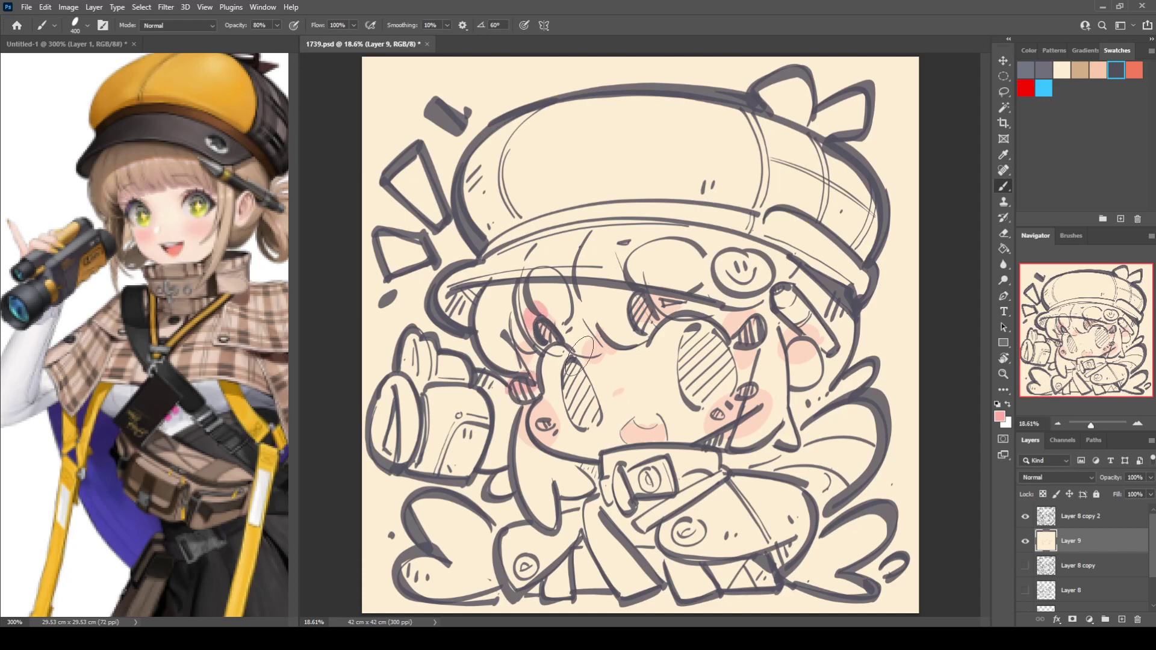
{"action": "left_click_drag", "start_coordinate": [603, 346], "coordinate": [642, 346]}
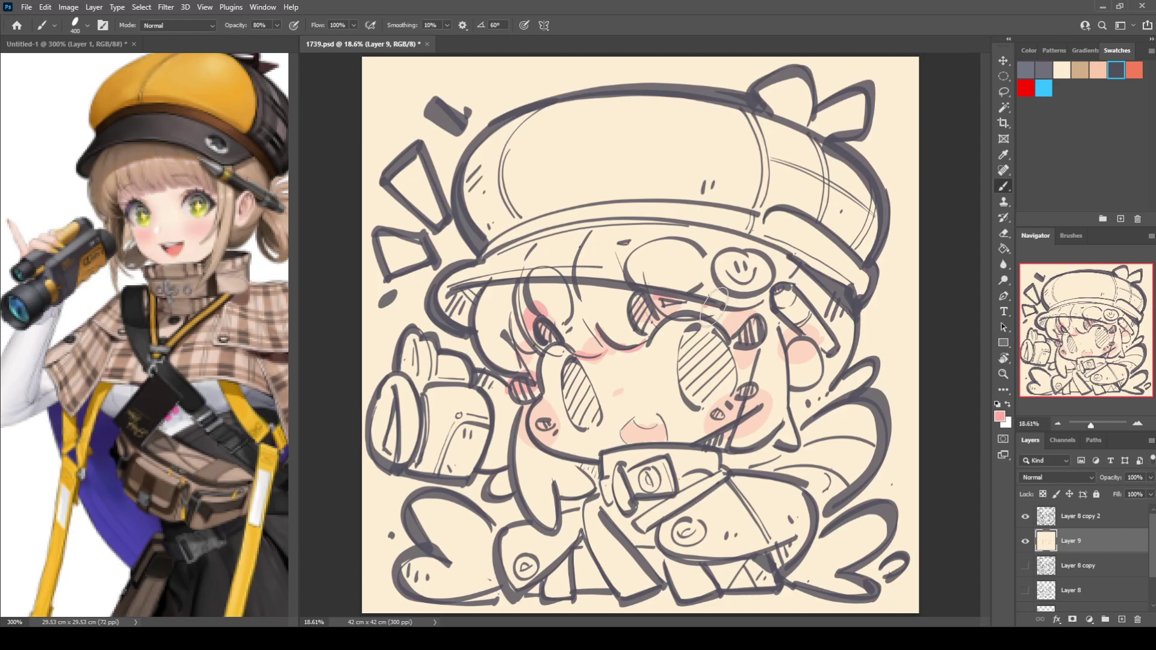
{"action": "mouse_move", "coordinate": [713, 309]}
{"action": "left_mouse_down"}
{"action": "mouse_move", "coordinate": [766, 305]}
{"action": "mouse_move", "coordinate": [749, 359]}
{"action": "mouse_move", "coordinate": [736, 347]}
{"action": "mouse_move", "coordinate": [761, 342]}
{"action": "mouse_move", "coordinate": [712, 329]}
{"action": "mouse_move", "coordinate": [735, 359]}
{"action": "left_mouse_up"}
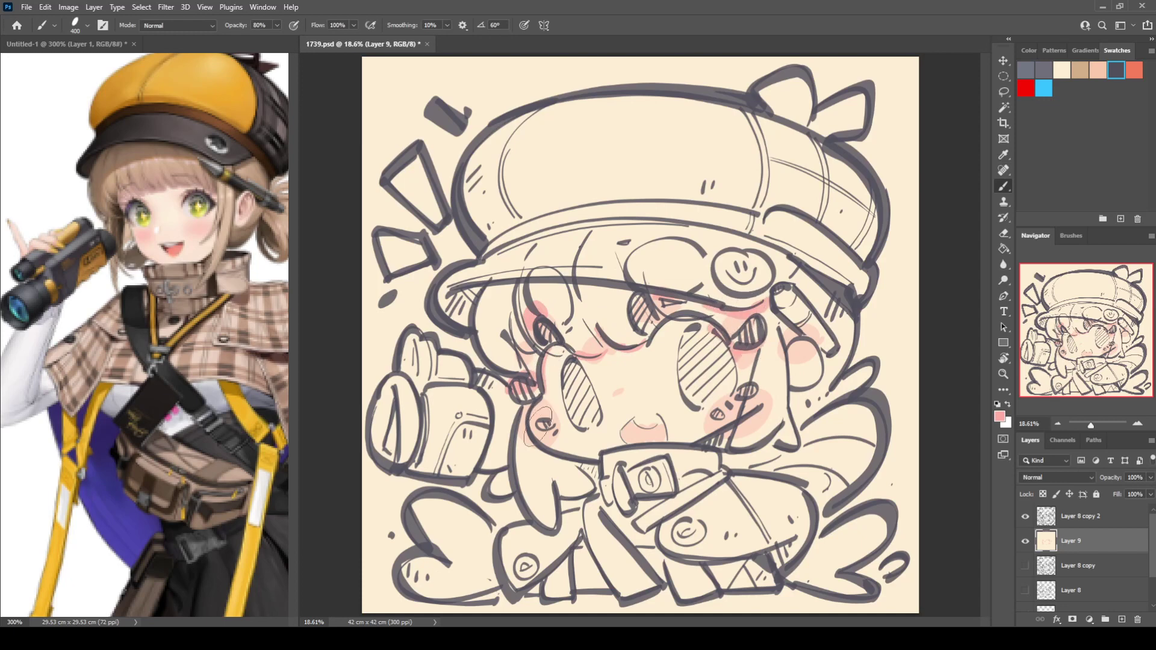
Deepen the pink on the cheeks, mouth, nose and ear
{"action": "mouse_move", "coordinate": [540, 416]}
{"action": "left_mouse_down"}
{"action": "mouse_move", "coordinate": [548, 449]}
{"action": "mouse_move", "coordinate": [529, 443]}
{"action": "left_mouse_up"}
{"action": "mouse_move", "coordinate": [627, 430]}
{"action": "left_mouse_down"}
{"action": "mouse_move", "coordinate": [715, 435]}
{"action": "mouse_move", "coordinate": [738, 422]}
{"action": "left_mouse_up"}
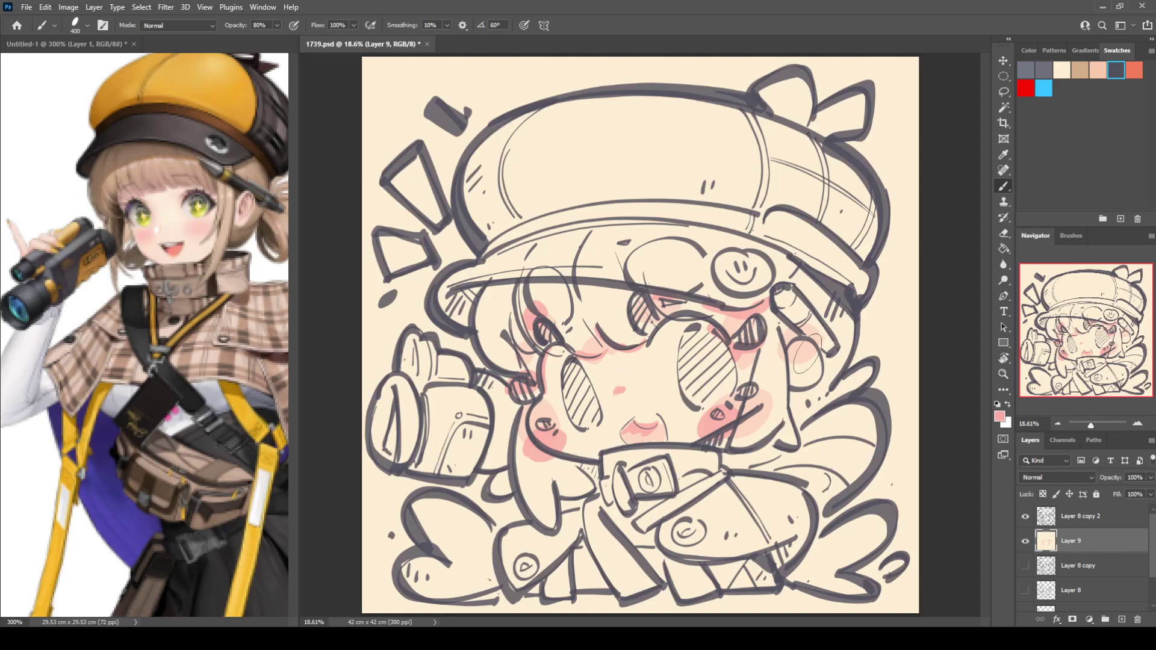
{"action": "left_click_drag", "start_coordinate": [790, 347], "coordinate": [790, 383]}
Refine the mouth shape and soften the nose blush using skin and pink tones sampled from the face
{"action": "left_click", "coordinate": [643, 421], "text": "alt"}
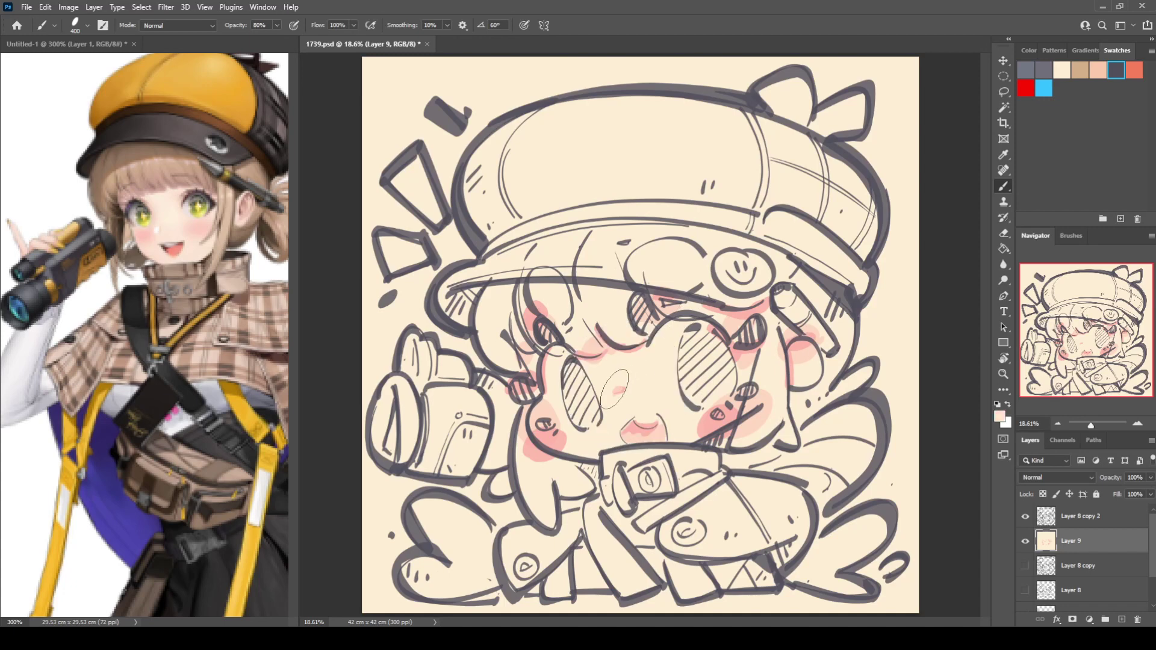
{"action": "left_click", "coordinate": [636, 432], "text": "alt"}
{"action": "left_click", "coordinate": [631, 431], "text": "alt"}
{"action": "left_click", "coordinate": [651, 412], "text": "alt"}
{"action": "left_click", "coordinate": [738, 409], "text": "alt"}
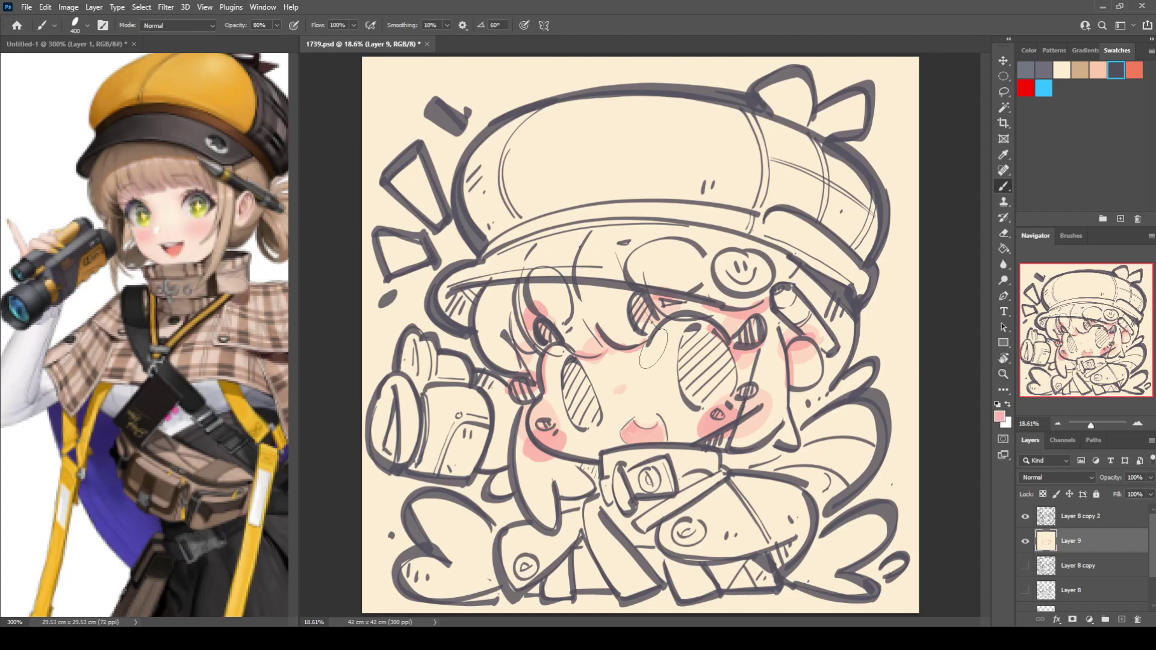
Add deeper pink accents beneath the fringe and around the ear, and cover the nose dab with sampled skin colour
{"action": "left_click", "coordinate": [998, 418]}
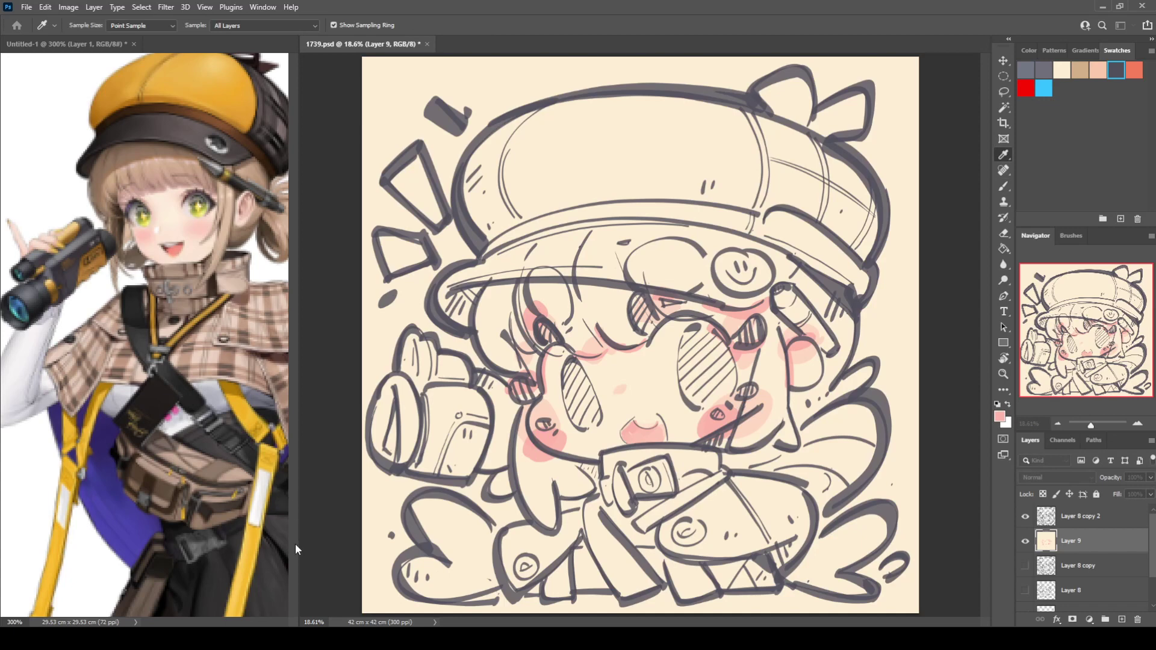
{"action": "left_click", "coordinate": [403, 392]}
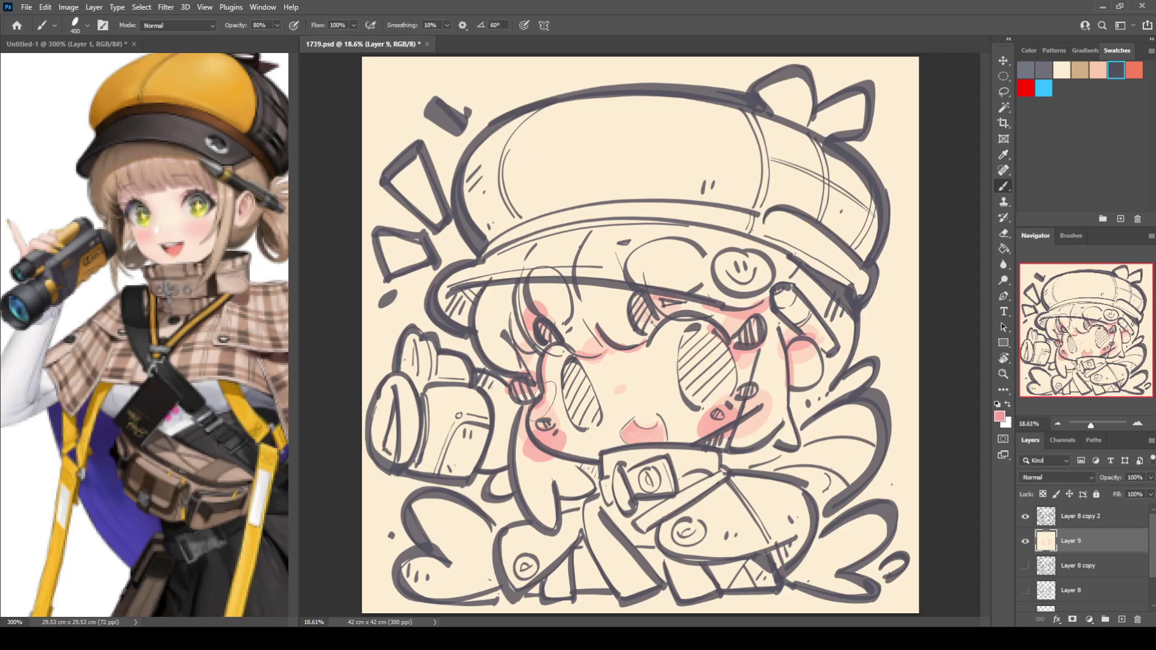
{"action": "left_click_drag", "start_coordinate": [526, 356], "coordinate": [530, 360]}
{"action": "mouse_move", "coordinate": [576, 325]}
{"action": "left_mouse_down"}
{"action": "mouse_move", "coordinate": [568, 335]}
{"action": "mouse_move", "coordinate": [598, 337]}
{"action": "left_mouse_up"}
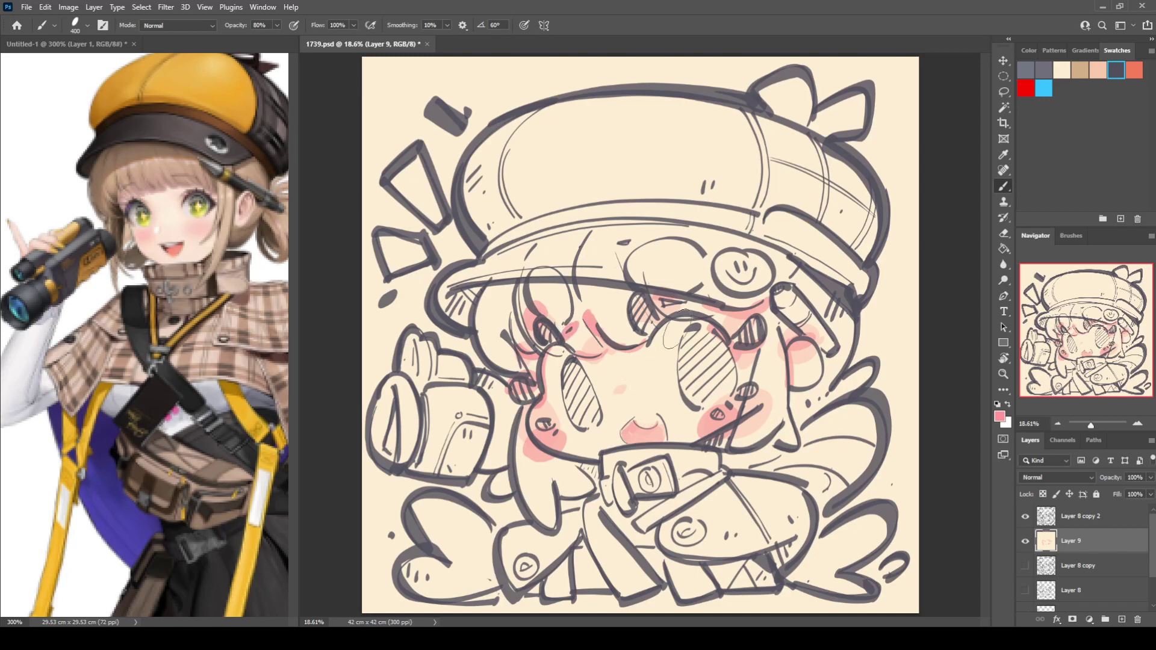
{"action": "left_click_drag", "start_coordinate": [723, 307], "coordinate": [756, 312]}
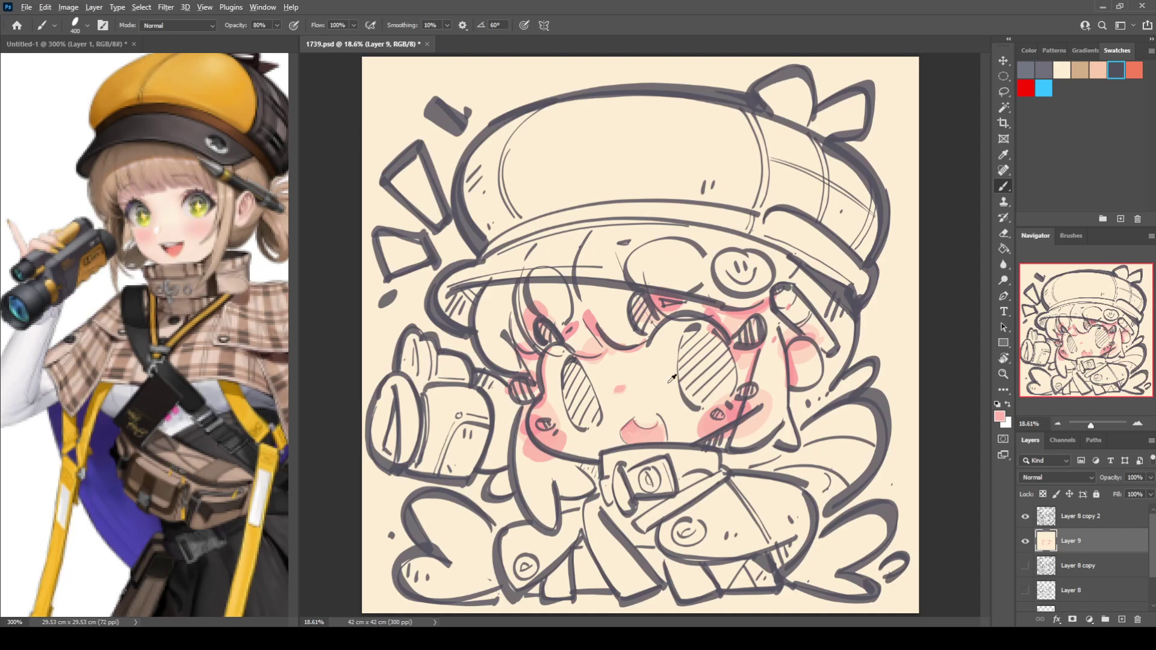
{"action": "left_click", "coordinate": [643, 376], "text": "alt"}
{"action": "left_click", "coordinate": [621, 390]}
Fill both eyes and the hatched hair shadows around the face with a dusky rose
{"action": "left_click", "coordinate": [997, 418]}
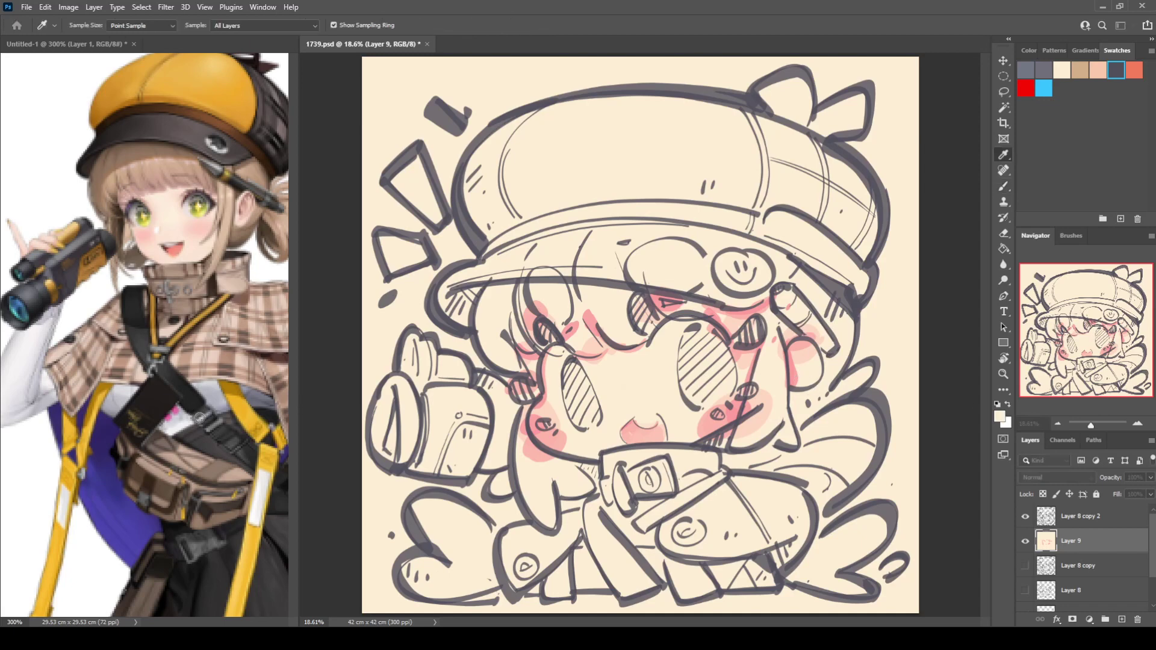
{"action": "left_click", "coordinate": [395, 390]}
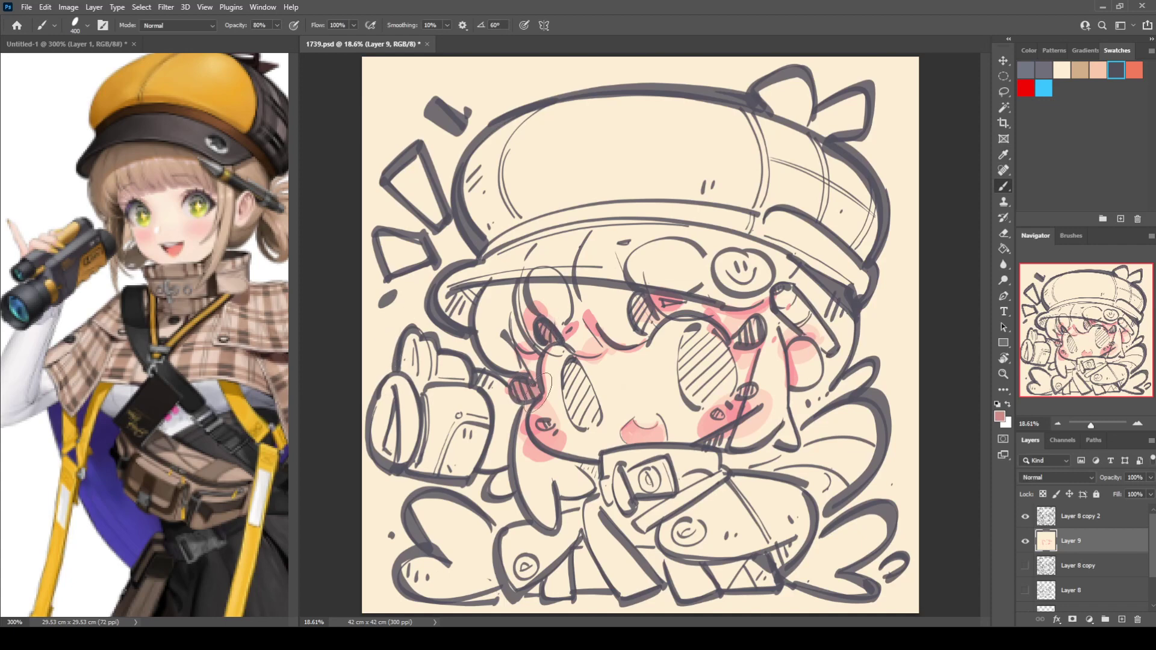
{"action": "mouse_move", "coordinate": [579, 370]}
{"action": "left_mouse_down"}
{"action": "mouse_move", "coordinate": [588, 410]}
{"action": "mouse_move", "coordinate": [572, 422]}
{"action": "mouse_move", "coordinate": [589, 391]}
{"action": "mouse_move", "coordinate": [567, 387]}
{"action": "mouse_move", "coordinate": [585, 425]}
{"action": "left_mouse_up"}
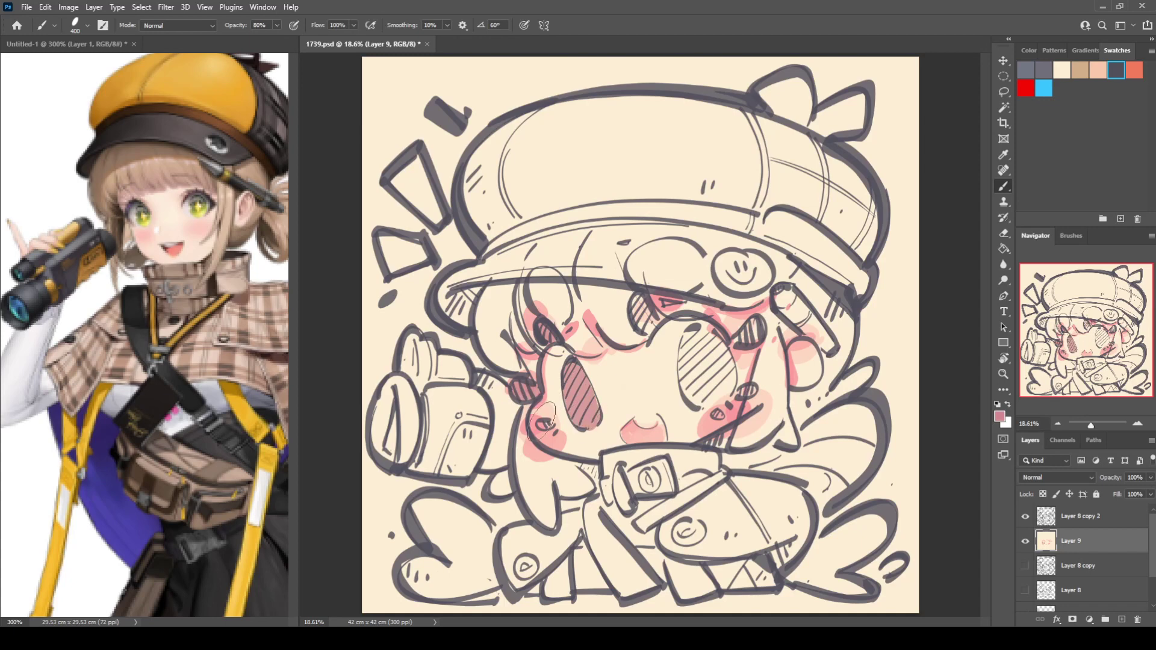
{"action": "left_click_drag", "start_coordinate": [637, 301], "coordinate": [654, 330]}
{"action": "mouse_move", "coordinate": [758, 328]}
{"action": "left_mouse_down"}
{"action": "mouse_move", "coordinate": [704, 381]}
{"action": "mouse_move", "coordinate": [687, 342]}
{"action": "mouse_move", "coordinate": [694, 334]}
{"action": "mouse_move", "coordinate": [702, 381]}
{"action": "mouse_move", "coordinate": [709, 354]}
{"action": "mouse_move", "coordinate": [727, 382]}
{"action": "mouse_move", "coordinate": [717, 394]}
{"action": "mouse_move", "coordinate": [721, 360]}
{"action": "mouse_move", "coordinate": [748, 411]}
{"action": "left_mouse_up"}
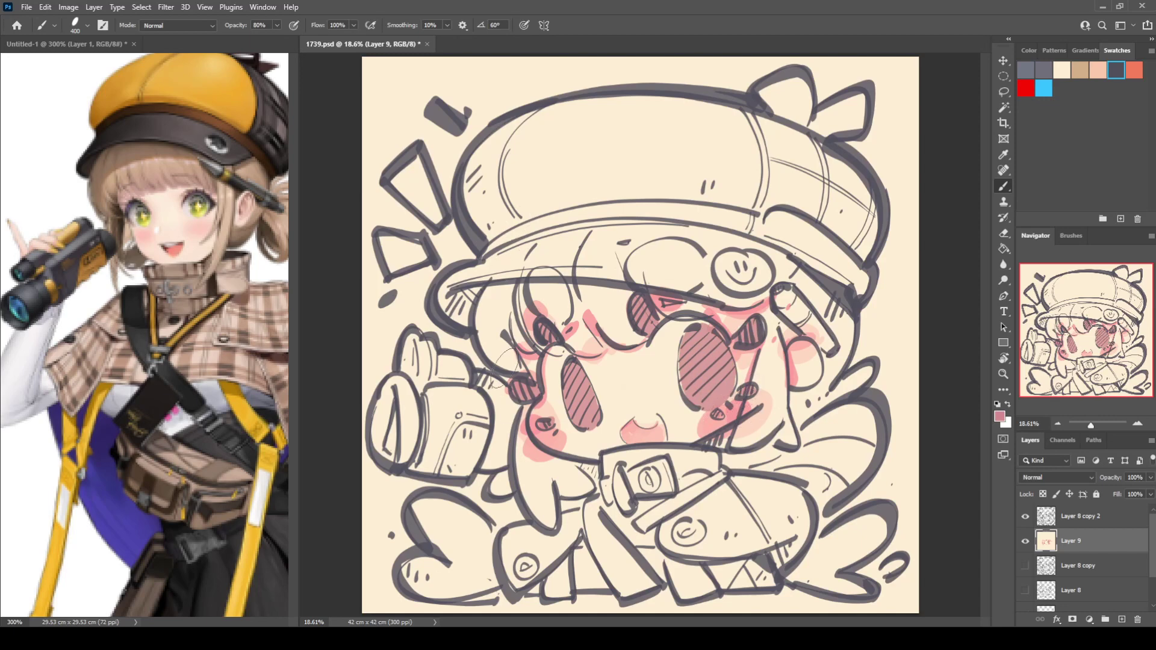
Brush dusky rose shadows across the fringe and the hair locks on both sides of the face
{"action": "mouse_move", "coordinate": [472, 313]}
{"action": "left_mouse_down"}
{"action": "mouse_move", "coordinate": [497, 355]}
{"action": "mouse_move", "coordinate": [482, 310]}
{"action": "mouse_move", "coordinate": [572, 322]}
{"action": "mouse_move", "coordinate": [548, 291]}
{"action": "mouse_move", "coordinate": [602, 271]}
{"action": "mouse_move", "coordinate": [614, 238]}
{"action": "mouse_move", "coordinate": [693, 253]}
{"action": "mouse_move", "coordinate": [693, 228]}
{"action": "left_mouse_up"}
{"action": "mouse_move", "coordinate": [504, 470]}
{"action": "left_mouse_down"}
{"action": "mouse_move", "coordinate": [547, 505]}
{"action": "mouse_move", "coordinate": [498, 484]}
{"action": "mouse_move", "coordinate": [523, 450]}
{"action": "left_mouse_up"}
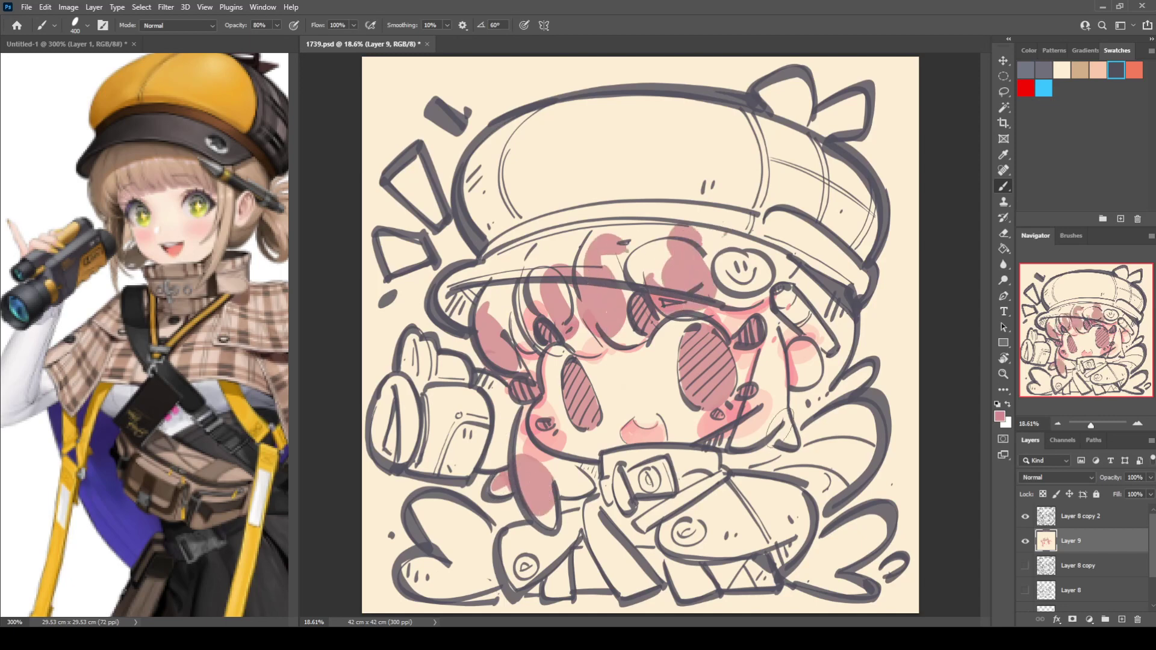
{"action": "mouse_move", "coordinate": [780, 425]}
{"action": "left_mouse_down"}
{"action": "mouse_move", "coordinate": [776, 359]}
{"action": "mouse_move", "coordinate": [828, 364]}
{"action": "mouse_move", "coordinate": [817, 402]}
{"action": "mouse_move", "coordinate": [830, 295]}
{"action": "mouse_move", "coordinate": [801, 259]}
{"action": "left_mouse_up"}
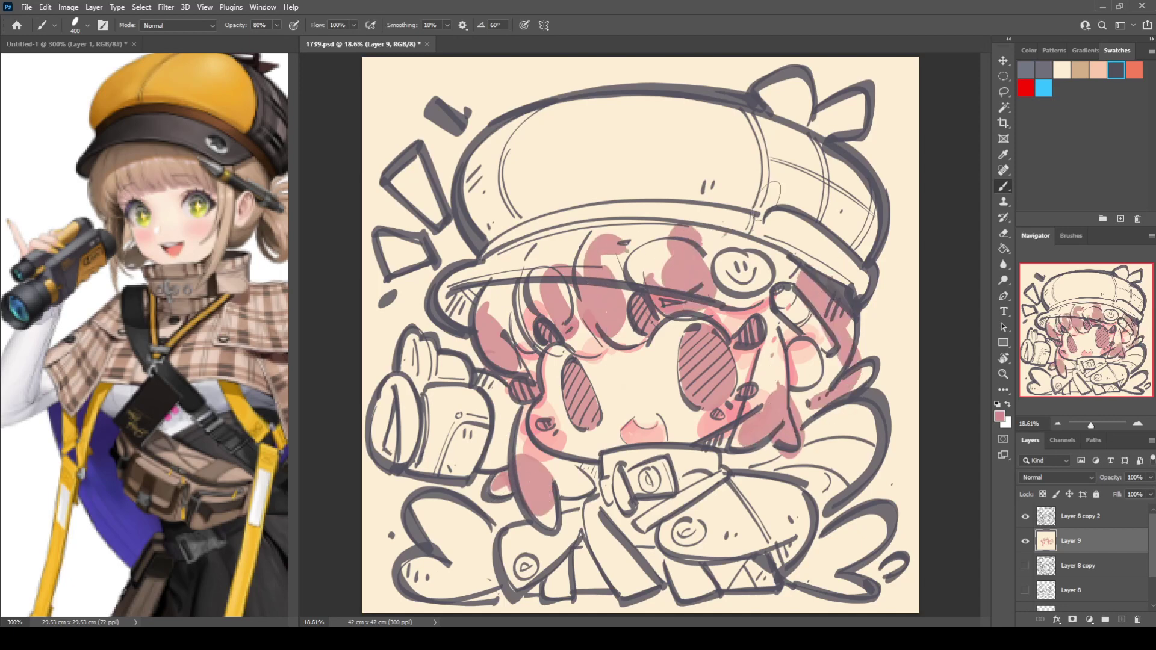
Lay dusky rose shadows over the lower body and cape, the raised hand and the hat
{"action": "mouse_move", "coordinate": [482, 566]}
{"action": "left_mouse_down"}
{"action": "mouse_move", "coordinate": [446, 561]}
{"action": "mouse_move", "coordinate": [551, 535]}
{"action": "mouse_move", "coordinate": [588, 540]}
{"action": "mouse_move", "coordinate": [536, 514]}
{"action": "mouse_move", "coordinate": [673, 565]}
{"action": "mouse_move", "coordinate": [709, 565]}
{"action": "mouse_move", "coordinate": [750, 486]}
{"action": "mouse_move", "coordinate": [832, 476]}
{"action": "mouse_move", "coordinate": [843, 483]}
{"action": "mouse_move", "coordinate": [802, 578]}
{"action": "left_mouse_up"}
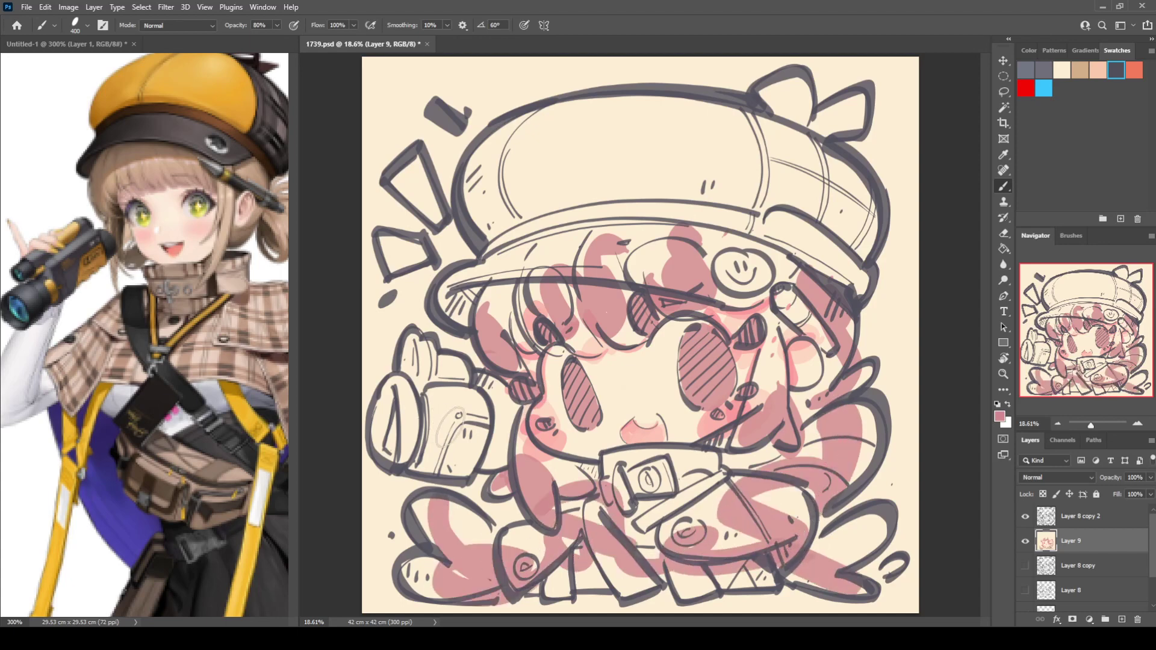
{"action": "left_click_drag", "start_coordinate": [422, 391], "coordinate": [447, 448]}
{"action": "mouse_move", "coordinate": [481, 271]}
{"action": "left_mouse_down"}
{"action": "mouse_move", "coordinate": [518, 241]}
{"action": "mouse_move", "coordinate": [487, 145]}
{"action": "mouse_move", "coordinate": [729, 204]}
{"action": "mouse_move", "coordinate": [834, 190]}
{"action": "mouse_move", "coordinate": [786, 192]}
{"action": "left_mouse_up"}
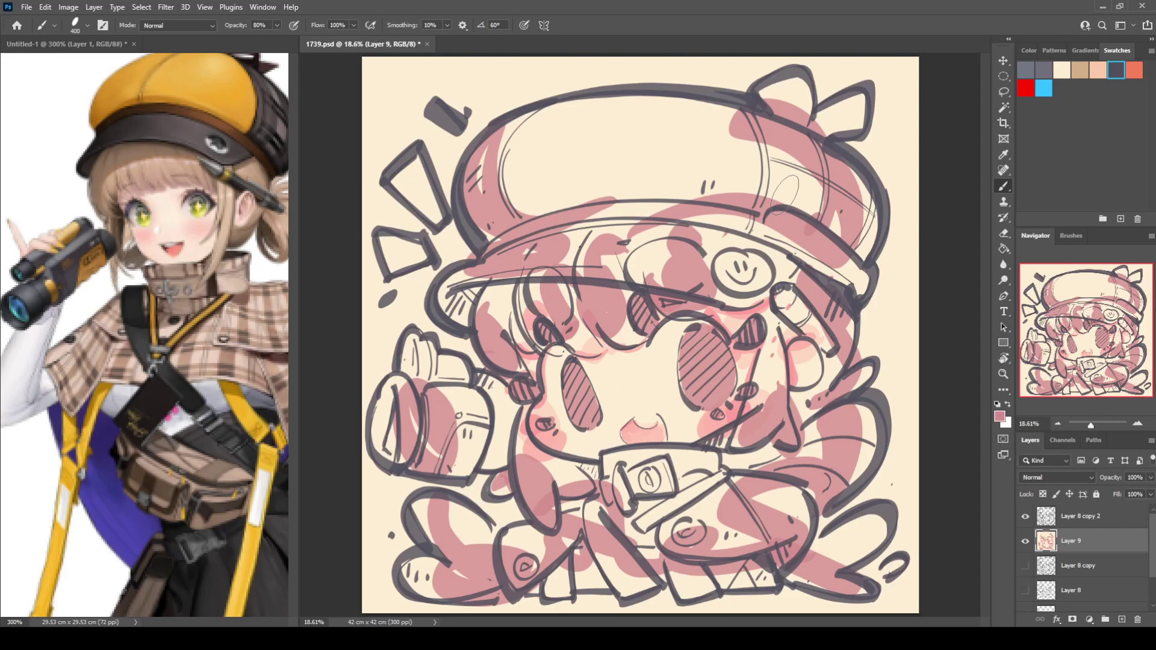
Pick a beige tone and brush it over the fringe, side locks and large curl of hair
{"action": "key", "text": "i"}
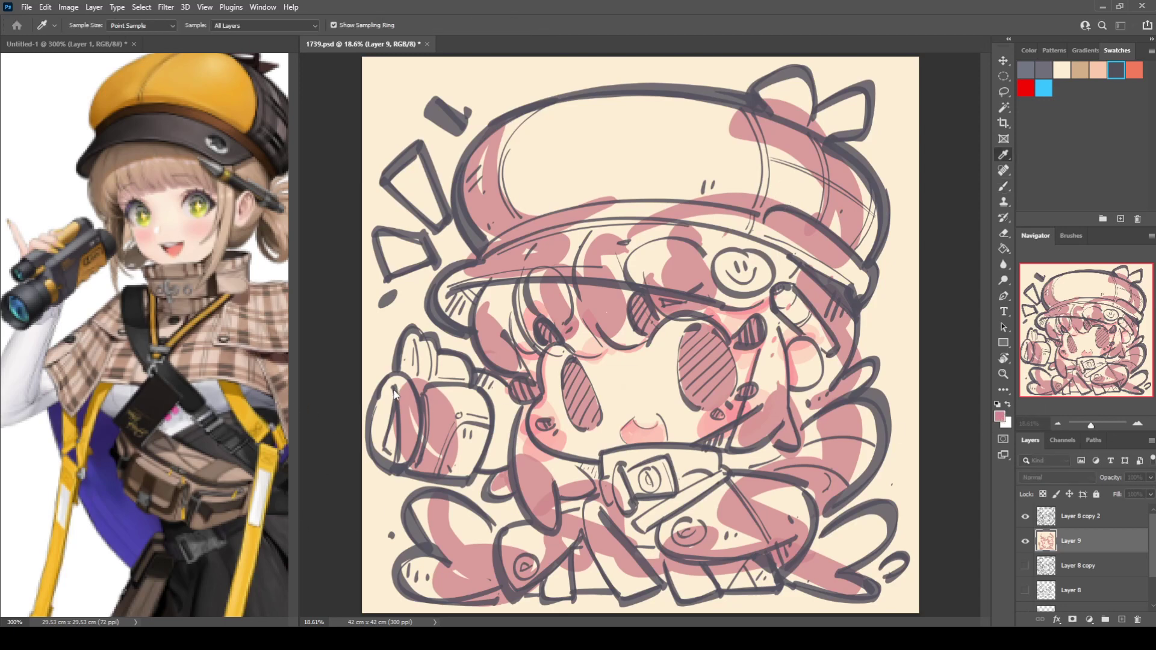
{"action": "key", "text": "Return"}
{"action": "mouse_move", "coordinate": [522, 271]}
{"action": "left_mouse_down"}
{"action": "mouse_move", "coordinate": [495, 283]}
{"action": "mouse_move", "coordinate": [520, 322]}
{"action": "mouse_move", "coordinate": [571, 300]}
{"action": "mouse_move", "coordinate": [582, 329]}
{"action": "left_mouse_up"}
{"action": "mouse_move", "coordinate": [523, 493]}
{"action": "left_mouse_down"}
{"action": "mouse_move", "coordinate": [518, 460]}
{"action": "mouse_move", "coordinate": [523, 440]}
{"action": "mouse_move", "coordinate": [553, 465]}
{"action": "mouse_move", "coordinate": [510, 472]}
{"action": "mouse_move", "coordinate": [451, 421]}
{"action": "mouse_move", "coordinate": [593, 313]}
{"action": "mouse_move", "coordinate": [587, 333]}
{"action": "mouse_move", "coordinate": [630, 328]}
{"action": "mouse_move", "coordinate": [615, 310]}
{"action": "mouse_move", "coordinate": [630, 292]}
{"action": "mouse_move", "coordinate": [687, 304]}
{"action": "mouse_move", "coordinate": [658, 289]}
{"action": "mouse_move", "coordinate": [696, 291]}
{"action": "mouse_move", "coordinate": [734, 319]}
{"action": "mouse_move", "coordinate": [751, 302]}
{"action": "mouse_move", "coordinate": [766, 394]}
{"action": "mouse_move", "coordinate": [779, 379]}
{"action": "mouse_move", "coordinate": [758, 409]}
{"action": "mouse_move", "coordinate": [784, 423]}
{"action": "left_mouse_up"}
{"action": "mouse_move", "coordinate": [857, 430]}
{"action": "left_mouse_down"}
{"action": "mouse_move", "coordinate": [833, 433]}
{"action": "mouse_move", "coordinate": [818, 457]}
{"action": "mouse_move", "coordinate": [862, 457]}
{"action": "mouse_move", "coordinate": [815, 402]}
{"action": "mouse_move", "coordinate": [844, 385]}
{"action": "mouse_move", "coordinate": [827, 323]}
{"action": "left_mouse_up"}
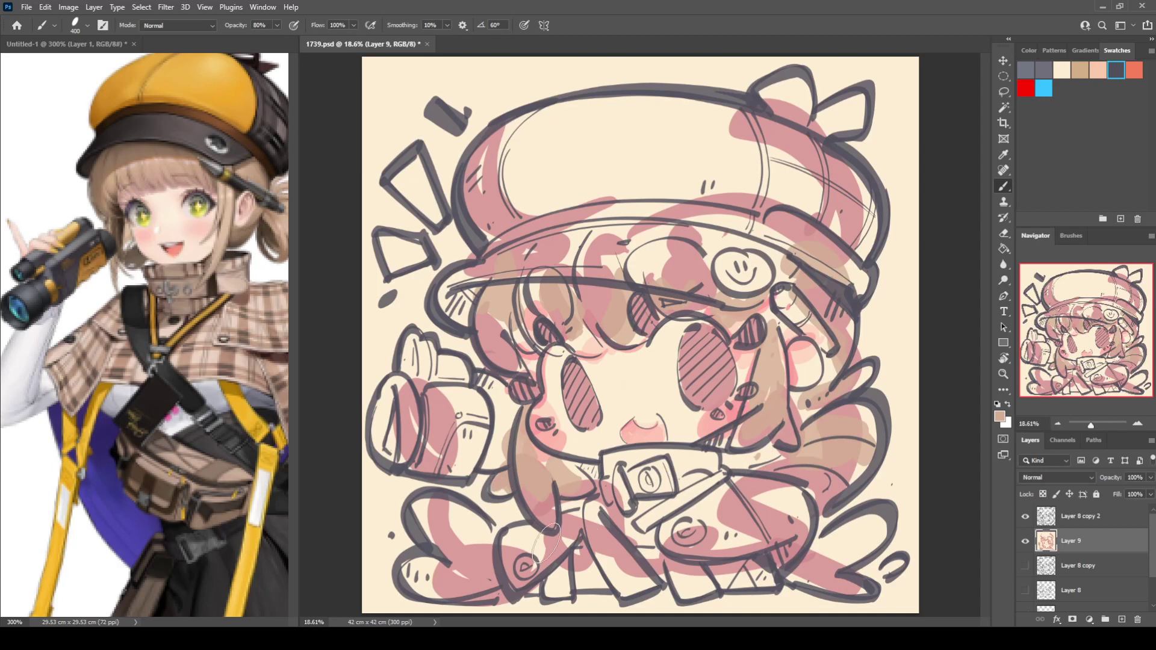
Block in the cape and collar with beige and light orange, and brush light orange over the hat's side panel
{"action": "mouse_move", "coordinate": [521, 557]}
{"action": "left_mouse_down"}
{"action": "mouse_move", "coordinate": [577, 536]}
{"action": "mouse_move", "coordinate": [609, 571]}
{"action": "mouse_move", "coordinate": [707, 527]}
{"action": "mouse_move", "coordinate": [675, 524]}
{"action": "mouse_move", "coordinate": [633, 476]}
{"action": "left_mouse_up"}
{"action": "key", "text": "i"}
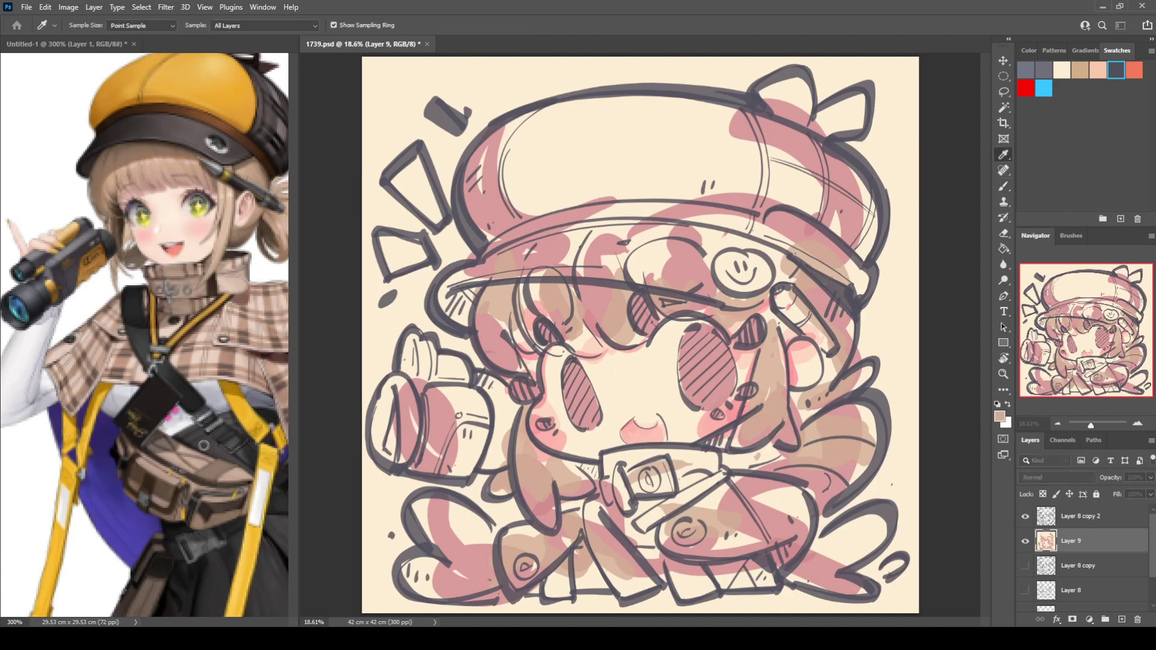
{"action": "key", "text": "b"}
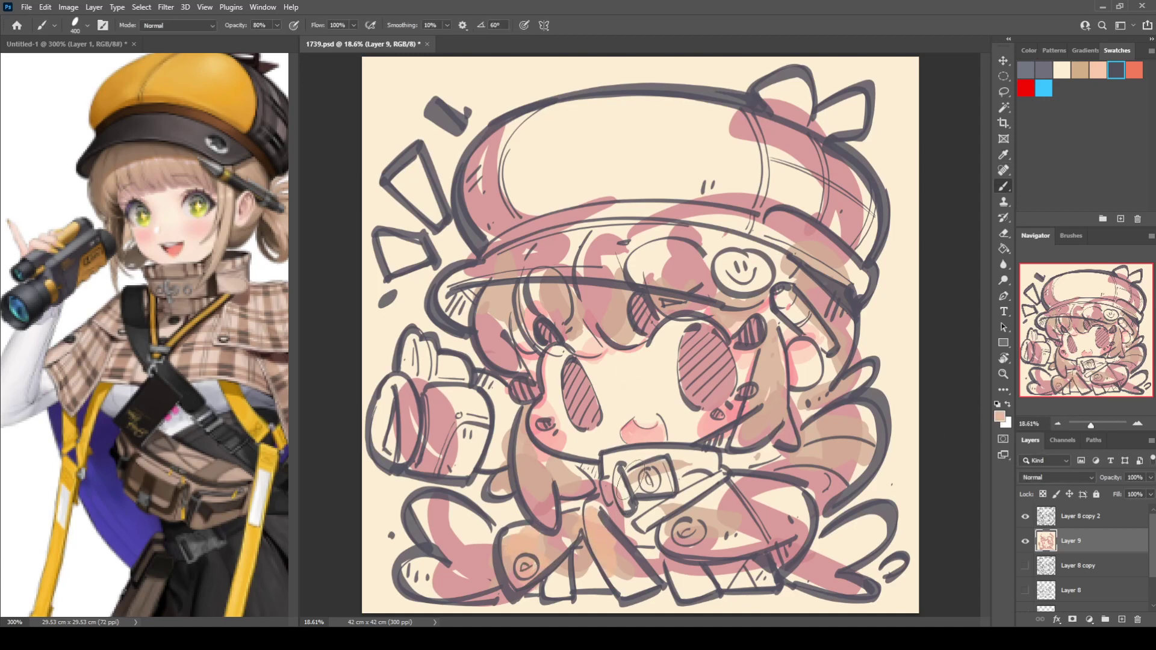
{"action": "mouse_move", "coordinate": [624, 481]}
{"action": "left_mouse_down"}
{"action": "mouse_move", "coordinate": [697, 466]}
{"action": "mouse_move", "coordinate": [627, 474]}
{"action": "mouse_move", "coordinate": [644, 512]}
{"action": "mouse_move", "coordinate": [627, 536]}
{"action": "mouse_move", "coordinate": [712, 497]}
{"action": "mouse_move", "coordinate": [773, 538]}
{"action": "left_mouse_up"}
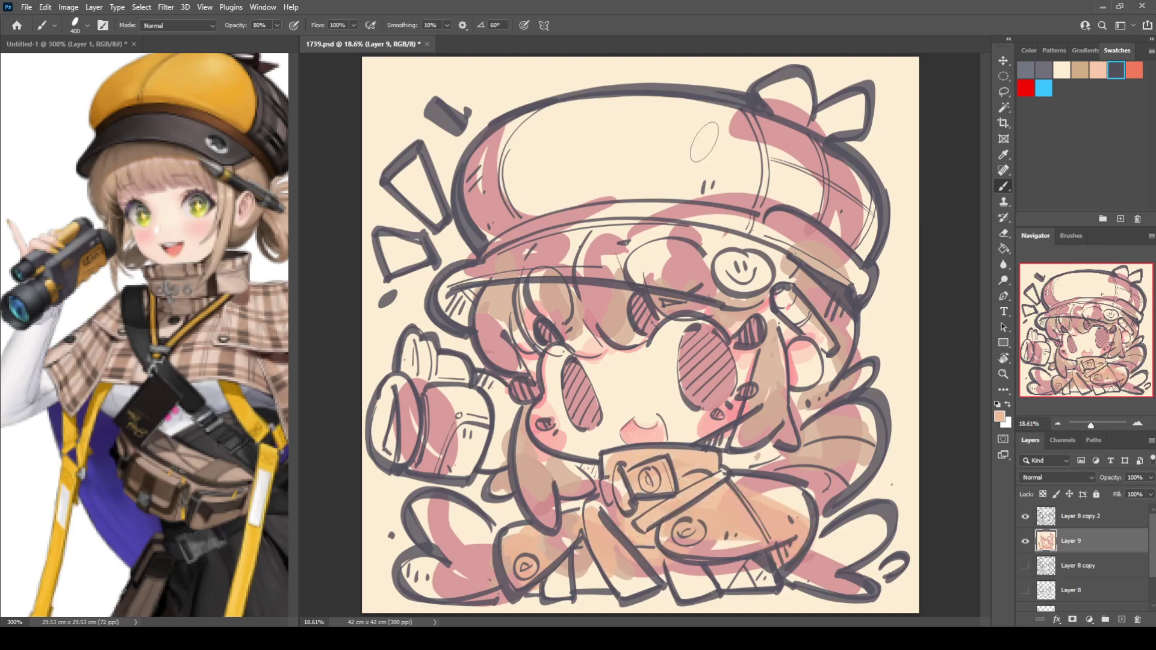
{"action": "mouse_move", "coordinate": [813, 187]}
{"action": "left_mouse_down"}
{"action": "mouse_move", "coordinate": [735, 157]}
{"action": "mouse_move", "coordinate": [843, 199]}
{"action": "mouse_move", "coordinate": [882, 253]}
{"action": "left_mouse_up"}
{"action": "left_click_drag", "start_coordinate": [756, 226], "coordinate": [686, 238]}
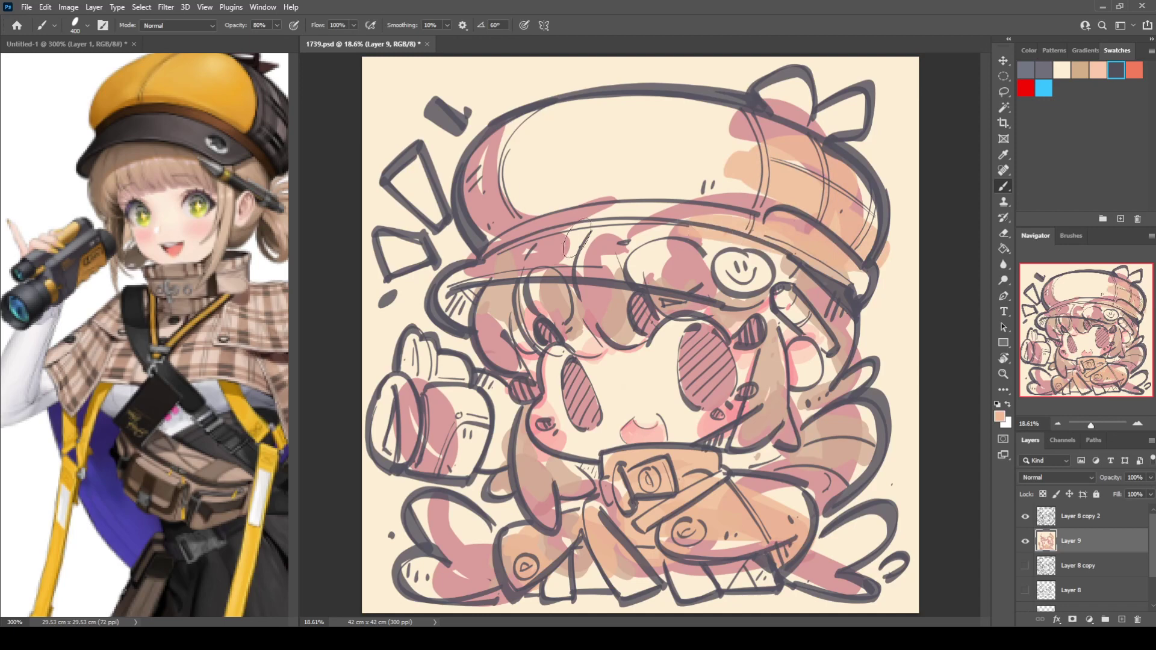
Paint the hat's visor, rear panel and bow and the hair clip in dark purple-grey
{"action": "mouse_move", "coordinate": [446, 298]}
{"action": "left_mouse_down"}
{"action": "mouse_move", "coordinate": [488, 268]}
{"action": "mouse_move", "coordinate": [455, 311]}
{"action": "mouse_move", "coordinate": [607, 239]}
{"action": "mouse_move", "coordinate": [488, 265]}
{"action": "mouse_move", "coordinate": [738, 274]}
{"action": "mouse_move", "coordinate": [569, 262]}
{"action": "mouse_move", "coordinate": [737, 277]}
{"action": "mouse_move", "coordinate": [603, 231]}
{"action": "mouse_move", "coordinate": [759, 262]}
{"action": "mouse_move", "coordinate": [722, 281]}
{"action": "mouse_move", "coordinate": [686, 262]}
{"action": "mouse_move", "coordinate": [745, 259]}
{"action": "mouse_move", "coordinate": [783, 240]}
{"action": "left_mouse_up"}
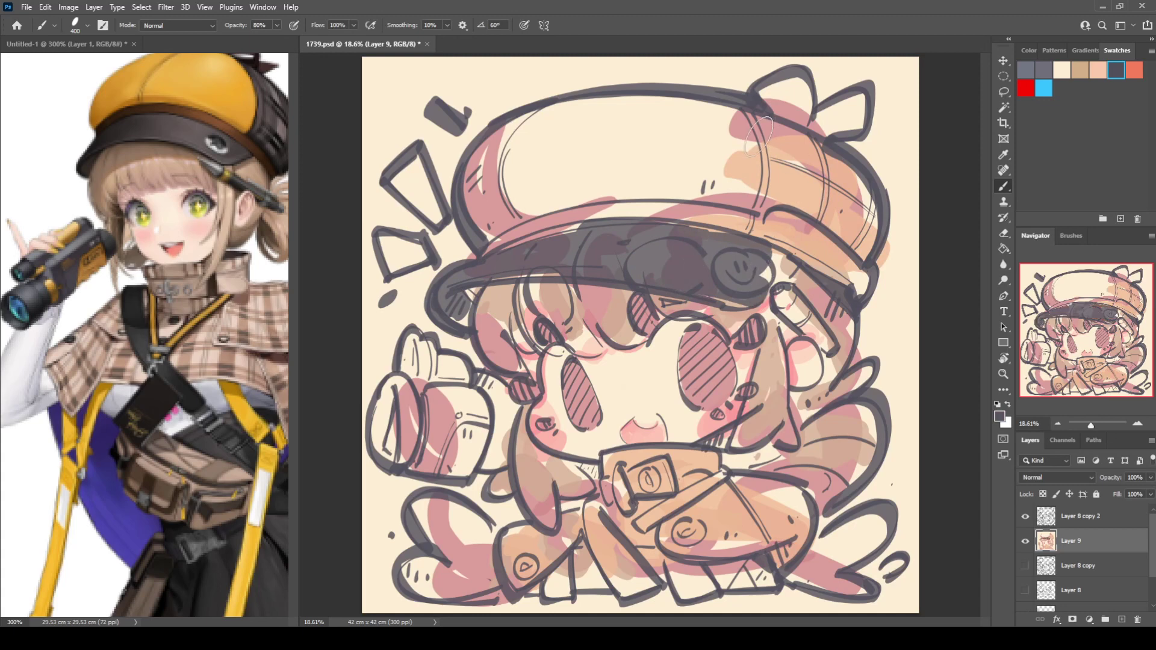
{"action": "left_click_drag", "start_coordinate": [757, 134], "coordinate": [772, 232]}
{"action": "left_click_drag", "start_coordinate": [766, 115], "coordinate": [792, 140]}
{"action": "mouse_move", "coordinate": [834, 218]}
{"action": "left_mouse_down"}
{"action": "mouse_move", "coordinate": [816, 239]}
{"action": "mouse_move", "coordinate": [853, 263]}
{"action": "mouse_move", "coordinate": [811, 154]}
{"action": "mouse_move", "coordinate": [843, 274]}
{"action": "left_mouse_up"}
{"action": "mouse_move", "coordinate": [783, 97]}
{"action": "left_mouse_down"}
{"action": "mouse_move", "coordinate": [848, 99]}
{"action": "mouse_move", "coordinate": [834, 124]}
{"action": "left_mouse_up"}
{"action": "mouse_move", "coordinate": [803, 312]}
{"action": "left_mouse_down"}
{"action": "mouse_move", "coordinate": [786, 296]}
{"action": "mouse_move", "coordinate": [810, 328]}
{"action": "left_mouse_up"}
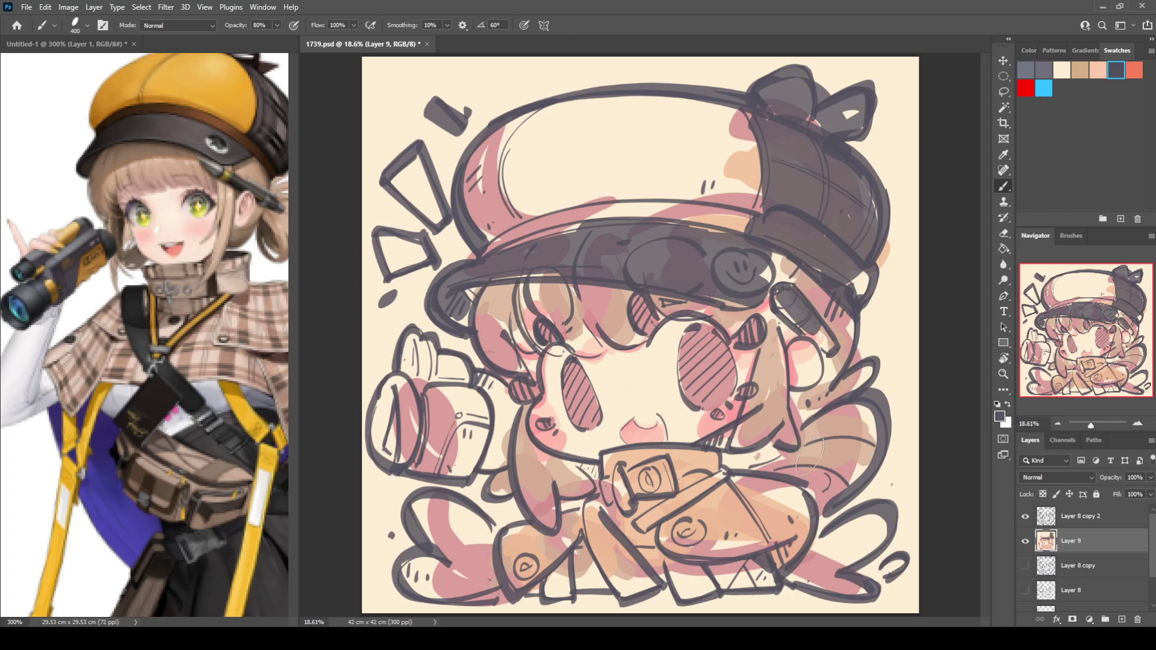
Fill the strap below the collar, the rounded shapes flanking the lower body and the raised hand with dark purple-grey
{"action": "mouse_move", "coordinate": [622, 522]}
{"action": "left_mouse_down"}
{"action": "mouse_move", "coordinate": [597, 530]}
{"action": "mouse_move", "coordinate": [627, 578]}
{"action": "mouse_move", "coordinate": [620, 594]}
{"action": "left_mouse_up"}
{"action": "mouse_move", "coordinate": [482, 524]}
{"action": "left_mouse_down"}
{"action": "mouse_move", "coordinate": [425, 504]}
{"action": "mouse_move", "coordinate": [450, 568]}
{"action": "mouse_move", "coordinate": [488, 584]}
{"action": "left_mouse_up"}
{"action": "mouse_move", "coordinate": [879, 518]}
{"action": "left_mouse_down"}
{"action": "mouse_move", "coordinate": [856, 554]}
{"action": "mouse_move", "coordinate": [867, 575]}
{"action": "mouse_move", "coordinate": [807, 602]}
{"action": "left_mouse_up"}
{"action": "left_click", "coordinate": [501, 317], "text": "alt"}
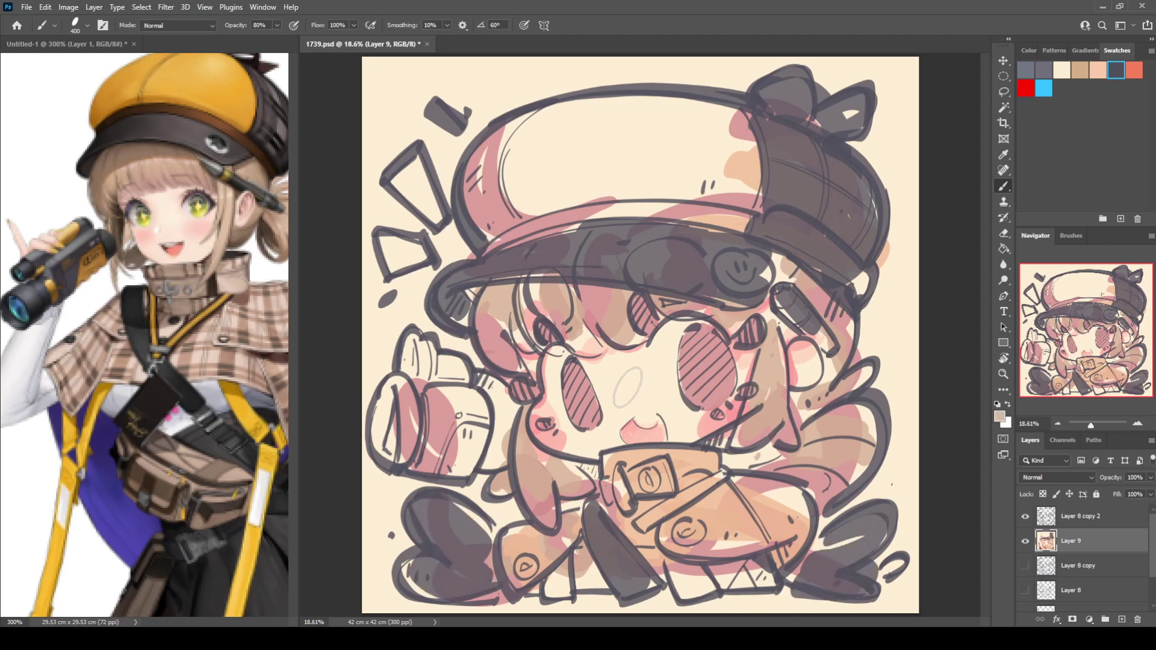
{"action": "mouse_move", "coordinate": [408, 426]}
{"action": "left_mouse_down"}
{"action": "mouse_move", "coordinate": [396, 345]}
{"action": "mouse_move", "coordinate": [436, 390]}
{"action": "mouse_move", "coordinate": [424, 413]}
{"action": "mouse_move", "coordinate": [473, 426]}
{"action": "mouse_move", "coordinate": [397, 416]}
{"action": "left_mouse_up"}
Pick a peach-orange tone and brush it over the fringe, side locks, large curl of hair and the cape
{"action": "left_click", "coordinate": [844, 446], "text": "alt"}
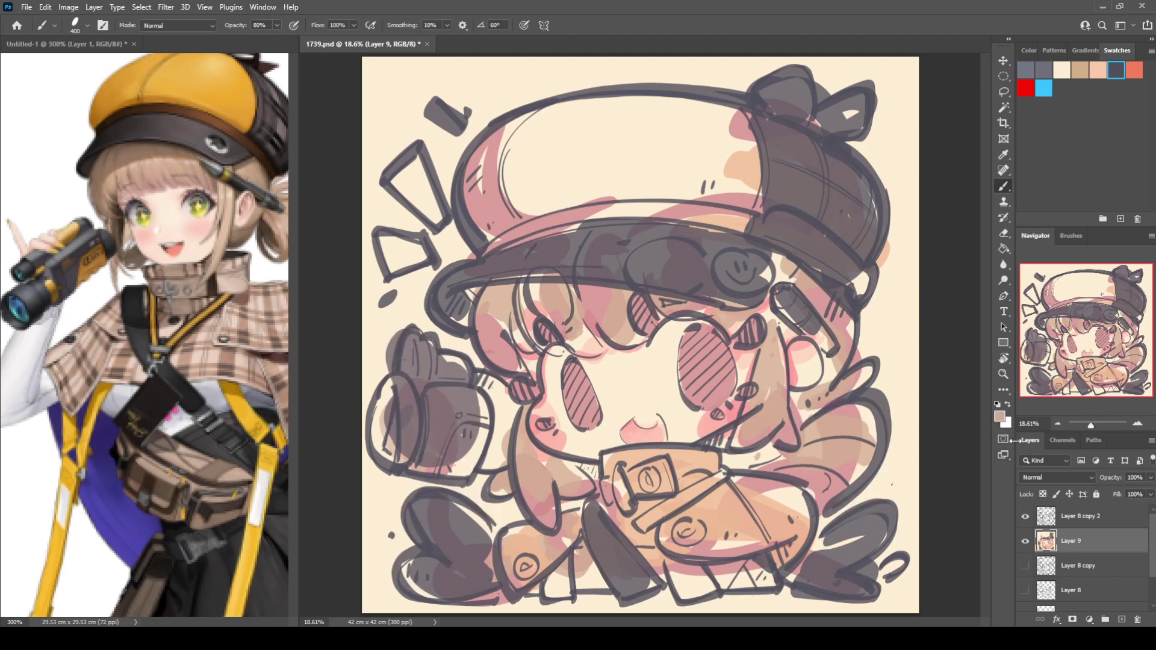
{"action": "key", "text": "i"}
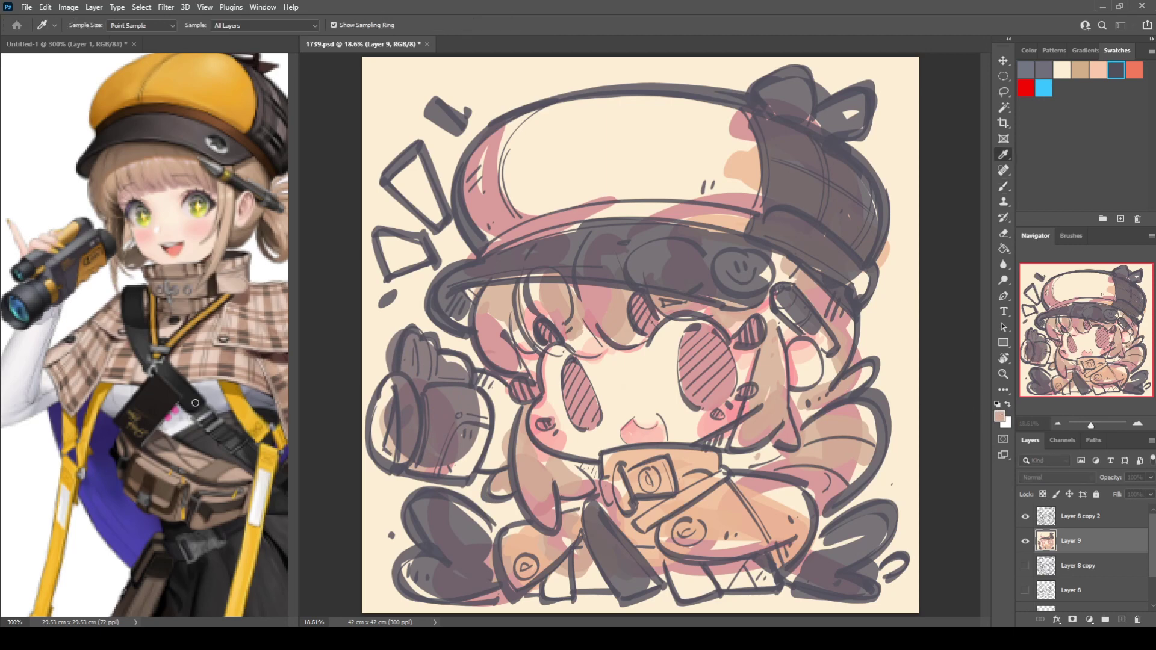
{"action": "key", "text": "b"}
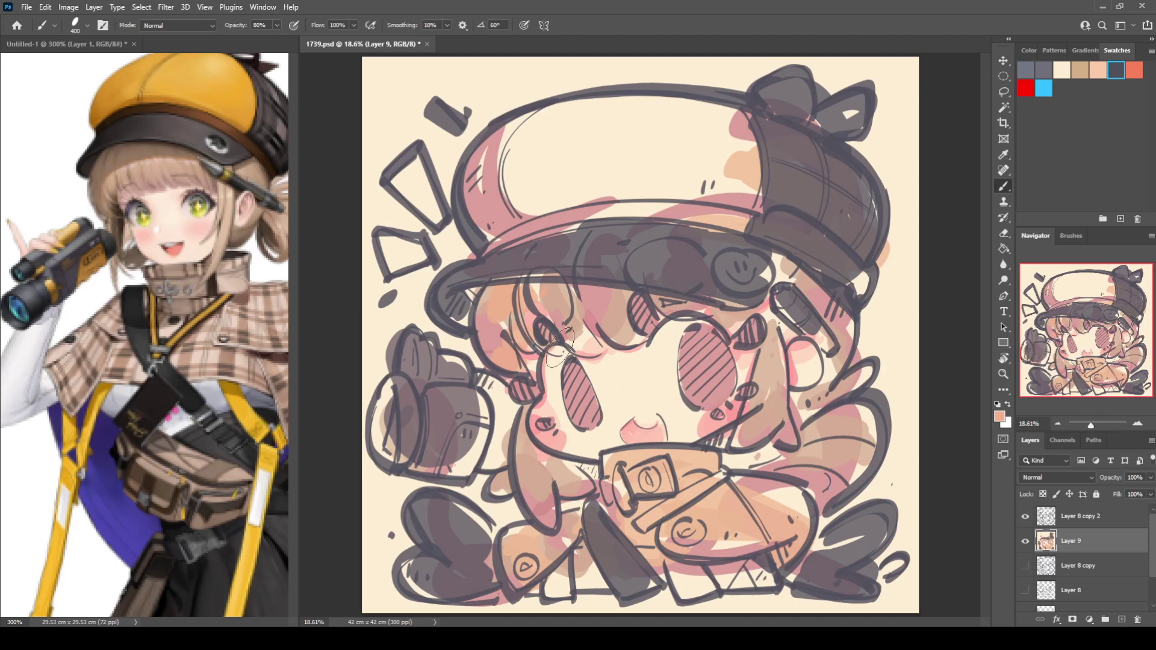
{"action": "left_click_drag", "start_coordinate": [560, 346], "coordinate": [622, 335]}
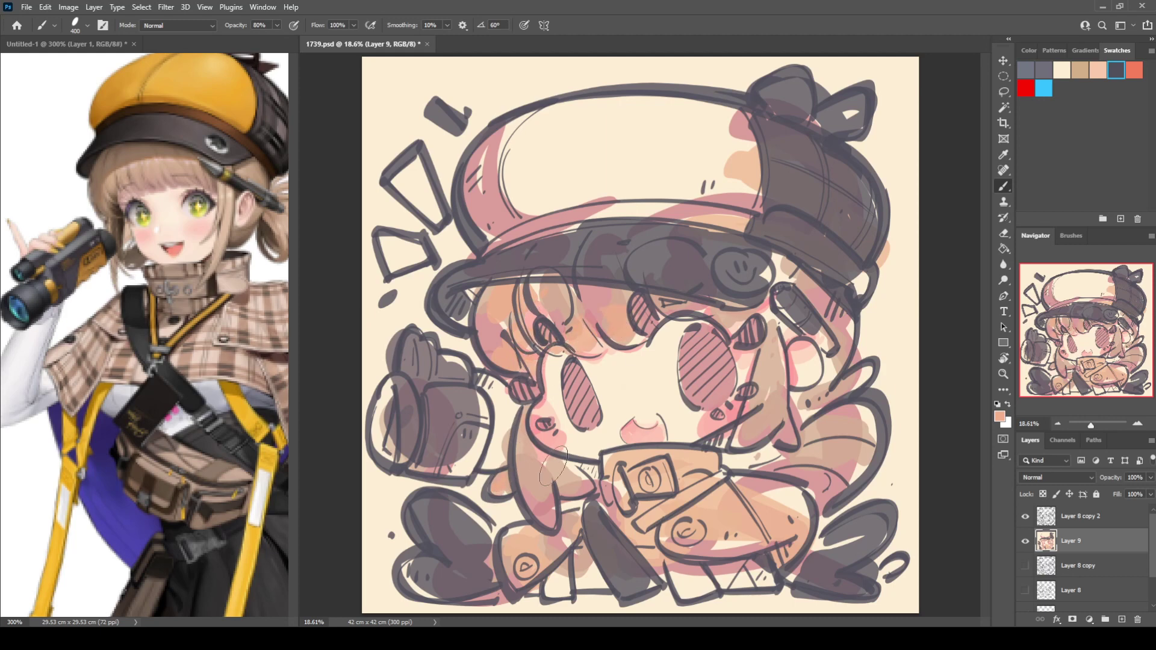
{"action": "left_click_drag", "start_coordinate": [534, 447], "coordinate": [580, 487]}
{"action": "left_click_drag", "start_coordinate": [700, 461], "coordinate": [763, 437]}
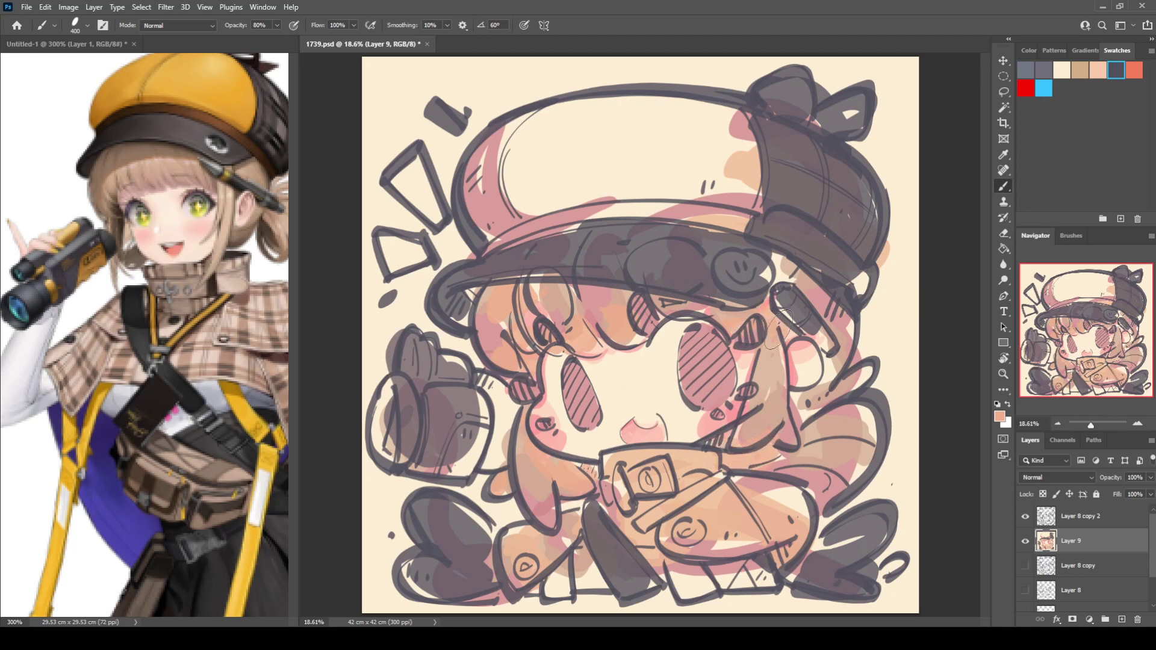
{"action": "mouse_move", "coordinate": [782, 278]}
{"action": "left_mouse_down"}
{"action": "mouse_move", "coordinate": [828, 287]}
{"action": "mouse_move", "coordinate": [799, 412]}
{"action": "mouse_move", "coordinate": [843, 378]}
{"action": "left_mouse_up"}
{"action": "mouse_move", "coordinate": [785, 444]}
{"action": "left_mouse_down"}
{"action": "mouse_move", "coordinate": [833, 496]}
{"action": "mouse_move", "coordinate": [859, 415]}
{"action": "mouse_move", "coordinate": [860, 377]}
{"action": "left_mouse_up"}
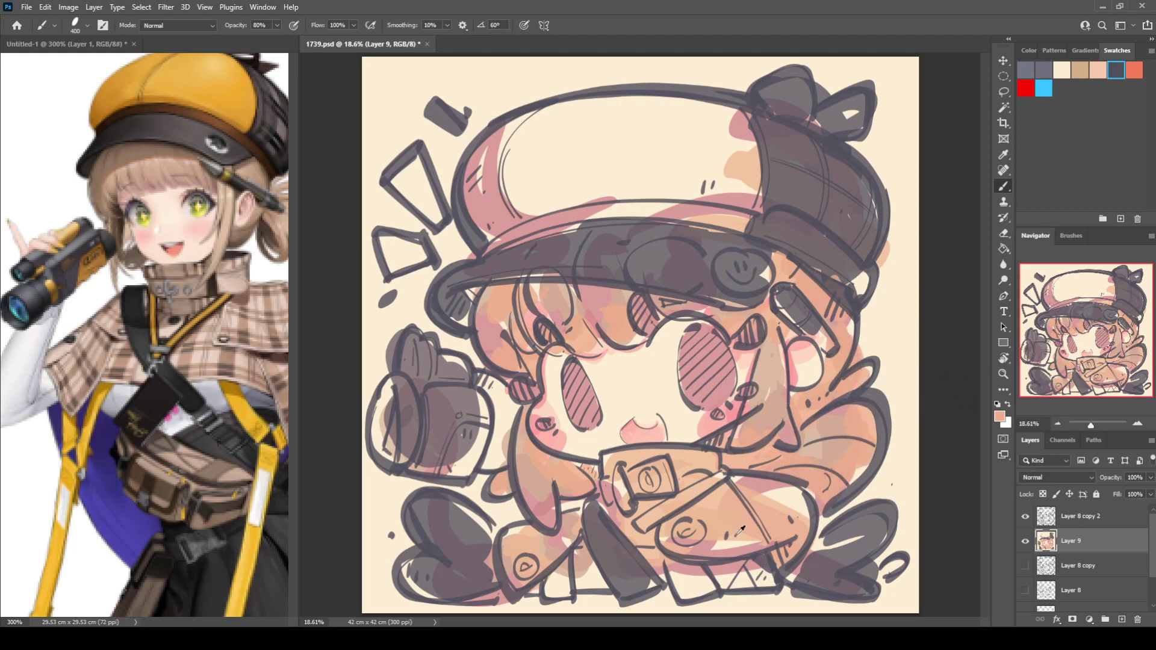
{"action": "mouse_move", "coordinate": [741, 530]}
{"action": "left_mouse_down"}
{"action": "mouse_move", "coordinate": [774, 521]}
{"action": "mouse_move", "coordinate": [792, 542]}
{"action": "left_mouse_up"}
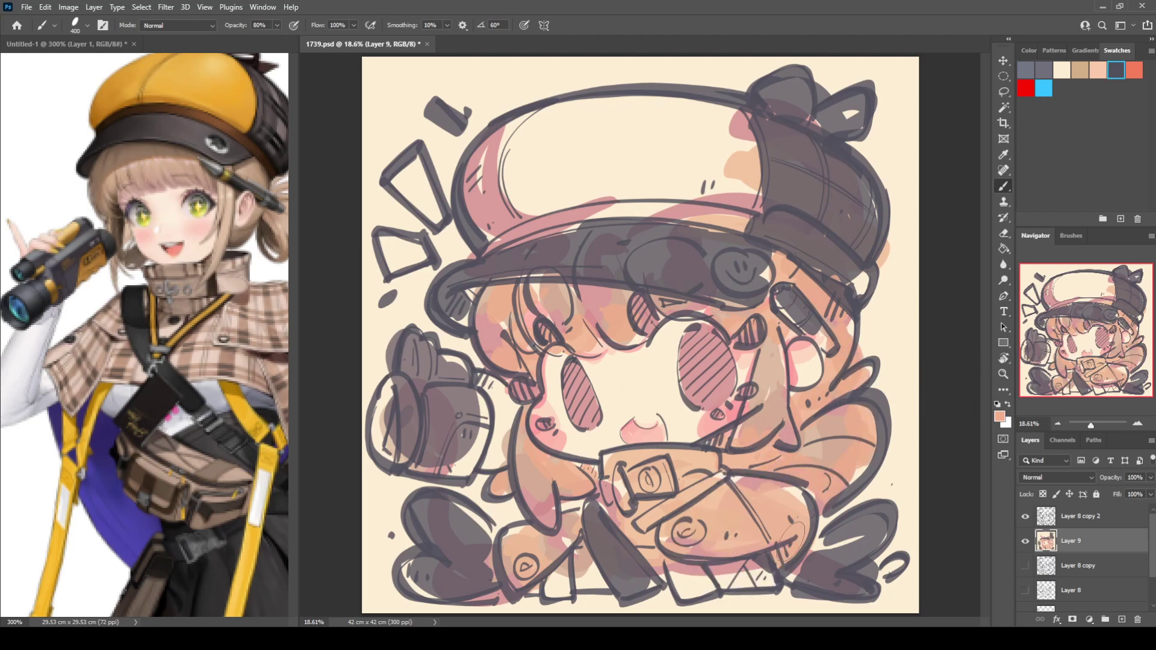
Sample a dusty pink and fill the skirt panels below the cape with it
{"action": "left_click", "coordinate": [692, 567], "text": "alt"}
{"action": "mouse_move", "coordinate": [696, 577]}
{"action": "left_mouse_down"}
{"action": "mouse_move", "coordinate": [679, 585]}
{"action": "mouse_move", "coordinate": [764, 578]}
{"action": "left_mouse_up"}
{"action": "mouse_move", "coordinate": [563, 579]}
{"action": "left_mouse_down"}
{"action": "mouse_move", "coordinate": [583, 589]}
{"action": "mouse_move", "coordinate": [590, 575]}
{"action": "left_mouse_up"}
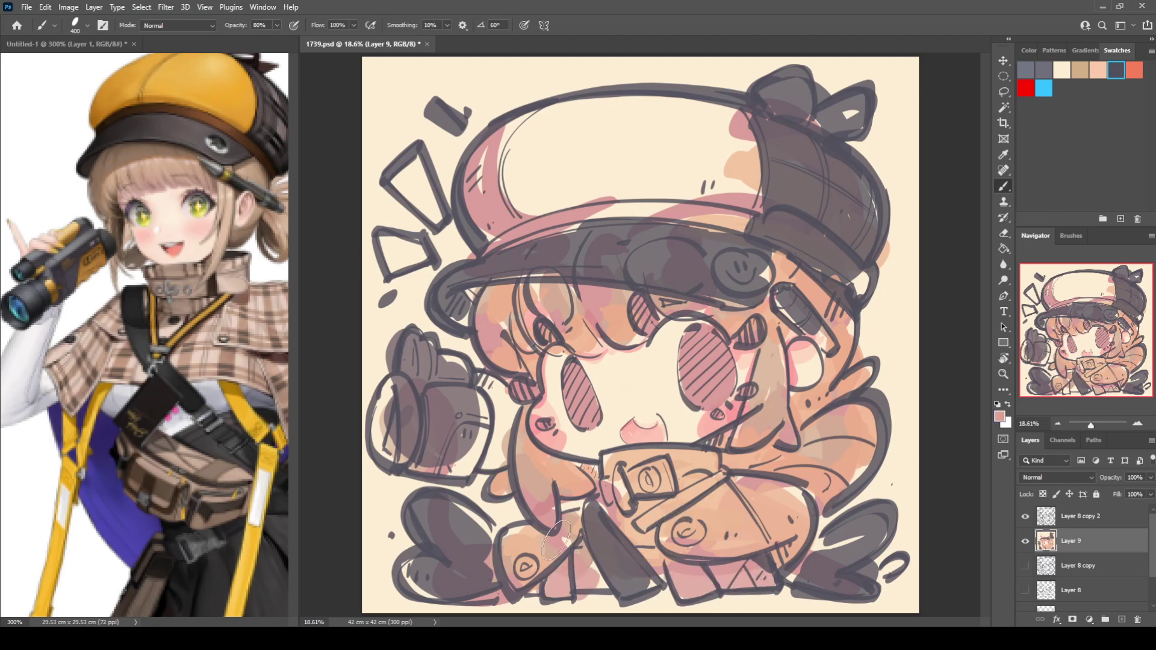
Sample a golden yellow and block in the hat's large front crown
{"action": "left_click", "coordinate": [310, 99], "text": "alt"}
{"action": "left_click_drag", "start_coordinate": [546, 145], "coordinate": [569, 162]}
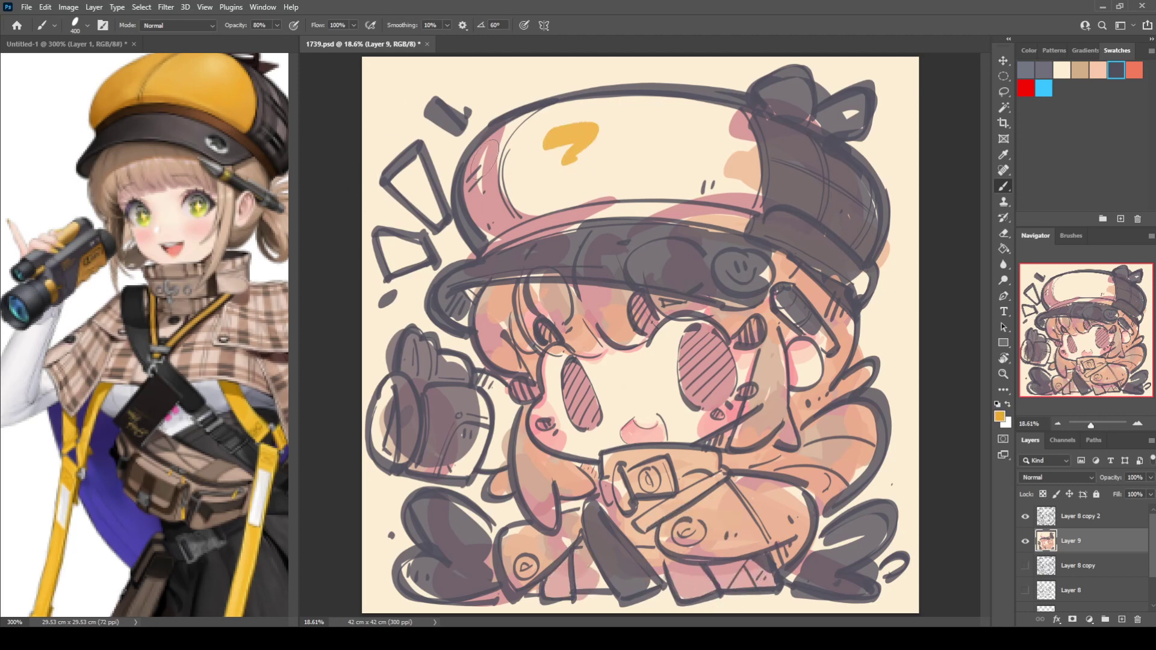
{"action": "mouse_move", "coordinate": [485, 150]}
{"action": "left_mouse_down"}
{"action": "mouse_move", "coordinate": [540, 139]}
{"action": "mouse_move", "coordinate": [579, 150]}
{"action": "mouse_move", "coordinate": [552, 193]}
{"action": "mouse_move", "coordinate": [506, 218]}
{"action": "mouse_move", "coordinate": [614, 198]}
{"action": "left_mouse_up"}
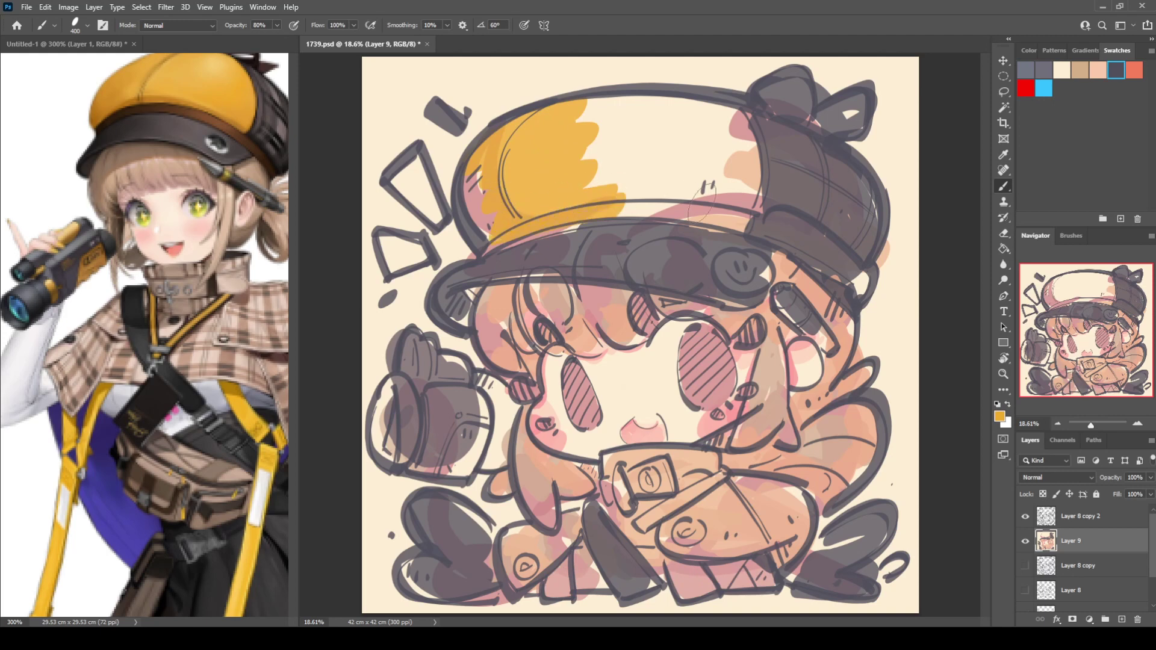
{"action": "mouse_move", "coordinate": [703, 201]}
{"action": "left_mouse_down"}
{"action": "mouse_move", "coordinate": [571, 171]}
{"action": "mouse_move", "coordinate": [585, 130]}
{"action": "mouse_move", "coordinate": [704, 114]}
{"action": "mouse_move", "coordinate": [657, 155]}
{"action": "mouse_move", "coordinate": [738, 184]}
{"action": "left_mouse_up"}
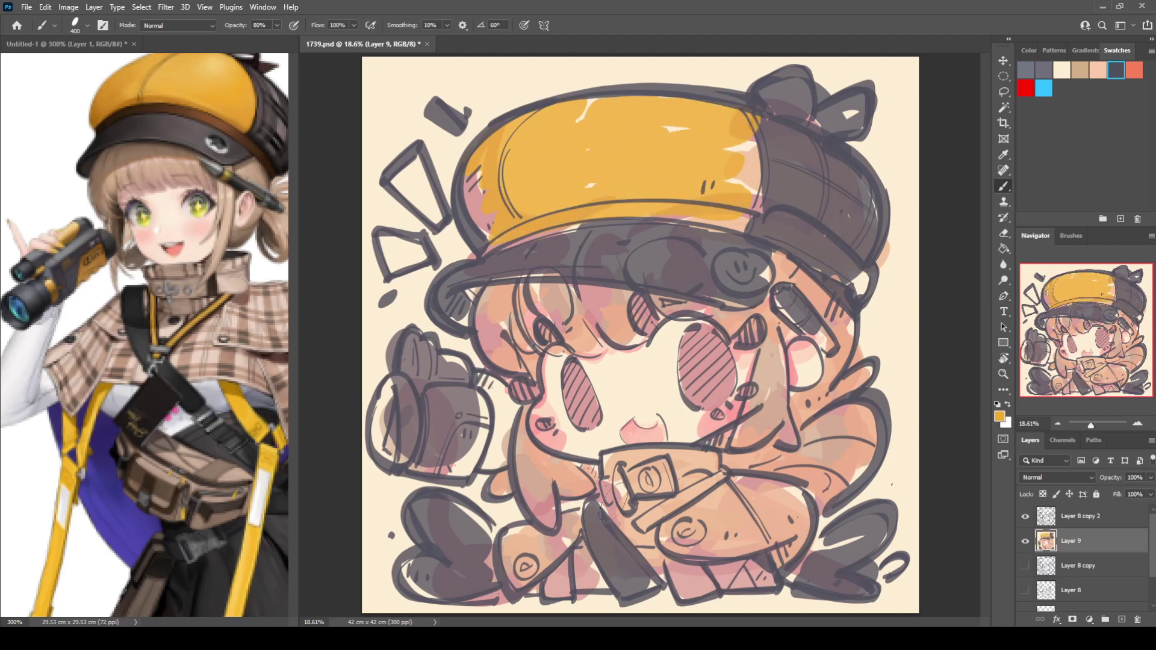
Add golden yellow to the strip below the collar, the skirt panels and the rounded shapes flanking the lower body
{"action": "left_click_drag", "start_coordinate": [647, 521], "coordinate": [703, 489]}
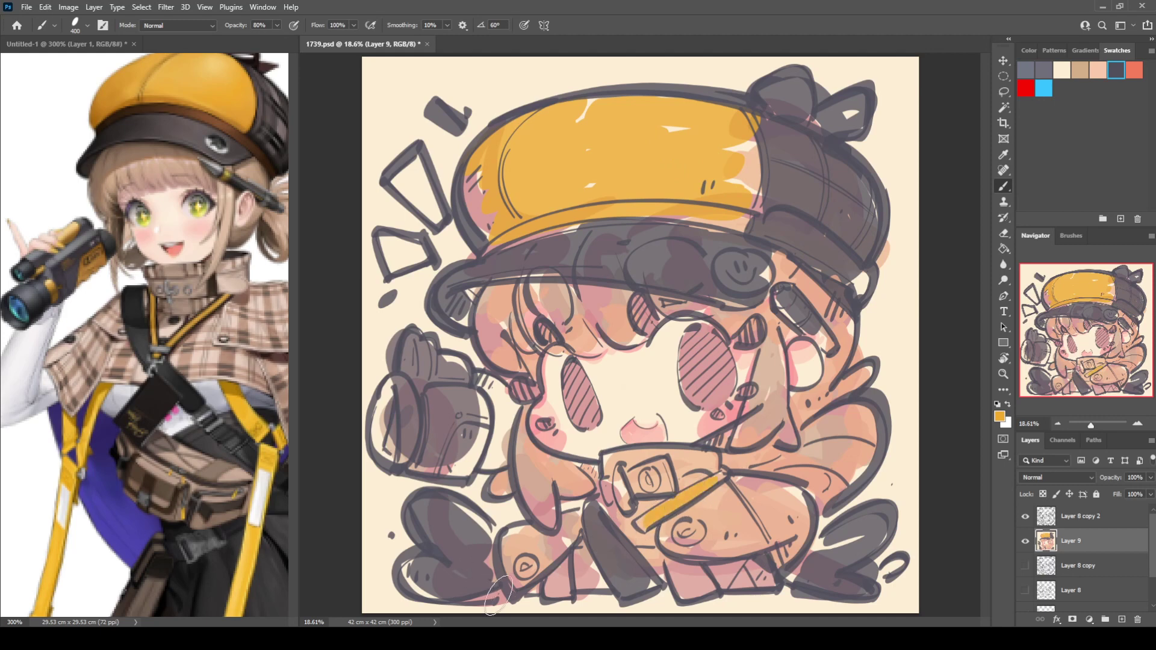
{"action": "mouse_move", "coordinate": [437, 593]}
{"action": "left_mouse_down"}
{"action": "mouse_move", "coordinate": [479, 584]}
{"action": "mouse_move", "coordinate": [450, 512]}
{"action": "left_mouse_up"}
{"action": "left_click_drag", "start_coordinate": [820, 540], "coordinate": [879, 572]}
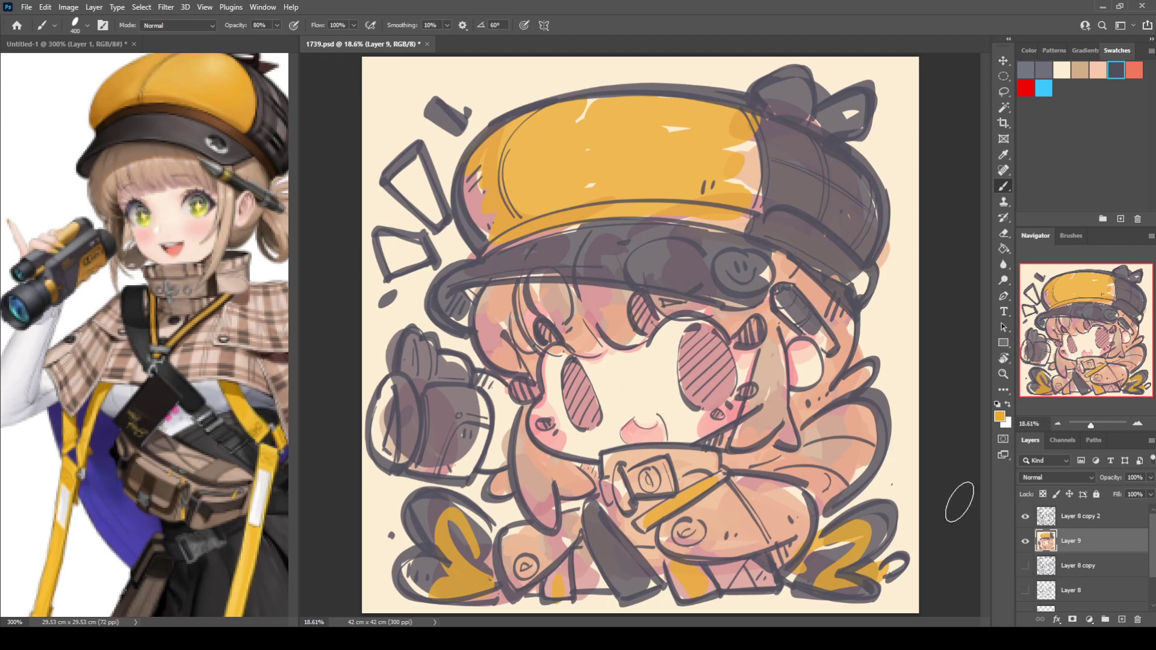
Sample warm orange and beige hair tones and layer them over the fringe strands
{"action": "key", "text": "i"}
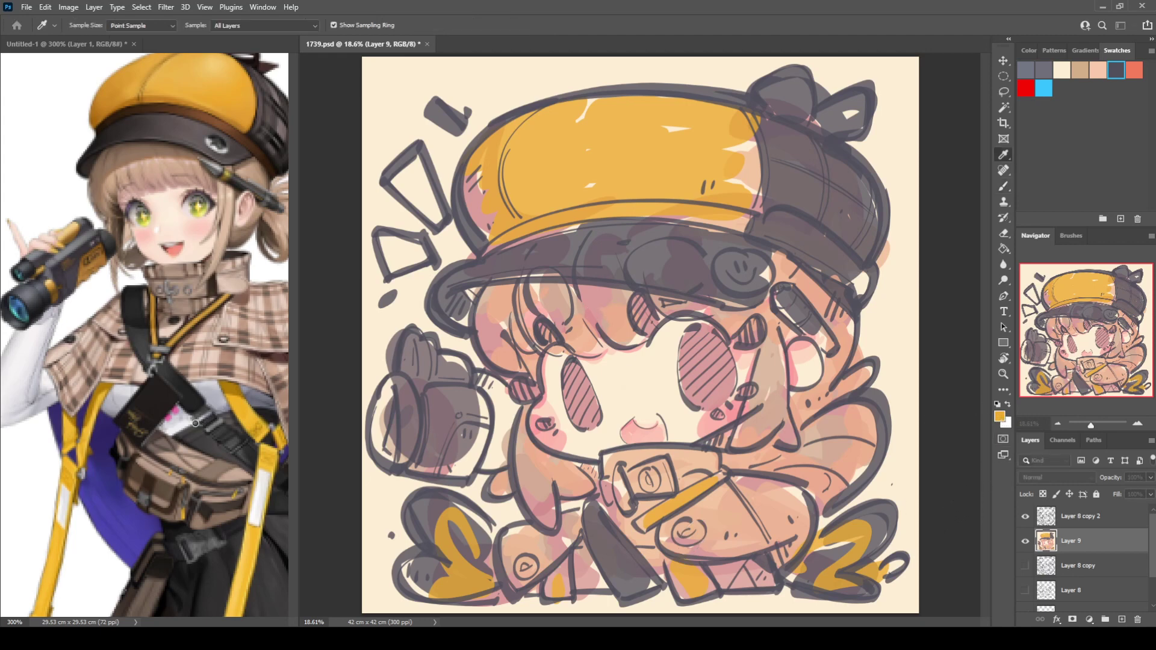
{"action": "left_click", "coordinate": [489, 330], "text": "alt"}
{"action": "left_click_drag", "start_coordinate": [485, 335], "coordinate": [514, 360]}
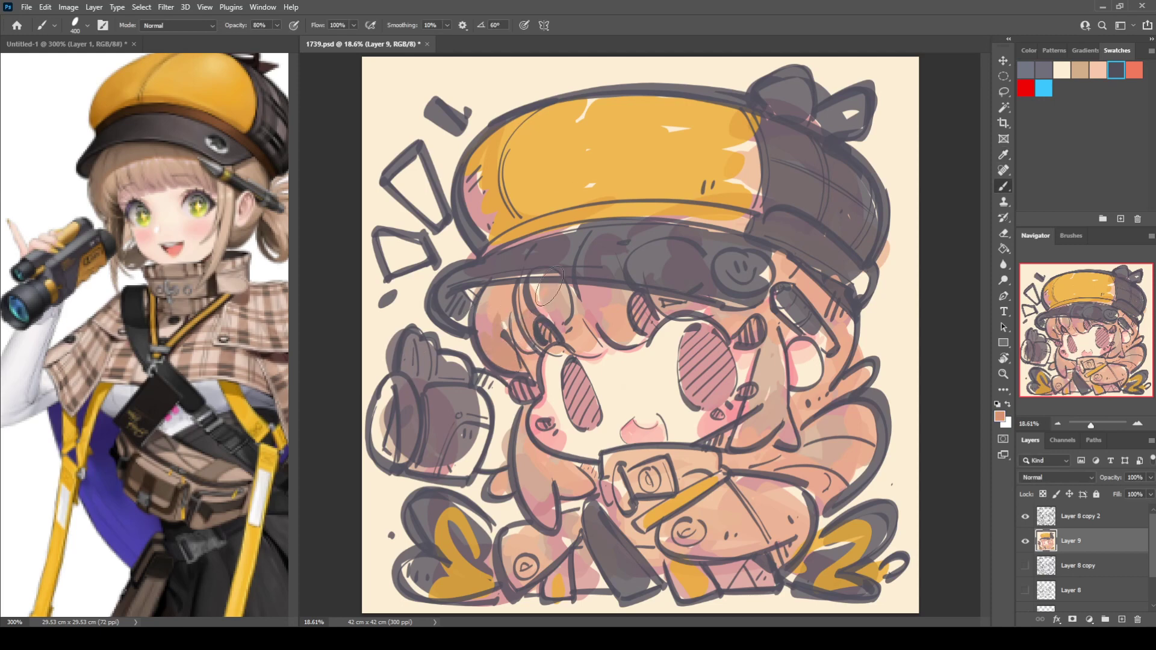
{"action": "left_click", "coordinate": [521, 304], "text": "alt"}
{"action": "left_click_drag", "start_coordinate": [542, 291], "coordinate": [550, 295]}
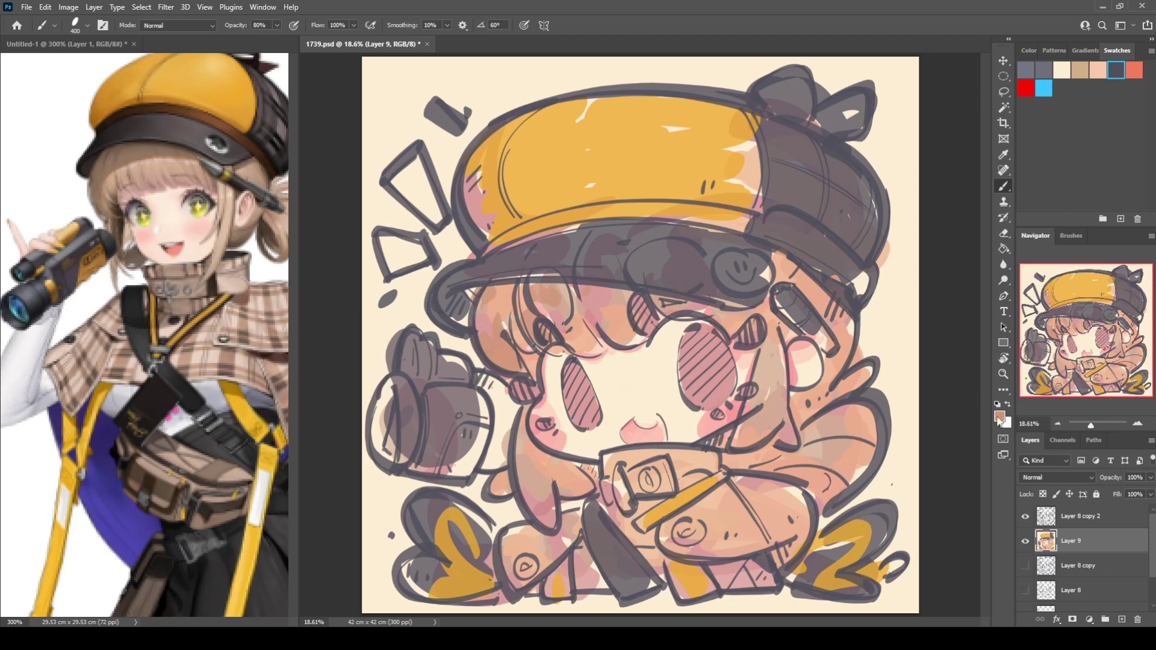
{"action": "key", "text": "i"}
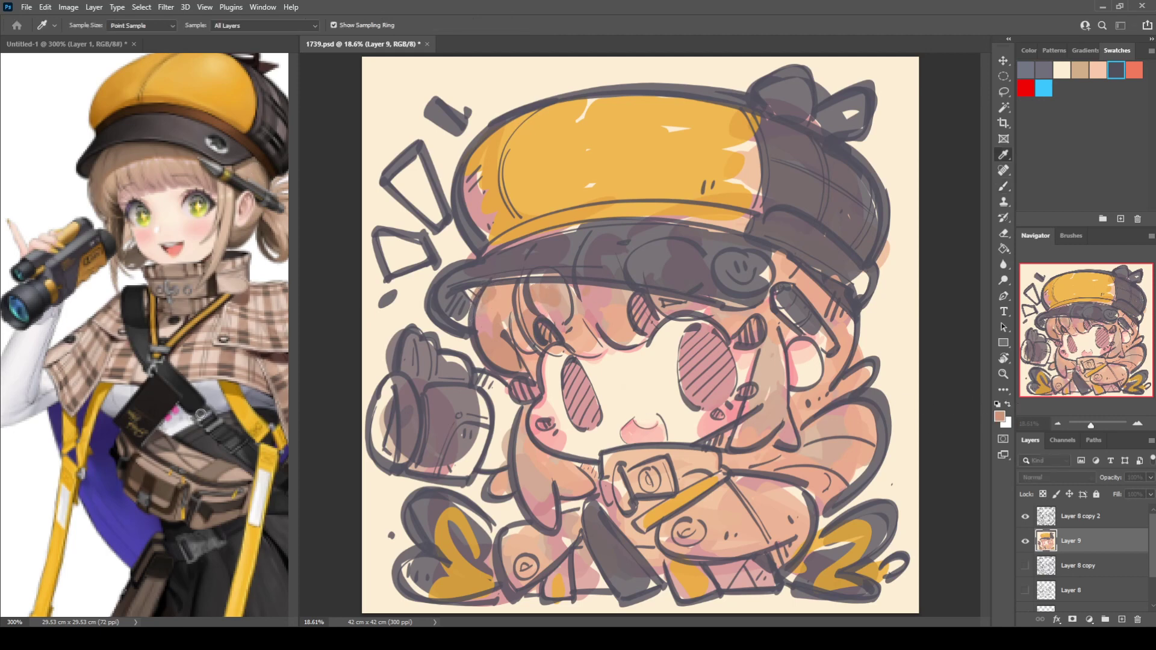
{"action": "key", "text": "b"}
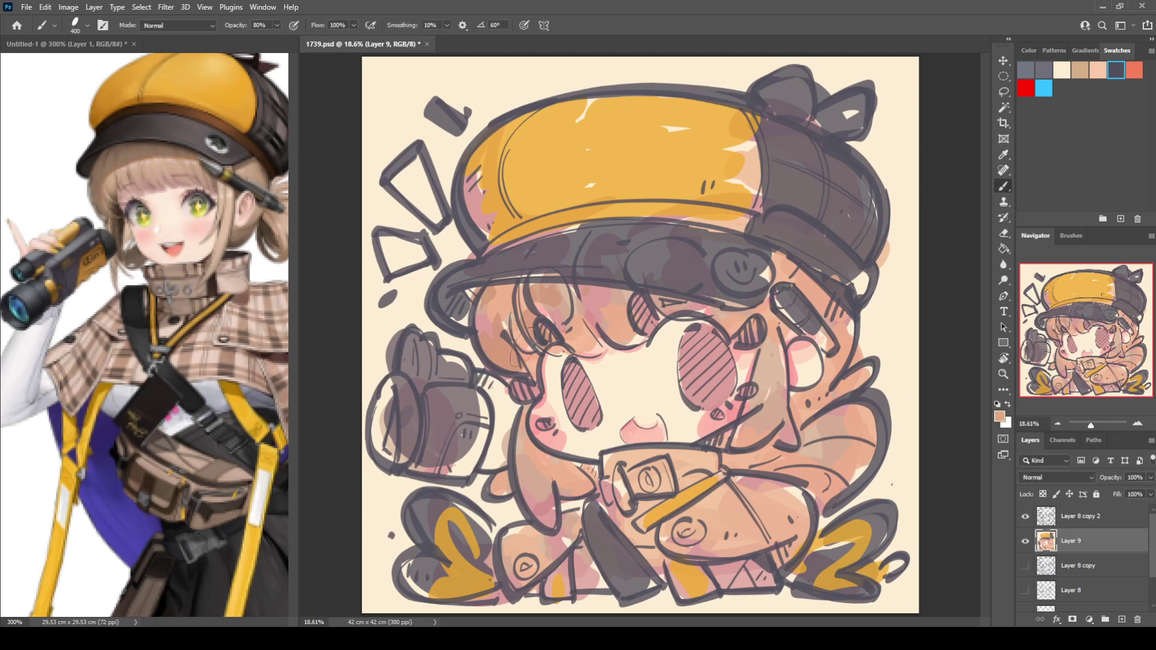
{"action": "left_click_drag", "start_coordinate": [544, 335], "coordinate": [628, 331]}
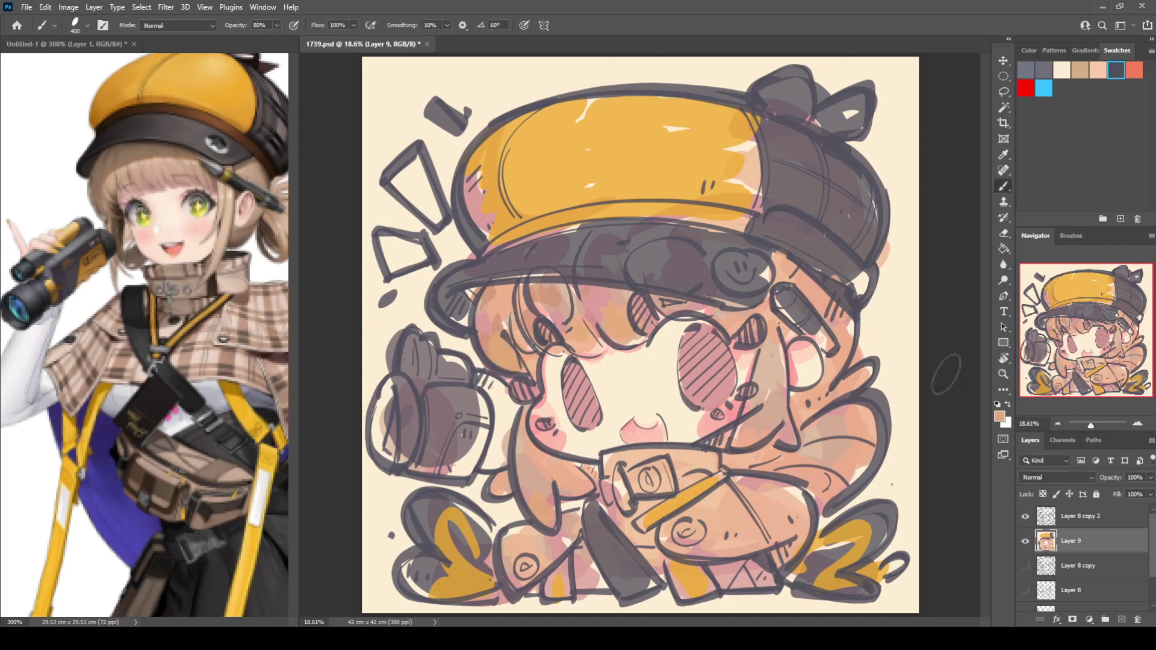
Pick a mauve-pink and shade the hair beneath the hat's visor and the side lock below the cheek
{"action": "key", "text": "i"}
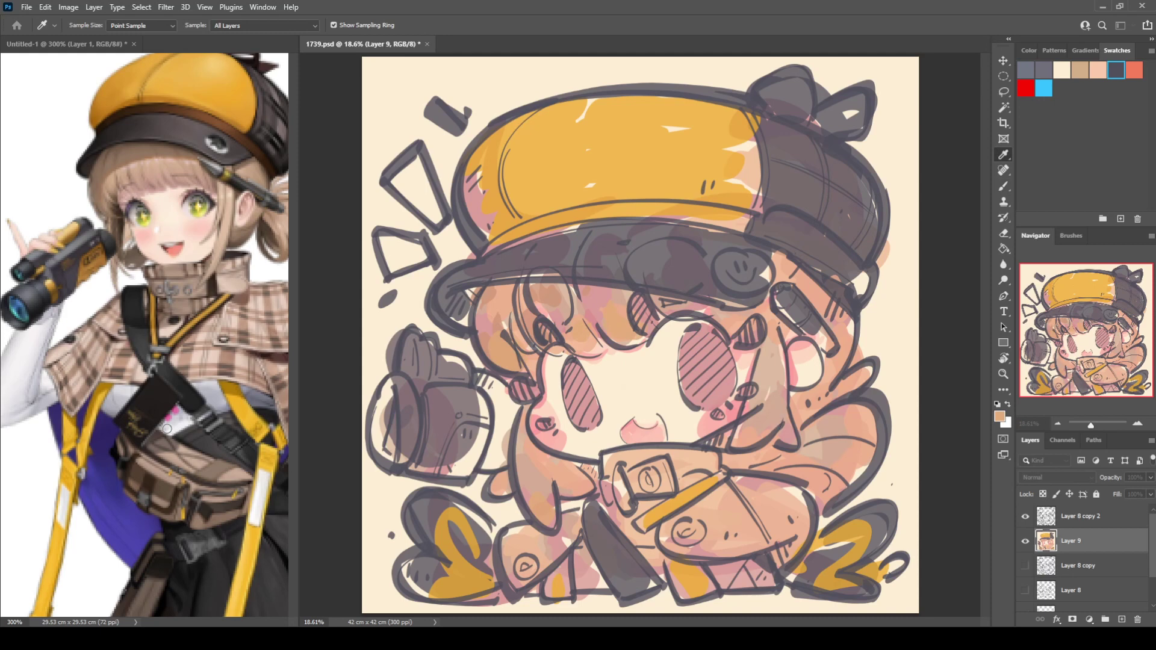
{"action": "left_click", "coordinate": [381, 400]}
{"action": "key", "text": "b"}
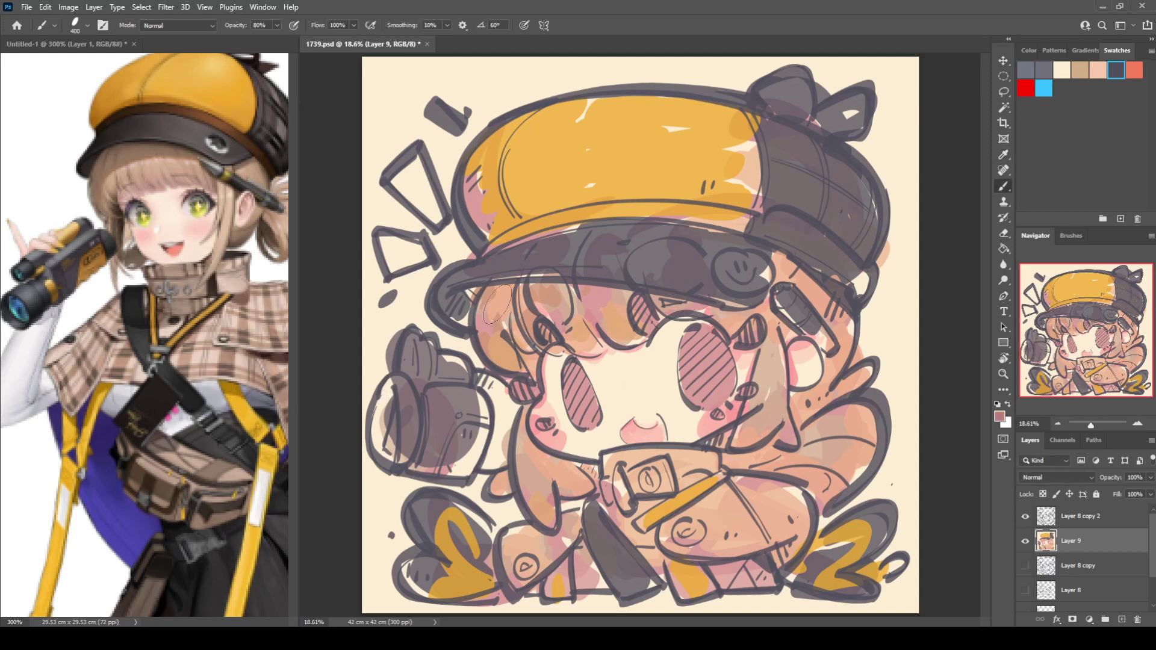
{"action": "left_click_drag", "start_coordinate": [476, 295], "coordinate": [720, 303]}
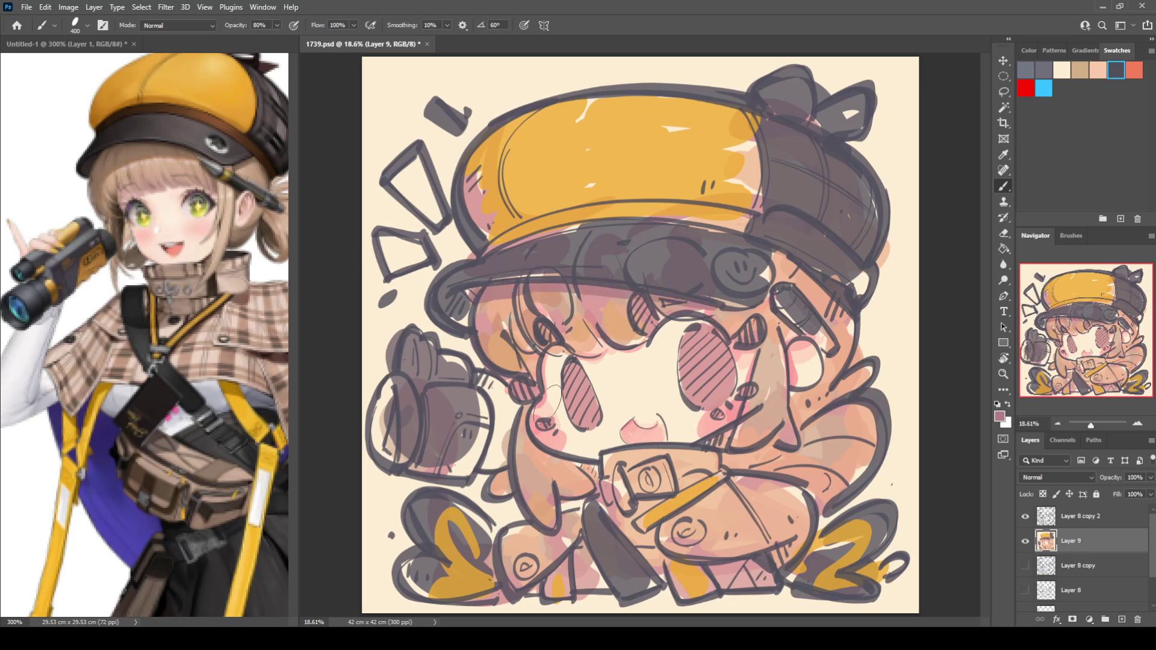
{"action": "mouse_move", "coordinate": [526, 425]}
{"action": "left_mouse_down"}
{"action": "mouse_move", "coordinate": [561, 481]}
{"action": "mouse_move", "coordinate": [541, 450]}
{"action": "mouse_move", "coordinate": [584, 471]}
{"action": "left_mouse_up"}
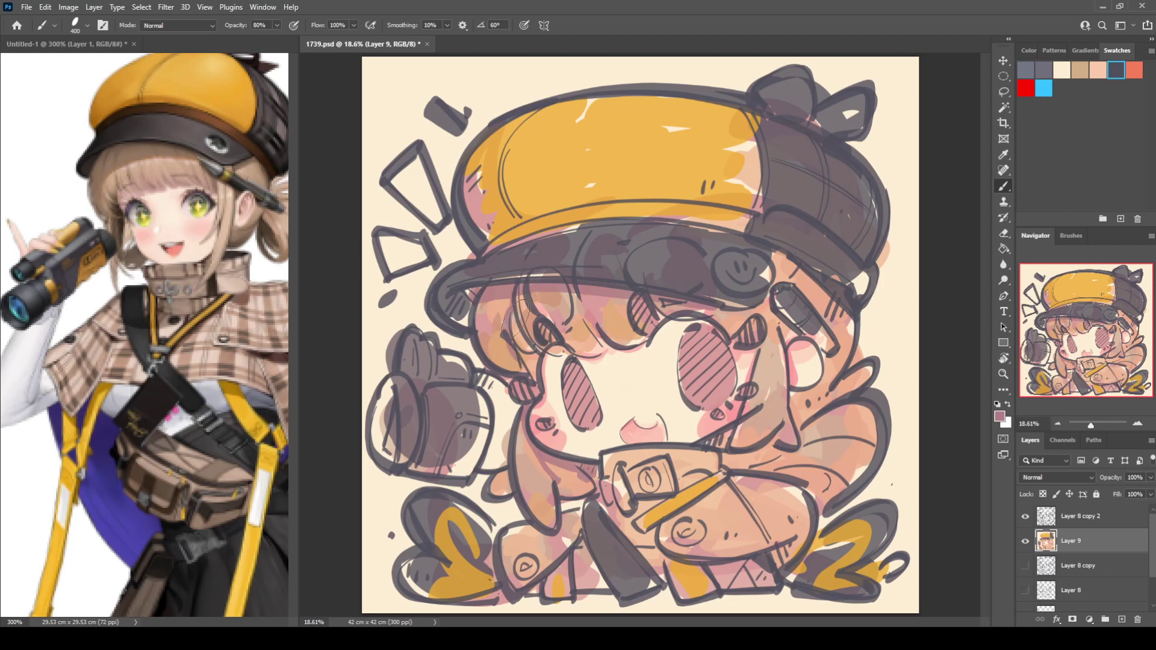
Brush mauve-pink shadows along the individual fringe strands above the eyes
{"action": "left_click_drag", "start_coordinate": [516, 320], "coordinate": [539, 351]}
{"action": "left_click_drag", "start_coordinate": [579, 303], "coordinate": [602, 342]}
{"action": "left_click_drag", "start_coordinate": [640, 308], "coordinate": [648, 326]}
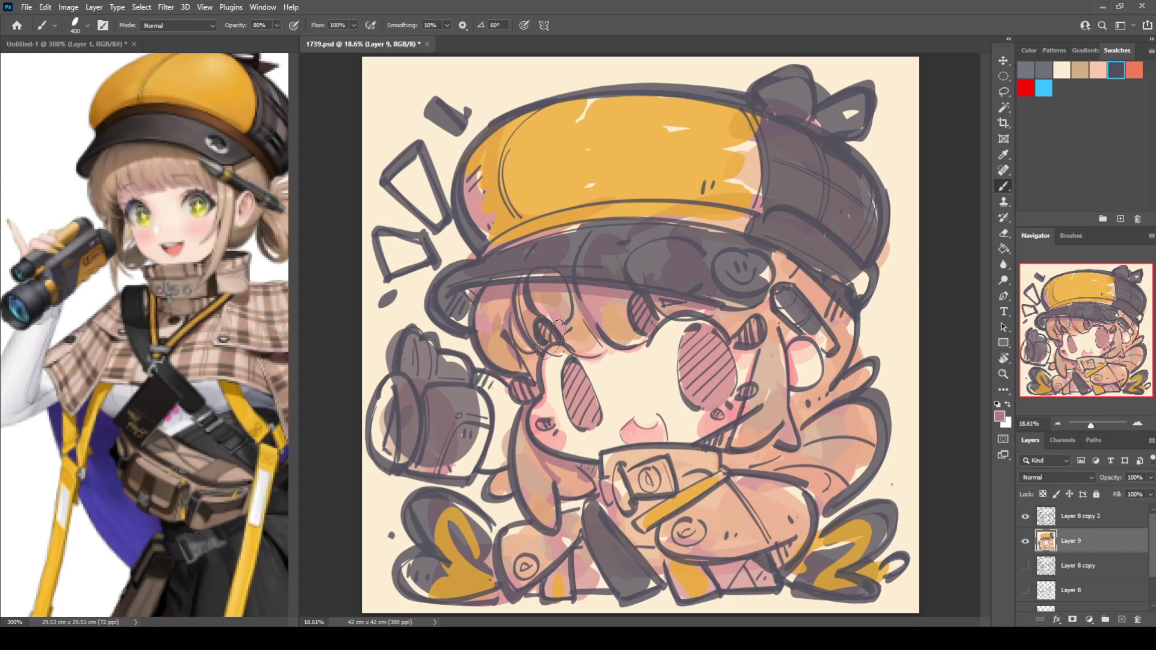
{"action": "mouse_move", "coordinate": [549, 339]}
{"action": "left_mouse_down"}
{"action": "mouse_move", "coordinate": [515, 392]}
{"action": "mouse_move", "coordinate": [515, 351]}
{"action": "mouse_move", "coordinate": [525, 381]}
{"action": "left_mouse_up"}
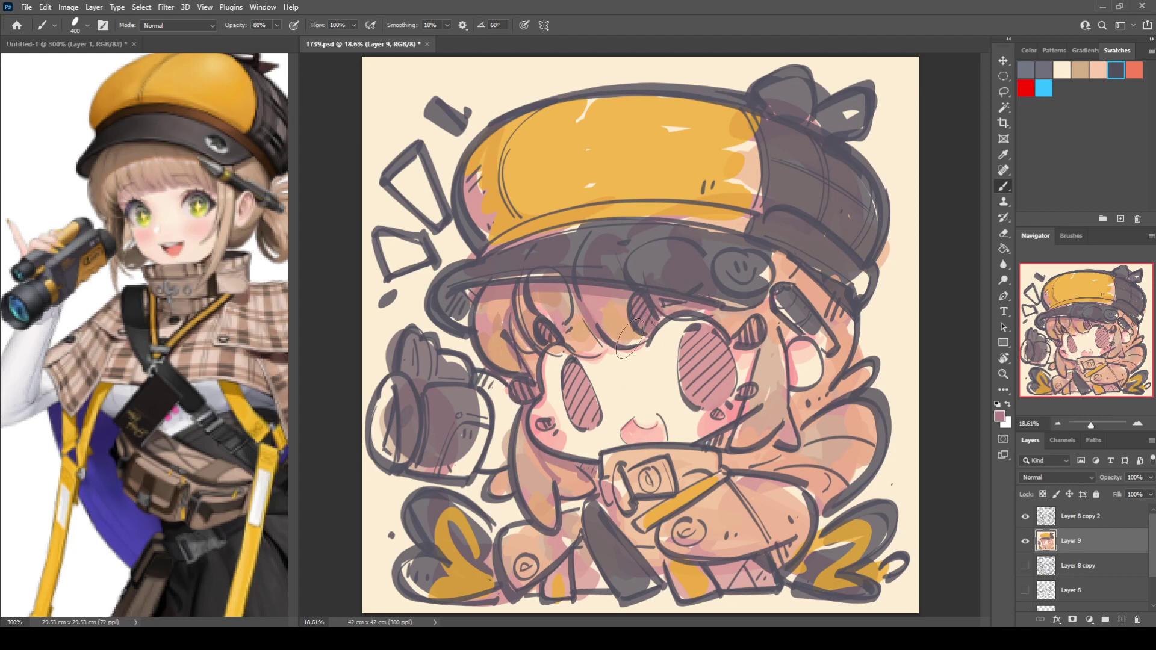
{"action": "left_click_drag", "start_coordinate": [595, 318], "coordinate": [651, 329]}
{"action": "key", "text": "ctrl+z"}
{"action": "left_click_drag", "start_coordinate": [568, 349], "coordinate": [604, 349]}
{"action": "key", "text": "ctrl+z"}
{"action": "key", "text": "ctrl+z"}
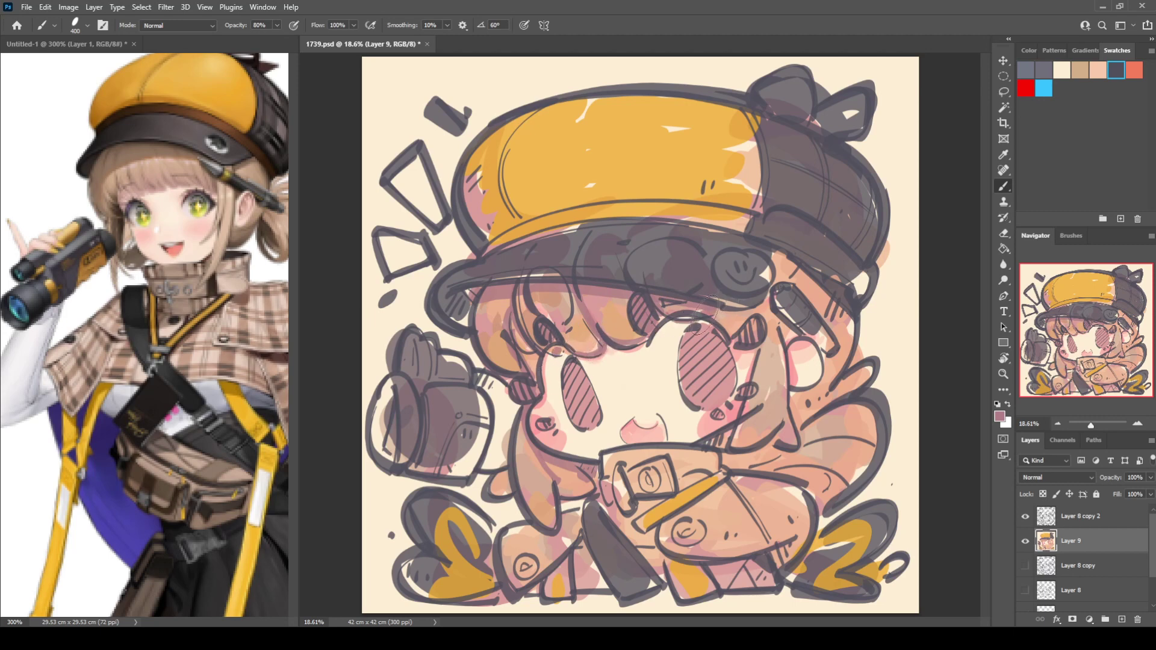
Shade the side lock, the hair around the clip and the large curl with mauve-pink
{"action": "left_click_drag", "start_coordinate": [707, 307], "coordinate": [770, 299]}
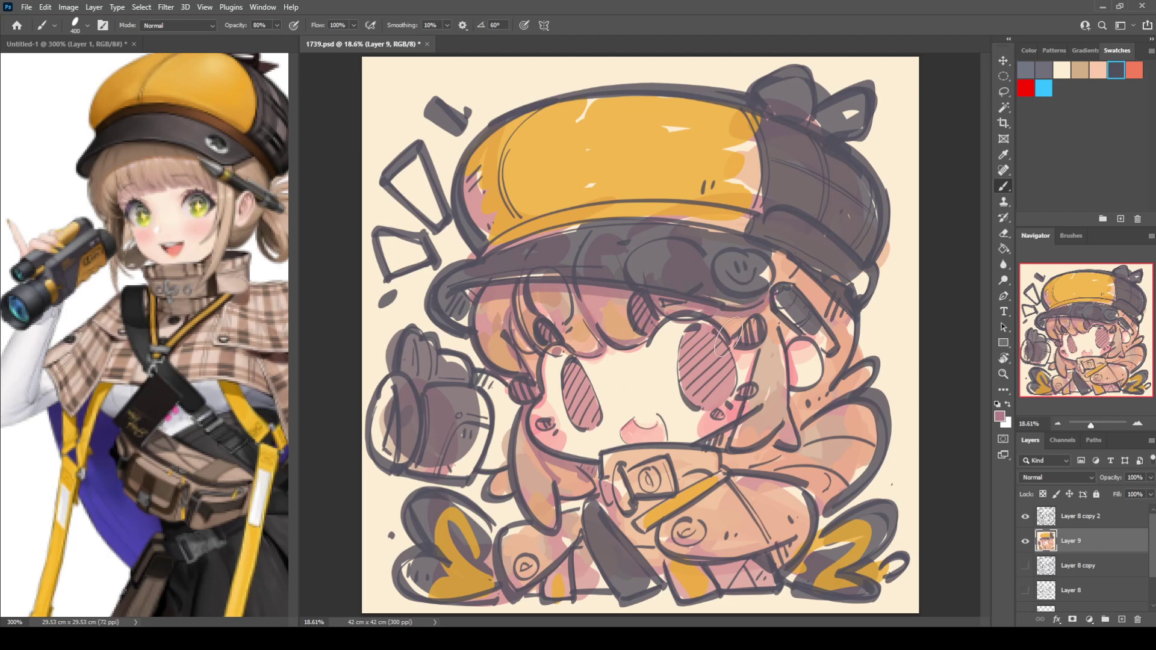
{"action": "mouse_move", "coordinate": [758, 361]}
{"action": "left_mouse_down"}
{"action": "mouse_move", "coordinate": [740, 437]}
{"action": "mouse_move", "coordinate": [787, 412]}
{"action": "left_mouse_up"}
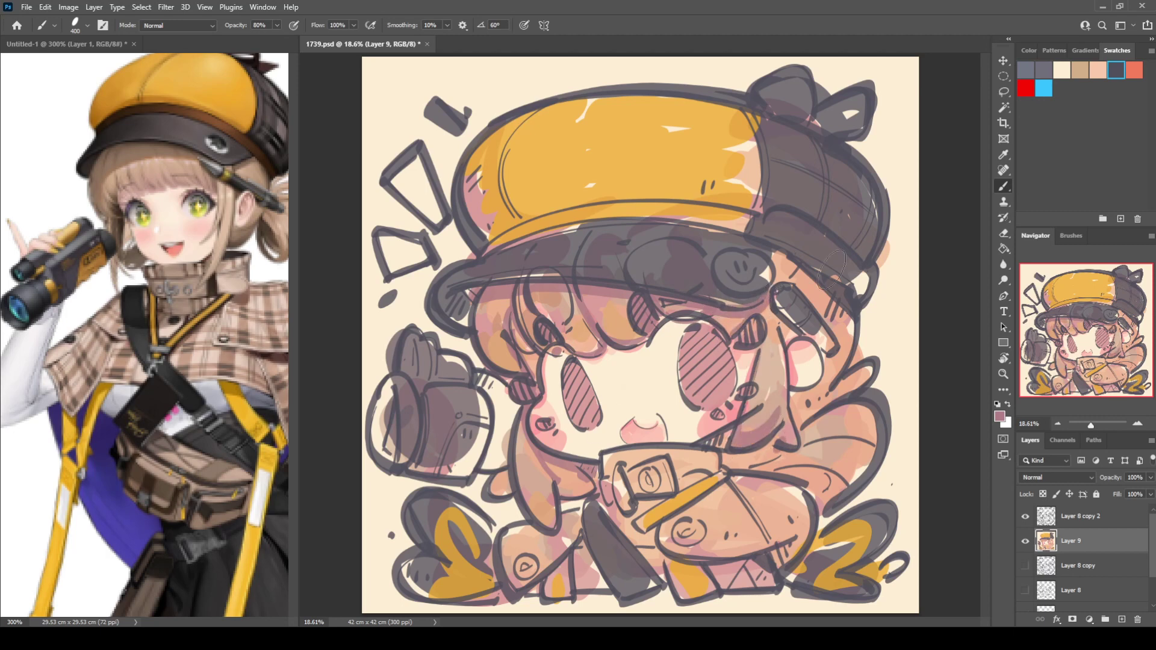
{"action": "mouse_move", "coordinate": [784, 250]}
{"action": "left_mouse_down"}
{"action": "mouse_move", "coordinate": [856, 321]}
{"action": "mouse_move", "coordinate": [846, 333]}
{"action": "left_mouse_up"}
{"action": "mouse_move", "coordinate": [803, 404]}
{"action": "left_mouse_down"}
{"action": "mouse_move", "coordinate": [798, 392]}
{"action": "mouse_move", "coordinate": [793, 401]}
{"action": "left_mouse_up"}
{"action": "mouse_move", "coordinate": [731, 457]}
{"action": "left_mouse_down"}
{"action": "mouse_move", "coordinate": [698, 463]}
{"action": "mouse_move", "coordinate": [776, 469]}
{"action": "mouse_move", "coordinate": [766, 467]}
{"action": "mouse_move", "coordinate": [836, 493]}
{"action": "mouse_move", "coordinate": [883, 454]}
{"action": "left_mouse_up"}
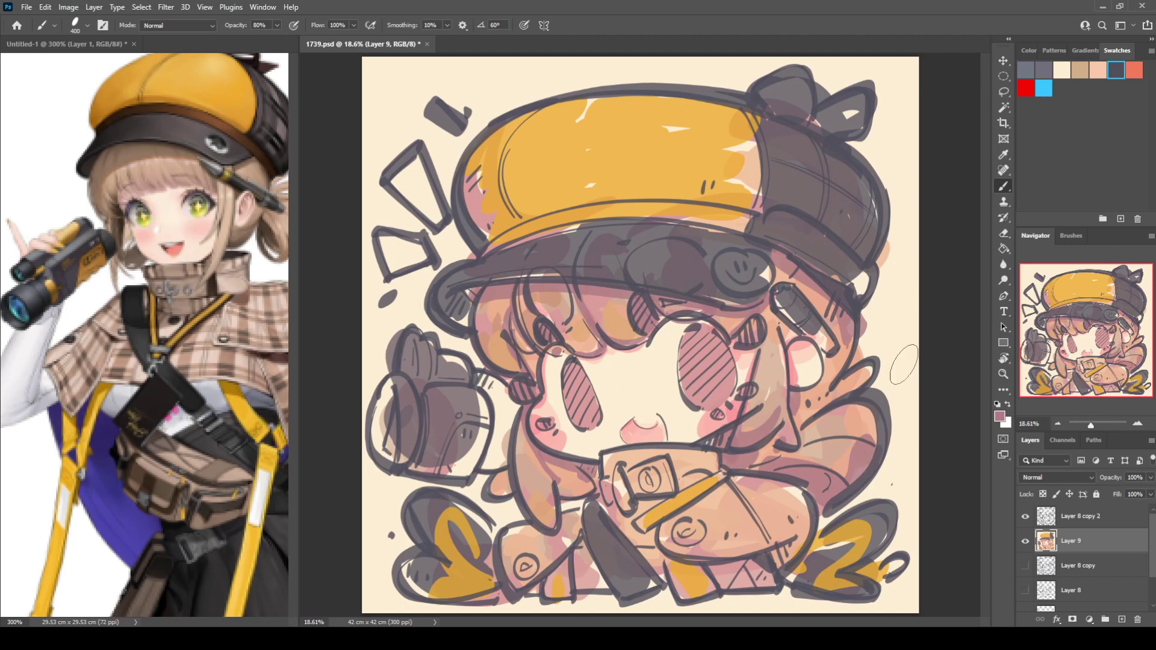
Paint mauve shadows on the small tuft below the side lock and the area beside the raised hand
{"action": "mouse_move", "coordinate": [499, 495]}
{"action": "left_mouse_down"}
{"action": "mouse_move", "coordinate": [497, 434]}
{"action": "mouse_move", "coordinate": [485, 476]}
{"action": "mouse_move", "coordinate": [500, 439]}
{"action": "mouse_move", "coordinate": [528, 489]}
{"action": "left_mouse_up"}
{"action": "left_click", "coordinate": [519, 486], "text": "alt"}
{"action": "left_click", "coordinate": [474, 405], "text": "alt"}
{"action": "mouse_move", "coordinate": [492, 389]}
{"action": "left_mouse_down"}
{"action": "mouse_move", "coordinate": [503, 425]}
{"action": "mouse_move", "coordinate": [500, 390]}
{"action": "mouse_move", "coordinate": [532, 468]}
{"action": "mouse_move", "coordinate": [497, 402]}
{"action": "left_mouse_up"}
Sample a dark purple-brown and fill both eyes and the small oval shapes around the fringe
{"action": "left_click", "coordinate": [535, 474], "text": "alt"}
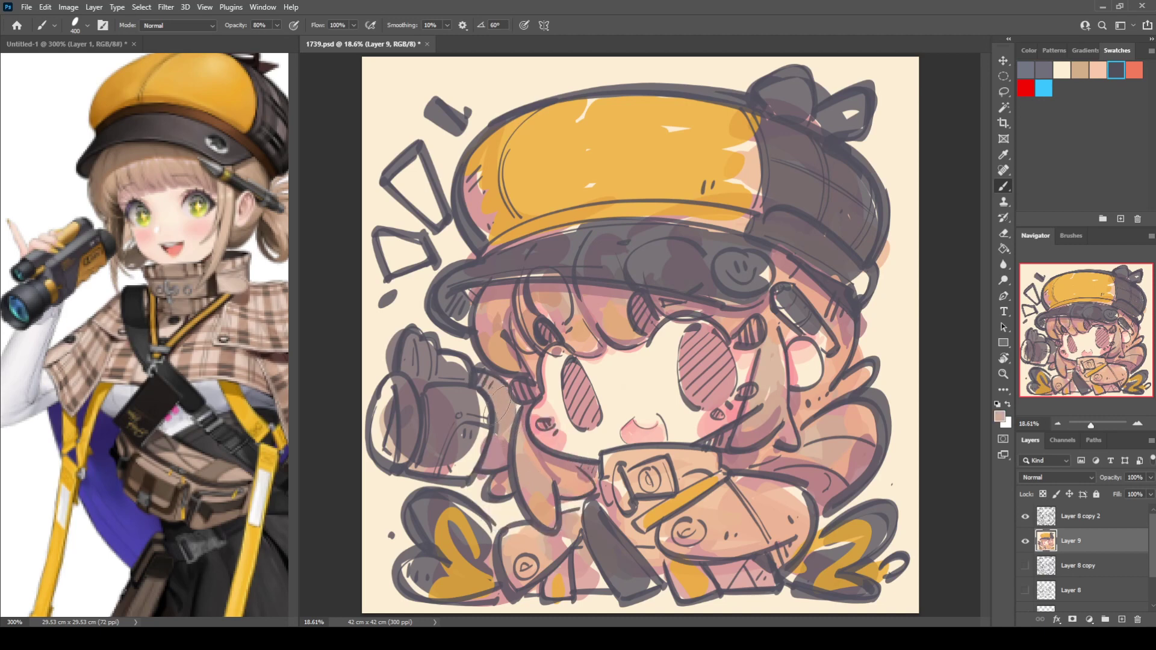
{"action": "left_click", "coordinate": [578, 477], "text": "alt"}
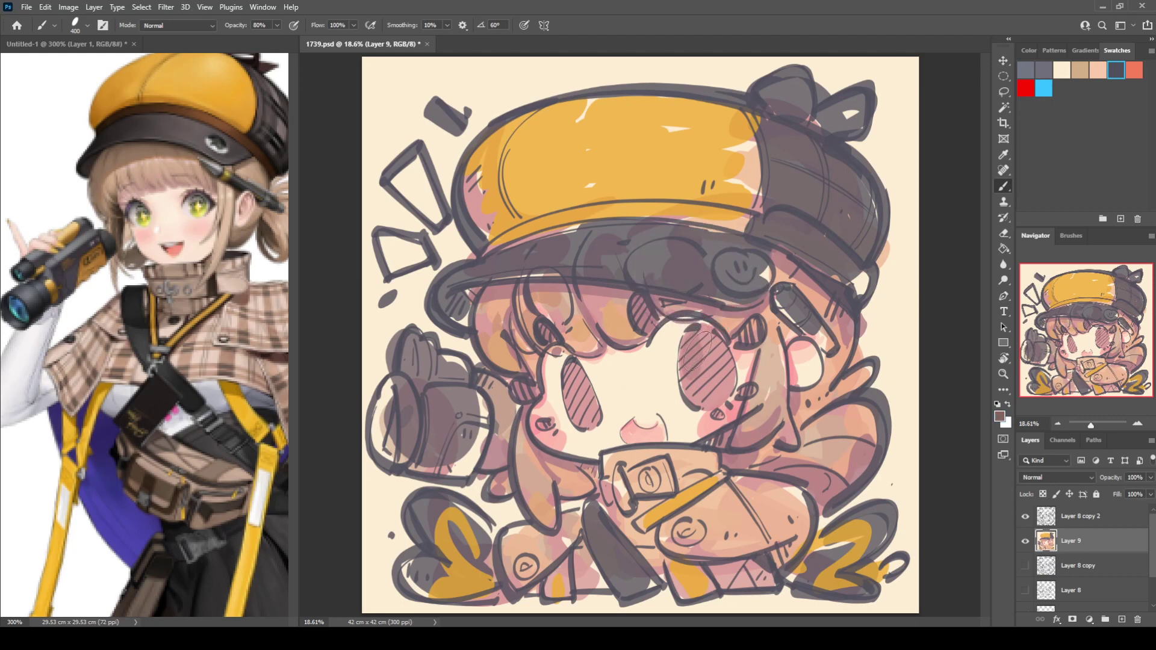
{"action": "mouse_move", "coordinate": [694, 349]}
{"action": "left_mouse_down"}
{"action": "mouse_move", "coordinate": [700, 349]}
{"action": "mouse_move", "coordinate": [717, 376]}
{"action": "mouse_move", "coordinate": [704, 346]}
{"action": "mouse_move", "coordinate": [725, 378]}
{"action": "left_mouse_up"}
{"action": "left_click_drag", "start_coordinate": [563, 370], "coordinate": [591, 415]}
{"action": "left_click_drag", "start_coordinate": [548, 328], "coordinate": [551, 340]}
{"action": "left_click_drag", "start_coordinate": [529, 389], "coordinate": [520, 389]}
{"action": "mouse_move", "coordinate": [647, 301]}
{"action": "left_mouse_down"}
{"action": "mouse_move", "coordinate": [636, 316]}
{"action": "mouse_move", "coordinate": [646, 323]}
{"action": "left_mouse_up"}
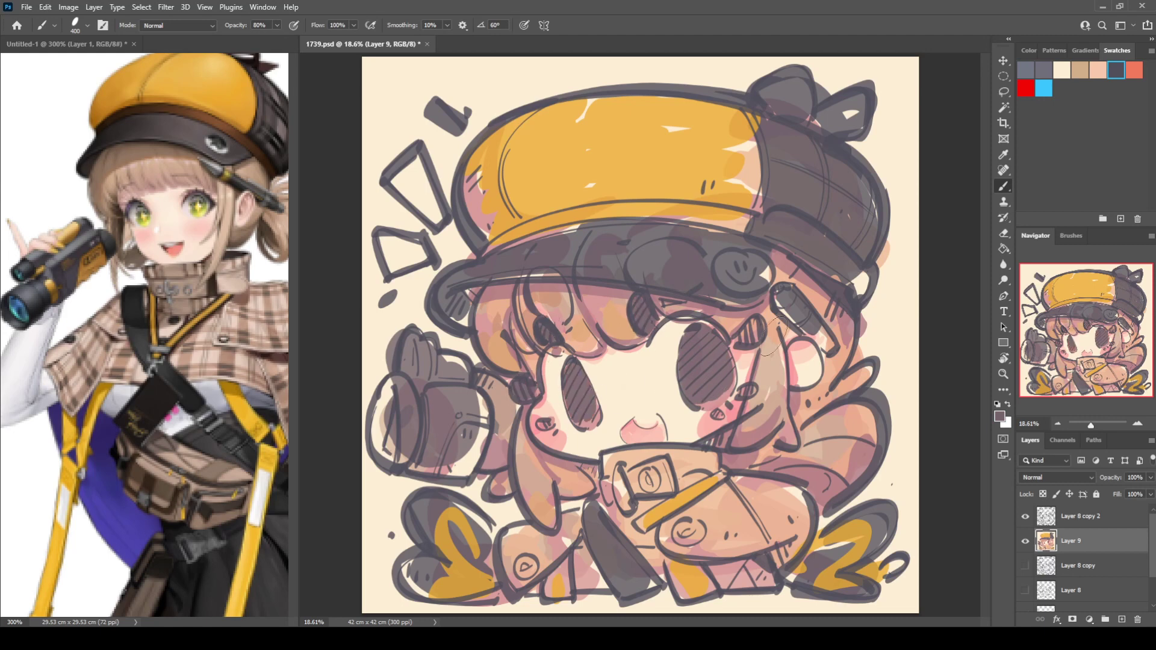
{"action": "mouse_move", "coordinate": [742, 337]}
{"action": "left_mouse_down"}
{"action": "mouse_move", "coordinate": [763, 325]}
{"action": "mouse_move", "coordinate": [752, 391]}
{"action": "mouse_move", "coordinate": [813, 326]}
{"action": "left_mouse_up"}
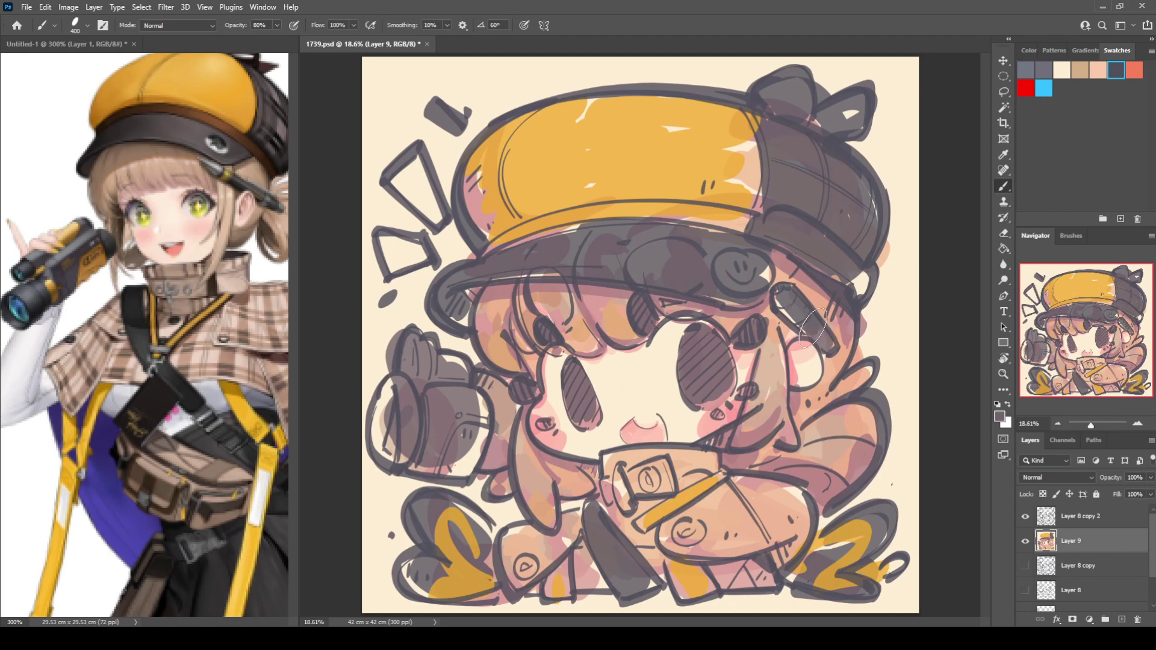
Sample mauve from the large curl and shade the outer hair, the small lower tuft, the side lock and the curl's strands
{"action": "left_click", "coordinate": [867, 450], "text": "alt"}
{"action": "key", "text": "i"}
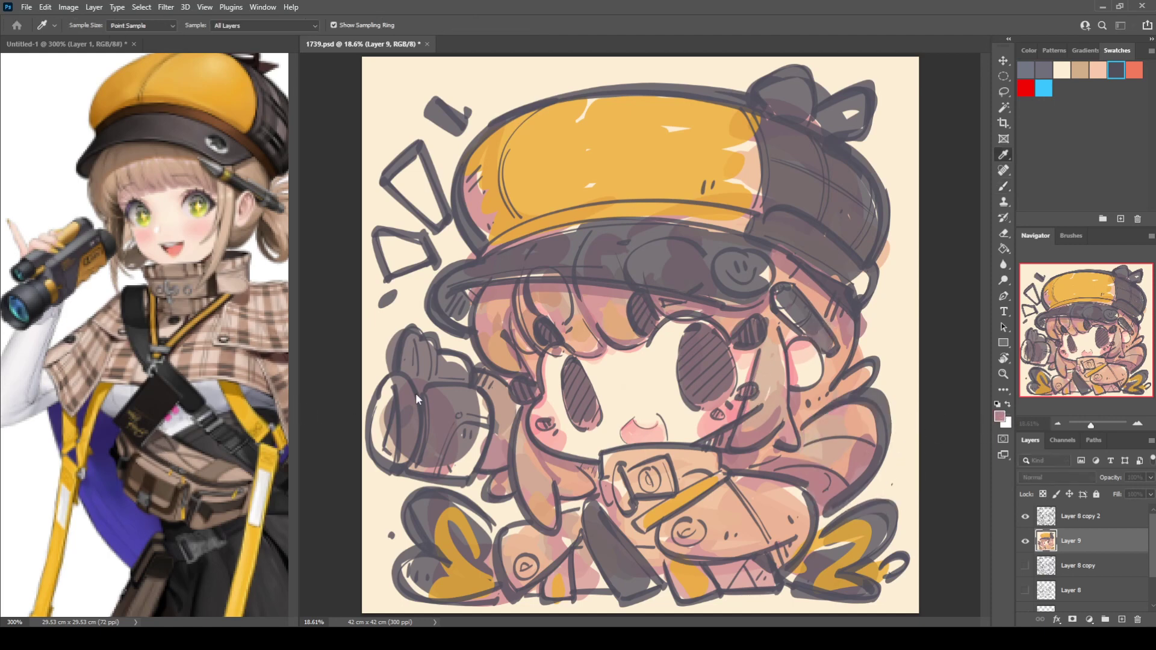
{"action": "key", "text": "b"}
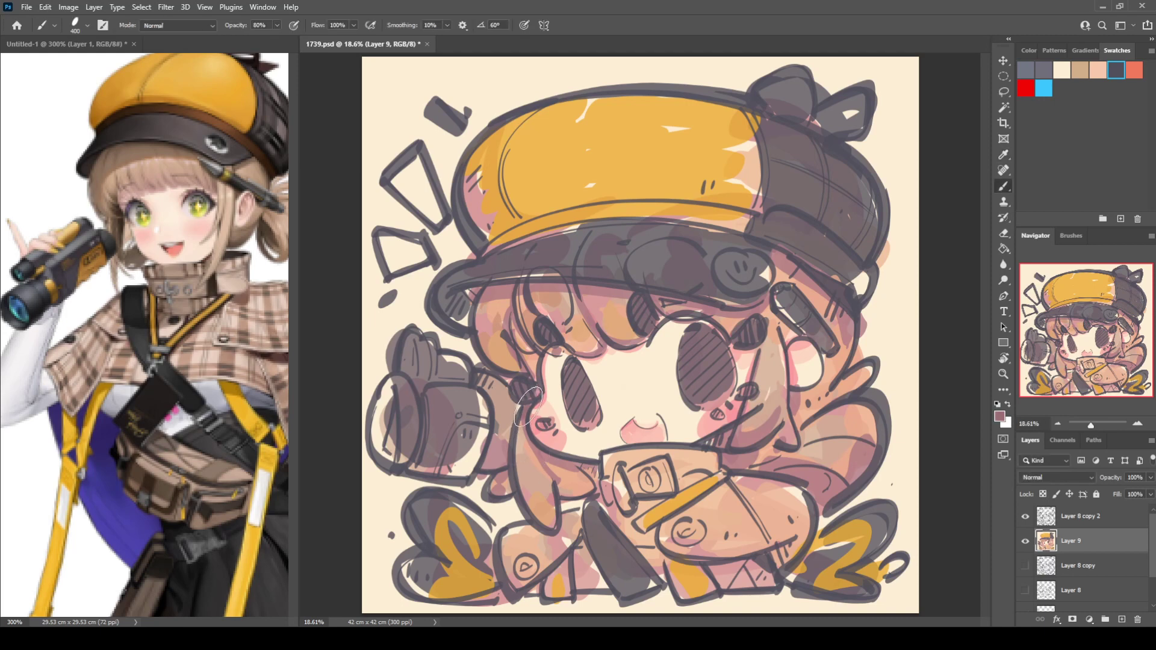
{"action": "left_click_drag", "start_coordinate": [528, 398], "coordinate": [521, 385]}
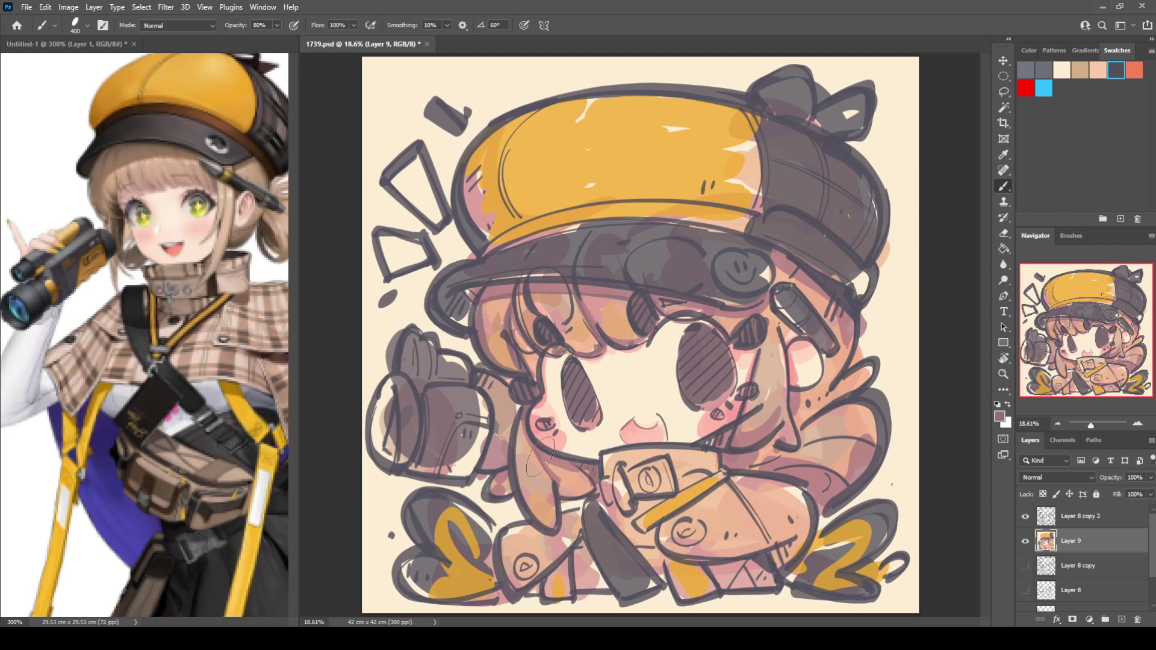
{"action": "mouse_move", "coordinate": [505, 455]}
{"action": "left_mouse_down"}
{"action": "mouse_move", "coordinate": [517, 408]}
{"action": "mouse_move", "coordinate": [503, 448]}
{"action": "left_mouse_up"}
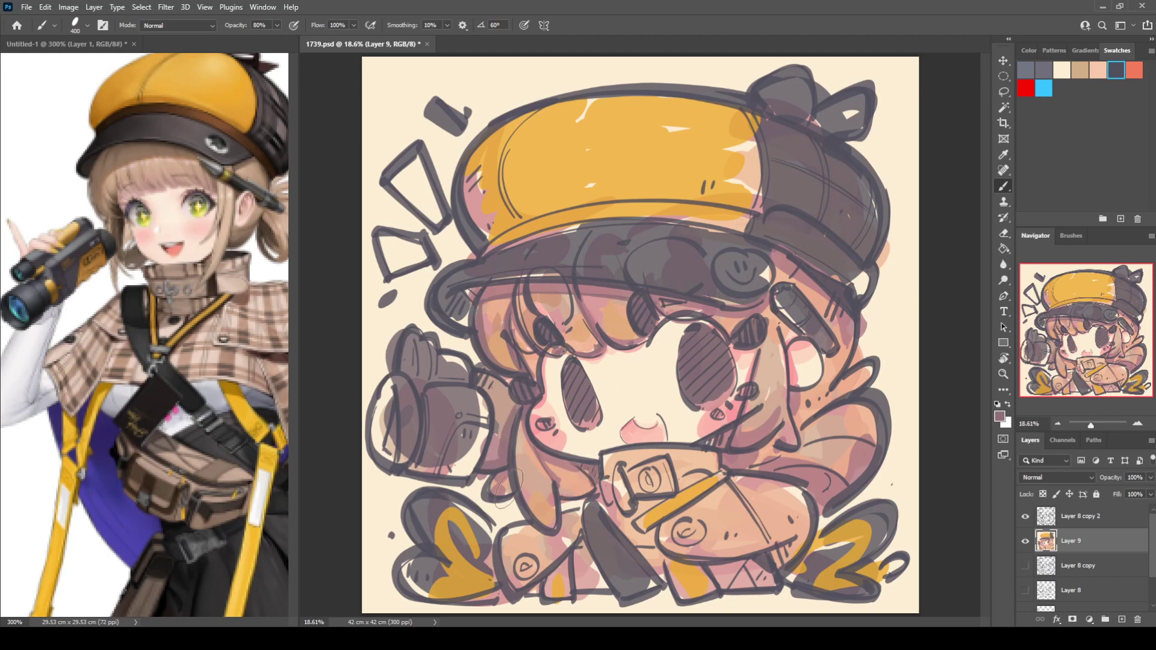
{"action": "mouse_move", "coordinate": [723, 452]}
{"action": "left_mouse_down"}
{"action": "mouse_move", "coordinate": [731, 430]}
{"action": "mouse_move", "coordinate": [744, 440]}
{"action": "mouse_move", "coordinate": [783, 401]}
{"action": "mouse_move", "coordinate": [777, 328]}
{"action": "mouse_move", "coordinate": [789, 414]}
{"action": "left_mouse_up"}
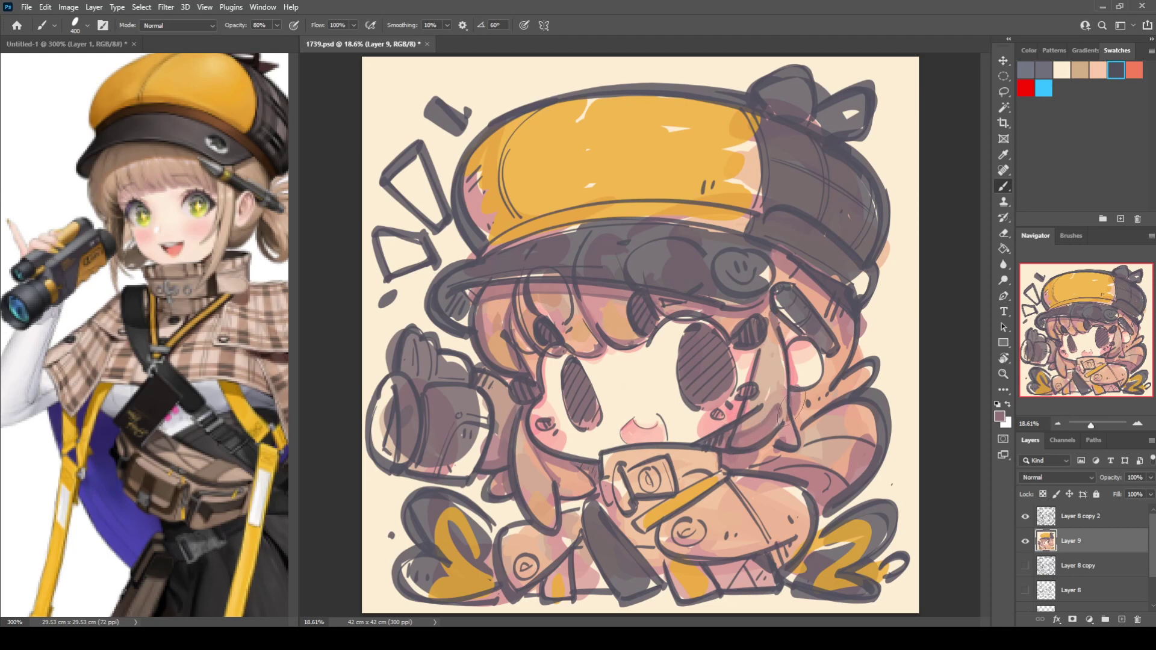
{"action": "mouse_move", "coordinate": [764, 475]}
{"action": "left_mouse_down"}
{"action": "mouse_move", "coordinate": [850, 476]}
{"action": "mouse_move", "coordinate": [884, 444]}
{"action": "left_mouse_up"}
{"action": "mouse_move", "coordinate": [804, 430]}
{"action": "left_mouse_down"}
{"action": "mouse_move", "coordinate": [855, 390]}
{"action": "mouse_move", "coordinate": [820, 416]}
{"action": "left_mouse_up"}
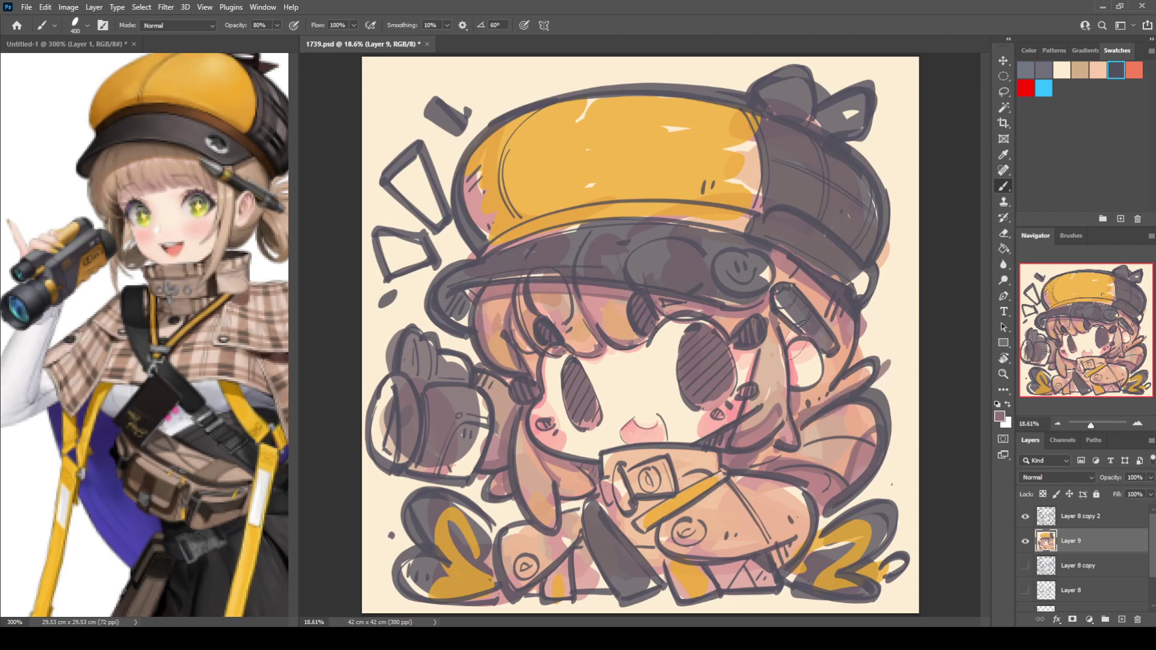
Sample purple-grey tones from the brim and paint the hat band's end, the hair clip and the brim edge beside it
{"action": "left_click", "coordinate": [603, 252], "text": "alt"}
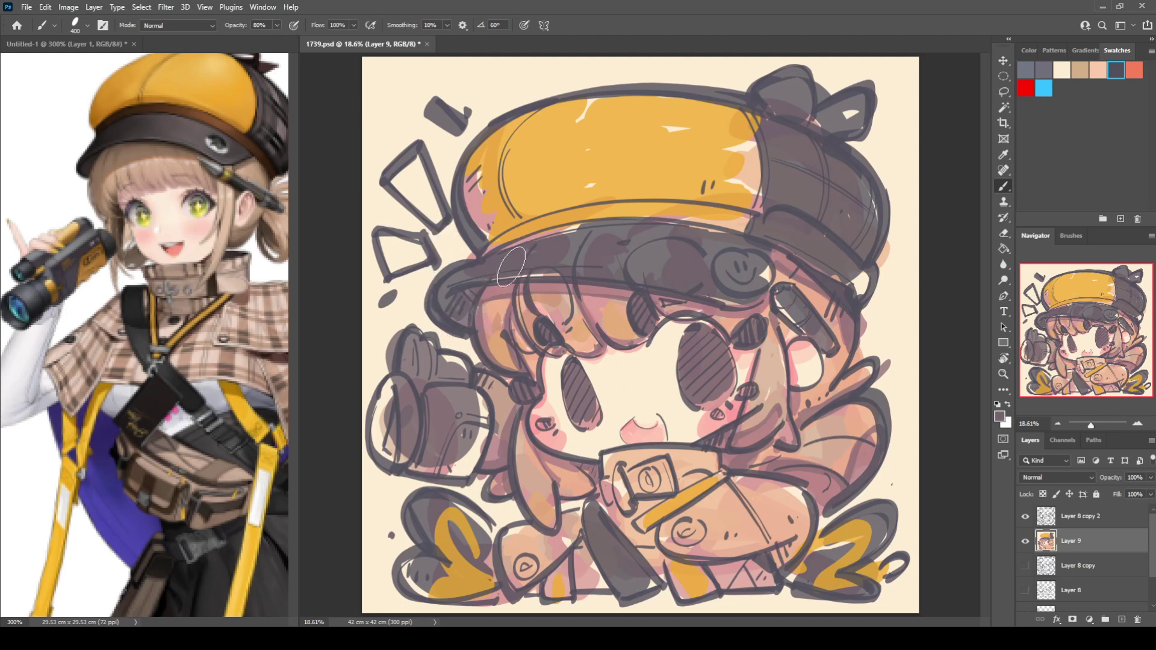
{"action": "left_click", "coordinate": [618, 256], "text": "alt"}
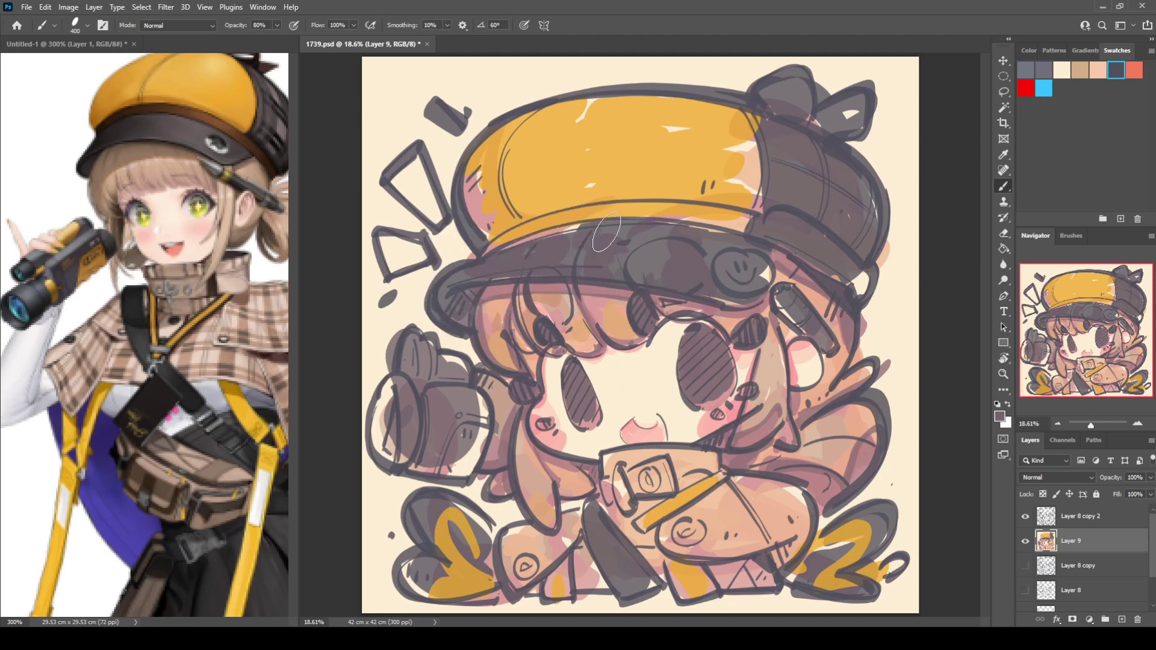
{"action": "left_click_drag", "start_coordinate": [826, 258], "coordinate": [870, 298]}
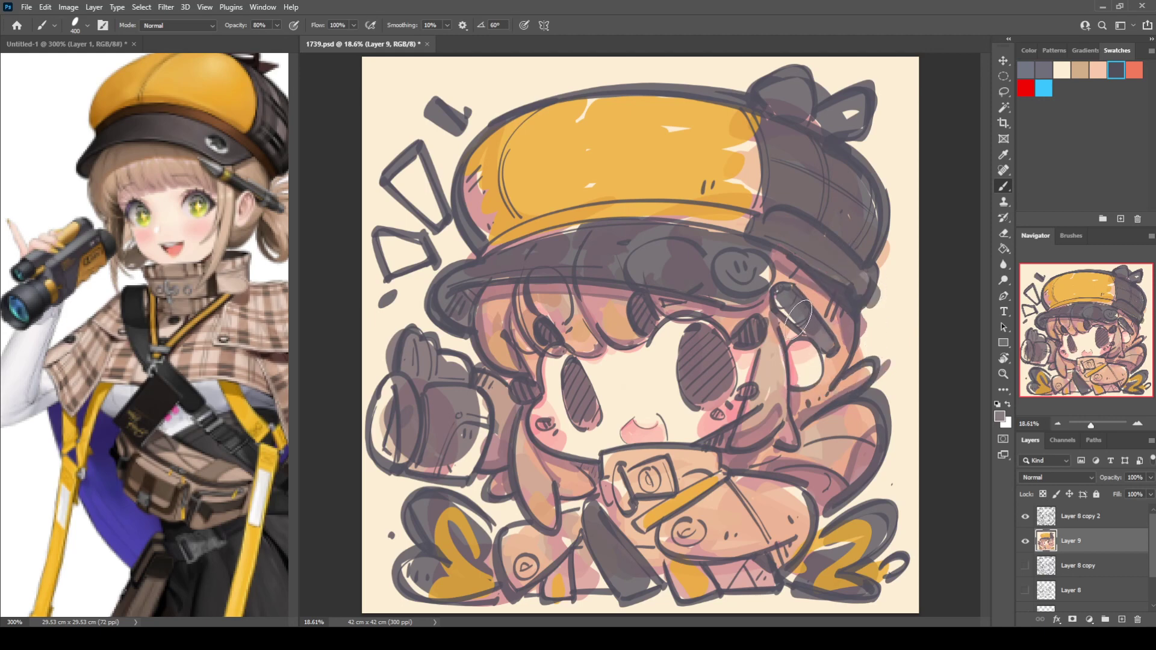
{"action": "left_click_drag", "start_coordinate": [781, 300], "coordinate": [802, 320]}
{"action": "left_click", "coordinate": [815, 333], "text": "alt"}
{"action": "mouse_move", "coordinate": [715, 293]}
{"action": "left_mouse_down"}
{"action": "mouse_move", "coordinate": [766, 263]}
{"action": "mouse_move", "coordinate": [789, 278]}
{"action": "left_mouse_up"}
Sample dark purple from the brim and deepen the shadows across the brim and the dark back panels of the hat
{"action": "left_click", "coordinate": [592, 252], "text": "alt"}
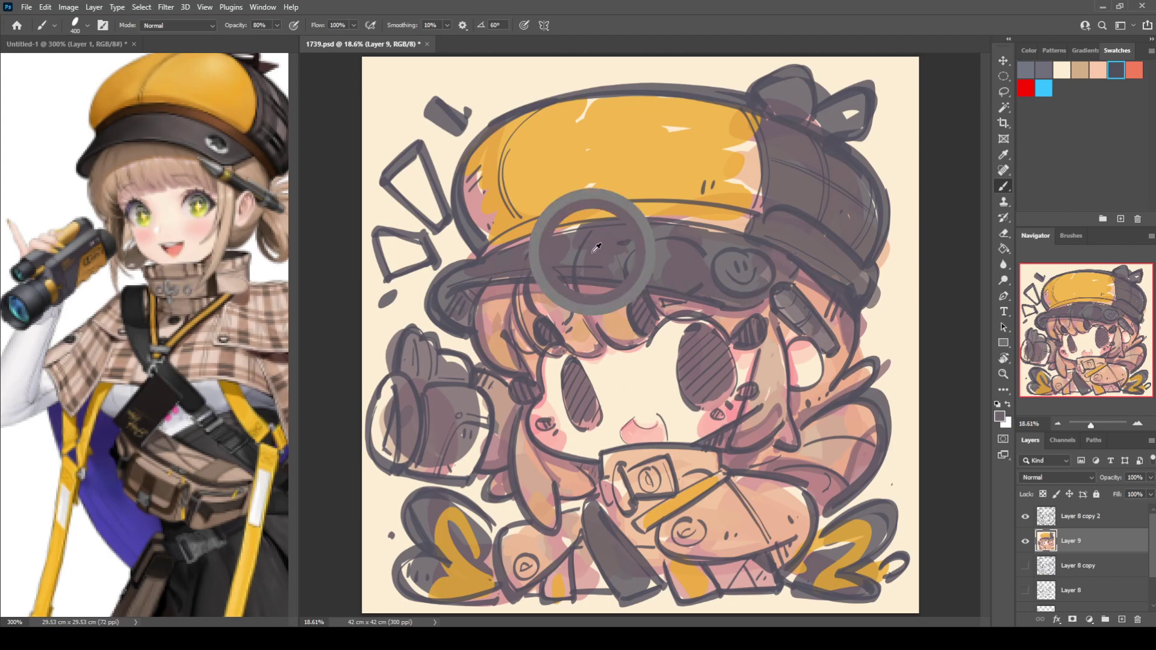
{"action": "mouse_move", "coordinate": [554, 253]}
{"action": "left_mouse_down"}
{"action": "mouse_move", "coordinate": [463, 273]}
{"action": "mouse_move", "coordinate": [642, 226]}
{"action": "left_mouse_up"}
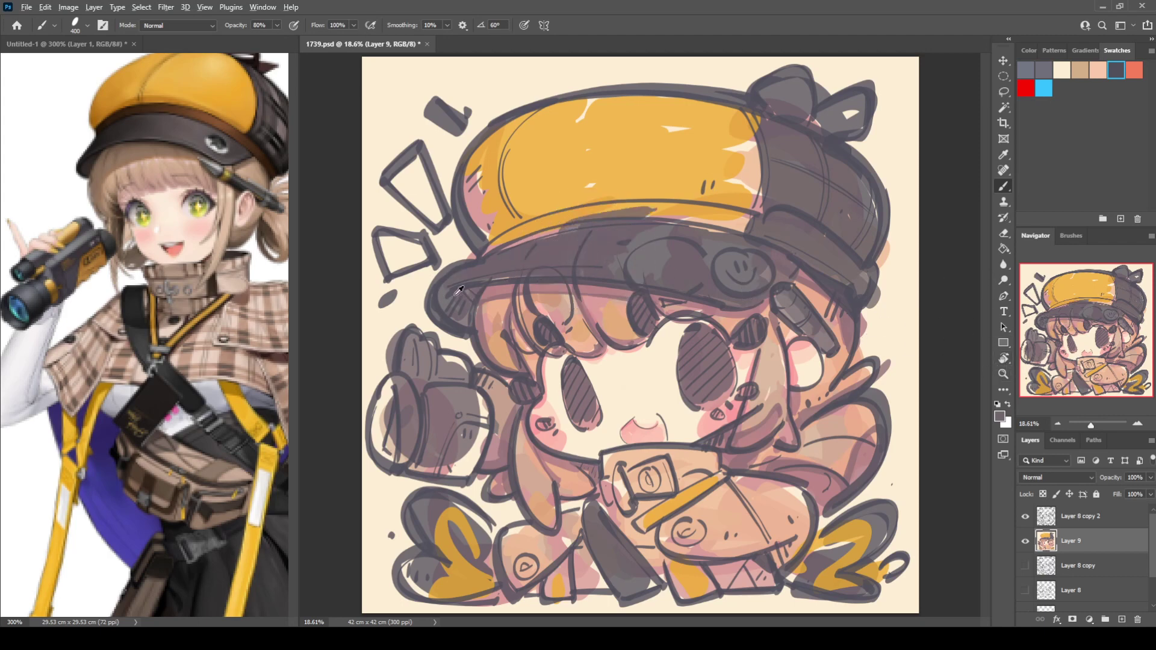
{"action": "mouse_move", "coordinate": [459, 291]}
{"action": "left_mouse_down"}
{"action": "mouse_move", "coordinate": [557, 240]}
{"action": "mouse_move", "coordinate": [641, 223]}
{"action": "mouse_move", "coordinate": [653, 237]}
{"action": "mouse_move", "coordinate": [629, 267]}
{"action": "left_mouse_up"}
{"action": "mouse_move", "coordinate": [767, 208]}
{"action": "left_mouse_down"}
{"action": "mouse_move", "coordinate": [749, 109]}
{"action": "mouse_move", "coordinate": [745, 229]}
{"action": "mouse_move", "coordinate": [805, 232]}
{"action": "left_mouse_up"}
{"action": "mouse_move", "coordinate": [860, 183]}
{"action": "left_mouse_down"}
{"action": "mouse_move", "coordinate": [838, 205]}
{"action": "mouse_move", "coordinate": [863, 203]}
{"action": "mouse_move", "coordinate": [839, 212]}
{"action": "mouse_move", "coordinate": [858, 180]}
{"action": "mouse_move", "coordinate": [870, 256]}
{"action": "left_mouse_up"}
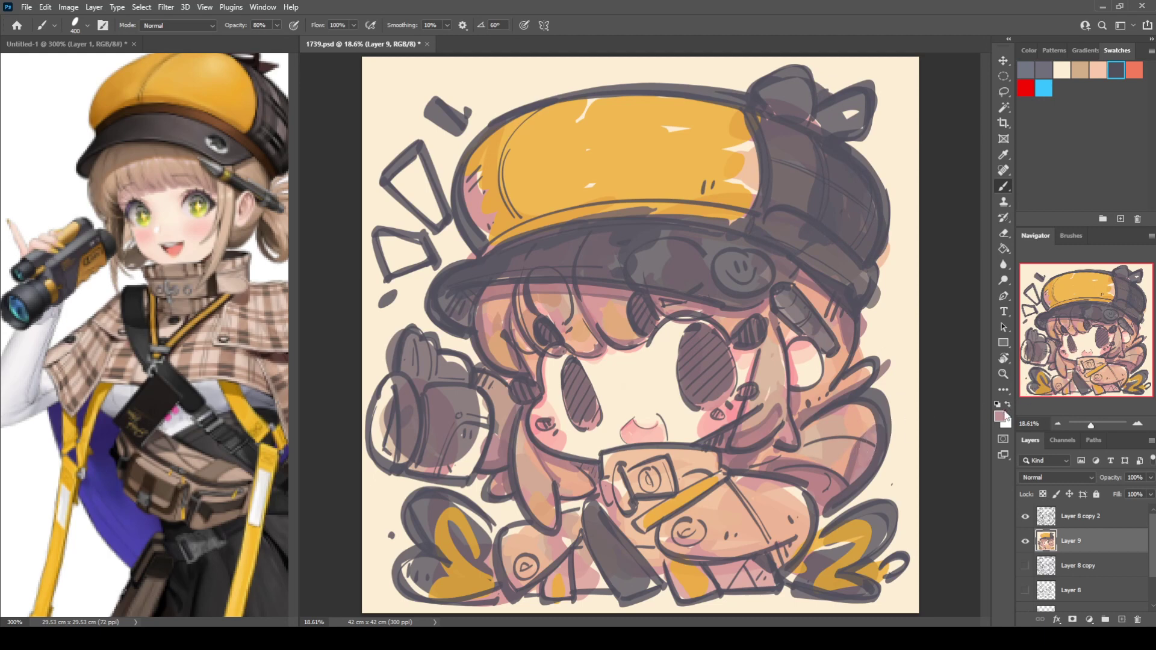
Sample yellow and brighten the hat's crown, covering the pale gaps near its upper edge
{"action": "key", "text": "i"}
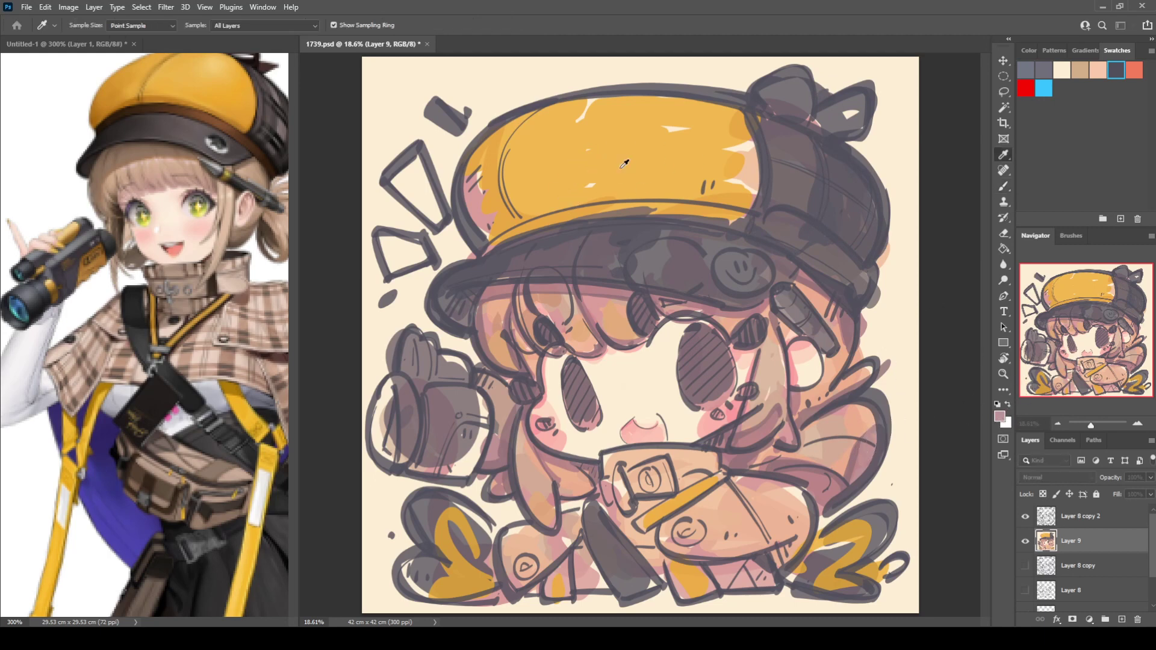
{"action": "left_click", "coordinate": [397, 386]}
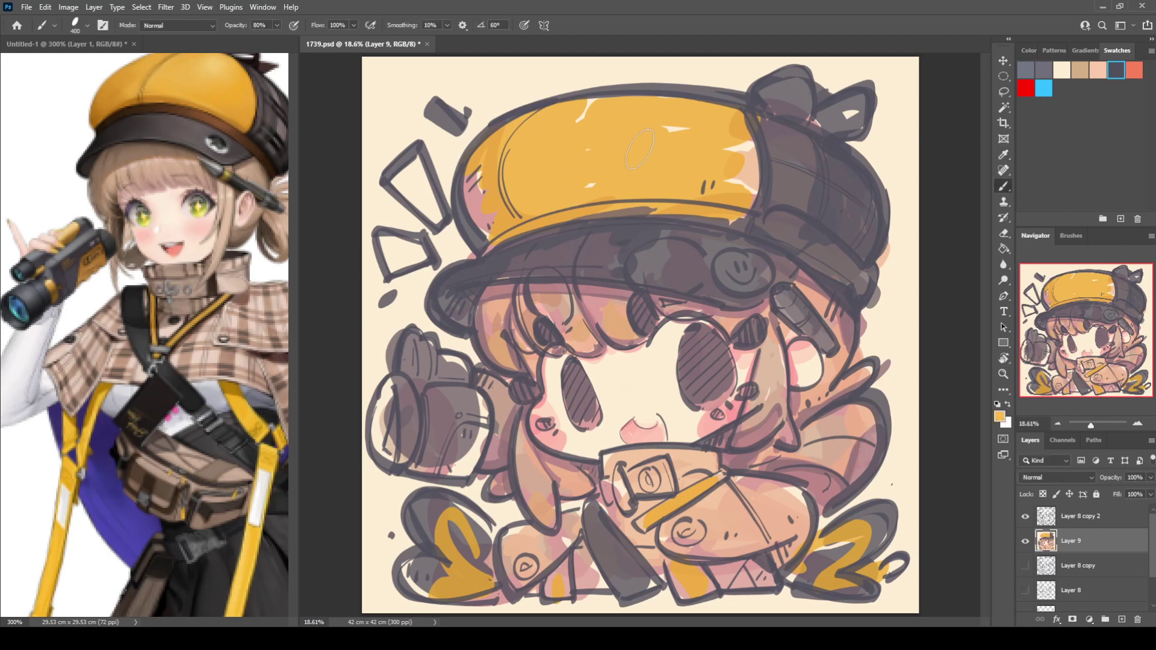
{"action": "mouse_move", "coordinate": [620, 127]}
{"action": "left_mouse_down"}
{"action": "mouse_move", "coordinate": [675, 127]}
{"action": "mouse_move", "coordinate": [572, 111]}
{"action": "mouse_move", "coordinate": [566, 190]}
{"action": "mouse_move", "coordinate": [536, 207]}
{"action": "mouse_move", "coordinate": [719, 193]}
{"action": "mouse_move", "coordinate": [707, 150]}
{"action": "mouse_move", "coordinate": [546, 126]}
{"action": "mouse_move", "coordinate": [645, 117]}
{"action": "mouse_move", "coordinate": [568, 143]}
{"action": "left_mouse_up"}
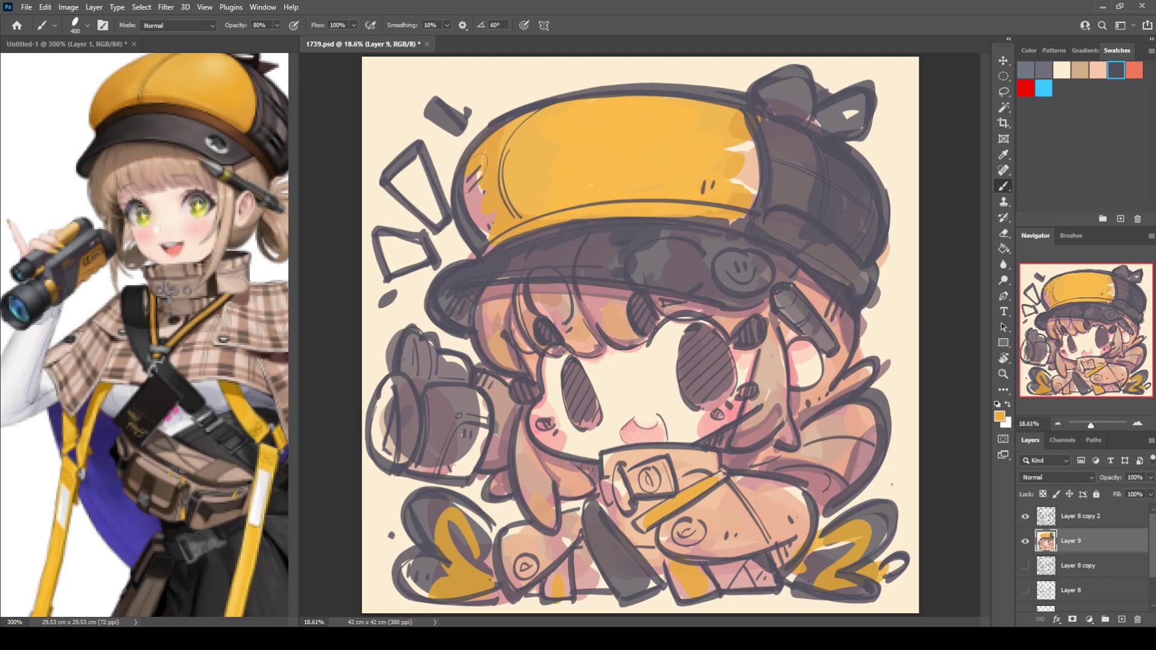
Shade the crown's outer side and lower edge with orange, and add orange accents to the brim, rear band and bow
{"action": "key", "text": "i"}
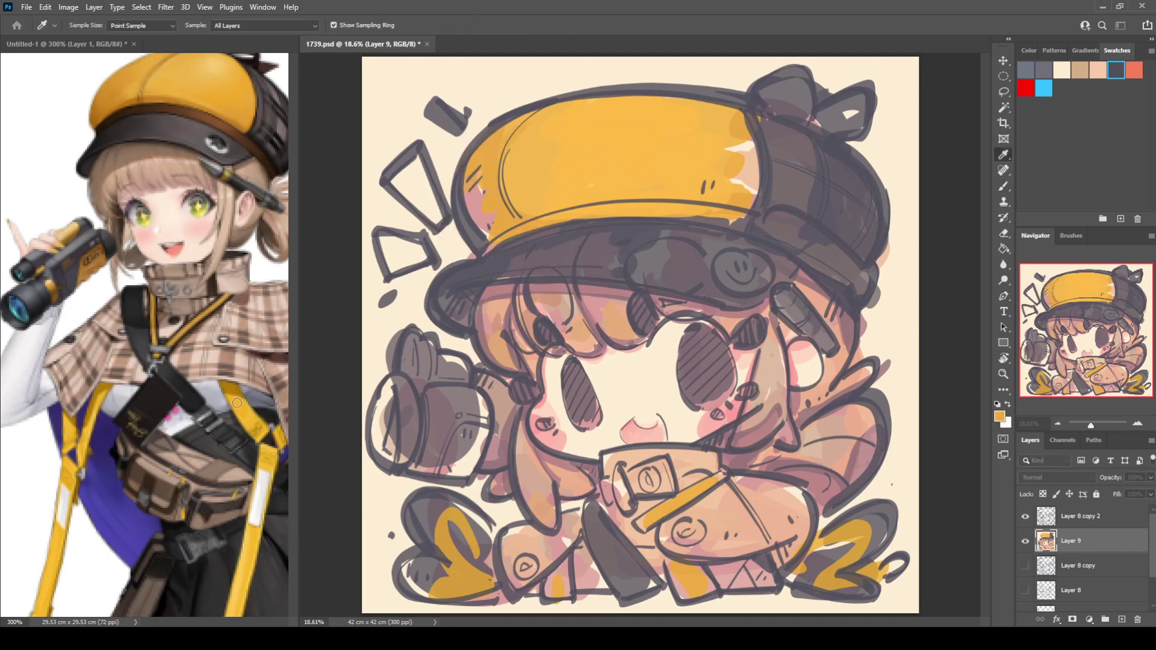
{"action": "key", "text": "b"}
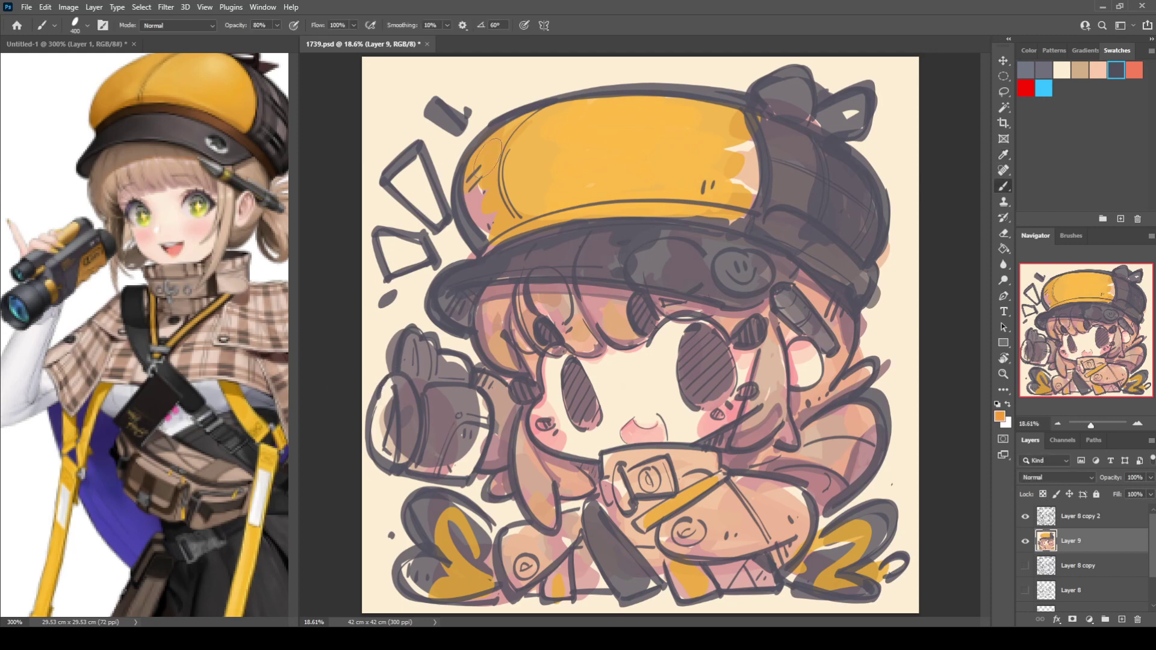
{"action": "mouse_move", "coordinate": [489, 154]}
{"action": "left_mouse_down"}
{"action": "mouse_move", "coordinate": [514, 125]}
{"action": "mouse_move", "coordinate": [476, 173]}
{"action": "mouse_move", "coordinate": [467, 217]}
{"action": "mouse_move", "coordinate": [490, 224]}
{"action": "mouse_move", "coordinate": [483, 242]}
{"action": "mouse_move", "coordinate": [641, 201]}
{"action": "mouse_move", "coordinate": [747, 221]}
{"action": "left_mouse_up"}
{"action": "mouse_move", "coordinate": [847, 259]}
{"action": "left_mouse_down"}
{"action": "mouse_move", "coordinate": [863, 175]}
{"action": "mouse_move", "coordinate": [869, 294]}
{"action": "mouse_move", "coordinate": [848, 299]}
{"action": "left_mouse_up"}
{"action": "left_click_drag", "start_coordinate": [463, 301], "coordinate": [424, 293]}
{"action": "left_click_drag", "start_coordinate": [511, 283], "coordinate": [728, 290]}
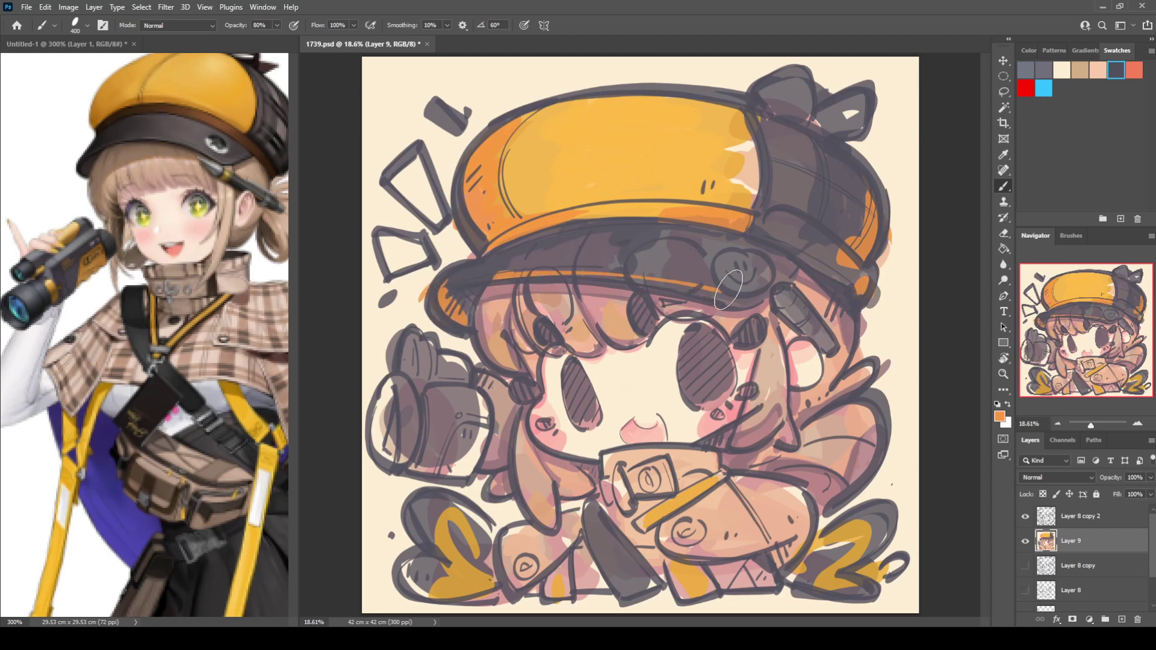
{"action": "left_click_drag", "start_coordinate": [849, 130], "coordinate": [868, 91]}
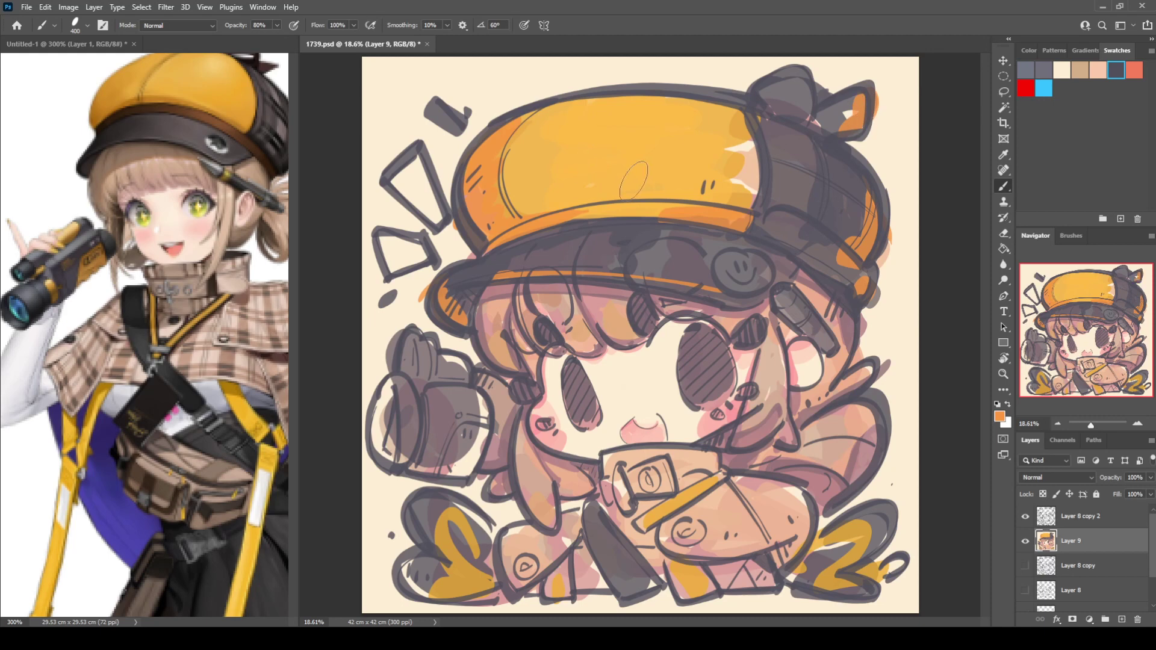
Blend orange and yellow across the crown and its pale seam area, and add orange accents to the back panels and bow
{"action": "mouse_move", "coordinate": [517, 129]}
{"action": "left_mouse_down"}
{"action": "mouse_move", "coordinate": [518, 205]}
{"action": "mouse_move", "coordinate": [547, 192]}
{"action": "mouse_move", "coordinate": [535, 158]}
{"action": "mouse_move", "coordinate": [587, 113]}
{"action": "left_mouse_up"}
{"action": "left_click", "coordinate": [533, 201], "text": "alt"}
{"action": "left_click", "coordinate": [544, 134], "text": "alt"}
{"action": "left_click", "coordinate": [717, 174], "text": "alt"}
{"action": "mouse_move", "coordinate": [731, 174]}
{"action": "left_mouse_down"}
{"action": "mouse_move", "coordinate": [743, 140]}
{"action": "mouse_move", "coordinate": [819, 205]}
{"action": "left_mouse_up"}
{"action": "left_click", "coordinate": [851, 248], "text": "alt"}
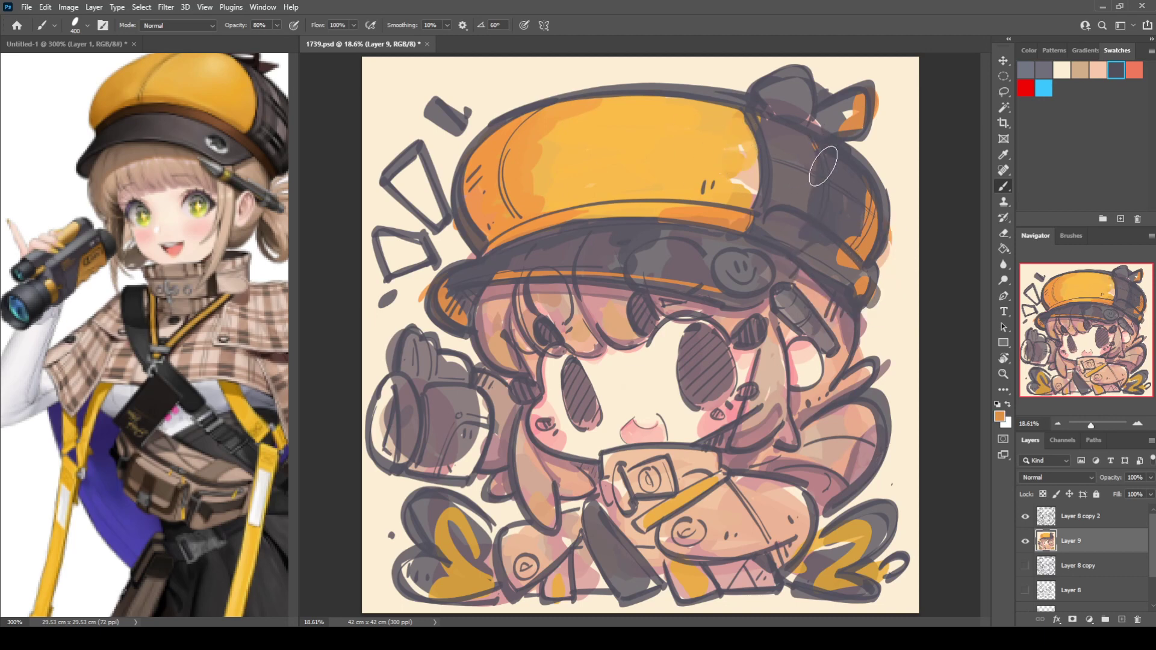
{"action": "left_click_drag", "start_coordinate": [822, 148], "coordinate": [828, 220]}
{"action": "left_click_drag", "start_coordinate": [801, 108], "coordinate": [807, 124]}
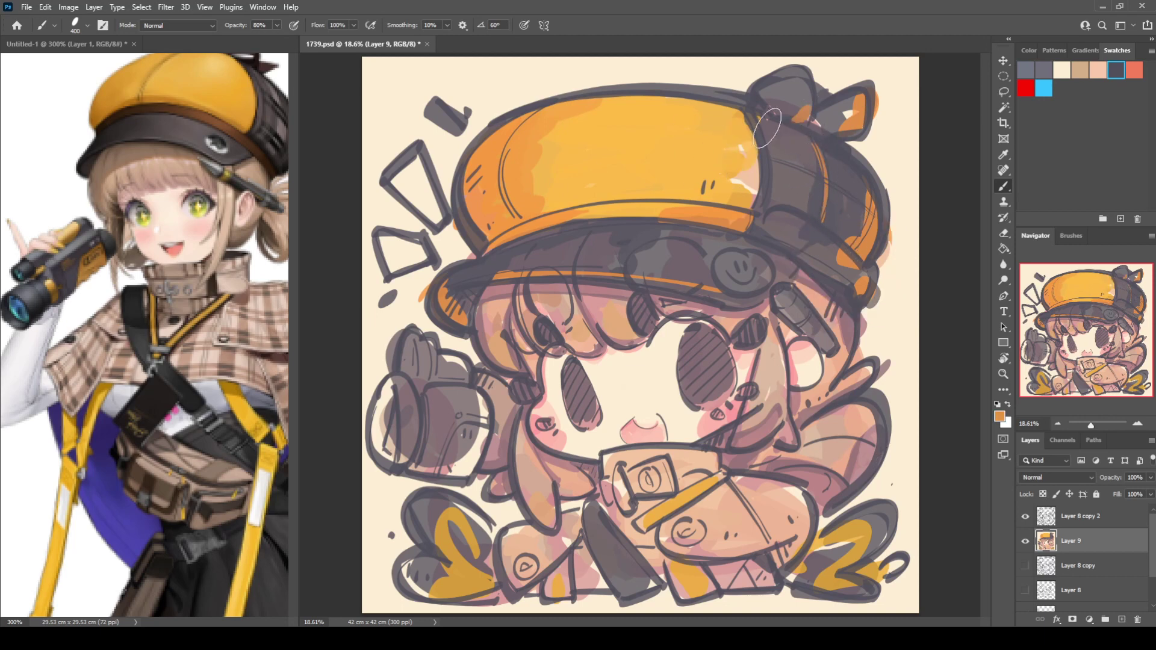
Shade the collar and both sides of the cape with coral pink, and fill the shirt between the straps with light grey
{"action": "left_click", "coordinate": [761, 477], "text": "alt"}
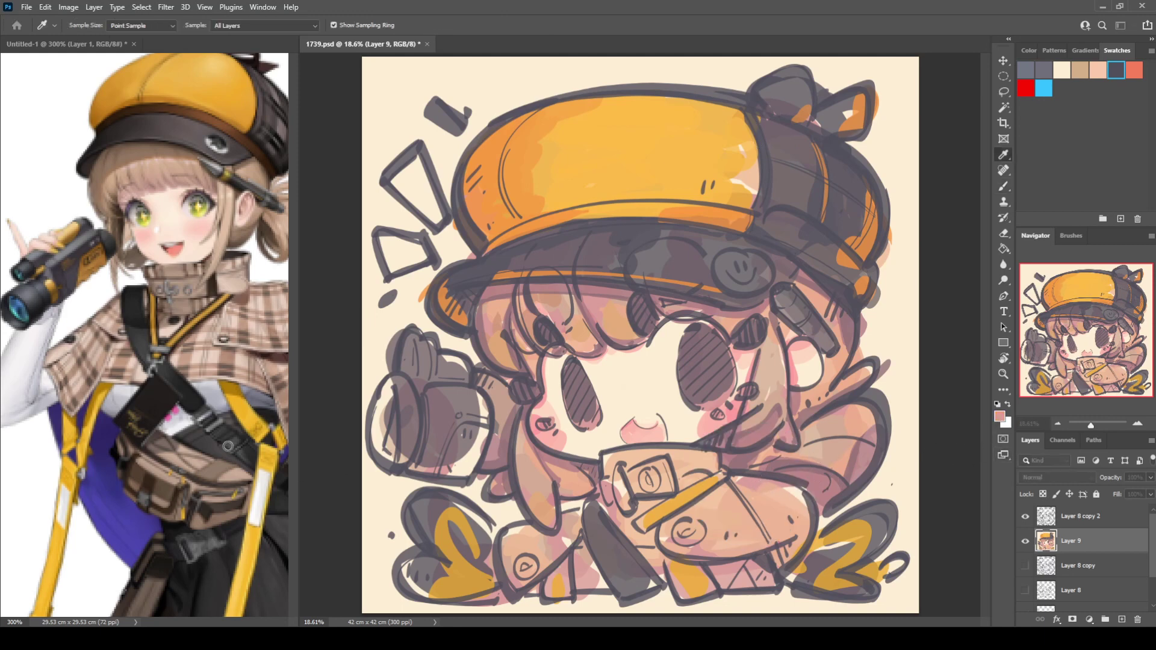
{"action": "left_click", "coordinate": [426, 386]}
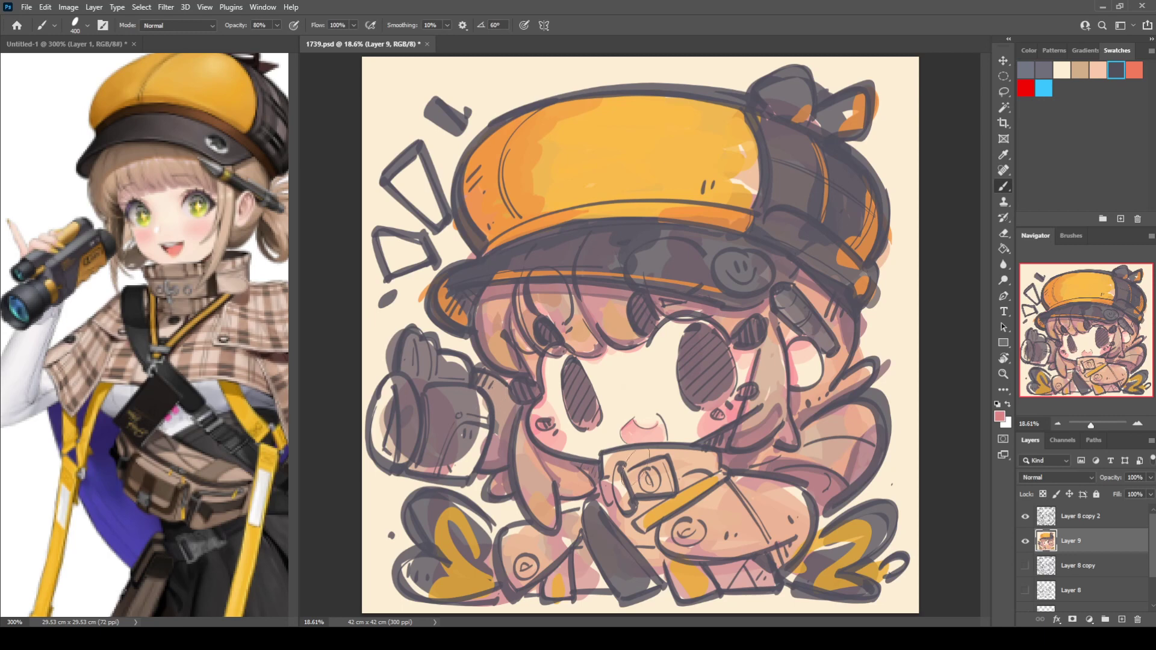
{"action": "mouse_move", "coordinate": [637, 470]}
{"action": "left_mouse_down"}
{"action": "mouse_move", "coordinate": [611, 462]}
{"action": "mouse_move", "coordinate": [618, 480]}
{"action": "left_mouse_up"}
{"action": "left_click_drag", "start_coordinate": [522, 535], "coordinate": [525, 532]}
{"action": "left_click_drag", "start_coordinate": [567, 517], "coordinate": [579, 516]}
{"action": "mouse_move", "coordinate": [591, 507]}
{"action": "left_mouse_down"}
{"action": "mouse_move", "coordinate": [606, 495]}
{"action": "mouse_move", "coordinate": [624, 510]}
{"action": "left_mouse_up"}
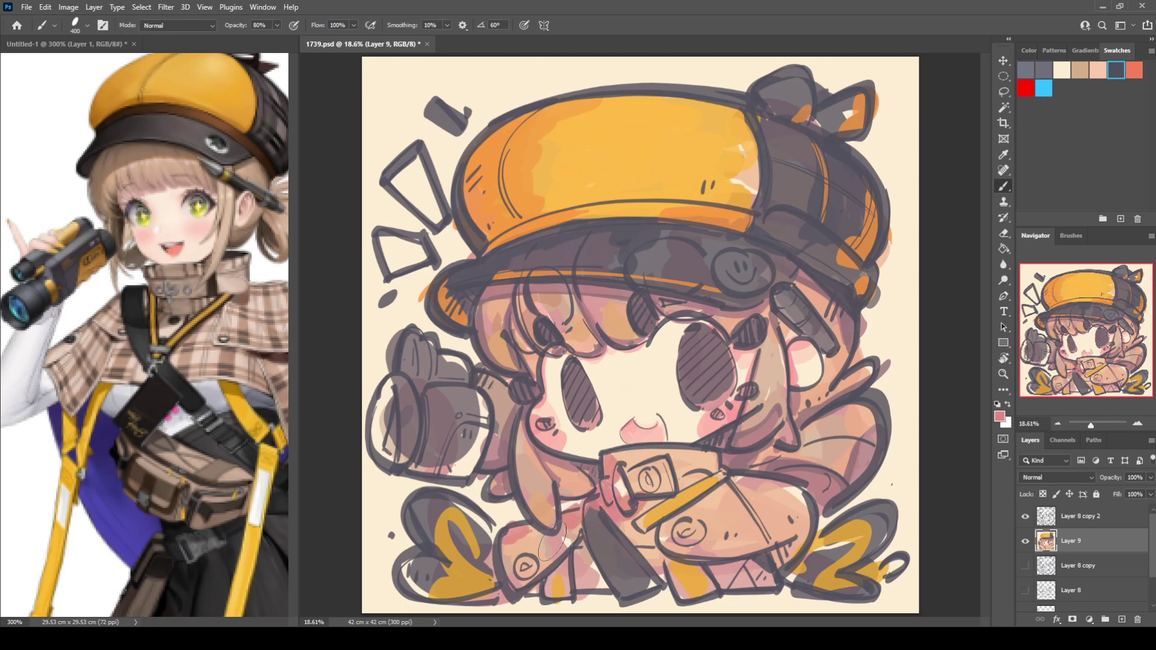
{"action": "mouse_move", "coordinate": [553, 542]}
{"action": "left_mouse_down"}
{"action": "mouse_move", "coordinate": [514, 565]}
{"action": "mouse_move", "coordinate": [533, 587]}
{"action": "left_mouse_up"}
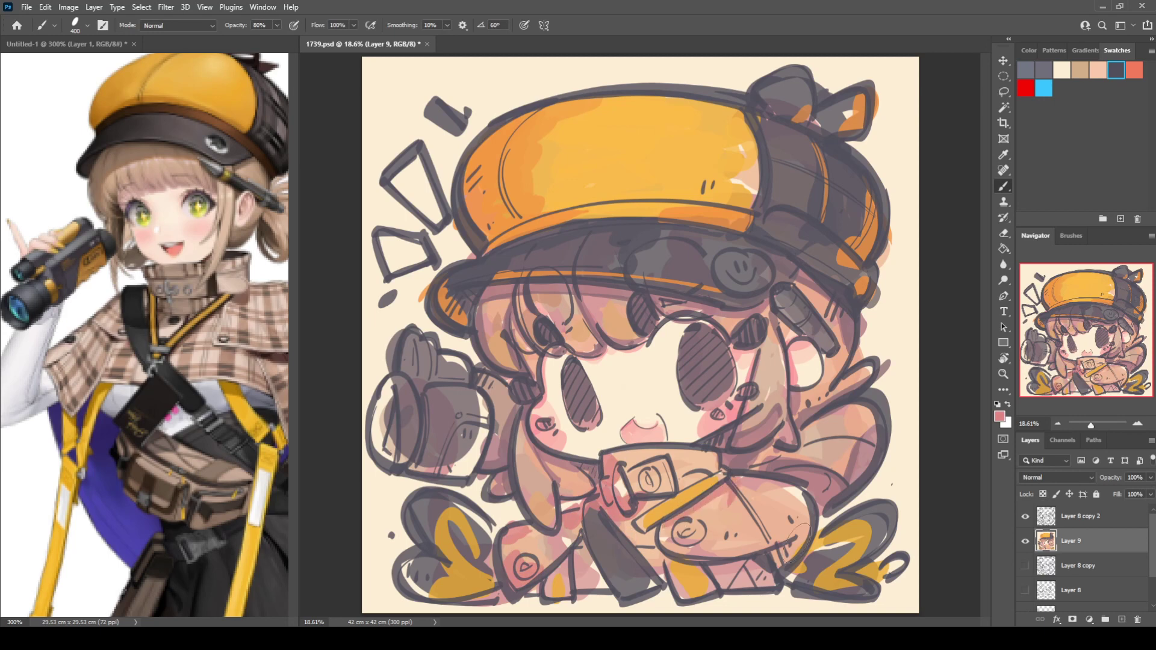
{"action": "mouse_move", "coordinate": [798, 535]}
{"action": "left_mouse_down"}
{"action": "mouse_move", "coordinate": [762, 515]}
{"action": "mouse_move", "coordinate": [778, 541]}
{"action": "left_mouse_up"}
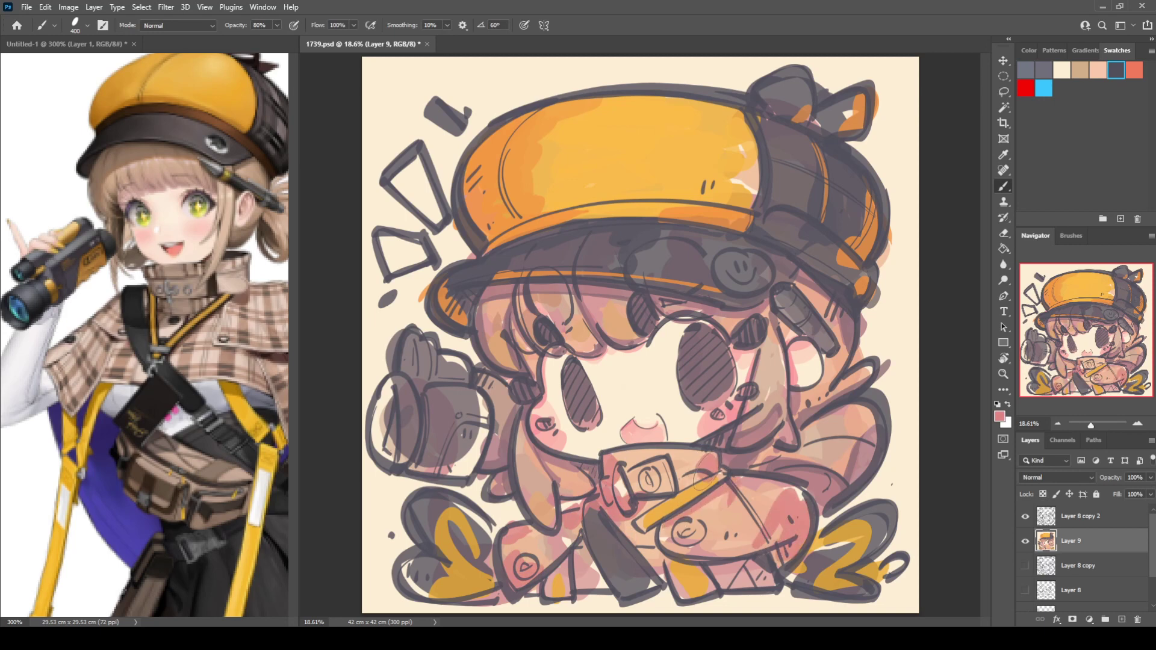
{"action": "mouse_move", "coordinate": [657, 549]}
{"action": "left_mouse_down"}
{"action": "mouse_move", "coordinate": [753, 560]}
{"action": "mouse_move", "coordinate": [767, 579]}
{"action": "left_mouse_up"}
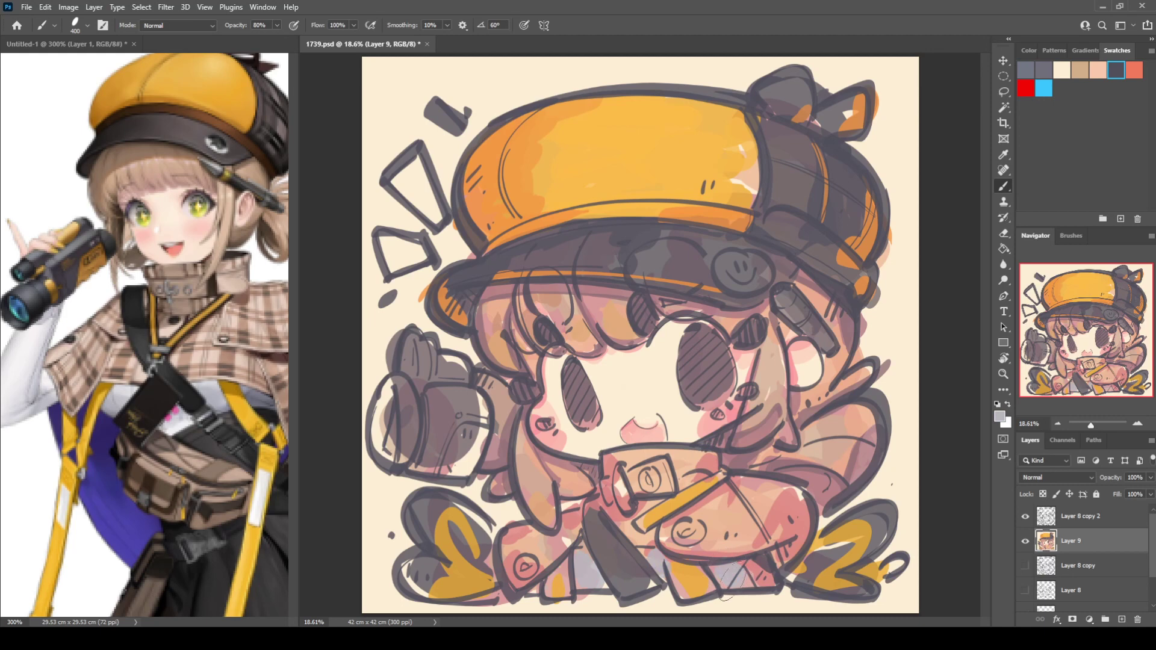
{"action": "left_click", "coordinate": [137, 517], "text": "alt"}
{"action": "mouse_move", "coordinate": [481, 587]}
{"action": "left_mouse_down"}
{"action": "mouse_move", "coordinate": [470, 550]}
{"action": "mouse_move", "coordinate": [476, 519]}
{"action": "left_mouse_up"}
{"action": "key", "text": "alt"}
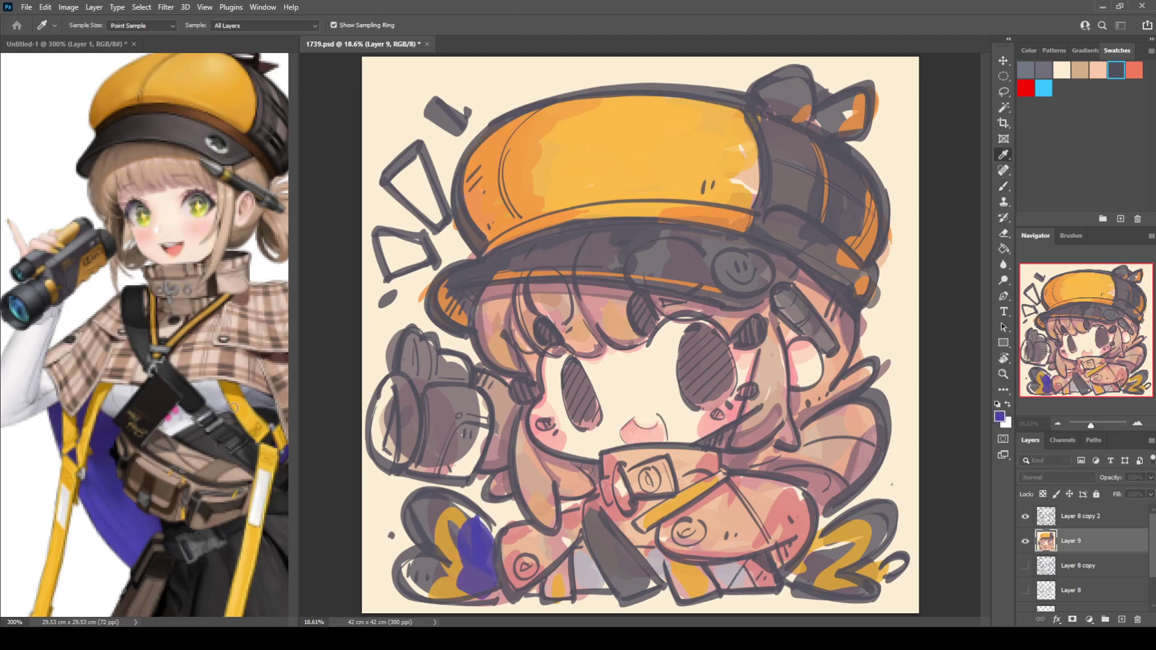
{"action": "key", "text": "ctrl+z"}
{"action": "key", "text": "ctrl+z"}
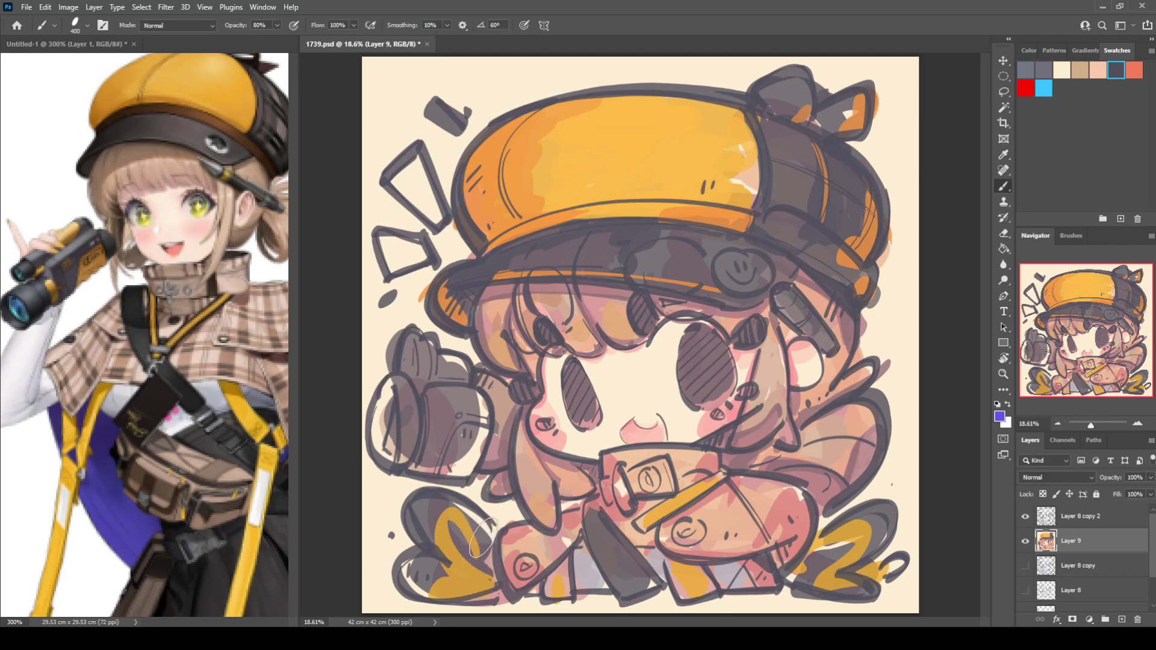
Paint bright violet over the lower parts of both ribbon-like shapes beside the body and the small patch under the cape
{"action": "mouse_move", "coordinate": [479, 533]}
{"action": "left_mouse_down"}
{"action": "mouse_move", "coordinate": [485, 569]}
{"action": "mouse_move", "coordinate": [453, 589]}
{"action": "mouse_move", "coordinate": [476, 587]}
{"action": "left_mouse_up"}
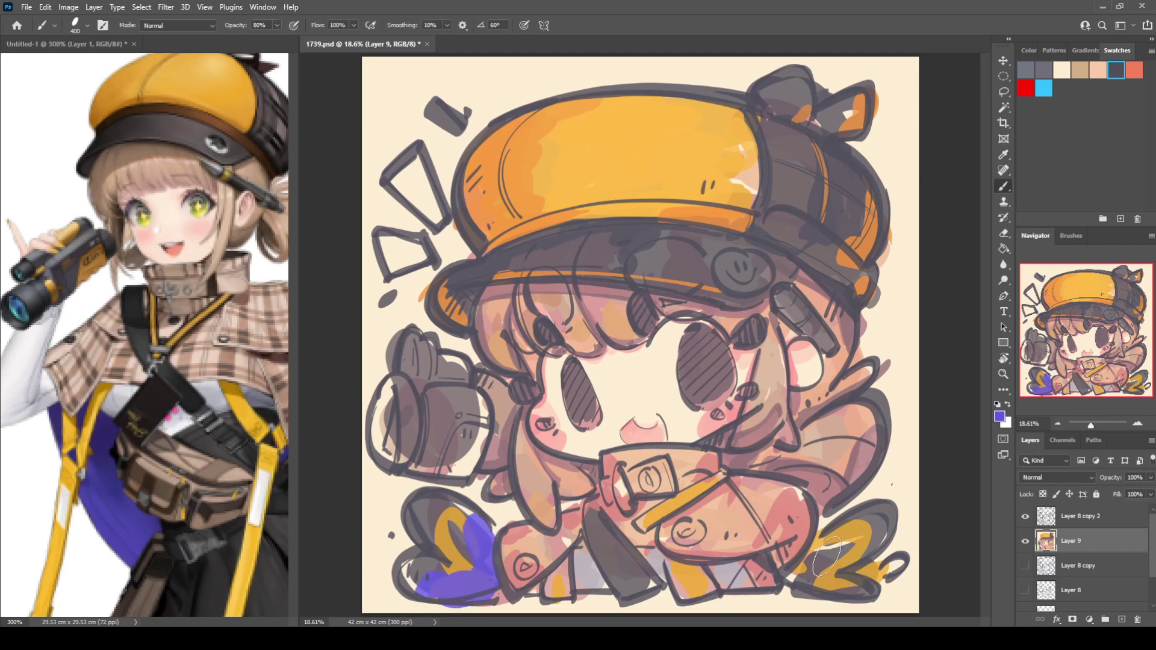
{"action": "mouse_move", "coordinate": [819, 560]}
{"action": "left_mouse_down"}
{"action": "mouse_move", "coordinate": [844, 587]}
{"action": "mouse_move", "coordinate": [853, 578]}
{"action": "left_mouse_up"}
{"action": "left_click_drag", "start_coordinate": [773, 563], "coordinate": [750, 572]}
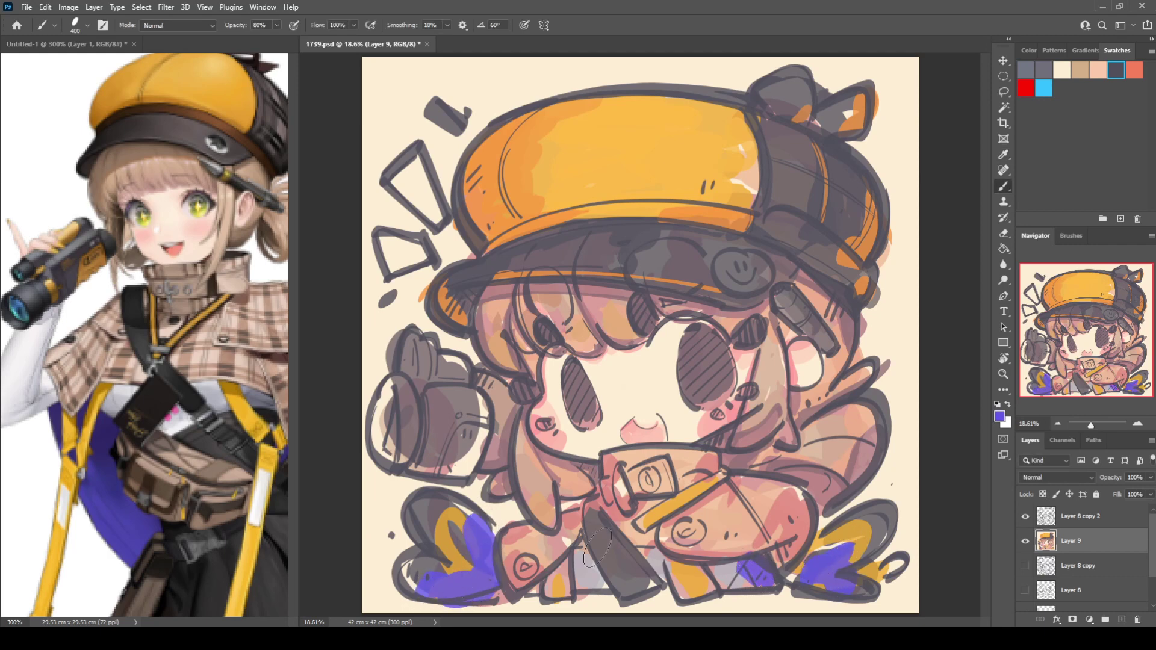
{"action": "left_click_drag", "start_coordinate": [528, 594], "coordinate": [537, 591]}
Add violet accents to the hat band's rear end, the brim's front tip and the binocular lens
{"action": "mouse_move", "coordinate": [858, 295]}
{"action": "left_mouse_down"}
{"action": "mouse_move", "coordinate": [855, 277]}
{"action": "mouse_move", "coordinate": [867, 287]}
{"action": "left_mouse_up"}
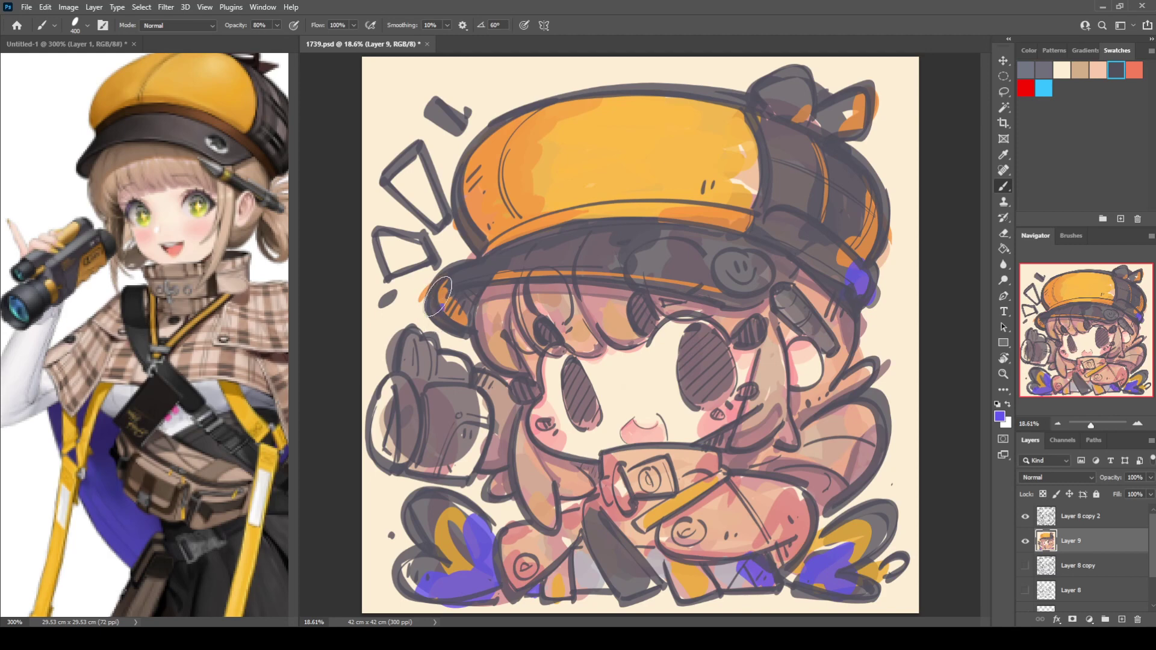
{"action": "mouse_move", "coordinate": [438, 296]}
{"action": "left_mouse_down"}
{"action": "mouse_move", "coordinate": [462, 322]}
{"action": "mouse_move", "coordinate": [440, 308]}
{"action": "left_mouse_up"}
{"action": "mouse_move", "coordinate": [391, 448]}
{"action": "left_mouse_down"}
{"action": "mouse_move", "coordinate": [379, 431]}
{"action": "mouse_move", "coordinate": [414, 442]}
{"action": "left_mouse_up"}
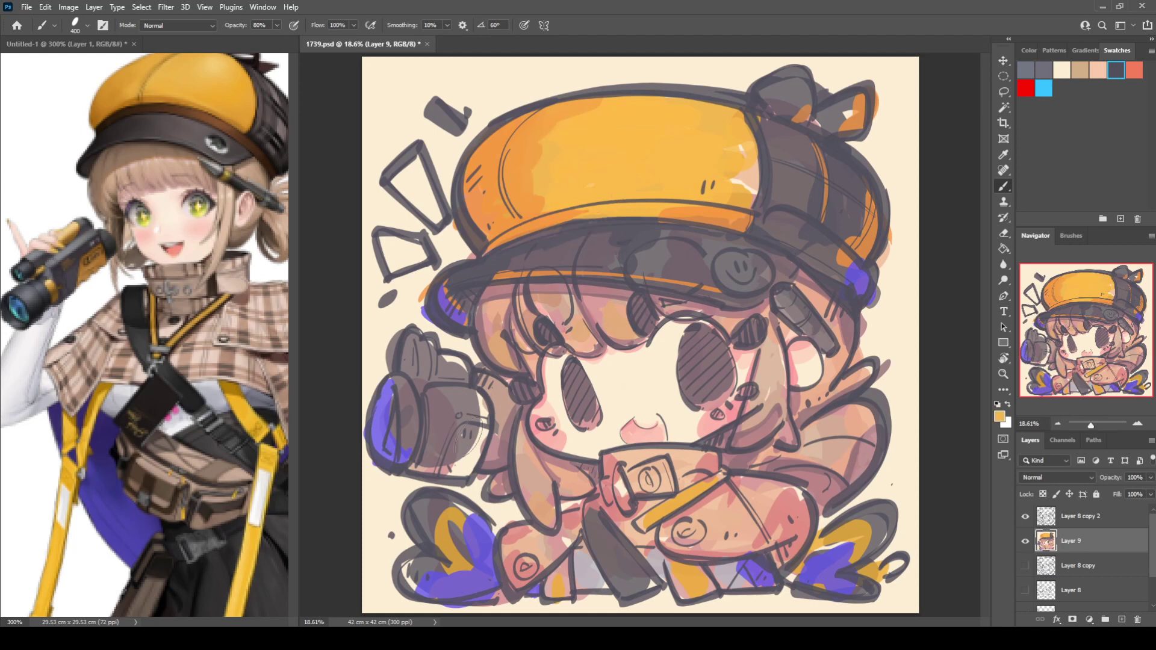
Paint the side of the binoculars and the raised hand's fingers yellow
{"action": "mouse_move", "coordinate": [462, 420]}
{"action": "left_mouse_down"}
{"action": "mouse_move", "coordinate": [471, 437]}
{"action": "mouse_move", "coordinate": [437, 466]}
{"action": "mouse_move", "coordinate": [477, 447]}
{"action": "left_mouse_up"}
{"action": "mouse_move", "coordinate": [440, 368]}
{"action": "left_mouse_down"}
{"action": "mouse_move", "coordinate": [447, 359]}
{"action": "mouse_move", "coordinate": [415, 337]}
{"action": "mouse_move", "coordinate": [429, 355]}
{"action": "left_mouse_up"}
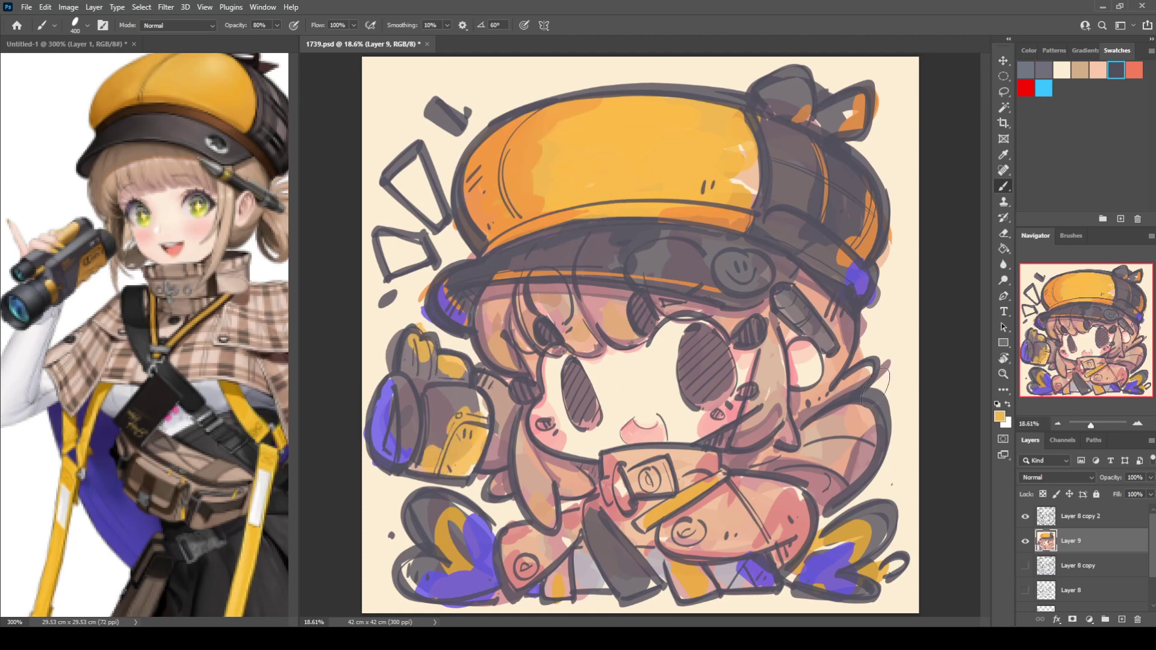
{"action": "key", "text": "i"}
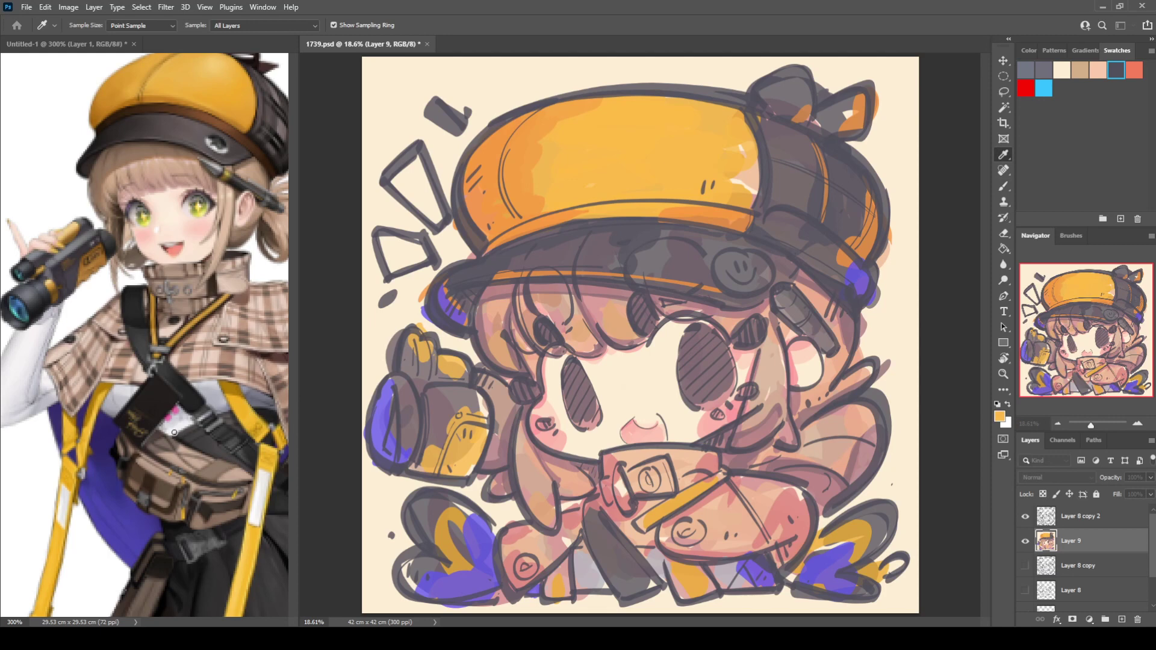
Repaint the shirt panels between the straps with neutral grey
{"action": "left_click", "coordinate": [399, 384]}
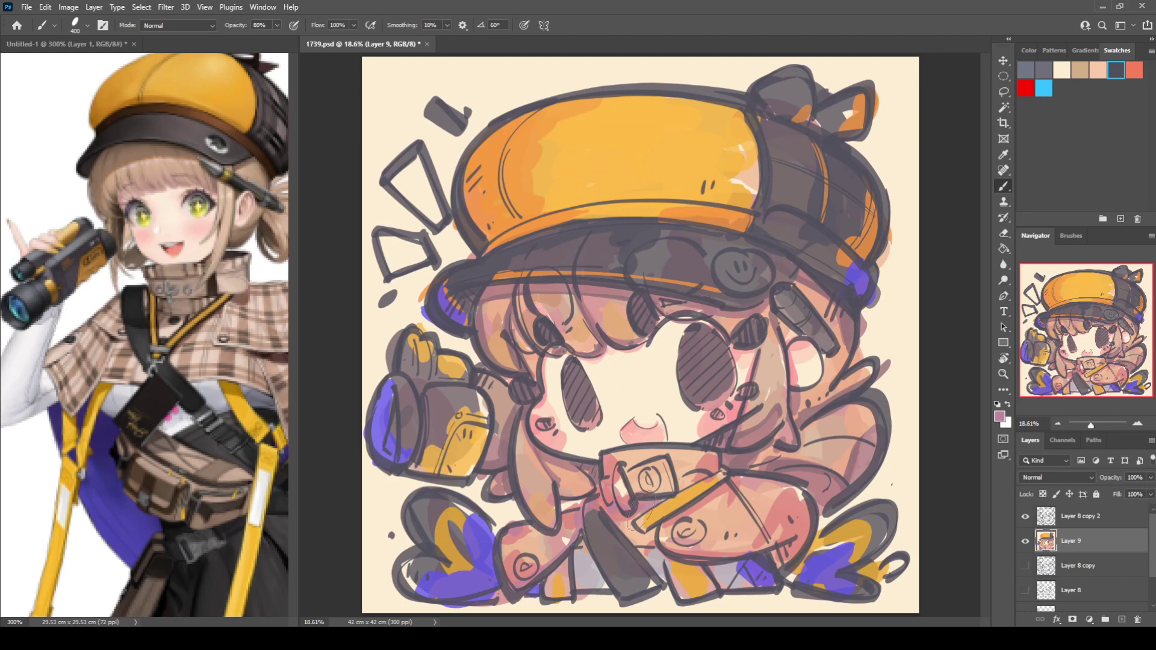
{"action": "left_click", "coordinate": [624, 519], "text": "alt"}
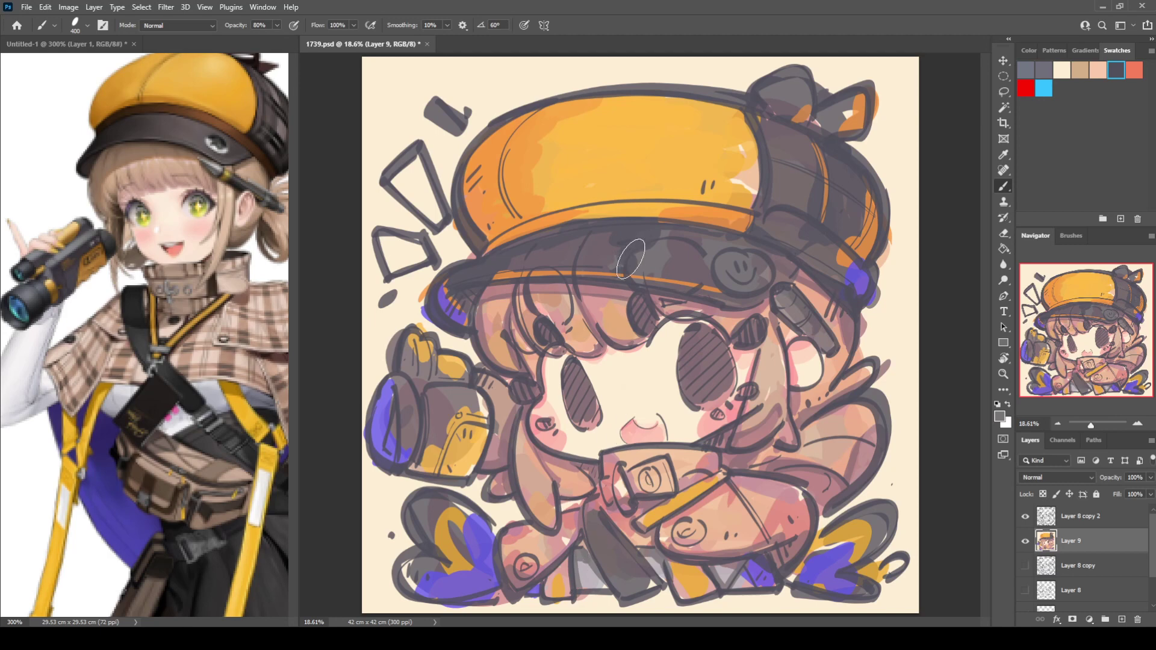
Paint dusty maroon over the oval on the hat band, the brim's front, the hat's dark back panel and the bow
{"action": "key", "text": "i"}
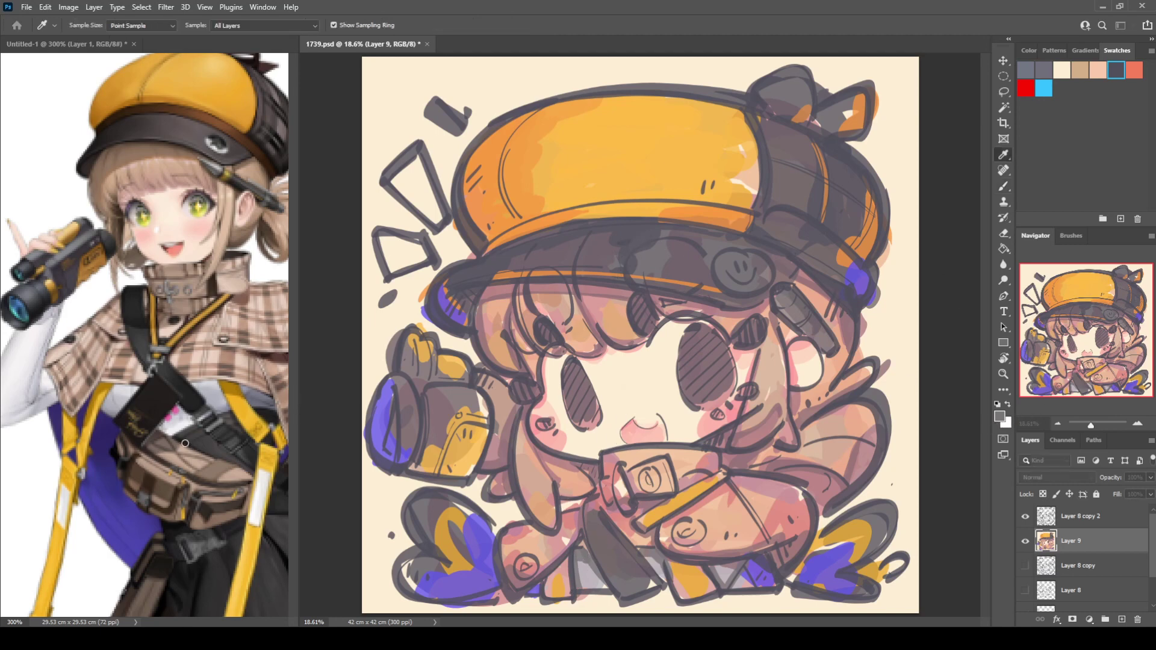
{"action": "left_click", "coordinate": [415, 375]}
{"action": "left_click_drag", "start_coordinate": [658, 249], "coordinate": [699, 271]}
{"action": "mouse_move", "coordinate": [510, 245]}
{"action": "left_mouse_down"}
{"action": "mouse_move", "coordinate": [495, 270]}
{"action": "mouse_move", "coordinate": [455, 271]}
{"action": "left_mouse_up"}
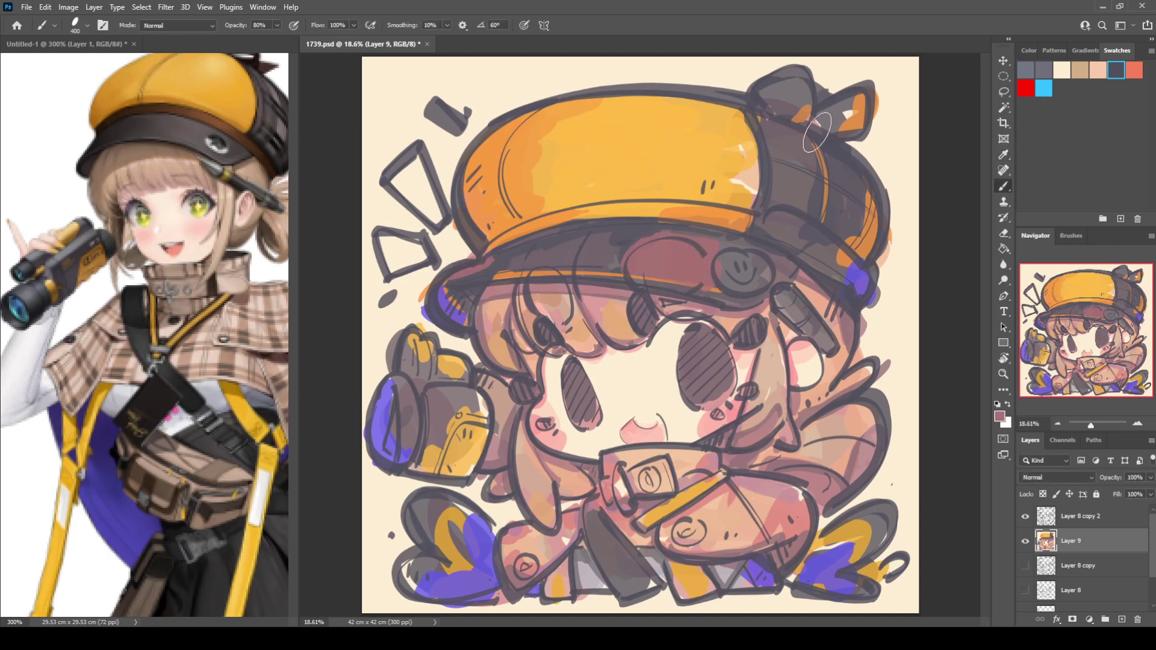
{"action": "mouse_move", "coordinate": [817, 132]}
{"action": "left_mouse_down"}
{"action": "mouse_move", "coordinate": [806, 173]}
{"action": "mouse_move", "coordinate": [784, 165]}
{"action": "mouse_move", "coordinate": [790, 191]}
{"action": "mouse_move", "coordinate": [768, 222]}
{"action": "mouse_move", "coordinate": [795, 256]}
{"action": "left_mouse_up"}
{"action": "left_click_drag", "start_coordinate": [777, 90], "coordinate": [853, 115]}
Add dusty maroon to the dark chest strap, both ribbon-like shapes beside the body and the dark parts of the binoculars
{"action": "mouse_move", "coordinate": [611, 576]}
{"action": "left_mouse_down"}
{"action": "mouse_move", "coordinate": [638, 593]}
{"action": "mouse_move", "coordinate": [629, 566]}
{"action": "left_mouse_up"}
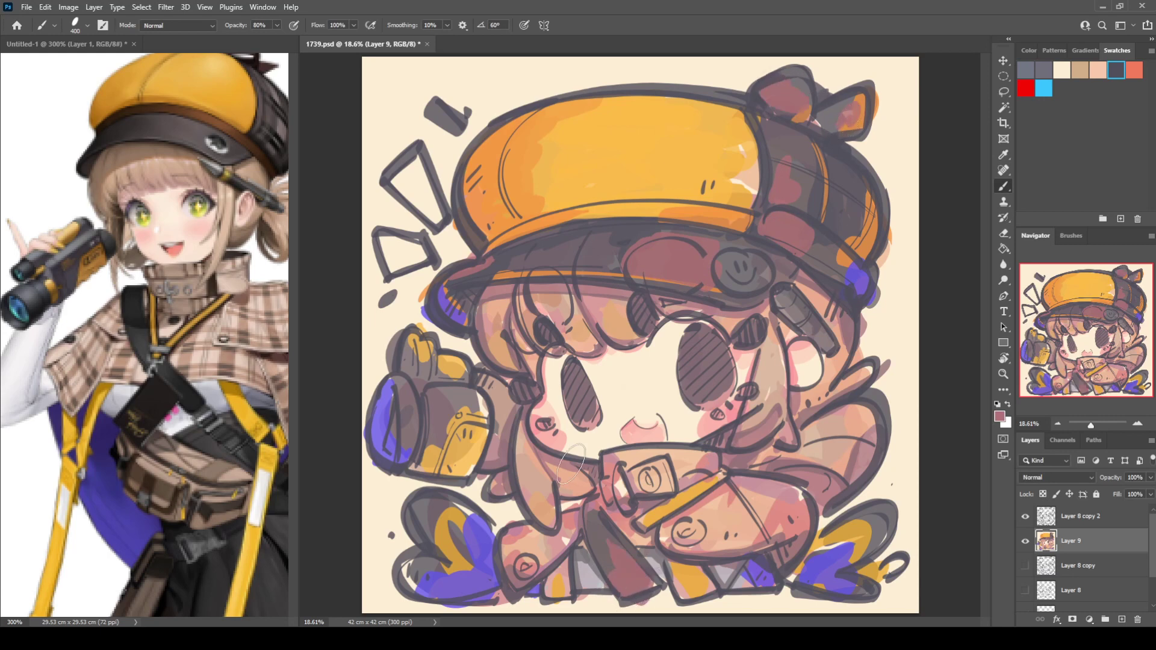
{"action": "left_click_drag", "start_coordinate": [872, 525], "coordinate": [877, 531]}
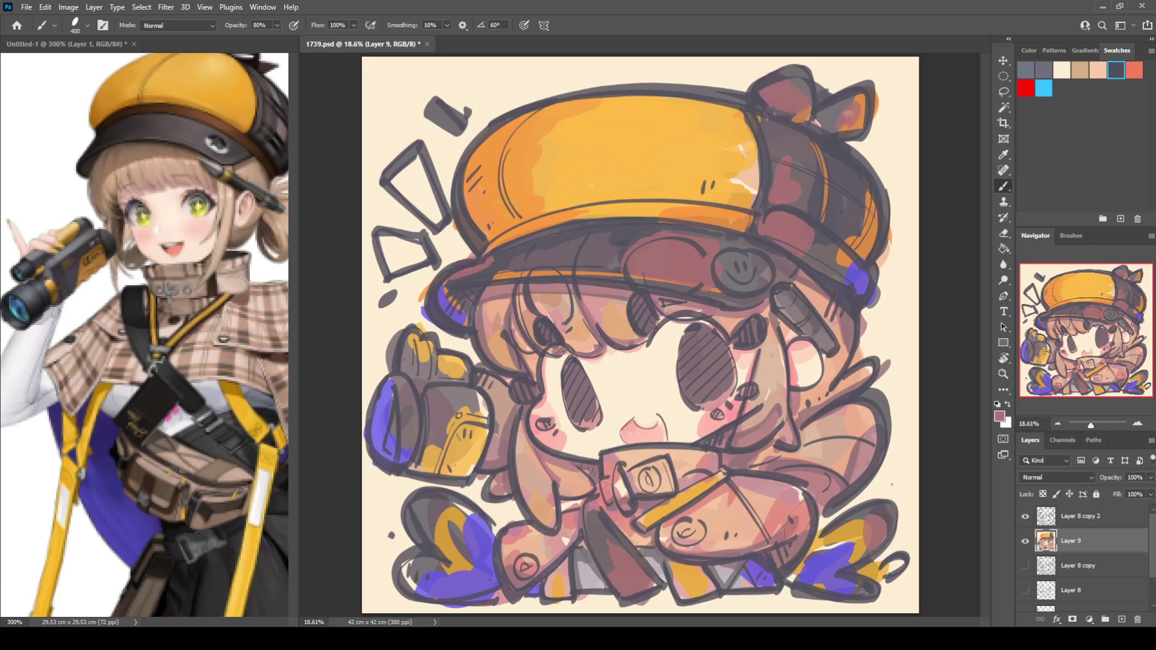
{"action": "mouse_move", "coordinate": [476, 536]}
{"action": "left_mouse_down"}
{"action": "mouse_move", "coordinate": [454, 558]}
{"action": "mouse_move", "coordinate": [453, 597]}
{"action": "mouse_move", "coordinate": [430, 568]}
{"action": "left_mouse_up"}
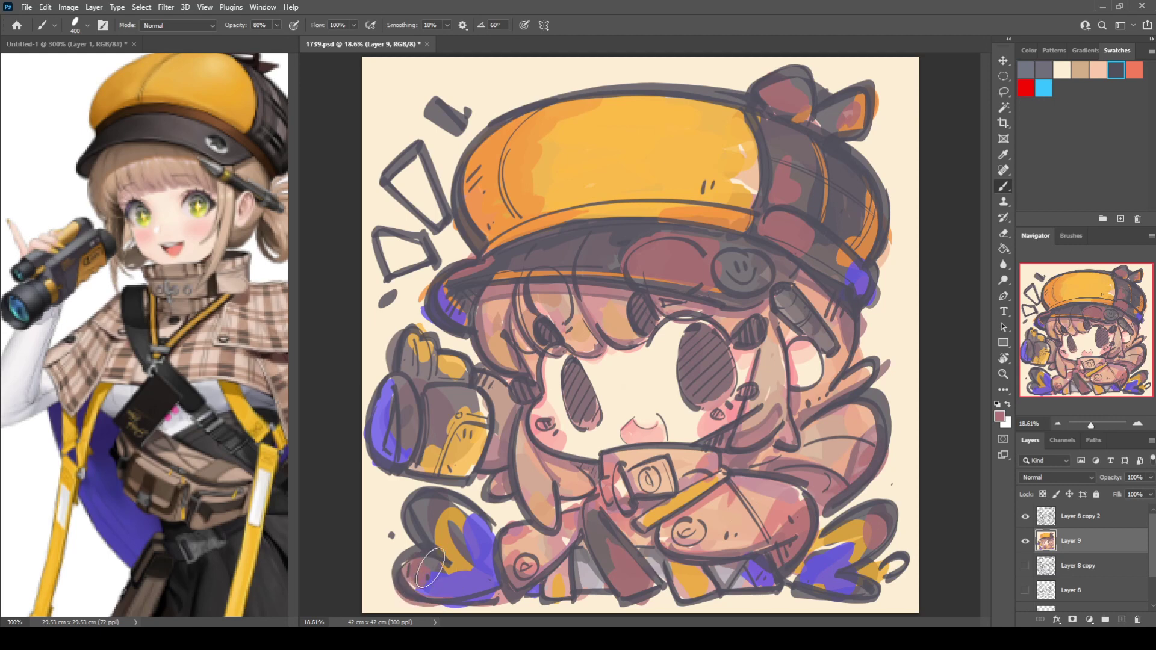
{"action": "mouse_move", "coordinate": [397, 449]}
{"action": "left_mouse_down"}
{"action": "mouse_move", "coordinate": [400, 379]}
{"action": "mouse_move", "coordinate": [434, 401]}
{"action": "mouse_move", "coordinate": [411, 365]}
{"action": "left_mouse_up"}
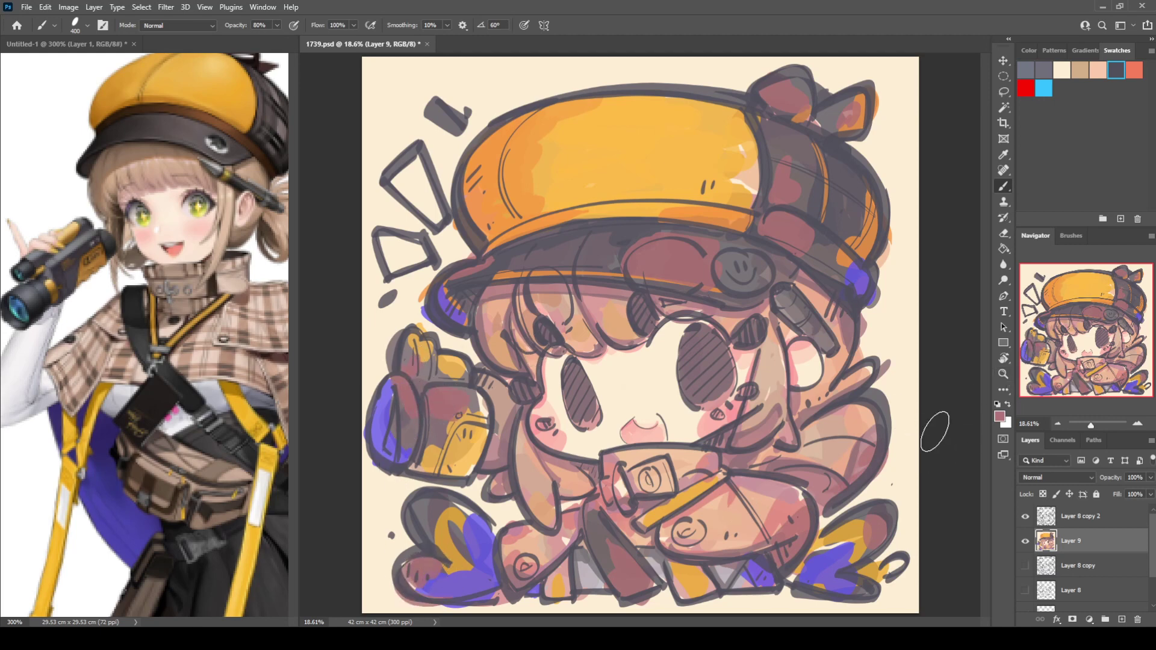
Paint beige-tan over the collar and around the larger round button on the cape
{"action": "key", "text": "i"}
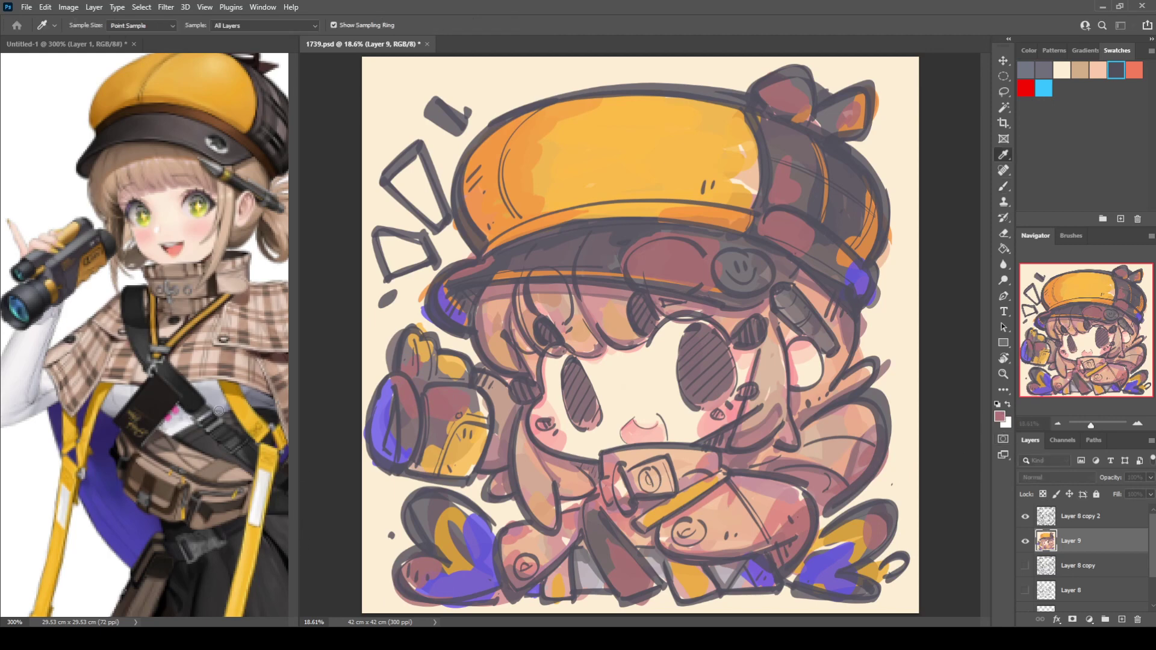
{"action": "left_click", "coordinate": [345, 384]}
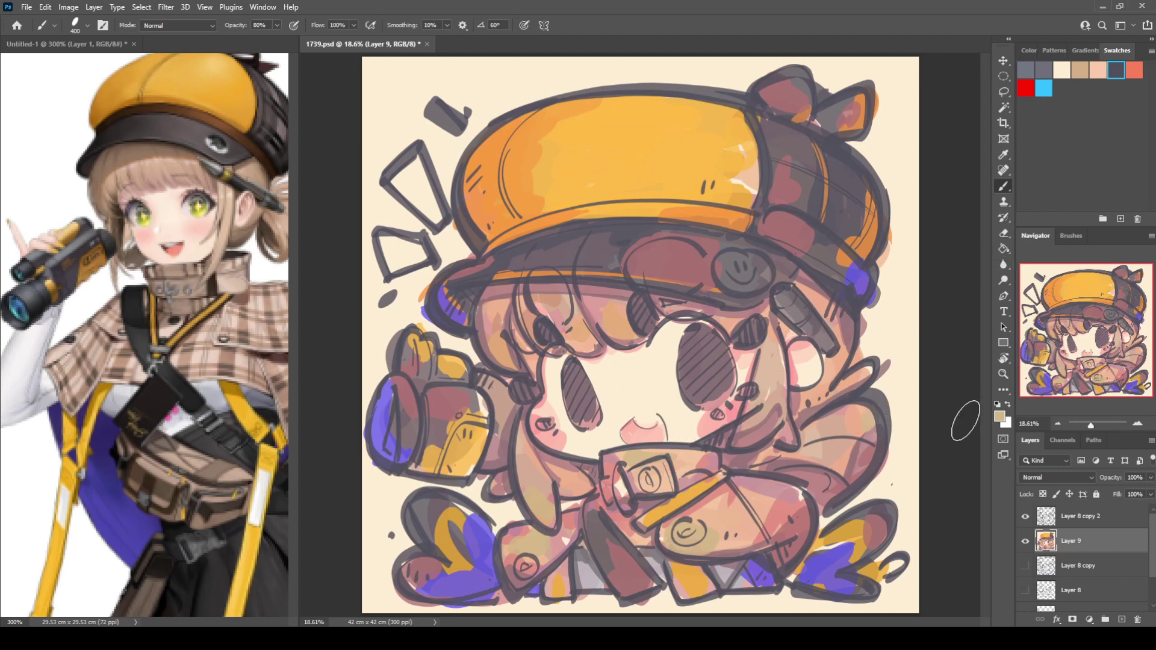
Mix a light coral pink and tint the tips of the bangs and the side hair with it
{"action": "key", "text": "i"}
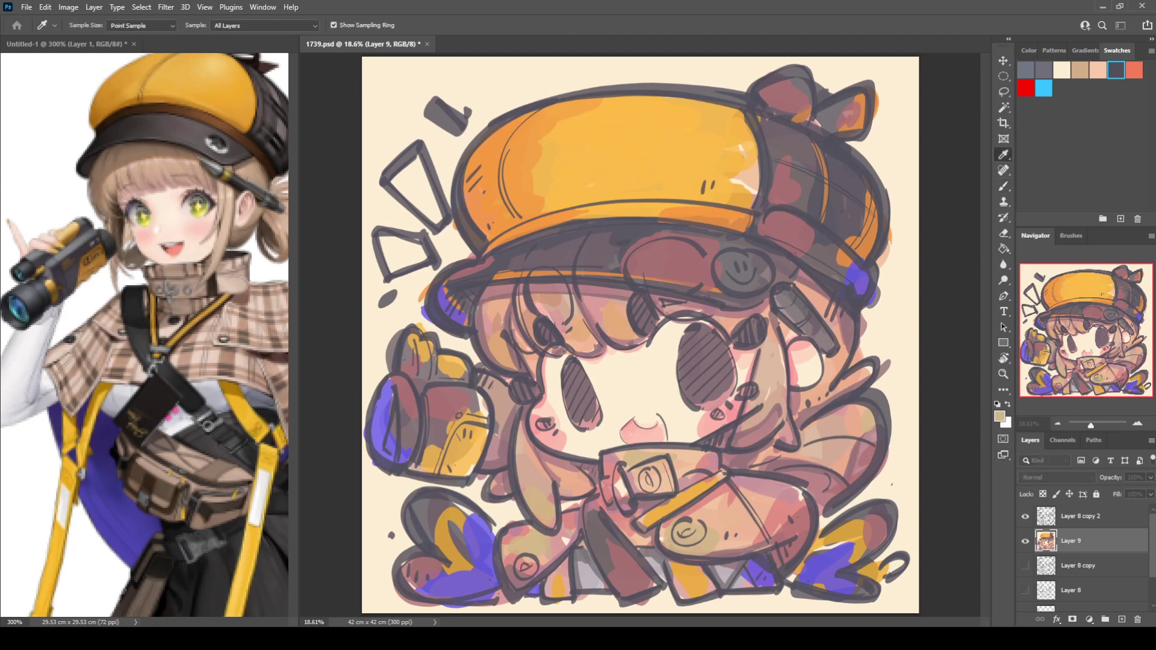
{"action": "left_click", "coordinate": [413, 394]}
{"action": "mouse_move", "coordinate": [504, 374]}
{"action": "left_mouse_down"}
{"action": "mouse_move", "coordinate": [476, 354]}
{"action": "mouse_move", "coordinate": [520, 363]}
{"action": "left_mouse_up"}
{"action": "left_click", "coordinate": [1000, 416]}
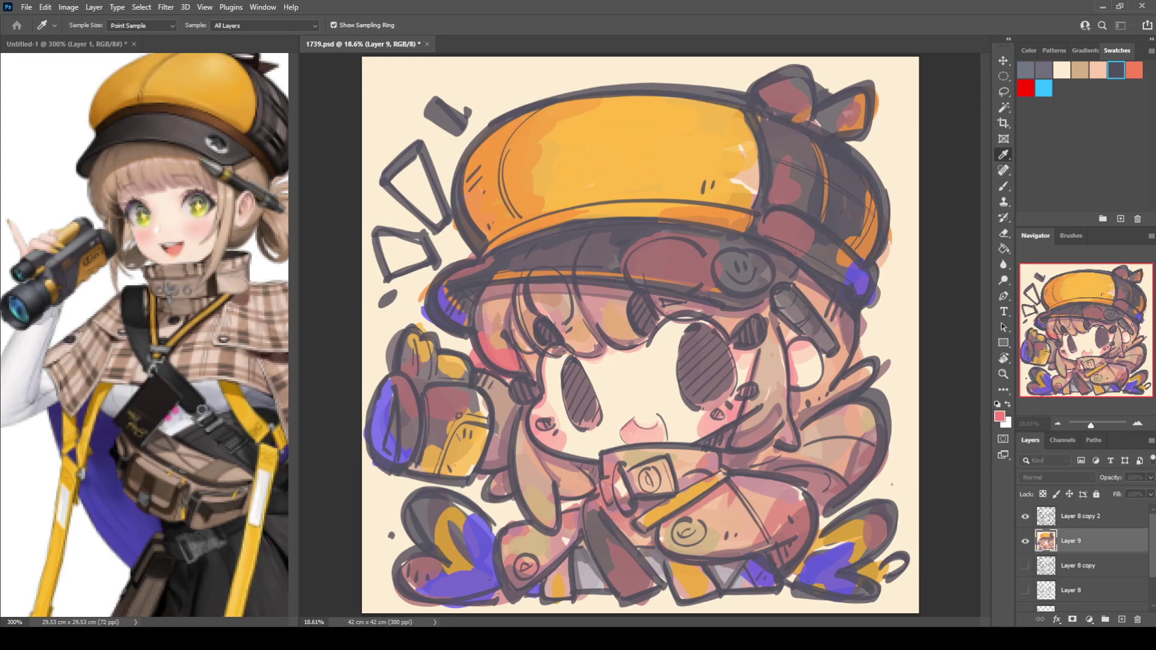
{"action": "key", "text": "Return"}
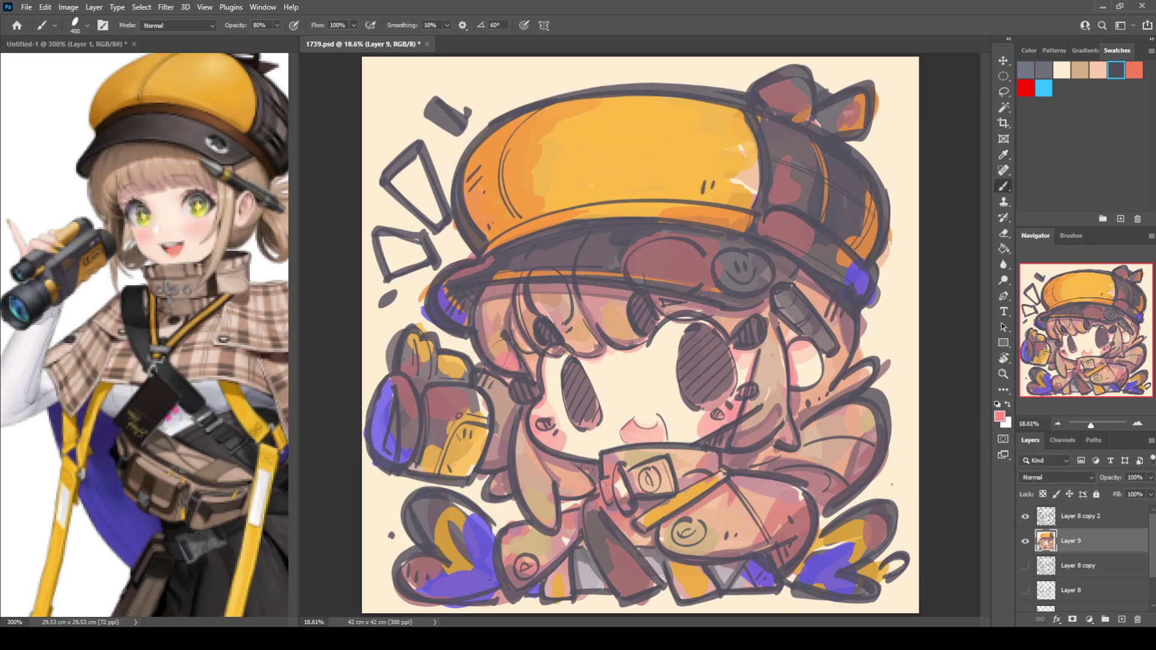
{"action": "mouse_move", "coordinate": [525, 343]}
{"action": "left_mouse_down"}
{"action": "mouse_move", "coordinate": [586, 351]}
{"action": "mouse_move", "coordinate": [626, 334]}
{"action": "left_mouse_up"}
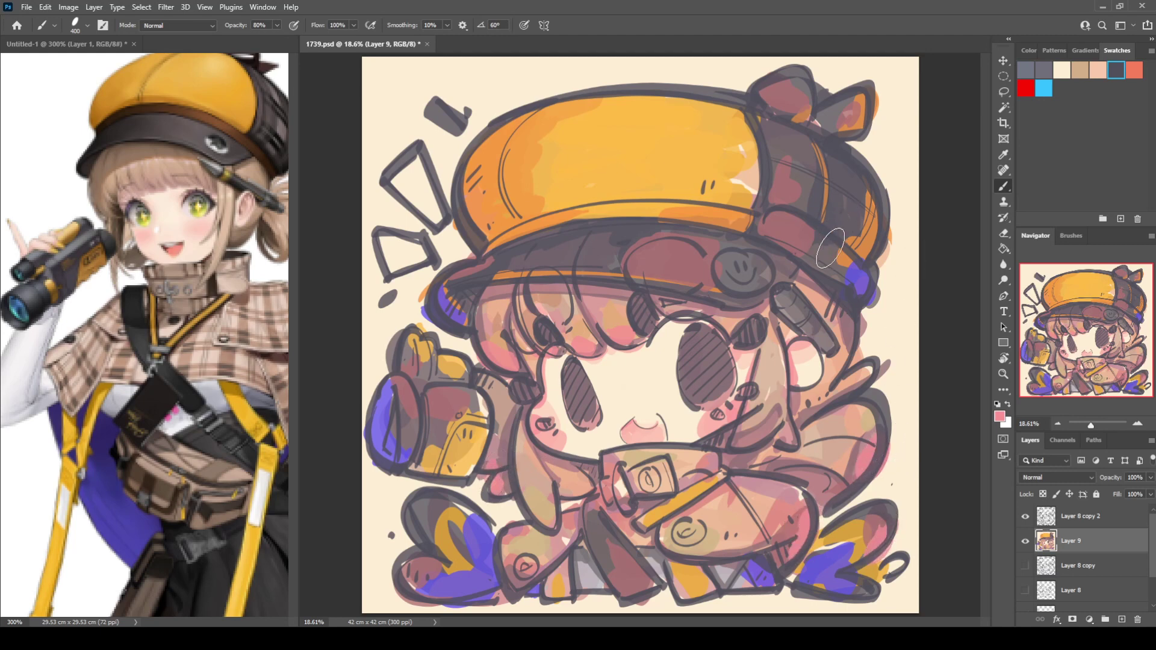
Add pink accents to the hat's violet tips, the binocular lens and the outer edge of the ribbon shape below it
{"action": "left_click", "coordinate": [862, 282]}
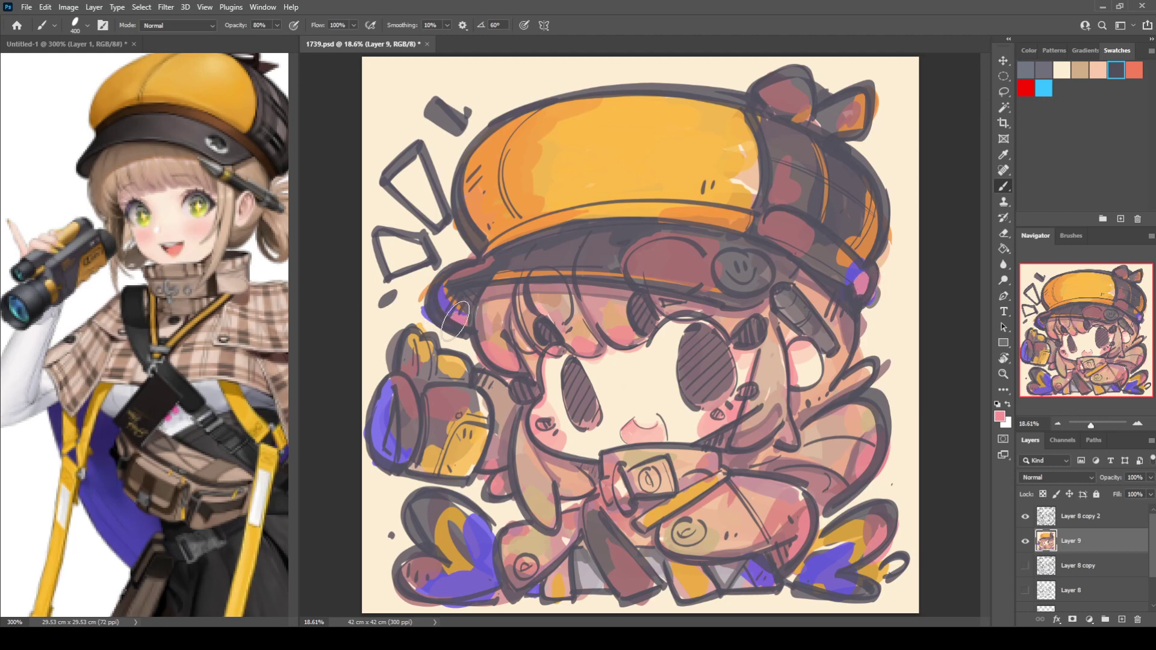
{"action": "left_click", "coordinate": [379, 454]}
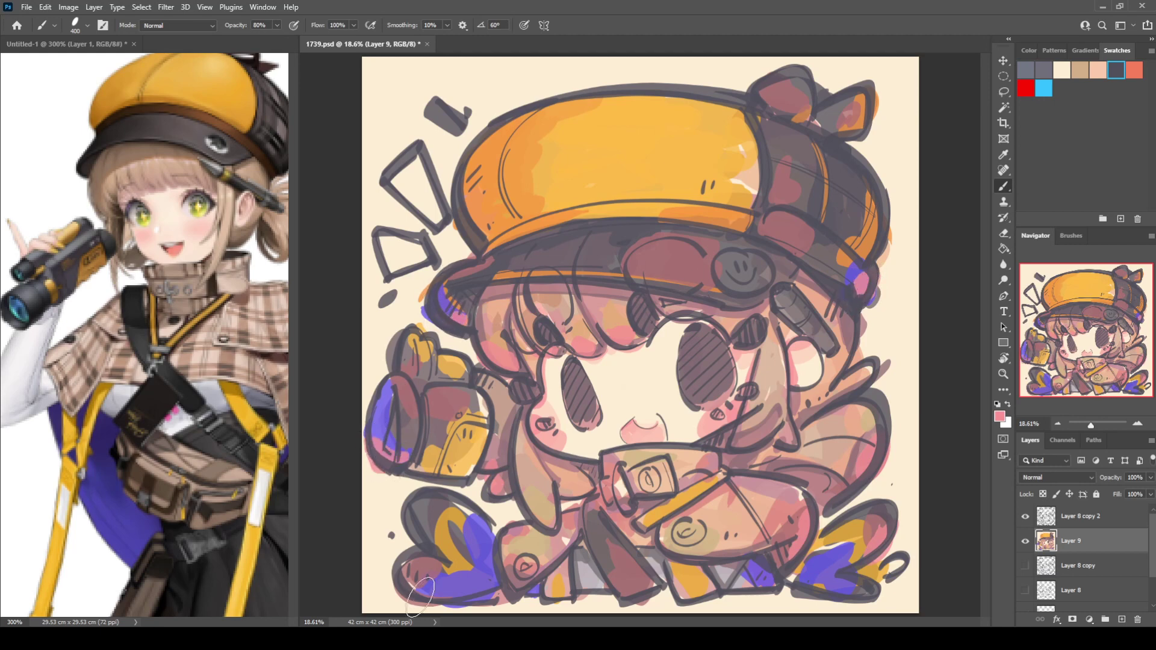
{"action": "left_click", "coordinate": [407, 566]}
{"action": "mouse_move", "coordinate": [410, 499]}
{"action": "left_mouse_down"}
{"action": "mouse_move", "coordinate": [381, 482]}
{"action": "mouse_move", "coordinate": [402, 519]}
{"action": "left_mouse_up"}
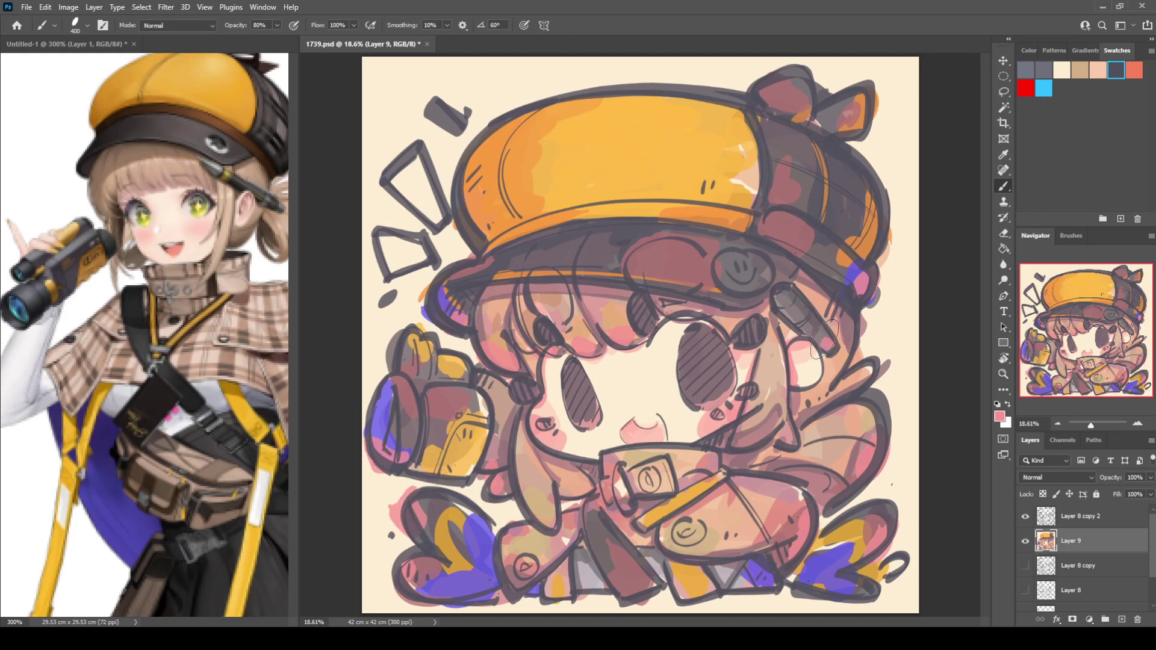
Fill the collar's ring and round buckle and the two round cape buttons with grey-brown
{"action": "key", "text": "d"}
{"action": "key", "text": "x"}
{"action": "mouse_move", "coordinate": [619, 474]}
{"action": "left_mouse_down"}
{"action": "mouse_move", "coordinate": [627, 503]}
{"action": "mouse_move", "coordinate": [619, 483]}
{"action": "left_mouse_up"}
{"action": "left_click_drag", "start_coordinate": [650, 473], "coordinate": [651, 480]}
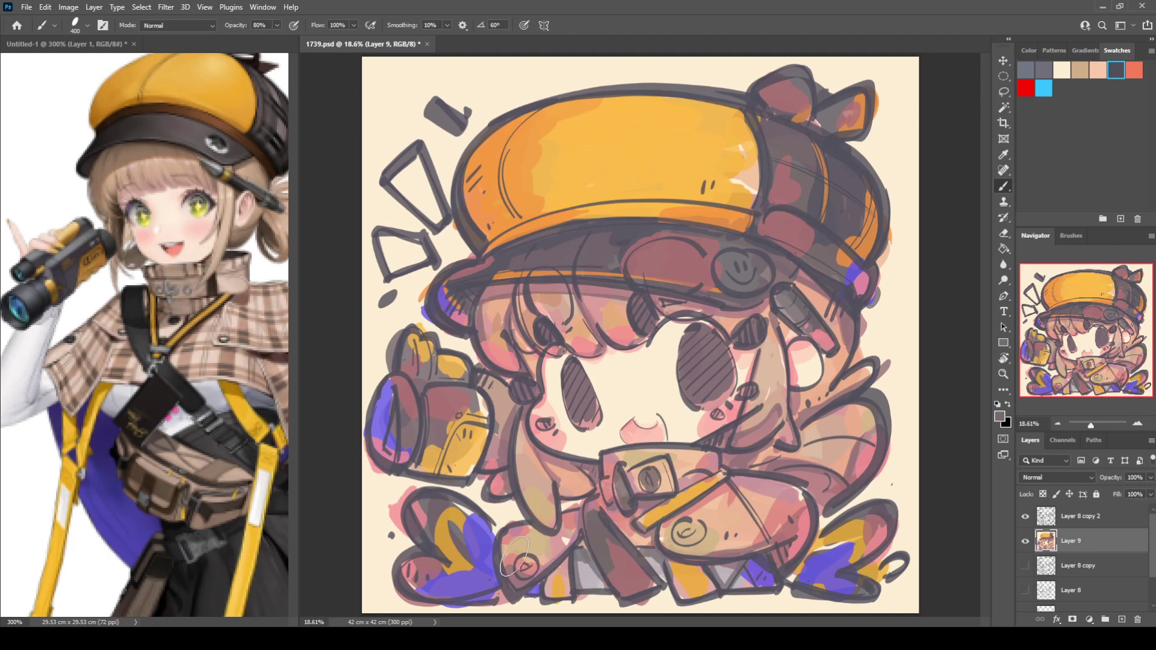
{"action": "left_click_drag", "start_coordinate": [527, 562], "coordinate": [529, 572]}
{"action": "left_click_drag", "start_coordinate": [682, 533], "coordinate": [696, 533]}
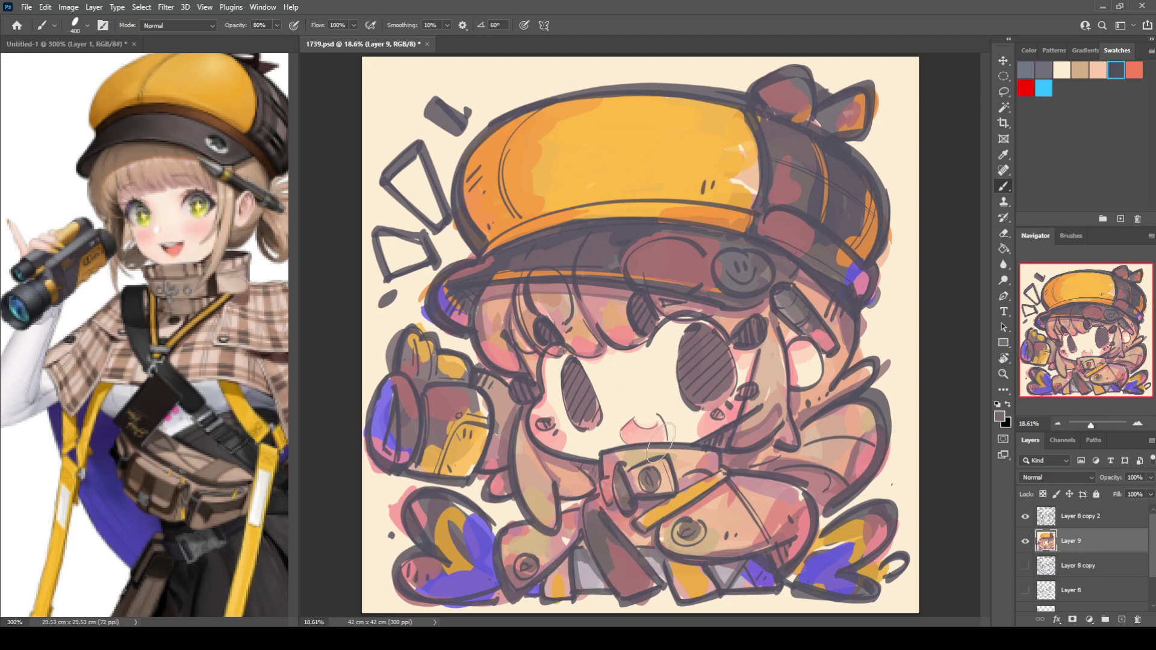
Paint the whites of both eyes white around the hatched irises
{"action": "key", "text": "d"}
{"action": "key", "text": "x"}
{"action": "left_click_drag", "start_coordinate": [548, 362], "coordinate": [556, 385]}
{"action": "left_click_drag", "start_coordinate": [675, 334], "coordinate": [668, 328]}
{"action": "left_click_drag", "start_coordinate": [549, 366], "coordinate": [555, 412]}
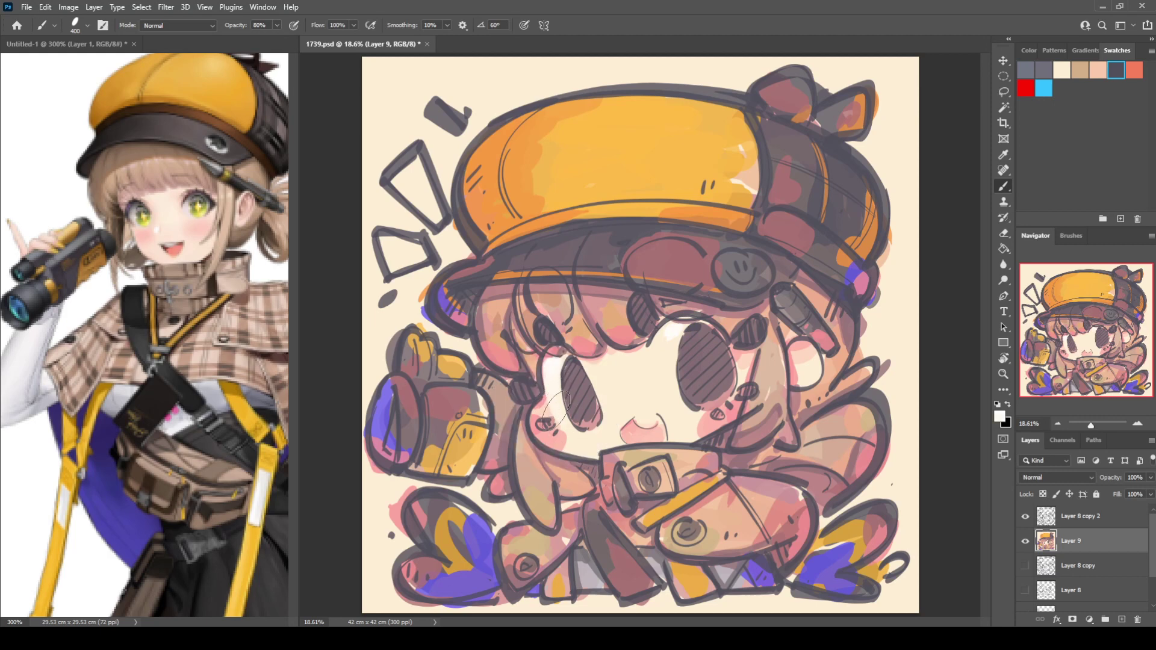
{"action": "mouse_move", "coordinate": [673, 330]}
{"action": "left_mouse_down"}
{"action": "mouse_move", "coordinate": [661, 348]}
{"action": "mouse_move", "coordinate": [666, 383]}
{"action": "mouse_move", "coordinate": [665, 371]}
{"action": "left_mouse_up"}
Shade the upper part of both eye whites with light pink and a deeper dusty pink sampled from the hair
{"action": "left_click", "coordinate": [660, 353], "text": "alt"}
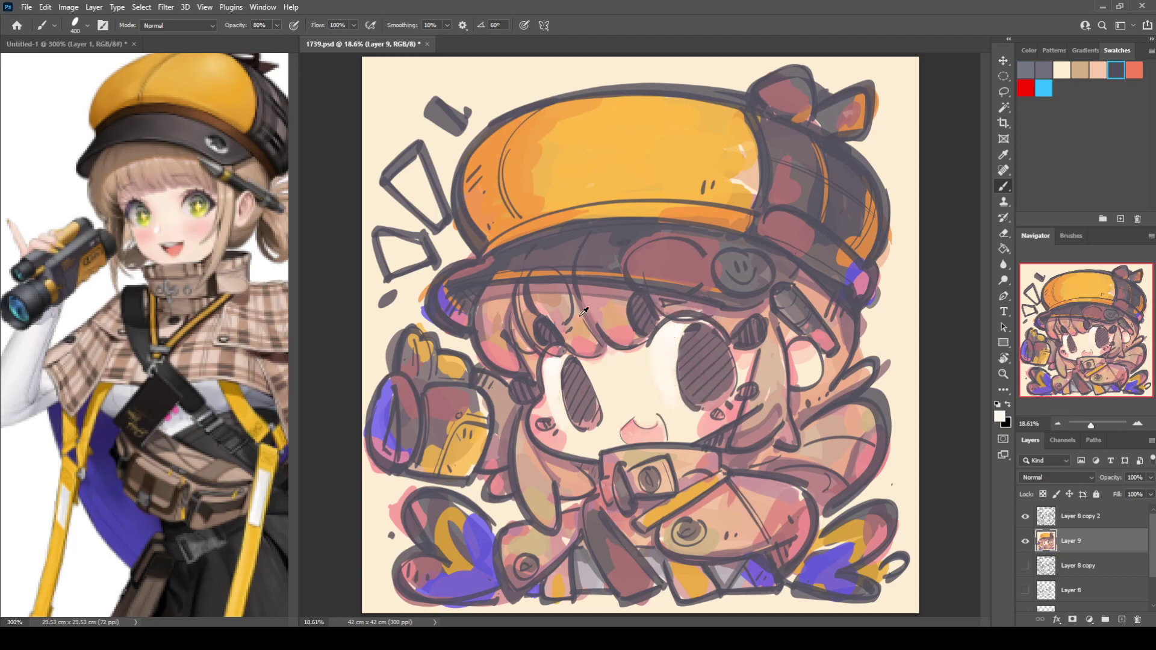
{"action": "left_click", "coordinate": [584, 341], "text": "alt"}
{"action": "mouse_move", "coordinate": [551, 364]}
{"action": "left_mouse_down"}
{"action": "mouse_move", "coordinate": [565, 359]}
{"action": "mouse_move", "coordinate": [551, 385]}
{"action": "left_mouse_up"}
{"action": "mouse_move", "coordinate": [654, 343]}
{"action": "left_mouse_down"}
{"action": "mouse_move", "coordinate": [677, 346]}
{"action": "mouse_move", "coordinate": [657, 343]}
{"action": "mouse_move", "coordinate": [693, 320]}
{"action": "mouse_move", "coordinate": [715, 324]}
{"action": "mouse_move", "coordinate": [666, 332]}
{"action": "mouse_move", "coordinate": [664, 356]}
{"action": "left_mouse_up"}
{"action": "left_click", "coordinate": [666, 349], "text": "alt"}
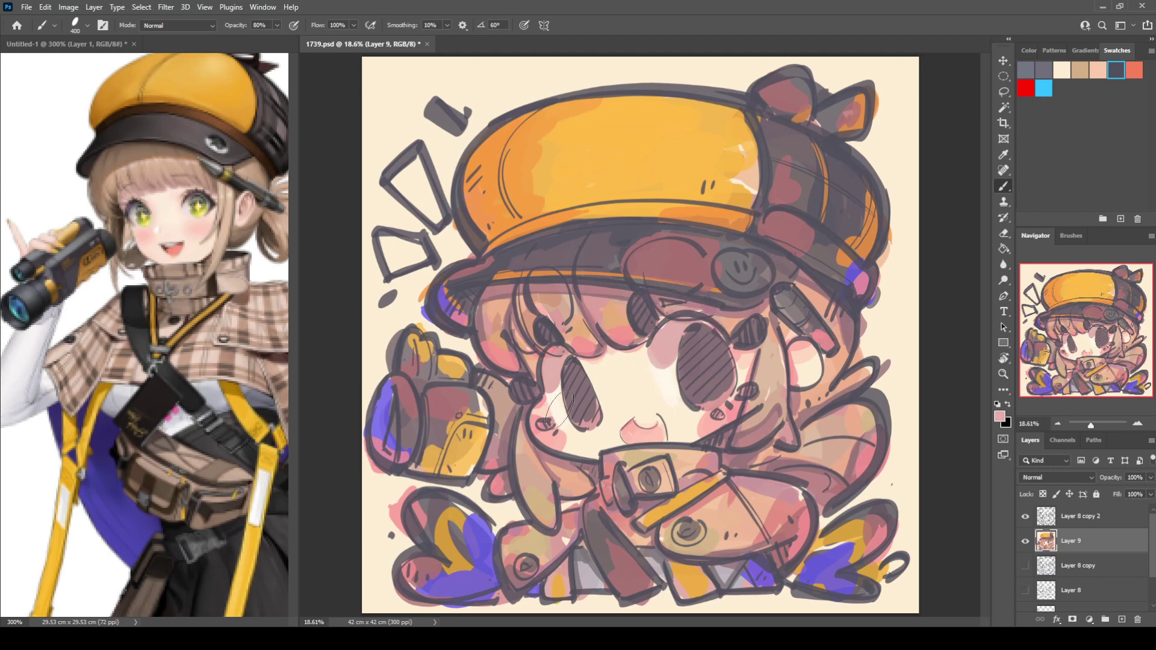
{"action": "left_click", "coordinate": [539, 454], "text": "alt"}
{"action": "left_click_drag", "start_coordinate": [553, 358], "coordinate": [550, 368]}
{"action": "left_click_drag", "start_coordinate": [664, 345], "coordinate": [693, 313]}
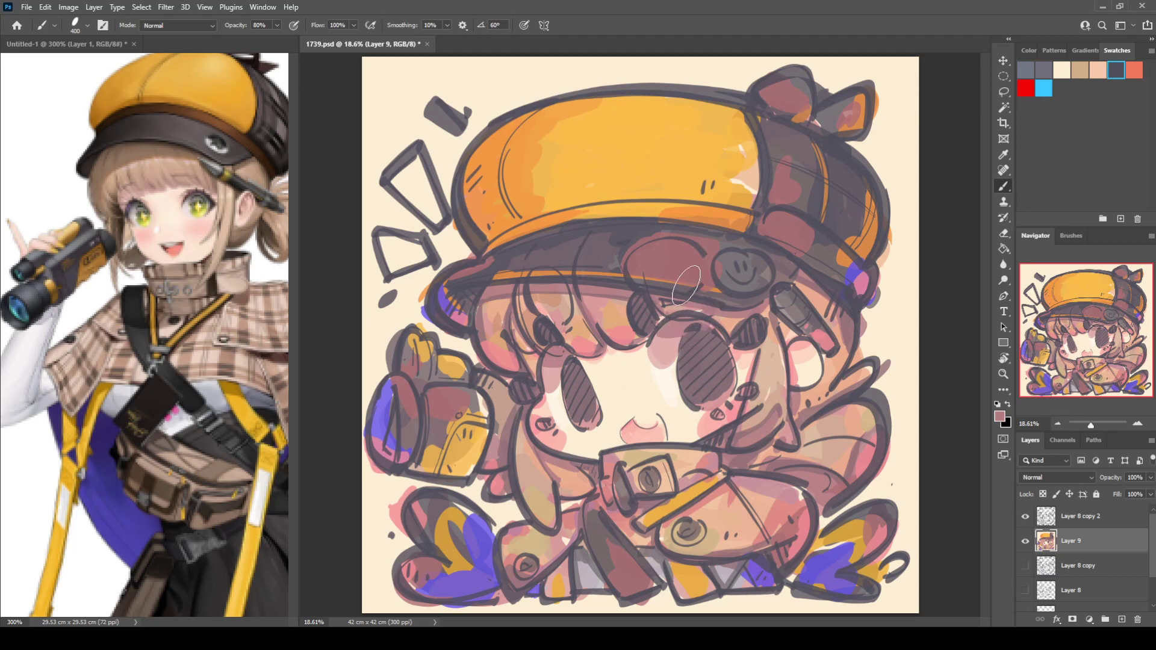
Fill both hatched irises with dark grey-brown tones sampled from the drawing
{"action": "left_click", "coordinate": [806, 303], "text": "alt"}
{"action": "left_click", "coordinate": [706, 400], "text": "alt"}
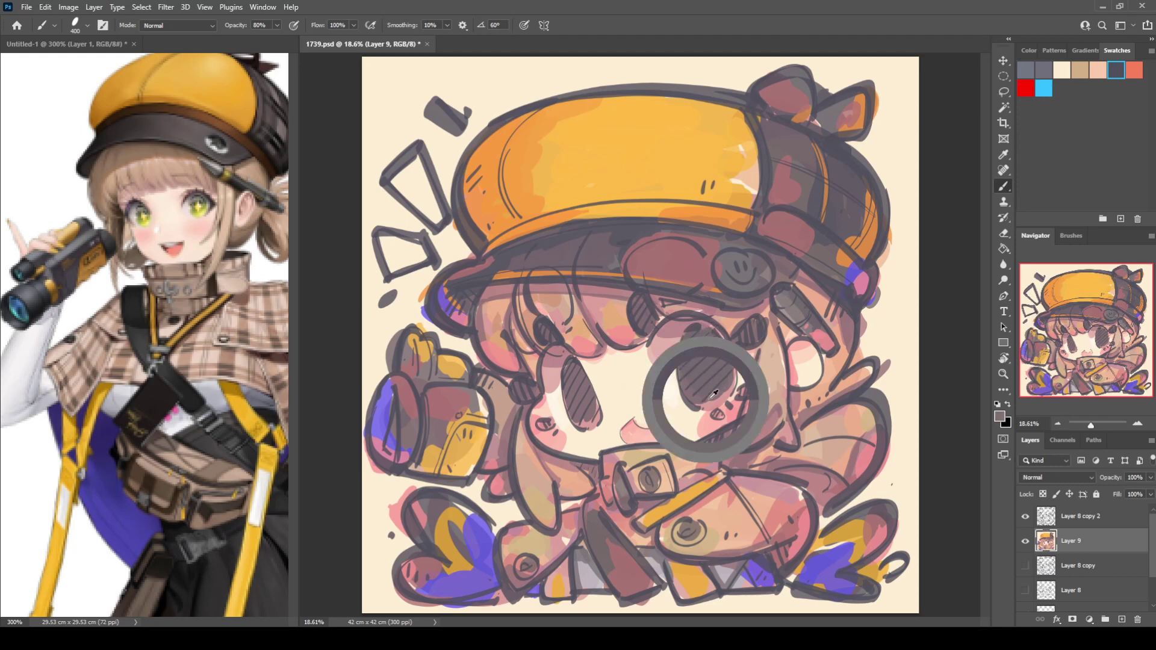
{"action": "left_click_drag", "start_coordinate": [715, 397], "coordinate": [727, 386]}
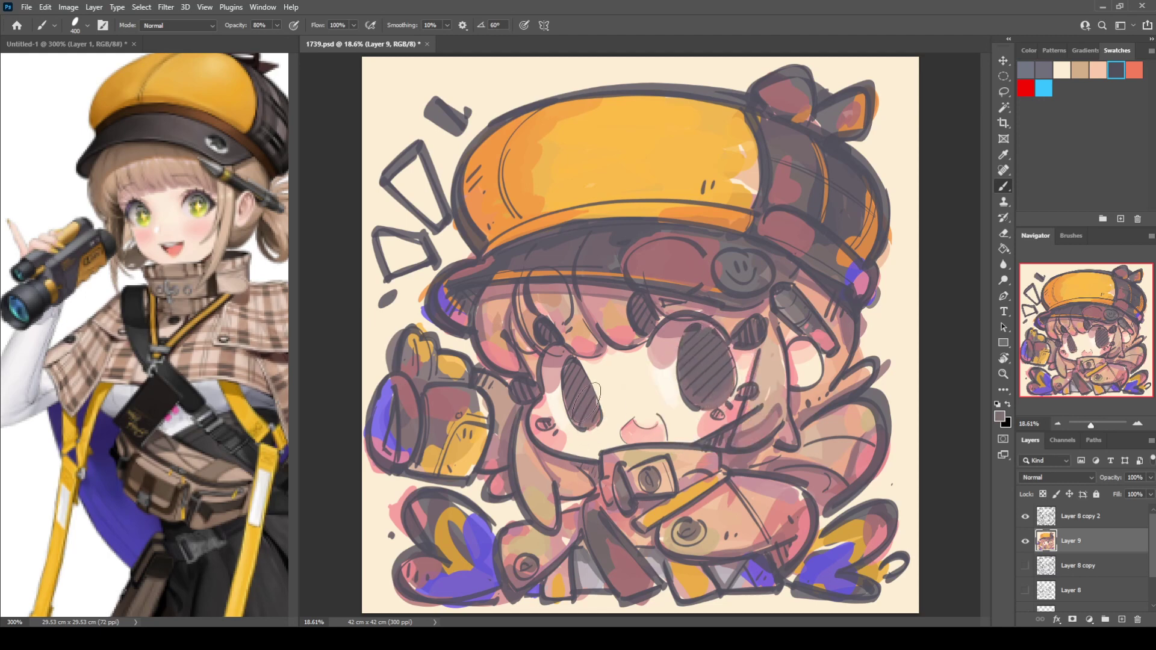
{"action": "left_click", "coordinate": [685, 313], "text": "alt"}
{"action": "mouse_move", "coordinate": [692, 364]}
{"action": "left_mouse_down"}
{"action": "mouse_move", "coordinate": [703, 336]}
{"action": "mouse_move", "coordinate": [692, 341]}
{"action": "left_mouse_up"}
{"action": "left_click_drag", "start_coordinate": [575, 380], "coordinate": [580, 396]}
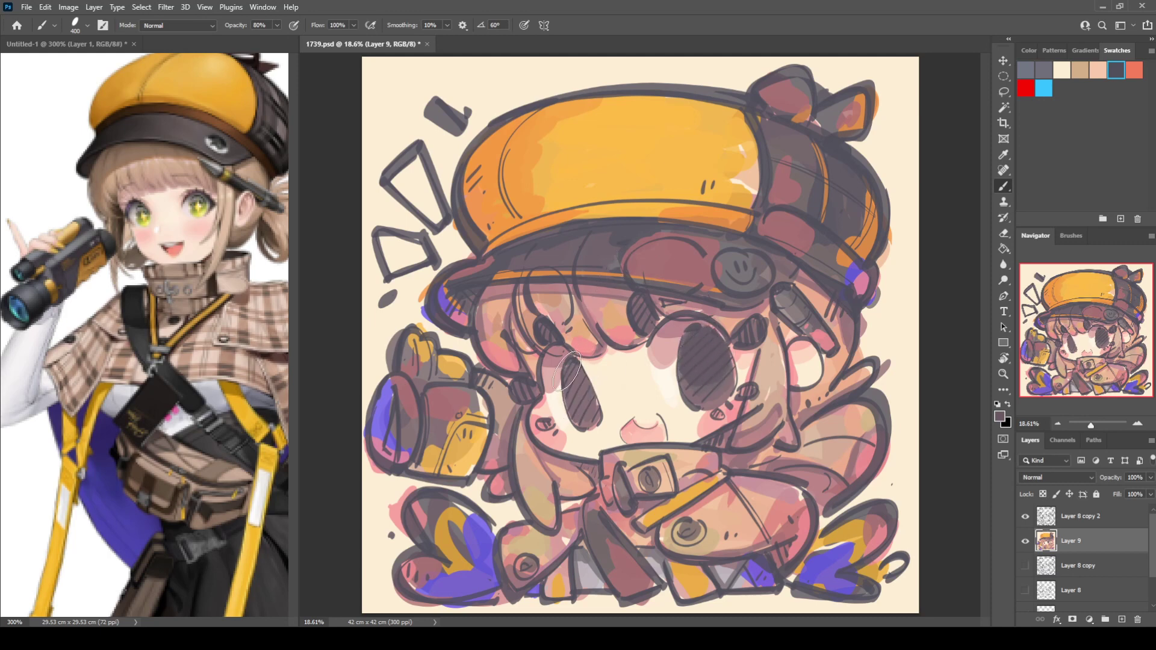
{"action": "left_click_drag", "start_coordinate": [576, 395], "coordinate": [584, 395]}
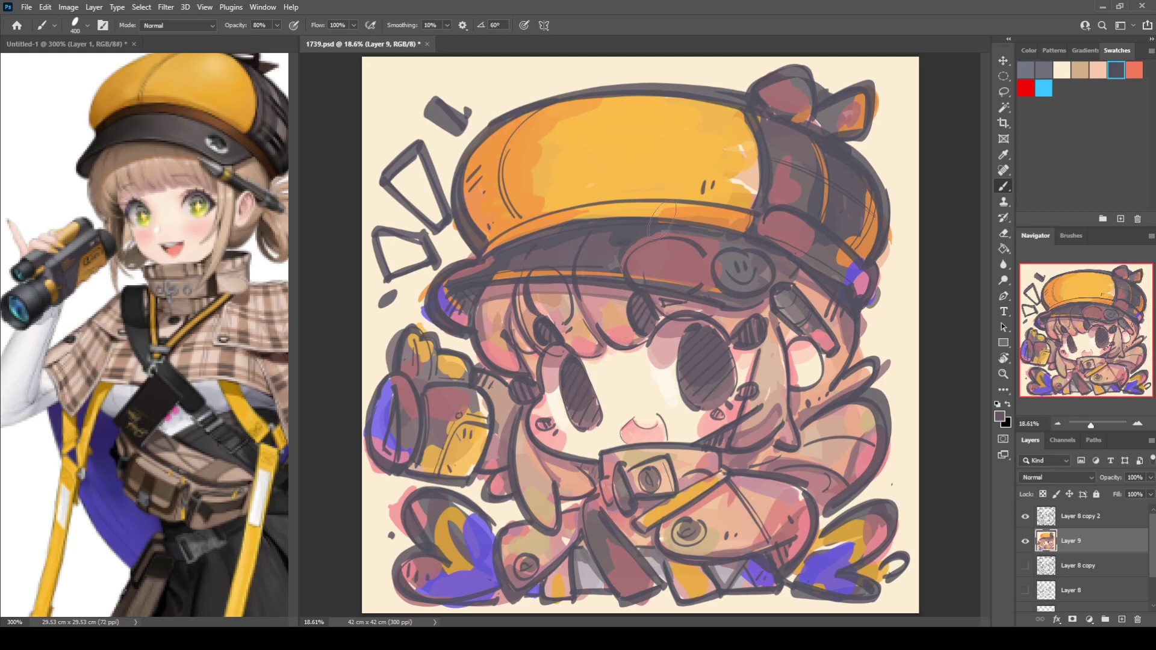
Shade the front, lower and rear edges of the hat's yellow crown with coral orange
{"action": "key", "text": "alt"}
{"action": "left_click", "coordinate": [1000, 416]}
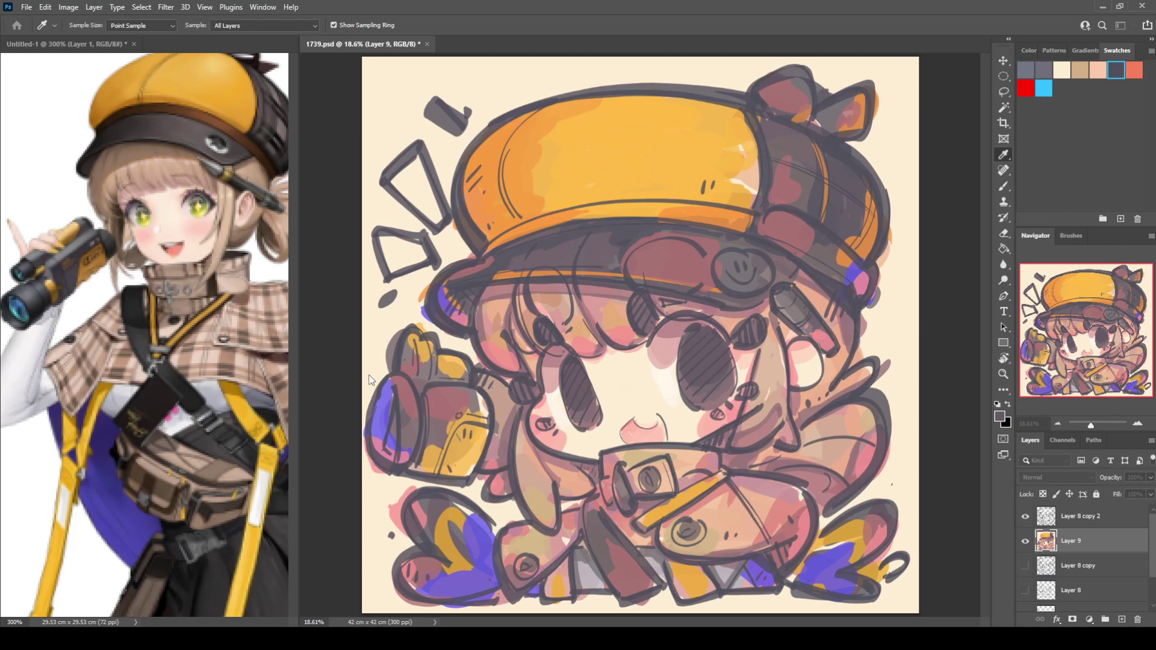
{"action": "left_click", "coordinate": [413, 372]}
{"action": "mouse_move", "coordinate": [489, 168]}
{"action": "left_mouse_down"}
{"action": "mouse_move", "coordinate": [472, 190]}
{"action": "mouse_move", "coordinate": [499, 203]}
{"action": "mouse_move", "coordinate": [504, 243]}
{"action": "mouse_move", "coordinate": [587, 212]}
{"action": "mouse_move", "coordinate": [742, 221]}
{"action": "left_mouse_up"}
{"action": "left_click_drag", "start_coordinate": [712, 114], "coordinate": [741, 130]}
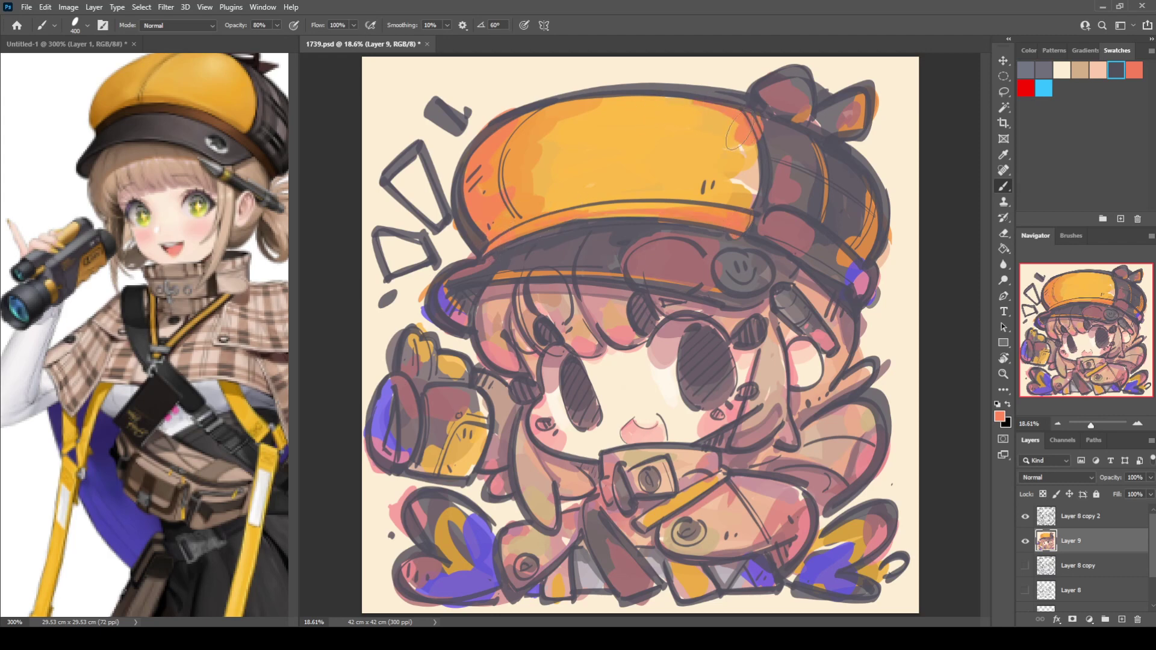
Add coral orange to the binoculars' yellow side, the raised fingers, the brim's front, the cape's shoulder and the yellow collar strap
{"action": "mouse_move", "coordinate": [458, 430]}
{"action": "left_mouse_down"}
{"action": "mouse_move", "coordinate": [482, 448]}
{"action": "mouse_move", "coordinate": [470, 478]}
{"action": "left_mouse_up"}
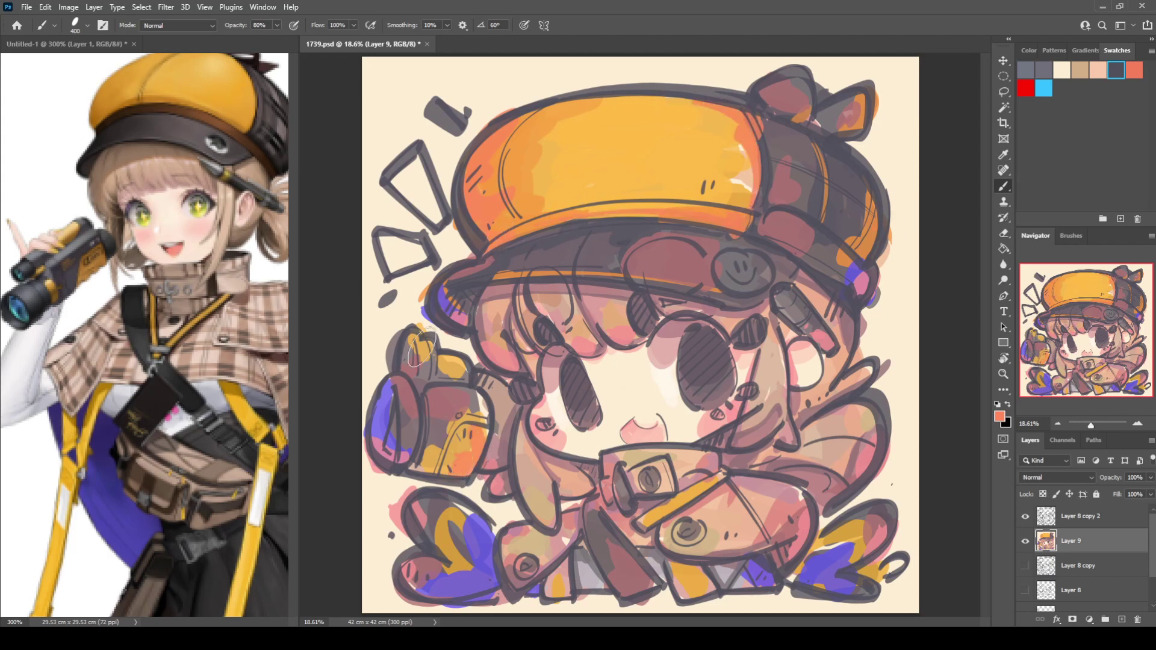
{"action": "mouse_move", "coordinate": [420, 346]}
{"action": "left_mouse_down"}
{"action": "mouse_move", "coordinate": [412, 356]}
{"action": "mouse_move", "coordinate": [425, 343]}
{"action": "left_mouse_up"}
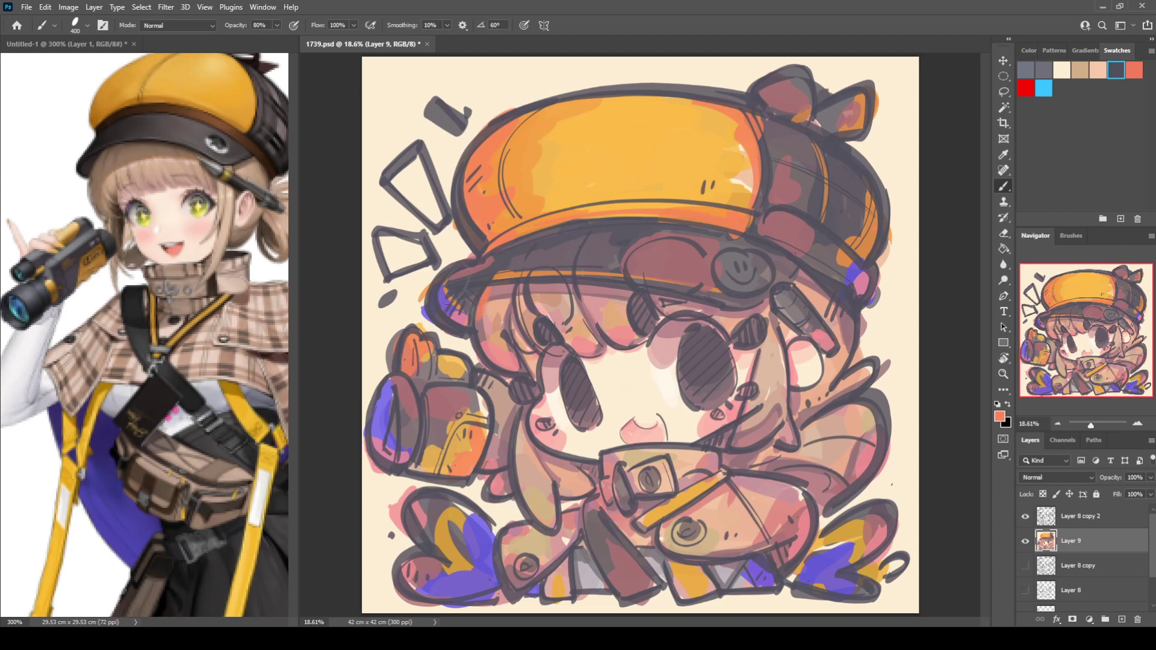
{"action": "left_click_drag", "start_coordinate": [458, 280], "coordinate": [443, 301]}
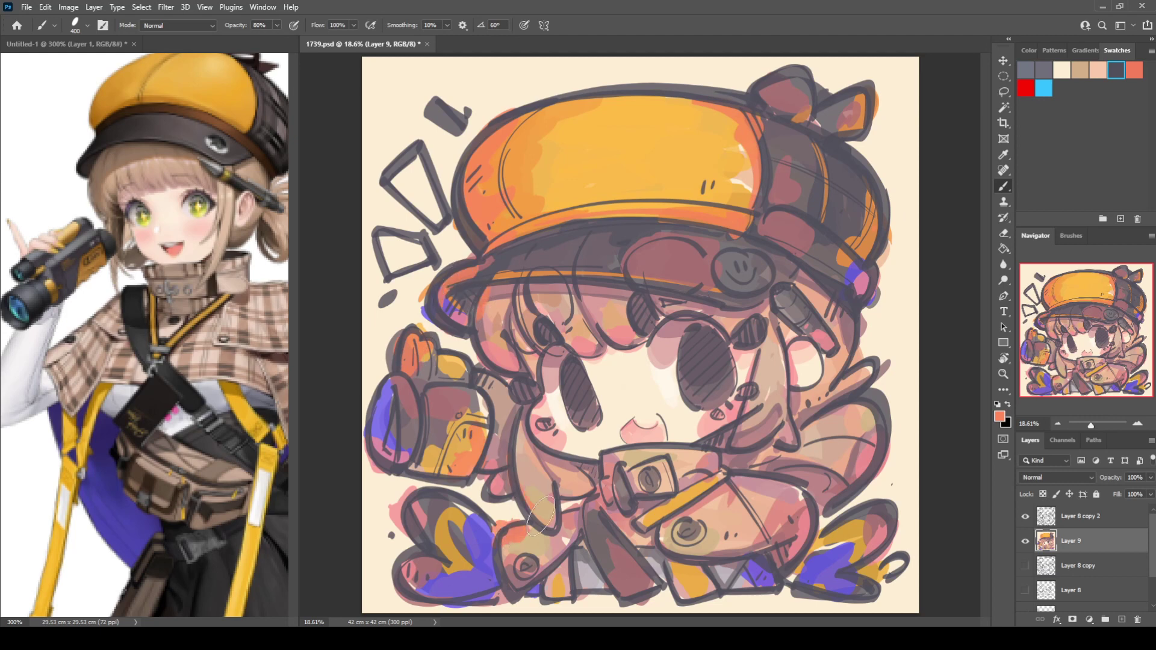
{"action": "left_click_drag", "start_coordinate": [535, 506], "coordinate": [547, 522]}
{"action": "left_click_drag", "start_coordinate": [702, 489], "coordinate": [722, 477]}
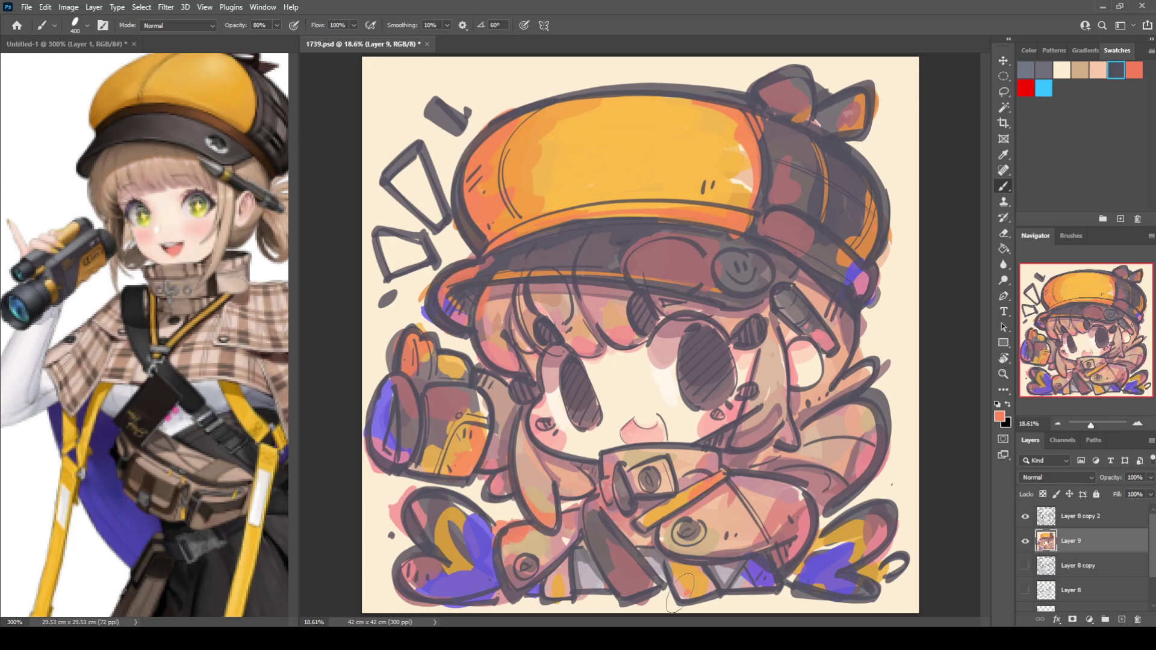
Add coral orange to the lower suspender straps, the rear hair, the pen under the hat and the hat's back panel
{"action": "left_click_drag", "start_coordinate": [681, 593], "coordinate": [707, 589]}
{"action": "left_click_drag", "start_coordinate": [544, 601], "coordinate": [572, 605]}
{"action": "left_click_drag", "start_coordinate": [856, 469], "coordinate": [842, 483]}
{"action": "left_click_drag", "start_coordinate": [873, 478], "coordinate": [890, 483]}
{"action": "left_click_drag", "start_coordinate": [812, 413], "coordinate": [836, 373]}
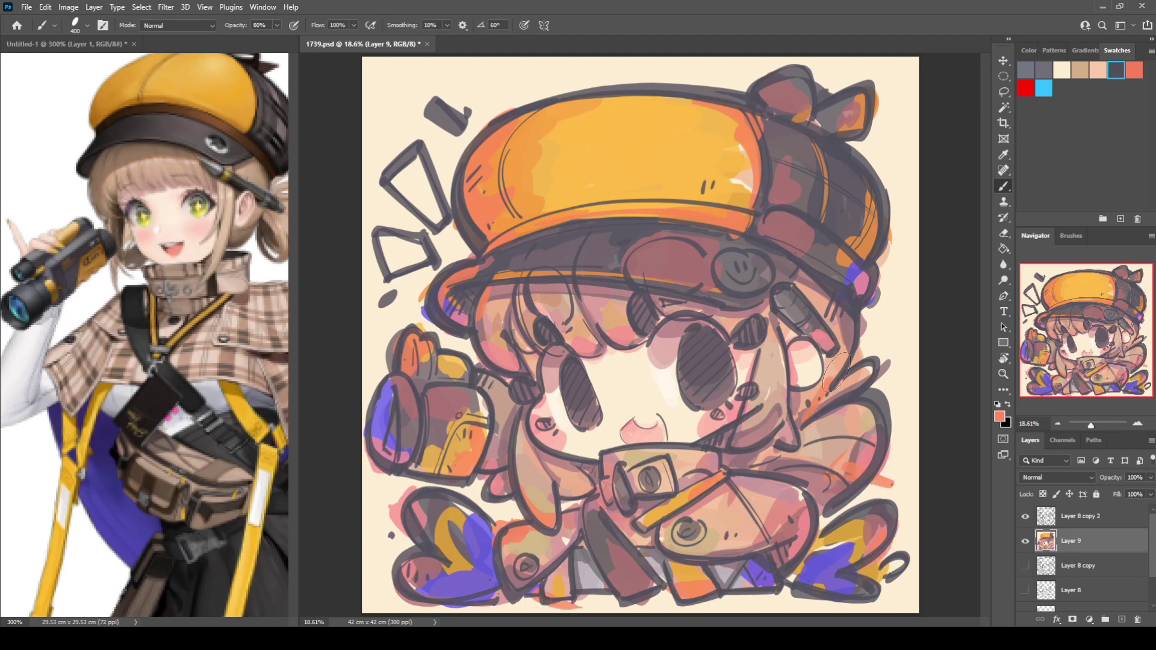
{"action": "mouse_move", "coordinate": [797, 314]}
{"action": "left_mouse_down"}
{"action": "mouse_move", "coordinate": [827, 344]}
{"action": "mouse_move", "coordinate": [814, 326]}
{"action": "left_mouse_up"}
{"action": "mouse_move", "coordinate": [842, 165]}
{"action": "left_mouse_down"}
{"action": "mouse_move", "coordinate": [866, 197]}
{"action": "mouse_move", "coordinate": [858, 169]}
{"action": "left_mouse_up"}
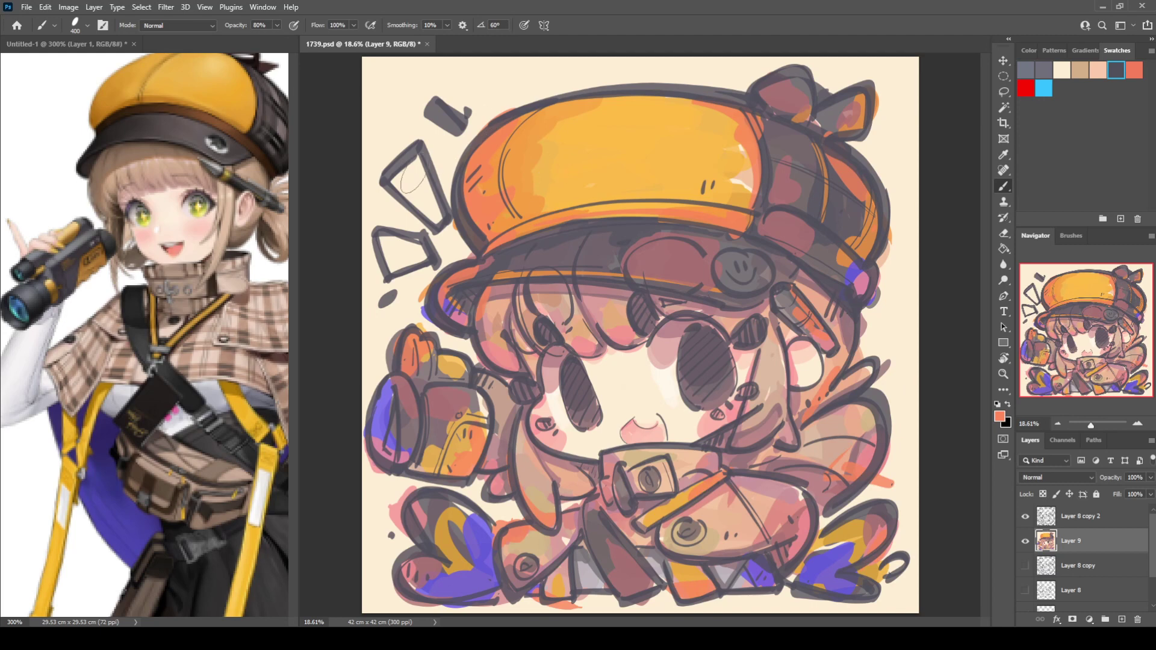
Fill the two accent marks beside the hat with coral orange and brush violet over the upper one
{"action": "left_click_drag", "start_coordinate": [421, 199], "coordinate": [394, 150]}
{"action": "mouse_move", "coordinate": [383, 237]}
{"action": "left_mouse_down"}
{"action": "mouse_move", "coordinate": [442, 268]}
{"action": "mouse_move", "coordinate": [445, 259]}
{"action": "mouse_move", "coordinate": [421, 280]}
{"action": "left_mouse_up"}
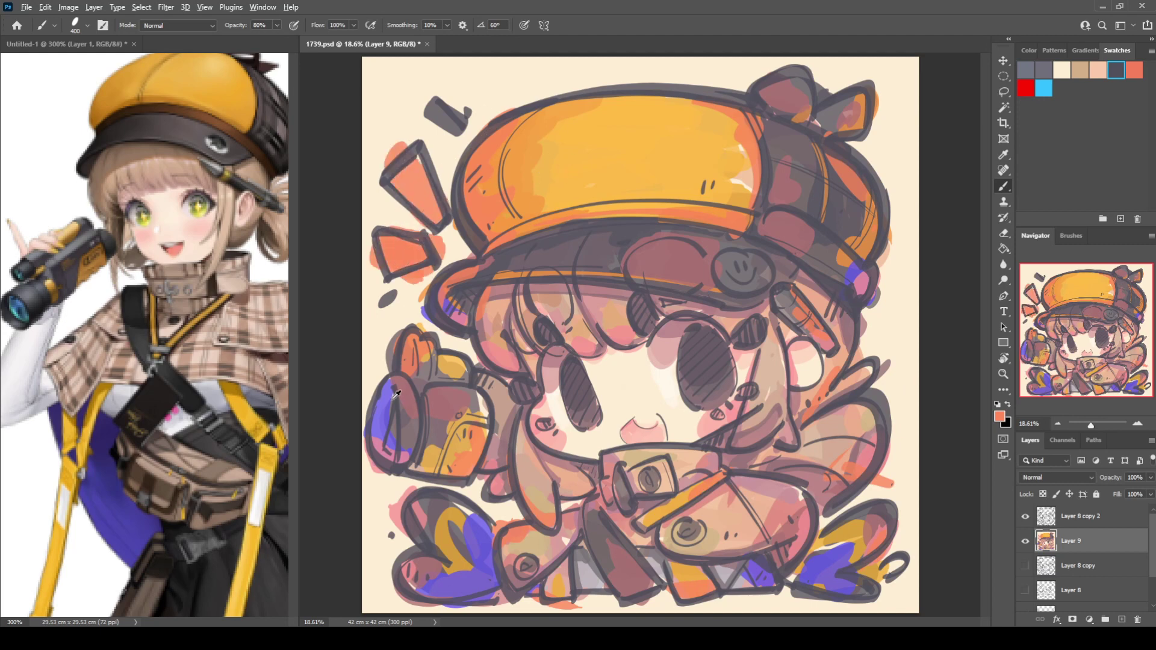
{"action": "left_click", "coordinate": [397, 393], "text": "alt"}
{"action": "mouse_move", "coordinate": [385, 192]}
{"action": "left_mouse_down"}
{"action": "mouse_move", "coordinate": [408, 136]}
{"action": "mouse_move", "coordinate": [422, 165]}
{"action": "left_mouse_up"}
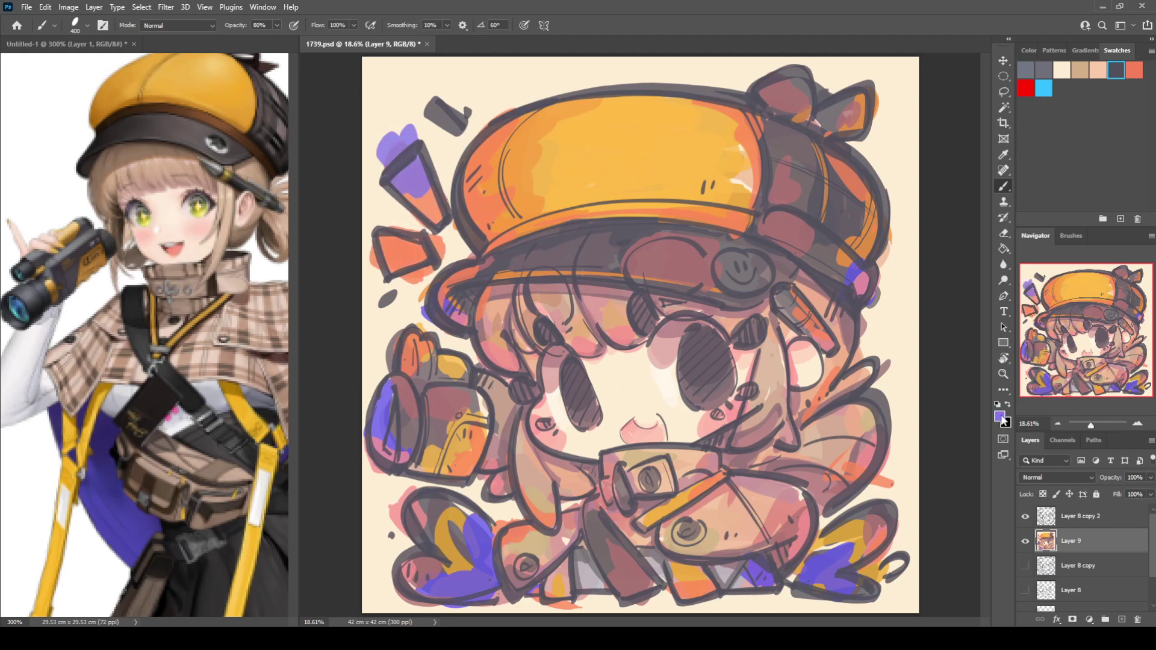
Sample a bright blue and add it to the binocular lens, the lower cape lining, both accent marks and the brim's front tip
{"action": "key", "text": "i"}
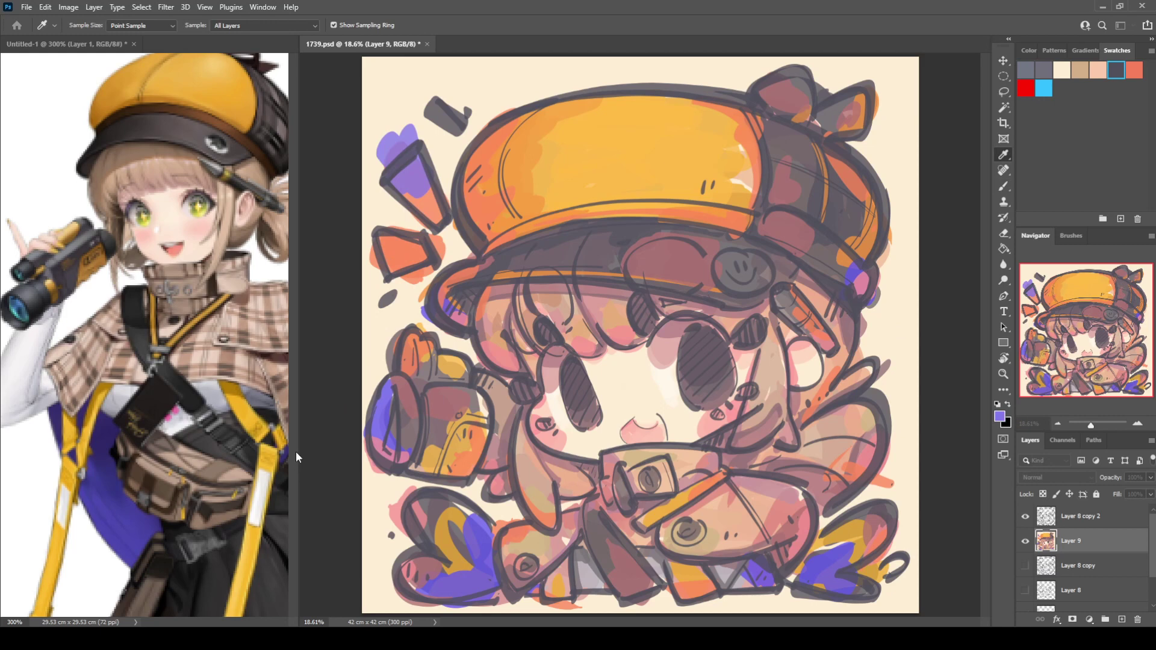
{"action": "left_click", "coordinate": [406, 389]}
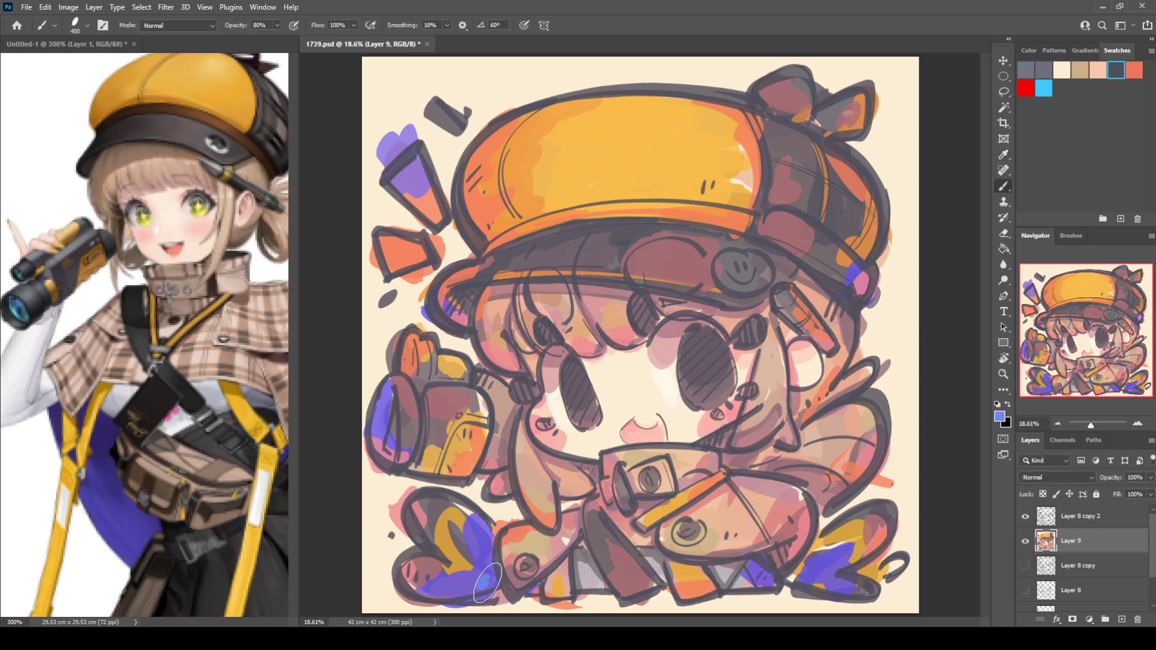
{"action": "left_click_drag", "start_coordinate": [487, 581], "coordinate": [448, 594]}
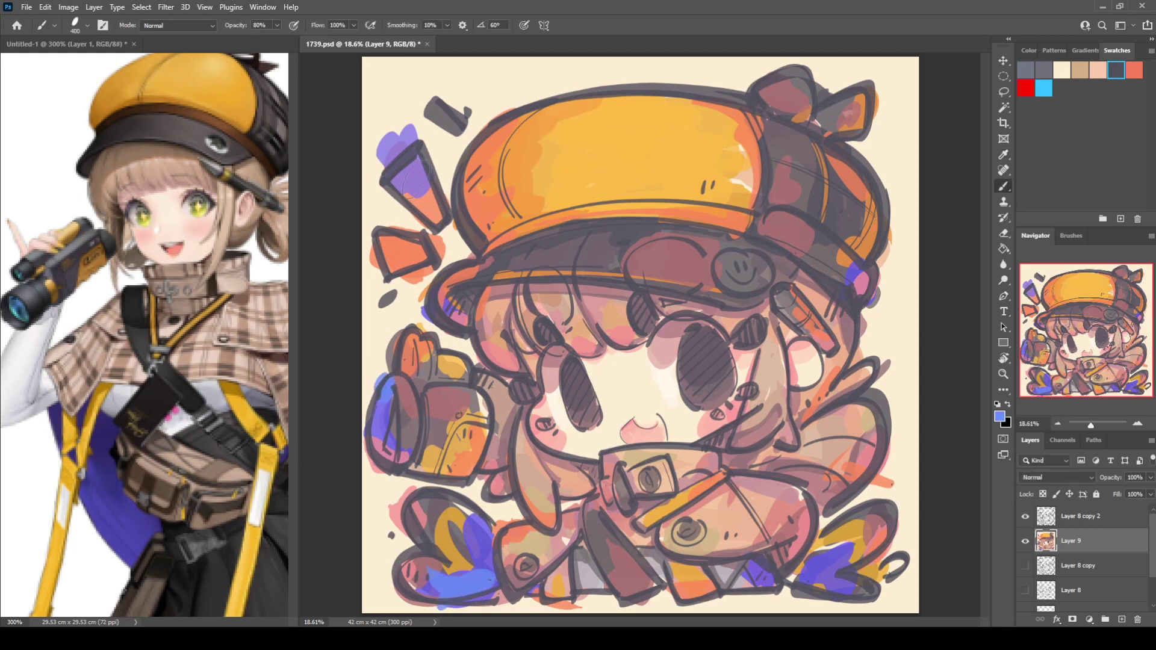
{"action": "left_click_drag", "start_coordinate": [420, 247], "coordinate": [411, 260]}
{"action": "left_click_drag", "start_coordinate": [484, 265], "coordinate": [465, 276]}
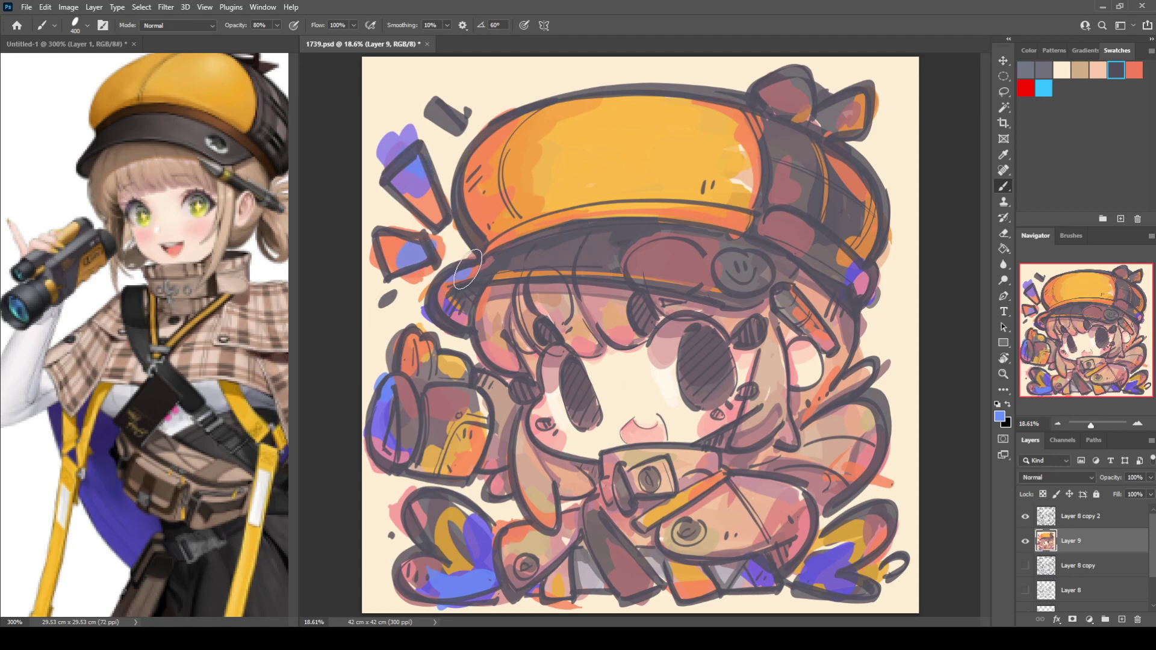
Brush blue along the crown's front and rear edges, fill the smiley badge blue and save the file
{"action": "mouse_move", "coordinate": [478, 222]}
{"action": "left_mouse_down"}
{"action": "mouse_move", "coordinate": [488, 226]}
{"action": "mouse_move", "coordinate": [472, 172]}
{"action": "left_mouse_up"}
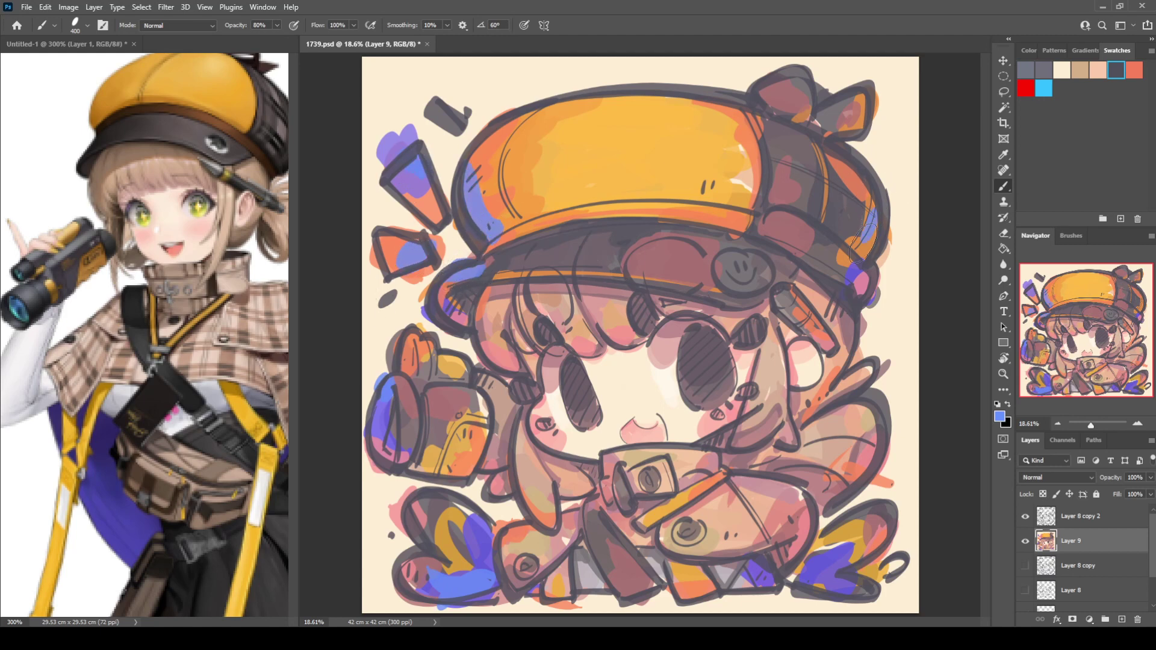
{"action": "left_click_drag", "start_coordinate": [736, 204], "coordinate": [745, 196]}
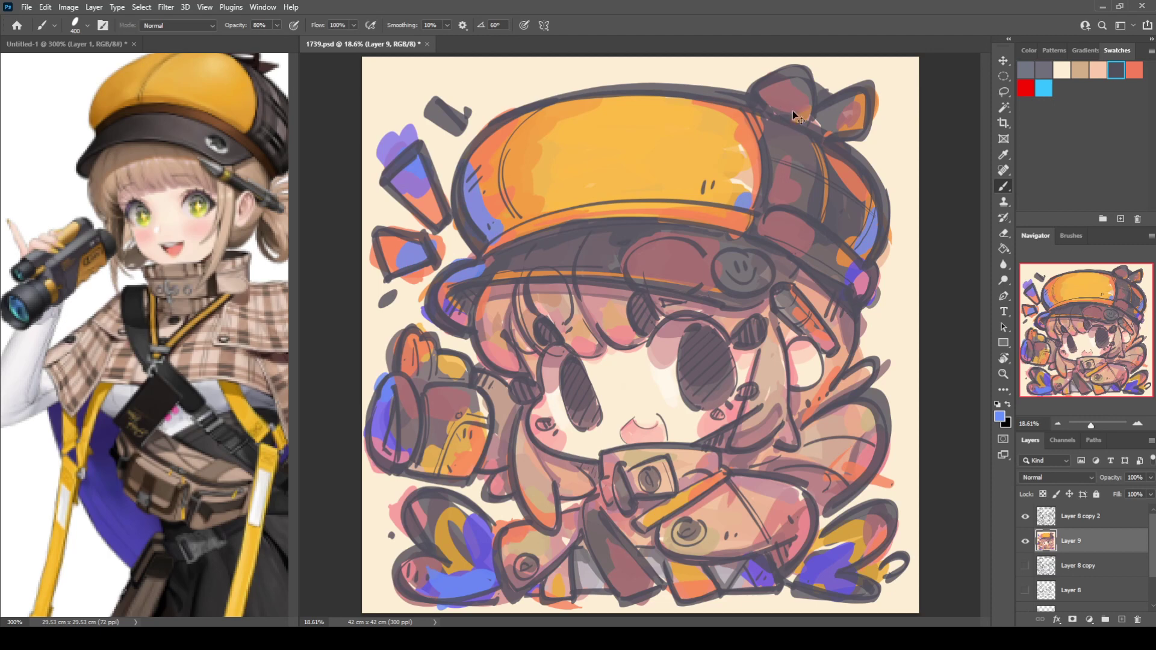
{"action": "key", "text": "ctrl+s"}
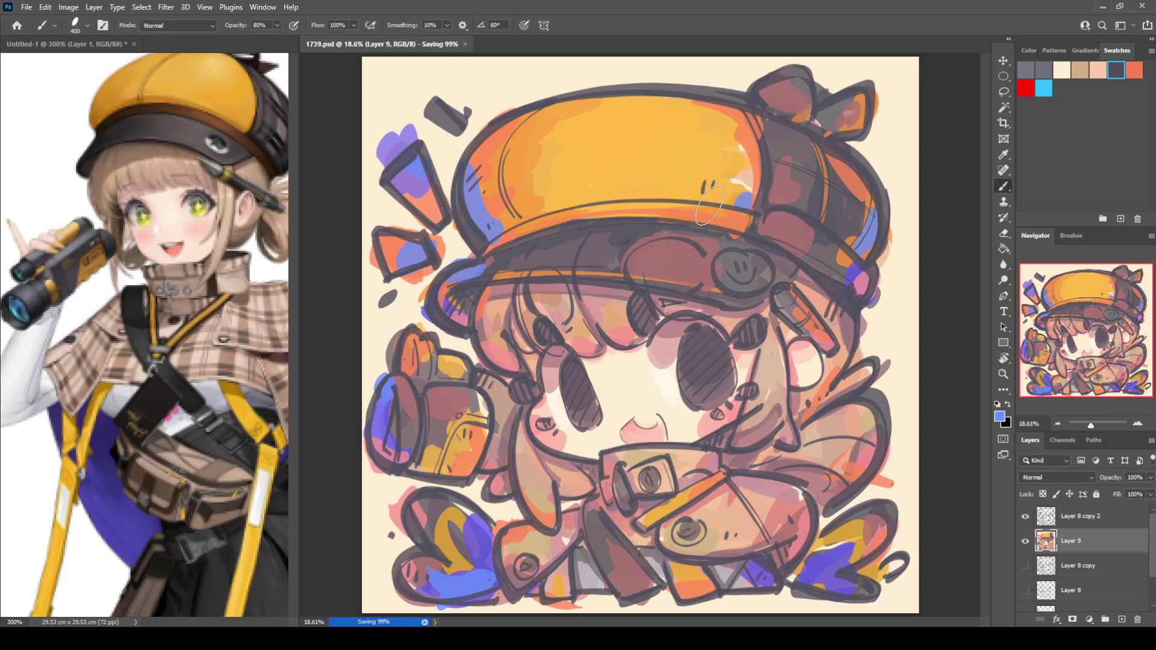
{"action": "mouse_move", "coordinate": [753, 247]}
{"action": "left_mouse_down"}
{"action": "mouse_move", "coordinate": [737, 277]}
{"action": "mouse_move", "coordinate": [749, 270]}
{"action": "left_mouse_up"}
{"action": "left_click", "coordinate": [749, 268]}
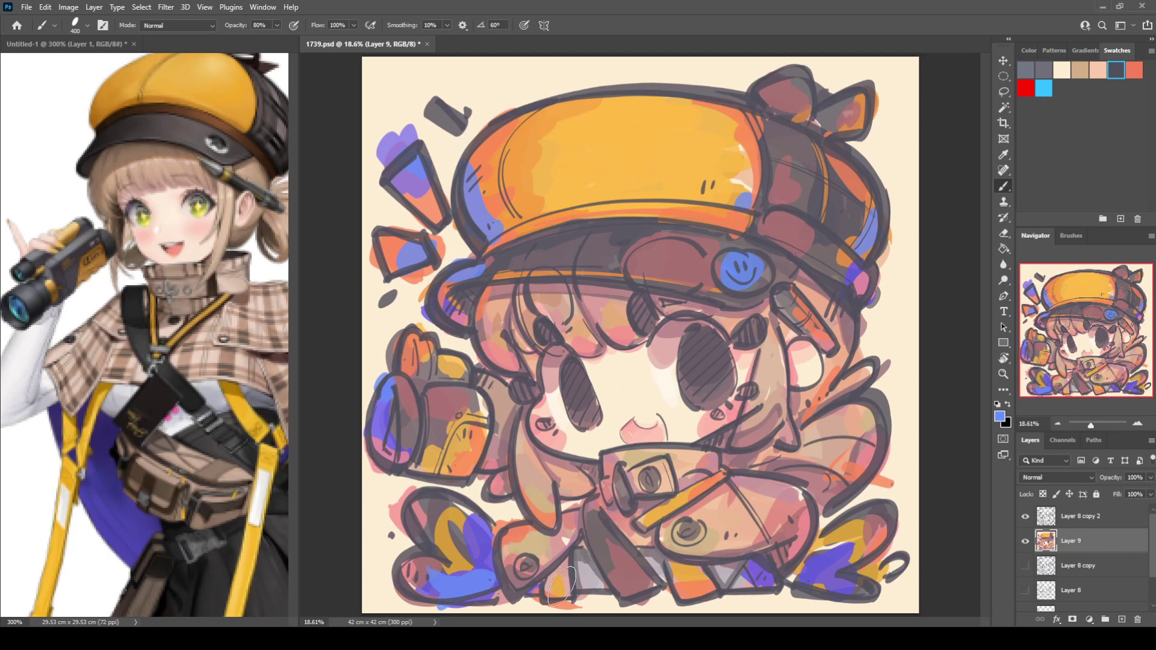
Duplicate Layer 9, hide the original and blend the orange and yellow tones across the crown's front on the copy
{"action": "key", "text": "ctrl+j"}
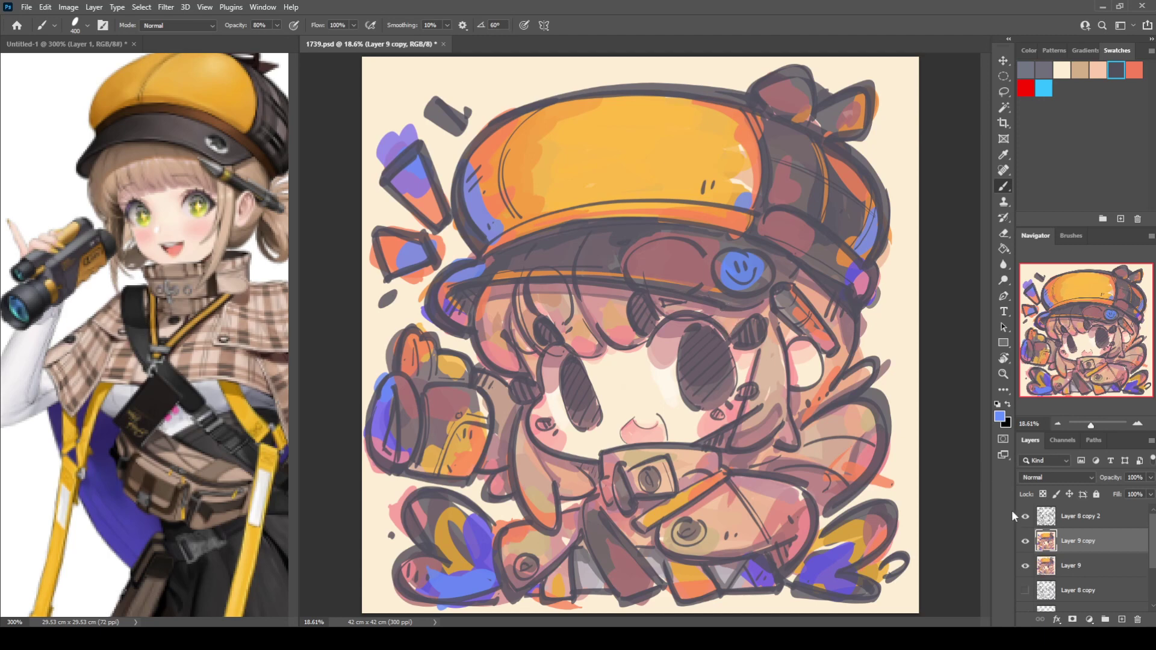
{"action": "left_click", "coordinate": [1026, 567]}
{"action": "left_click", "coordinate": [542, 152], "text": "alt"}
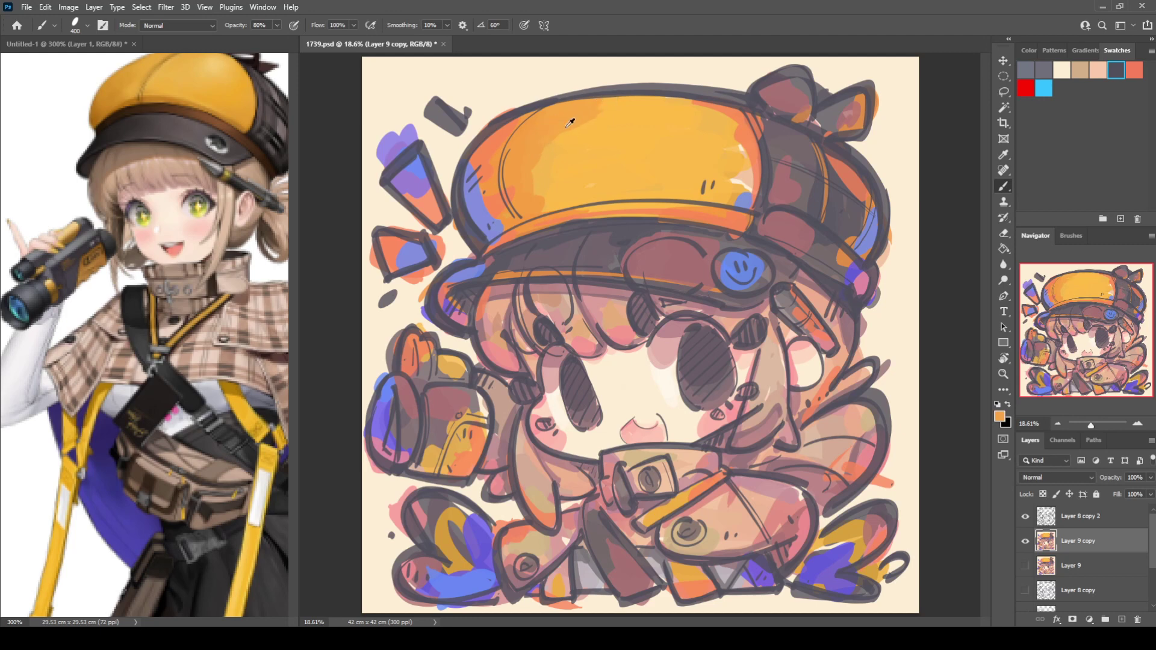
{"action": "left_click", "coordinate": [571, 179], "text": "alt"}
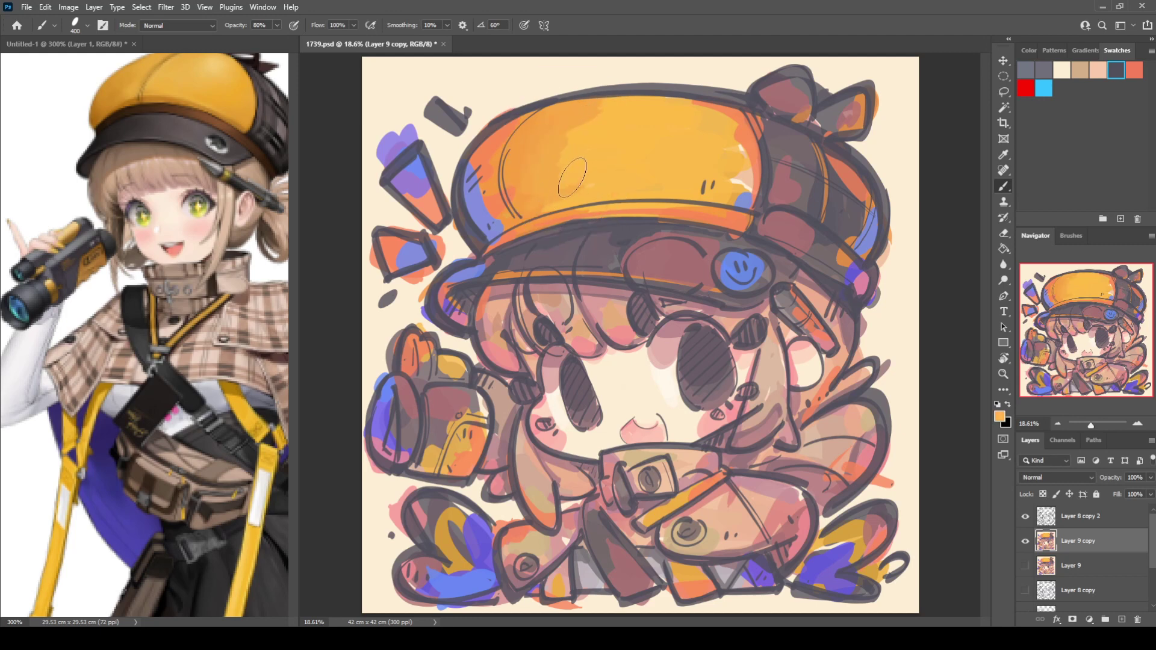
{"action": "left_click", "coordinate": [550, 175], "text": "alt"}
{"action": "left_click", "coordinate": [566, 162], "text": "alt"}
{"action": "left_click", "coordinate": [495, 191], "text": "alt"}
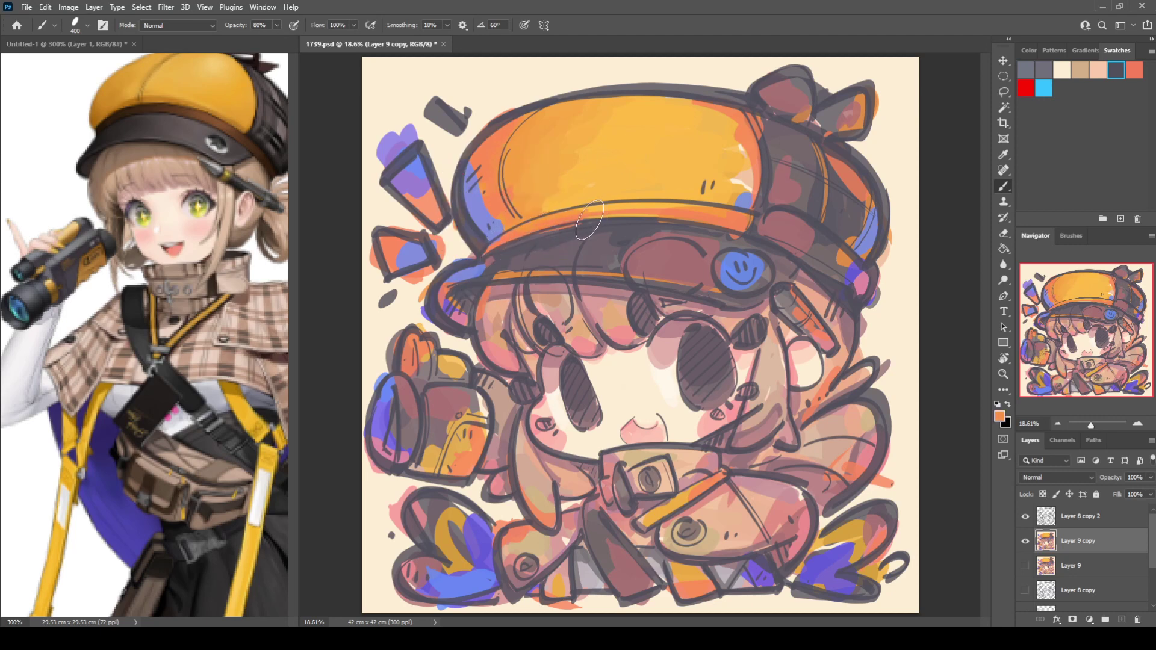
Even out the orange band along the crown's lower edge and cover the pale gaps near its rear with sampled yellow
{"action": "left_click", "coordinate": [532, 239], "text": "alt"}
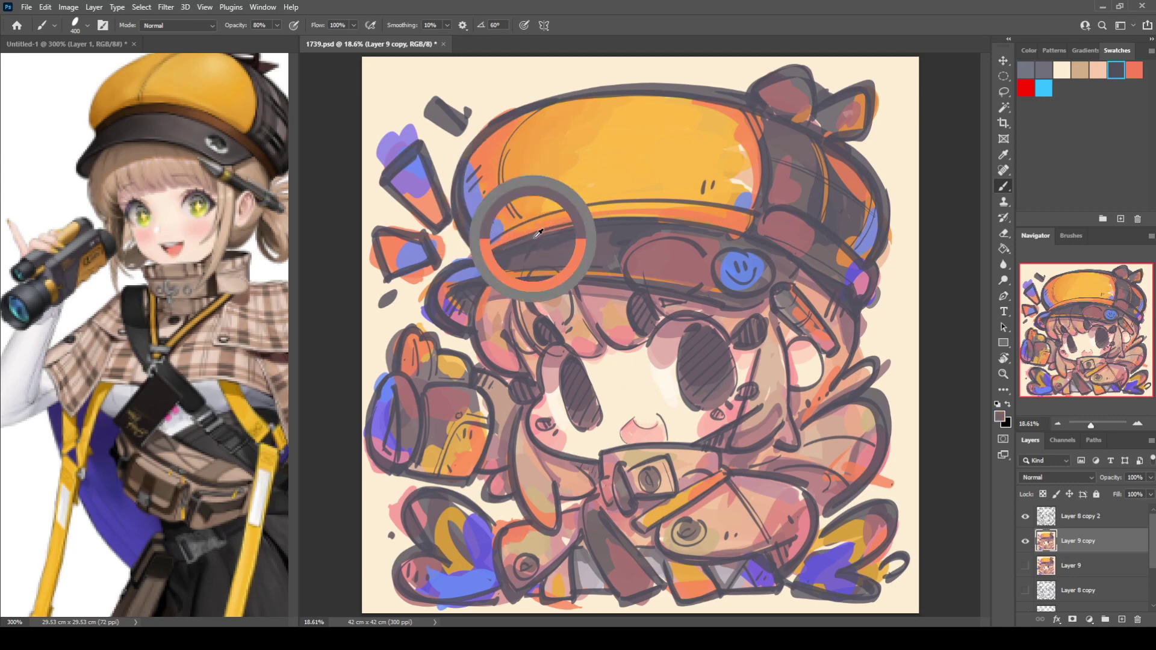
{"action": "left_click", "coordinate": [590, 211], "text": "alt"}
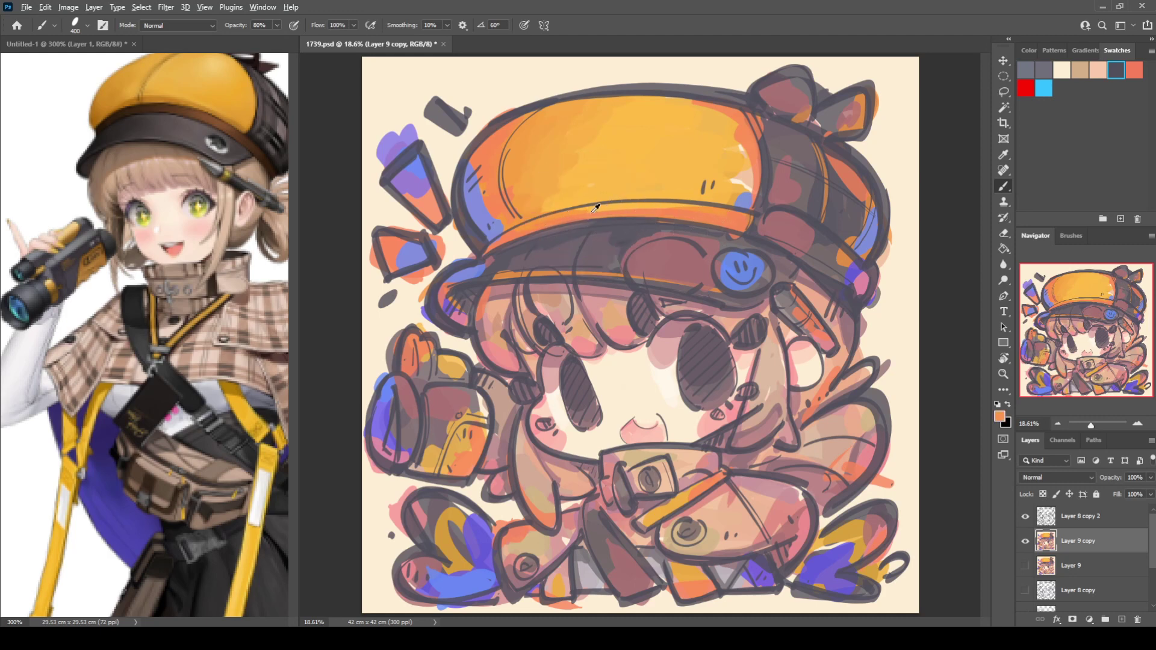
{"action": "left_click", "coordinate": [593, 210], "text": "alt"}
{"action": "left_click_drag", "start_coordinate": [604, 207], "coordinate": [714, 211]}
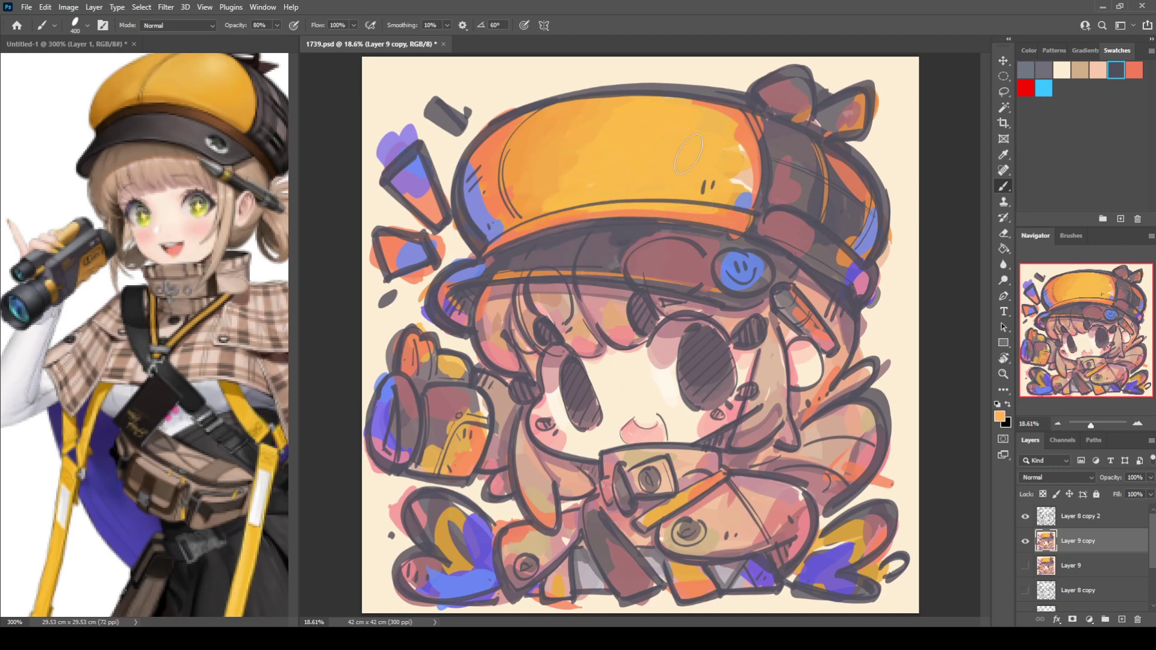
{"action": "left_click", "coordinate": [744, 176], "text": "alt"}
{"action": "left_click", "coordinate": [734, 158], "text": "alt"}
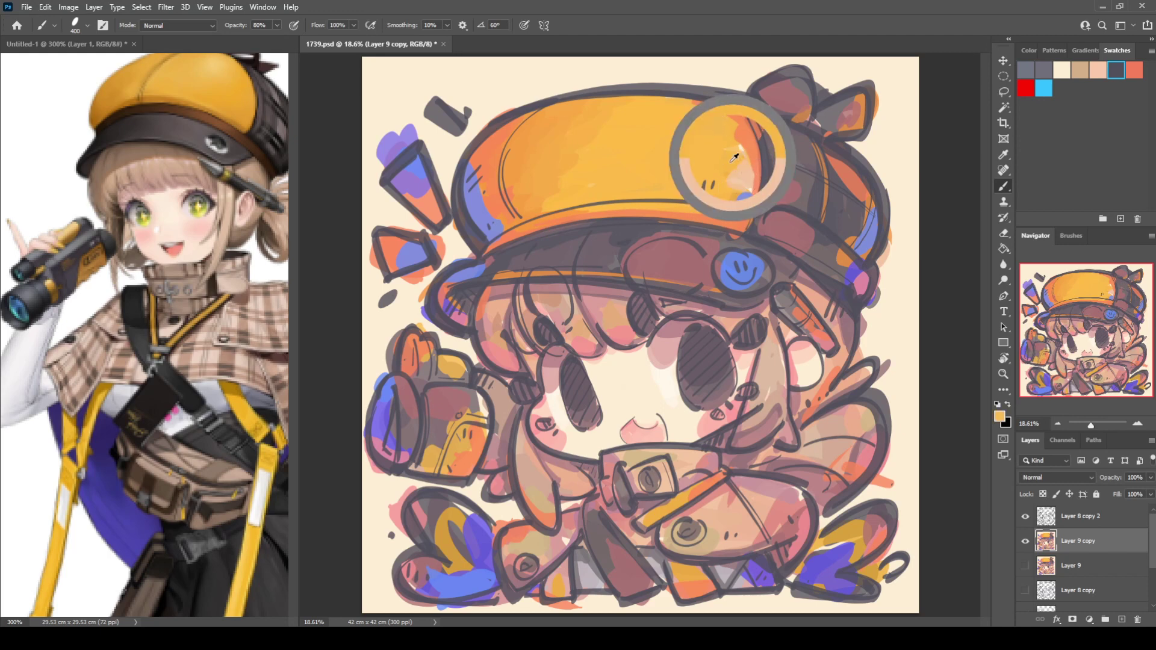
{"action": "left_click", "coordinate": [745, 197], "text": "alt"}
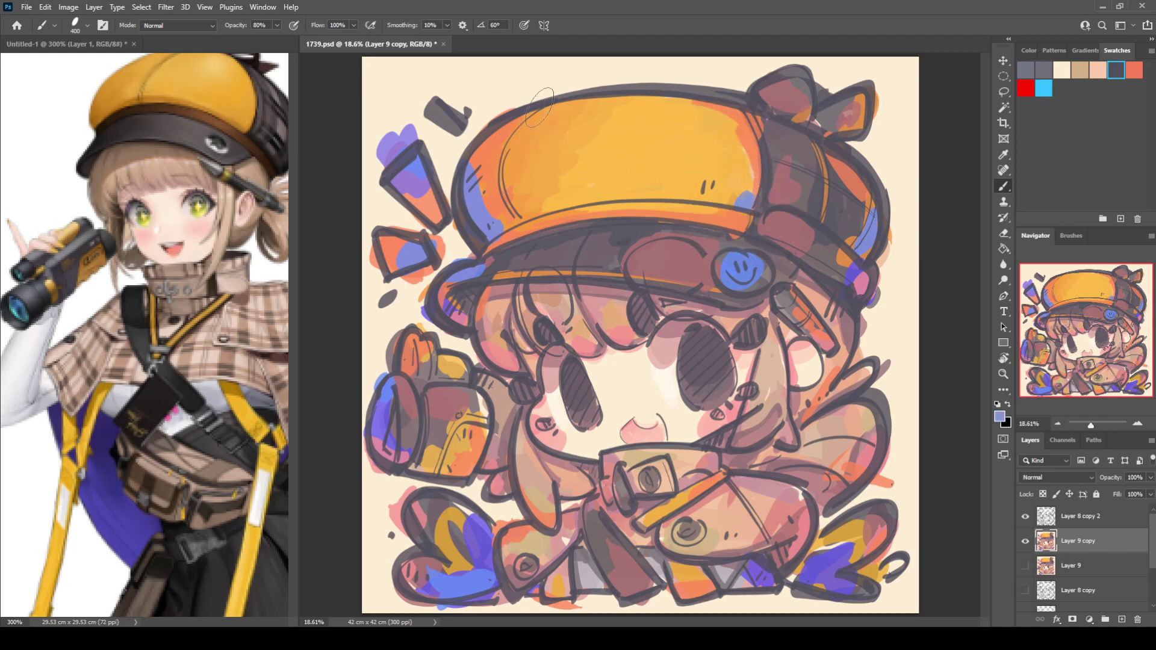
Trace the crown's front seam and panel edge with periwinkle and dusty mauve strokes
{"action": "mouse_move", "coordinate": [539, 107]}
{"action": "left_mouse_down"}
{"action": "mouse_move", "coordinate": [506, 154]}
{"action": "mouse_move", "coordinate": [520, 217]}
{"action": "left_mouse_up"}
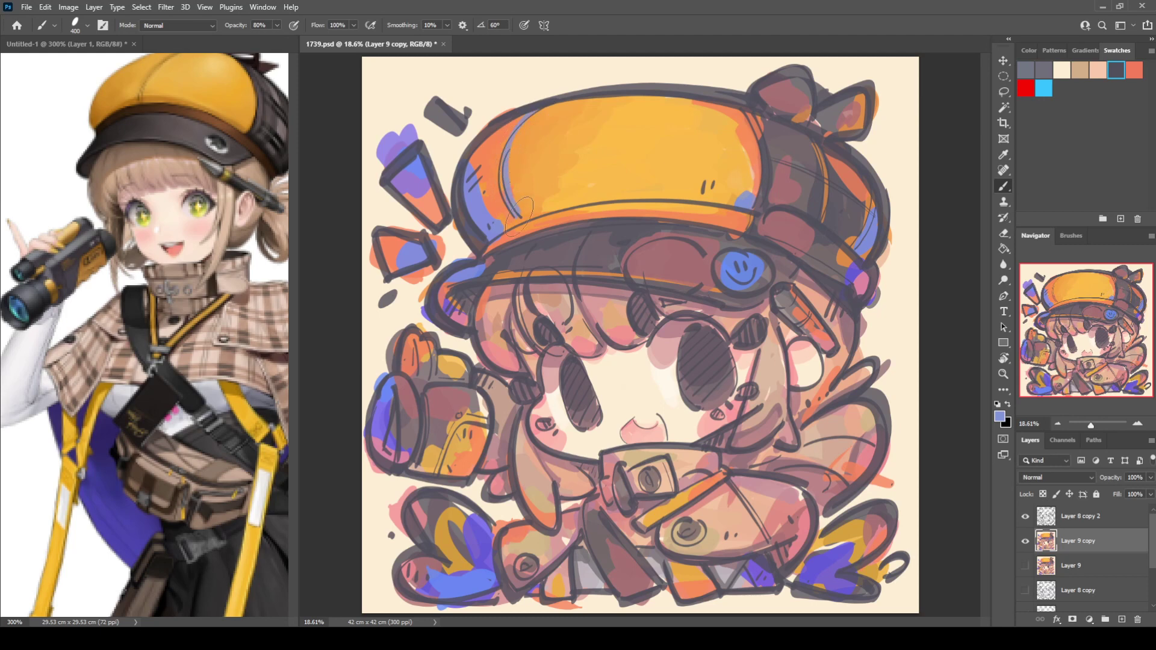
{"action": "left_click", "coordinate": [495, 246], "text": "alt"}
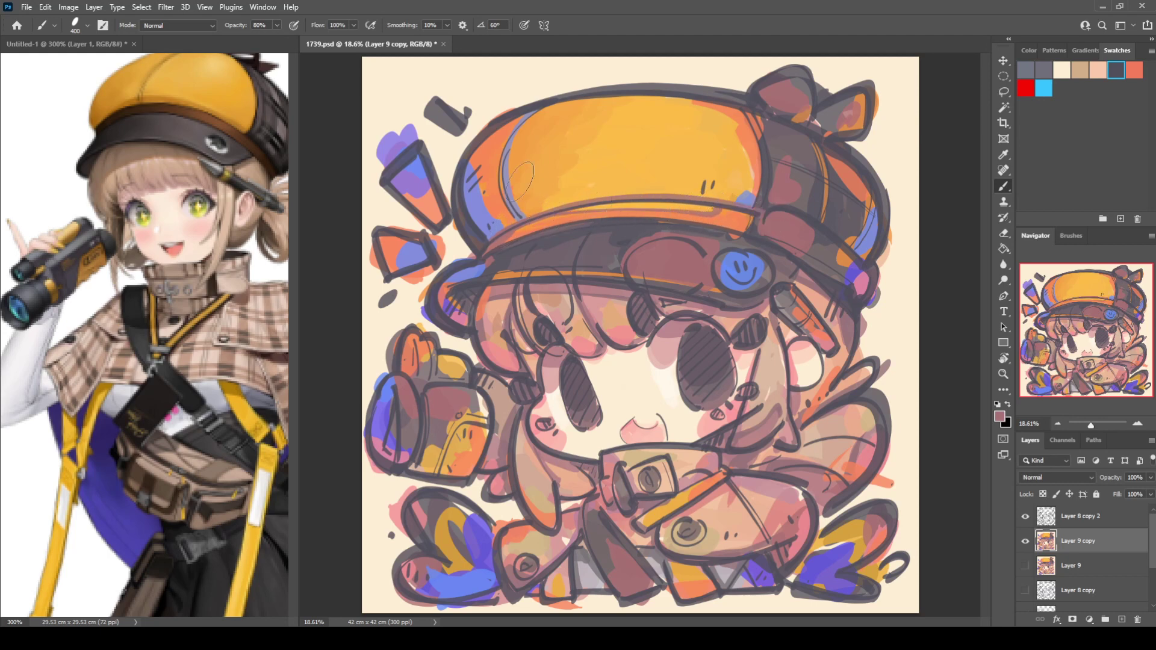
{"action": "mouse_move", "coordinate": [526, 112]}
{"action": "left_mouse_down"}
{"action": "mouse_move", "coordinate": [504, 166]}
{"action": "mouse_move", "coordinate": [522, 200]}
{"action": "left_mouse_up"}
{"action": "mouse_move", "coordinate": [485, 133]}
{"action": "left_mouse_down"}
{"action": "mouse_move", "coordinate": [483, 205]}
{"action": "mouse_move", "coordinate": [503, 236]}
{"action": "left_mouse_up"}
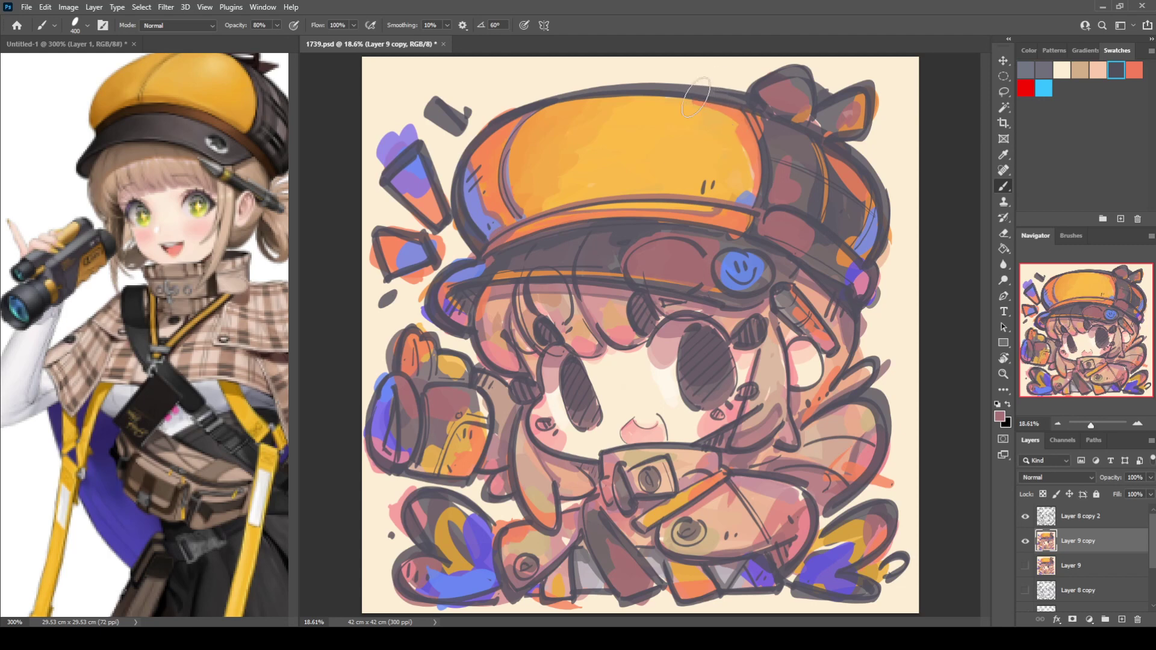
Refine the crown's rear seam with sampled colour and paint two short coral orange dashes in the crown's centre
{"action": "left_click_drag", "start_coordinate": [706, 110], "coordinate": [736, 129]}
{"action": "key", "text": "ctrl+z"}
{"action": "left_click", "coordinate": [758, 143], "text": "alt"}
{"action": "mouse_move", "coordinate": [615, 160]}
{"action": "left_mouse_down"}
{"action": "mouse_move", "coordinate": [630, 179]}
{"action": "mouse_move", "coordinate": [645, 176]}
{"action": "left_mouse_up"}
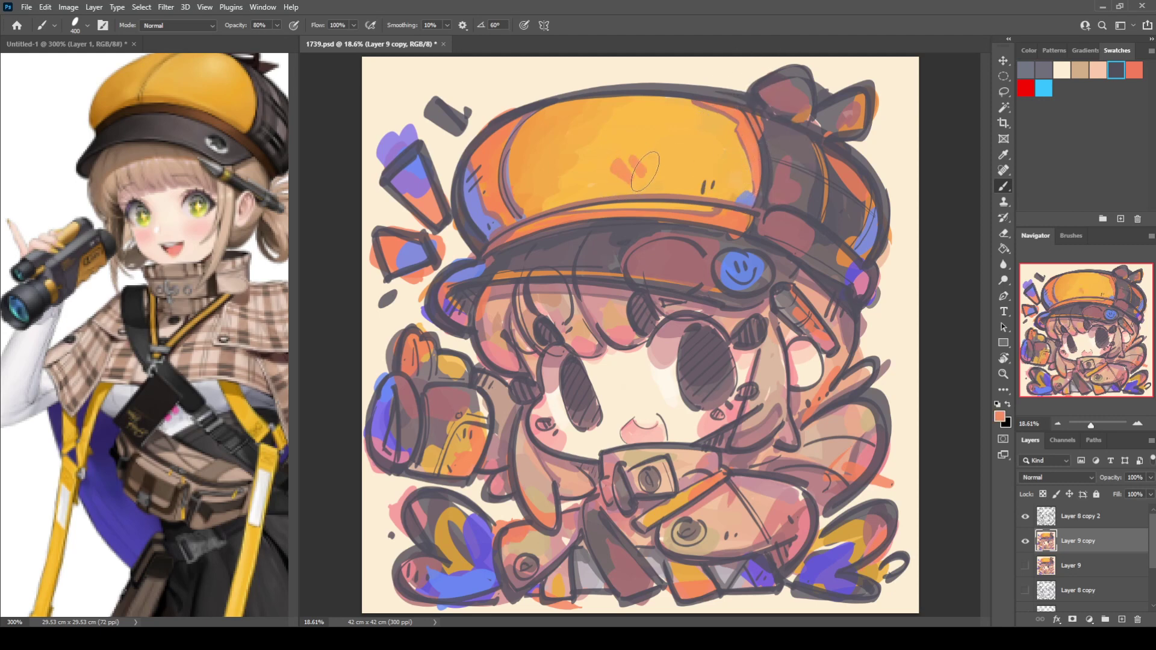
Smooth the dark grey-brown fill of the hat's rear panels with tones sampled from the neighbouring areas
{"action": "left_click", "coordinate": [797, 153], "text": "alt"}
{"action": "left_click", "coordinate": [836, 165], "text": "alt"}
{"action": "left_click", "coordinate": [809, 149], "text": "alt"}
{"action": "left_click_drag", "start_coordinate": [813, 140], "coordinate": [819, 214]}
{"action": "left_click", "coordinate": [850, 196], "text": "alt"}
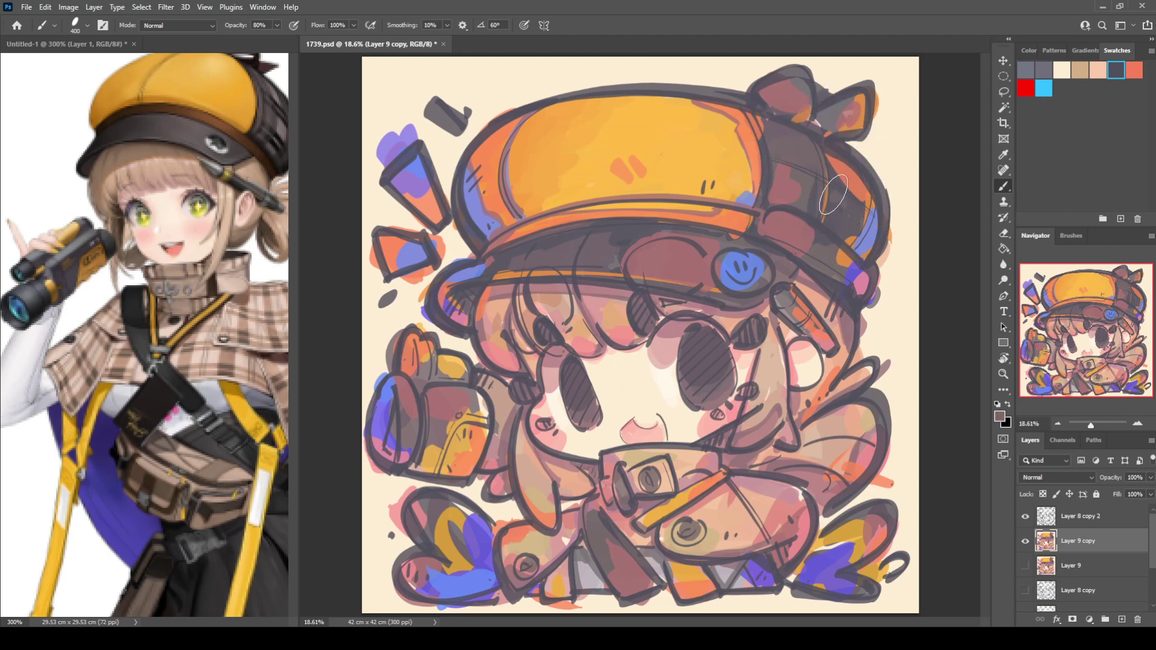
Fill the lower part of the hat's plaid rear panel with sampled maroon
{"action": "left_click", "coordinate": [789, 174], "text": "alt"}
{"action": "mouse_move", "coordinate": [774, 181]}
{"action": "left_mouse_down"}
{"action": "mouse_move", "coordinate": [774, 167]}
{"action": "mouse_move", "coordinate": [772, 201]}
{"action": "left_mouse_up"}
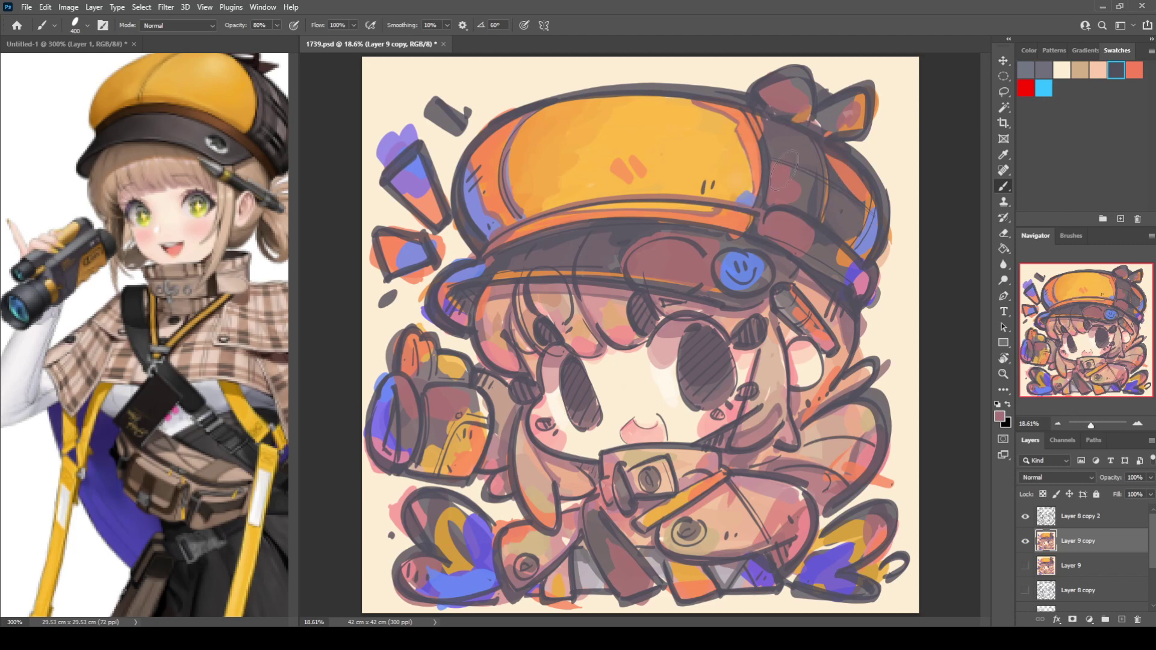
{"action": "left_click", "coordinate": [807, 191], "text": "alt"}
{"action": "left_click_drag", "start_coordinate": [804, 193], "coordinate": [798, 190]}
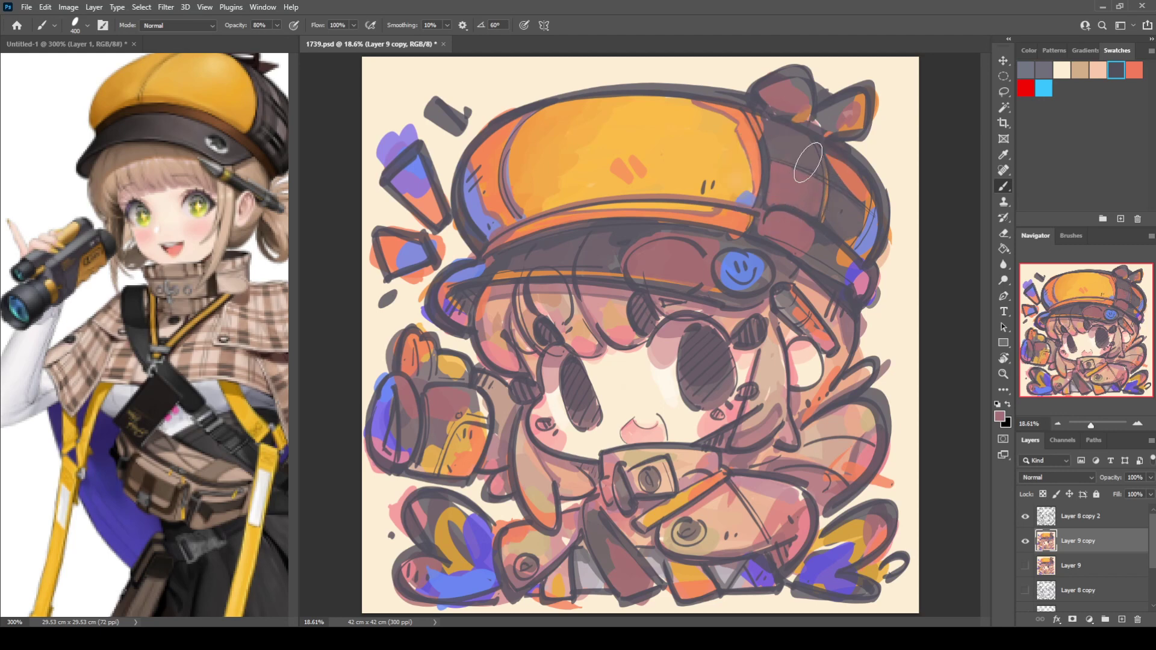
Clean up the blue patch on the hat's rear edge and cover the rear panel's orange with dark grey
{"action": "left_click", "coordinate": [867, 239], "text": "alt"}
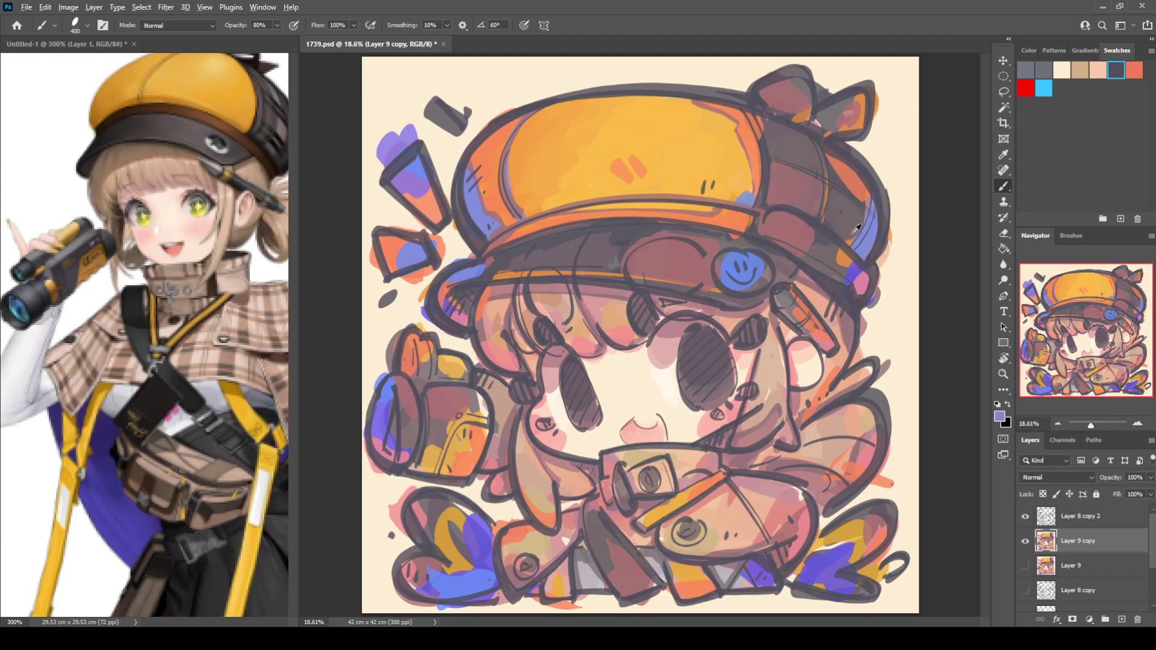
{"action": "left_click", "coordinate": [841, 166], "text": "alt"}
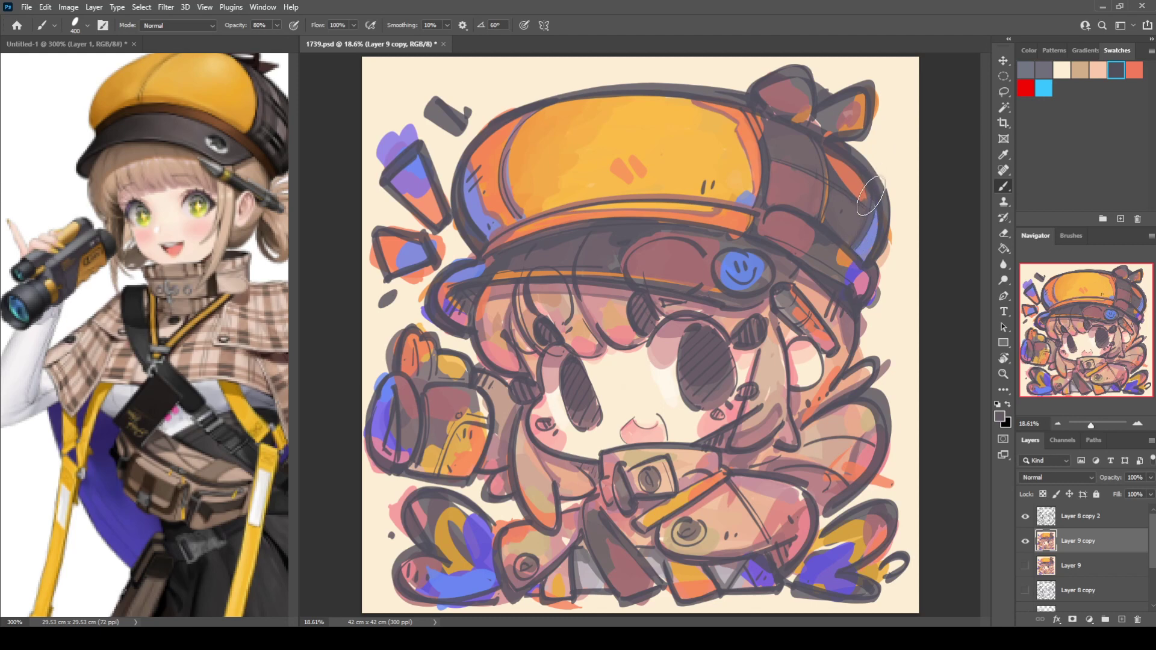
{"action": "mouse_move", "coordinate": [827, 188]}
{"action": "left_mouse_down"}
{"action": "mouse_move", "coordinate": [819, 220]}
{"action": "mouse_move", "coordinate": [846, 125]}
{"action": "mouse_move", "coordinate": [797, 127]}
{"action": "mouse_move", "coordinate": [786, 208]}
{"action": "left_mouse_up"}
Paint an ochre orange patch over the violet on the brim's rear band and tidy the maroon and pink around it
{"action": "left_click", "coordinate": [843, 256], "text": "alt"}
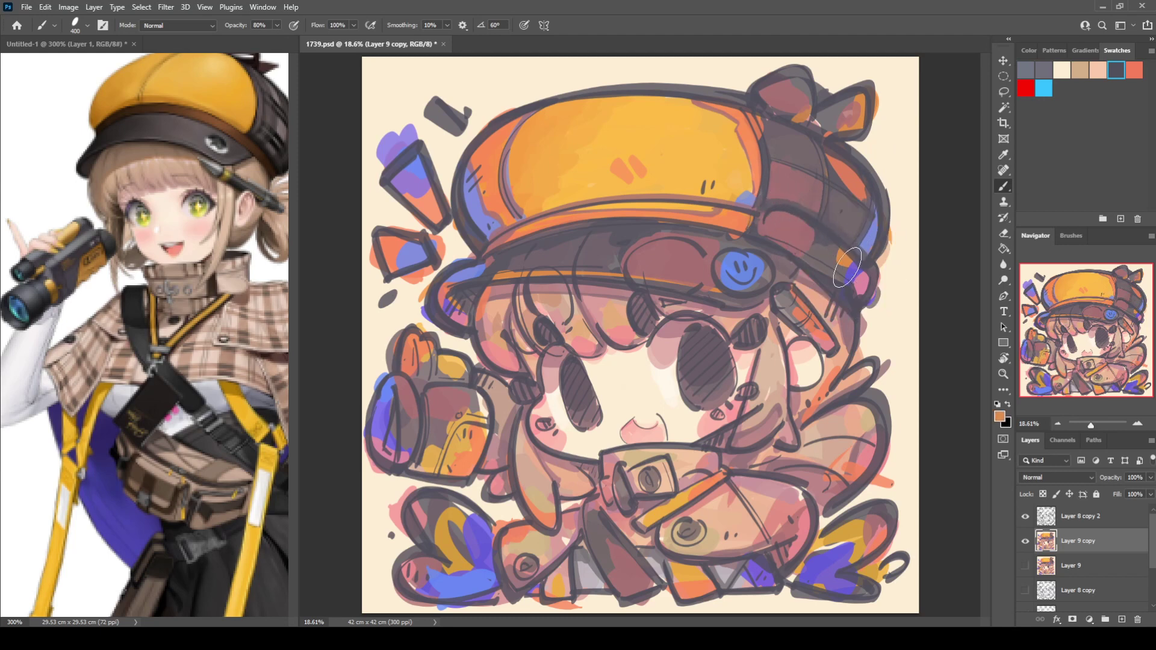
{"action": "mouse_move", "coordinate": [848, 265]}
{"action": "left_mouse_down"}
{"action": "mouse_move", "coordinate": [835, 250]}
{"action": "mouse_move", "coordinate": [842, 261]}
{"action": "left_mouse_up"}
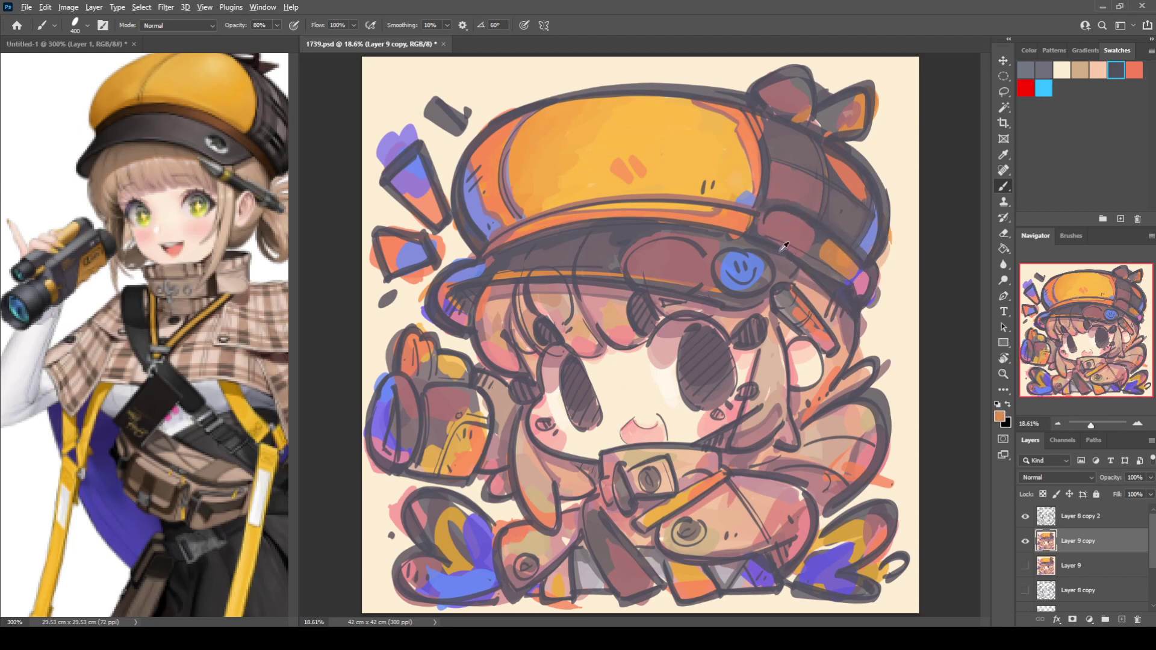
{"action": "left_click", "coordinate": [804, 255], "text": "alt"}
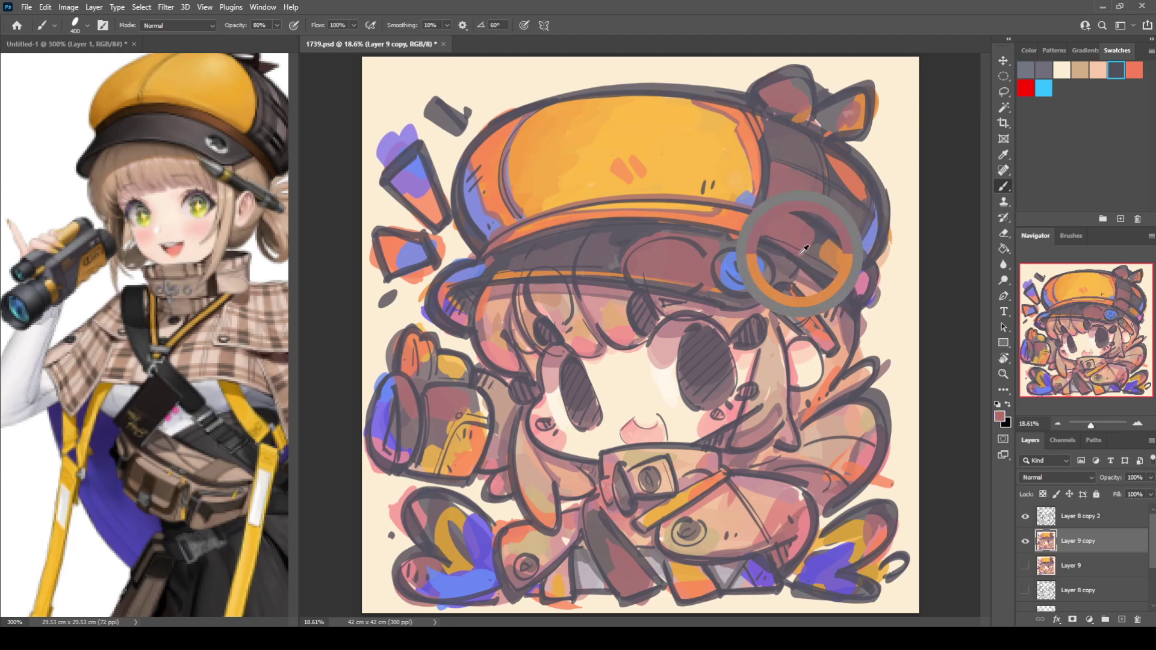
{"action": "left_click", "coordinate": [862, 281], "text": "alt"}
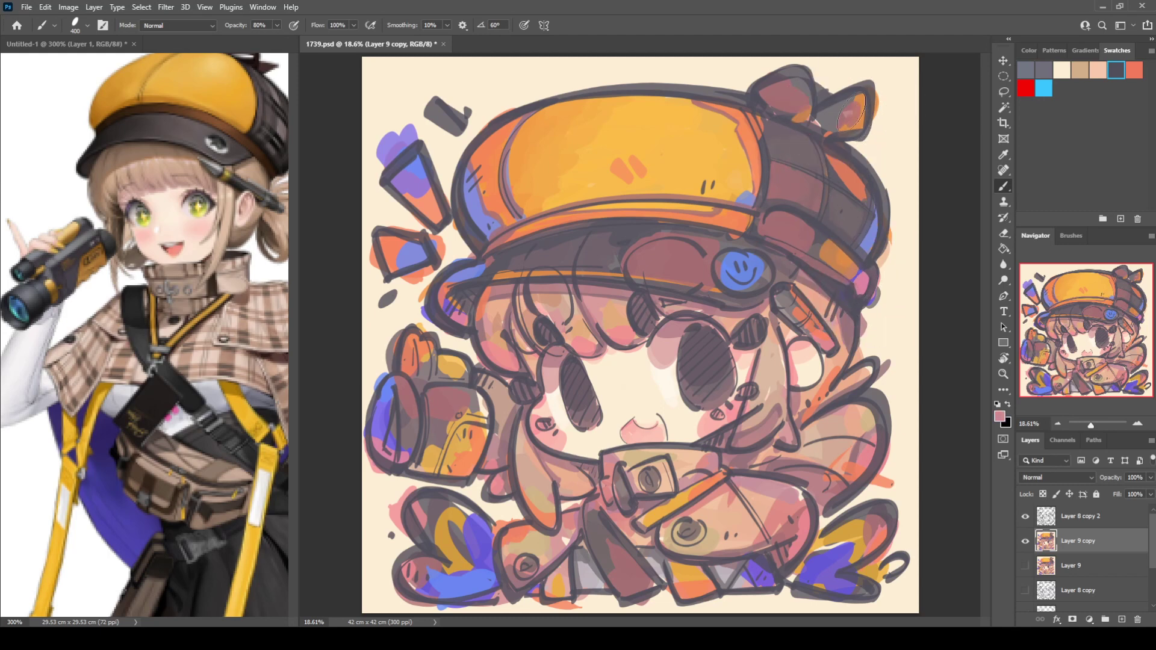
Recolour the bow on top of the hat with sampled dusty rose, orange and grey tones
{"action": "left_click_drag", "start_coordinate": [850, 113], "coordinate": [829, 110]}
{"action": "left_click", "coordinate": [864, 103], "text": "alt"}
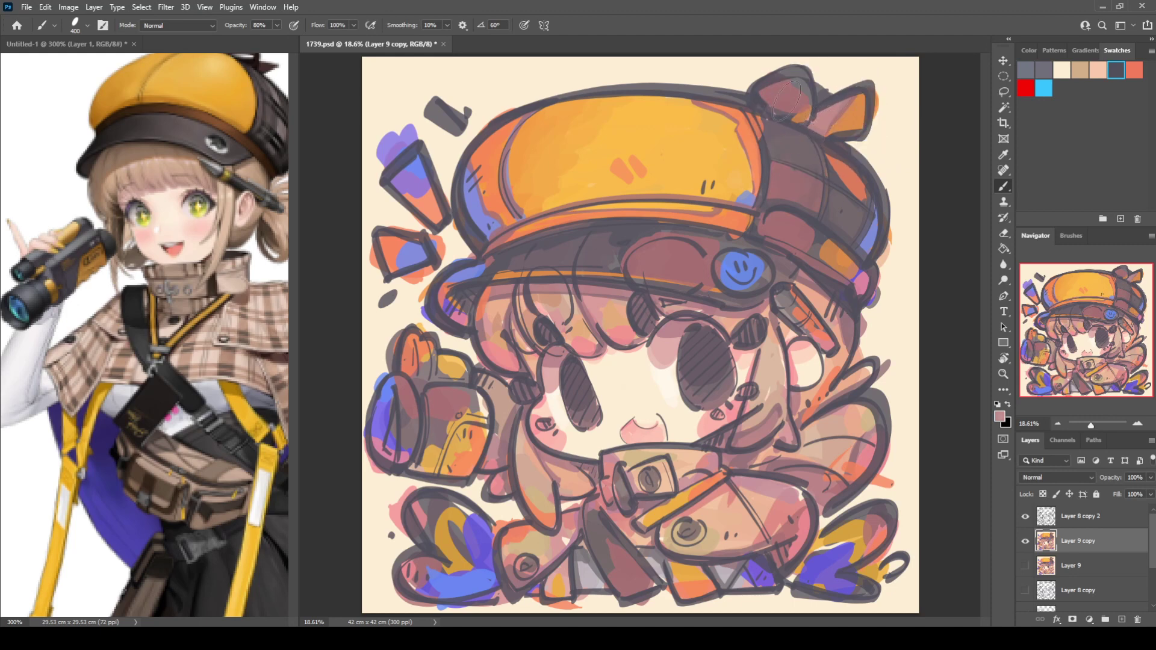
{"action": "left_click", "coordinate": [805, 81], "text": "alt"}
{"action": "mouse_move", "coordinate": [786, 78]}
{"action": "left_mouse_down"}
{"action": "mouse_move", "coordinate": [815, 95]}
{"action": "mouse_move", "coordinate": [804, 110]}
{"action": "left_mouse_up"}
{"action": "left_click", "coordinate": [810, 114], "text": "alt"}
Touch up the hat's dark brim with sampled brown and maroon tones and even out its orange trim line
{"action": "left_click", "coordinate": [511, 265], "text": "alt"}
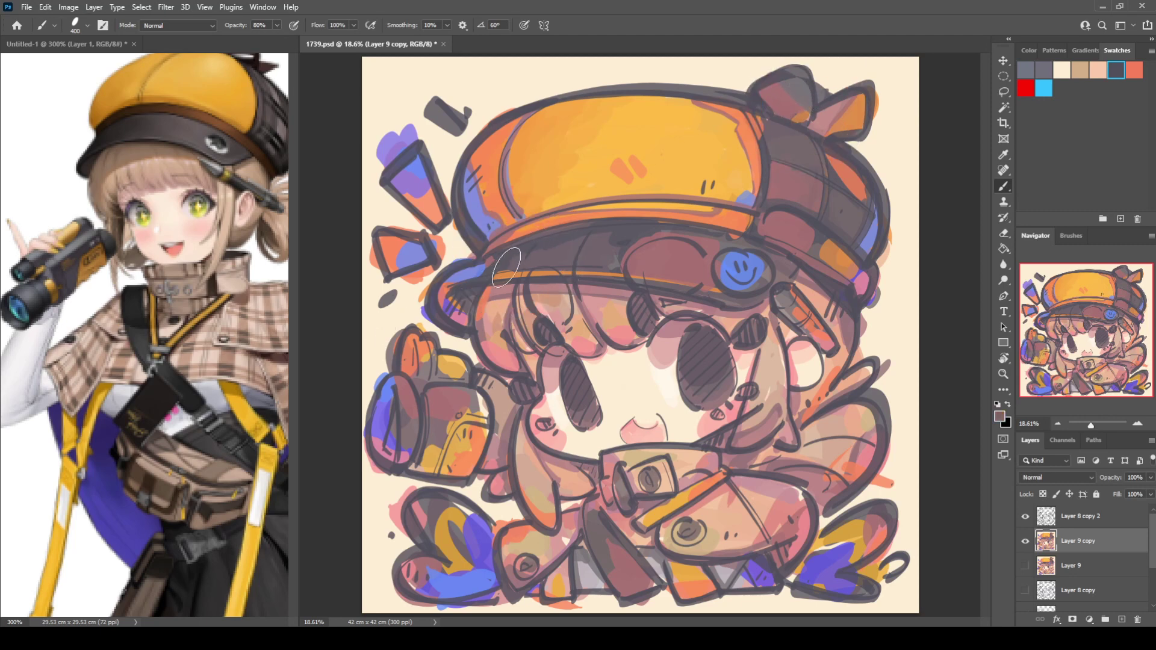
{"action": "left_click", "coordinate": [500, 266], "text": "alt"}
{"action": "left_click_drag", "start_coordinate": [495, 251], "coordinate": [490, 264]}
{"action": "left_click", "coordinate": [513, 277], "text": "alt"}
{"action": "left_click", "coordinate": [508, 275], "text": "alt"}
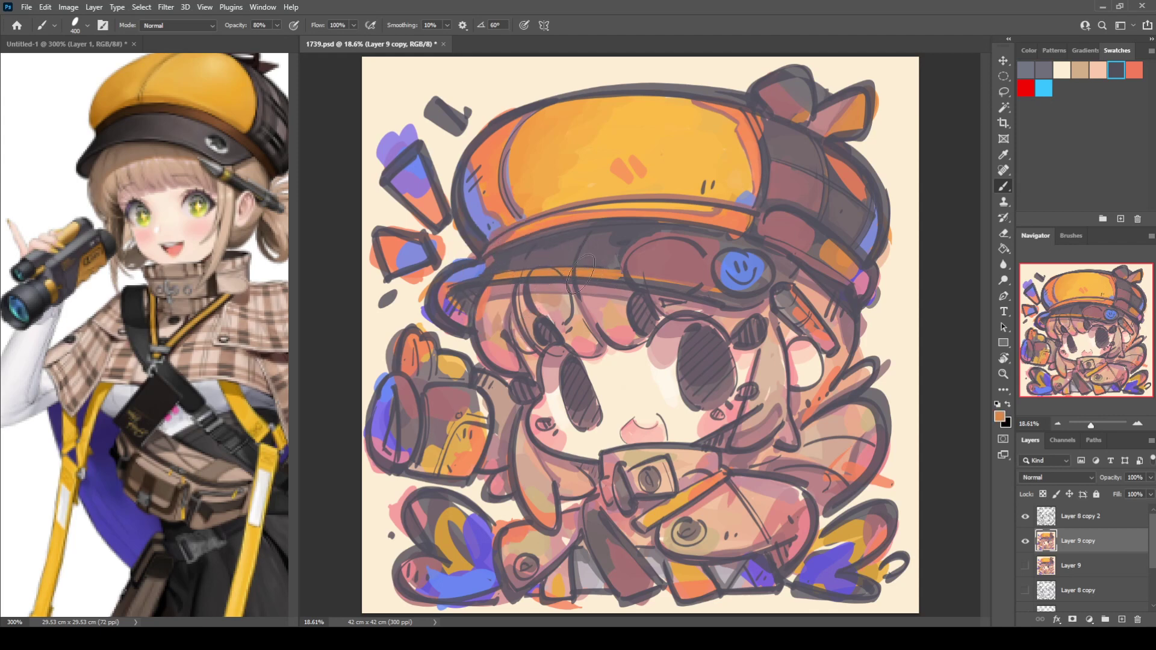
{"action": "left_click", "coordinate": [609, 267], "text": "alt"}
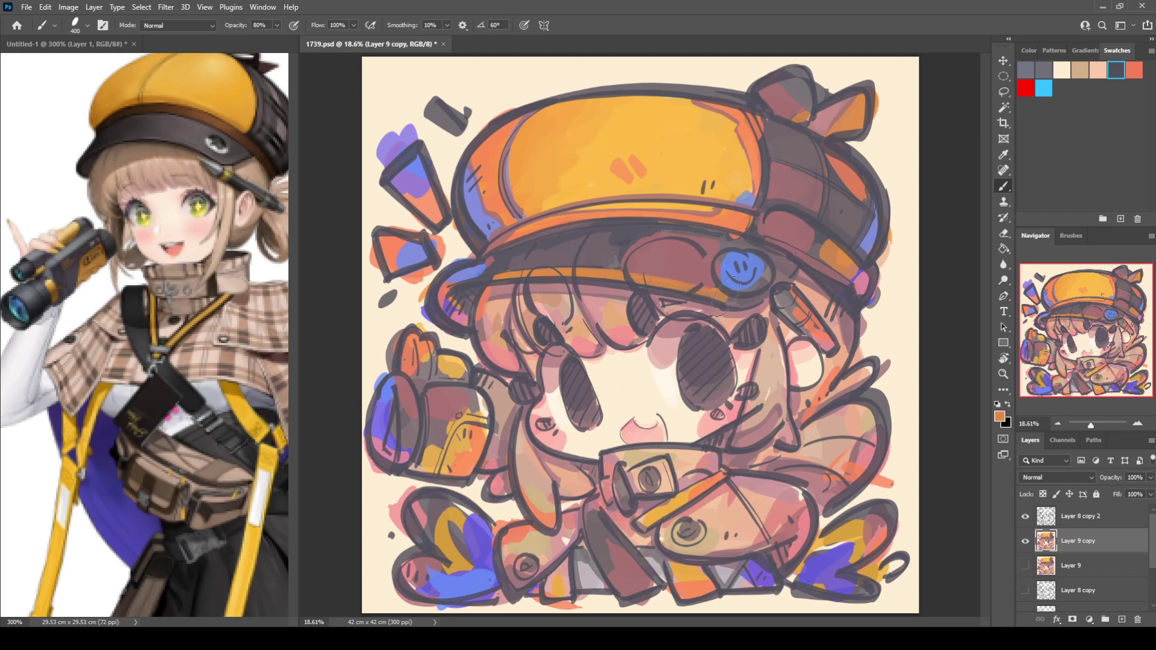
{"action": "left_click", "coordinate": [650, 223], "text": "alt"}
{"action": "left_click", "coordinate": [634, 239], "text": "alt"}
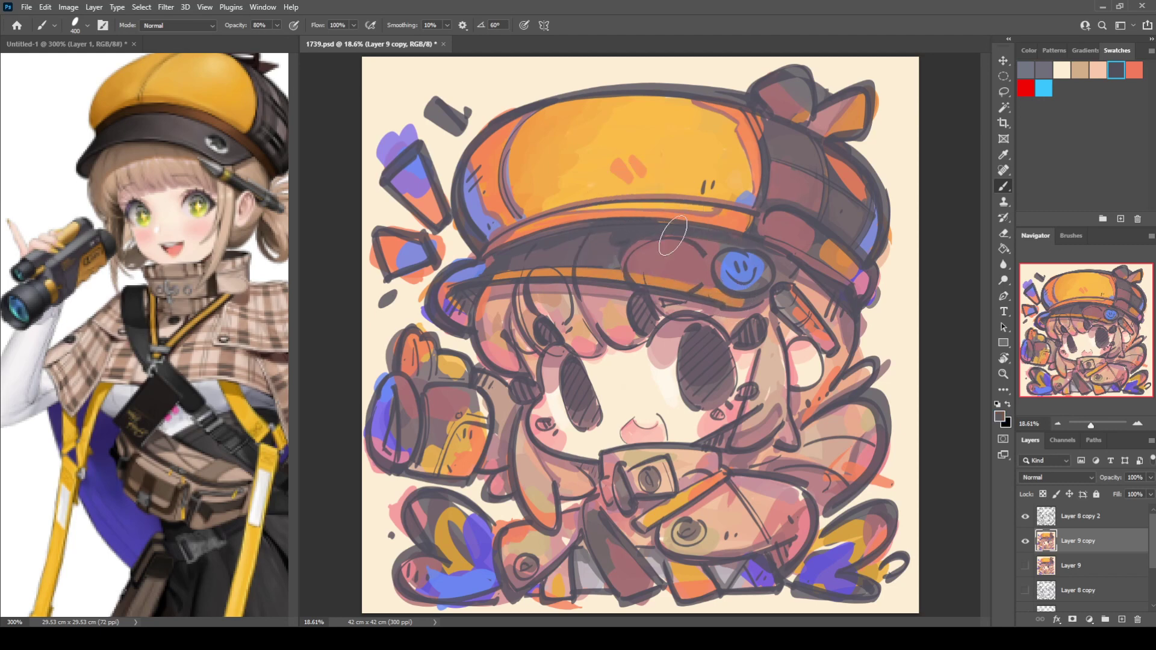
Clean up the blue of the smiley badge on the brim and paint a yellow crescent along its edge
{"action": "left_click", "coordinate": [740, 257], "text": "alt"}
{"action": "left_click", "coordinate": [733, 255], "text": "alt"}
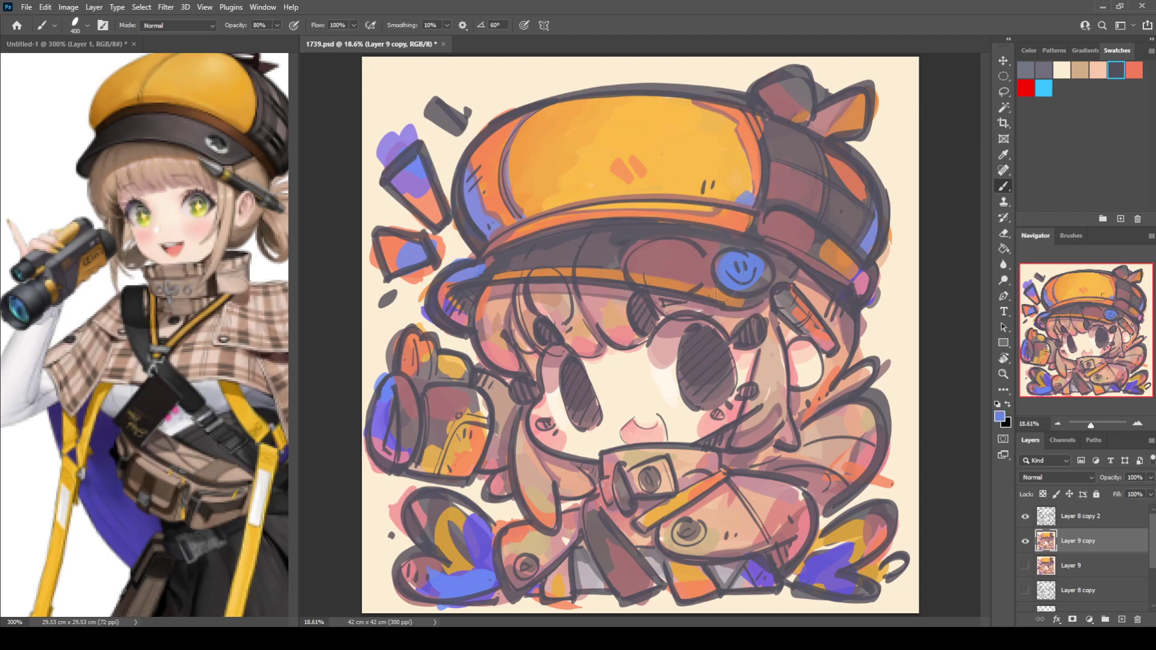
{"action": "left_click", "coordinate": [727, 193], "text": "alt"}
{"action": "mouse_move", "coordinate": [756, 259]}
{"action": "left_mouse_down"}
{"action": "mouse_move", "coordinate": [766, 274]}
{"action": "mouse_move", "coordinate": [747, 299]}
{"action": "left_mouse_up"}
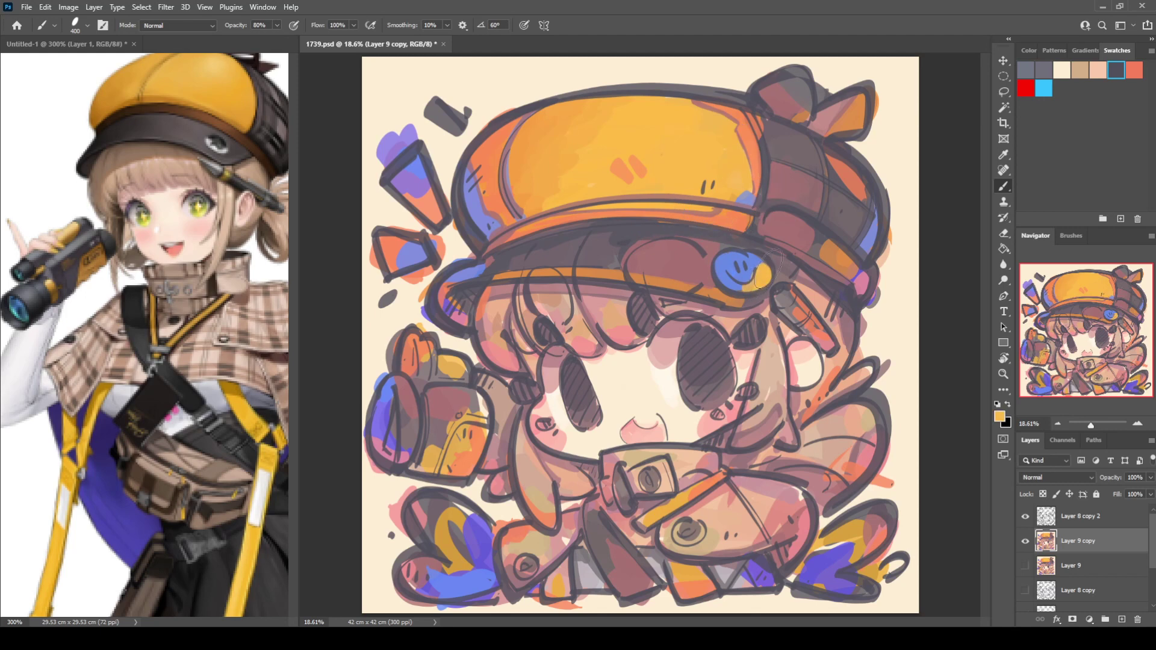
Cover the orange pen tucked beside the ear with dark grey and add a sampled orange-brown accent along it
{"action": "left_click", "coordinate": [795, 306], "text": "alt"}
{"action": "left_click_drag", "start_coordinate": [793, 305], "coordinate": [830, 352]}
{"action": "left_click", "coordinate": [822, 235], "text": "alt"}
{"action": "mouse_move", "coordinate": [780, 295]}
{"action": "left_mouse_down"}
{"action": "mouse_move", "coordinate": [828, 336]}
{"action": "mouse_move", "coordinate": [822, 345]}
{"action": "mouse_move", "coordinate": [825, 331]}
{"action": "left_mouse_up"}
{"action": "left_click", "coordinate": [850, 172], "text": "alt"}
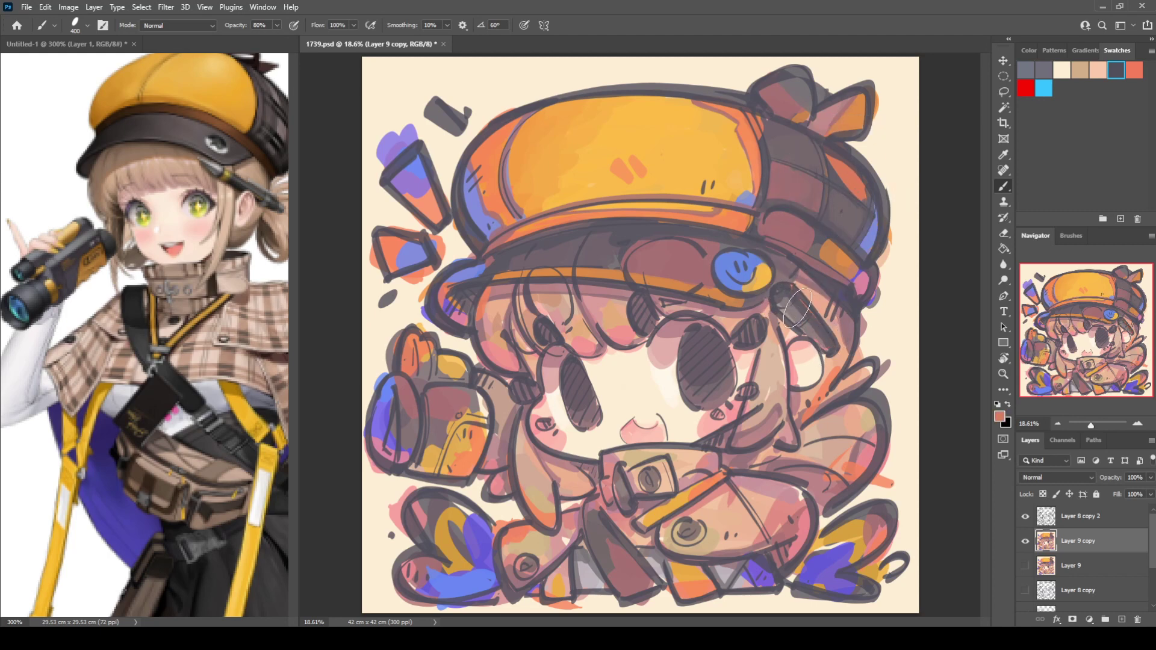
{"action": "mouse_move", "coordinate": [789, 293]}
{"action": "left_mouse_down"}
{"action": "mouse_move", "coordinate": [831, 334]}
{"action": "mouse_move", "coordinate": [810, 365]}
{"action": "left_mouse_up"}
{"action": "left_click", "coordinate": [830, 348], "text": "alt"}
{"action": "left_click_drag", "start_coordinate": [831, 320], "coordinate": [807, 362]}
Blend the hair strands between the right cheek and the ear with sampled pink and peach tones
{"action": "left_click", "coordinate": [768, 391], "text": "alt"}
{"action": "left_click", "coordinate": [754, 402], "text": "alt"}
{"action": "left_click", "coordinate": [747, 436], "text": "alt"}
{"action": "left_click", "coordinate": [774, 358], "text": "alt"}
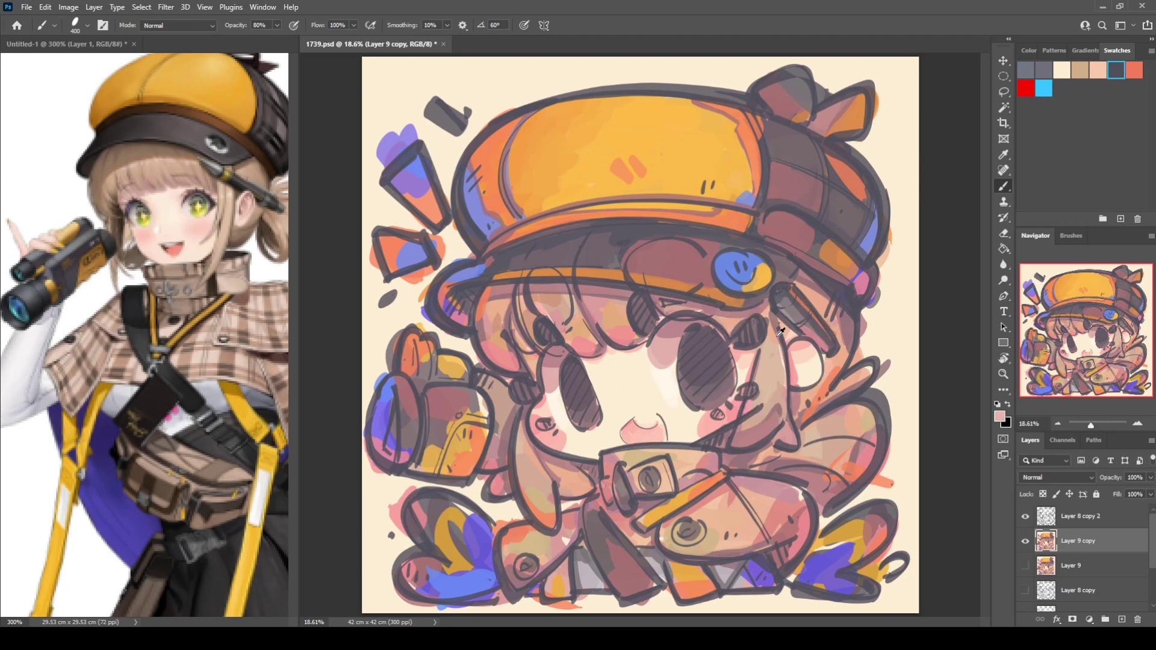
{"action": "left_click", "coordinate": [774, 335], "text": "alt"}
{"action": "left_click", "coordinate": [765, 362], "text": "alt"}
{"action": "left_click", "coordinate": [774, 381], "text": "alt"}
Smooth the centre of the fringe with peach and dusty pink tones sampled from the surrounding hair
{"action": "left_click", "coordinate": [634, 343], "text": "alt"}
{"action": "left_click", "coordinate": [607, 316], "text": "alt"}
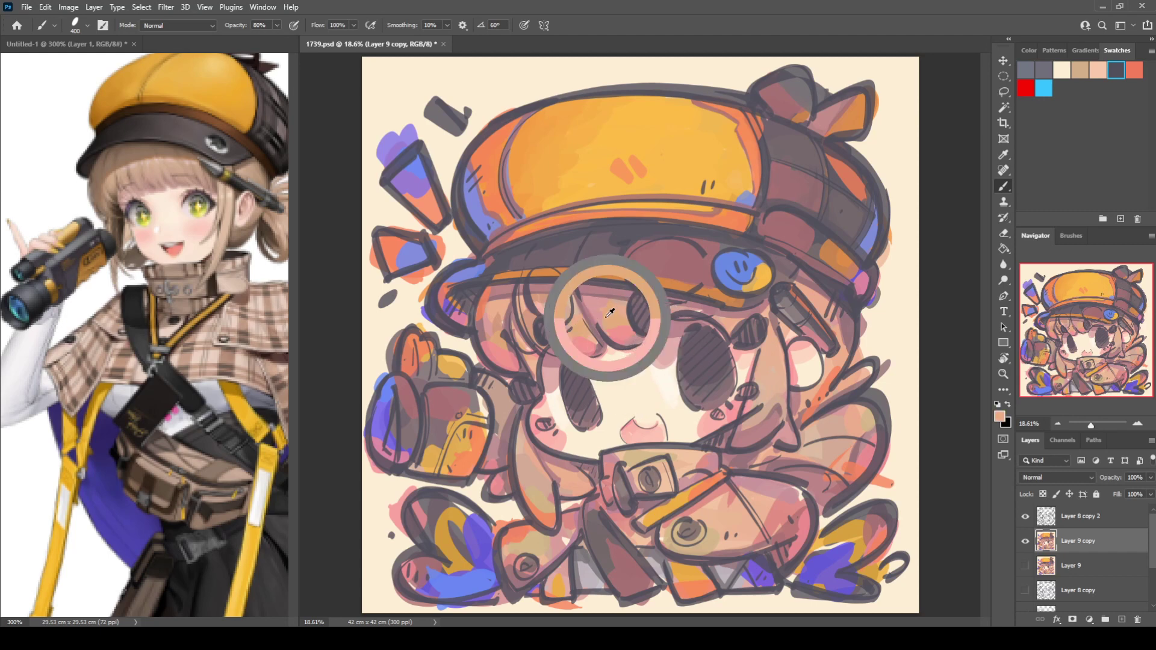
{"action": "left_click", "coordinate": [576, 333], "text": "alt"}
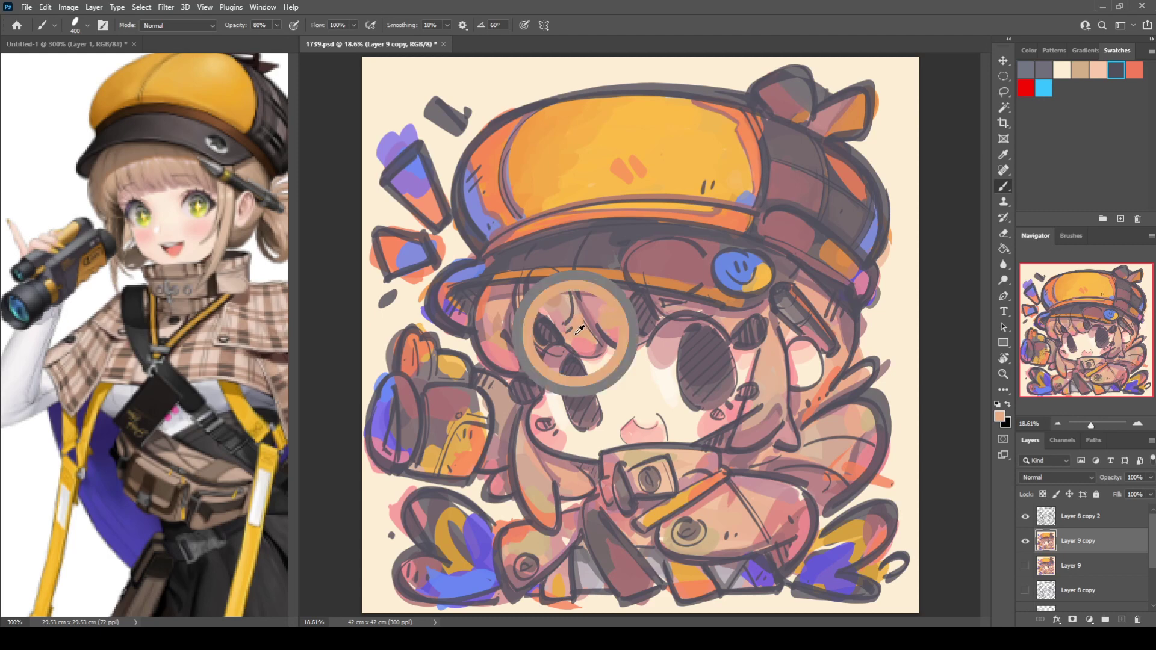
{"action": "left_click", "coordinate": [558, 317], "text": "alt"}
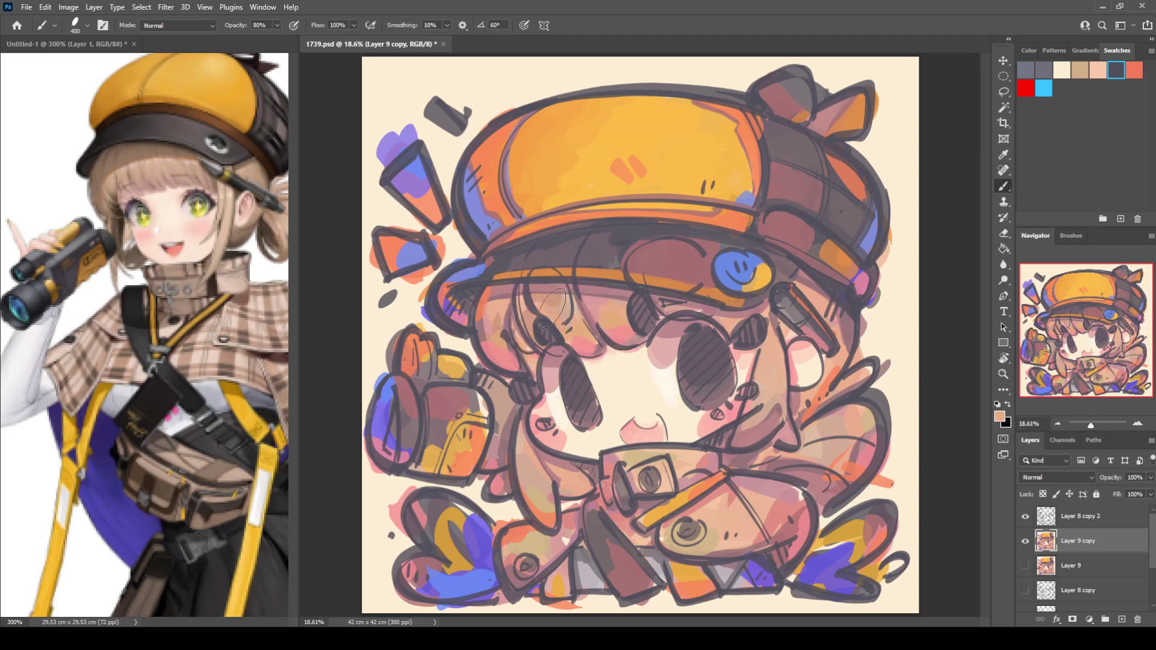
{"action": "left_click", "coordinate": [589, 305], "text": "alt"}
Cover the orange in the hair under the brim's left side with sampled pinks and tidy the fringe tip
{"action": "left_click", "coordinate": [505, 341], "text": "alt"}
{"action": "left_click", "coordinate": [506, 350], "text": "alt"}
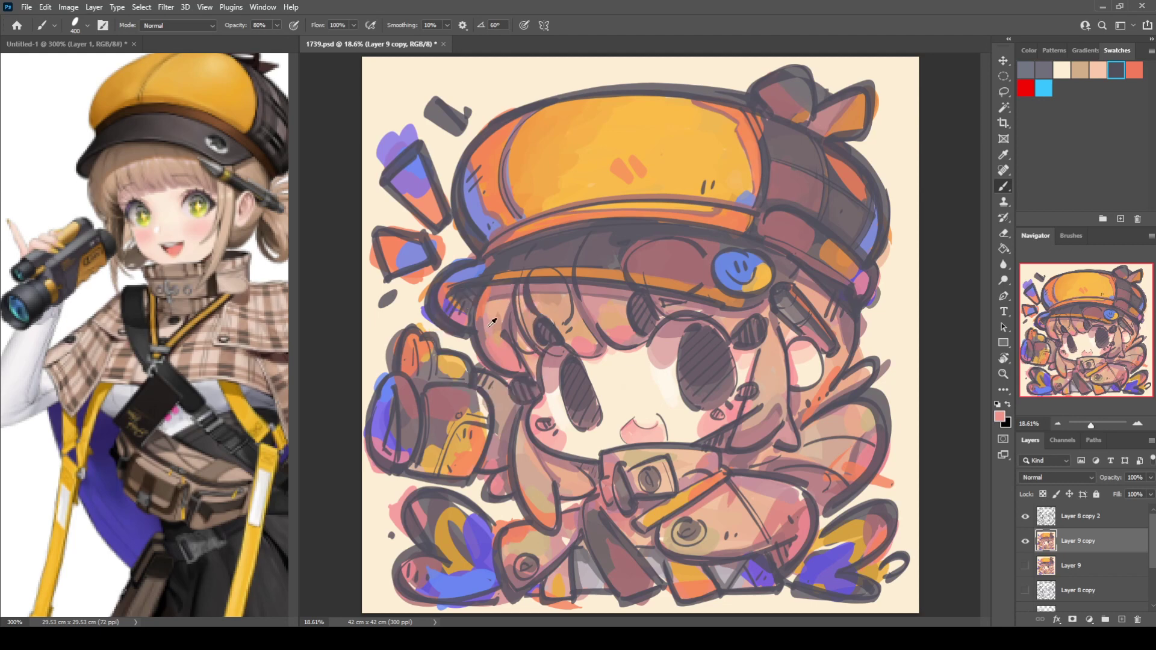
{"action": "left_click", "coordinate": [505, 293], "text": "alt"}
{"action": "left_click", "coordinate": [600, 352], "text": "alt"}
{"action": "left_click_drag", "start_coordinate": [585, 347], "coordinate": [601, 353]}
{"action": "left_click", "coordinate": [497, 353], "text": "alt"}
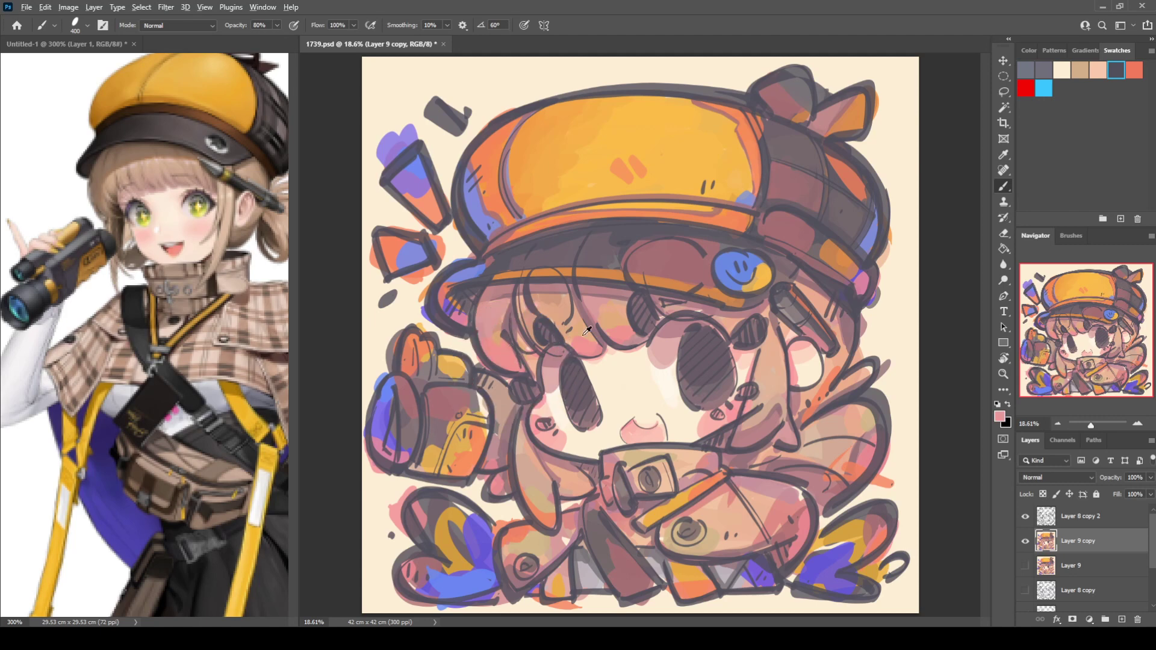
{"action": "left_click", "coordinate": [521, 298], "text": "alt"}
{"action": "left_click_drag", "start_coordinate": [480, 311], "coordinate": [509, 372]}
Fill the hair beside the collar's left edge with sampled dusty rose and pink
{"action": "left_click", "coordinate": [556, 473], "text": "alt"}
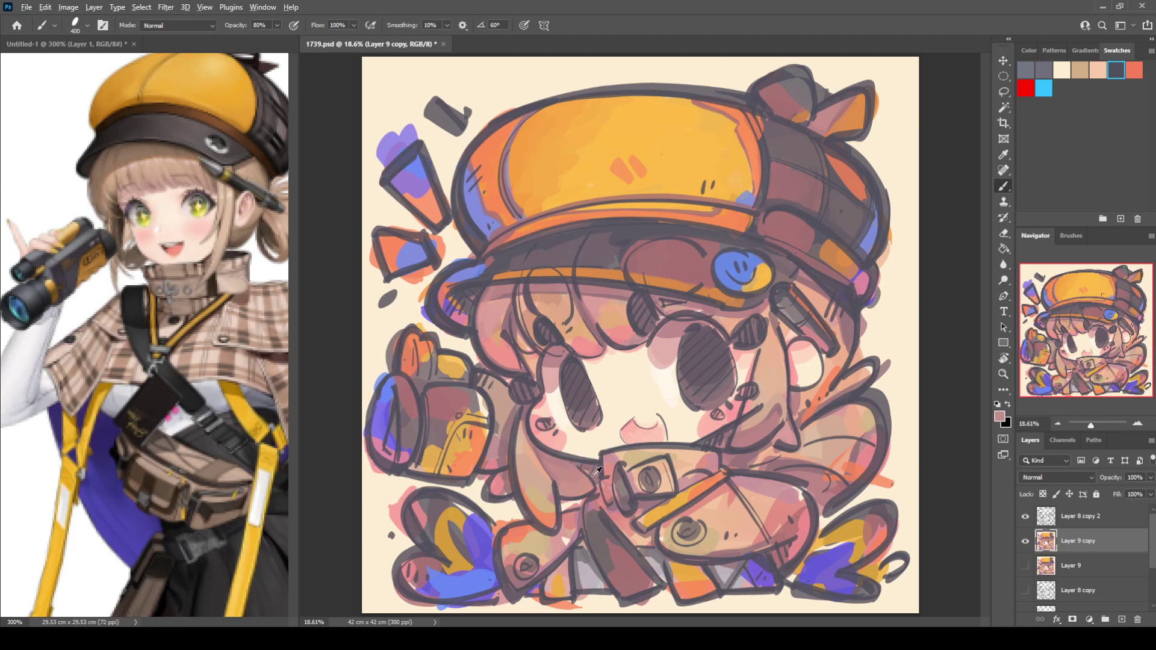
{"action": "left_click", "coordinate": [598, 470], "text": "alt"}
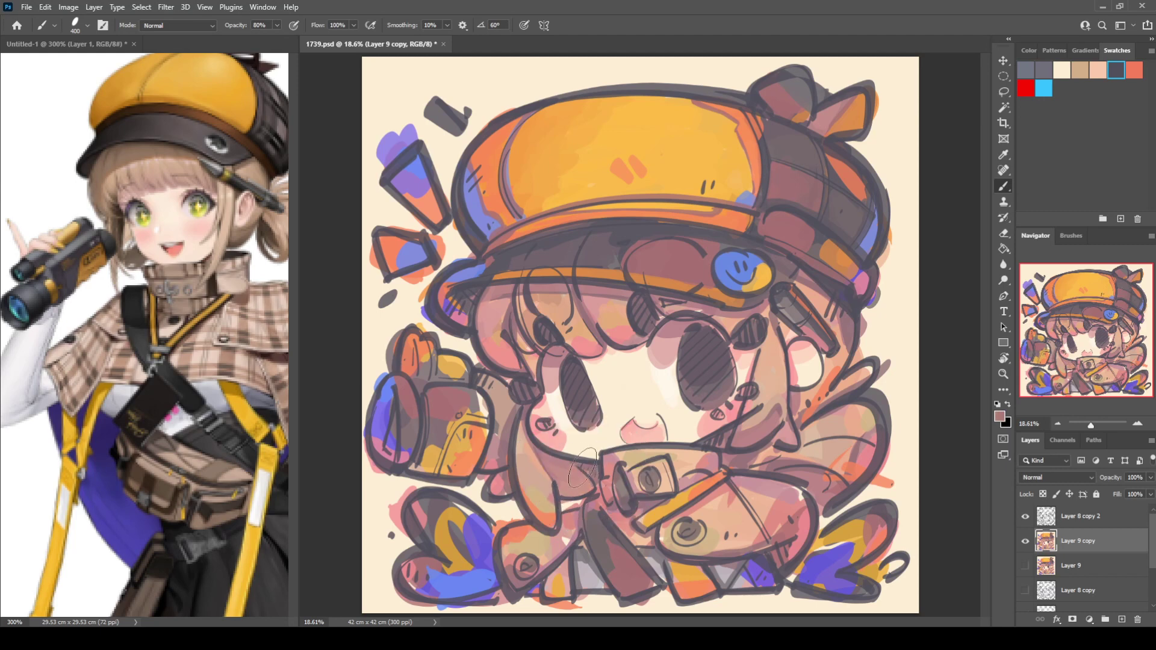
{"action": "left_click", "coordinate": [611, 492], "text": "alt"}
{"action": "left_click_drag", "start_coordinate": [566, 498], "coordinate": [585, 492]}
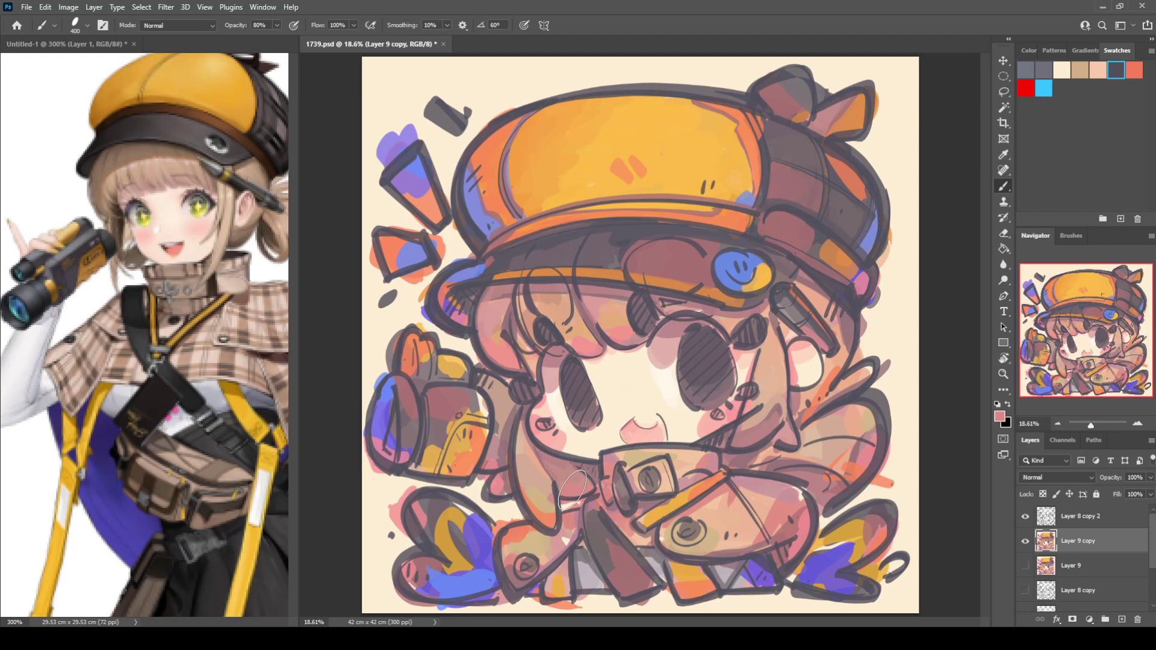
Even out the hair locks between the left cheek and the binoculars with sampled pink and brown tones
{"action": "left_click", "coordinate": [515, 446], "text": "alt"}
{"action": "left_click", "coordinate": [521, 407], "text": "alt"}
{"action": "left_click", "coordinate": [500, 446], "text": "alt"}
{"action": "left_click", "coordinate": [490, 413], "text": "alt"}
{"action": "left_click", "coordinate": [501, 412], "text": "alt"}
{"action": "left_click", "coordinate": [505, 492], "text": "alt"}
{"action": "left_click", "coordinate": [506, 475], "text": "alt"}
{"action": "left_click", "coordinate": [480, 400], "text": "alt"}
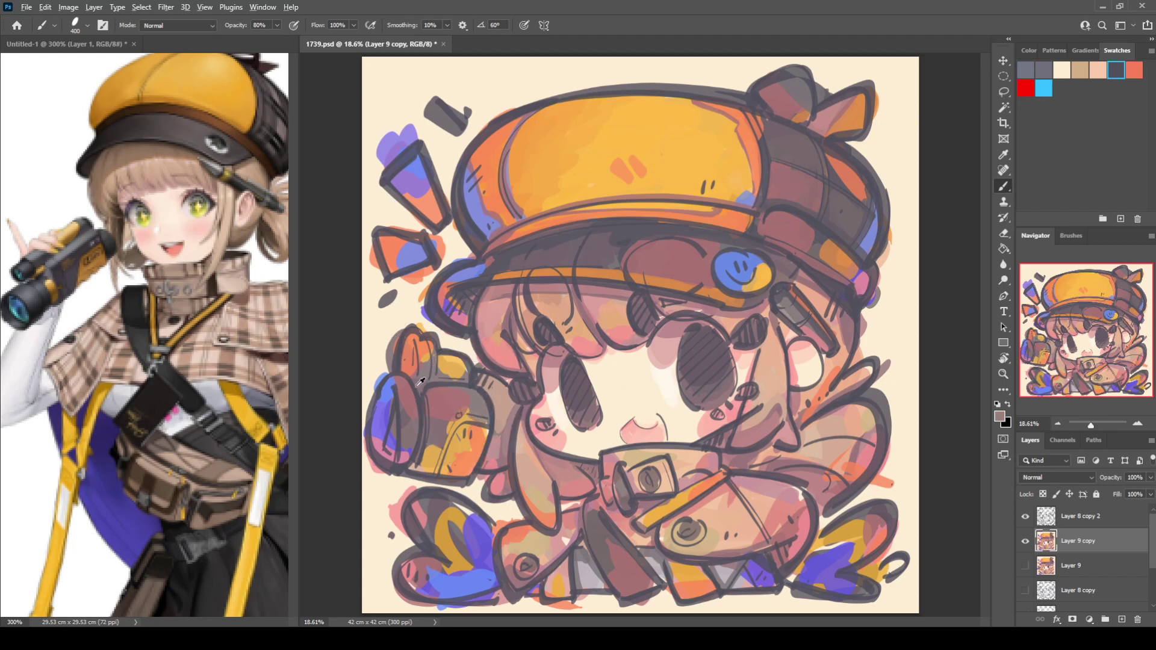
Add blue accents to the orange fingers above the binoculars and tidy the maroon beneath them
{"action": "left_click", "coordinate": [394, 380], "text": "alt"}
{"action": "left_click", "coordinate": [437, 422], "text": "alt"}
{"action": "left_click_drag", "start_coordinate": [411, 381], "coordinate": [403, 376]}
{"action": "left_click", "coordinate": [415, 343], "text": "alt"}
{"action": "left_click", "coordinate": [395, 389], "text": "alt"}
{"action": "left_click_drag", "start_coordinate": [417, 354], "coordinate": [411, 369]}
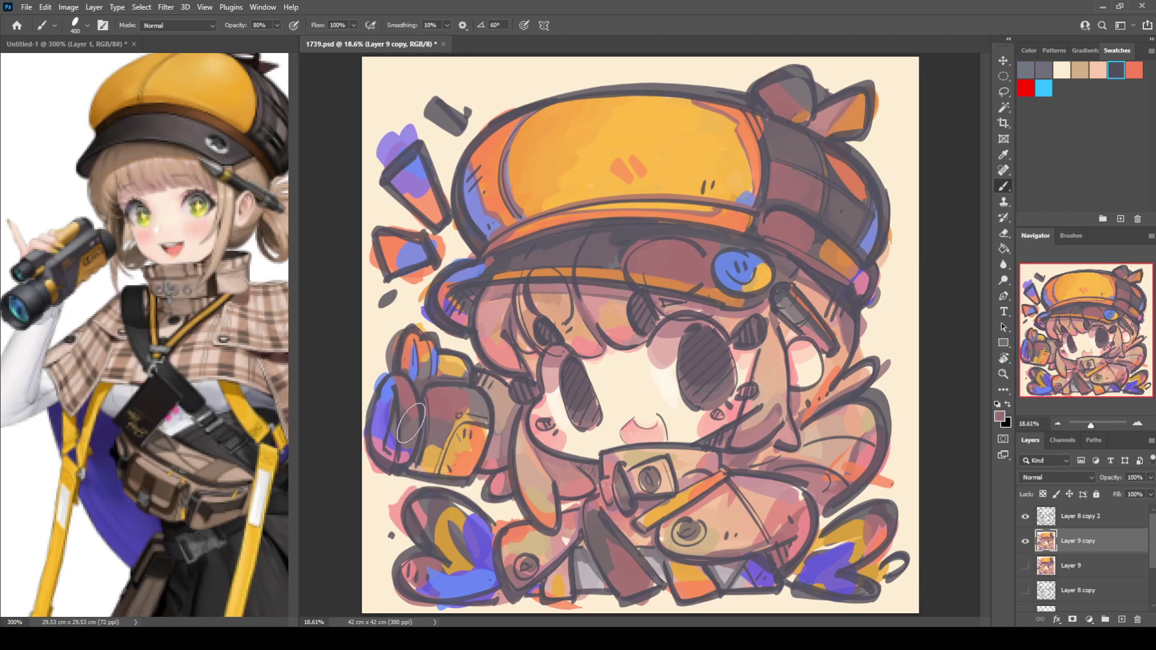
Rework the binoculars' front barrel and body with sampled blue, maroon and ochre patches
{"action": "left_click", "coordinate": [398, 410], "text": "alt"}
{"action": "mouse_move", "coordinate": [425, 417]}
{"action": "left_mouse_down"}
{"action": "mouse_move", "coordinate": [453, 418]}
{"action": "mouse_move", "coordinate": [468, 413]}
{"action": "mouse_move", "coordinate": [458, 393]}
{"action": "mouse_move", "coordinate": [481, 396]}
{"action": "mouse_move", "coordinate": [476, 406]}
{"action": "mouse_move", "coordinate": [470, 390]}
{"action": "mouse_move", "coordinate": [470, 416]}
{"action": "mouse_move", "coordinate": [471, 391]}
{"action": "mouse_move", "coordinate": [479, 403]}
{"action": "mouse_move", "coordinate": [447, 424]}
{"action": "mouse_move", "coordinate": [410, 443]}
{"action": "left_mouse_up"}
{"action": "left_click", "coordinate": [476, 396], "text": "alt"}
{"action": "left_click", "coordinate": [432, 426], "text": "alt"}
{"action": "left_click", "coordinate": [408, 450], "text": "alt"}
{"action": "left_click", "coordinate": [429, 459], "text": "alt"}
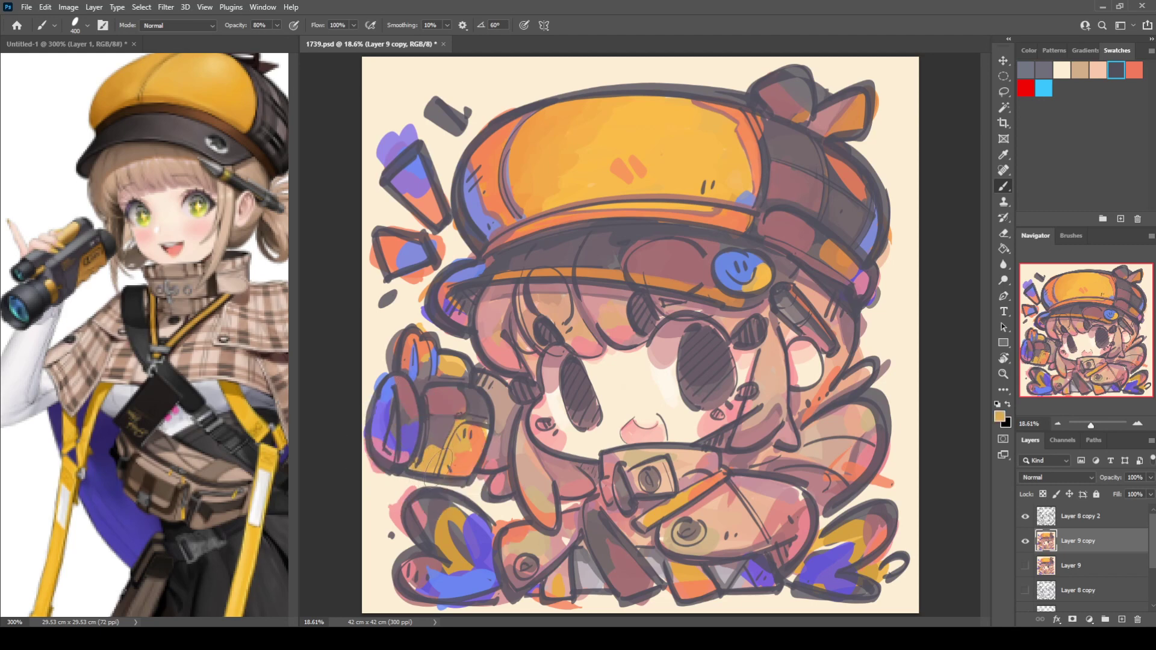
Repaint the binoculars' lower panel in sampled ochre and orange and touch up the area below the fingers
{"action": "left_click", "coordinate": [458, 452], "text": "alt"}
{"action": "mouse_move", "coordinate": [482, 425]}
{"action": "left_mouse_down"}
{"action": "mouse_move", "coordinate": [454, 423]}
{"action": "mouse_move", "coordinate": [435, 465]}
{"action": "mouse_move", "coordinate": [422, 452]}
{"action": "mouse_move", "coordinate": [433, 445]}
{"action": "mouse_move", "coordinate": [443, 450]}
{"action": "mouse_move", "coordinate": [411, 466]}
{"action": "left_mouse_up"}
{"action": "left_click", "coordinate": [442, 444], "text": "alt"}
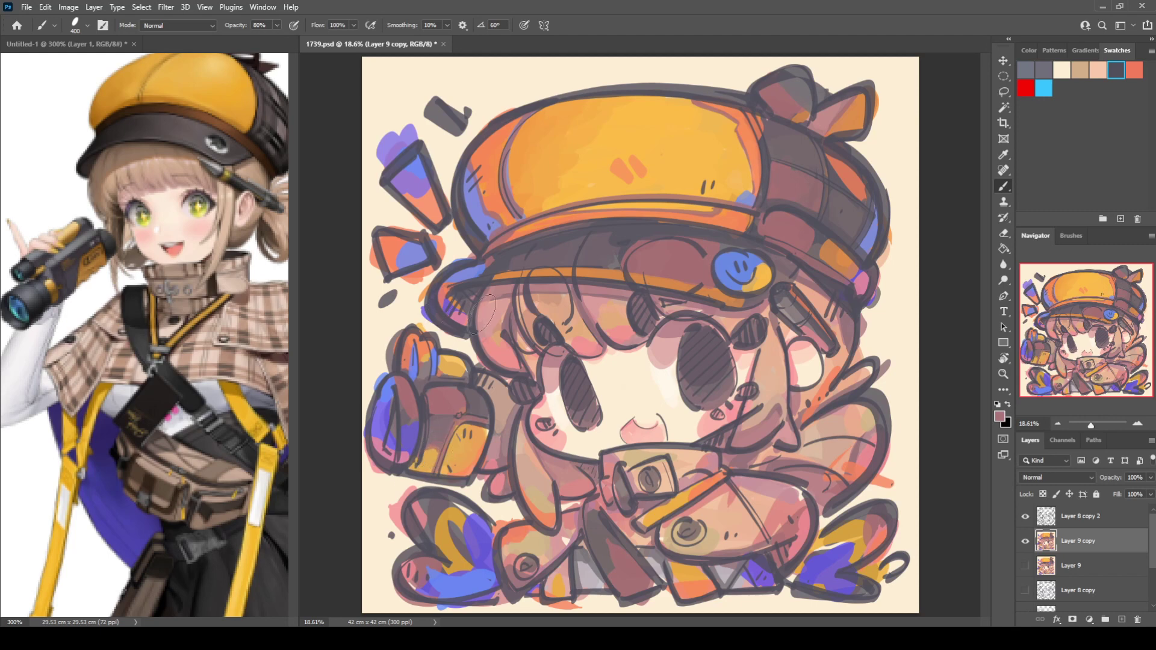
{"action": "mouse_move", "coordinate": [429, 361]}
{"action": "left_mouse_down"}
{"action": "mouse_move", "coordinate": [422, 330]}
{"action": "mouse_move", "coordinate": [419, 350]}
{"action": "mouse_move", "coordinate": [434, 356]}
{"action": "mouse_move", "coordinate": [427, 383]}
{"action": "left_mouse_up"}
Paint a cream tooth highlight in the upper part of the mouth and refine the pink below it
{"action": "left_click", "coordinate": [666, 378], "text": "alt"}
{"action": "mouse_move", "coordinate": [642, 419]}
{"action": "left_mouse_down"}
{"action": "mouse_move", "coordinate": [654, 417]}
{"action": "mouse_move", "coordinate": [630, 431]}
{"action": "mouse_move", "coordinate": [670, 425]}
{"action": "mouse_move", "coordinate": [656, 428]}
{"action": "left_mouse_up"}
{"action": "left_click", "coordinate": [640, 431], "text": "alt"}
{"action": "left_click", "coordinate": [640, 431], "text": "alt"}
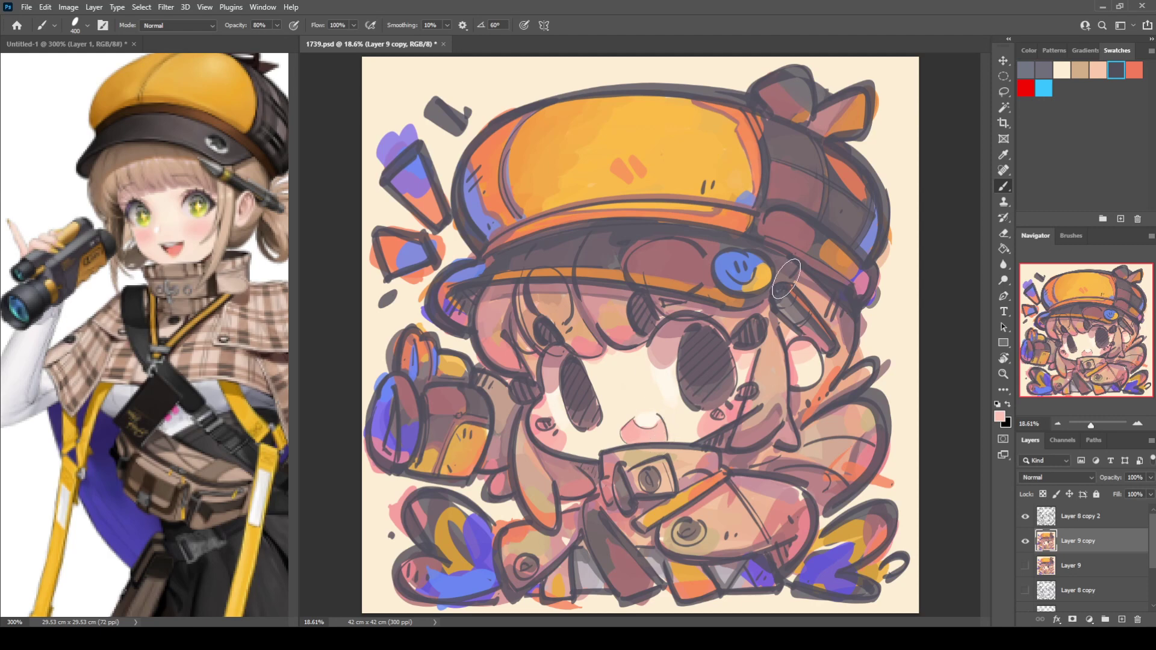
Cover the orange patches in the right ponytail with sampled pinks and add dusty brown shading strokes
{"action": "left_click", "coordinate": [861, 461], "text": "alt"}
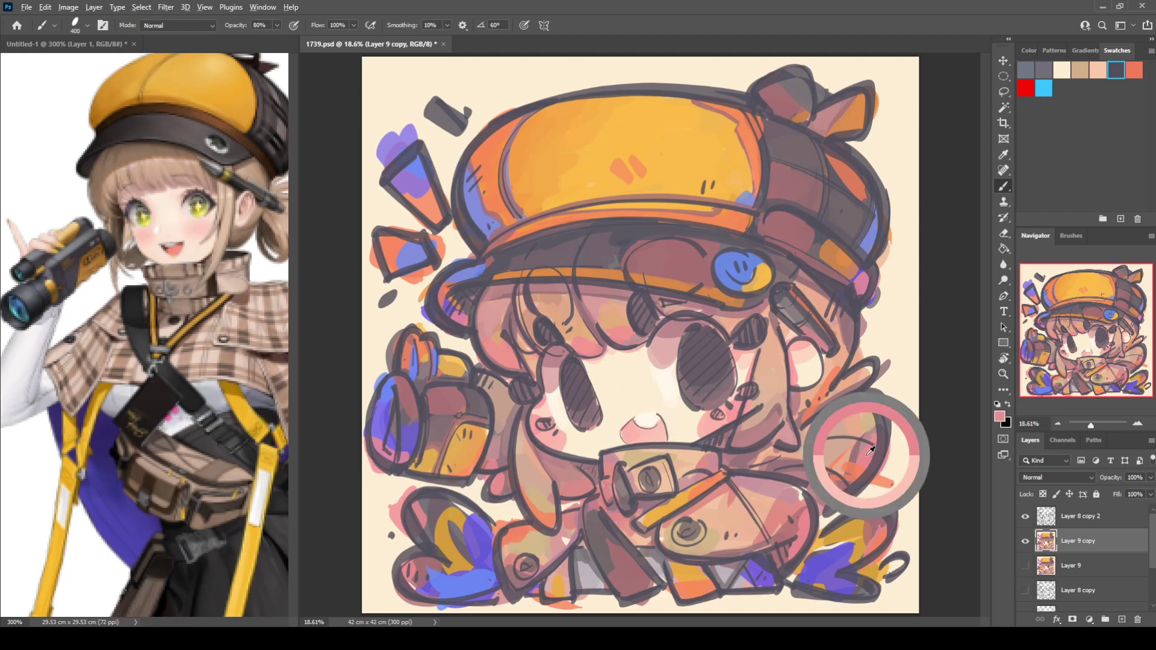
{"action": "left_click", "coordinate": [838, 461], "text": "alt"}
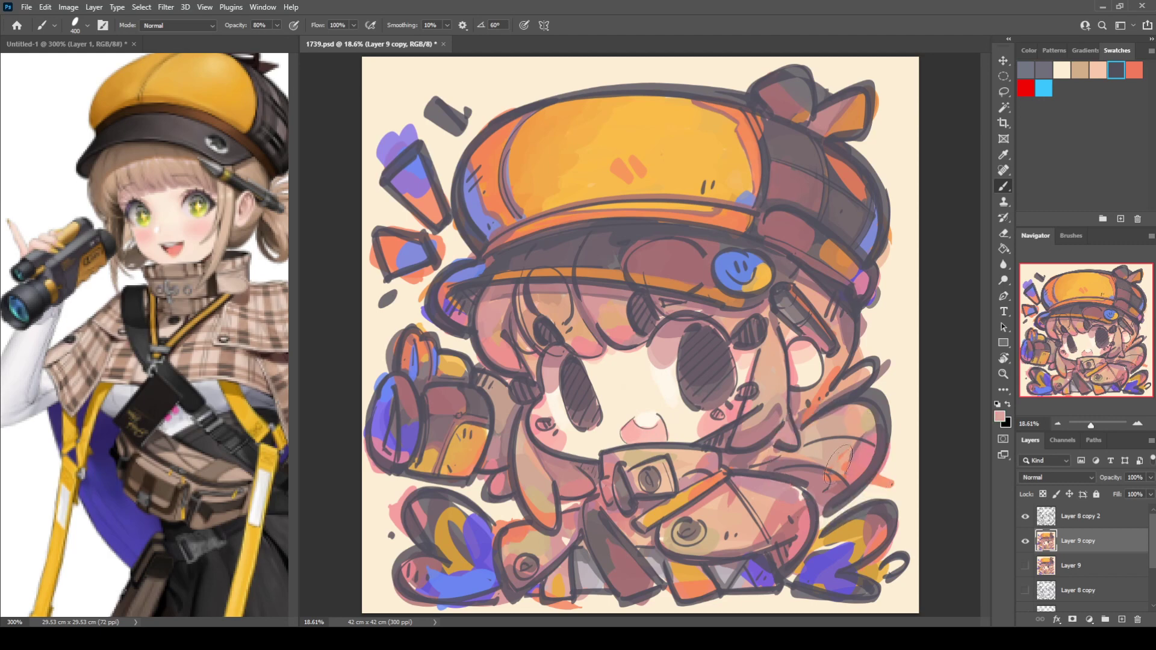
{"action": "left_click", "coordinate": [858, 415], "text": "alt"}
{"action": "left_click", "coordinate": [759, 451], "text": "alt"}
{"action": "left_click", "coordinate": [780, 468], "text": "alt"}
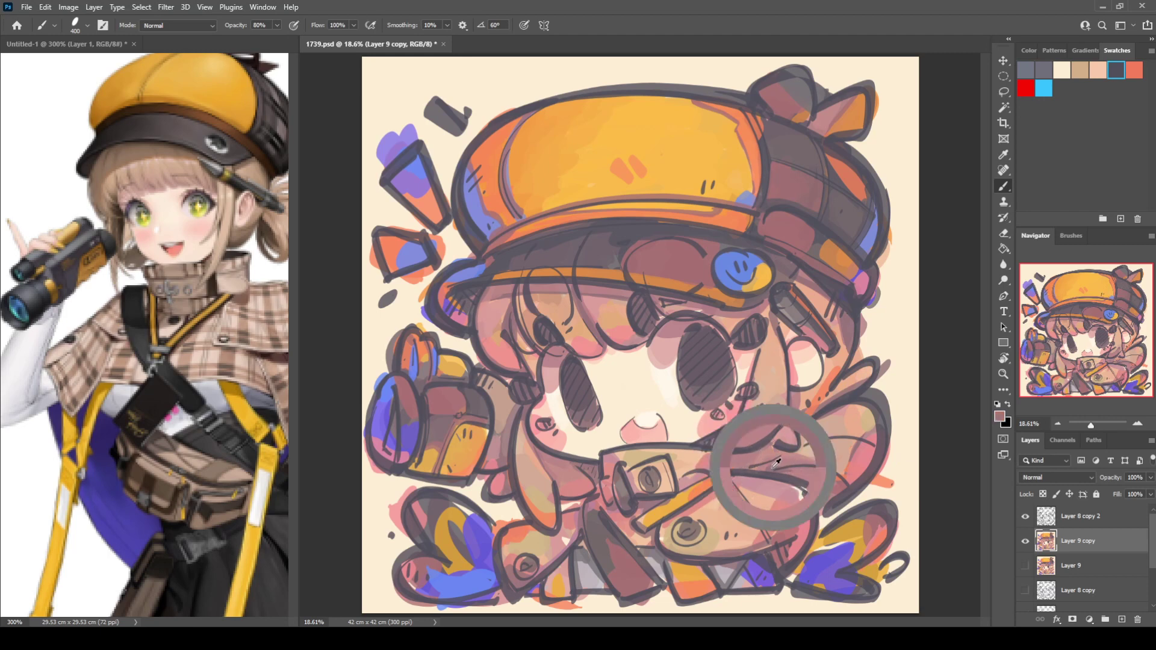
{"action": "left_click_drag", "start_coordinate": [819, 477], "coordinate": [837, 488]}
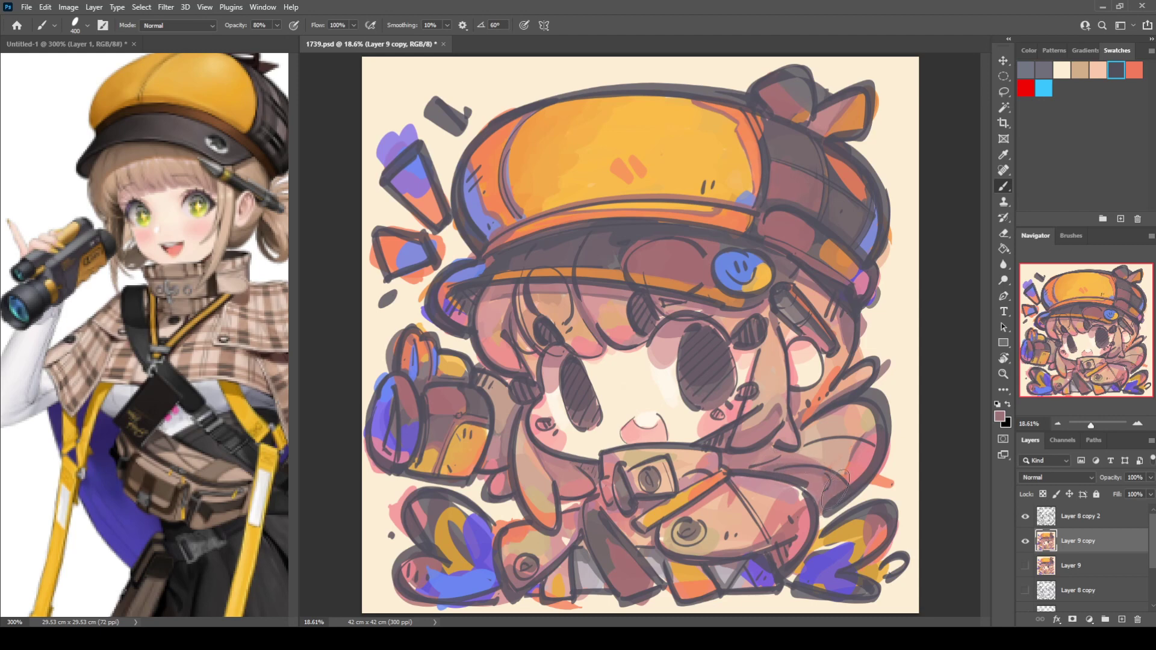
{"action": "mouse_move", "coordinate": [798, 449]}
{"action": "left_mouse_down"}
{"action": "mouse_move", "coordinate": [867, 438]}
{"action": "mouse_move", "coordinate": [884, 457]}
{"action": "left_mouse_up"}
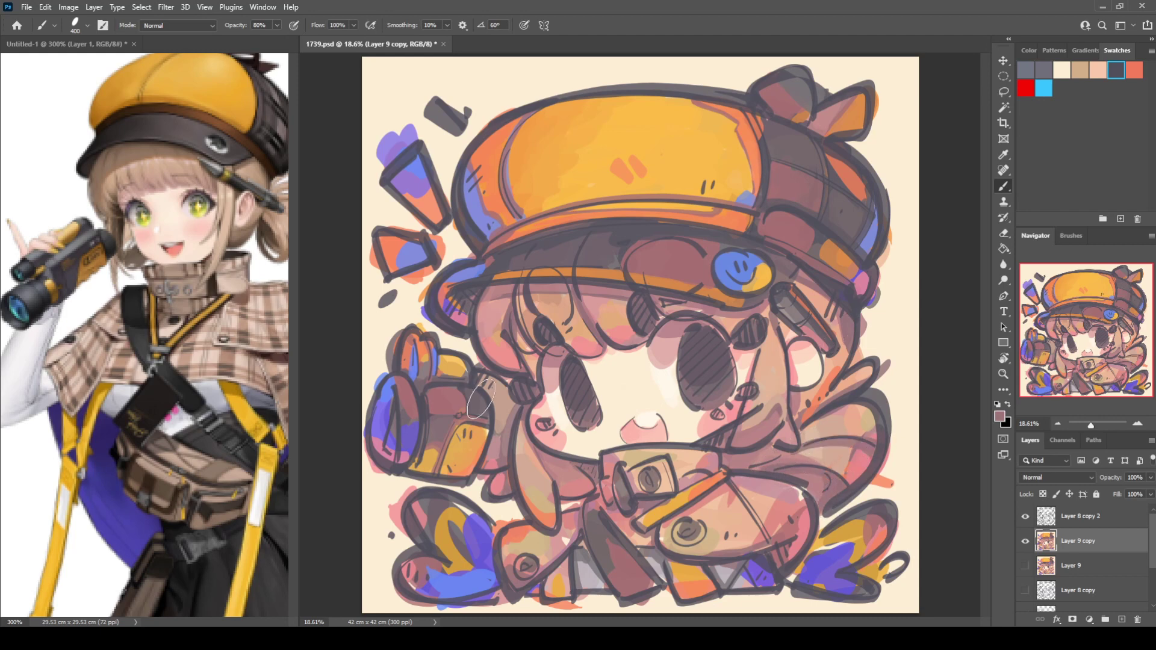
Blend the left side of the cape around its round button with sampled peach and orange tones
{"action": "left_click", "coordinate": [564, 543], "text": "alt"}
{"action": "left_click", "coordinate": [566, 541], "text": "alt"}
{"action": "left_click", "coordinate": [516, 546], "text": "alt"}
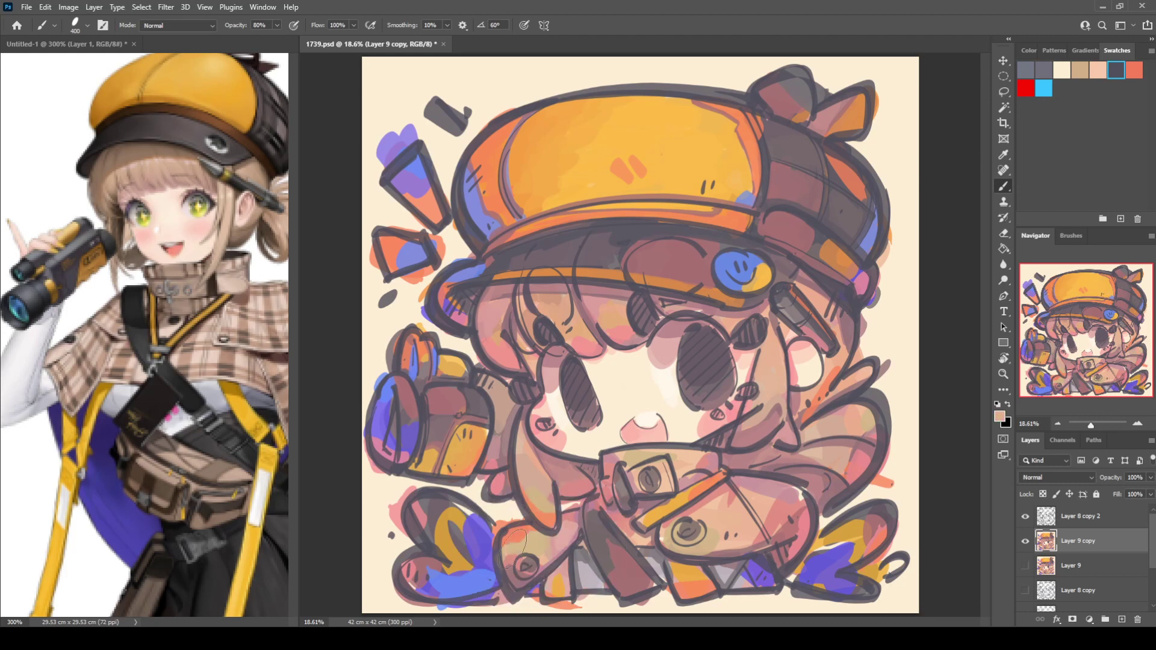
{"action": "left_click", "coordinate": [536, 553], "text": "alt"}
{"action": "left_click", "coordinate": [533, 555], "text": "alt"}
{"action": "left_click", "coordinate": [521, 550], "text": "alt"}
Recolour the lower-left heart-shaped ornament with periwinkle blue, a yellow centre and small yellow, pink and orange accents
{"action": "left_click", "coordinate": [476, 523], "text": "alt"}
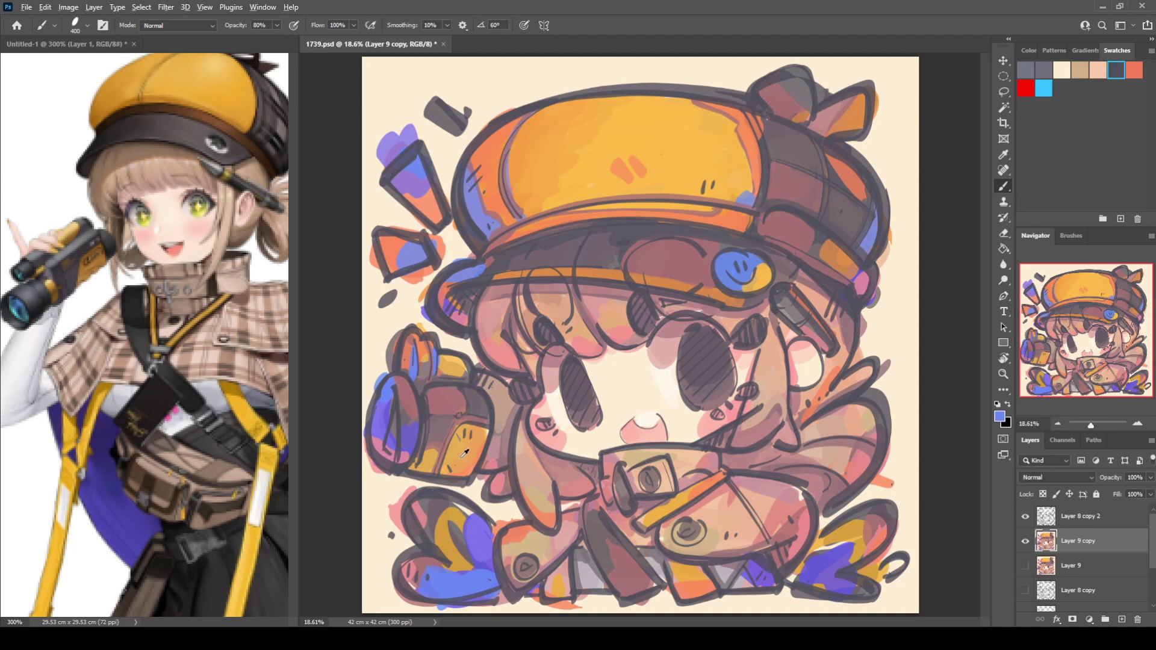
{"action": "left_click", "coordinate": [685, 132], "text": "alt"}
{"action": "mouse_move", "coordinate": [453, 525]}
{"action": "left_mouse_down"}
{"action": "mouse_move", "coordinate": [467, 554]}
{"action": "mouse_move", "coordinate": [460, 530]}
{"action": "left_mouse_up"}
{"action": "mouse_move", "coordinate": [450, 592]}
{"action": "left_mouse_down"}
{"action": "mouse_move", "coordinate": [453, 578]}
{"action": "mouse_move", "coordinate": [414, 578]}
{"action": "left_mouse_up"}
{"action": "left_click", "coordinate": [414, 572], "text": "alt"}
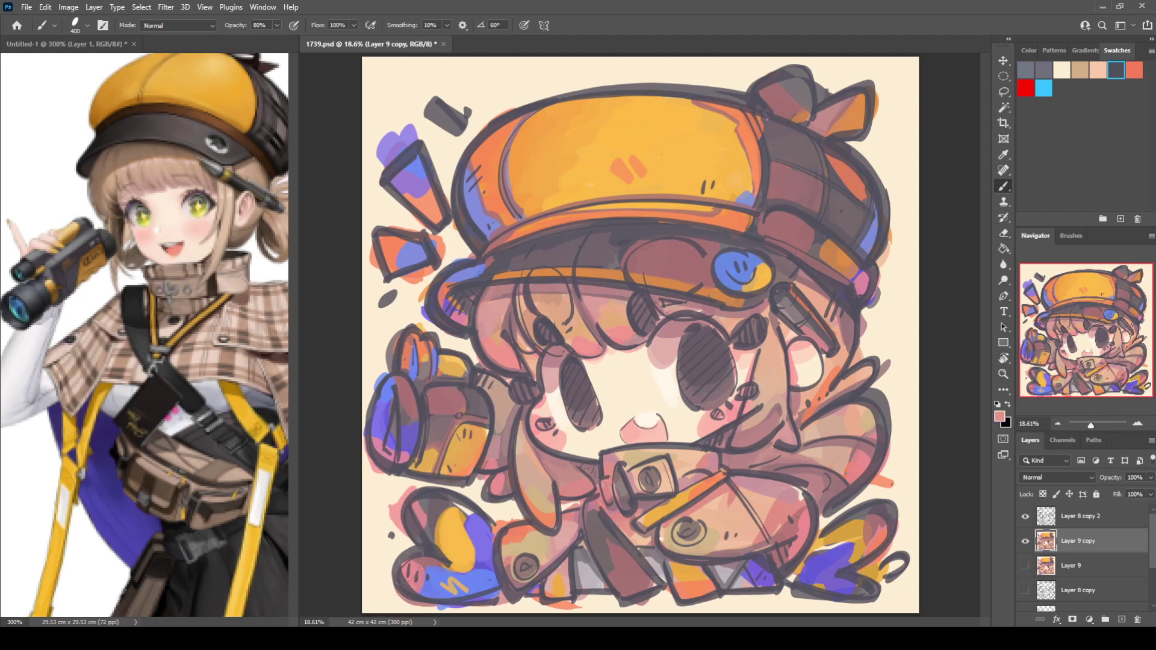
{"action": "left_click", "coordinate": [450, 494], "text": "alt"}
{"action": "left_click", "coordinate": [505, 523], "text": "alt"}
{"action": "left_click_drag", "start_coordinate": [486, 579], "coordinate": [492, 591]}
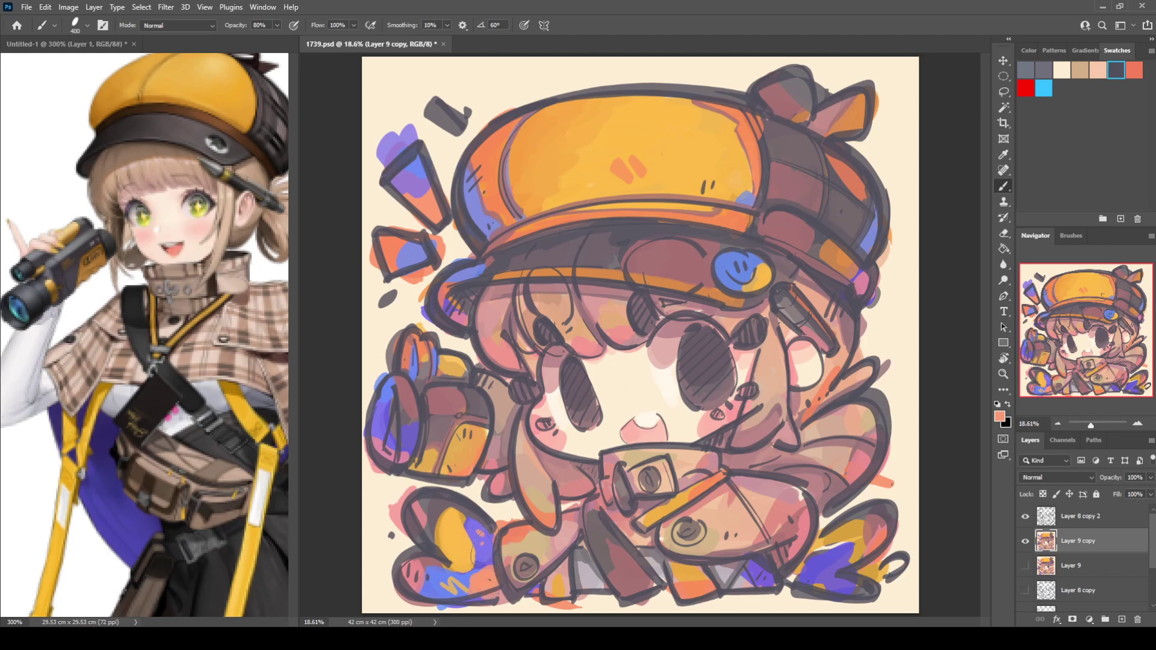
Darken the strap below the collar with sampled brown tones and paint a yellow-orange band at its lower end
{"action": "left_click", "coordinate": [594, 512], "text": "alt"}
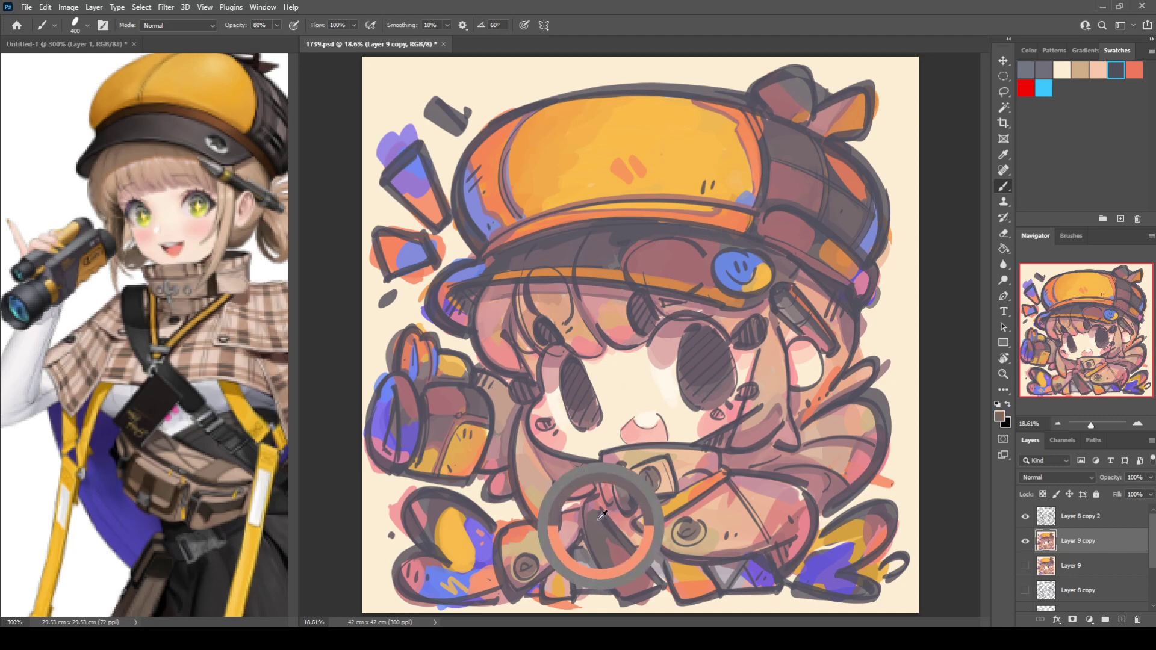
{"action": "left_click_drag", "start_coordinate": [590, 505], "coordinate": [593, 510]}
{"action": "left_click", "coordinate": [603, 521], "text": "alt"}
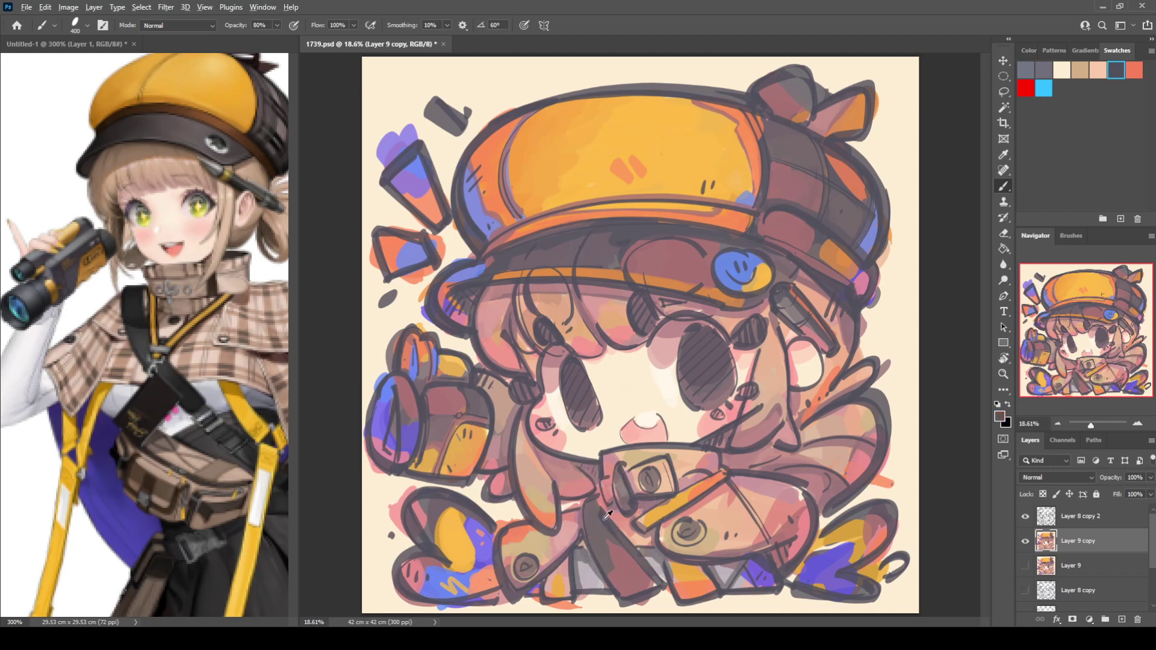
{"action": "left_click", "coordinate": [621, 549], "text": "alt"}
{"action": "left_click", "coordinate": [656, 518], "text": "alt"}
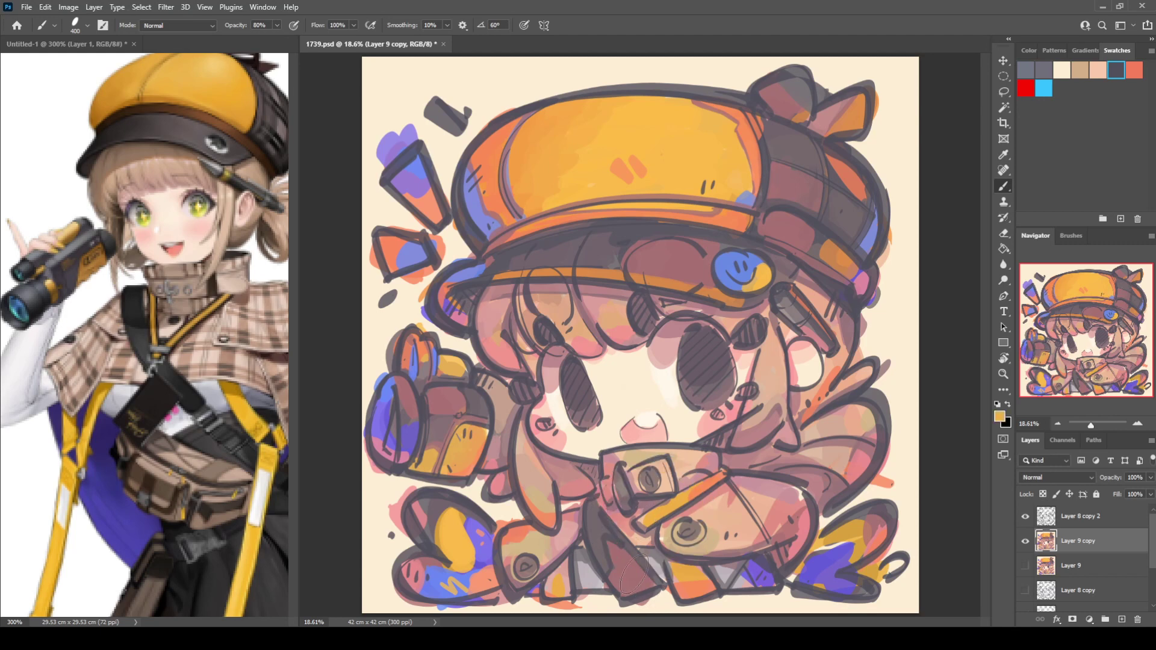
{"action": "left_click_drag", "start_coordinate": [620, 598], "coordinate": [642, 586]}
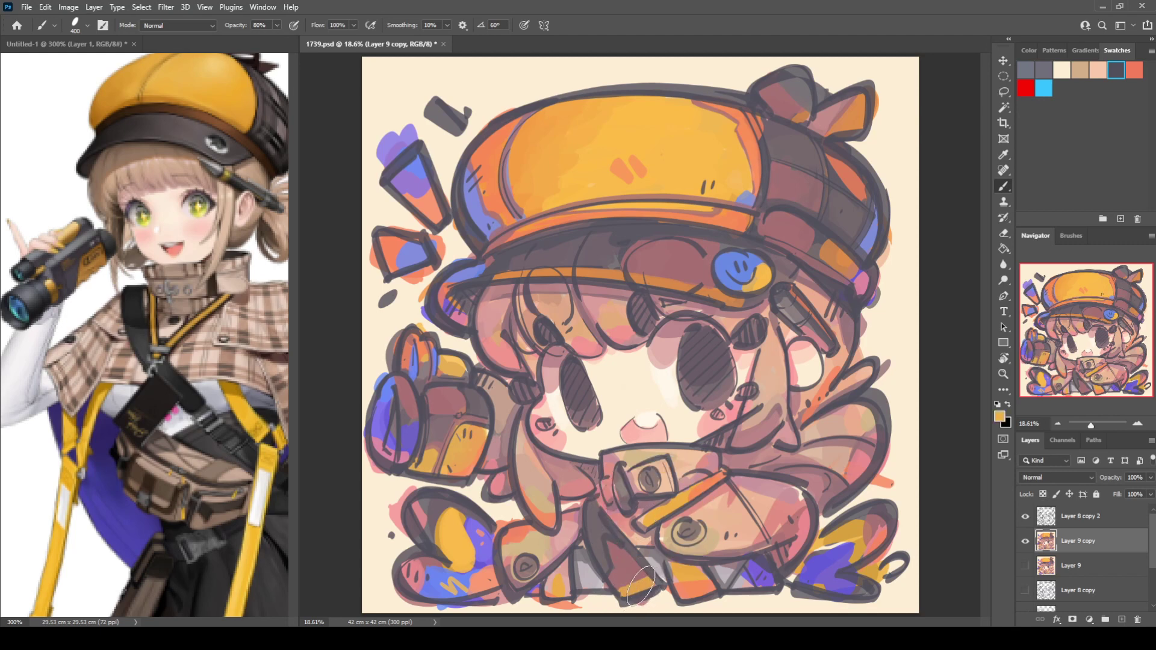
Blend the collar around its square patch and round button with sampled peach, pink and dusty brown tones
{"action": "left_click", "coordinate": [638, 453], "text": "alt"}
{"action": "left_click", "coordinate": [688, 462], "text": "alt"}
{"action": "left_click", "coordinate": [704, 466], "text": "alt"}
{"action": "left_click", "coordinate": [693, 475], "text": "alt"}
{"action": "left_click", "coordinate": [629, 479], "text": "alt"}
{"action": "left_click", "coordinate": [627, 504], "text": "alt"}
{"action": "left_click", "coordinate": [607, 485], "text": "alt"}
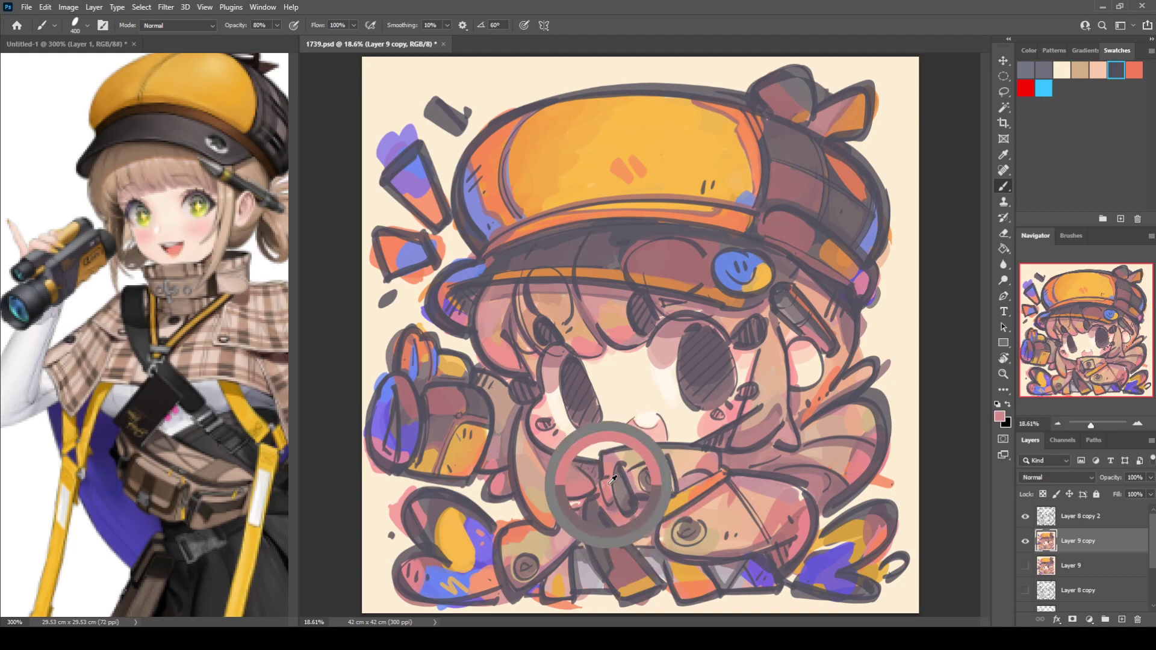
{"action": "left_click", "coordinate": [617, 508], "text": "alt"}
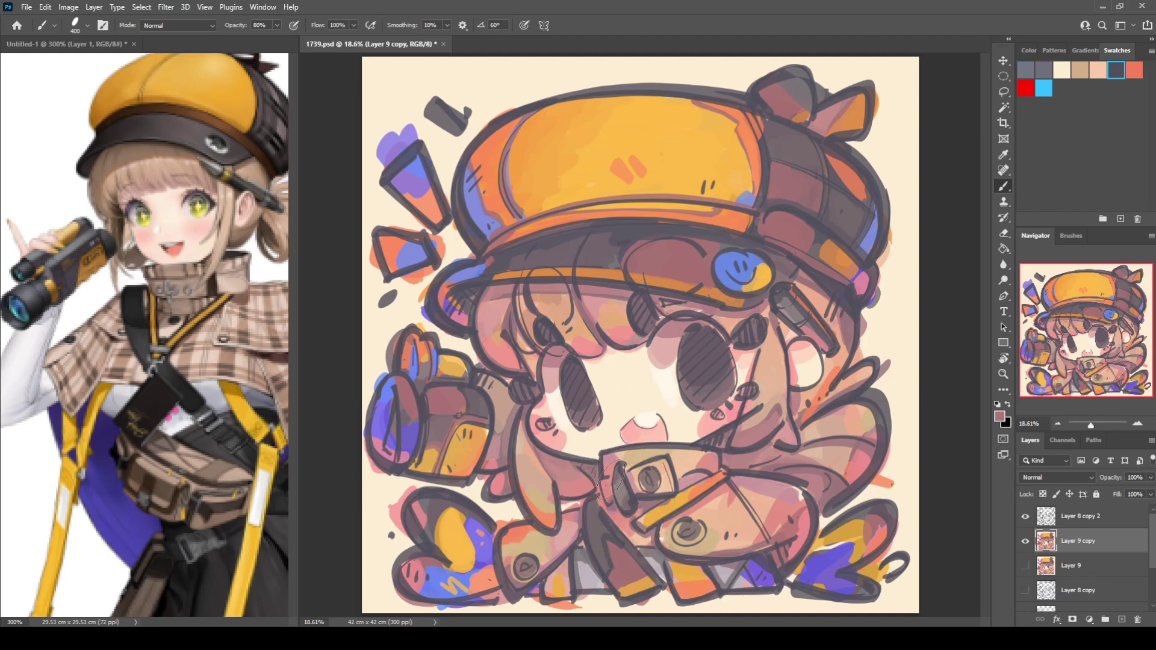
{"action": "left_click_drag", "start_coordinate": [599, 485], "coordinate": [598, 496]}
Touch up the diagonal yellow-orange strap and the cape area around the round button with sampled tones
{"action": "left_click", "coordinate": [631, 518], "text": "alt"}
{"action": "left_click", "coordinate": [670, 540], "text": "alt"}
{"action": "left_click", "coordinate": [694, 528], "text": "alt"}
{"action": "left_click", "coordinate": [654, 516], "text": "alt"}
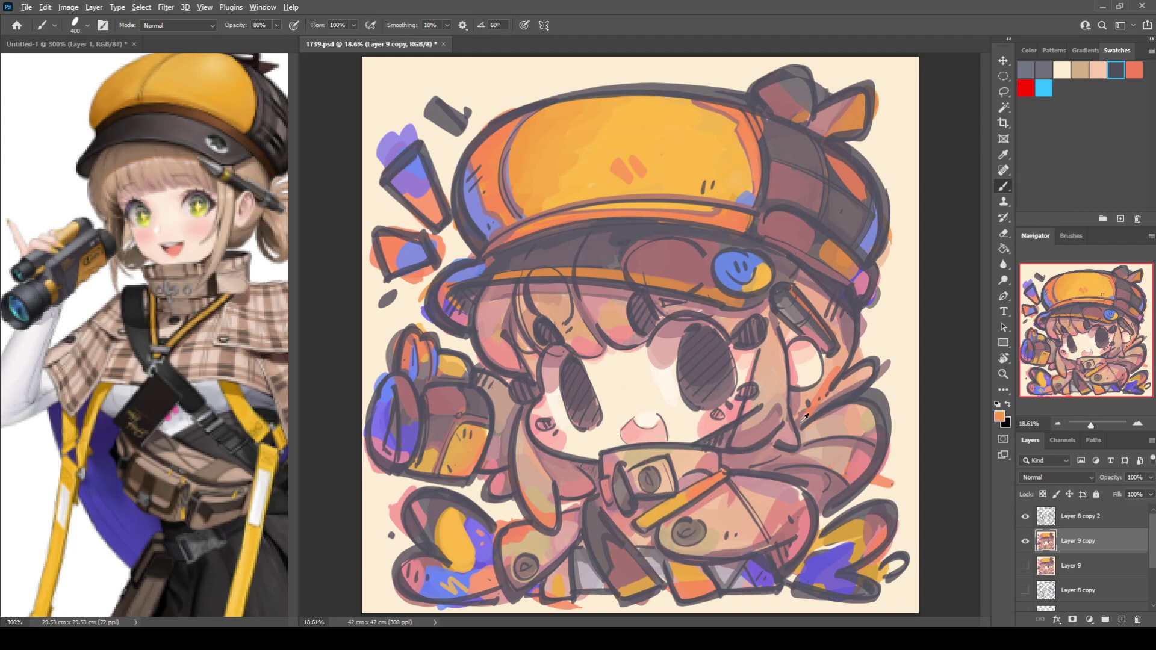
Smooth the upper right part of the cape beside the strap with sampled dusty and light pinks
{"action": "left_click", "coordinate": [836, 487], "text": "alt"}
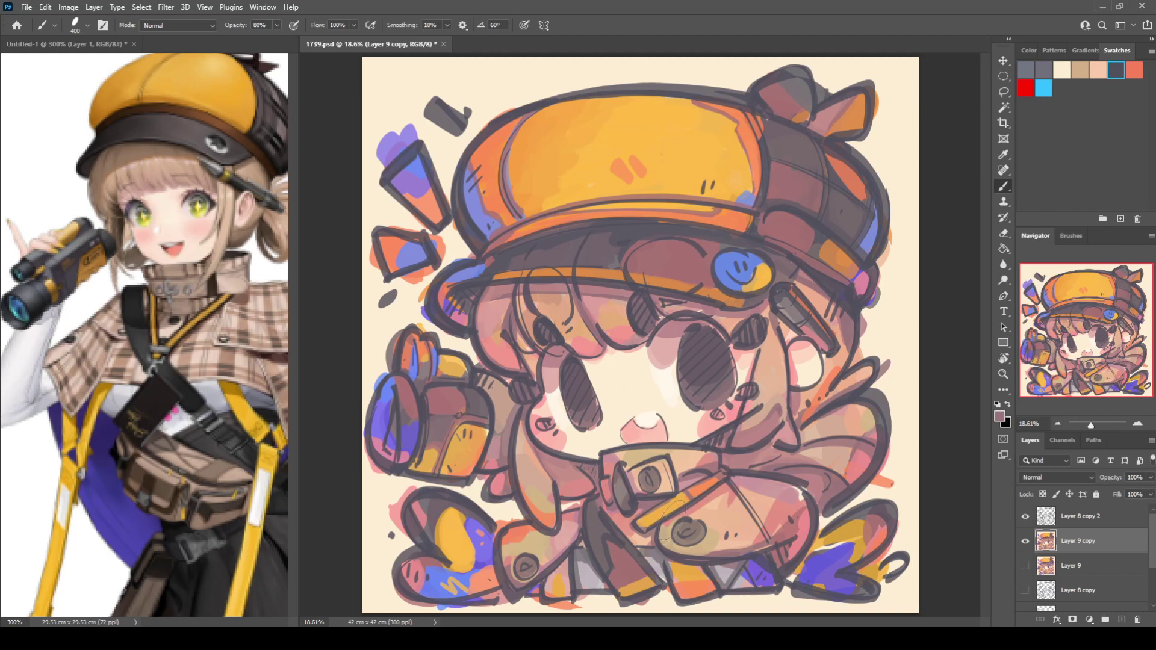
{"action": "left_click", "coordinate": [733, 499], "text": "alt"}
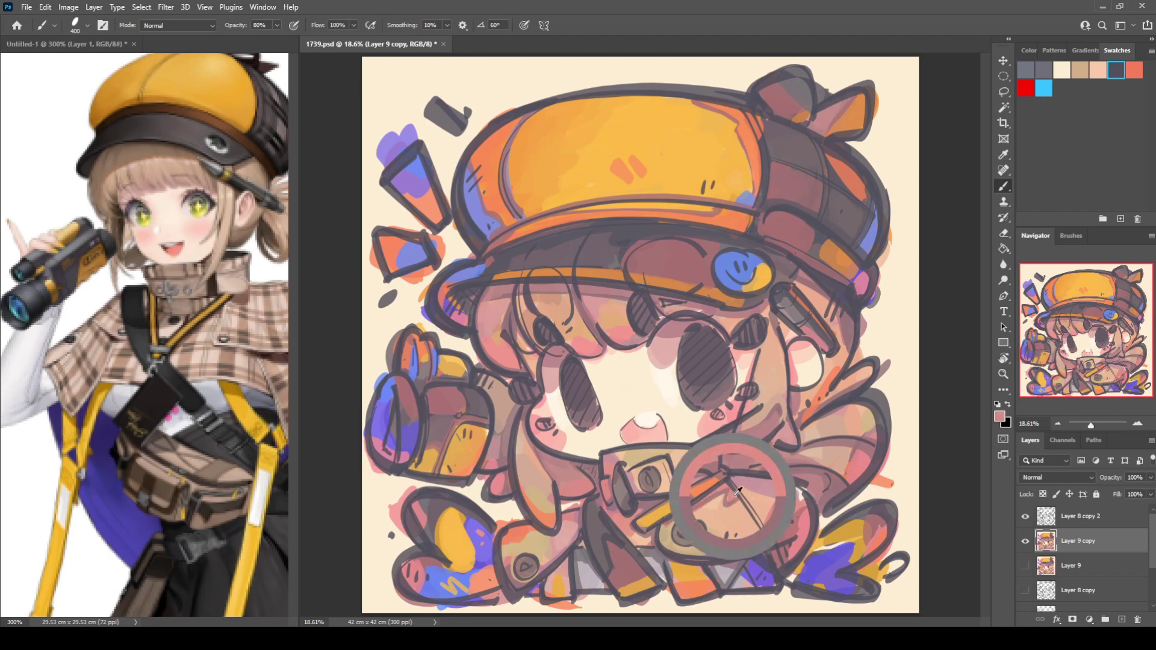
{"action": "left_click", "coordinate": [783, 482], "text": "alt"}
{"action": "left_click", "coordinate": [787, 513], "text": "alt"}
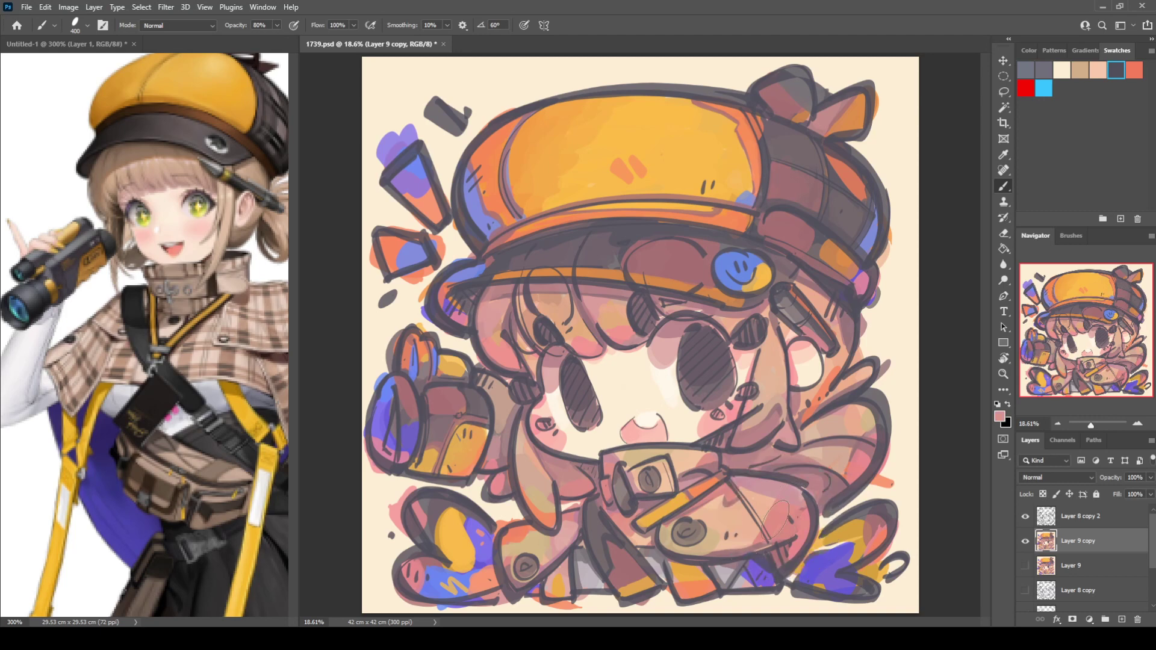
{"action": "left_click", "coordinate": [804, 499], "text": "alt"}
{"action": "left_click_drag", "start_coordinate": [788, 499], "coordinate": [754, 493]}
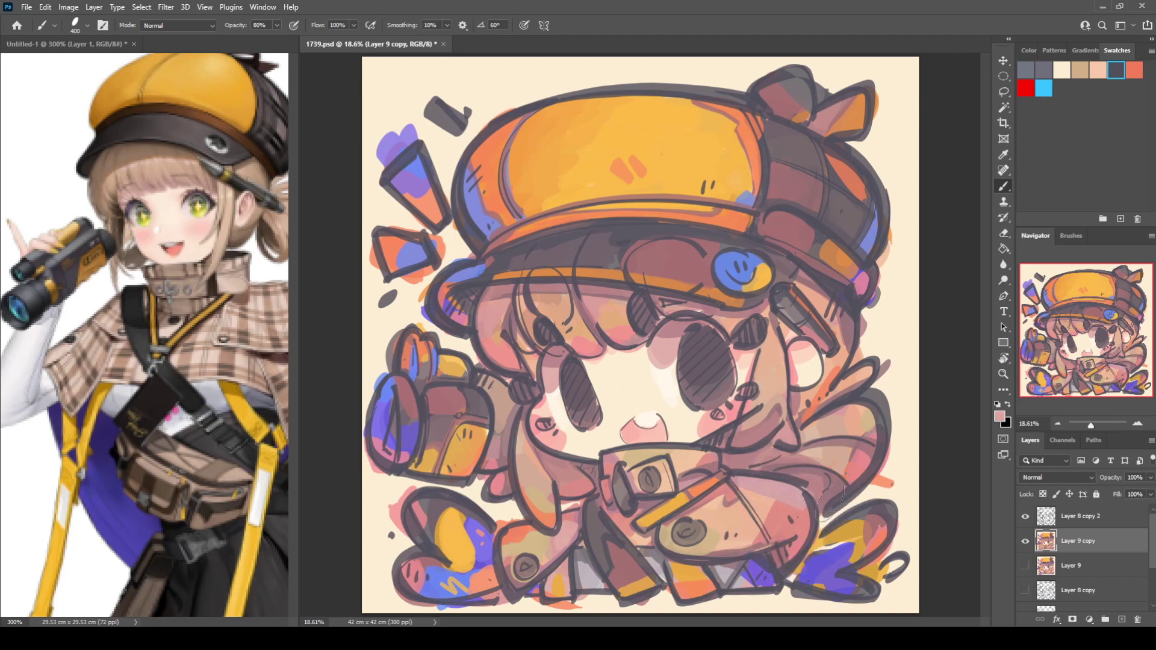
Recolour the lower-right heart-shaped ornament with sampled yellow, purple and coral orange
{"action": "left_click", "coordinate": [820, 540], "text": "alt"}
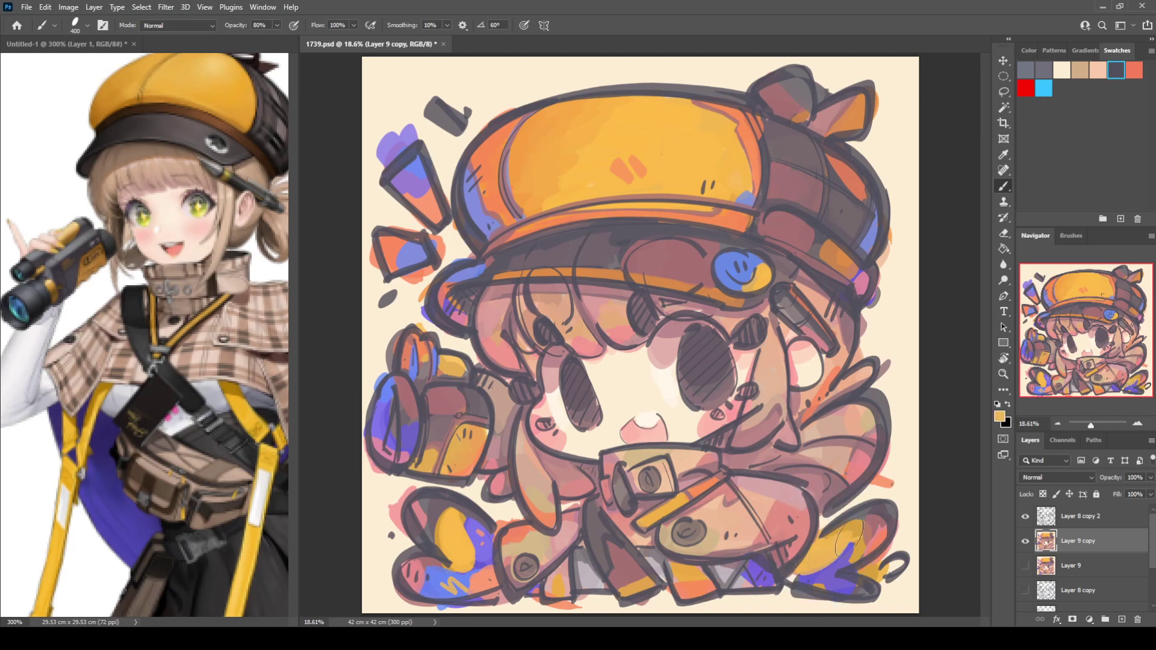
{"action": "left_click", "coordinate": [856, 566], "text": "alt"}
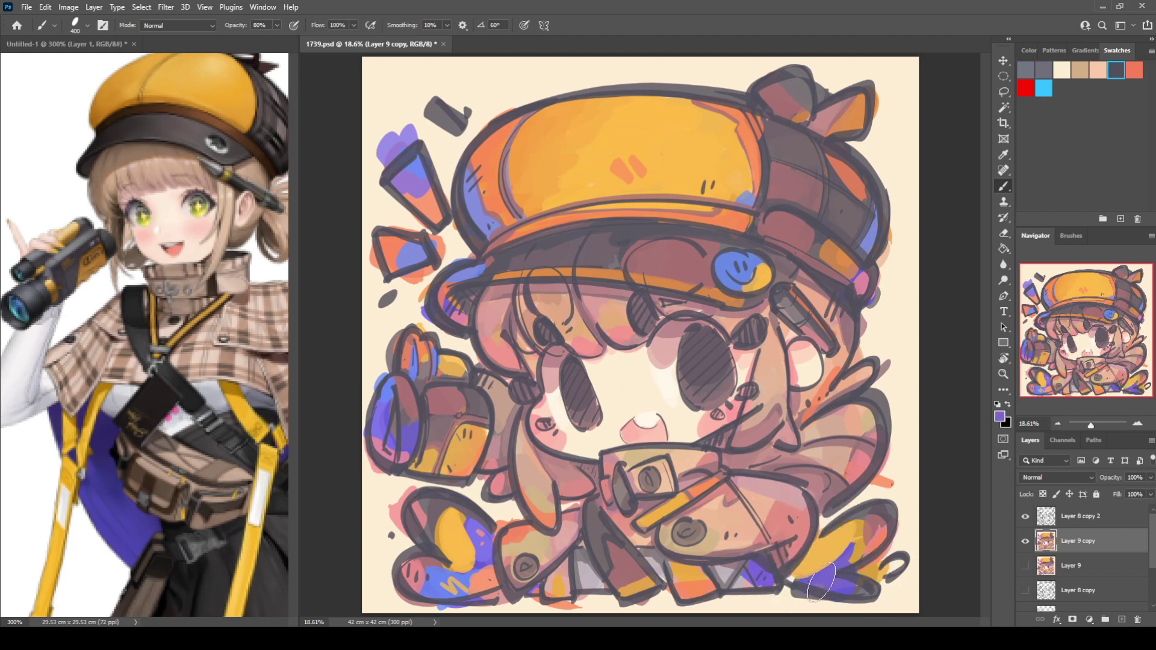
{"action": "left_click", "coordinate": [877, 537], "text": "alt"}
{"action": "left_click_drag", "start_coordinate": [875, 536], "coordinate": [850, 549]}
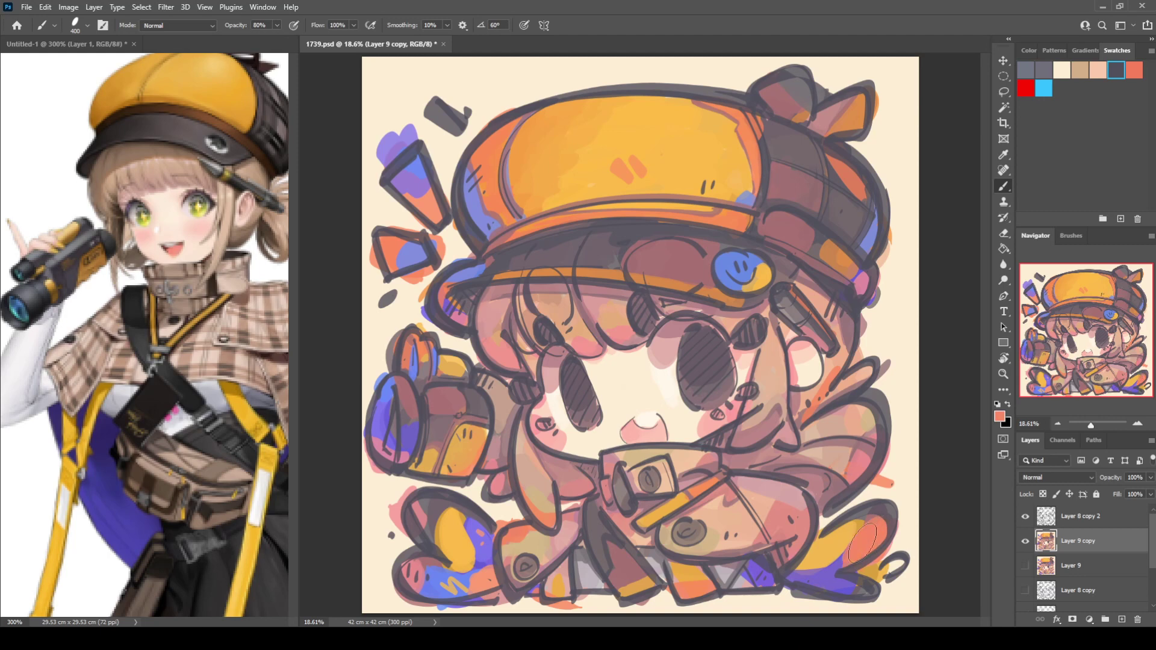
Shade the lower edge of the right side of the cape with sampled dusty pink tones
{"action": "left_click", "coordinate": [725, 552], "text": "alt"}
{"action": "left_click_drag", "start_coordinate": [787, 534], "coordinate": [703, 546]}
{"action": "left_click", "coordinate": [787, 534], "text": "alt"}
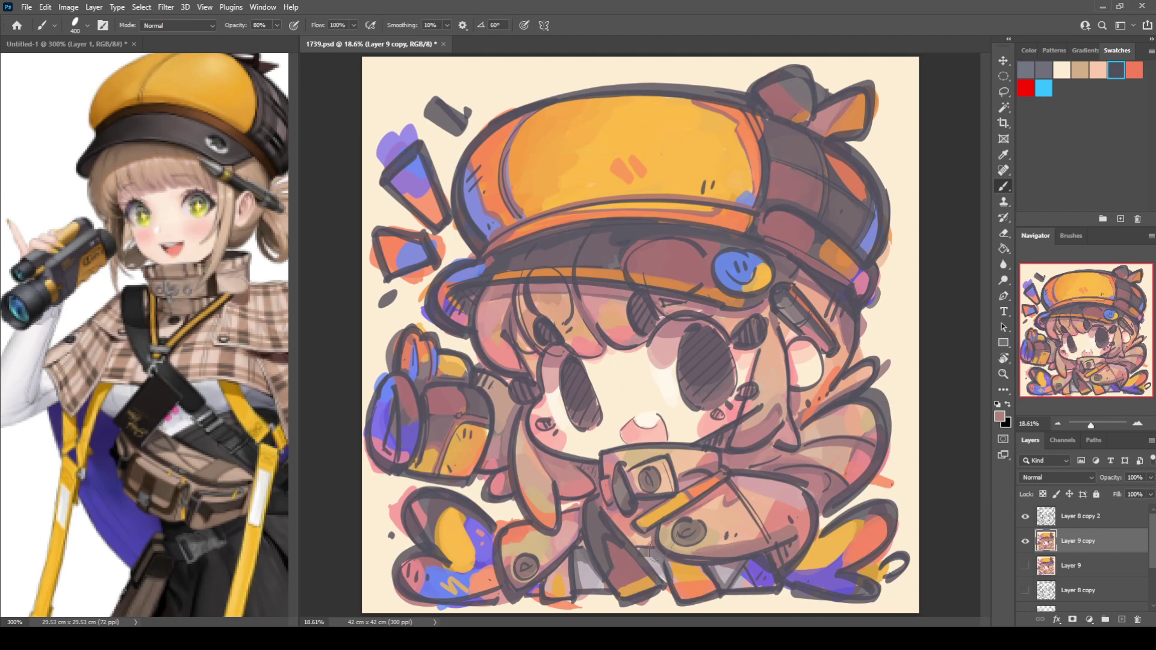
{"action": "left_click", "coordinate": [719, 503], "text": "alt"}
Blend the dark strap below the collar and the clothing beneath the cape with sampled brown and pink tones
{"action": "left_click", "coordinate": [653, 550], "text": "alt"}
{"action": "left_click_drag", "start_coordinate": [593, 542], "coordinate": [593, 519]}
{"action": "left_click", "coordinate": [625, 577], "text": "alt"}
{"action": "left_click", "coordinate": [684, 562], "text": "alt"}
{"action": "left_click", "coordinate": [746, 572], "text": "alt"}
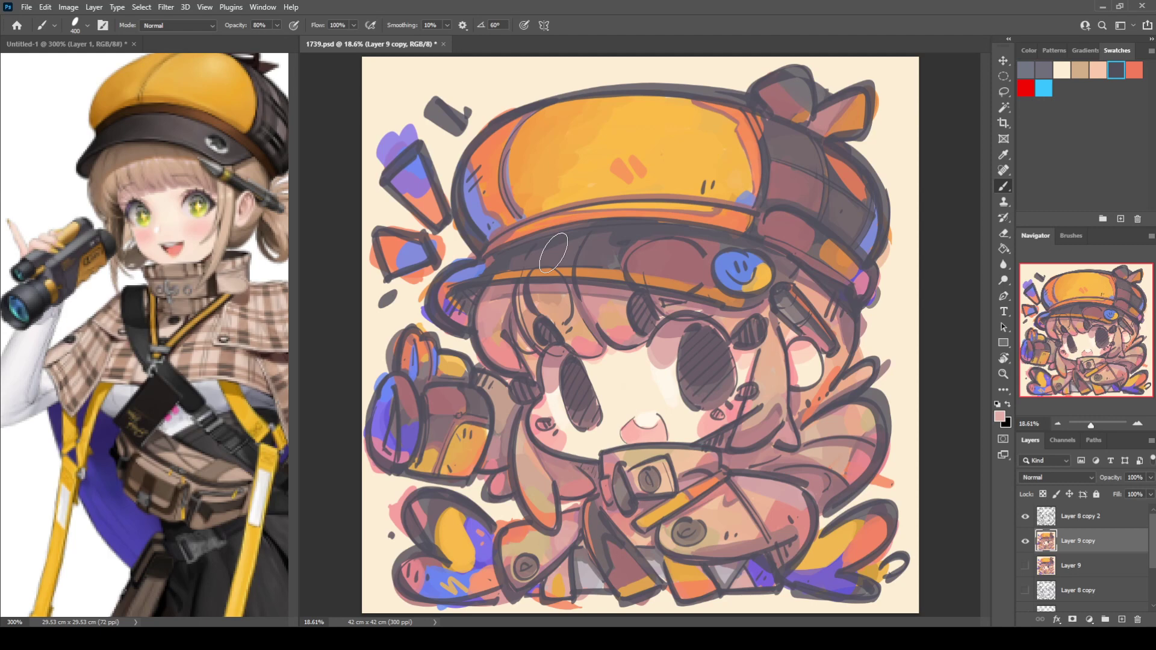
Duplicate the line-art layer Layer 8 copy 2 and hide the original beneath the copy
{"action": "left_click", "coordinate": [1056, 518]}
{"action": "key", "text": "ctrl+j"}
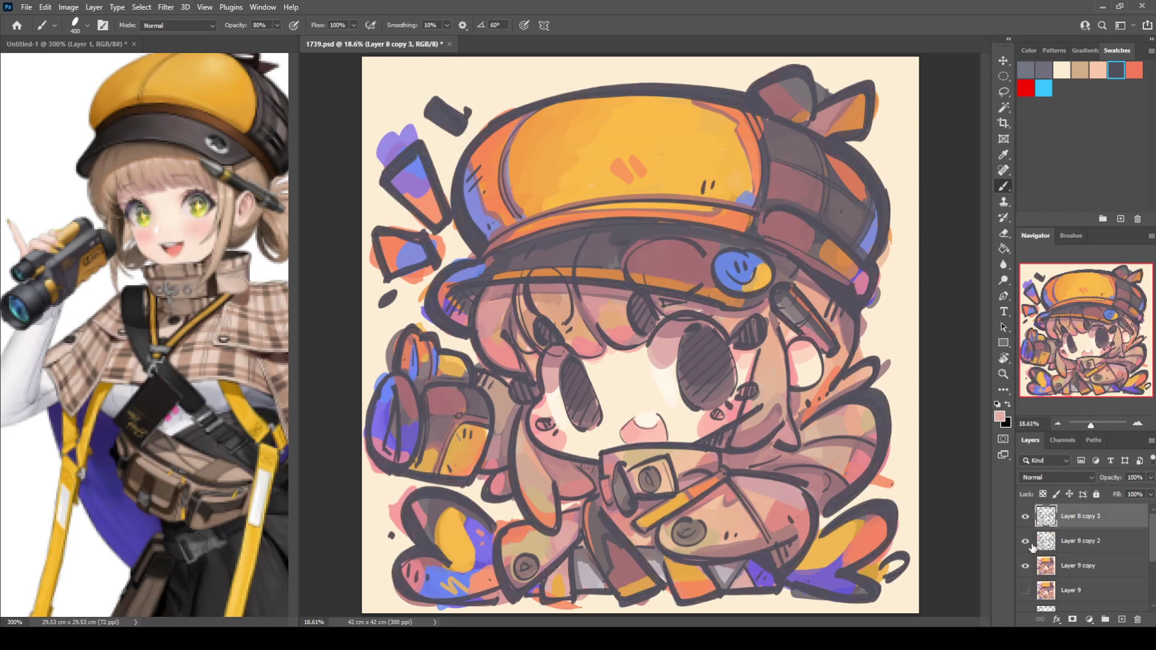
{"action": "left_click", "coordinate": [1027, 541]}
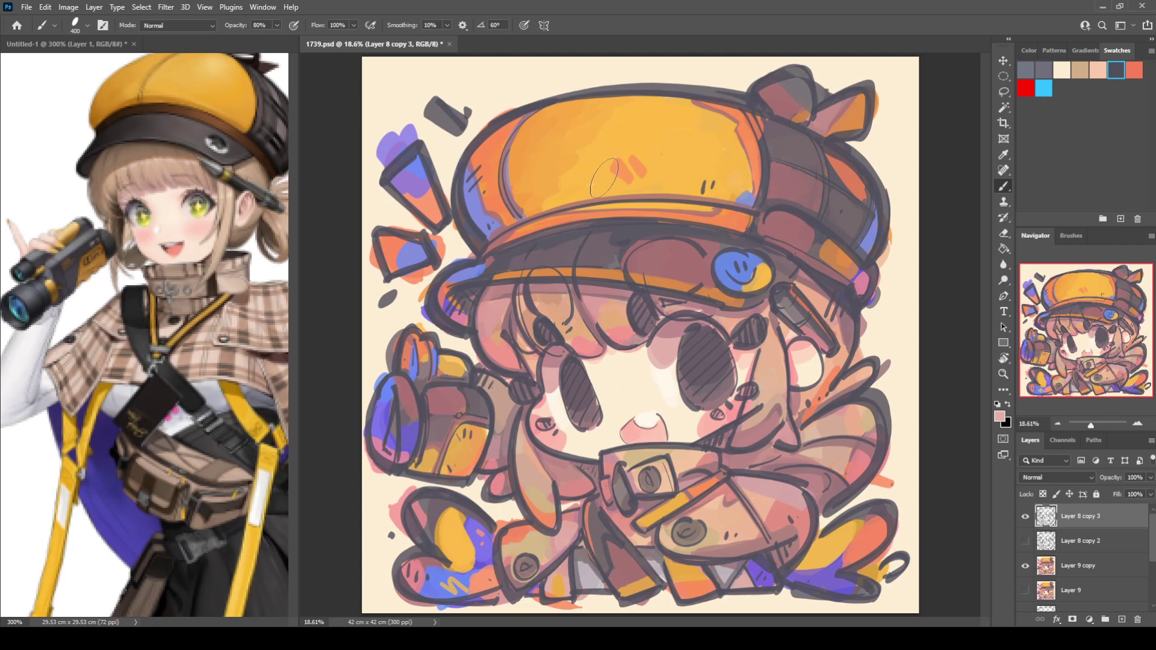
{"action": "key", "text": "i"}
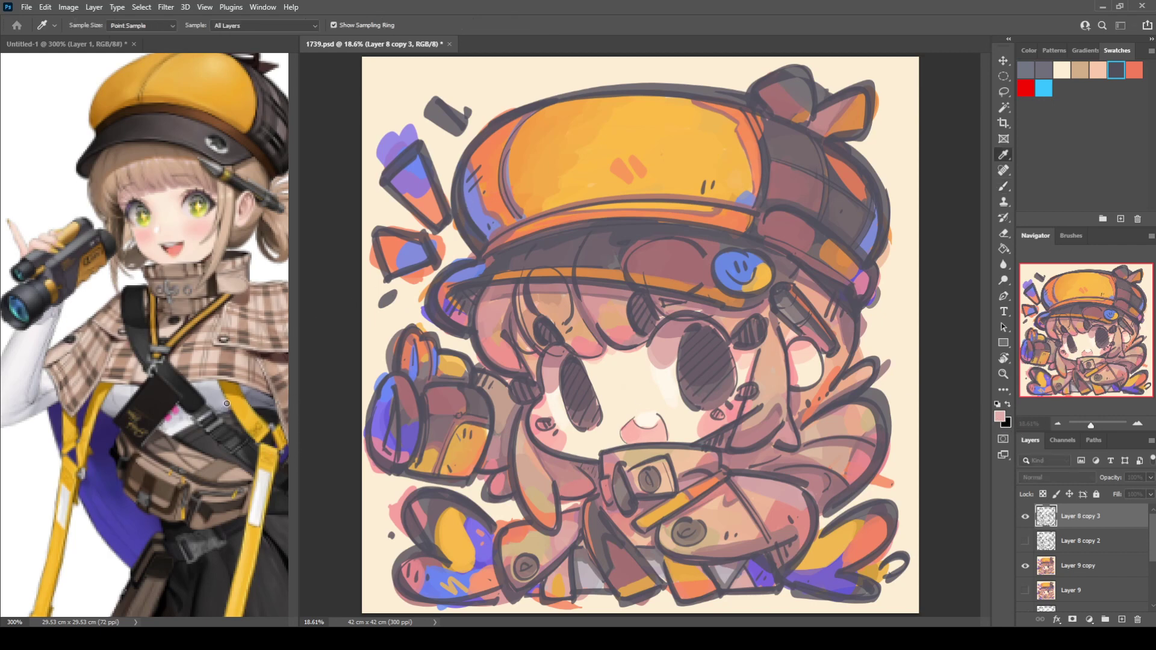
{"action": "key", "text": "b"}
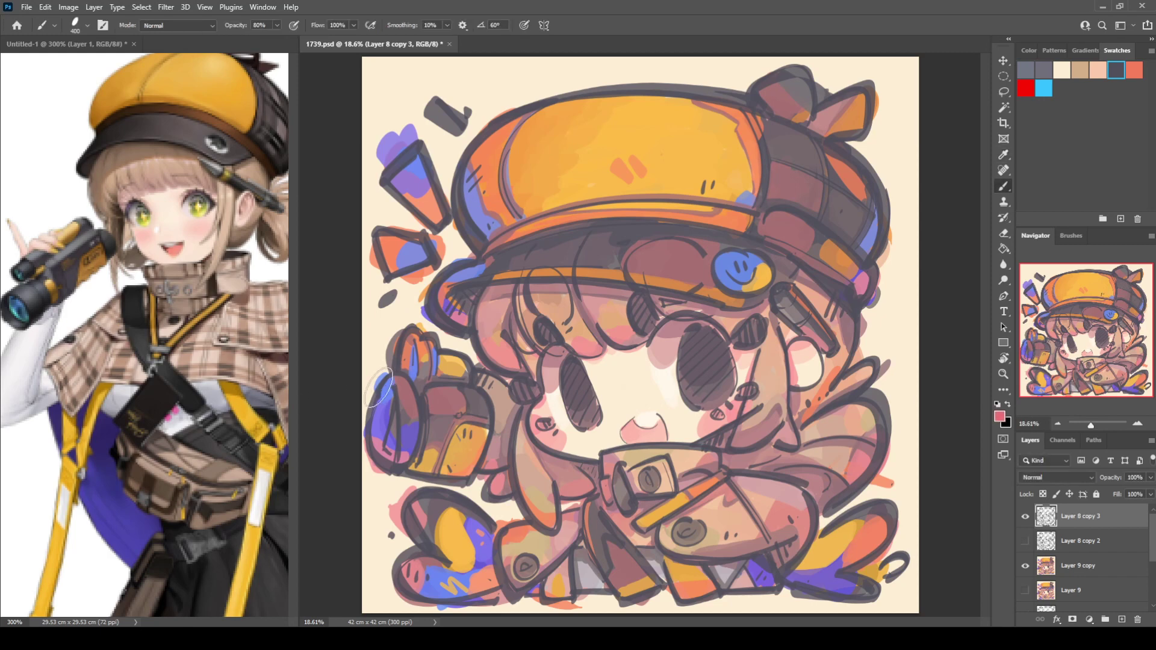
{"action": "mouse_move", "coordinate": [511, 118]}
{"action": "left_mouse_down"}
{"action": "mouse_move", "coordinate": [505, 161]}
{"action": "mouse_move", "coordinate": [515, 214]}
{"action": "left_mouse_up"}
{"action": "mouse_move", "coordinate": [490, 128]}
{"action": "left_mouse_down"}
{"action": "mouse_move", "coordinate": [465, 171]}
{"action": "mouse_move", "coordinate": [465, 216]}
{"action": "mouse_move", "coordinate": [480, 239]}
{"action": "left_mouse_up"}
Undo the pink hat strokes and recolour the hat's left and top outlines and the brim outline with sampled purple at 100% opacity
{"action": "key", "text": "i"}
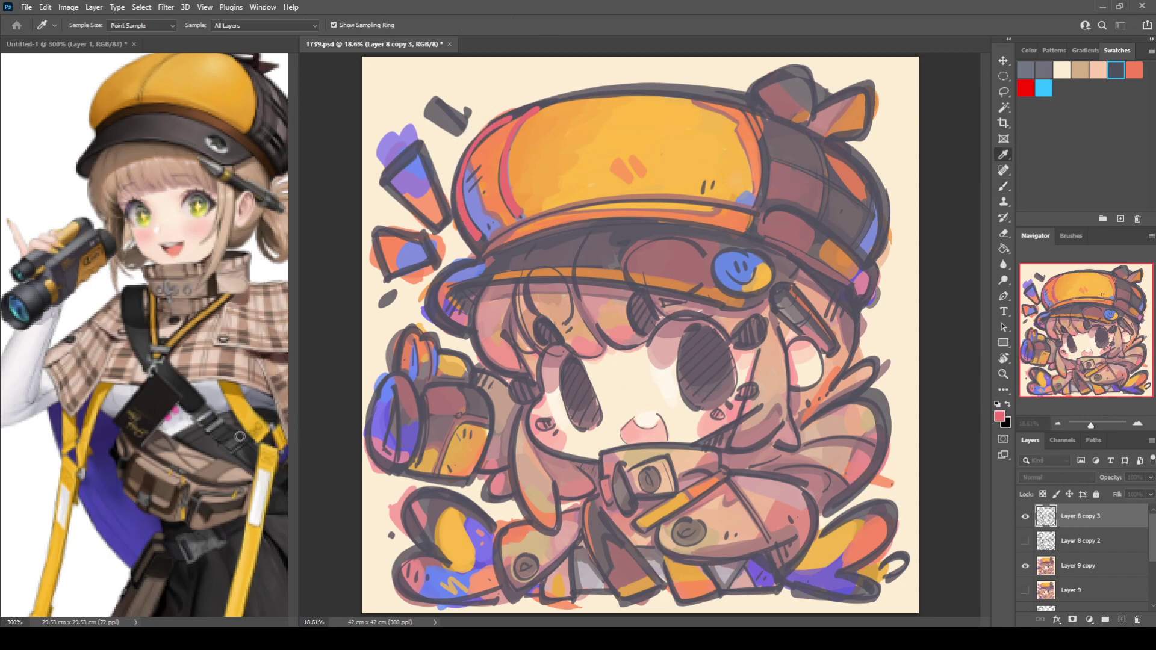
{"action": "left_click", "coordinate": [386, 393]}
{"action": "key", "text": "b"}
{"action": "key", "text": "ctrl+z"}
{"action": "key", "text": "ctrl+z"}
{"action": "mouse_move", "coordinate": [536, 107]}
{"action": "left_mouse_down"}
{"action": "mouse_move", "coordinate": [510, 130]}
{"action": "mouse_move", "coordinate": [501, 175]}
{"action": "mouse_move", "coordinate": [516, 196]}
{"action": "mouse_move", "coordinate": [475, 147]}
{"action": "mouse_move", "coordinate": [462, 194]}
{"action": "mouse_move", "coordinate": [479, 236]}
{"action": "left_mouse_up"}
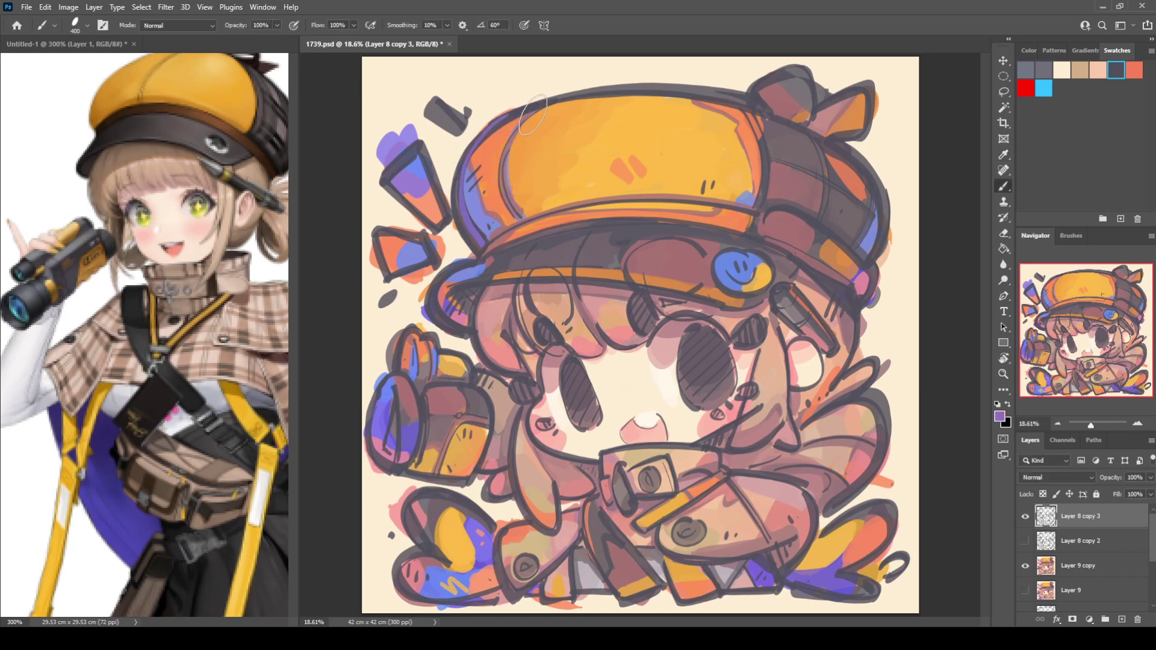
{"action": "mouse_move", "coordinate": [500, 117]}
{"action": "left_mouse_down"}
{"action": "mouse_move", "coordinate": [583, 97]}
{"action": "mouse_move", "coordinate": [753, 97]}
{"action": "left_mouse_up"}
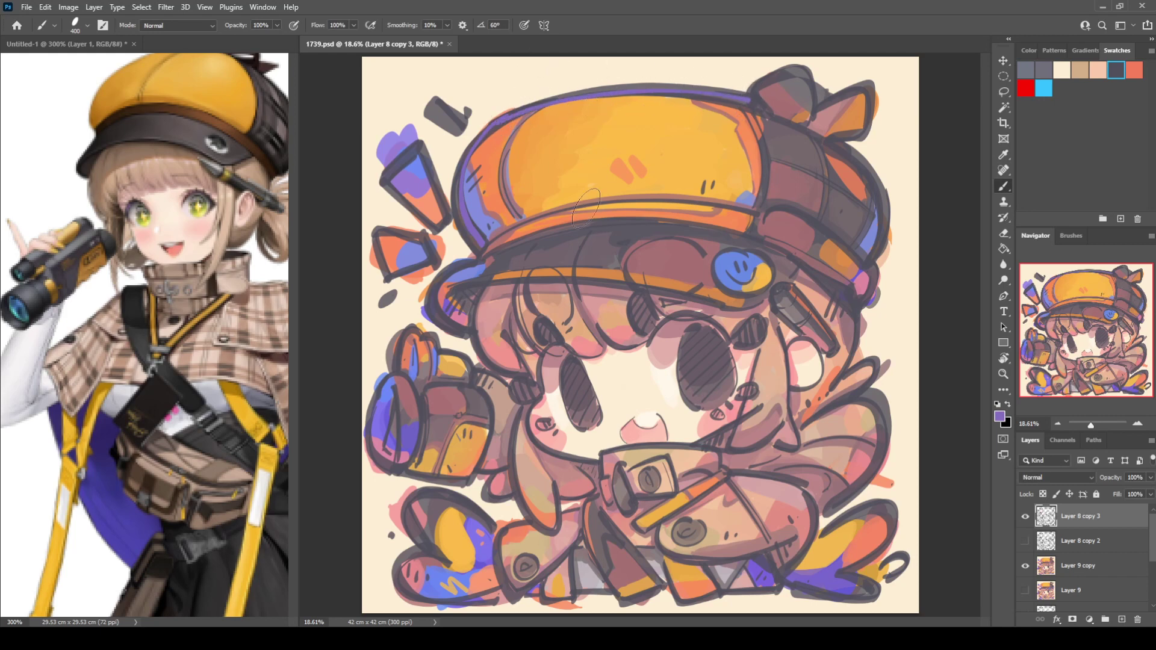
{"action": "mouse_move", "coordinate": [464, 247]}
{"action": "left_mouse_down"}
{"action": "mouse_move", "coordinate": [431, 286]}
{"action": "mouse_move", "coordinate": [434, 313]}
{"action": "mouse_move", "coordinate": [482, 284]}
{"action": "mouse_move", "coordinate": [524, 278]}
{"action": "mouse_move", "coordinate": [726, 296]}
{"action": "left_mouse_up"}
{"action": "key", "text": "i"}
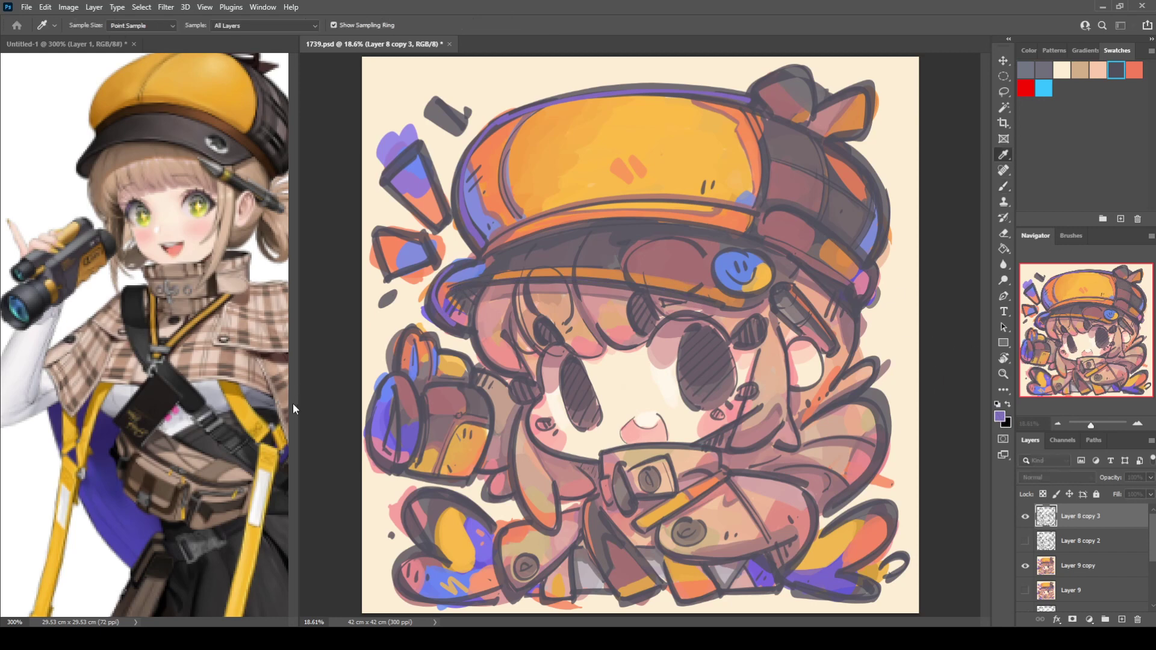
{"action": "left_click", "coordinate": [386, 382]}
{"action": "key", "text": "b"}
{"action": "mouse_move", "coordinate": [448, 290]}
{"action": "left_mouse_down"}
{"action": "mouse_move", "coordinate": [553, 277]}
{"action": "mouse_move", "coordinate": [698, 299]}
{"action": "left_mouse_up"}
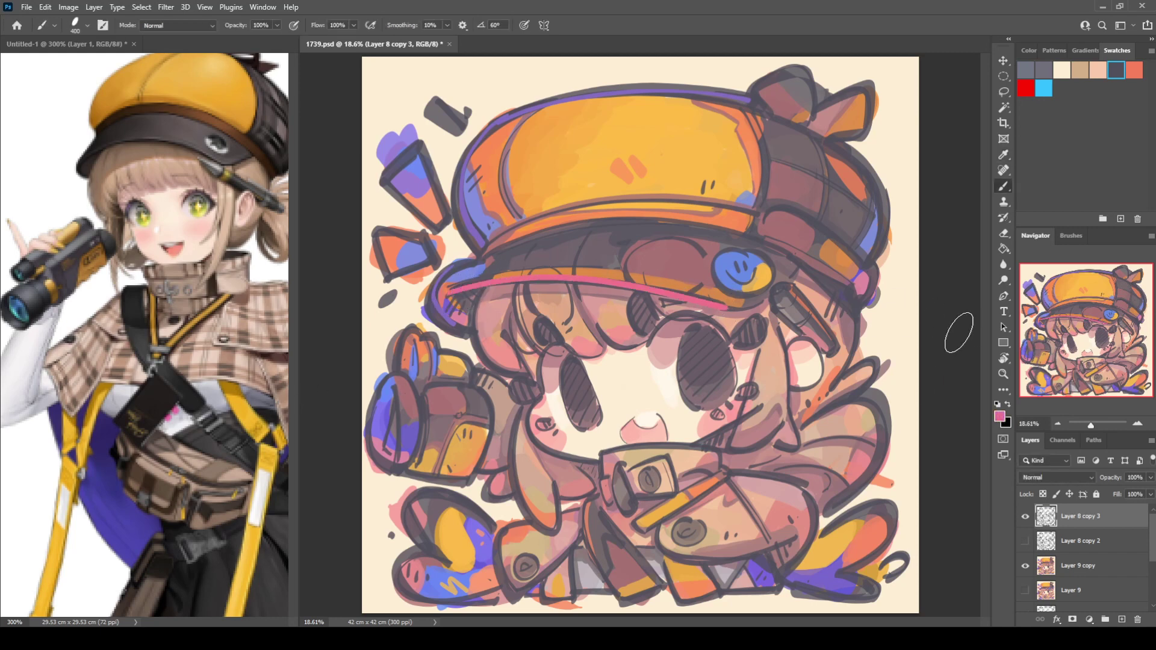
{"action": "key", "text": "ctrl+z"}
Recolour the line along the brim's lower edge and the outline of its left tip coral pink
{"action": "key", "text": "i"}
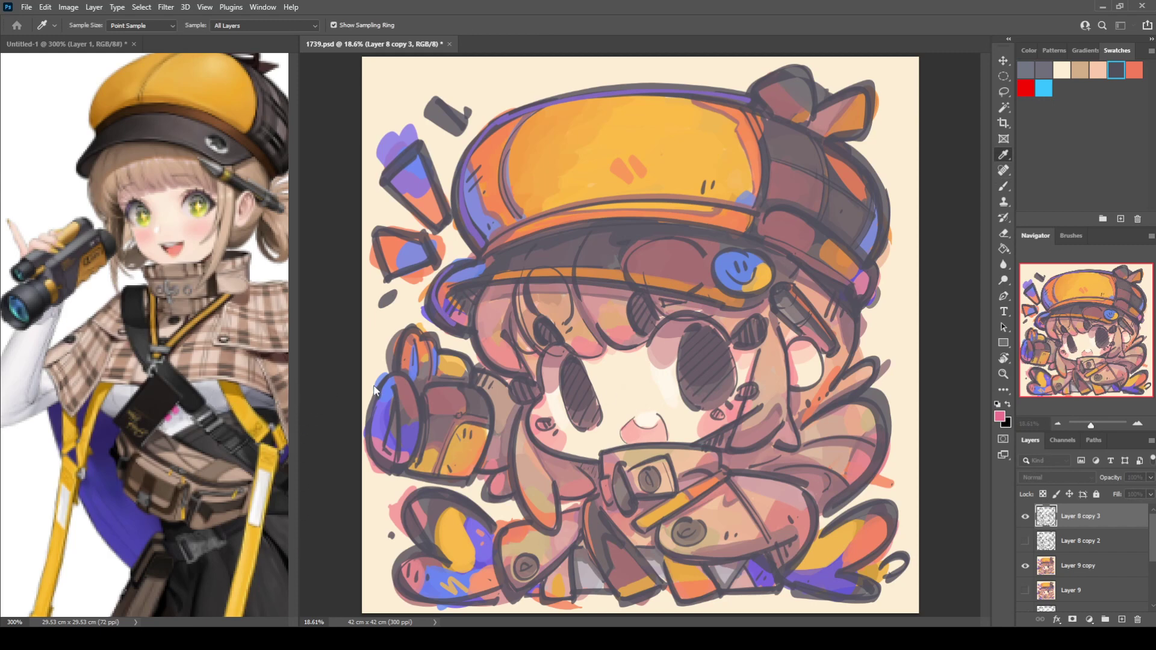
{"action": "key", "text": "b"}
{"action": "mouse_move", "coordinate": [449, 294]}
{"action": "left_mouse_down"}
{"action": "mouse_move", "coordinate": [579, 285]}
{"action": "mouse_move", "coordinate": [742, 314]}
{"action": "mouse_move", "coordinate": [499, 284]}
{"action": "mouse_move", "coordinate": [725, 308]}
{"action": "left_mouse_up"}
{"action": "key", "text": "ctrl+z"}
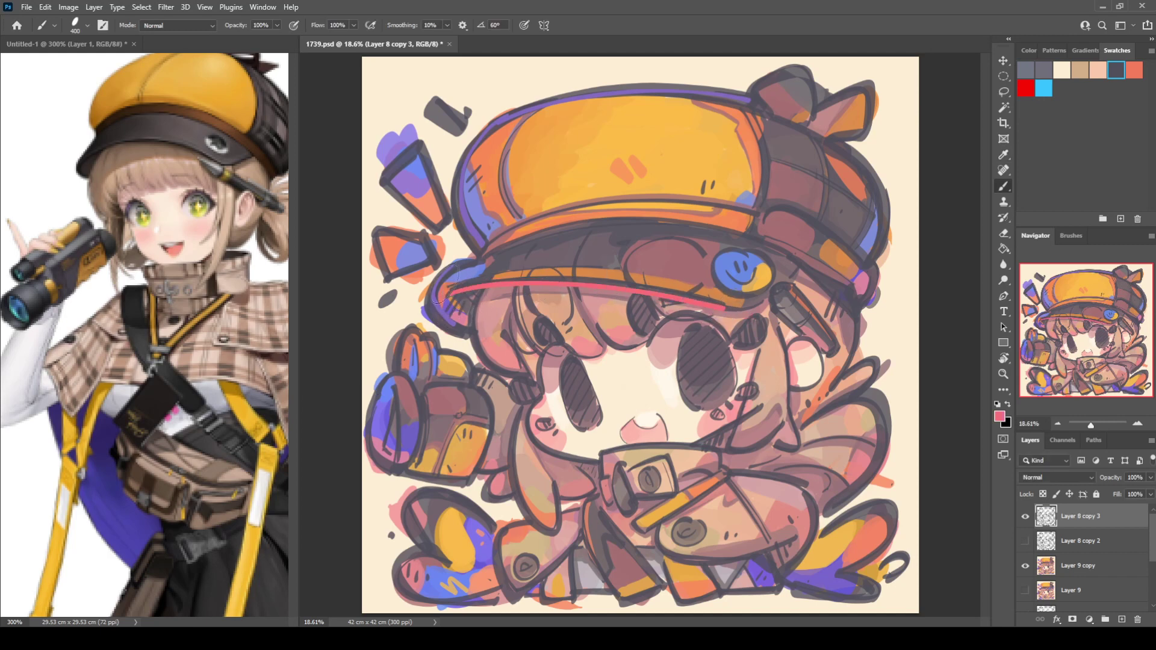
{"action": "mouse_move", "coordinate": [465, 261]}
{"action": "left_mouse_down"}
{"action": "mouse_move", "coordinate": [432, 302]}
{"action": "mouse_move", "coordinate": [447, 330]}
{"action": "left_mouse_up"}
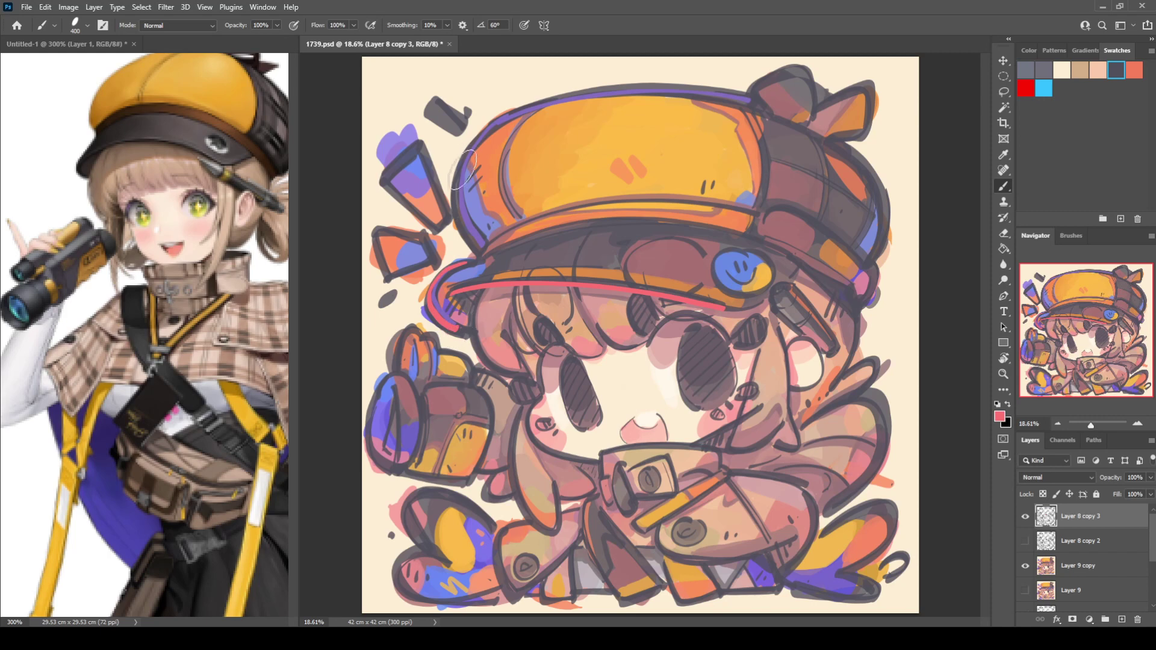
{"action": "mouse_move", "coordinate": [463, 163]}
{"action": "left_mouse_down"}
{"action": "mouse_move", "coordinate": [464, 209]}
{"action": "mouse_move", "coordinate": [485, 248]}
{"action": "left_mouse_up"}
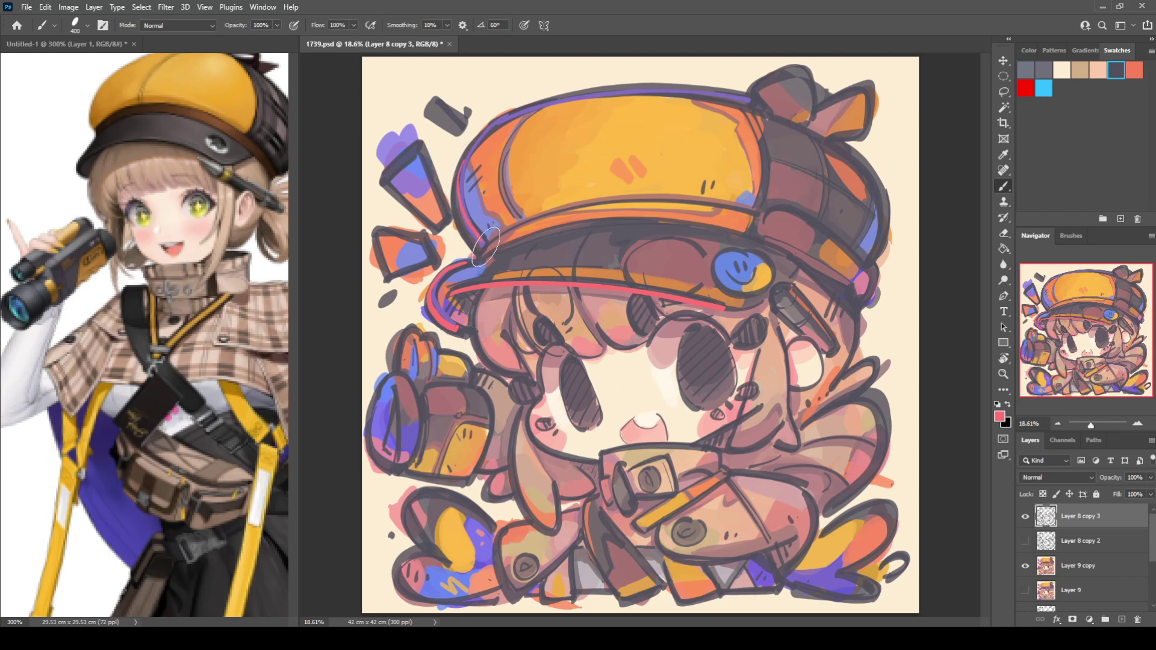
Recolour the line above the brim and the seam beside the hat's brown panel with sampled yellow-orange
{"action": "left_click", "coordinate": [795, 187], "text": "alt"}
{"action": "left_click", "coordinate": [600, 184], "text": "alt"}
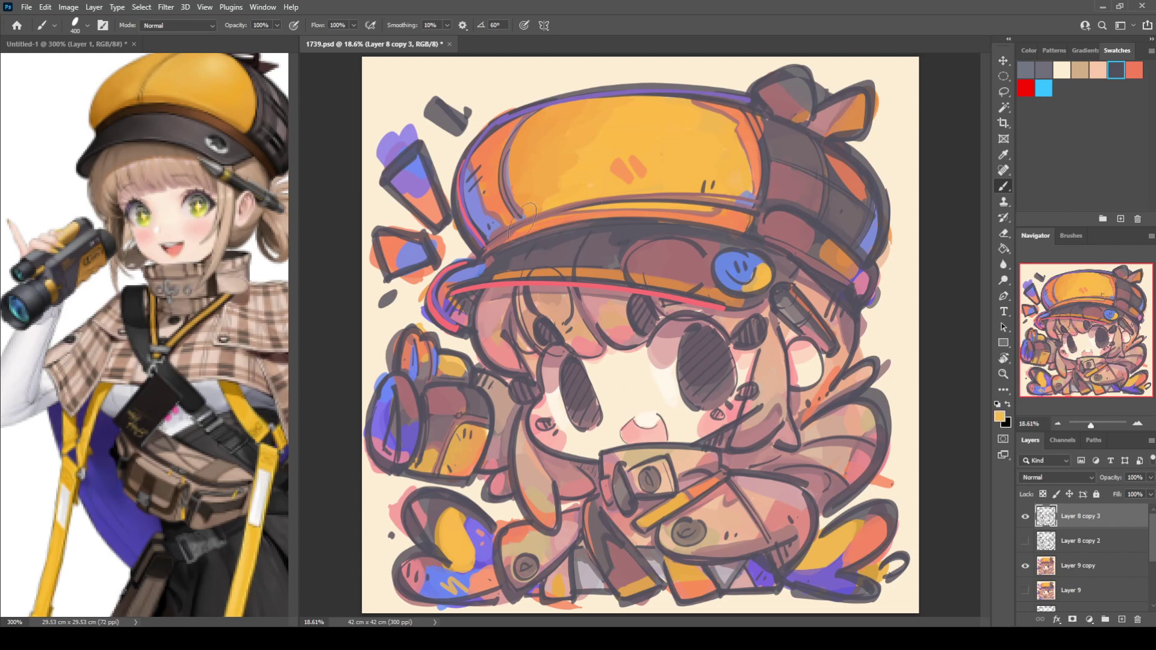
{"action": "mouse_move", "coordinate": [485, 265]}
{"action": "left_mouse_down"}
{"action": "mouse_move", "coordinate": [509, 249]}
{"action": "mouse_move", "coordinate": [738, 232]}
{"action": "mouse_move", "coordinate": [750, 220]}
{"action": "left_mouse_up"}
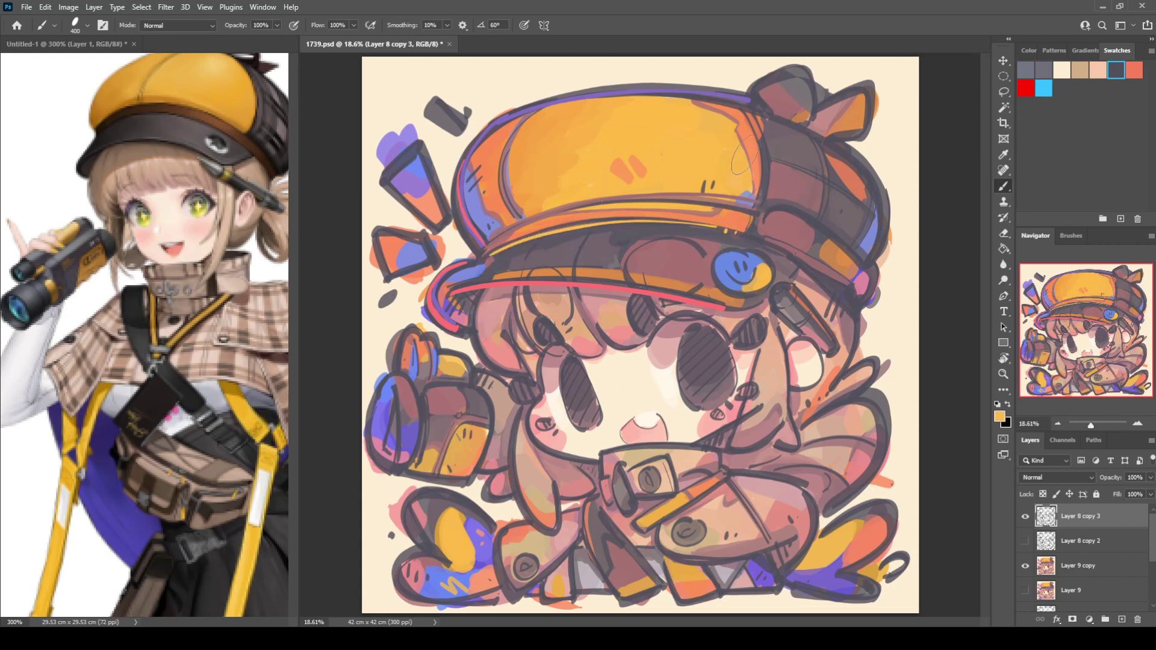
{"action": "left_click_drag", "start_coordinate": [760, 108], "coordinate": [771, 211]}
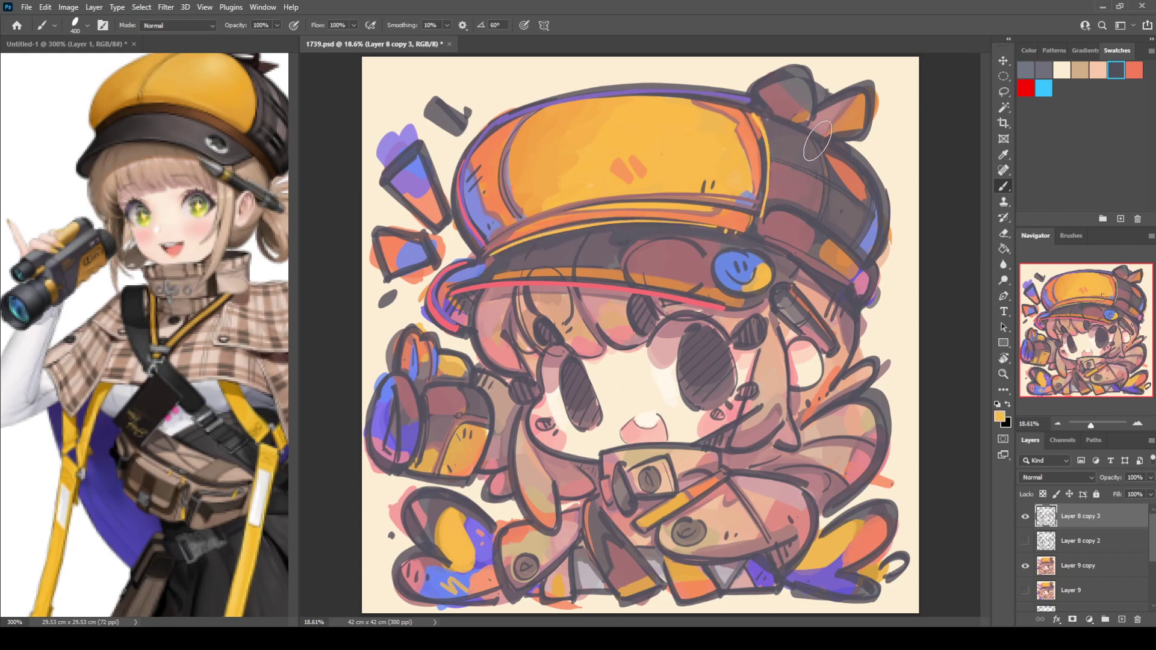
Recolour the plaid lines on the hat's brown panel and the bow's outlines yellow-orange
{"action": "left_click_drag", "start_coordinate": [817, 139], "coordinate": [825, 216]}
{"action": "left_click_drag", "start_coordinate": [772, 164], "coordinate": [843, 198]}
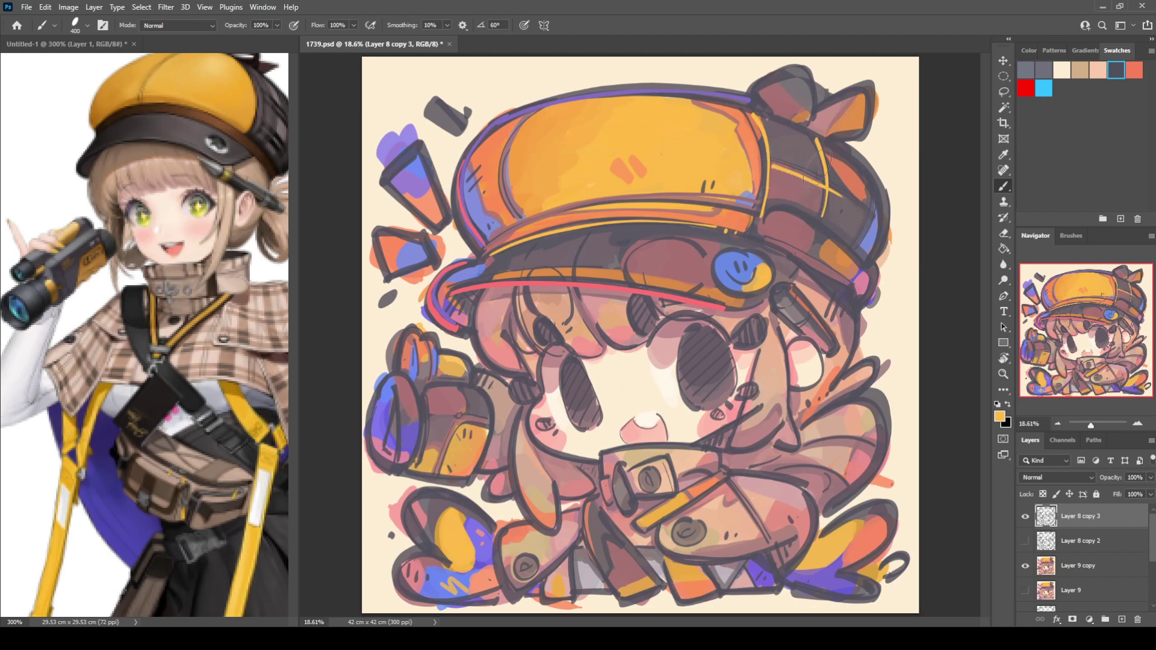
{"action": "key", "text": "ctrl+z"}
{"action": "mouse_move", "coordinate": [772, 161]}
{"action": "left_mouse_down"}
{"action": "mouse_move", "coordinate": [866, 203]}
{"action": "mouse_move", "coordinate": [844, 176]}
{"action": "mouse_move", "coordinate": [856, 226]}
{"action": "mouse_move", "coordinate": [875, 192]}
{"action": "mouse_move", "coordinate": [866, 225]}
{"action": "left_mouse_up"}
{"action": "key", "text": "ctrl+z"}
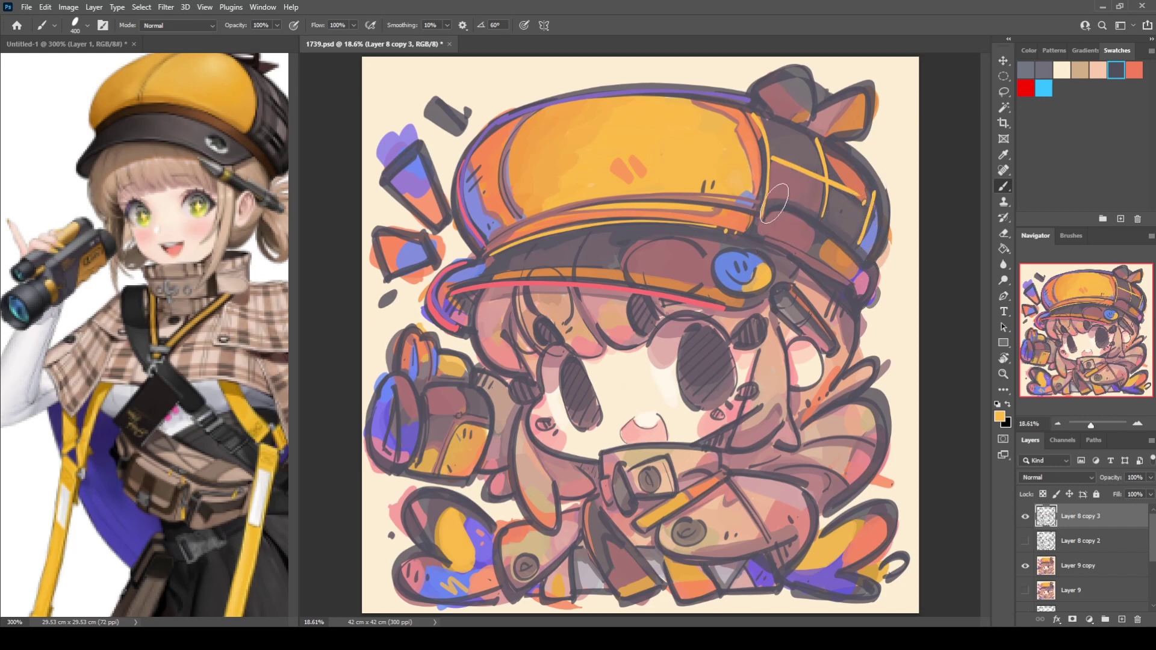
{"action": "mouse_move", "coordinate": [775, 204]}
{"action": "left_mouse_down"}
{"action": "mouse_move", "coordinate": [842, 238]}
{"action": "mouse_move", "coordinate": [841, 269]}
{"action": "mouse_move", "coordinate": [867, 248]}
{"action": "mouse_move", "coordinate": [864, 280]}
{"action": "left_mouse_up"}
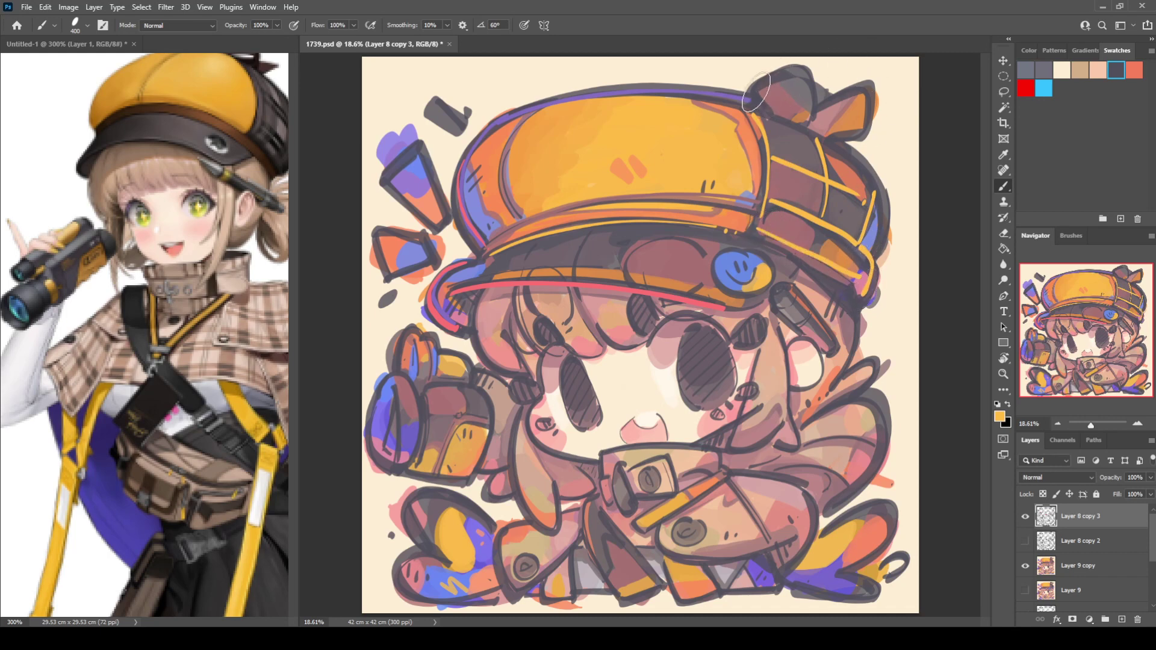
{"action": "mouse_move", "coordinate": [756, 90]}
{"action": "left_mouse_down"}
{"action": "mouse_move", "coordinate": [772, 111]}
{"action": "mouse_move", "coordinate": [765, 84]}
{"action": "mouse_move", "coordinate": [805, 79]}
{"action": "mouse_move", "coordinate": [811, 120]}
{"action": "mouse_move", "coordinate": [860, 100]}
{"action": "mouse_move", "coordinate": [847, 128]}
{"action": "left_mouse_up"}
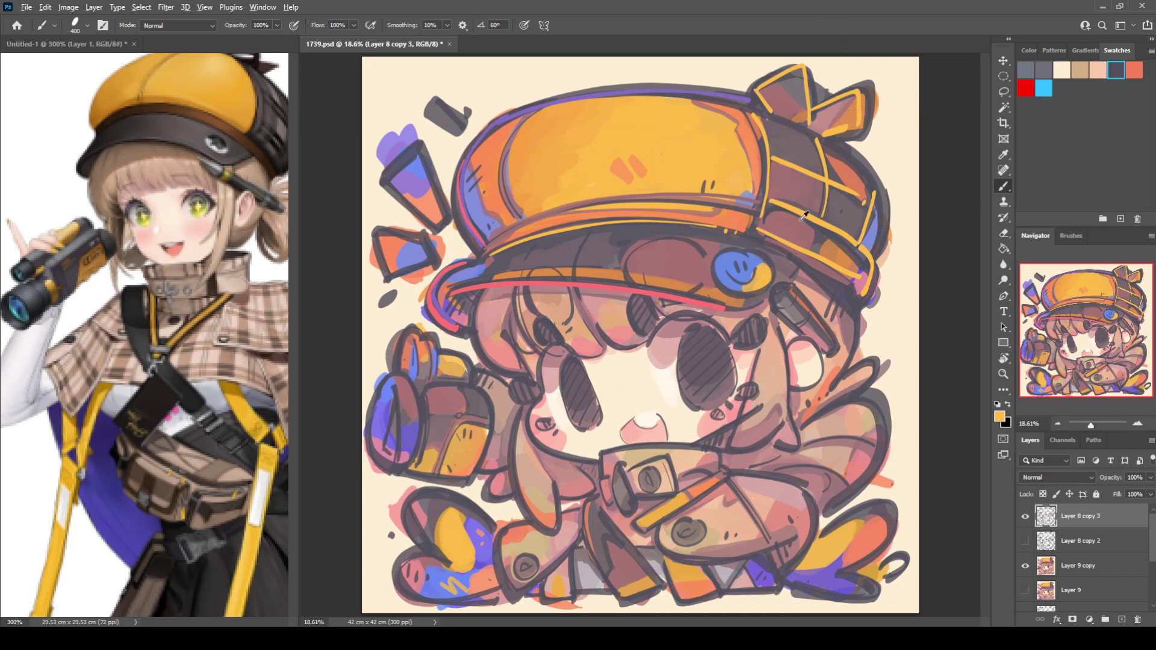
Outline the two orange marks on the hat's front in dusty red and recolour the hatching at its left edge yellow-orange
{"action": "left_click", "coordinate": [773, 208], "text": "alt"}
{"action": "mouse_move", "coordinate": [619, 165]}
{"action": "left_mouse_down"}
{"action": "mouse_move", "coordinate": [638, 163]}
{"action": "mouse_move", "coordinate": [629, 162]}
{"action": "left_mouse_up"}
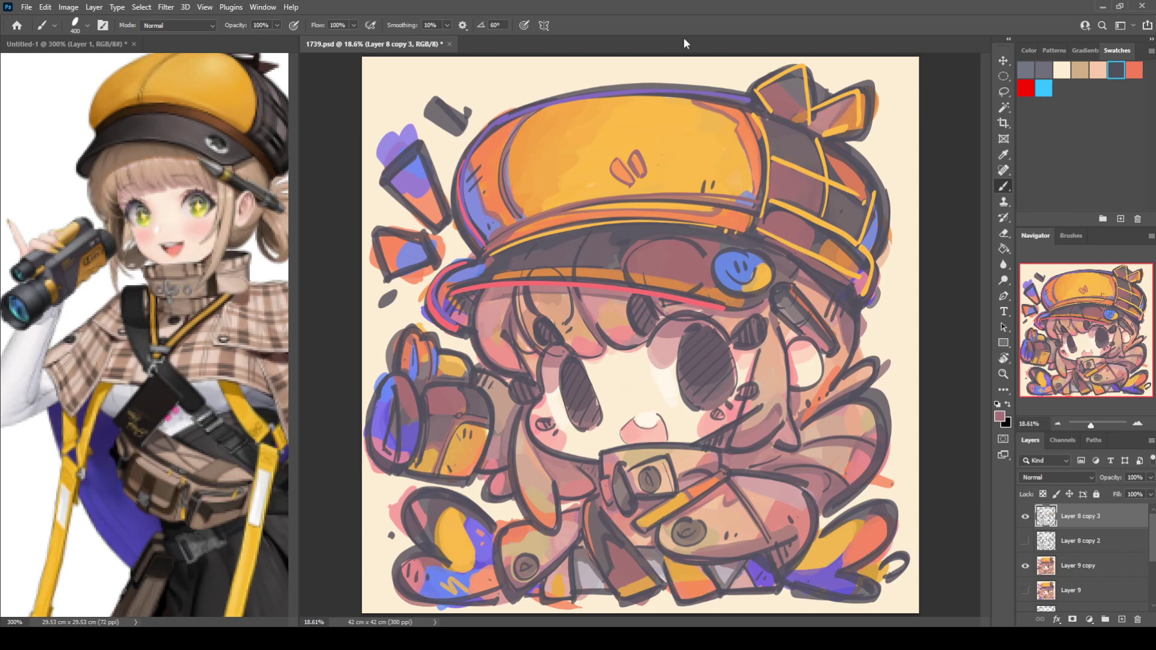
{"action": "left_click", "coordinate": [566, 172], "text": "alt"}
{"action": "mouse_move", "coordinate": [510, 130]}
{"action": "left_mouse_down"}
{"action": "mouse_move", "coordinate": [497, 162]}
{"action": "mouse_move", "coordinate": [519, 220]}
{"action": "left_mouse_up"}
{"action": "key", "text": "ctrl+z"}
{"action": "mouse_move", "coordinate": [520, 118]}
{"action": "left_mouse_down"}
{"action": "mouse_move", "coordinate": [497, 170]}
{"action": "mouse_move", "coordinate": [515, 217]}
{"action": "left_mouse_up"}
{"action": "left_click_drag", "start_coordinate": [482, 177], "coordinate": [478, 162]}
{"action": "key", "text": "ctrl+z"}
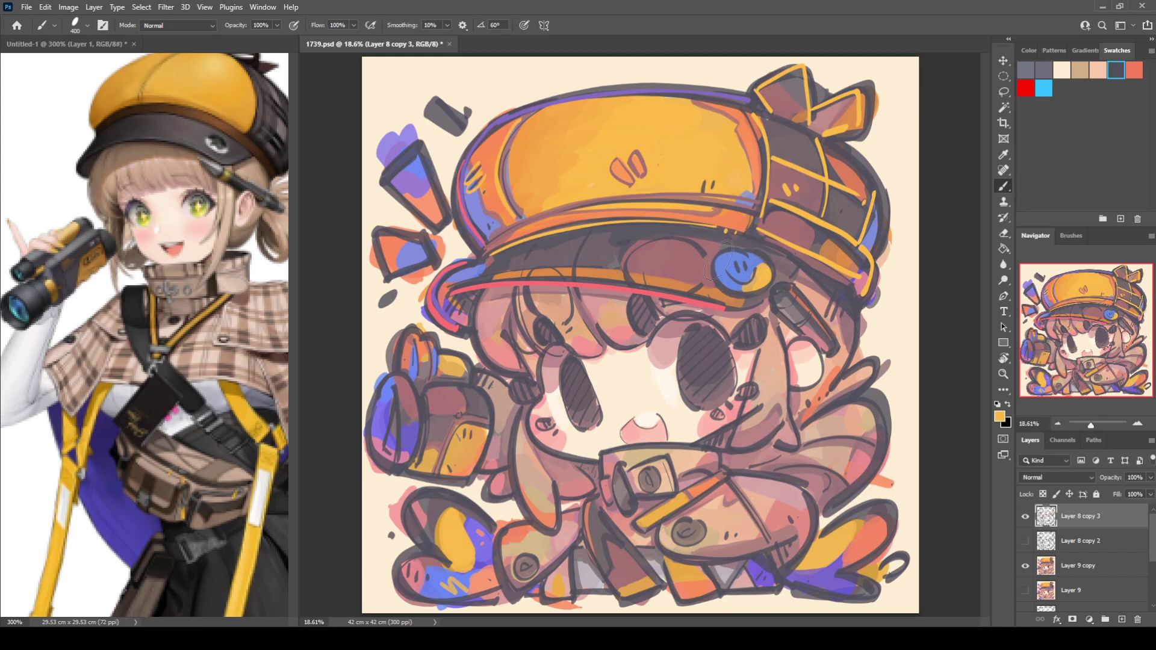
Reduce the brush size to 175 and recolour the round smiley badge's outline and face lines with sampled yellow-orange
{"action": "left_click", "coordinate": [758, 169], "text": "alt"}
{"action": "key", "text": "bracketleft"}
{"action": "key", "text": "bracketleft"}
{"action": "mouse_move", "coordinate": [738, 263]}
{"action": "left_mouse_down"}
{"action": "mouse_move", "coordinate": [713, 260]}
{"action": "mouse_move", "coordinate": [719, 290]}
{"action": "mouse_move", "coordinate": [742, 301]}
{"action": "mouse_move", "coordinate": [752, 251]}
{"action": "mouse_move", "coordinate": [725, 252]}
{"action": "mouse_move", "coordinate": [746, 248]}
{"action": "mouse_move", "coordinate": [708, 266]}
{"action": "mouse_move", "coordinate": [768, 286]}
{"action": "left_mouse_up"}
{"action": "key", "text": "ctrl+z"}
{"action": "left_click", "coordinate": [757, 279], "text": "alt"}
{"action": "key", "text": "ctrl+z"}
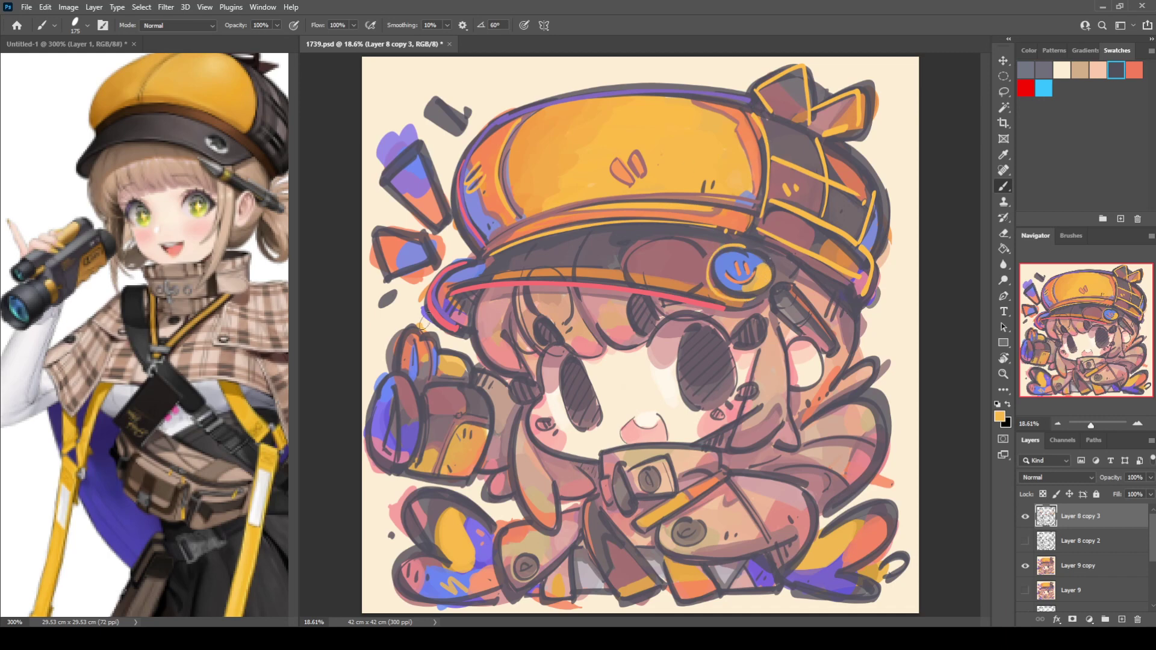
Dab two yellow-orange marks on the hat's brim and recolour the fringe outlines with sampled dusty pink
{"action": "left_click", "coordinate": [527, 252]}
{"action": "left_click", "coordinate": [514, 258]}
{"action": "left_click", "coordinate": [654, 262], "text": "alt"}
{"action": "left_click", "coordinate": [498, 344], "text": "alt"}
{"action": "key", "text": "i"}
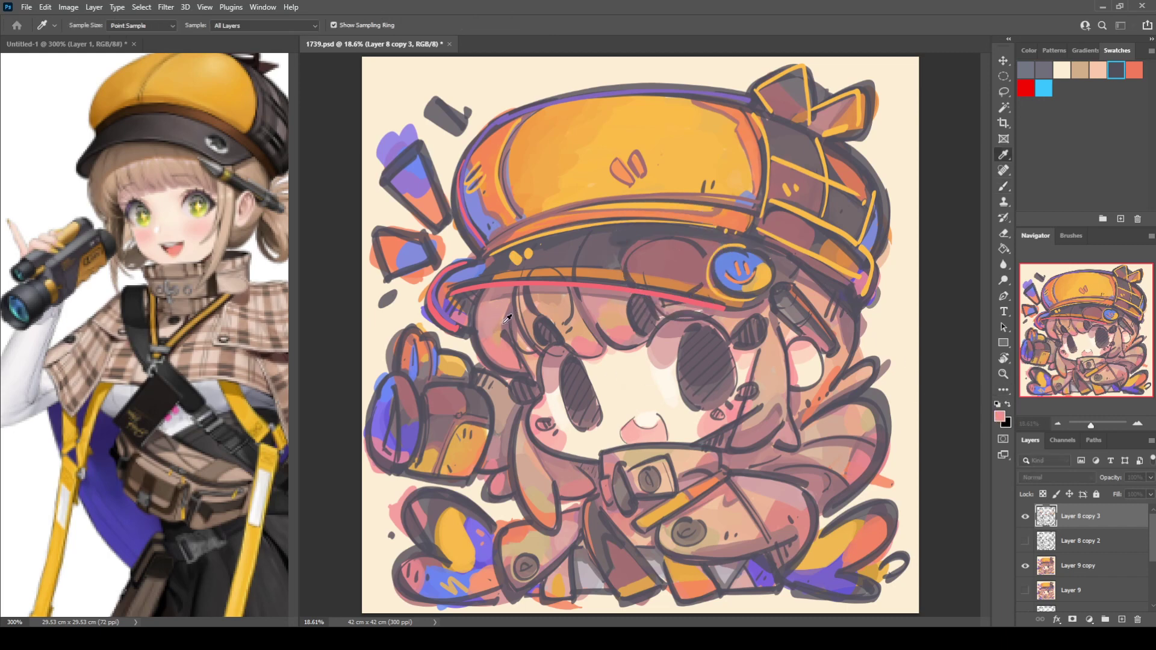
{"action": "key", "text": "b"}
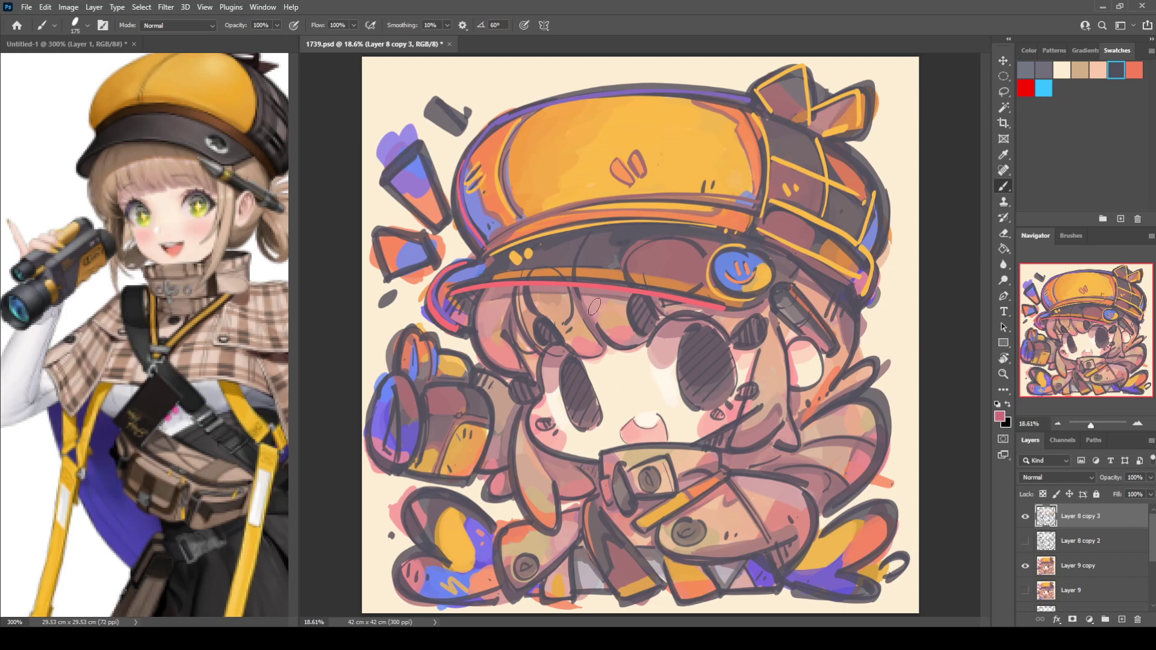
{"action": "left_click_drag", "start_coordinate": [474, 313], "coordinate": [514, 374]}
{"action": "key", "text": "ctrl+z"}
{"action": "mouse_move", "coordinate": [479, 299]}
{"action": "left_mouse_down"}
{"action": "mouse_move", "coordinate": [482, 355]}
{"action": "mouse_move", "coordinate": [521, 374]}
{"action": "left_mouse_up"}
{"action": "left_click_drag", "start_coordinate": [564, 346], "coordinate": [608, 342]}
{"action": "key", "text": "ctrl+z"}
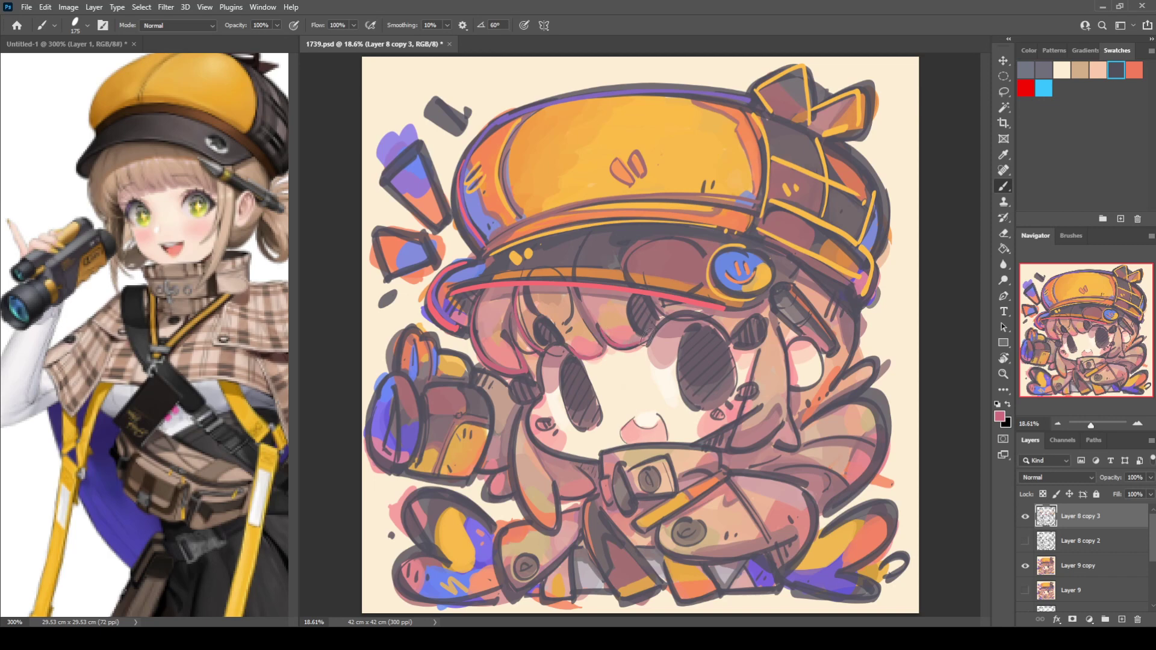
{"action": "left_click_drag", "start_coordinate": [662, 301], "coordinate": [717, 310]}
Recolour the outlines of the side hair locks and the right-hand pigtail dusty pink
{"action": "mouse_move", "coordinate": [517, 420]}
{"action": "left_mouse_down"}
{"action": "mouse_move", "coordinate": [514, 467]}
{"action": "mouse_move", "coordinate": [532, 519]}
{"action": "mouse_move", "coordinate": [552, 535]}
{"action": "mouse_move", "coordinate": [569, 505]}
{"action": "mouse_move", "coordinate": [564, 448]}
{"action": "left_mouse_up"}
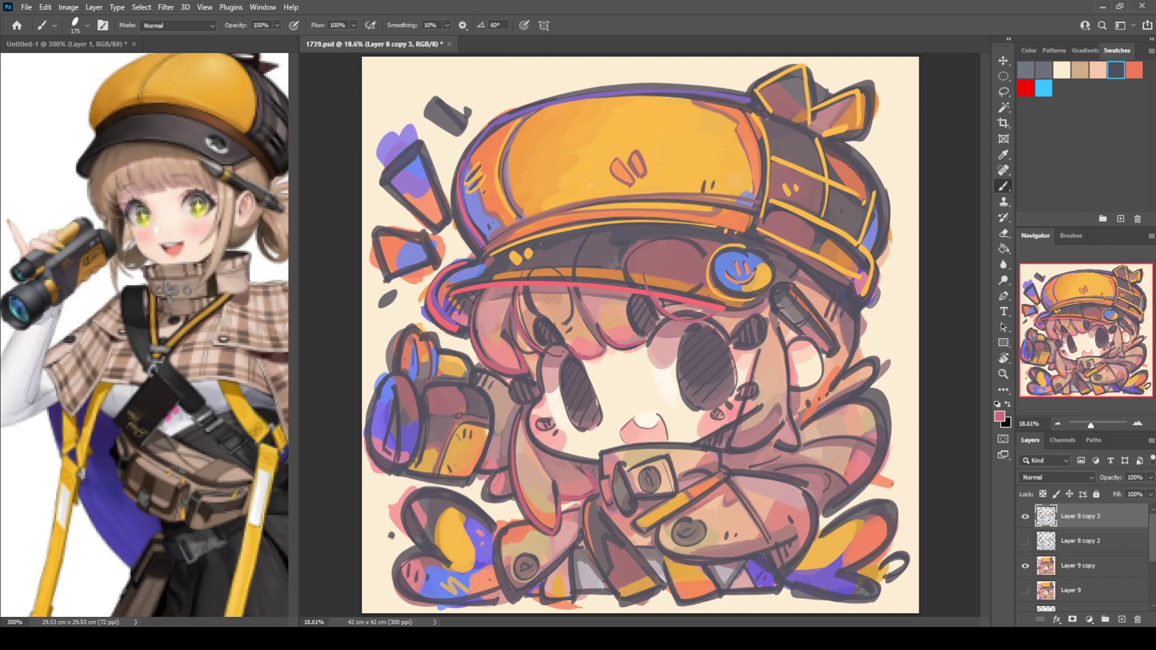
{"action": "left_click_drag", "start_coordinate": [766, 354], "coordinate": [728, 451]}
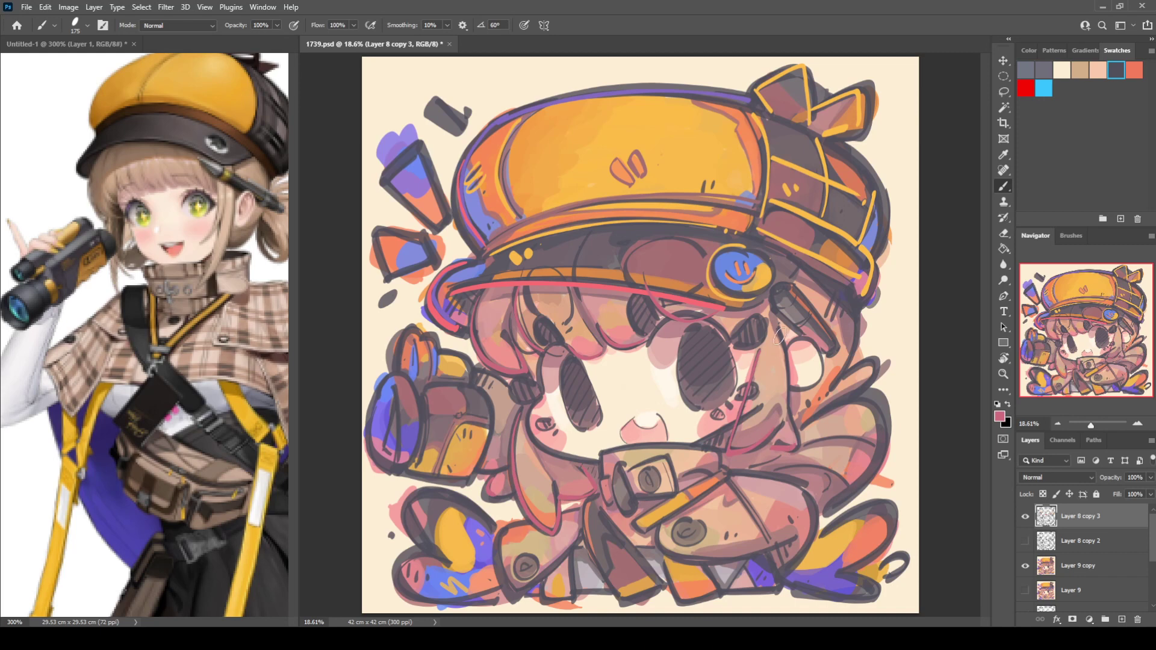
{"action": "left_click_drag", "start_coordinate": [778, 324], "coordinate": [790, 418]}
{"action": "left_click_drag", "start_coordinate": [851, 299], "coordinate": [842, 379]}
{"action": "mouse_move", "coordinate": [818, 426]}
{"action": "left_mouse_down"}
{"action": "mouse_move", "coordinate": [843, 399]}
{"action": "mouse_move", "coordinate": [880, 422]}
{"action": "mouse_move", "coordinate": [824, 497]}
{"action": "mouse_move", "coordinate": [850, 445]}
{"action": "left_mouse_up"}
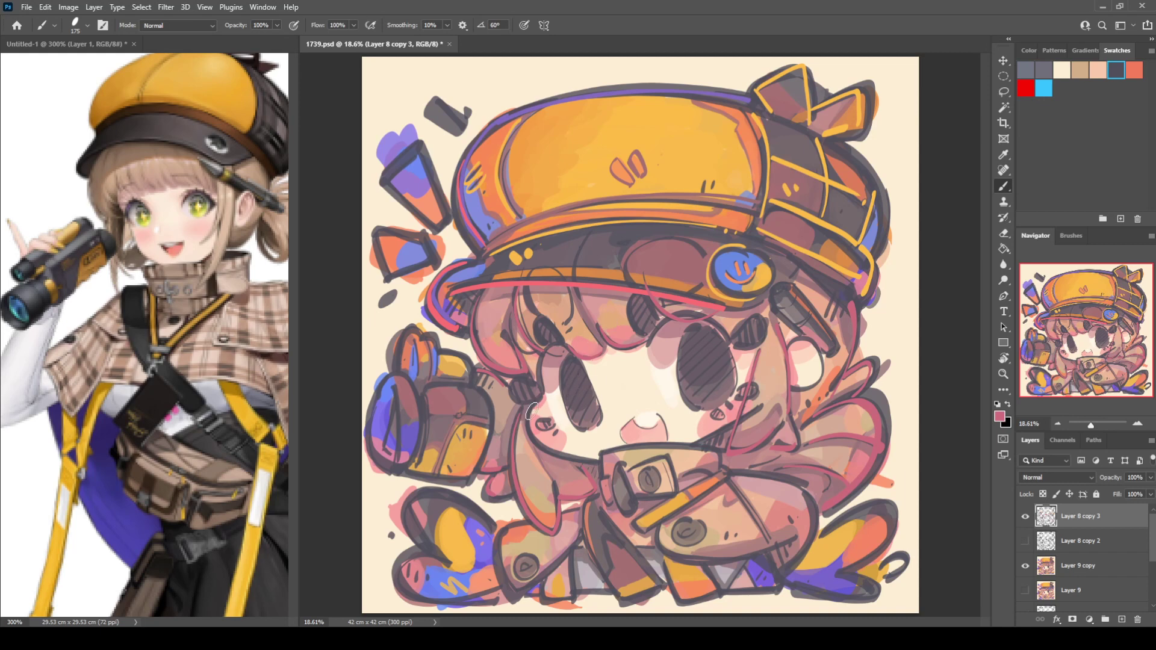
Recolour the jawline and the ear's outline in the same dusty pink
{"action": "left_click_drag", "start_coordinate": [531, 438], "coordinate": [600, 462]}
{"action": "left_click_drag", "start_coordinate": [530, 436], "coordinate": [579, 449]}
{"action": "left_click_drag", "start_coordinate": [700, 444], "coordinate": [766, 406]}
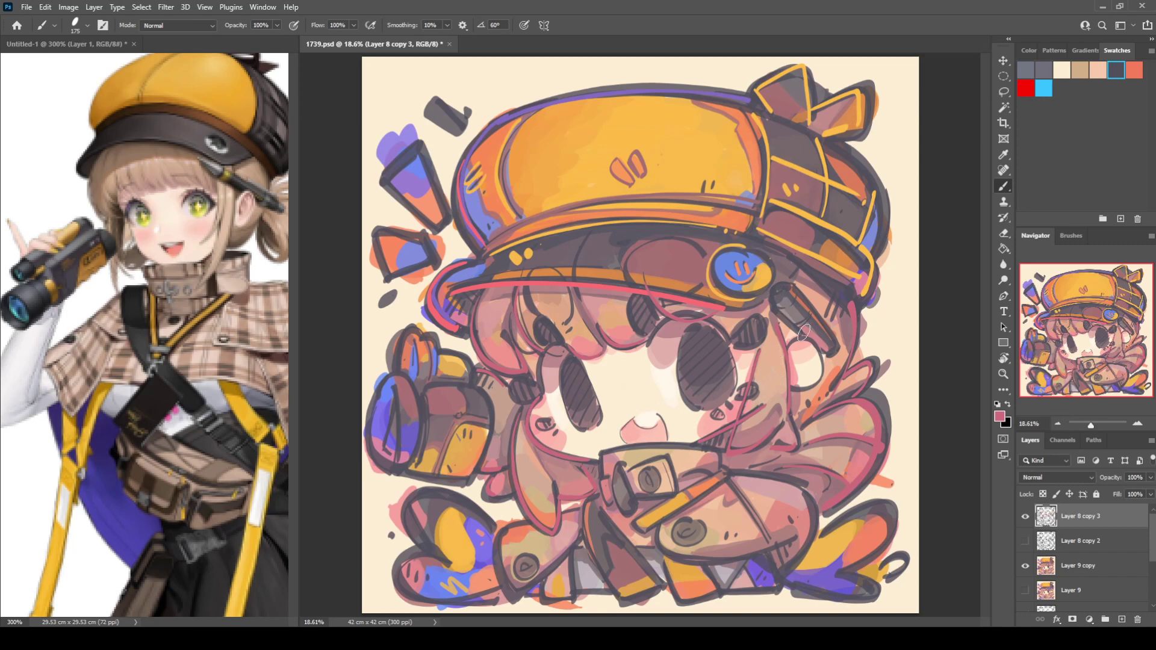
{"action": "mouse_move", "coordinate": [804, 332]}
{"action": "left_mouse_down"}
{"action": "mouse_move", "coordinate": [793, 364]}
{"action": "mouse_move", "coordinate": [810, 339]}
{"action": "mouse_move", "coordinate": [819, 385]}
{"action": "mouse_move", "coordinate": [816, 356]}
{"action": "left_mouse_up"}
Sample a brighter coral pink and go over the outlines of the side locks and the right-hand hair
{"action": "key", "text": "i"}
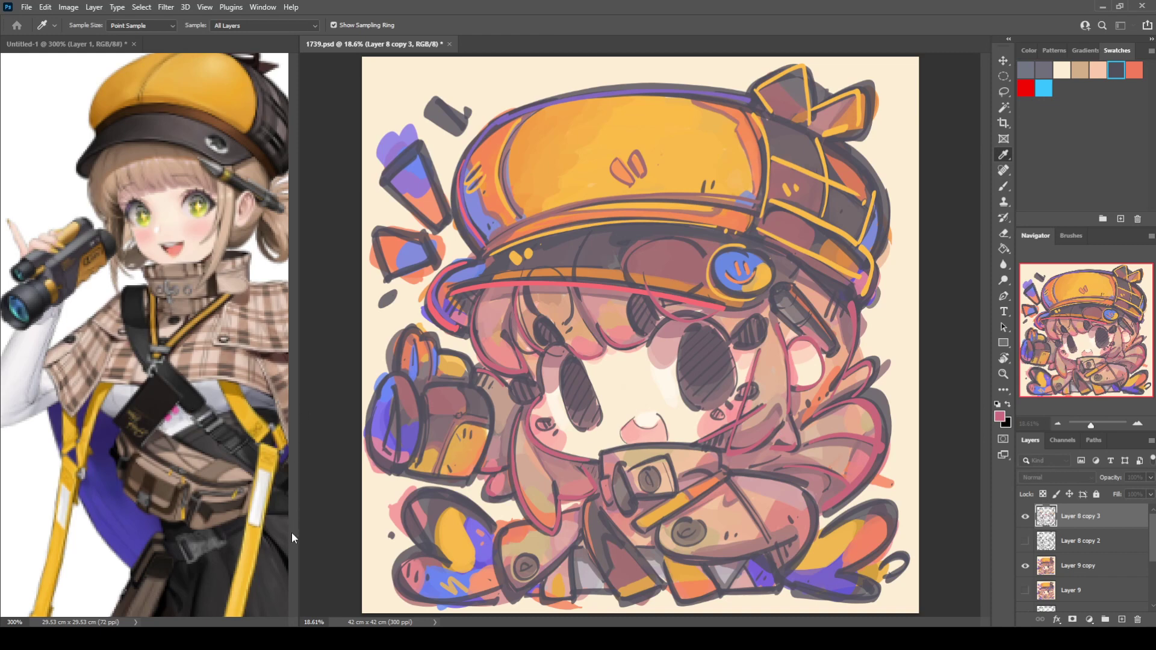
{"action": "key", "text": "b"}
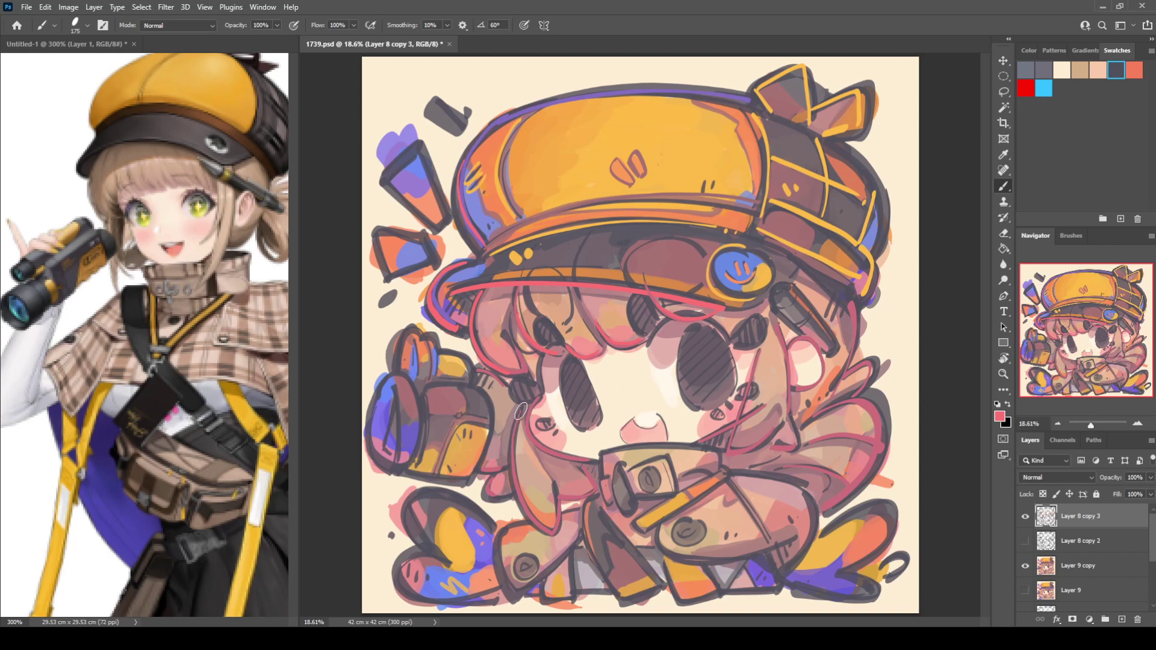
{"action": "mouse_move", "coordinate": [527, 402]}
{"action": "left_mouse_down"}
{"action": "mouse_move", "coordinate": [519, 501]}
{"action": "mouse_move", "coordinate": [562, 526]}
{"action": "left_mouse_up"}
{"action": "mouse_move", "coordinate": [743, 406]}
{"action": "left_mouse_down"}
{"action": "mouse_move", "coordinate": [728, 448]}
{"action": "mouse_move", "coordinate": [754, 449]}
{"action": "mouse_move", "coordinate": [788, 447]}
{"action": "left_mouse_up"}
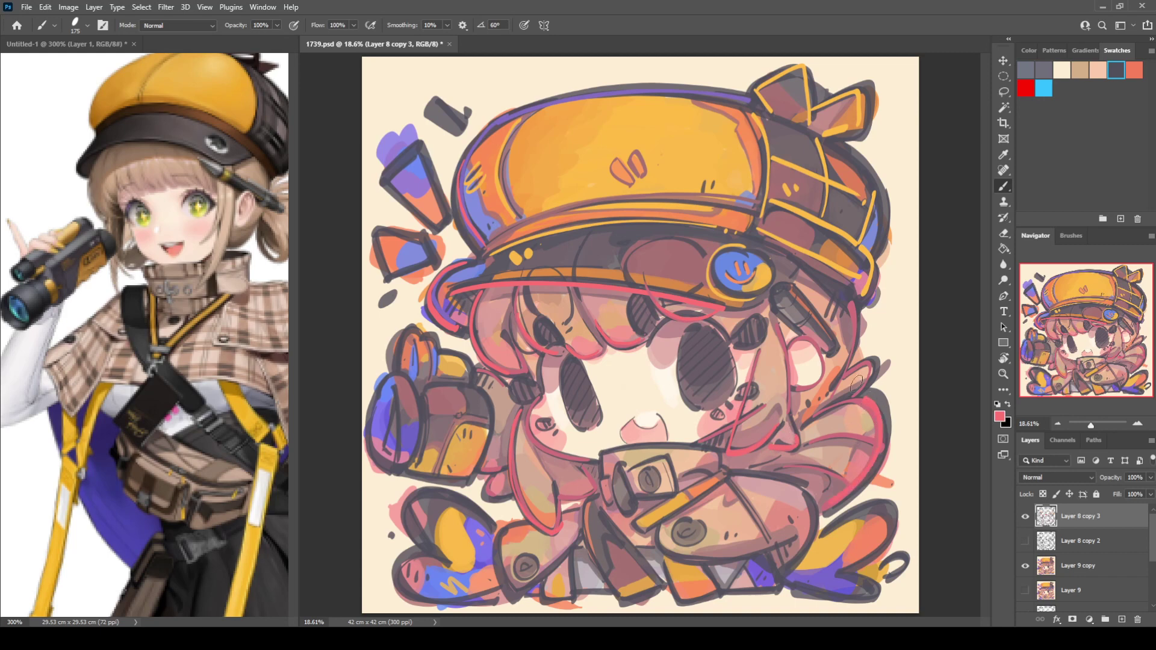
{"action": "left_click_drag", "start_coordinate": [848, 301], "coordinate": [823, 396]}
Recolour the outlines of the cape's two lower sections and the collar coral pink
{"action": "mouse_move", "coordinate": [497, 553]}
{"action": "left_mouse_down"}
{"action": "mouse_move", "coordinate": [515, 595]}
{"action": "mouse_move", "coordinate": [558, 554]}
{"action": "left_mouse_up"}
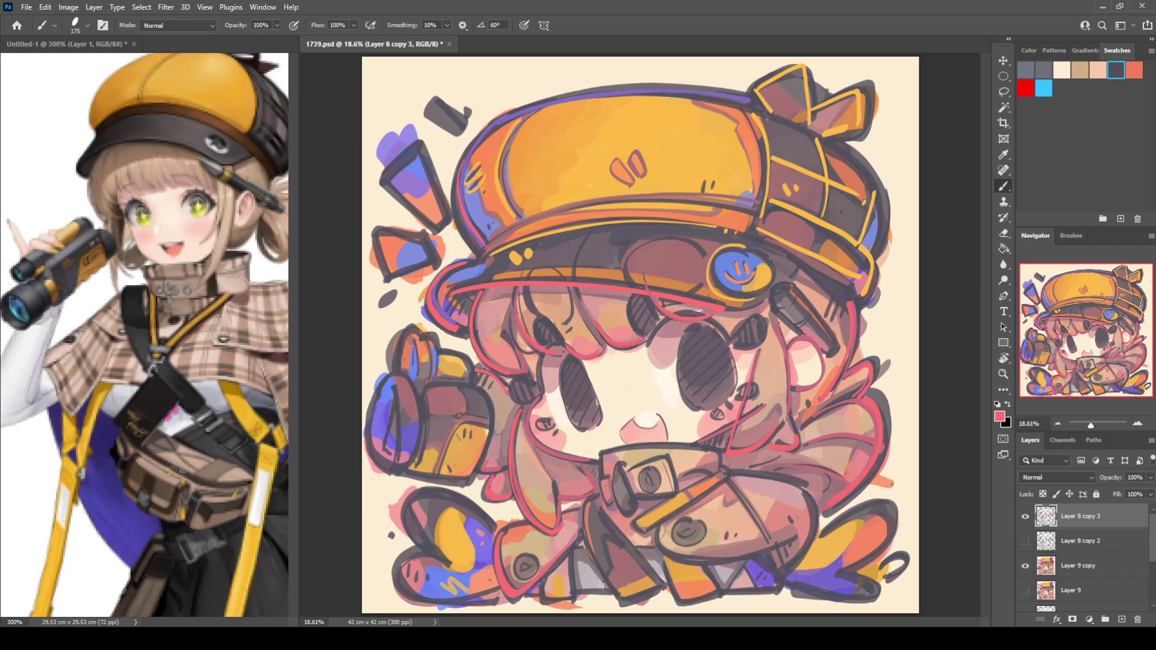
{"action": "mouse_move", "coordinate": [658, 534]}
{"action": "left_mouse_down"}
{"action": "mouse_move", "coordinate": [669, 556]}
{"action": "mouse_move", "coordinate": [751, 560]}
{"action": "mouse_move", "coordinate": [793, 526]}
{"action": "left_mouse_up"}
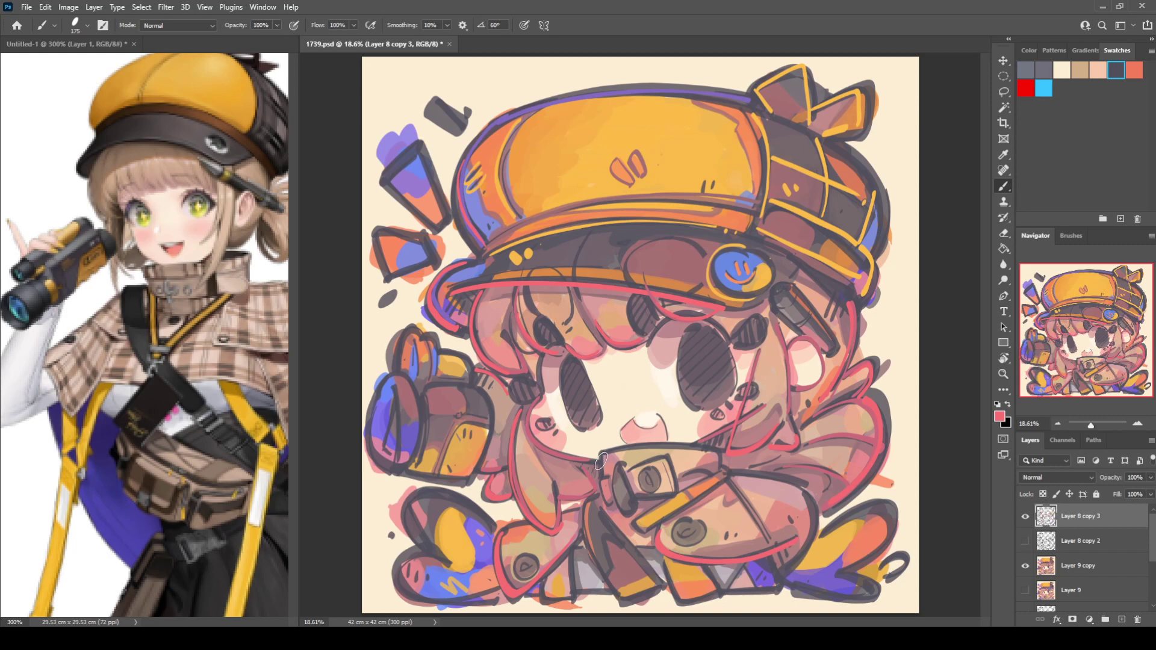
{"action": "mouse_move", "coordinate": [601, 461]}
{"action": "left_mouse_down"}
{"action": "mouse_move", "coordinate": [706, 447]}
{"action": "mouse_move", "coordinate": [769, 472]}
{"action": "mouse_move", "coordinate": [754, 478]}
{"action": "mouse_move", "coordinate": [817, 508]}
{"action": "mouse_move", "coordinate": [805, 556]}
{"action": "left_mouse_up"}
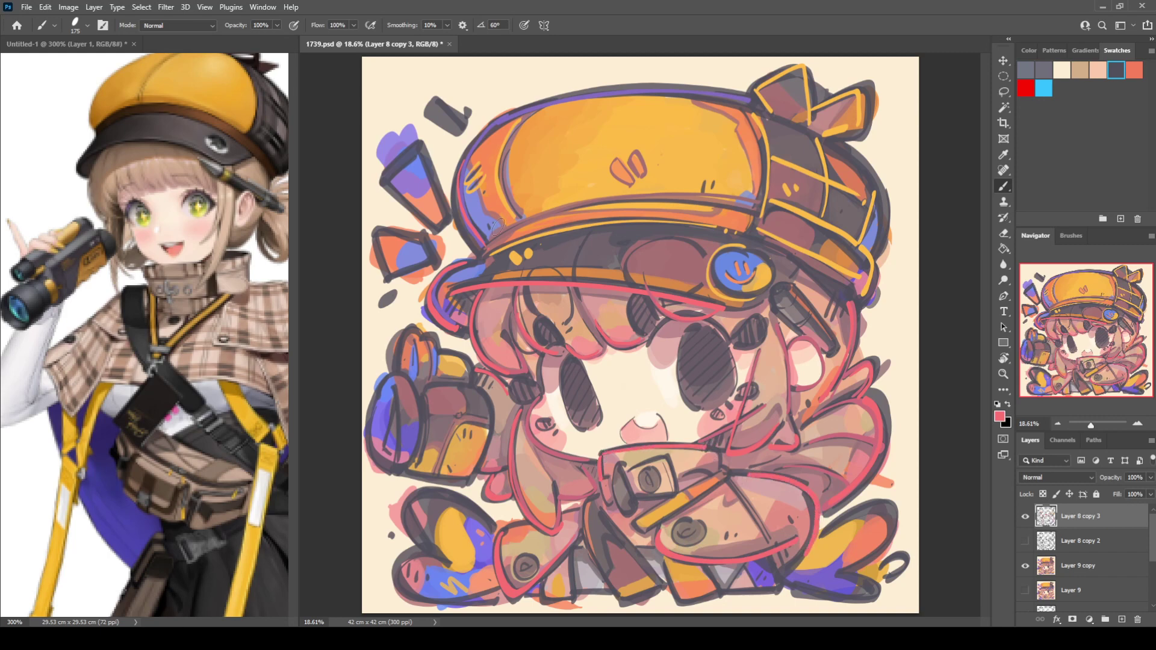
Recolour the outlines of the floating wedge shapes beside the hat and fill the small dark tag above them with coral pink
{"action": "left_click_drag", "start_coordinate": [374, 229], "coordinate": [423, 234]}
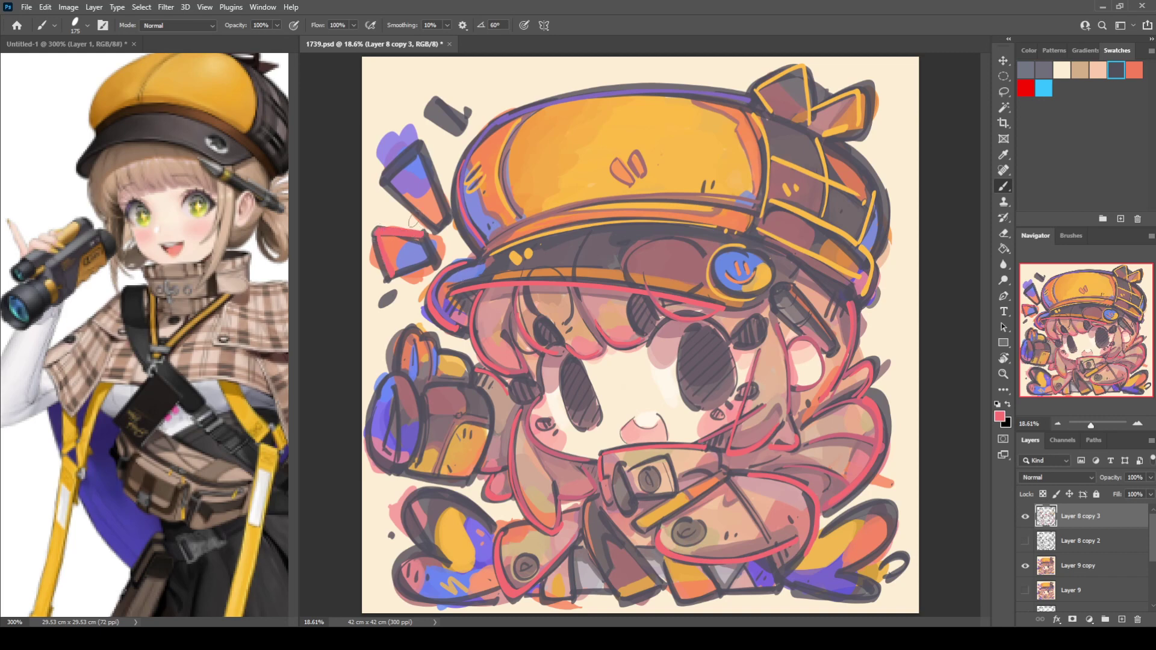
{"action": "mouse_move", "coordinate": [387, 182]}
{"action": "left_mouse_down"}
{"action": "mouse_move", "coordinate": [443, 221]}
{"action": "mouse_move", "coordinate": [420, 145]}
{"action": "left_mouse_up"}
{"action": "left_click_drag", "start_coordinate": [422, 146], "coordinate": [444, 220]}
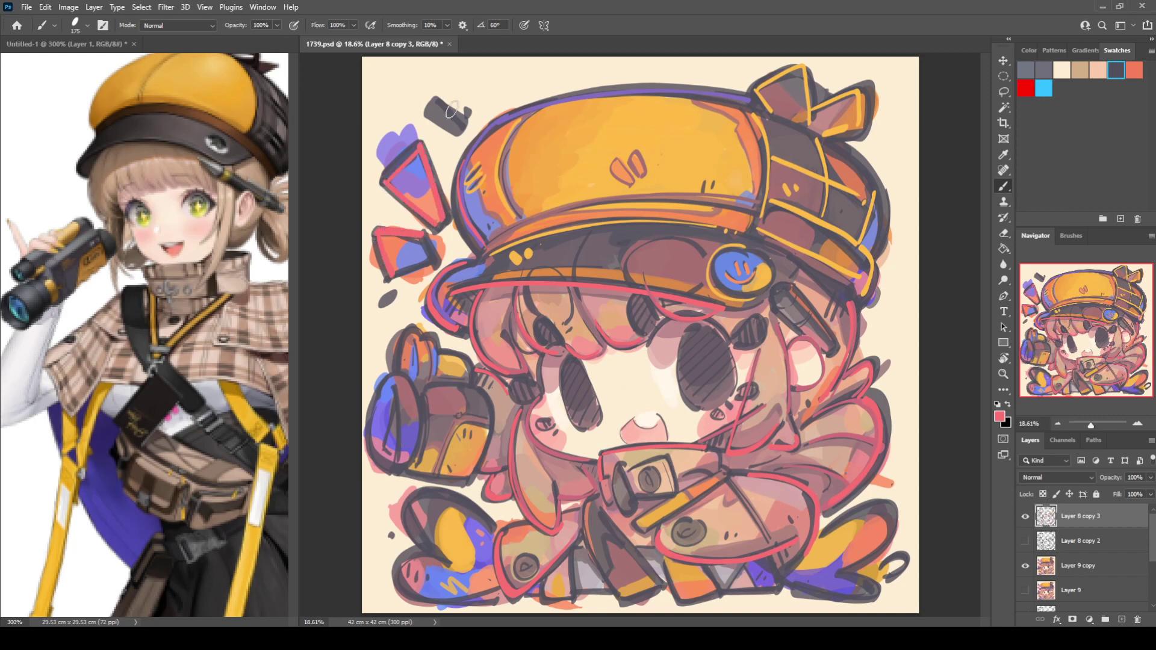
{"action": "left_click_drag", "start_coordinate": [439, 110], "coordinate": [464, 126]}
Recolour the outlines of the binoculars and the fingers above them coral pink
{"action": "mouse_move", "coordinate": [394, 397]}
{"action": "left_mouse_down"}
{"action": "mouse_move", "coordinate": [395, 465]}
{"action": "mouse_move", "coordinate": [390, 380]}
{"action": "mouse_move", "coordinate": [421, 397]}
{"action": "mouse_move", "coordinate": [409, 466]}
{"action": "left_mouse_up"}
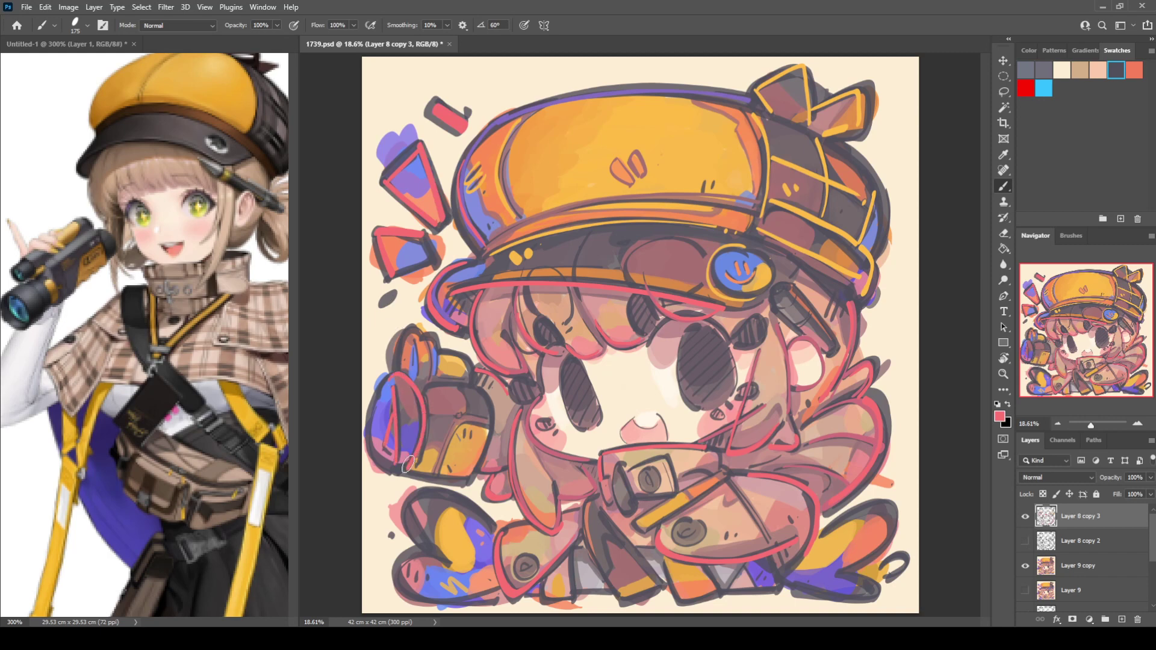
{"action": "mouse_move", "coordinate": [398, 365]}
{"action": "left_mouse_down"}
{"action": "mouse_move", "coordinate": [417, 334]}
{"action": "mouse_move", "coordinate": [425, 387]}
{"action": "mouse_move", "coordinate": [480, 389]}
{"action": "left_mouse_up"}
{"action": "left_click_drag", "start_coordinate": [419, 475], "coordinate": [466, 481]}
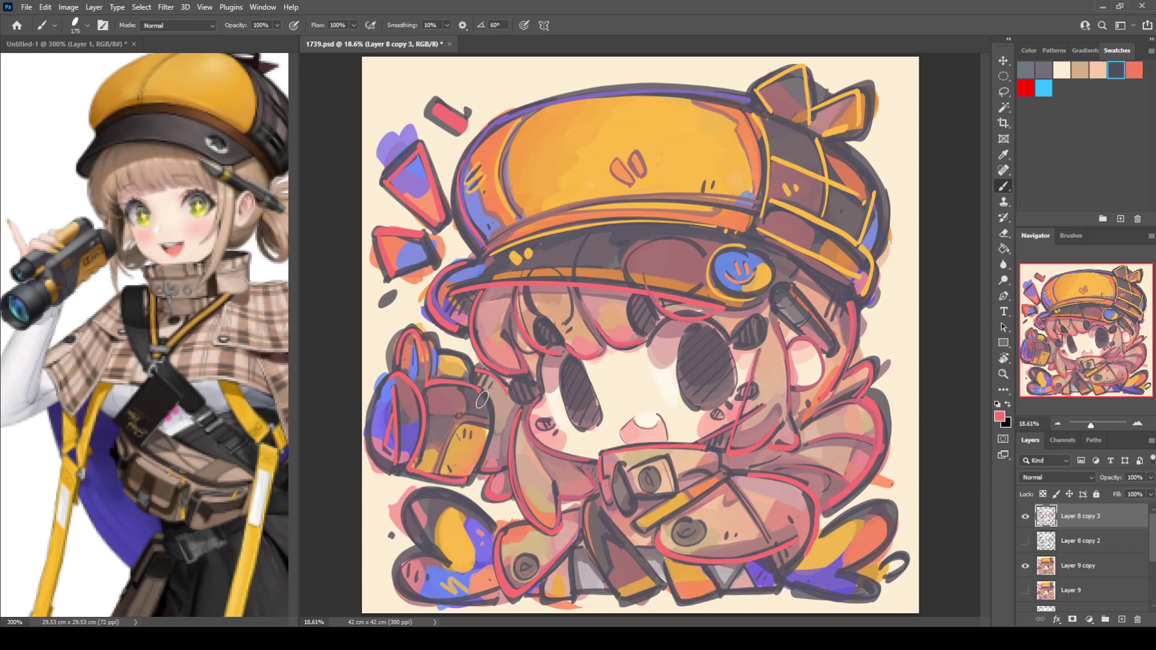
{"action": "left_click_drag", "start_coordinate": [482, 400], "coordinate": [472, 476]}
Recolour the outlines of the heart-like shapes at both lower corners and the cape's inner seam coral pink
{"action": "left_click_drag", "start_coordinate": [410, 509], "coordinate": [448, 559]}
{"action": "mouse_move", "coordinate": [411, 513]}
{"action": "left_mouse_down"}
{"action": "mouse_move", "coordinate": [450, 558]}
{"action": "mouse_move", "coordinate": [430, 490]}
{"action": "mouse_move", "coordinate": [491, 527]}
{"action": "left_mouse_up"}
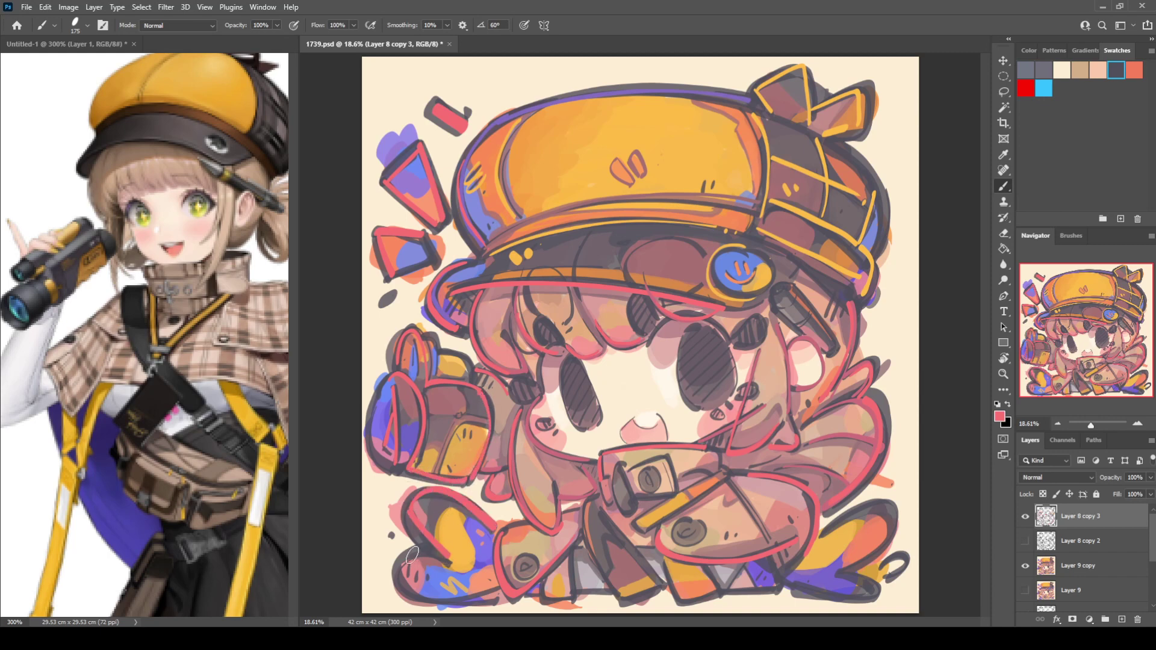
{"action": "mouse_move", "coordinate": [430, 555]}
{"action": "left_mouse_down"}
{"action": "mouse_move", "coordinate": [458, 599]}
{"action": "mouse_move", "coordinate": [490, 584]}
{"action": "left_mouse_up"}
{"action": "mouse_move", "coordinate": [847, 519]}
{"action": "left_mouse_down"}
{"action": "mouse_move", "coordinate": [894, 545]}
{"action": "mouse_move", "coordinate": [846, 575]}
{"action": "left_mouse_up"}
{"action": "left_click_drag", "start_coordinate": [730, 477], "coordinate": [768, 538]}
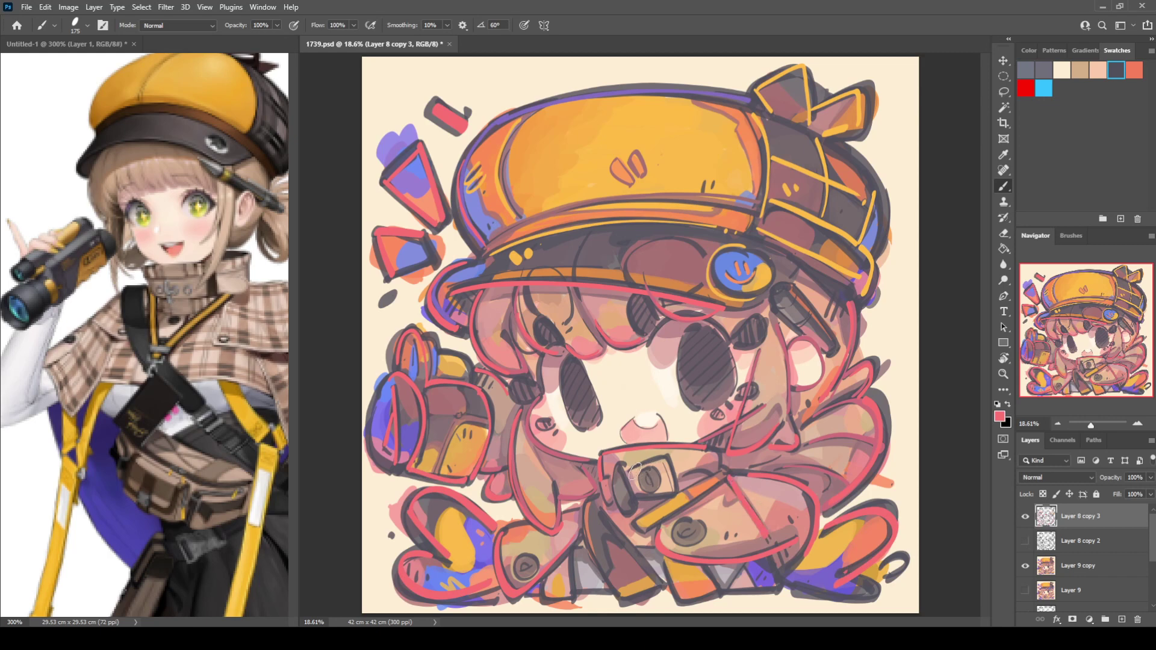
Try recolouring the upper edge of the collar's square buckle with sampled yellow-orange
{"action": "left_click", "coordinate": [686, 120], "text": "alt"}
{"action": "key", "text": "i"}
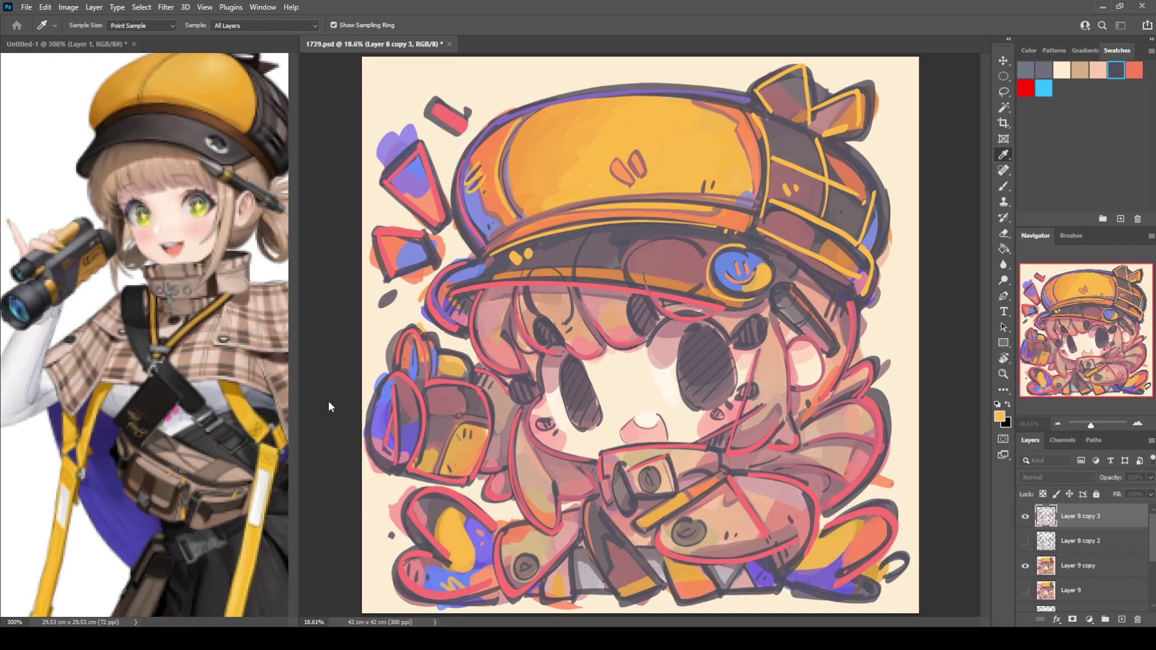
{"action": "key", "text": "b"}
{"action": "left_click_drag", "start_coordinate": [634, 468], "coordinate": [668, 463]}
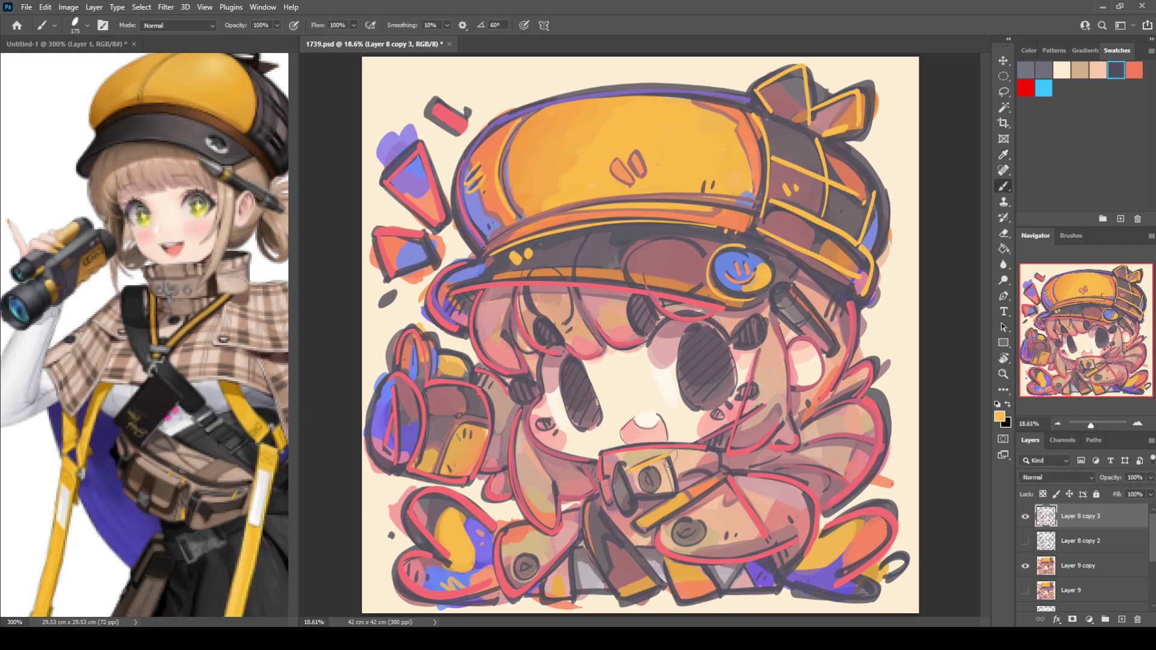
Recolour the collar's square buckle, the loop beside it and the left hair lock's outline with sampled purple
{"action": "left_click", "coordinate": [816, 572], "text": "alt"}
{"action": "key", "text": "i"}
{"action": "key", "text": "b"}
{"action": "left_click_drag", "start_coordinate": [645, 495], "coordinate": [674, 497]}
{"action": "left_click_drag", "start_coordinate": [623, 463], "coordinate": [632, 518]}
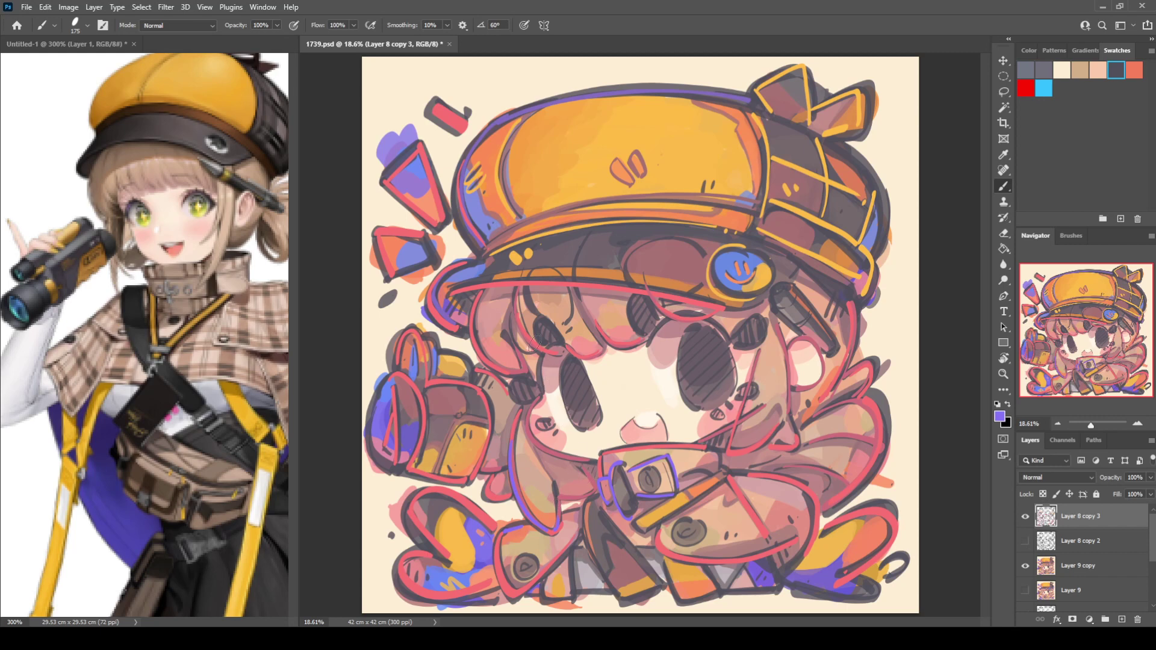
Paint sampled mauve-brown over the hatching in the small dark ovals around the eyes and on the cheeks
{"action": "left_click", "coordinate": [543, 423], "text": "alt"}
{"action": "left_click_drag", "start_coordinate": [543, 423], "coordinate": [517, 386]}
{"action": "left_click", "coordinate": [537, 392], "text": "alt"}
{"action": "left_click_drag", "start_coordinate": [548, 335], "coordinate": [546, 336]}
{"action": "mouse_move", "coordinate": [644, 309]}
{"action": "left_mouse_down"}
{"action": "mouse_move", "coordinate": [650, 326]}
{"action": "mouse_move", "coordinate": [642, 306]}
{"action": "left_mouse_up"}
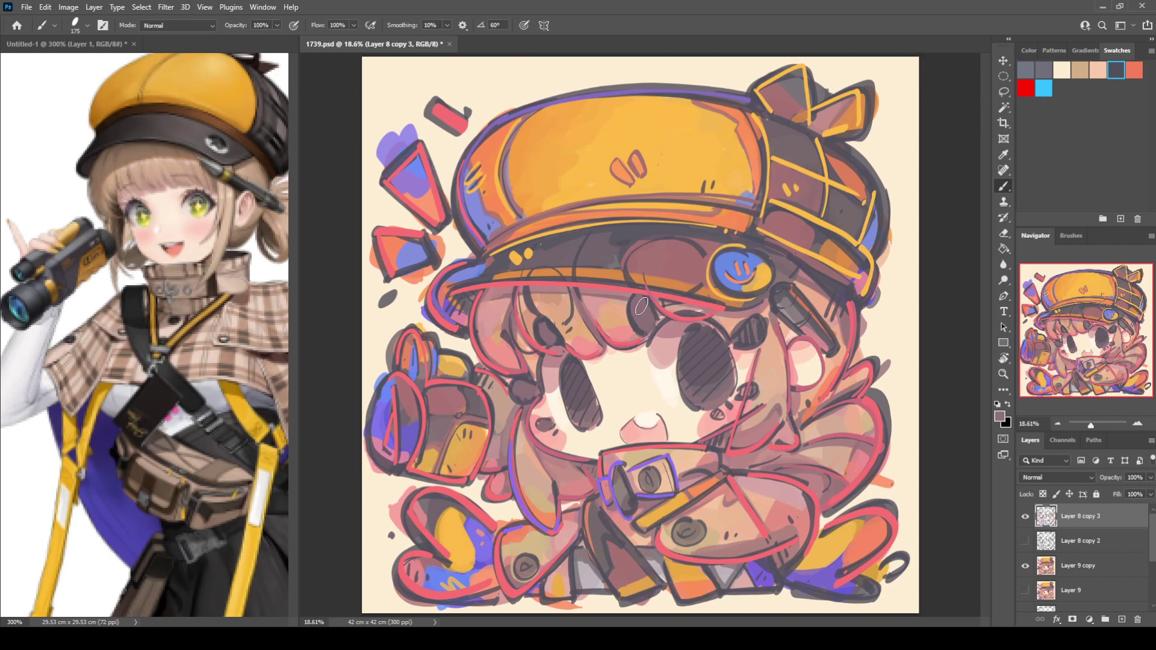
{"action": "left_click_drag", "start_coordinate": [740, 341], "coordinate": [752, 332]}
{"action": "mouse_move", "coordinate": [742, 394]}
{"action": "left_mouse_down"}
{"action": "mouse_move", "coordinate": [753, 390]}
{"action": "mouse_move", "coordinate": [718, 417]}
{"action": "left_mouse_up"}
Paint over the mouth's dark outline with sampled white, pink and skin tones
{"action": "left_click", "coordinate": [642, 422], "text": "alt"}
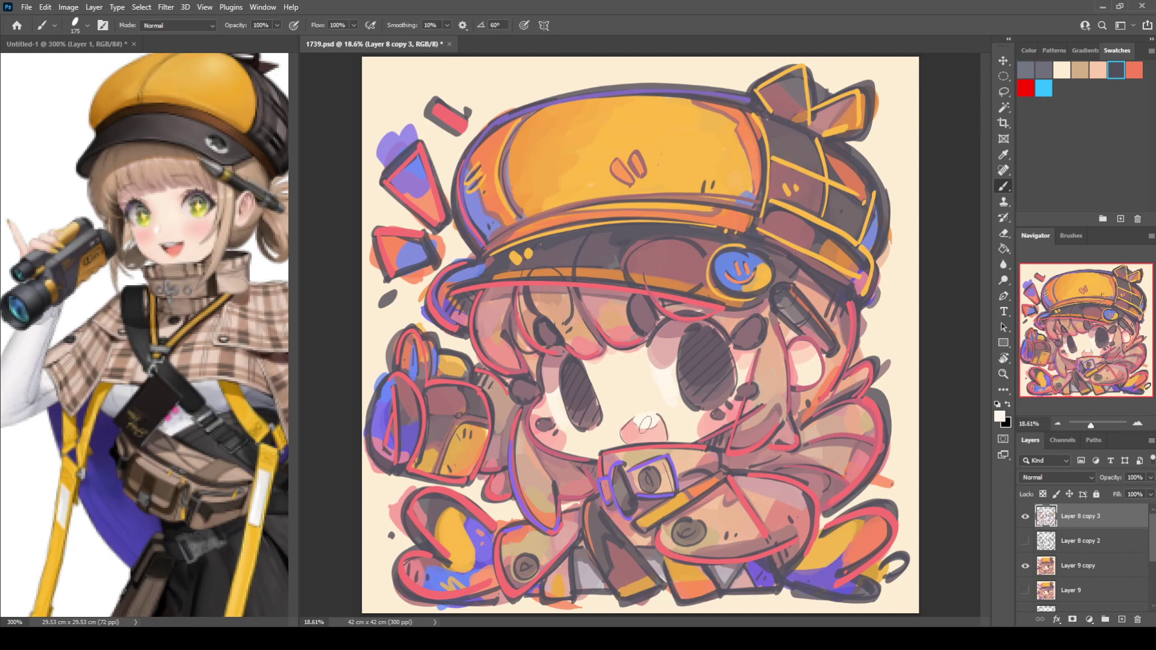
{"action": "left_click_drag", "start_coordinate": [642, 425], "coordinate": [649, 422]}
{"action": "left_click", "coordinate": [623, 432], "text": "alt"}
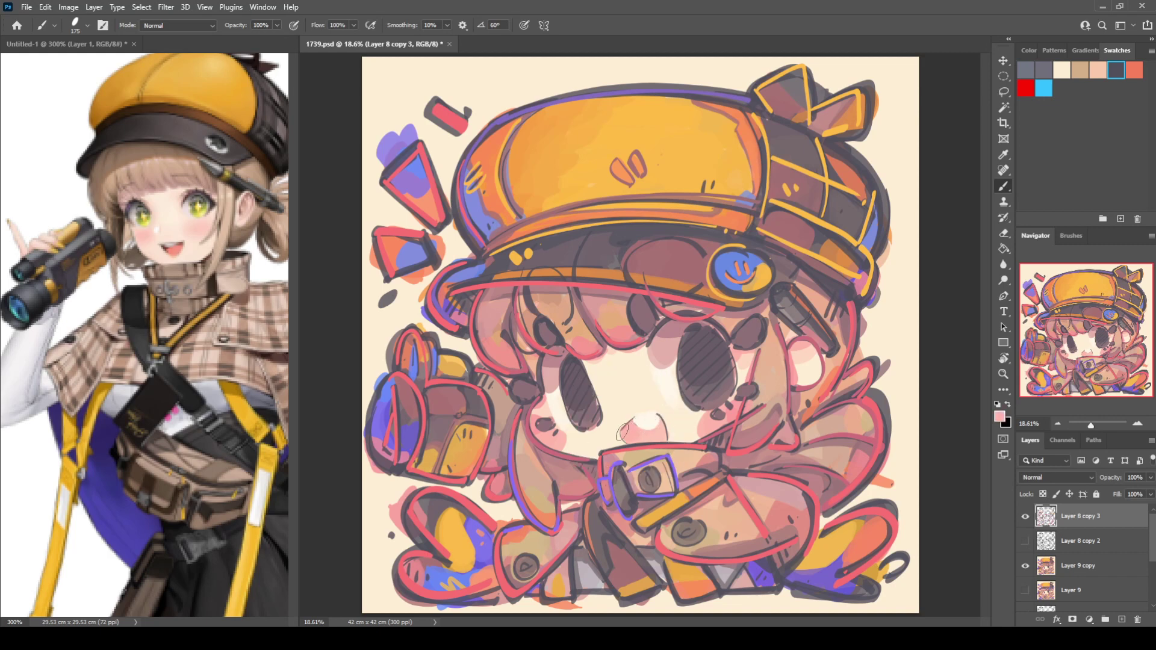
{"action": "left_click", "coordinate": [633, 420], "text": "alt"}
{"action": "left_click", "coordinate": [627, 433], "text": "alt"}
{"action": "left_click", "coordinate": [661, 421], "text": "alt"}
{"action": "left_click", "coordinate": [669, 412], "text": "alt"}
{"action": "left_click", "coordinate": [664, 422], "text": "alt"}
{"action": "left_click", "coordinate": [663, 420], "text": "alt"}
Sample yellow-orange, recolour the lines on the binoculars' blue lens and draw a small smiley on the brown body
{"action": "left_click", "coordinate": [601, 158], "text": "alt"}
{"action": "mouse_move", "coordinate": [393, 389]}
{"action": "left_mouse_down"}
{"action": "mouse_move", "coordinate": [392, 451]}
{"action": "mouse_move", "coordinate": [375, 407]}
{"action": "mouse_move", "coordinate": [390, 462]}
{"action": "left_mouse_up"}
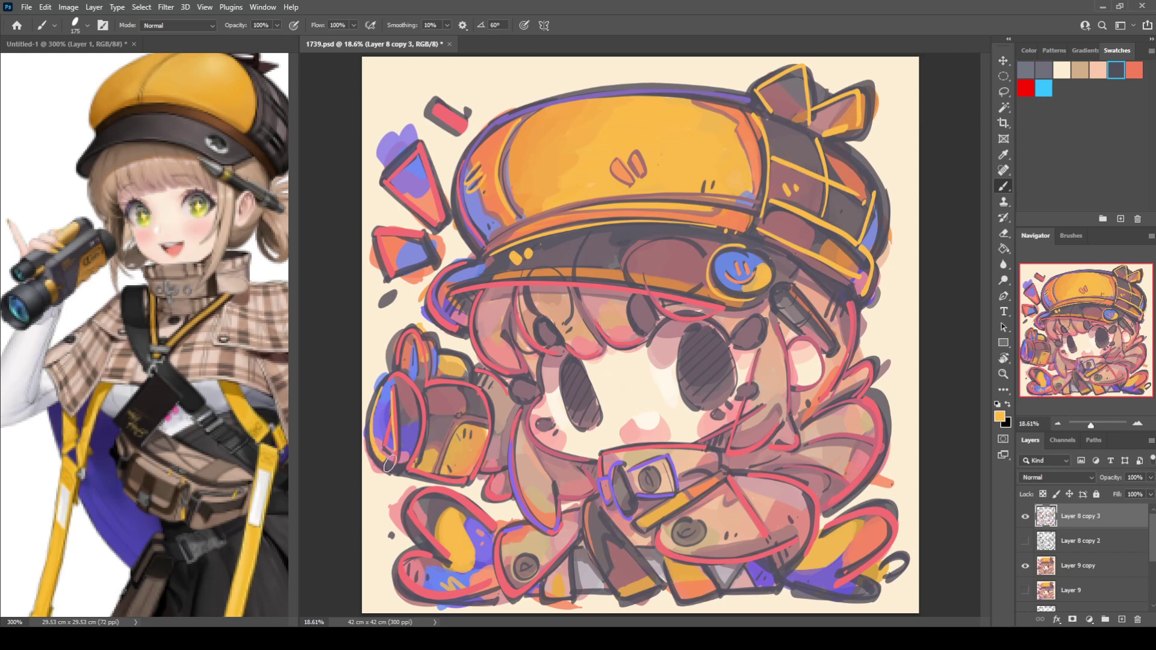
{"action": "left_click", "coordinate": [461, 417]}
{"action": "left_click_drag", "start_coordinate": [447, 392], "coordinate": [448, 397]}
{"action": "left_click_drag", "start_coordinate": [435, 403], "coordinate": [454, 401]}
Recolour the outline of the brown strap below the collar with sampled light peach
{"action": "left_click", "coordinate": [637, 583], "text": "alt"}
{"action": "left_click", "coordinate": [680, 460], "text": "alt"}
{"action": "mouse_move", "coordinate": [587, 505]}
{"action": "left_mouse_down"}
{"action": "mouse_move", "coordinate": [595, 551]}
{"action": "mouse_move", "coordinate": [621, 591]}
{"action": "left_mouse_up"}
{"action": "key", "text": "ctrl+z"}
{"action": "mouse_move", "coordinate": [585, 507]}
{"action": "left_mouse_down"}
{"action": "mouse_move", "coordinate": [592, 552]}
{"action": "mouse_move", "coordinate": [623, 602]}
{"action": "mouse_move", "coordinate": [650, 589]}
{"action": "mouse_move", "coordinate": [616, 532]}
{"action": "mouse_move", "coordinate": [656, 587]}
{"action": "left_mouse_up"}
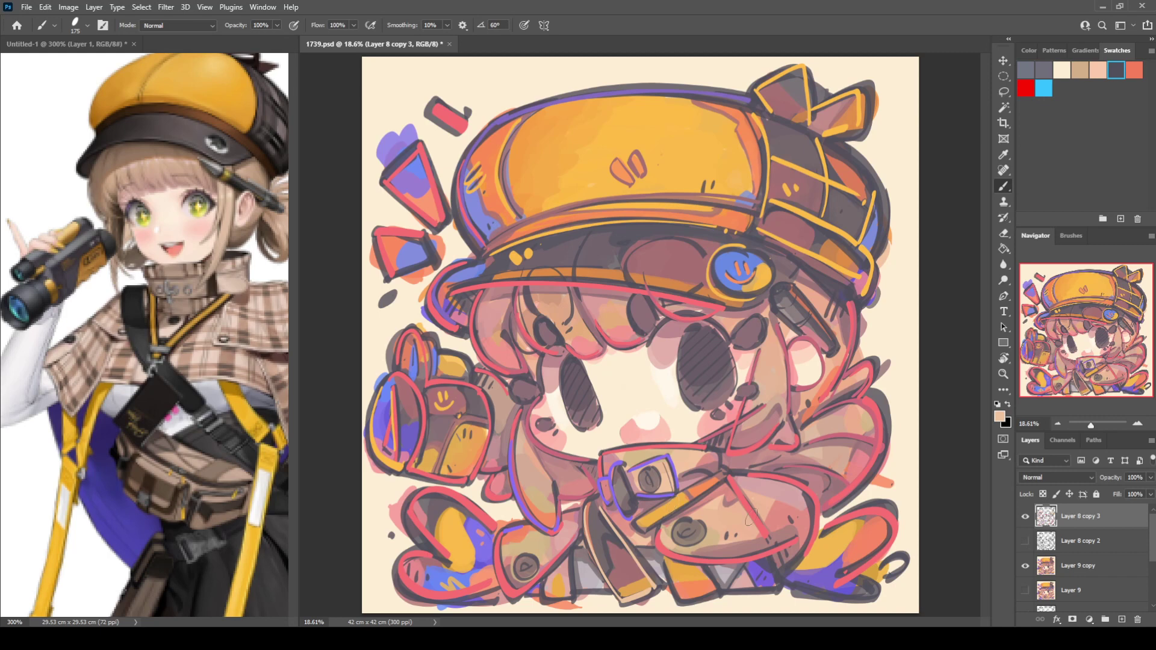
Recolour the outlines of the clothing panels along the lower edge of the body with sampled purple
{"action": "left_click", "coordinate": [835, 563], "text": "alt"}
{"action": "mouse_move", "coordinate": [667, 565]}
{"action": "left_mouse_down"}
{"action": "mouse_move", "coordinate": [679, 600]}
{"action": "mouse_move", "coordinate": [714, 597]}
{"action": "mouse_move", "coordinate": [705, 568]}
{"action": "left_mouse_up"}
{"action": "mouse_move", "coordinate": [548, 587]}
{"action": "left_mouse_down"}
{"action": "mouse_move", "coordinate": [568, 599]}
{"action": "mouse_move", "coordinate": [570, 572]}
{"action": "mouse_move", "coordinate": [571, 605]}
{"action": "mouse_move", "coordinate": [633, 580]}
{"action": "left_mouse_up"}
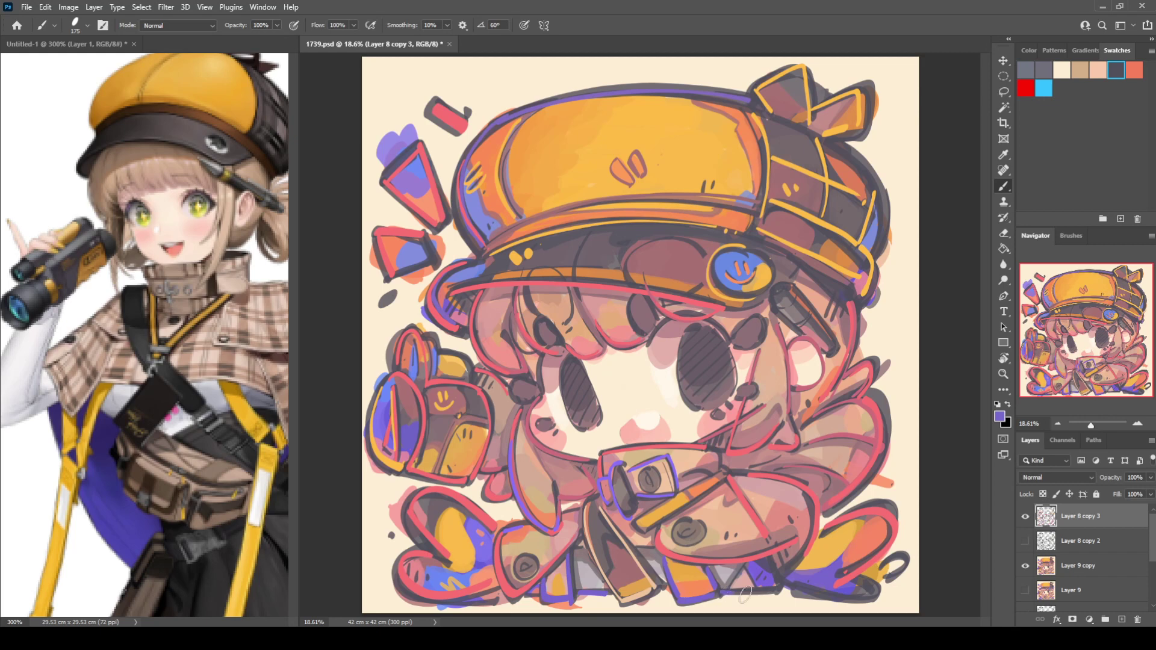
Dab sampled yellow-orange highlights onto the two cape buttons and the buckle's centre
{"action": "left_click", "coordinate": [678, 506], "text": "alt"}
{"action": "left_click_drag", "start_coordinate": [685, 531], "coordinate": [691, 534]}
{"action": "left_click", "coordinate": [528, 566]}
{"action": "left_click", "coordinate": [648, 479]}
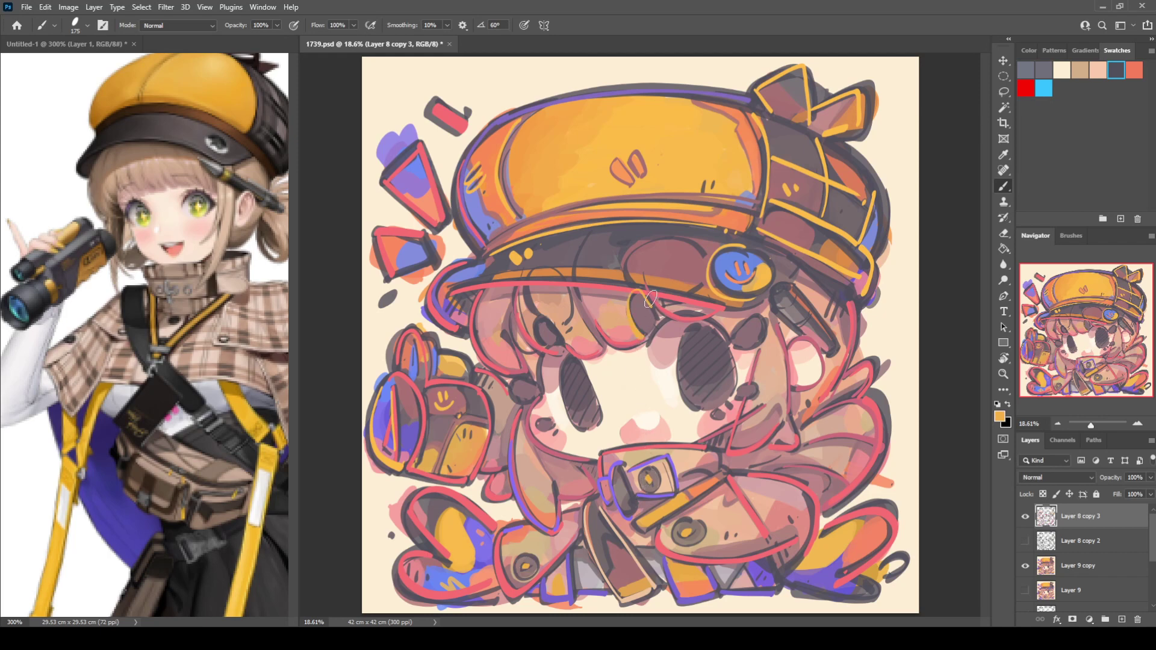
Sample cream from the face and outline the dark ovals around both eyes with it
{"action": "left_click", "coordinate": [629, 399], "text": "alt"}
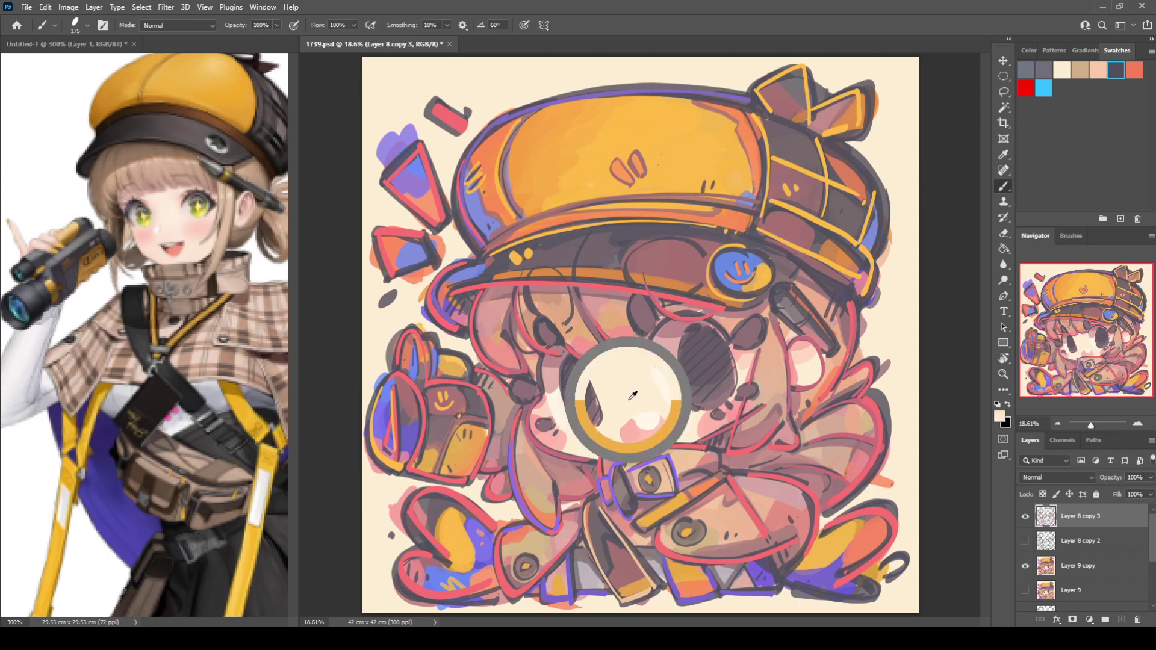
{"action": "mouse_move", "coordinate": [507, 334]}
{"action": "left_mouse_down"}
{"action": "mouse_move", "coordinate": [538, 383]}
{"action": "mouse_move", "coordinate": [509, 389]}
{"action": "mouse_move", "coordinate": [530, 406]}
{"action": "mouse_move", "coordinate": [531, 382]}
{"action": "mouse_move", "coordinate": [521, 378]}
{"action": "mouse_move", "coordinate": [533, 400]}
{"action": "left_mouse_up"}
{"action": "key", "text": "ctrl+z"}
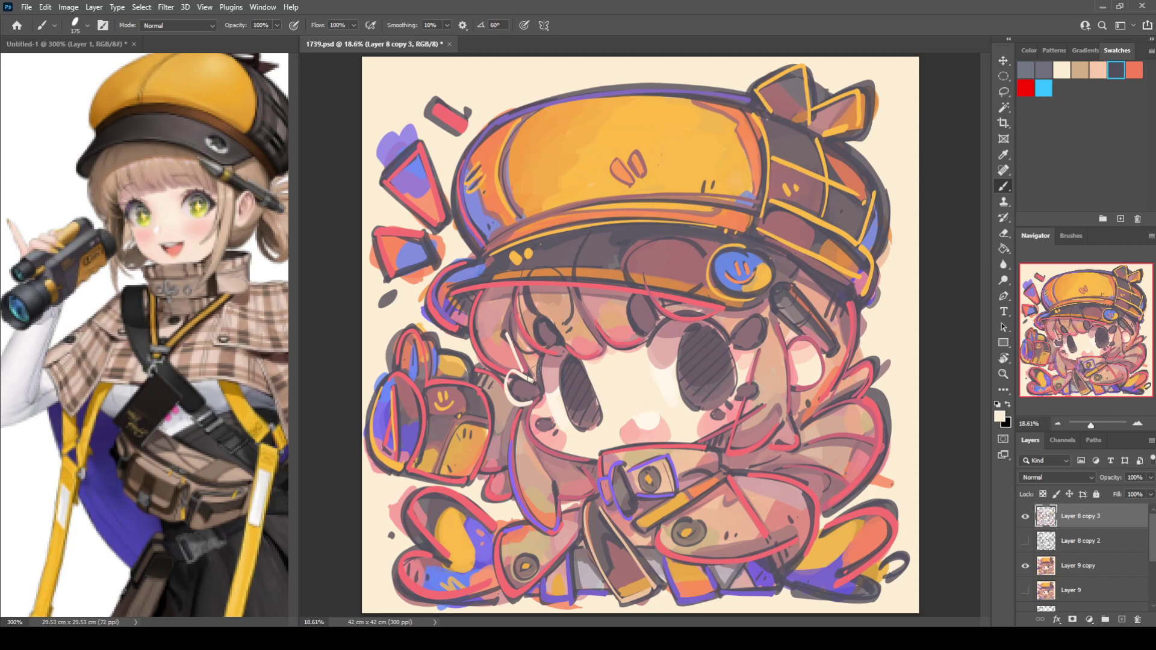
{"action": "left_click_drag", "start_coordinate": [532, 347], "coordinate": [549, 319]}
{"action": "mouse_move", "coordinate": [644, 331]}
{"action": "left_mouse_down"}
{"action": "mouse_move", "coordinate": [636, 284]}
{"action": "mouse_move", "coordinate": [666, 317]}
{"action": "mouse_move", "coordinate": [677, 306]}
{"action": "mouse_move", "coordinate": [732, 334]}
{"action": "mouse_move", "coordinate": [754, 310]}
{"action": "mouse_move", "coordinate": [751, 350]}
{"action": "left_mouse_up"}
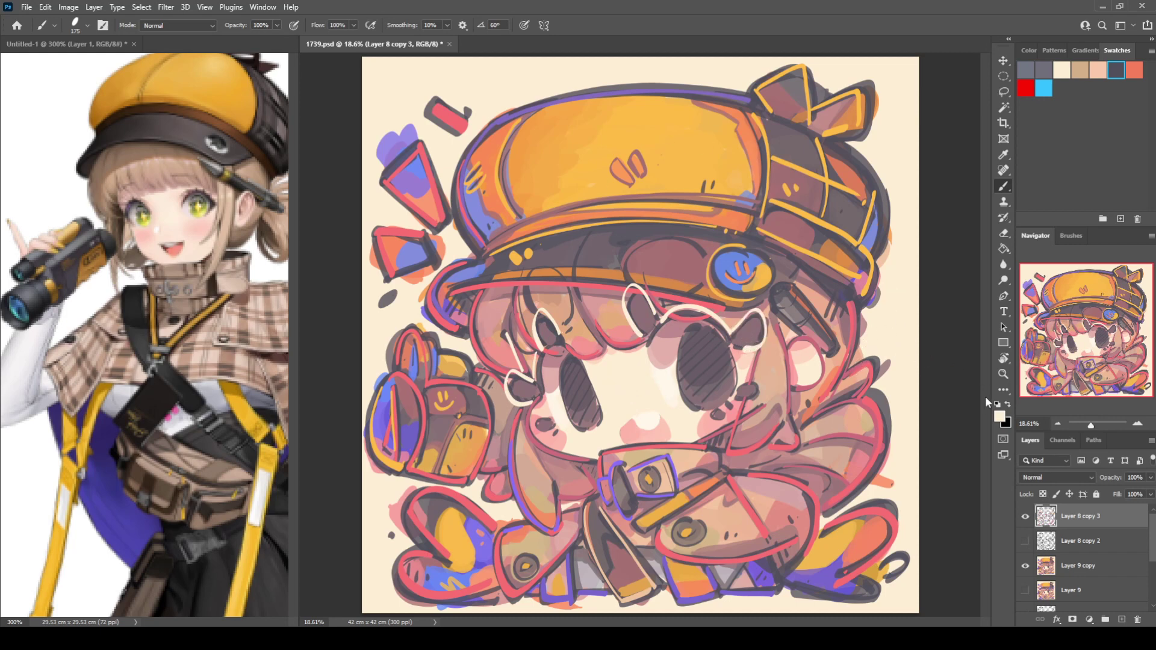
Sample green from the reference character and paint a green oval in the lower part of the right-hand eye
{"action": "key", "text": "i"}
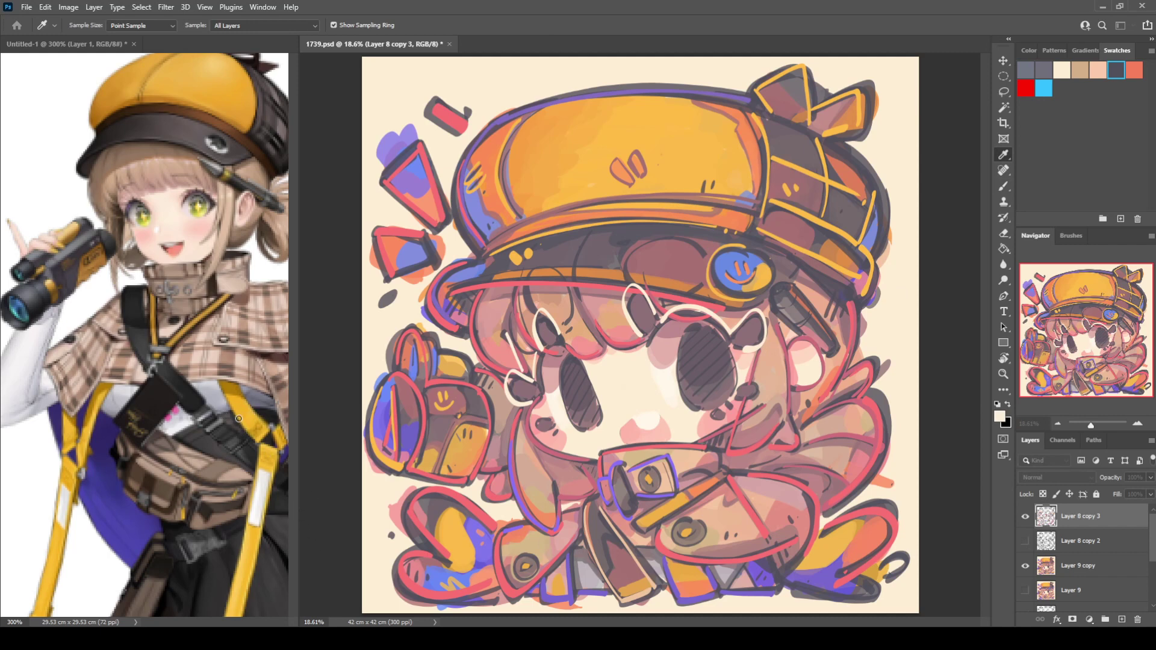
{"action": "key", "text": "b"}
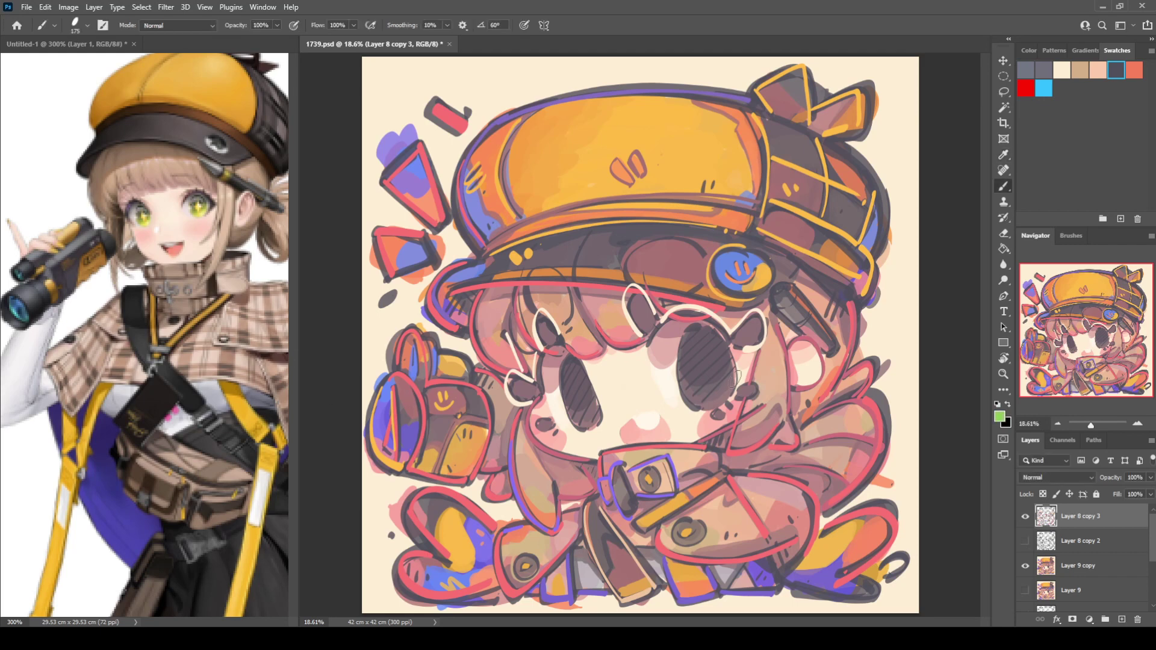
{"action": "left_click_drag", "start_coordinate": [720, 388], "coordinate": [722, 385]}
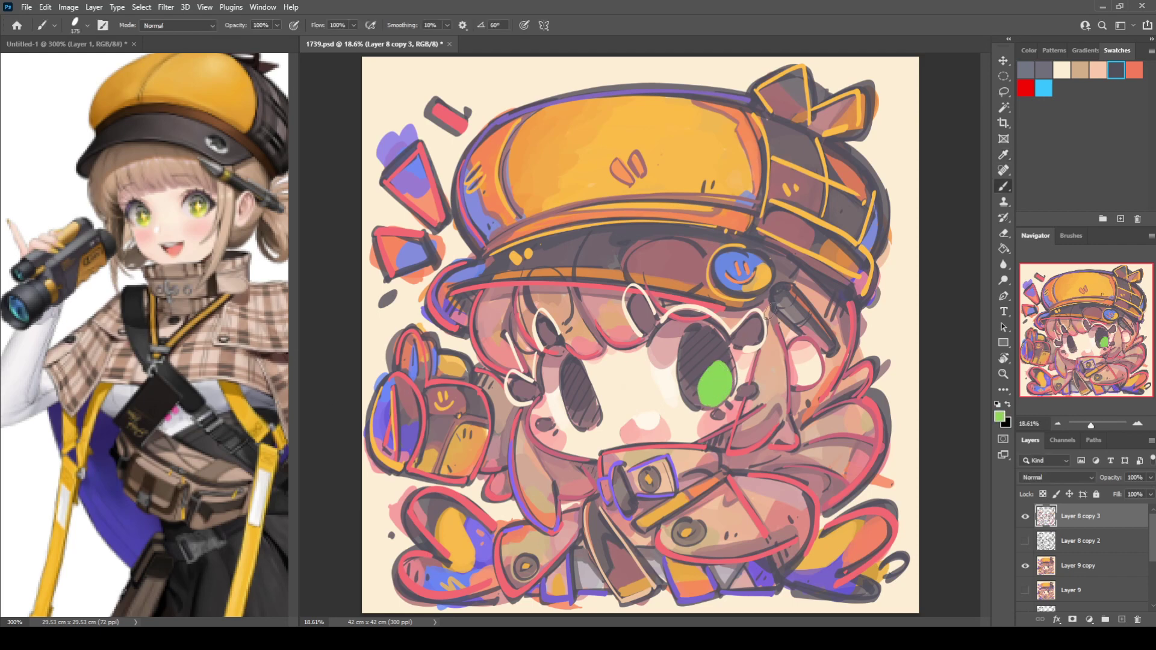
Repaint the green oval in the right-hand eye with a 250 px brush and add a matching one in the left-hand eye
{"action": "key", "text": "bracketright"}
{"action": "key", "text": "bracketright"}
{"action": "key", "text": "ctrl+z"}
{"action": "left_click_drag", "start_coordinate": [715, 382], "coordinate": [714, 397]}
{"action": "mouse_move", "coordinate": [592, 409]}
{"action": "left_mouse_down"}
{"action": "mouse_move", "coordinate": [583, 404]}
{"action": "mouse_move", "coordinate": [590, 414]}
{"action": "left_mouse_up"}
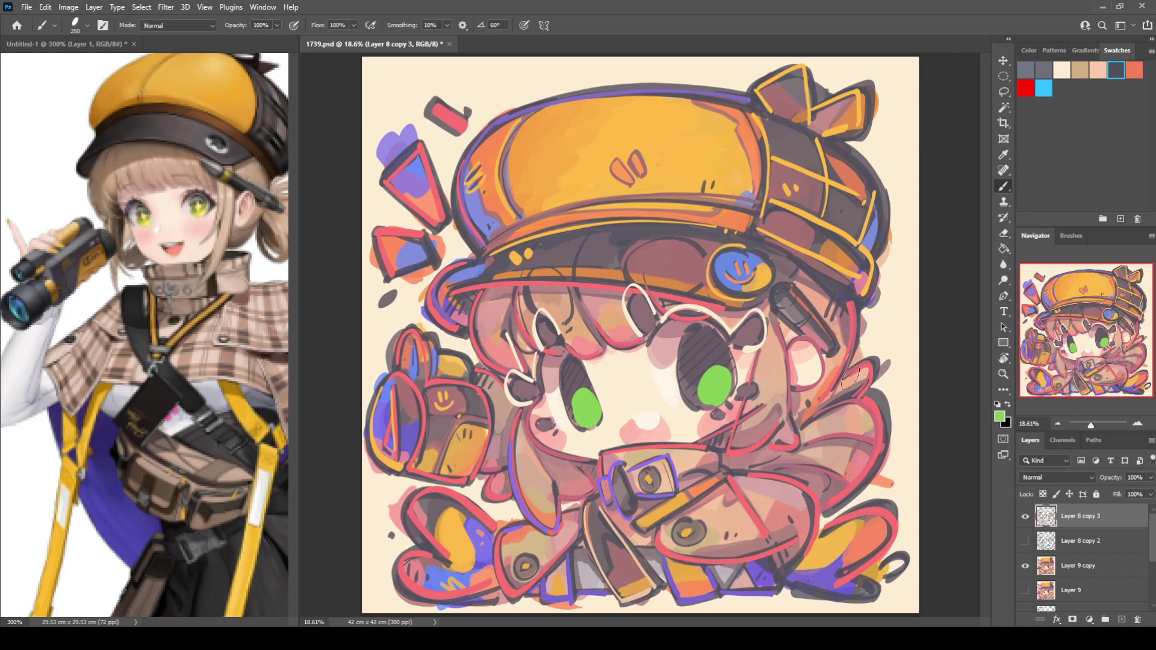
Sample yellow-green and paint a brighter spot inside the green oval of each eye
{"action": "key", "text": "i"}
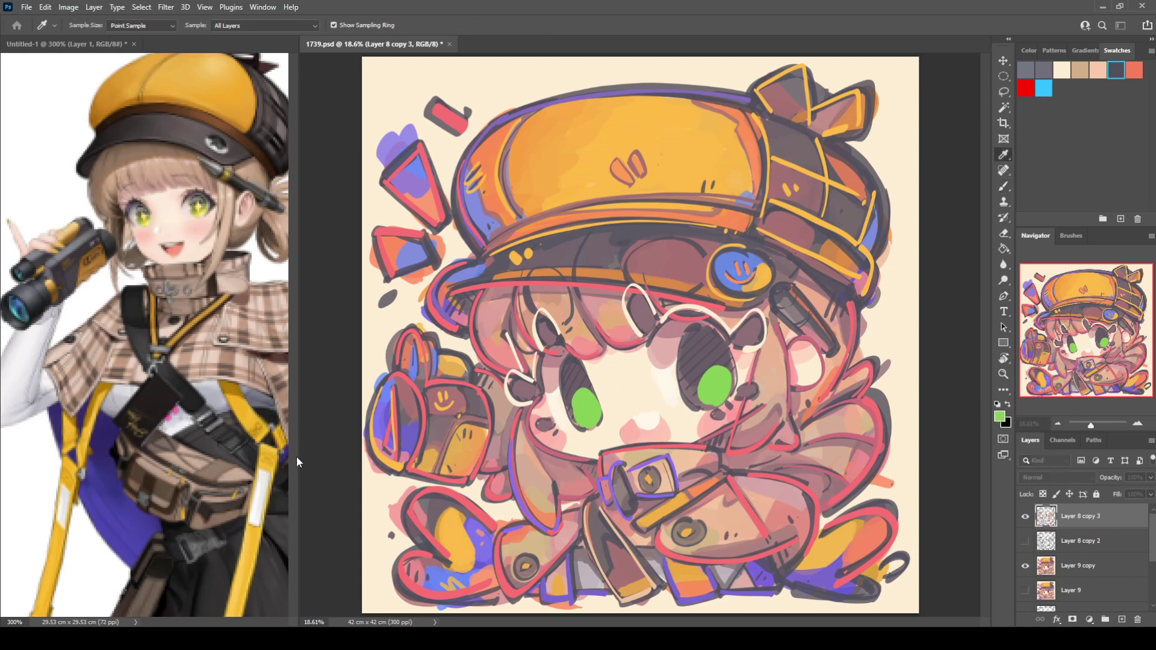
{"action": "left_click", "coordinate": [235, 391]}
{"action": "left_click", "coordinate": [387, 385]}
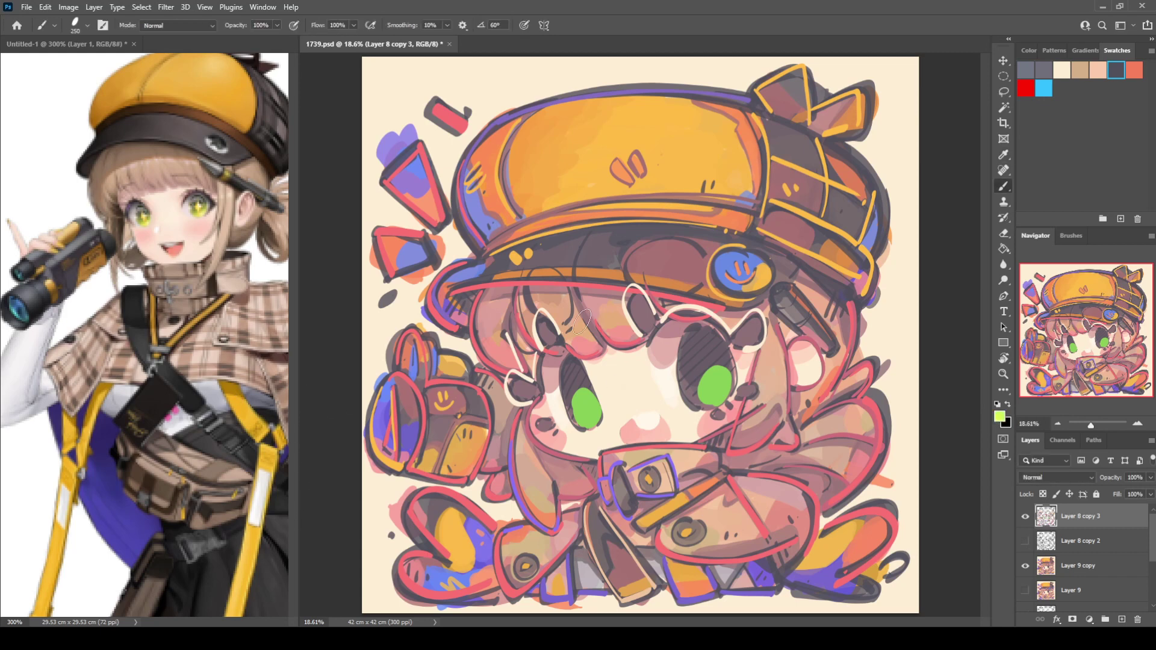
{"action": "left_click_drag", "start_coordinate": [718, 397], "coordinate": [722, 394]}
{"action": "left_click_drag", "start_coordinate": [592, 415], "coordinate": [593, 409]}
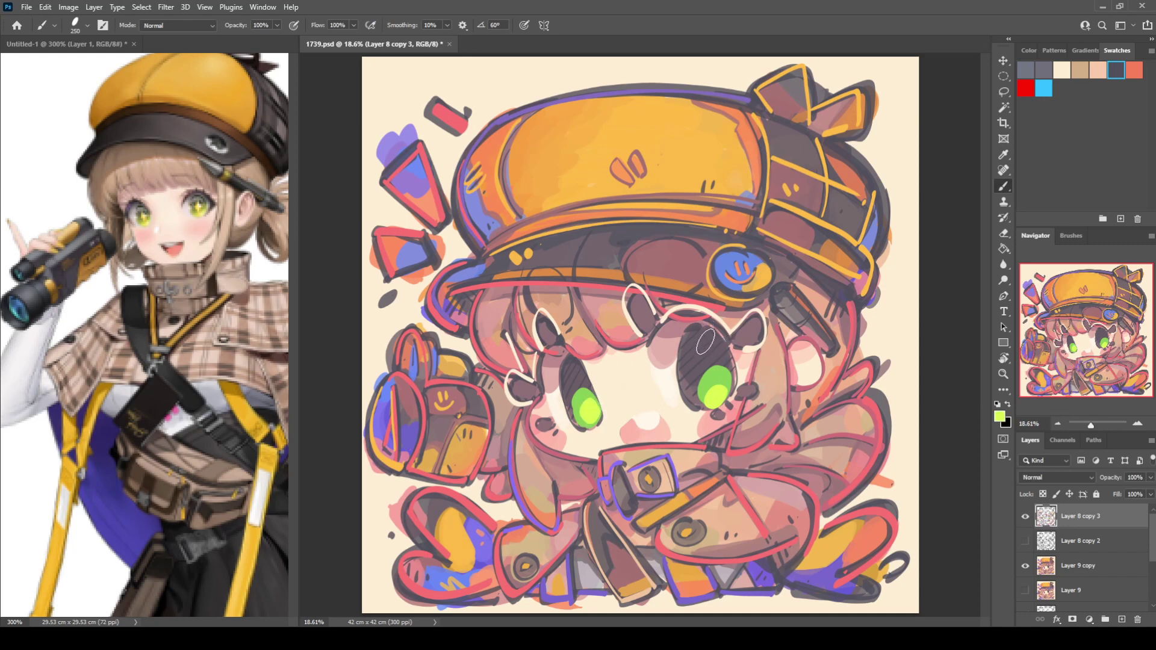
{"action": "key", "text": "ctrl+z"}
{"action": "key", "text": "ctrl+z"}
{"action": "left_click_drag", "start_coordinate": [715, 391], "coordinate": [707, 392]}
{"action": "left_click_drag", "start_coordinate": [602, 402], "coordinate": [591, 419]}
Choose yellow and draw small accent strokes around the right-hand eye's green oval with a 100 px brush
{"action": "key", "text": "bracketleft"}
{"action": "key", "text": "bracketleft"}
{"action": "key", "text": "bracketleft"}
{"action": "key", "text": "bracketleft"}
{"action": "left_click_drag", "start_coordinate": [707, 408], "coordinate": [704, 377]}
{"action": "key", "text": "ctrl+z"}
{"action": "left_click", "coordinate": [714, 153], "text": "alt"}
{"action": "left_click", "coordinate": [998, 421]}
{"action": "mouse_move", "coordinate": [711, 407]}
{"action": "left_mouse_down"}
{"action": "mouse_move", "coordinate": [700, 368]}
{"action": "mouse_move", "coordinate": [704, 407]}
{"action": "mouse_move", "coordinate": [712, 363]}
{"action": "mouse_move", "coordinate": [733, 384]}
{"action": "left_mouse_up"}
{"action": "key", "text": "ctrl+z"}
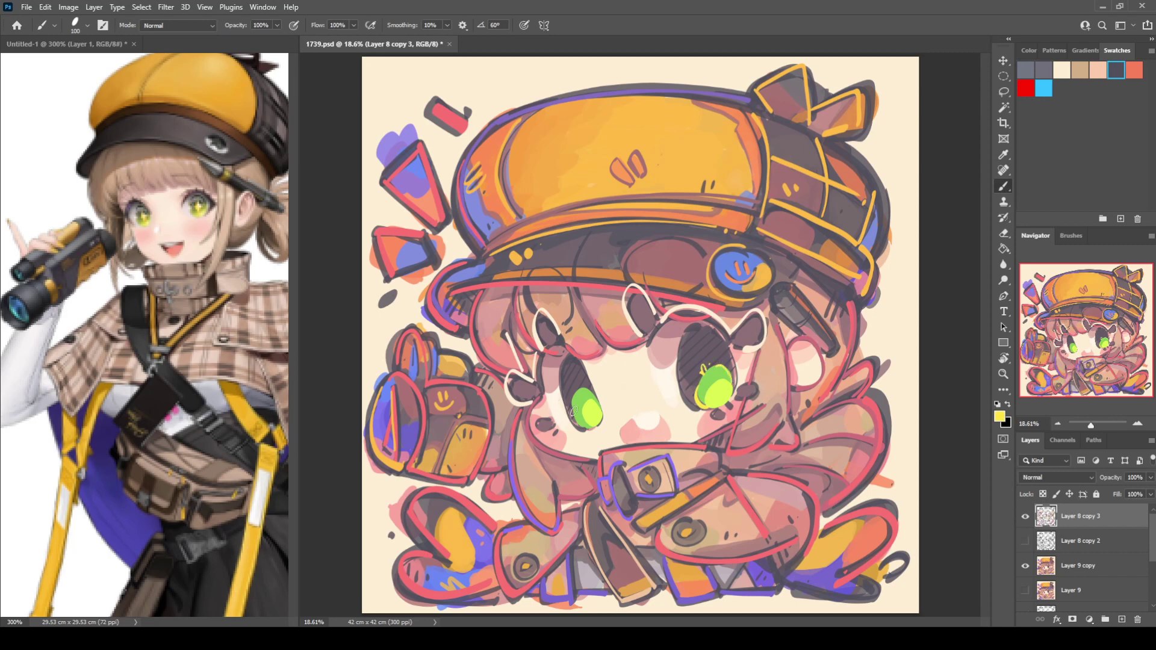
Dab a yellow highlight near the upper edge of each dark eye oval
{"action": "mouse_move", "coordinate": [586, 426]}
{"action": "left_mouse_down"}
{"action": "mouse_move", "coordinate": [574, 393]}
{"action": "mouse_move", "coordinate": [581, 429]}
{"action": "left_mouse_up"}
{"action": "key", "text": "ctrl+z"}
{"action": "key", "text": "ctrl+z"}
{"action": "key", "text": "ctrl+shift+z"}
{"action": "left_click_drag", "start_coordinate": [697, 333], "coordinate": [701, 337]}
{"action": "left_click_drag", "start_coordinate": [571, 361], "coordinate": [569, 370]}
Sample cream and skin tones from the face and touch up the inner edges of both eyes
{"action": "left_click", "coordinate": [676, 369], "text": "alt"}
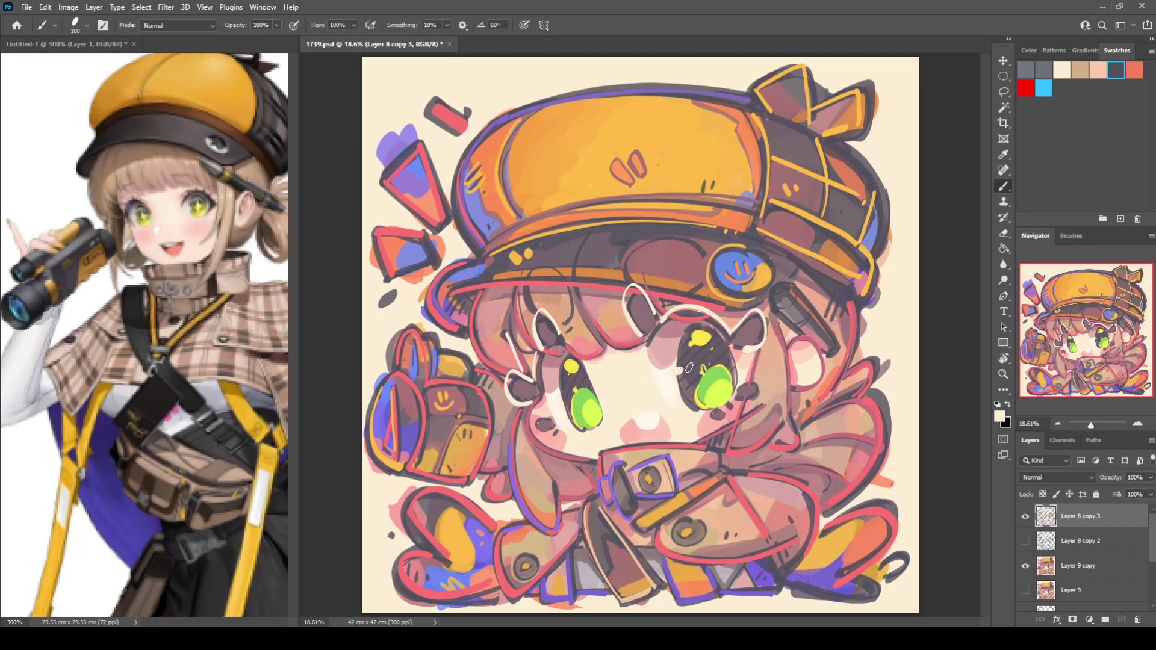
{"action": "left_click", "coordinate": [563, 390], "text": "alt"}
{"action": "left_click", "coordinate": [687, 375], "text": "alt"}
{"action": "left_click", "coordinate": [678, 360], "text": "alt"}
{"action": "left_click", "coordinate": [685, 380], "text": "alt"}
{"action": "left_click", "coordinate": [602, 326], "text": "alt"}
{"action": "left_click", "coordinate": [540, 418], "text": "alt"}
{"action": "left_click", "coordinate": [532, 419], "text": "alt"}
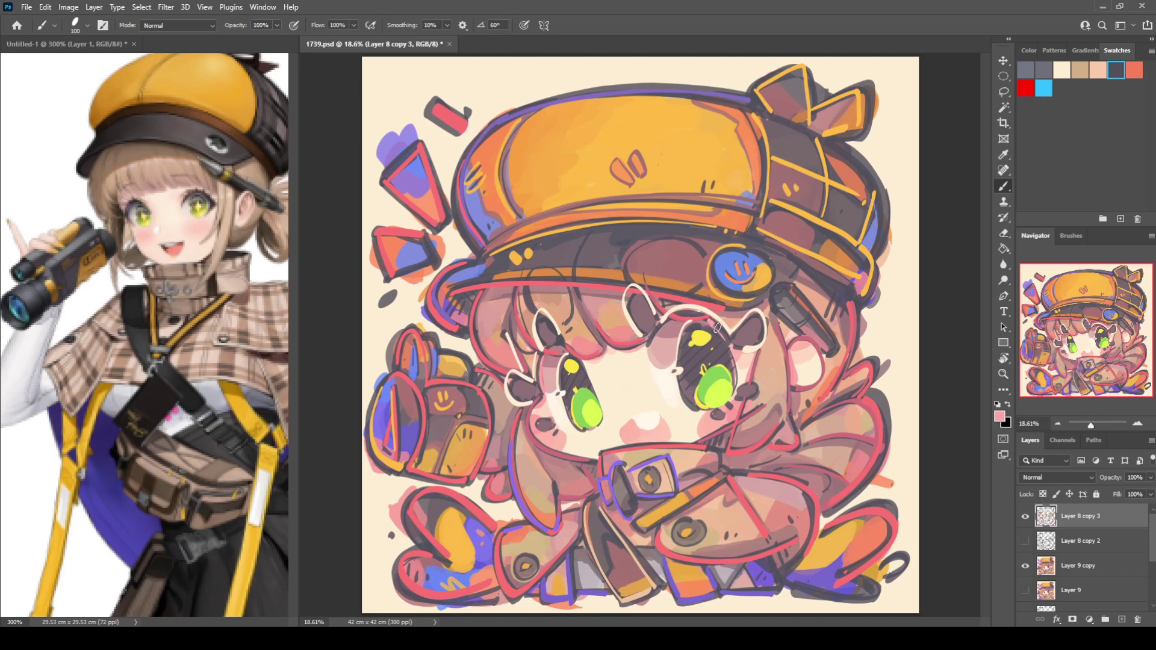
Sample cream from the face and retrace the left-hand jaw outline from the cheek to the collar
{"action": "left_click", "coordinate": [559, 428], "text": "alt"}
{"action": "mouse_move", "coordinate": [527, 407]}
{"action": "left_mouse_down"}
{"action": "mouse_move", "coordinate": [552, 456]}
{"action": "mouse_move", "coordinate": [592, 465]}
{"action": "left_mouse_up"}
{"action": "left_click", "coordinate": [578, 442], "text": "alt"}
{"action": "key", "text": "ctrl+z"}
{"action": "mouse_move", "coordinate": [527, 404]}
{"action": "left_mouse_down"}
{"action": "mouse_move", "coordinate": [522, 433]}
{"action": "mouse_move", "coordinate": [587, 458]}
{"action": "mouse_move", "coordinate": [524, 416]}
{"action": "mouse_move", "coordinate": [522, 436]}
{"action": "mouse_move", "coordinate": [595, 469]}
{"action": "left_mouse_up"}
{"action": "key", "text": "ctrl+z"}
{"action": "key", "text": "ctrl+z"}
{"action": "mouse_move", "coordinate": [525, 408]}
{"action": "left_mouse_down"}
{"action": "mouse_move", "coordinate": [570, 459]}
{"action": "mouse_move", "coordinate": [589, 464]}
{"action": "left_mouse_up"}
{"action": "key", "text": "ctrl+z"}
{"action": "left_click_drag", "start_coordinate": [526, 408], "coordinate": [590, 466]}
{"action": "key", "text": "ctrl+z"}
{"action": "left_click_drag", "start_coordinate": [524, 407], "coordinate": [595, 469]}
{"action": "key", "text": "ctrl+z"}
{"action": "mouse_move", "coordinate": [524, 408]}
{"action": "left_mouse_down"}
{"action": "mouse_move", "coordinate": [533, 454]}
{"action": "mouse_move", "coordinate": [592, 465]}
{"action": "left_mouse_up"}
{"action": "key", "text": "ctrl+z"}
{"action": "mouse_move", "coordinate": [524, 407]}
{"action": "left_mouse_down"}
{"action": "mouse_move", "coordinate": [527, 447]}
{"action": "mouse_move", "coordinate": [591, 468]}
{"action": "left_mouse_up"}
{"action": "key", "text": "ctrl+z"}
{"action": "mouse_move", "coordinate": [527, 406]}
{"action": "left_mouse_down"}
{"action": "mouse_move", "coordinate": [566, 463]}
{"action": "mouse_move", "coordinate": [597, 467]}
{"action": "left_mouse_up"}
Redraw the jaw outline in cream on both sides of the face, down to the collar
{"action": "left_click_drag", "start_coordinate": [706, 444], "coordinate": [765, 415]}
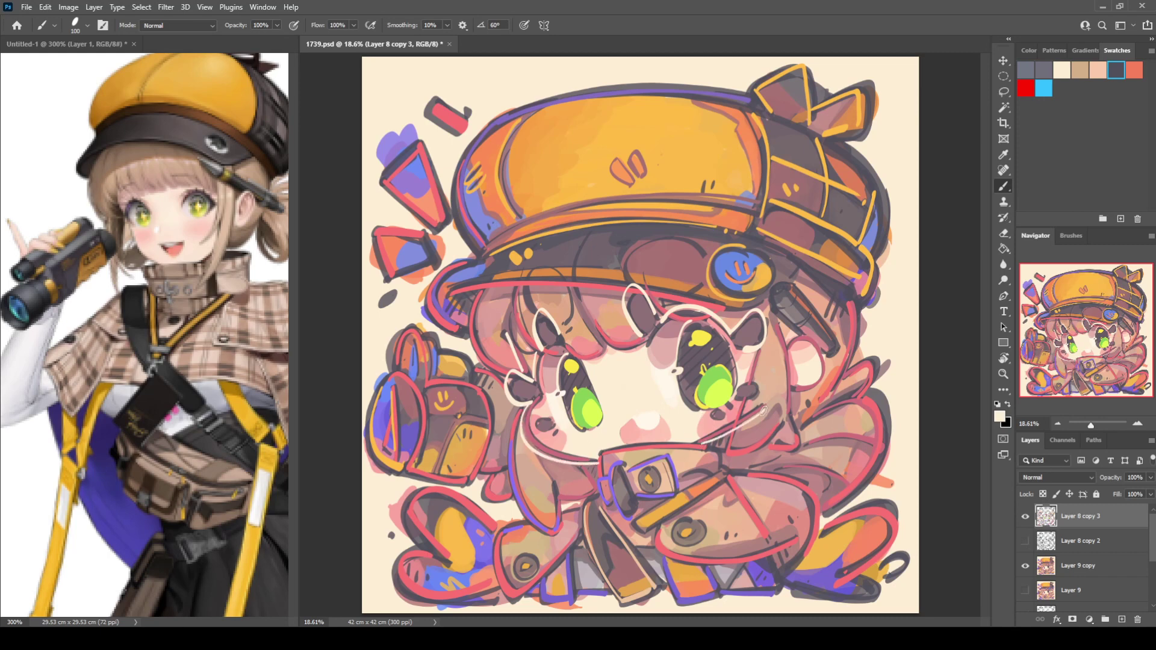
{"action": "key", "text": "ctrl+z"}
{"action": "left_click_drag", "start_coordinate": [703, 445], "coordinate": [767, 412]}
{"action": "key", "text": "ctrl+z"}
{"action": "left_click_drag", "start_coordinate": [704, 445], "coordinate": [771, 410]}
{"action": "key", "text": "ctrl+z"}
{"action": "key", "text": "ctrl+z"}
{"action": "mouse_move", "coordinate": [526, 406]}
{"action": "left_mouse_down"}
{"action": "mouse_move", "coordinate": [523, 437]}
{"action": "mouse_move", "coordinate": [586, 456]}
{"action": "left_mouse_up"}
{"action": "key", "text": "ctrl+z"}
{"action": "mouse_move", "coordinate": [526, 412]}
{"action": "left_mouse_down"}
{"action": "mouse_move", "coordinate": [566, 460]}
{"action": "mouse_move", "coordinate": [591, 468]}
{"action": "left_mouse_up"}
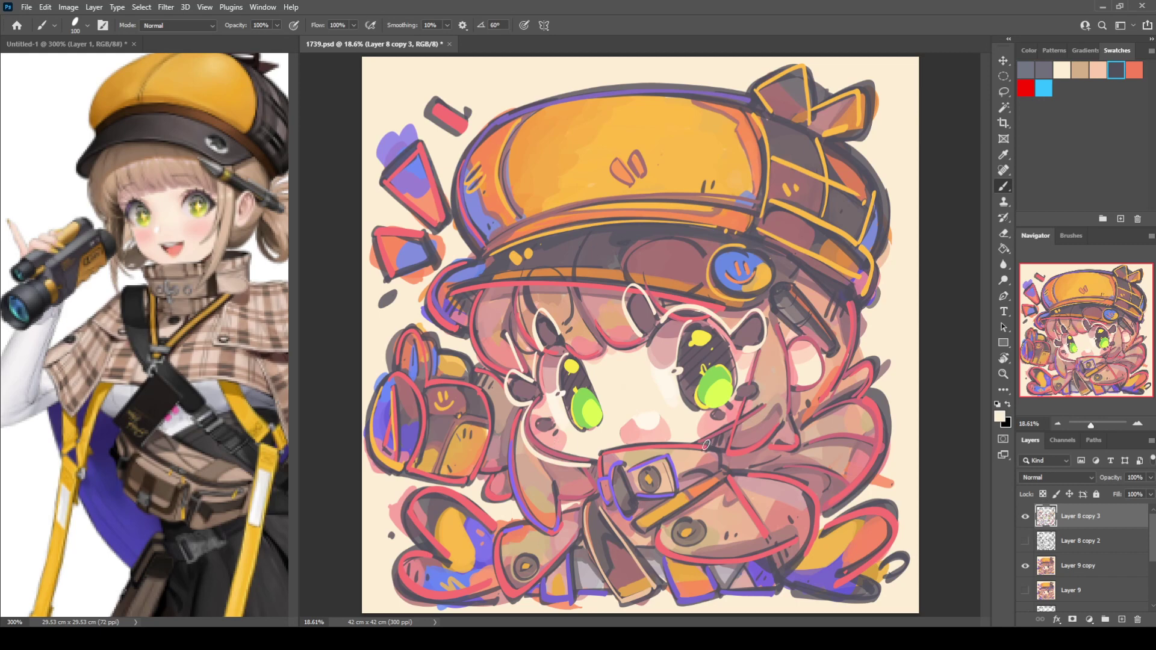
{"action": "left_click_drag", "start_coordinate": [704, 446], "coordinate": [758, 412]}
Add cream accents to the ear, the pen in the hair and the small dark spots below both eyes
{"action": "mouse_move", "coordinate": [789, 342]}
{"action": "left_mouse_down"}
{"action": "mouse_move", "coordinate": [826, 346]}
{"action": "mouse_move", "coordinate": [814, 385]}
{"action": "left_mouse_up"}
{"action": "mouse_move", "coordinate": [779, 308]}
{"action": "left_mouse_down"}
{"action": "mouse_move", "coordinate": [777, 284]}
{"action": "mouse_move", "coordinate": [797, 290]}
{"action": "mouse_move", "coordinate": [792, 282]}
{"action": "mouse_move", "coordinate": [837, 352]}
{"action": "left_mouse_up"}
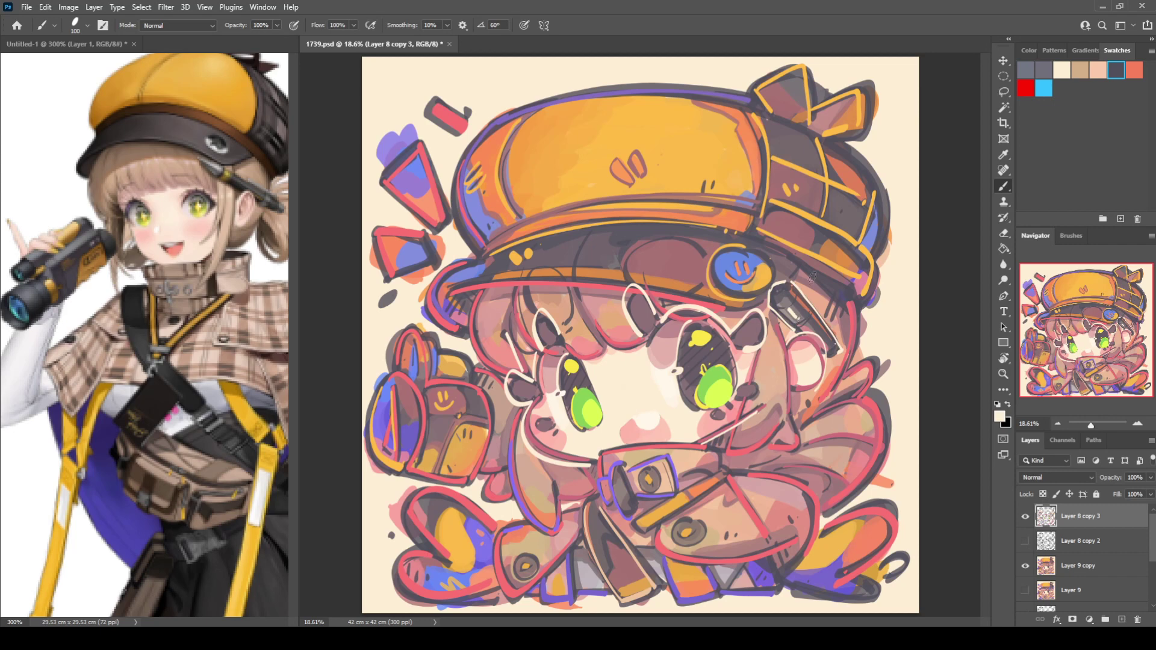
{"action": "left_click", "coordinate": [741, 404], "text": "alt"}
{"action": "key", "text": "b"}
{"action": "left_click_drag", "start_coordinate": [712, 435], "coordinate": [751, 413]}
{"action": "left_click", "coordinate": [621, 396], "text": "alt"}
{"action": "mouse_move", "coordinate": [550, 417]}
{"action": "left_mouse_down"}
{"action": "mouse_move", "coordinate": [539, 431]}
{"action": "mouse_move", "coordinate": [557, 425]}
{"action": "mouse_move", "coordinate": [563, 438]}
{"action": "left_mouse_up"}
{"action": "left_click_drag", "start_coordinate": [716, 409], "coordinate": [760, 379]}
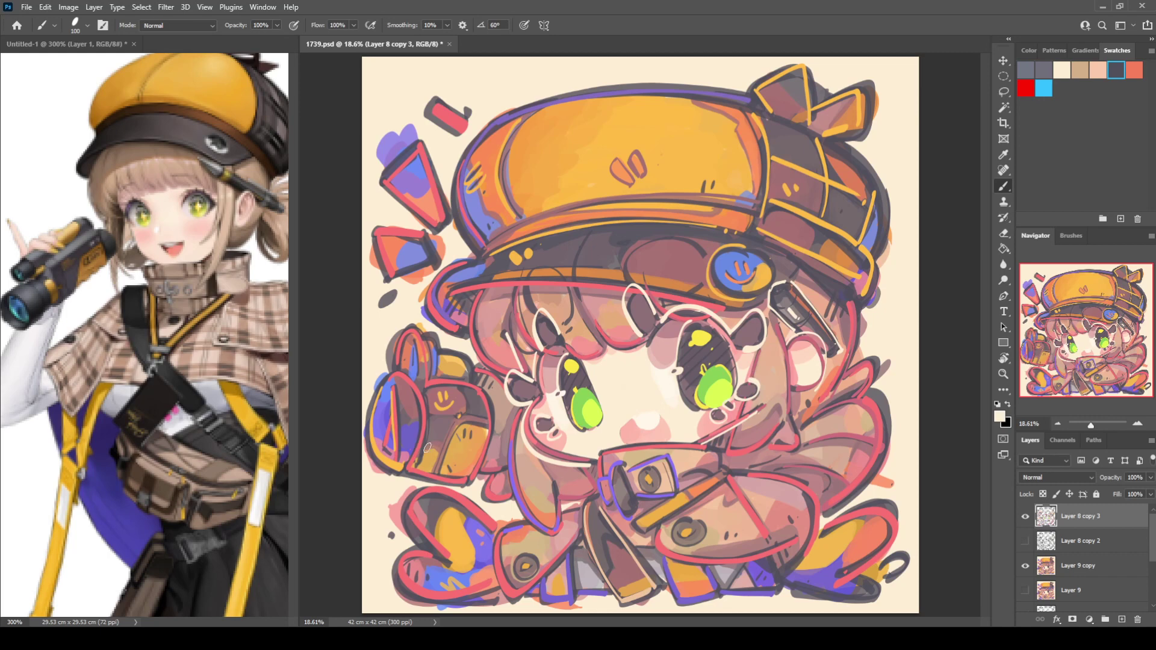
Paint cream highlight strokes and dots on the binoculars and the hand behind them
{"action": "left_click_drag", "start_coordinate": [434, 472], "coordinate": [462, 418]}
{"action": "left_click_drag", "start_coordinate": [458, 468], "coordinate": [467, 462]}
{"action": "left_click_drag", "start_coordinate": [389, 429], "coordinate": [389, 444]}
{"action": "left_click_drag", "start_coordinate": [416, 358], "coordinate": [413, 369]}
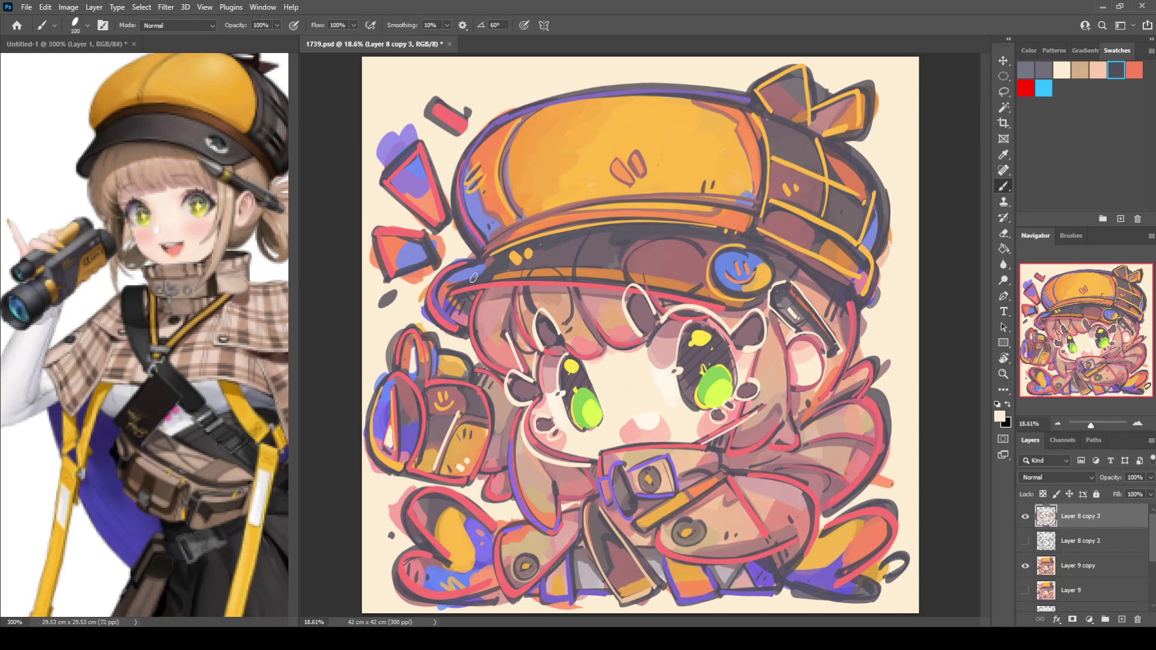
Draw plaid lines on both cape panels with a sampled dusty pink and save the document
{"action": "left_click", "coordinate": [723, 450], "text": "alt"}
{"action": "left_click", "coordinate": [837, 488], "text": "alt"}
{"action": "mouse_move", "coordinate": [713, 496]}
{"action": "left_mouse_down"}
{"action": "mouse_move", "coordinate": [731, 533]}
{"action": "mouse_move", "coordinate": [714, 527]}
{"action": "mouse_move", "coordinate": [772, 496]}
{"action": "left_mouse_up"}
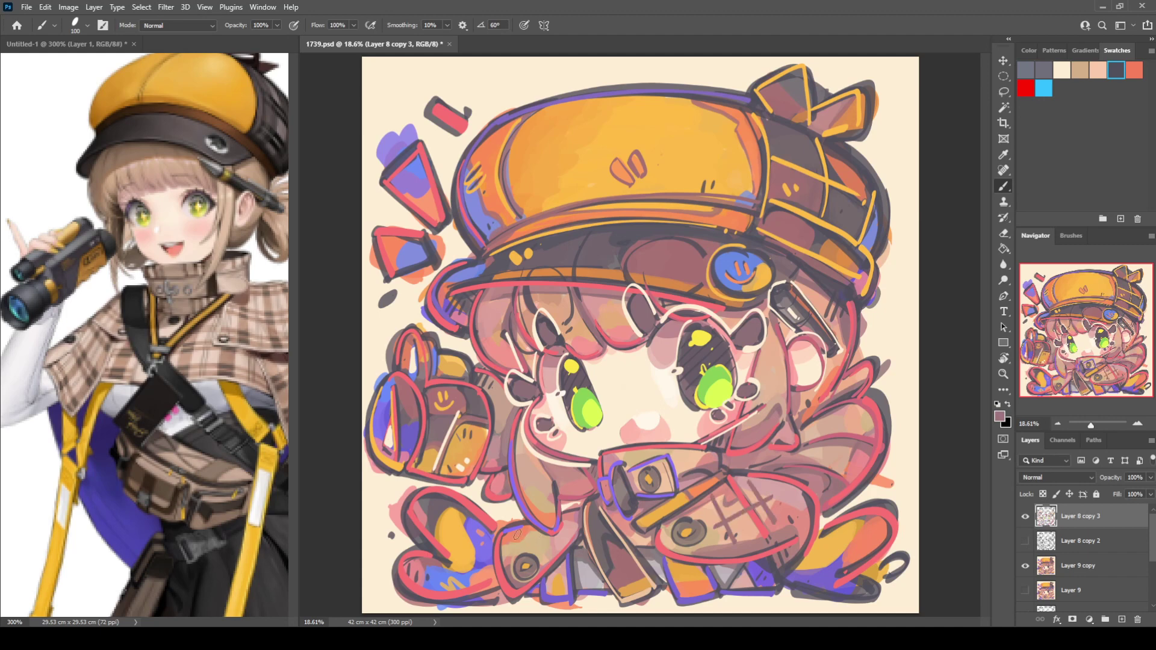
{"action": "mouse_move", "coordinate": [516, 531]}
{"action": "left_mouse_down"}
{"action": "mouse_move", "coordinate": [524, 554]}
{"action": "mouse_move", "coordinate": [549, 559]}
{"action": "mouse_move", "coordinate": [513, 543]}
{"action": "left_mouse_up"}
{"action": "left_click_drag", "start_coordinate": [522, 544], "coordinate": [538, 534]}
{"action": "left_click", "coordinate": [742, 531], "text": "alt"}
{"action": "key", "text": "ctrl+s"}
{"action": "key", "text": "w"}
{"action": "left_click", "coordinate": [898, 306]}
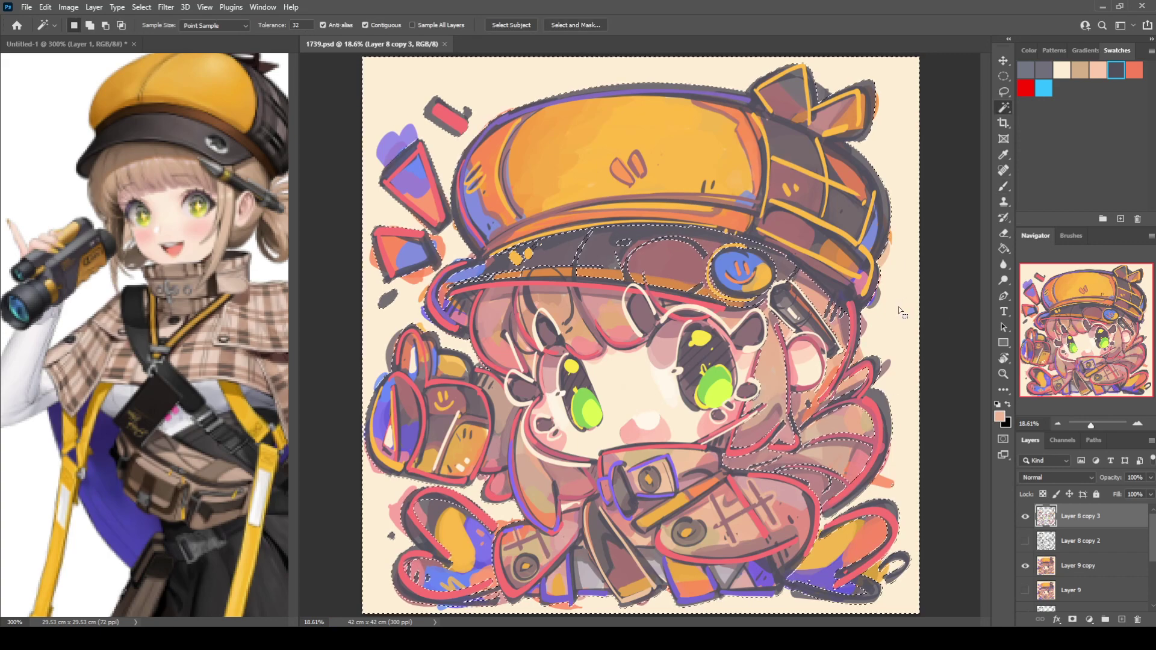
{"action": "key", "text": "ctrl+d"}
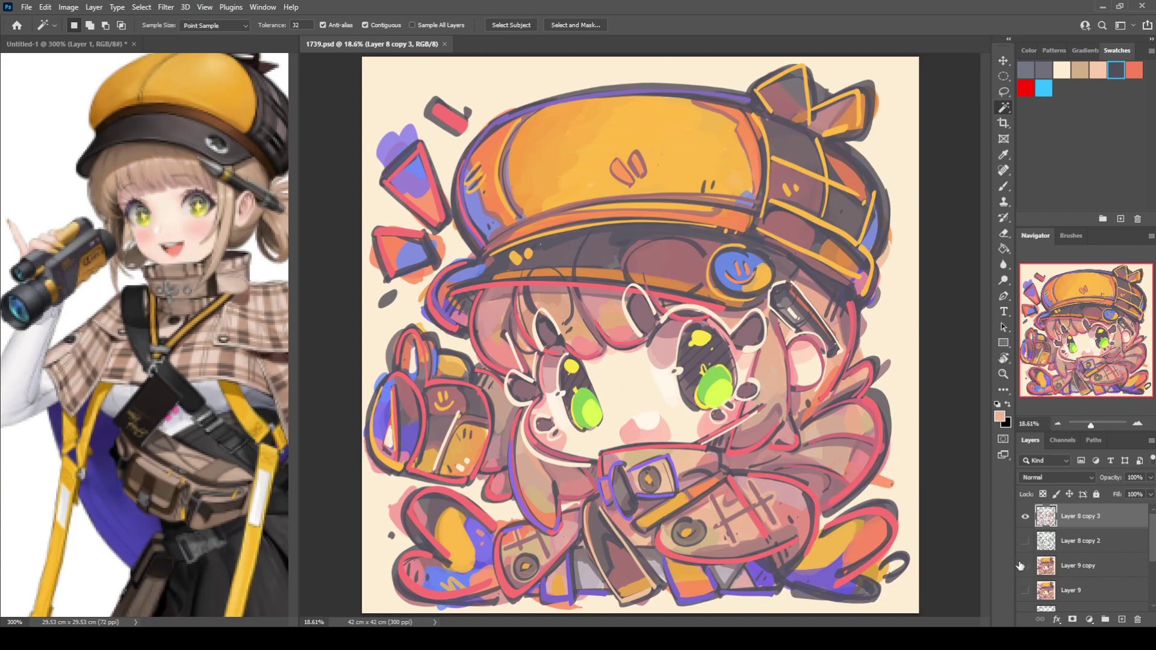
Hide Layer 9 copy and test a Magic Wand selection of the area outside the line art
{"action": "left_click", "coordinate": [1025, 565]}
{"action": "key", "text": "b"}
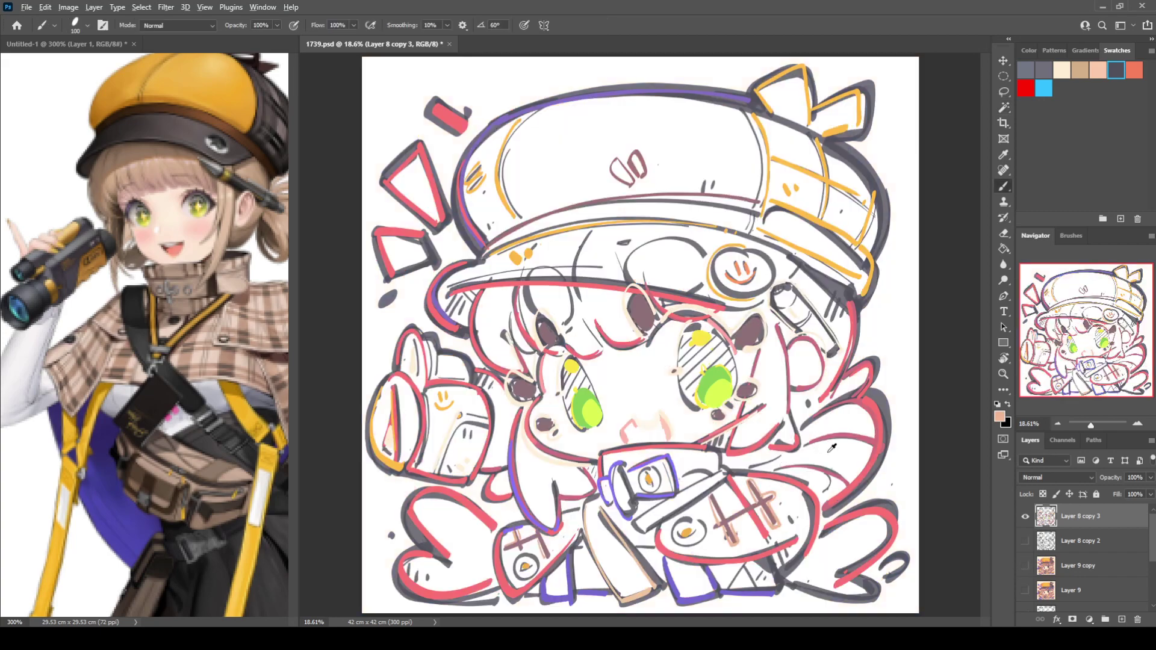
{"action": "left_click", "coordinate": [839, 503], "text": "alt"}
{"action": "key", "text": "w"}
{"action": "left_click", "coordinate": [906, 482]}
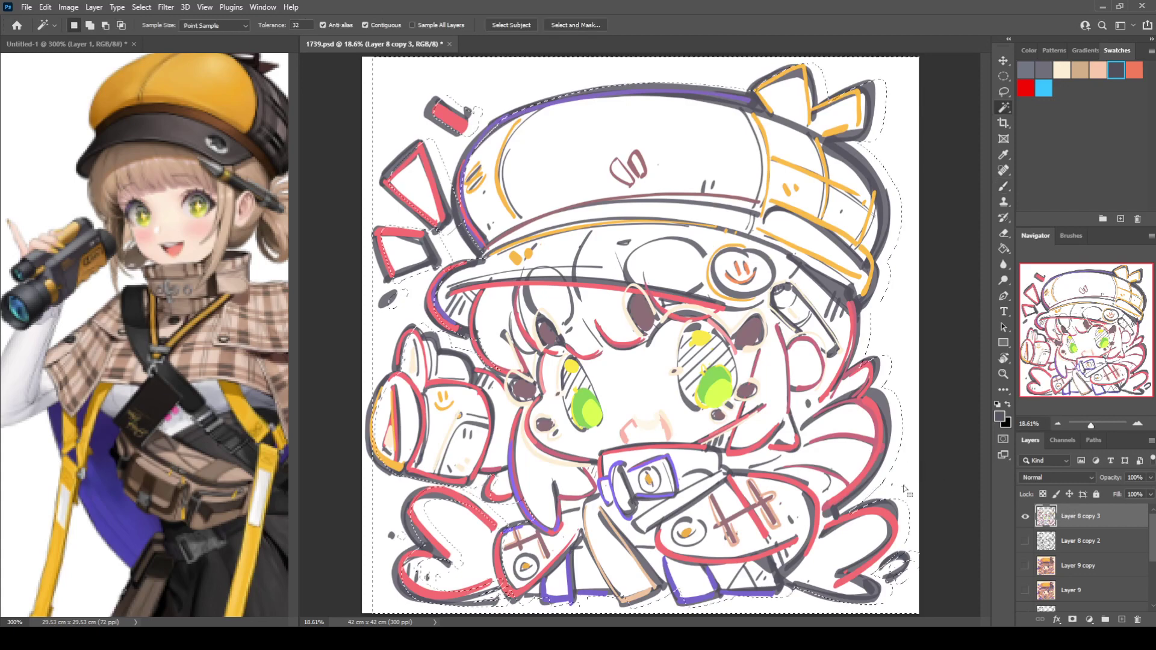
{"action": "left_click", "coordinate": [889, 344]}
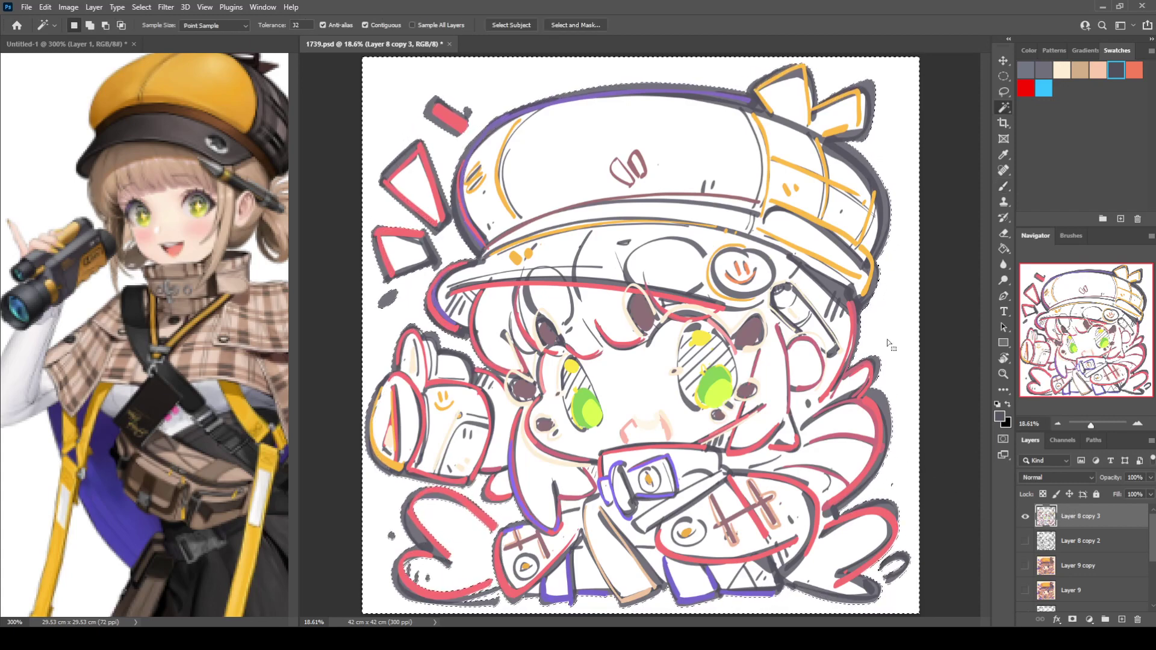
{"action": "key", "text": "ctrl+d"}
Select the area outside the line art with the Magic Wand and invert the selection to the character
{"action": "key", "text": "b"}
{"action": "left_click", "coordinate": [496, 531], "text": "alt"}
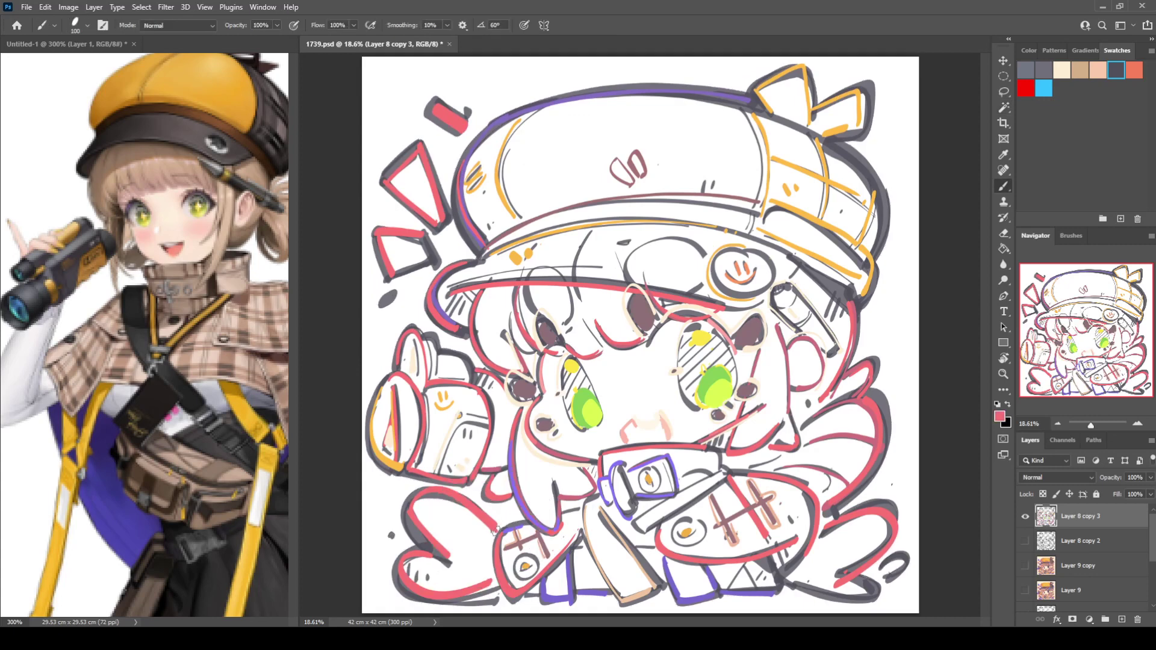
{"action": "key", "text": "w"}
{"action": "left_click", "coordinate": [508, 504]}
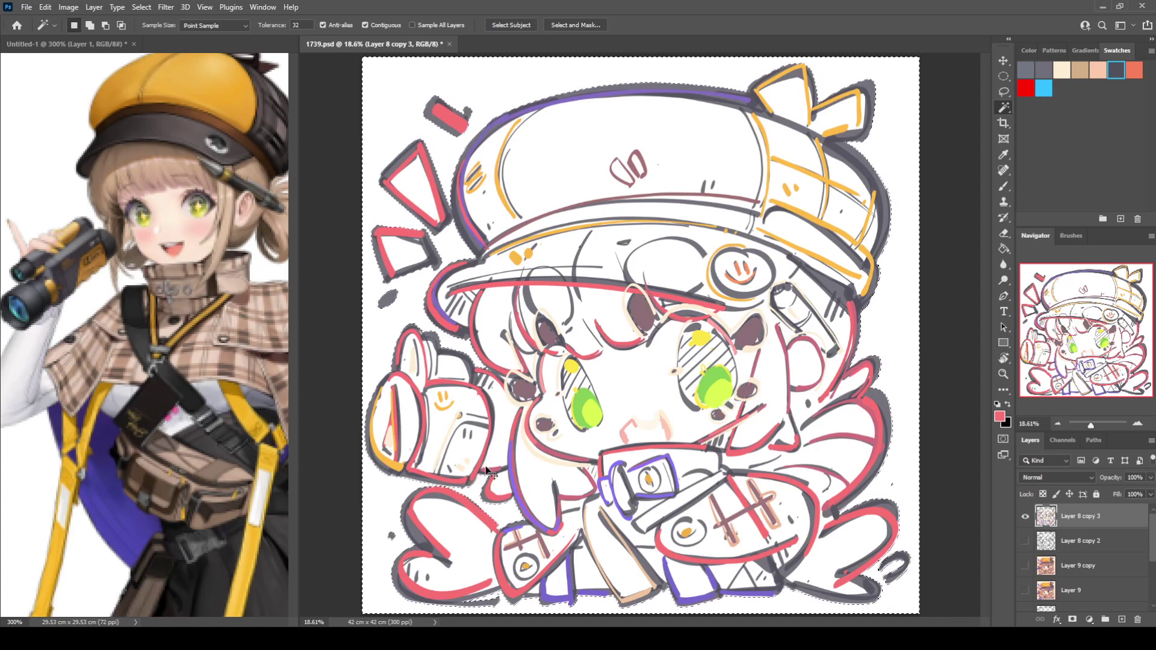
{"action": "key", "text": "ctrl+shift+i"}
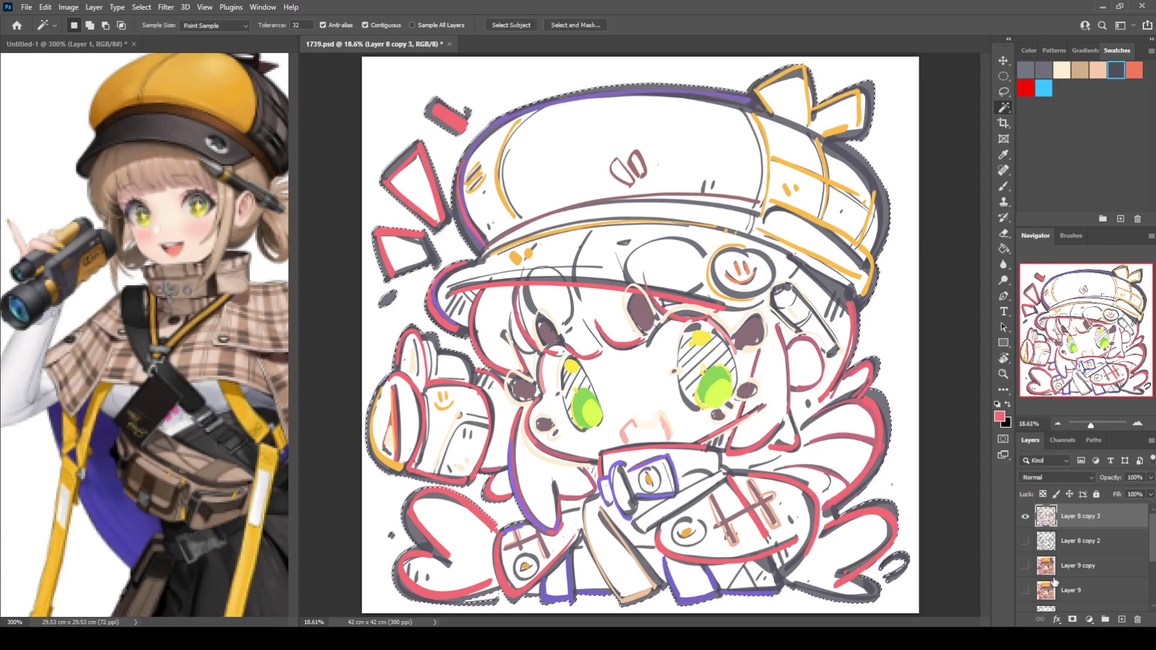
Show Layer 9 copy, copy the selected character from it onto a new layer and hide Layer 9 copy again
{"action": "left_click", "coordinate": [1025, 566]}
{"action": "left_click", "coordinate": [1060, 566]}
{"action": "key", "text": "ctrl+j"}
{"action": "left_click", "coordinate": [1025, 590]}
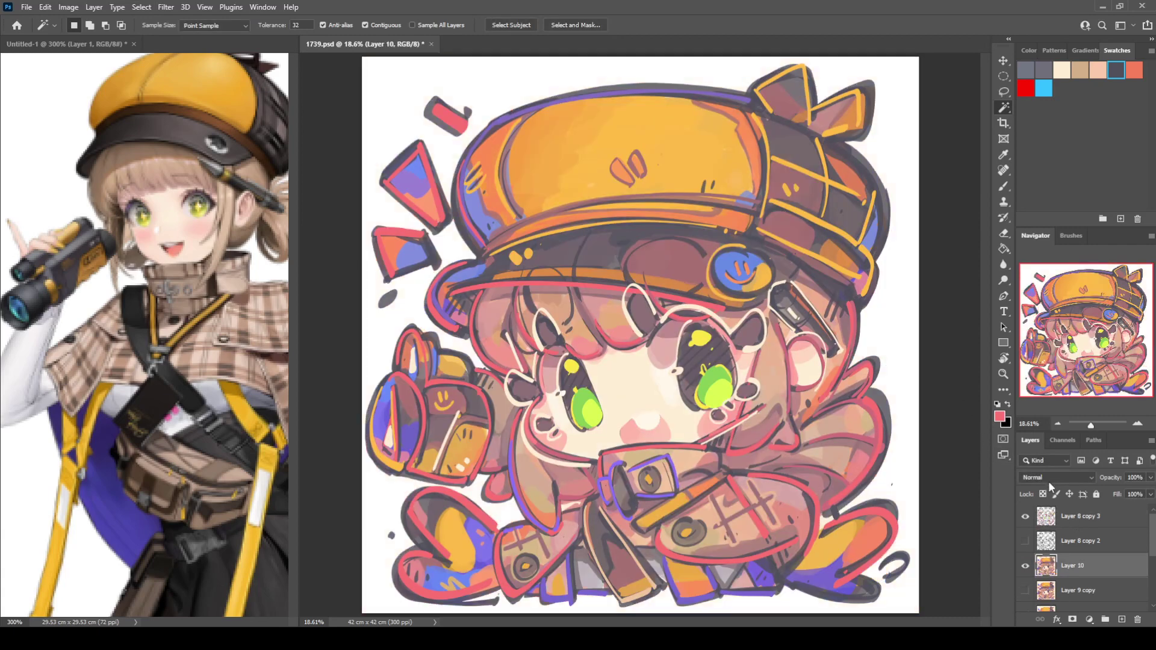
Clean up the stray pale patch between the hair and the collar strap on Layer 8 copy 3
{"action": "left_click", "coordinate": [1049, 521]}
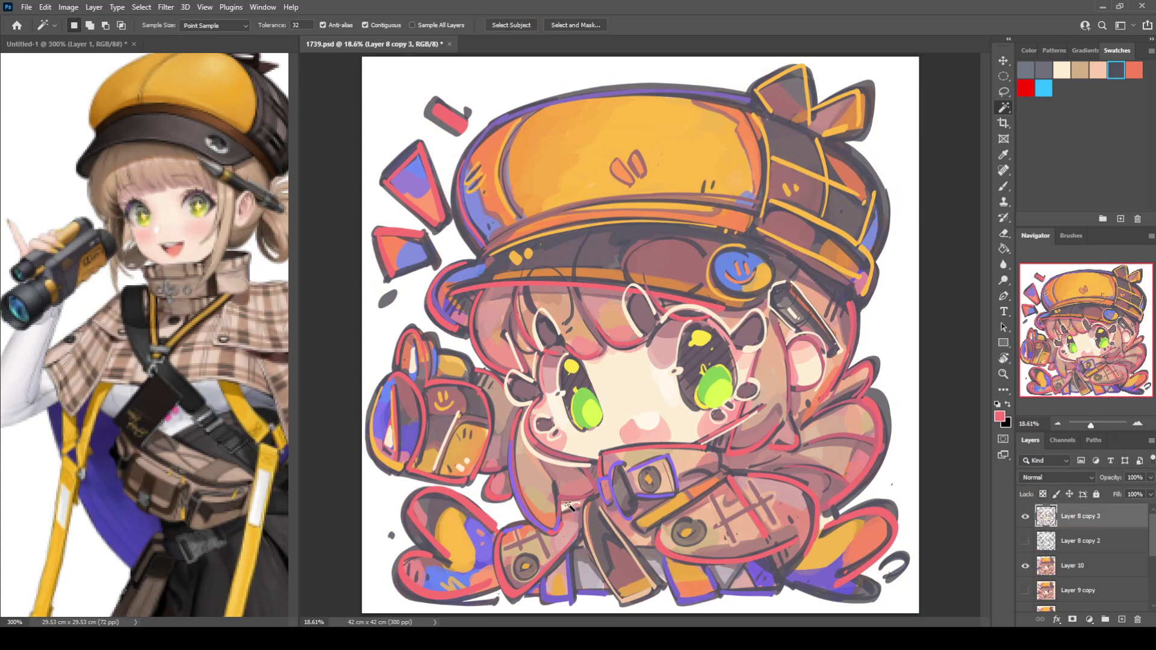
{"action": "left_click", "coordinate": [566, 504]}
{"action": "key", "text": "Delete"}
{"action": "key", "text": "ctrl+d"}
{"action": "key", "text": "b"}
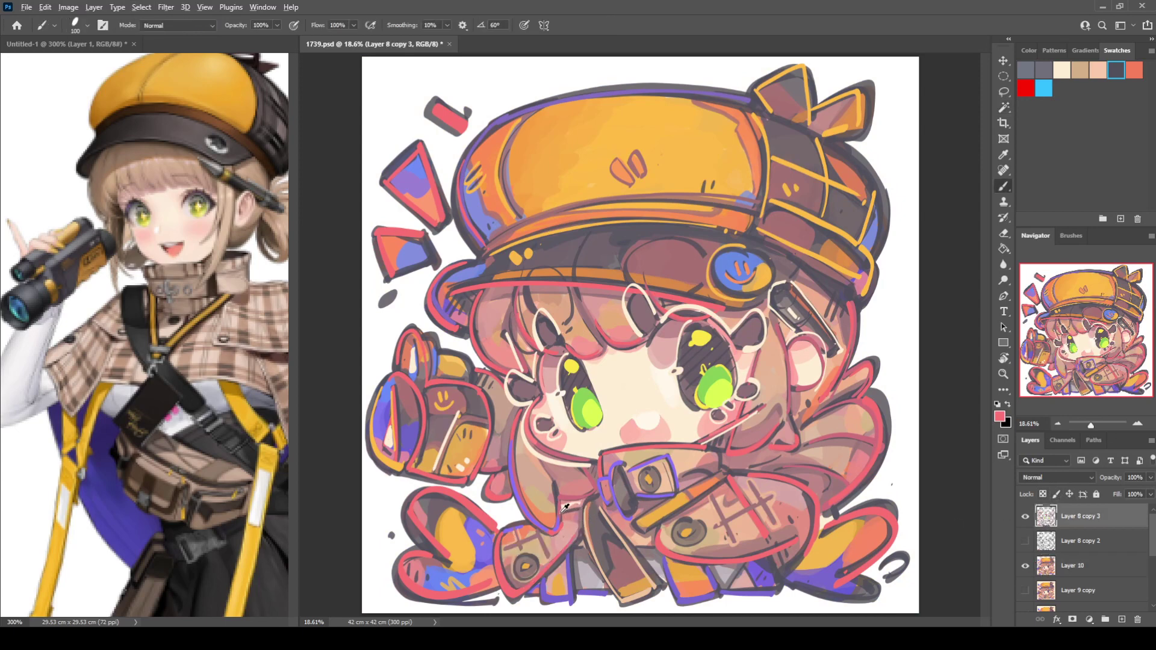
{"action": "key", "text": "w"}
{"action": "left_click", "coordinate": [579, 504]}
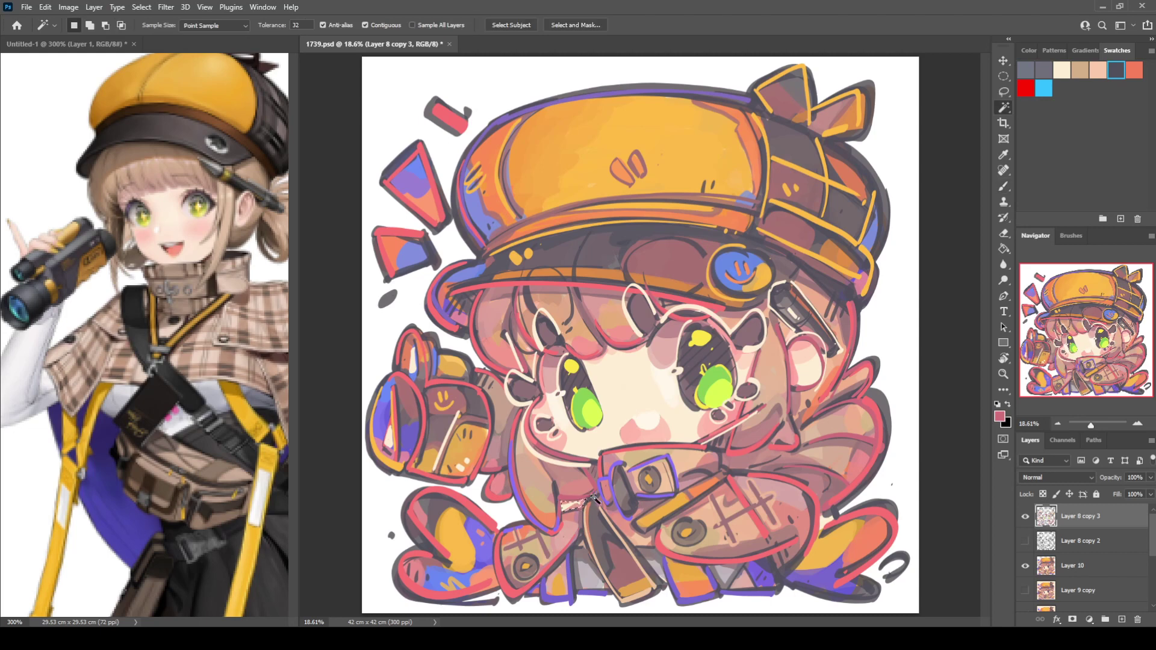
{"action": "left_click", "coordinate": [1070, 569]}
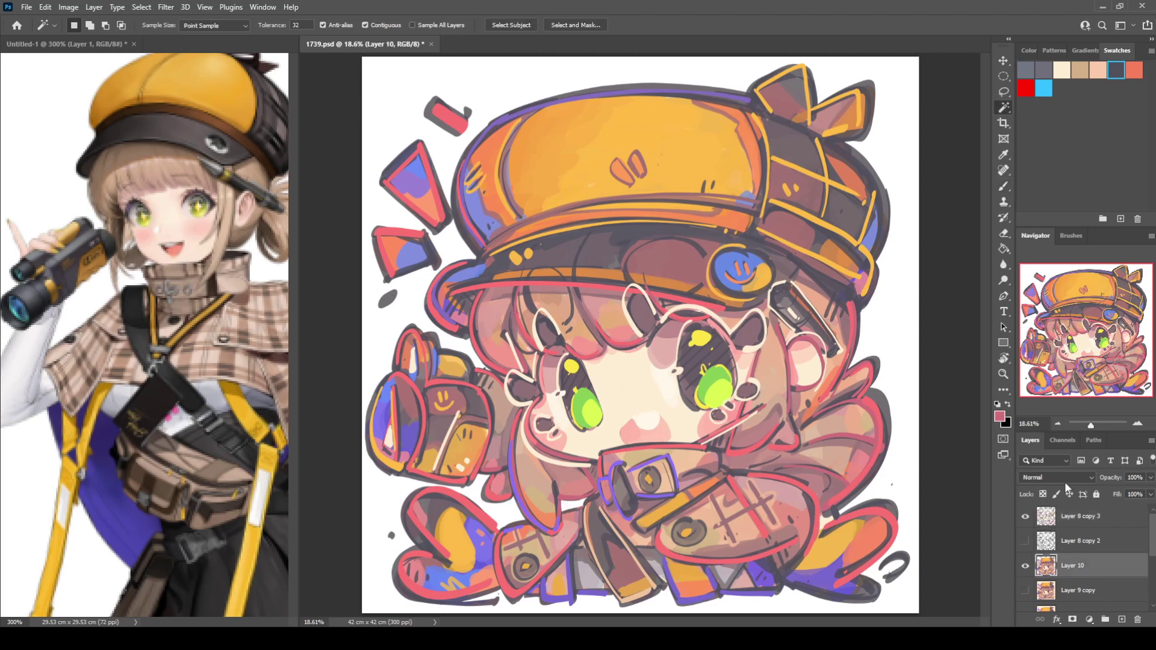
{"action": "left_click", "coordinate": [1051, 525]}
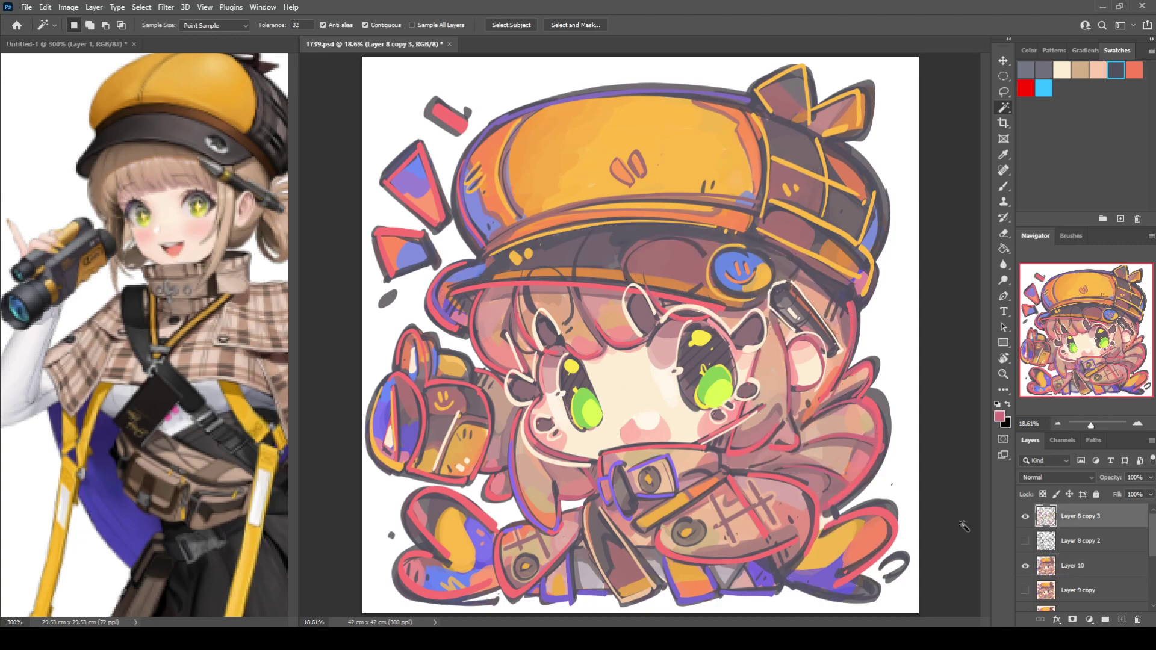
{"action": "key", "text": "b"}
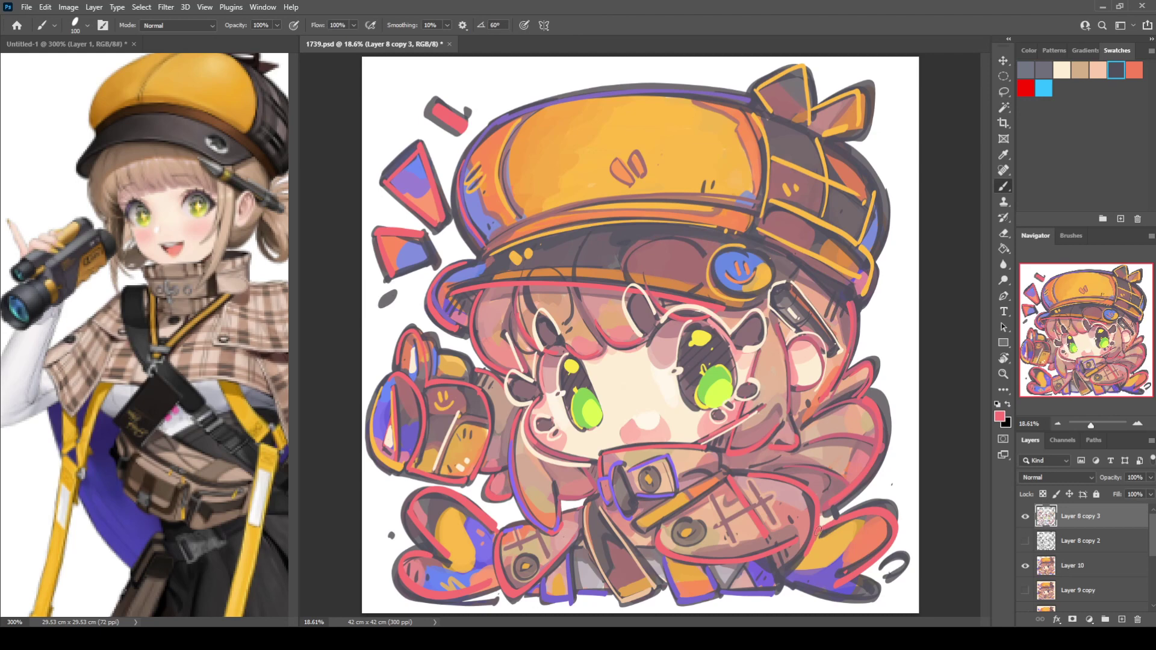
{"action": "key", "text": "e"}
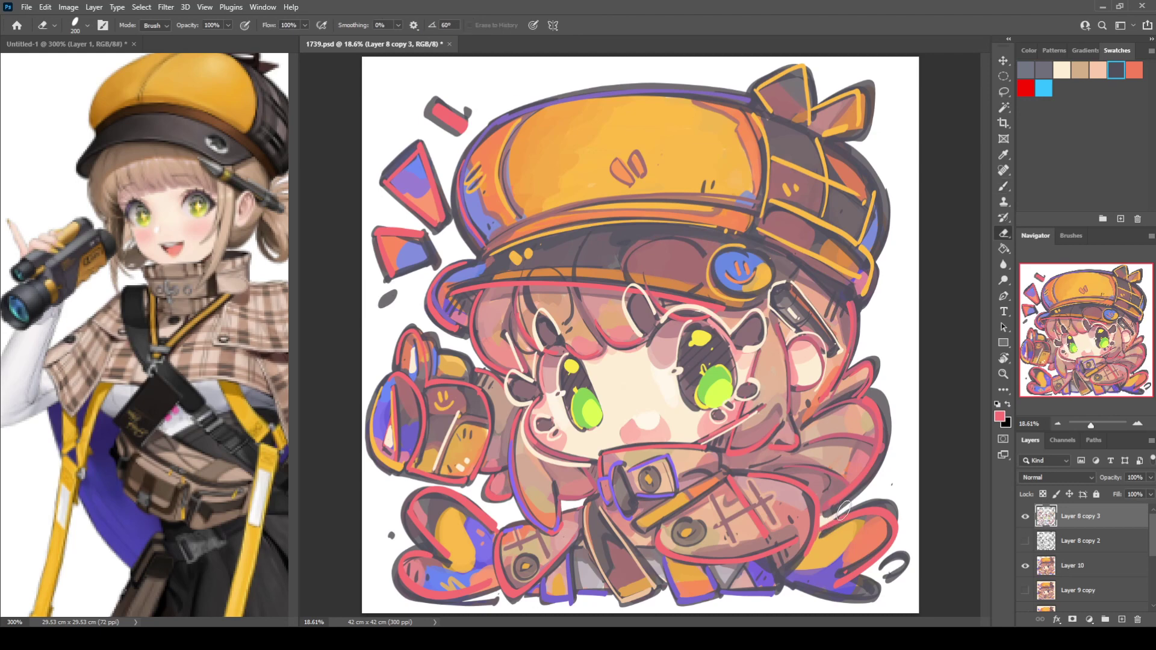
{"action": "key", "text": "b"}
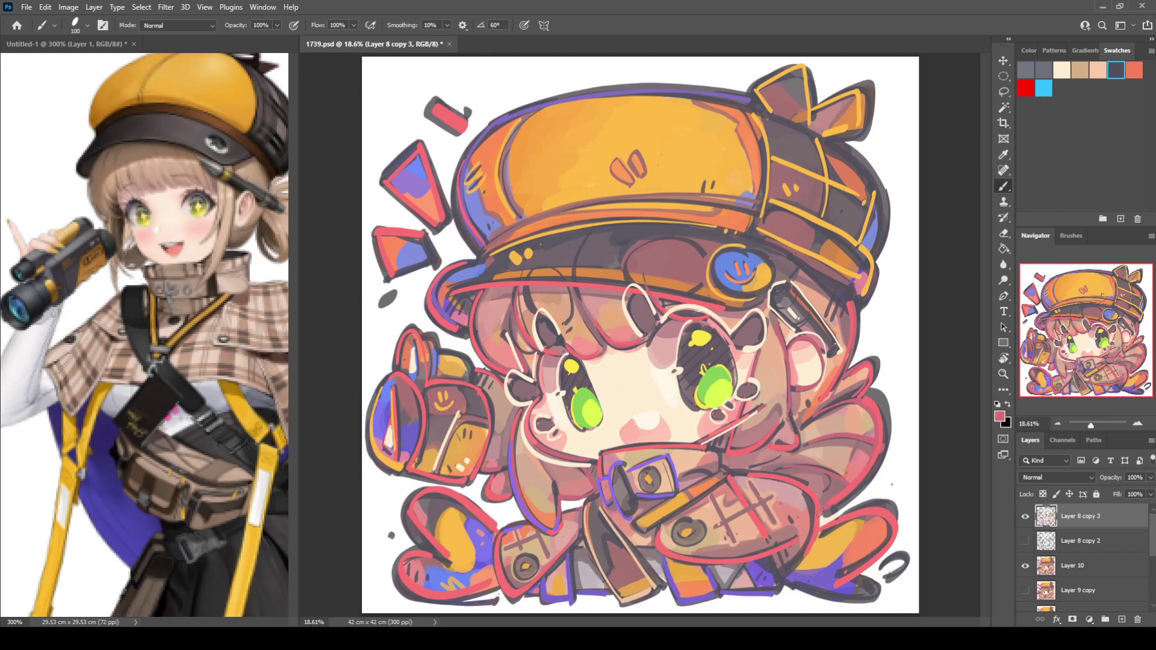
{"action": "left_click", "coordinate": [1047, 564]}
{"action": "key", "text": "e"}
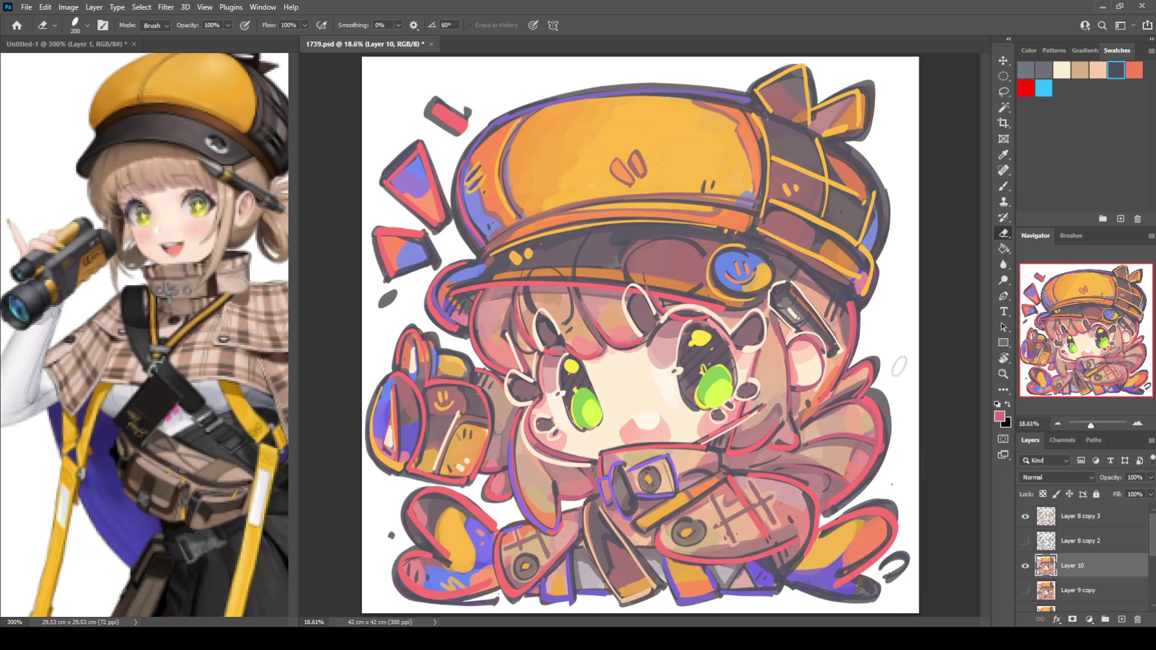
Colour the small floating marks around the character with orange, red and lavender blue on Layer 8 copy 3
{"action": "left_click", "coordinate": [1054, 524]}
{"action": "key", "text": "b"}
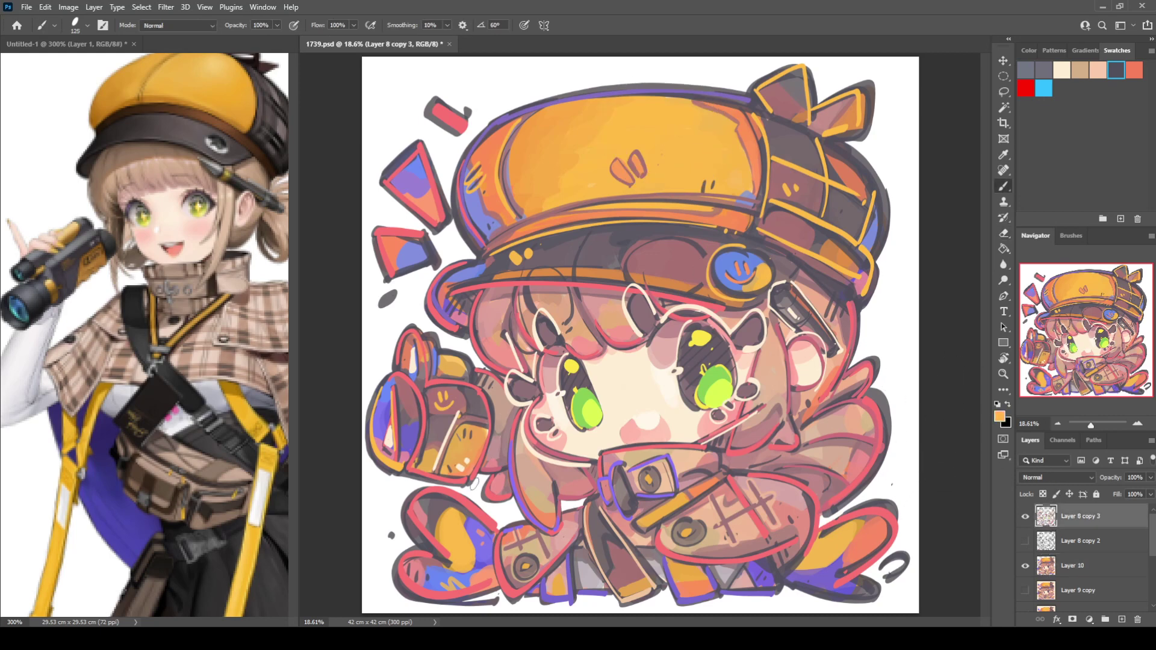
{"action": "key", "text": "bracketright"}
{"action": "mouse_move", "coordinate": [905, 551]}
{"action": "left_mouse_down"}
{"action": "mouse_move", "coordinate": [888, 579]}
{"action": "mouse_move", "coordinate": [886, 565]}
{"action": "mouse_move", "coordinate": [898, 565]}
{"action": "mouse_move", "coordinate": [890, 511]}
{"action": "mouse_move", "coordinate": [897, 567]}
{"action": "left_mouse_up"}
{"action": "left_click", "coordinate": [839, 564], "text": "alt"}
{"action": "left_click", "coordinate": [886, 515], "text": "alt"}
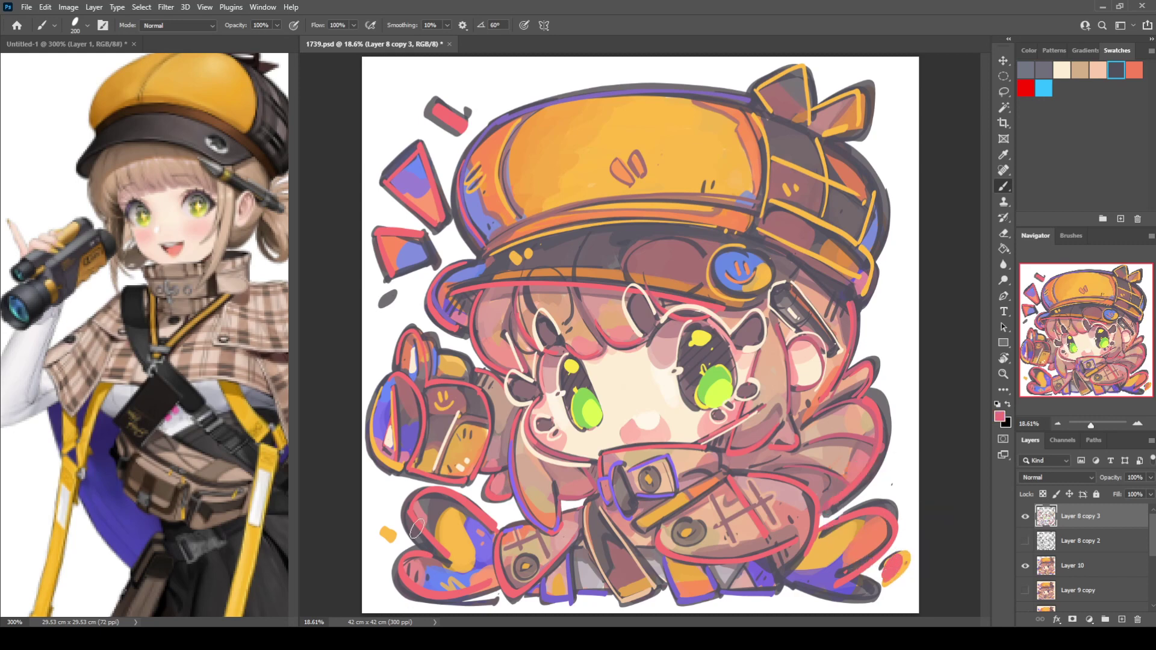
{"action": "left_click_drag", "start_coordinate": [387, 535], "coordinate": [392, 545]}
{"action": "left_click", "coordinate": [388, 299]}
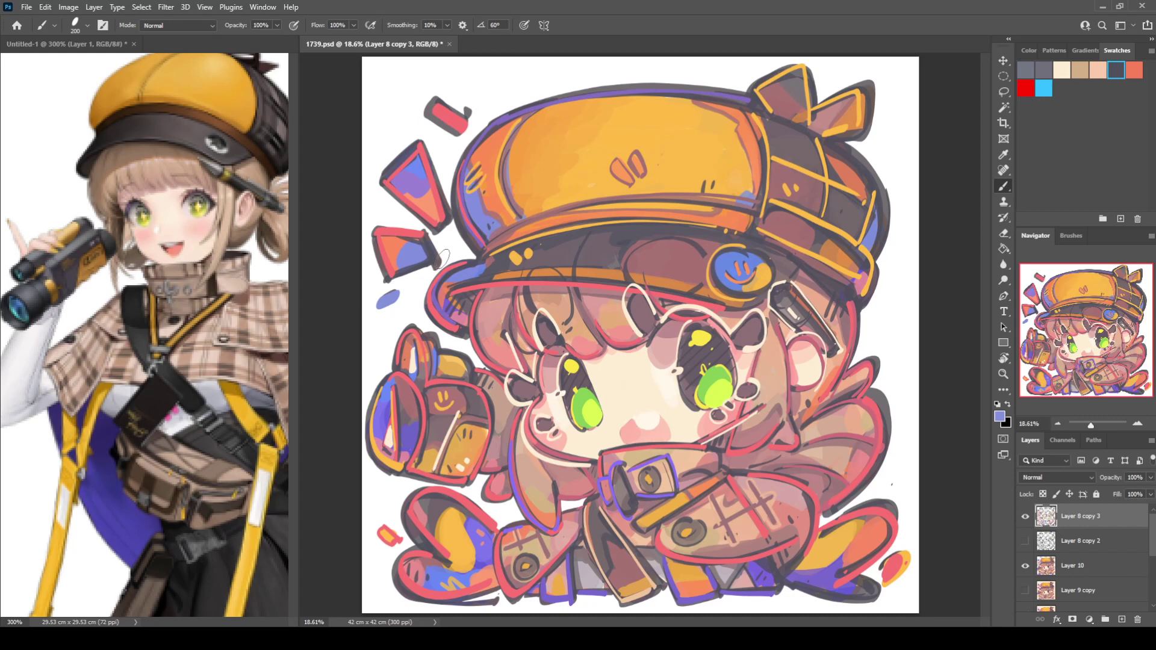
Duplicate the layers from Layer 8 copy 3 down to Layer 10 together
{"action": "left_click", "coordinate": [1053, 566], "text": "shift"}
{"action": "key", "text": "ctrl+j"}
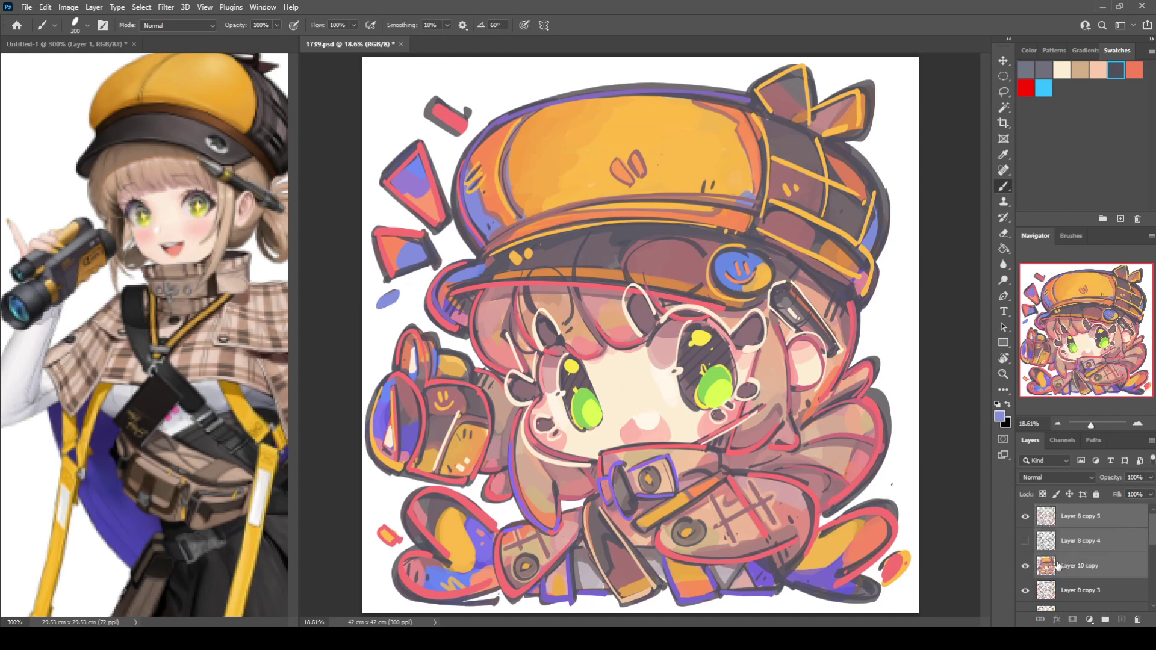
Merge the duplicated layers into one and leave the original layers beneath hidden
{"action": "key", "text": "ctrl+e"}
{"action": "left_click", "coordinate": [1026, 543]}
Erase the small lavender mark beside the hat and shift the group of three floating shapes slightly outward
{"action": "key", "text": "e"}
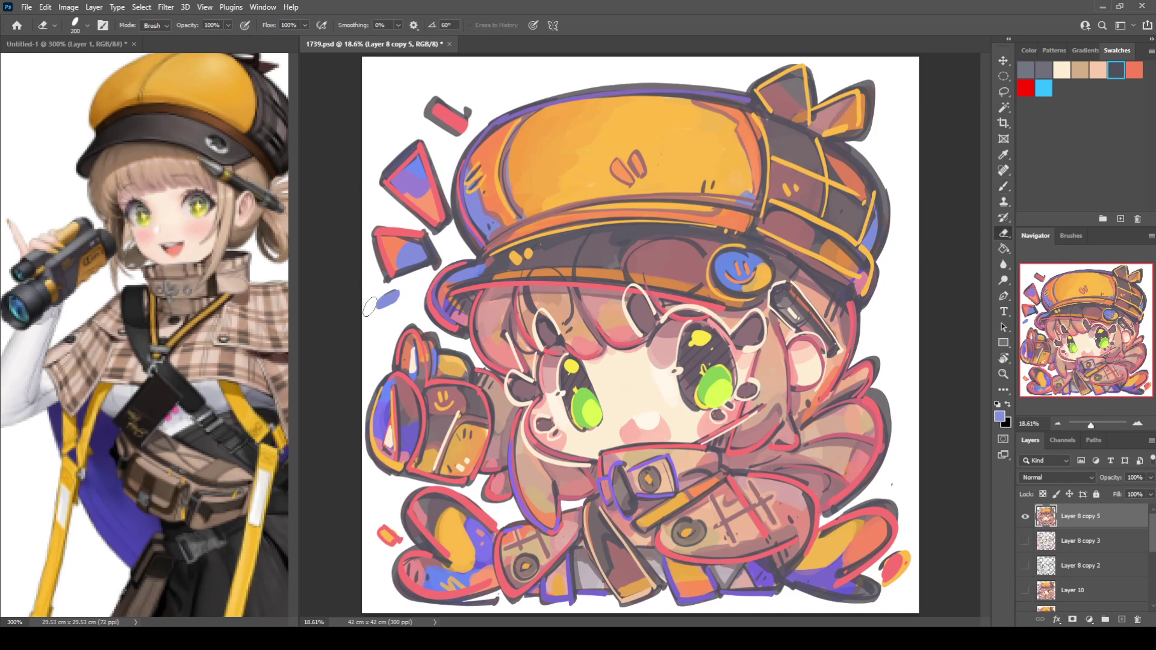
{"action": "left_click_drag", "start_coordinate": [377, 307], "coordinate": [405, 296]}
{"action": "key", "text": "l"}
{"action": "mouse_move", "coordinate": [451, 144]}
{"action": "left_mouse_down"}
{"action": "mouse_move", "coordinate": [485, 86]}
{"action": "mouse_move", "coordinate": [395, 90]}
{"action": "mouse_move", "coordinate": [355, 186]}
{"action": "mouse_move", "coordinate": [362, 291]}
{"action": "mouse_move", "coordinate": [397, 296]}
{"action": "mouse_move", "coordinate": [440, 269]}
{"action": "mouse_move", "coordinate": [454, 224]}
{"action": "mouse_move", "coordinate": [449, 157]}
{"action": "mouse_move", "coordinate": [485, 72]}
{"action": "mouse_move", "coordinate": [367, 93]}
{"action": "mouse_move", "coordinate": [323, 236]}
{"action": "mouse_move", "coordinate": [370, 297]}
{"action": "mouse_move", "coordinate": [398, 296]}
{"action": "left_mouse_up"}
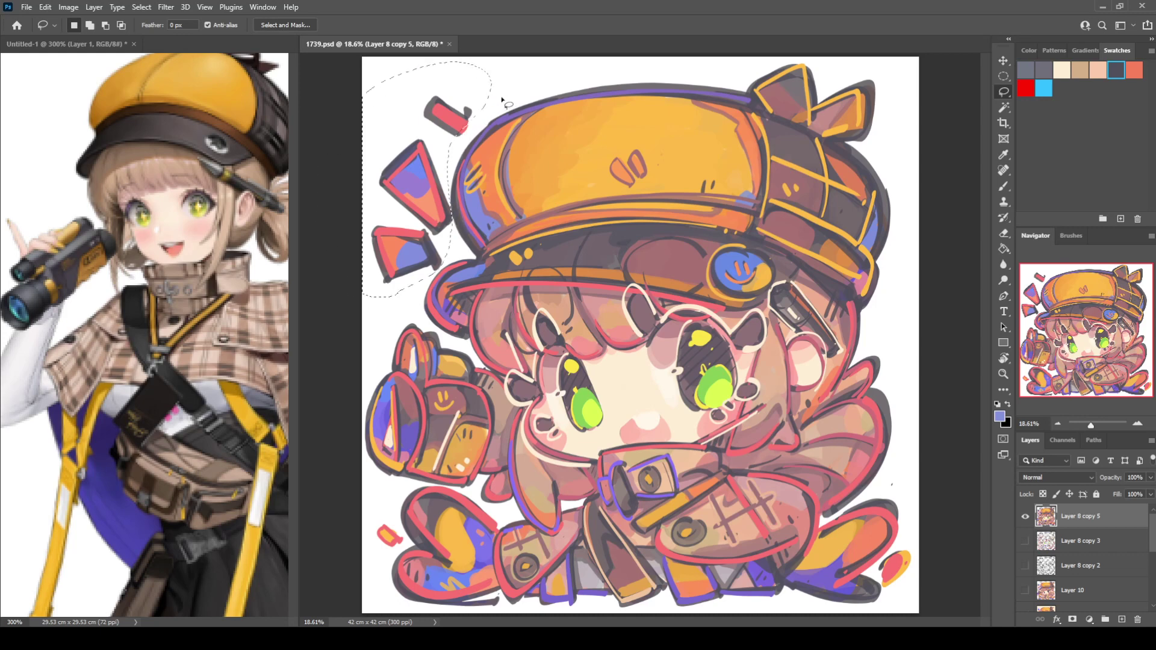
{"action": "left_click_drag", "start_coordinate": [456, 115], "coordinate": [451, 120]}
{"action": "key", "text": "ctrl+d"}
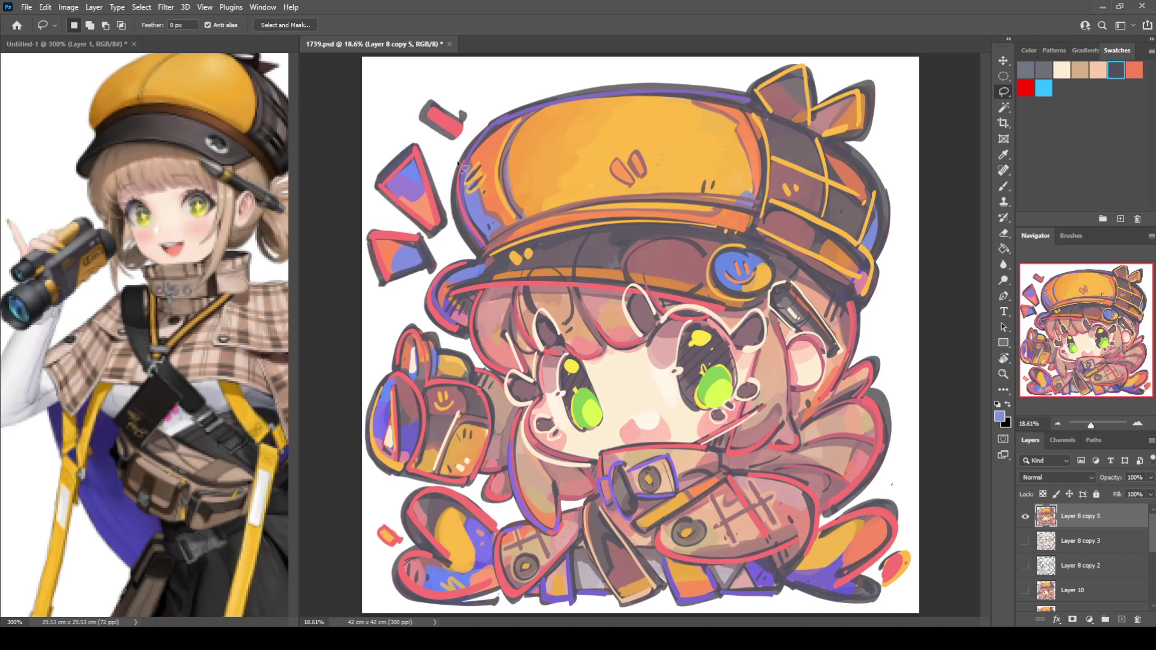
Trim the stub from the small red floating bar and rotate the bar about 45° so it stands upright
{"action": "key", "text": "e"}
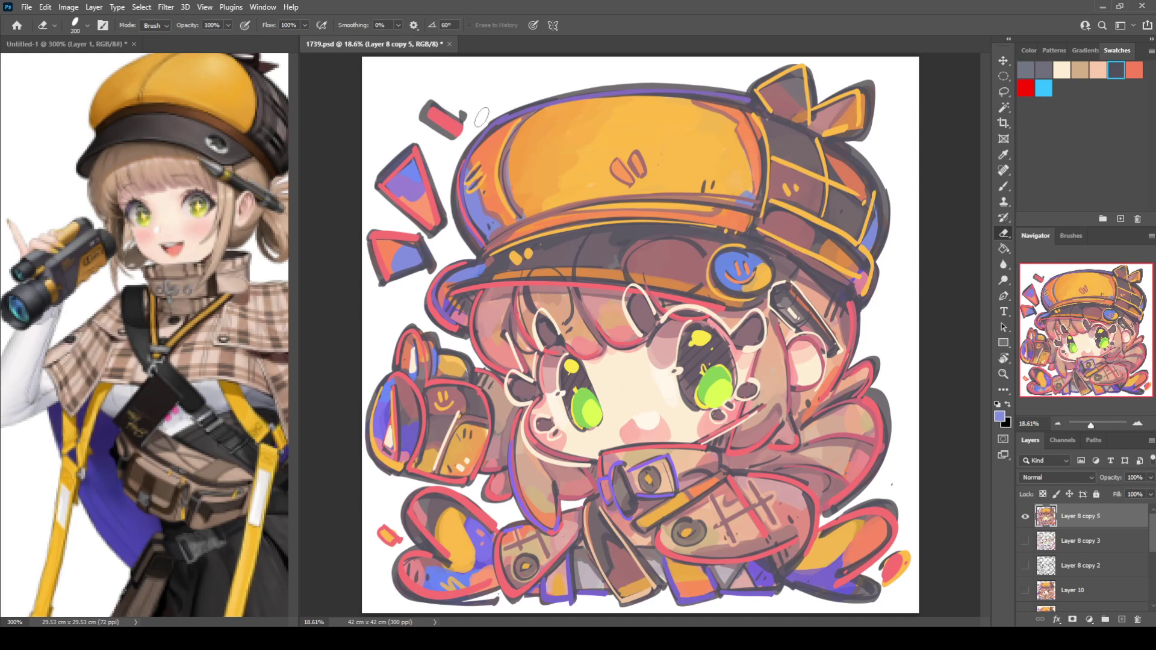
{"action": "left_click_drag", "start_coordinate": [463, 112], "coordinate": [465, 116]}
{"action": "key", "text": "l"}
{"action": "mouse_move", "coordinate": [409, 121]}
{"action": "left_mouse_down"}
{"action": "mouse_move", "coordinate": [474, 115]}
{"action": "mouse_move", "coordinate": [451, 148]}
{"action": "mouse_move", "coordinate": [419, 136]}
{"action": "left_mouse_up"}
{"action": "key", "text": "ctrl+t"}
{"action": "mouse_move", "coordinate": [497, 86]}
{"action": "left_mouse_down"}
{"action": "mouse_move", "coordinate": [503, 117]}
{"action": "mouse_move", "coordinate": [436, 137]}
{"action": "mouse_move", "coordinate": [508, 115]}
{"action": "left_mouse_up"}
{"action": "left_click_drag", "start_coordinate": [438, 125], "coordinate": [444, 126]}
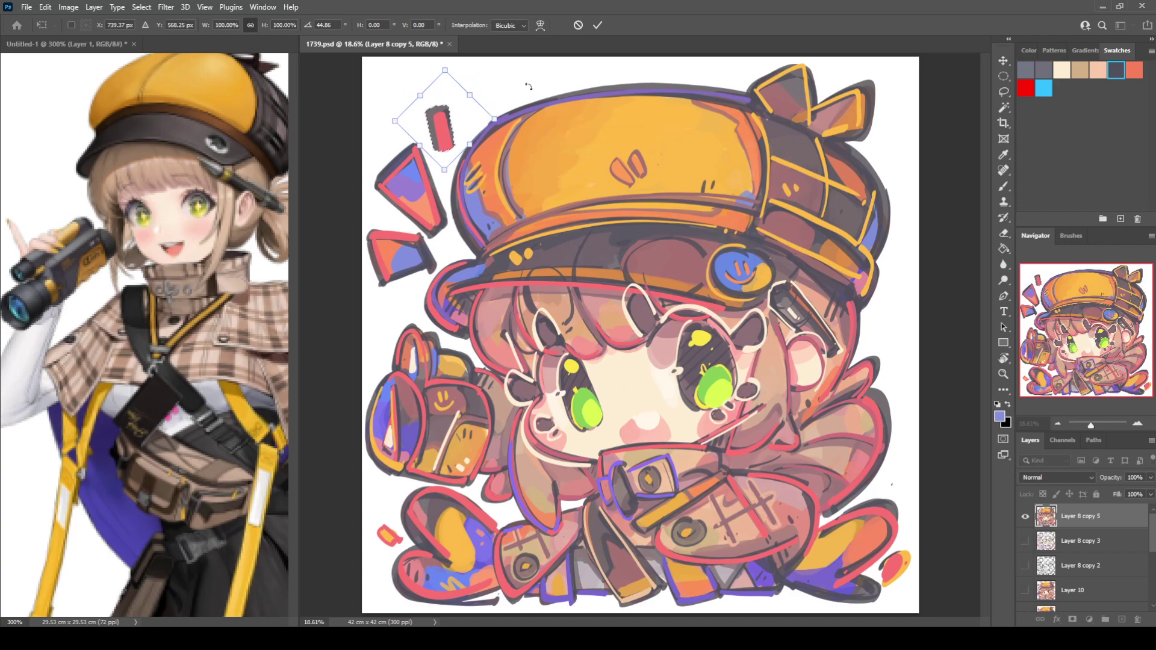
{"action": "key", "text": "Return"}
{"action": "key", "text": "Delete"}
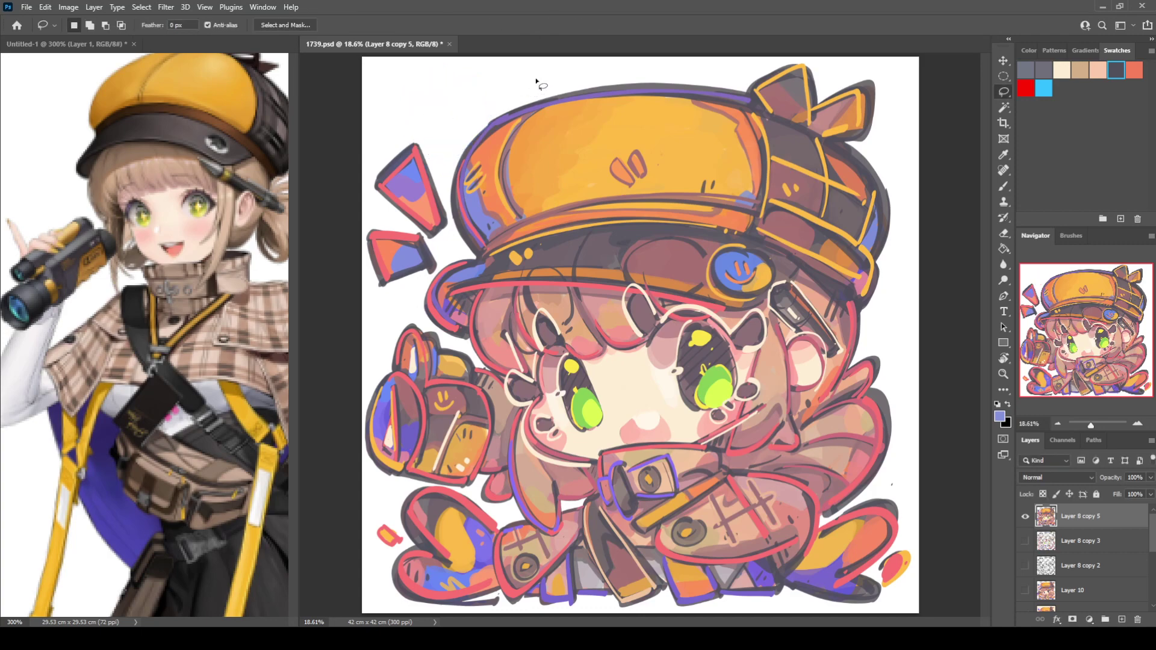
{"action": "key", "text": "ctrl+z"}
{"action": "key", "text": "ctrl+z"}
Mirror the canvas to check the drawing, flip it back and save the document
{"action": "key", "text": "ctrl+shift+h"}
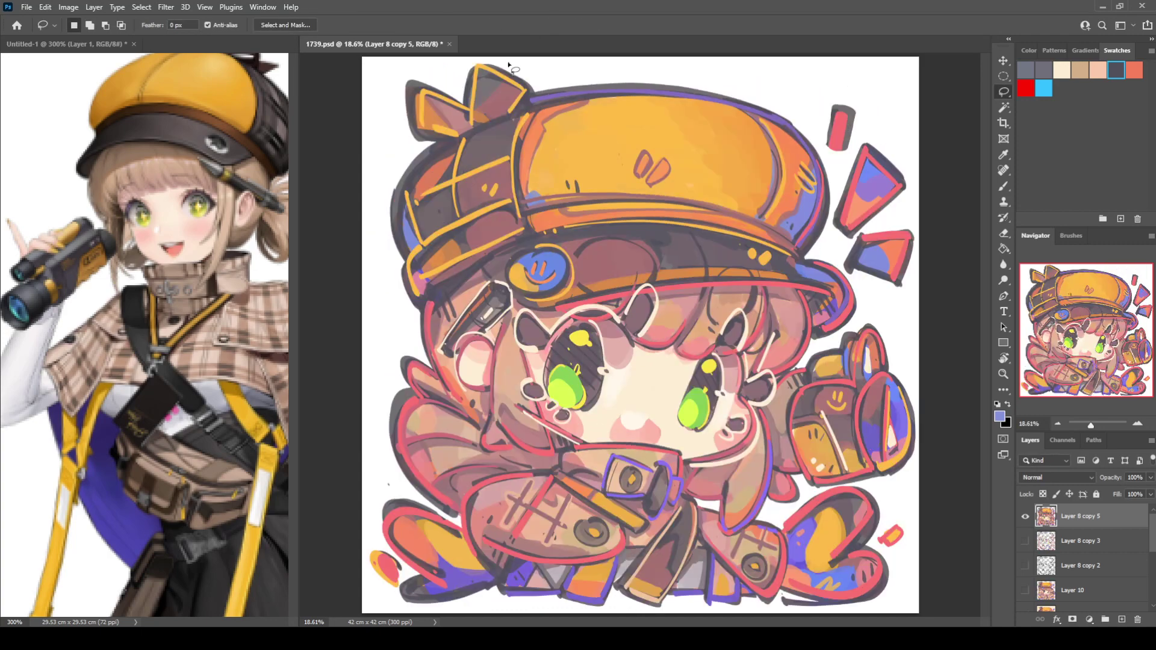
{"action": "key", "text": "ctrl+shift+h"}
{"action": "key", "text": "ctrl+s"}
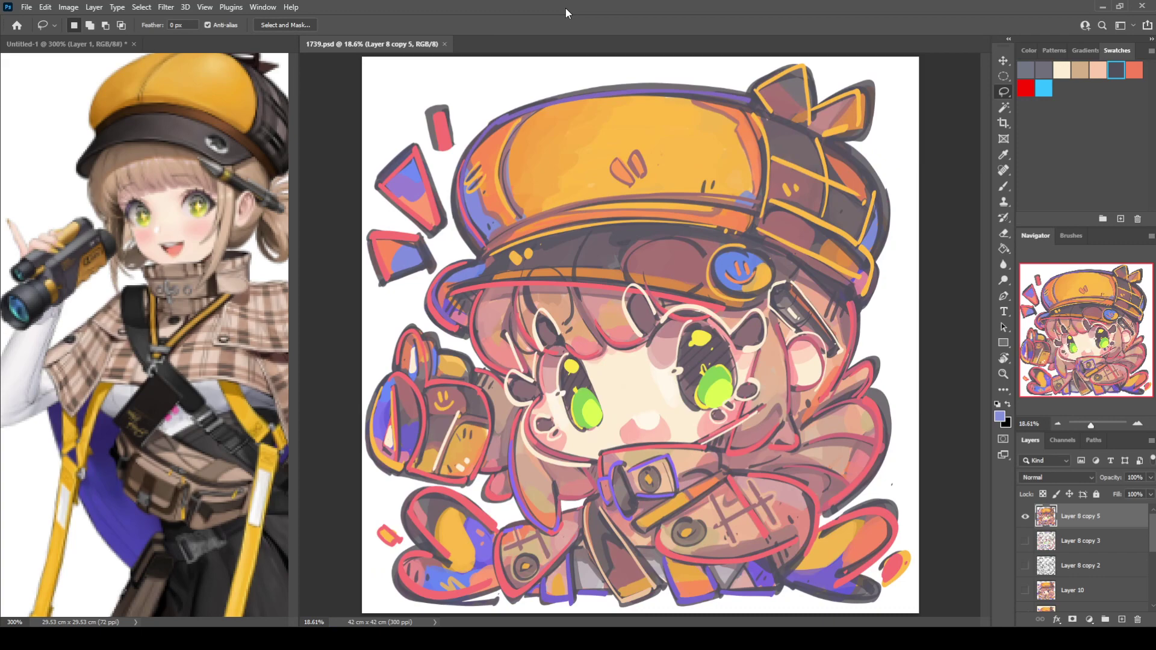
Add a new layer and hand-letter a large 1739 in the hat's yellow-orange in the blank corner above the floating shapes
{"action": "key", "text": "ctrl+plus"}
{"action": "key", "text": "ctrl+plus"}
{"action": "key", "text": "b"}
{"action": "left_click_drag", "start_coordinate": [741, 367], "coordinate": [868, 614]}
{"action": "left_click", "coordinate": [1122, 620]}
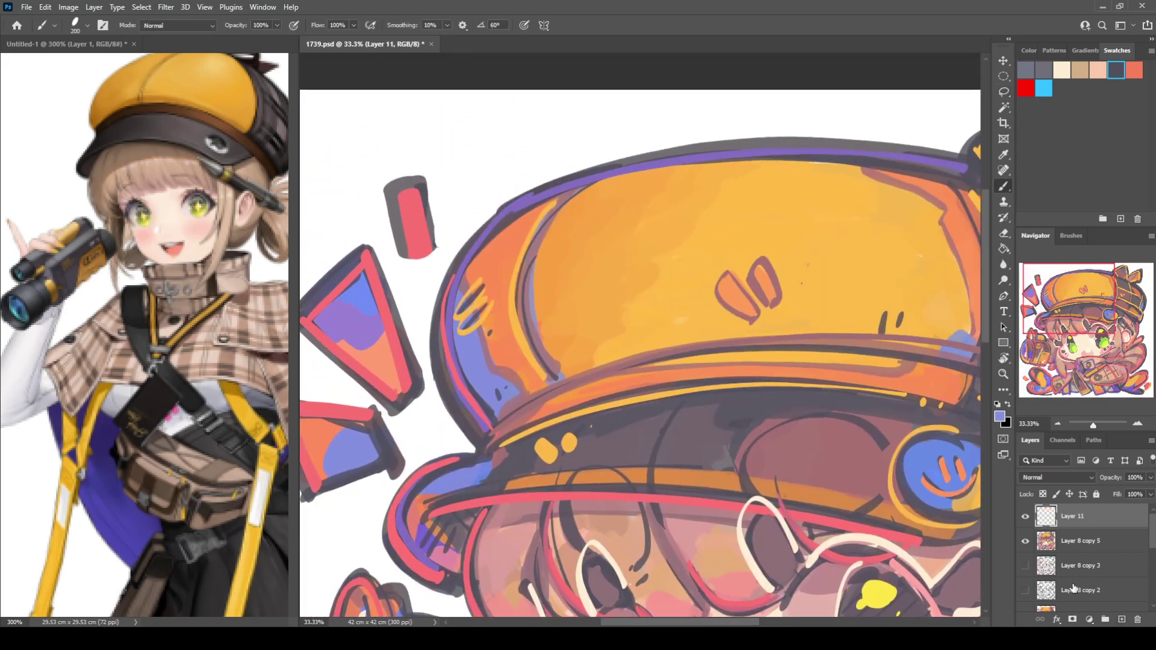
{"action": "left_click", "coordinate": [836, 225], "text": "alt"}
{"action": "left_click_drag", "start_coordinate": [379, 166], "coordinate": [604, 216]}
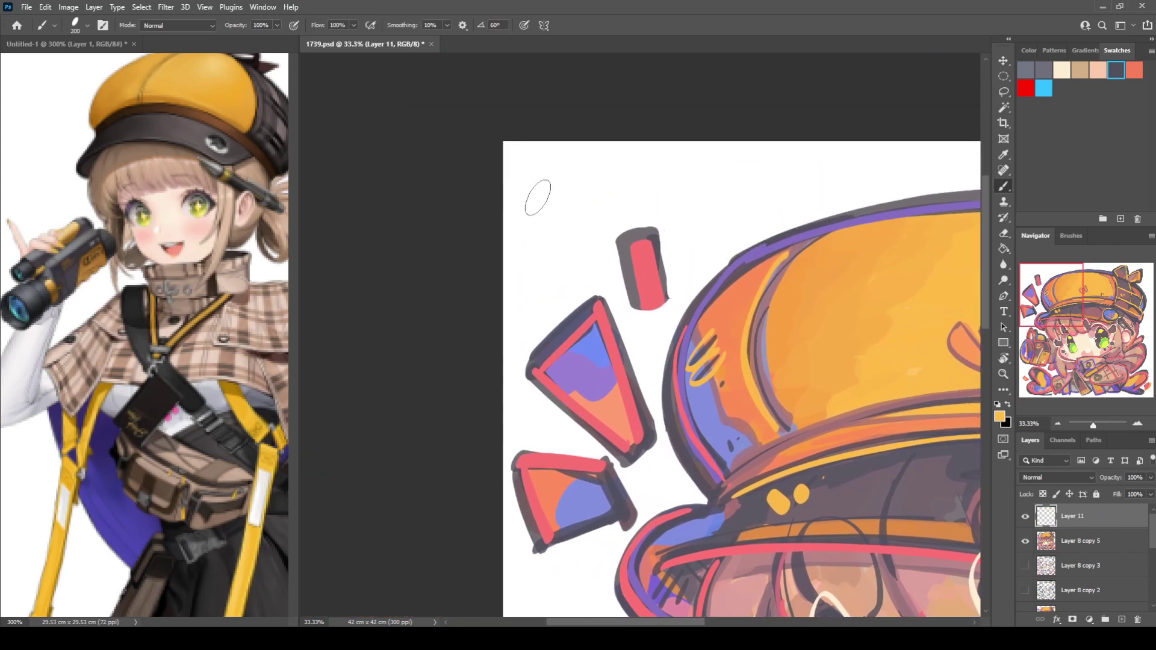
{"action": "left_click_drag", "start_coordinate": [534, 186], "coordinate": [549, 236]}
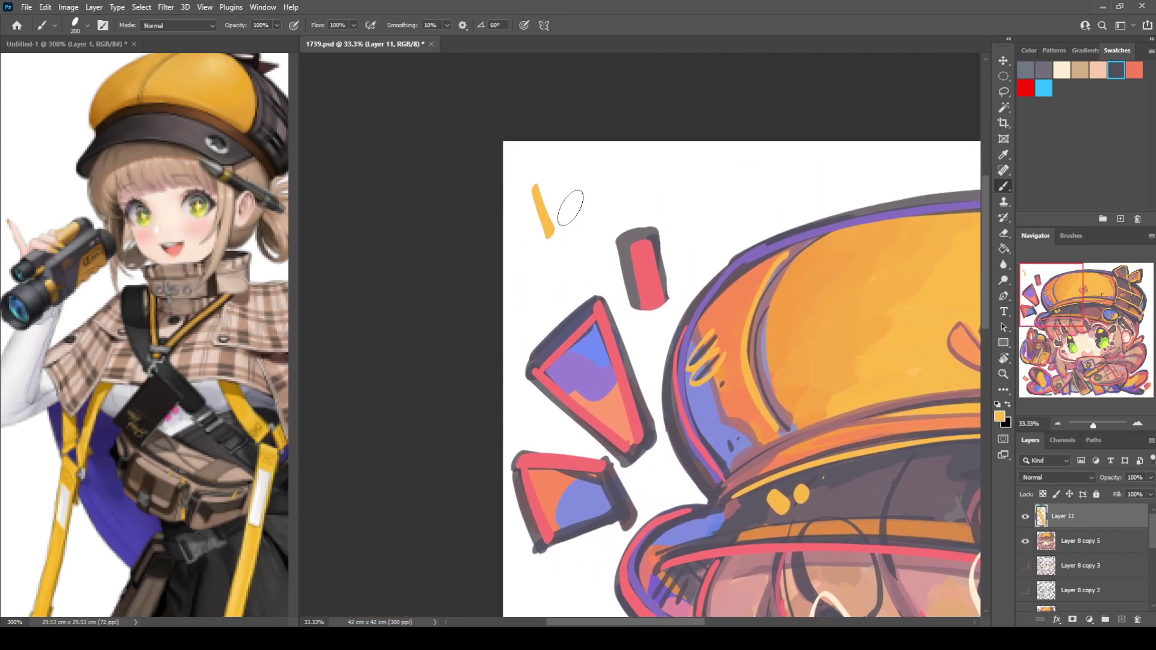
{"action": "key", "text": "ctrl+z"}
{"action": "left_click_drag", "start_coordinate": [524, 179], "coordinate": [545, 242]}
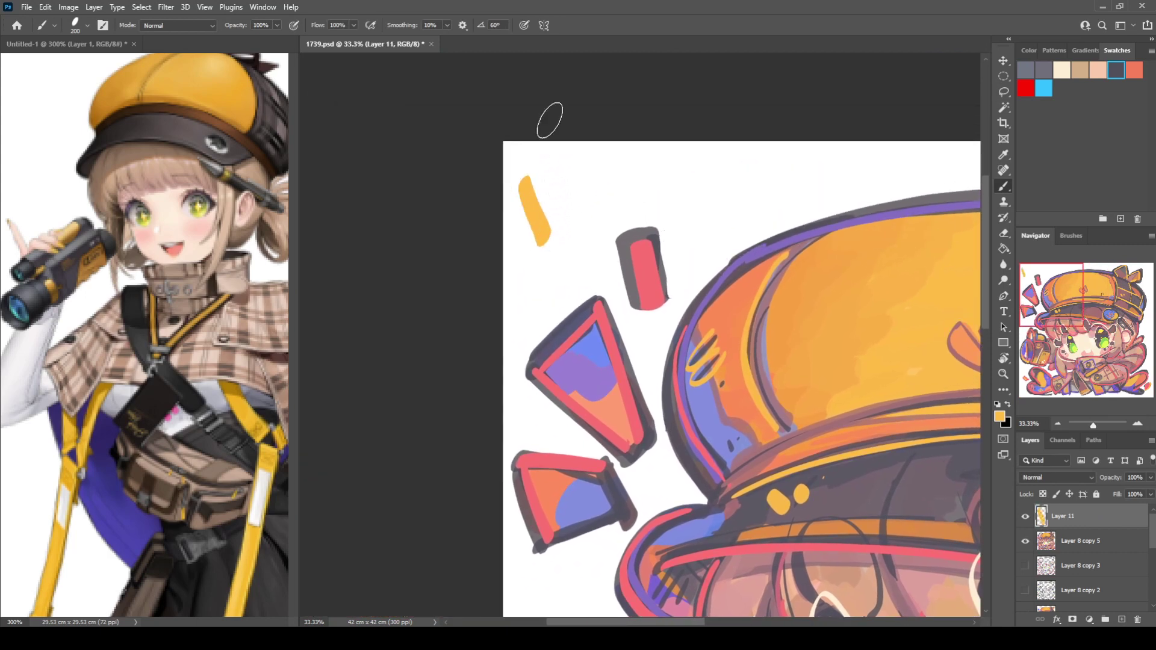
{"action": "key", "text": "ctrl+z"}
{"action": "left_click_drag", "start_coordinate": [523, 176], "coordinate": [545, 242]}
{"action": "left_click_drag", "start_coordinate": [539, 201], "coordinate": [572, 226]}
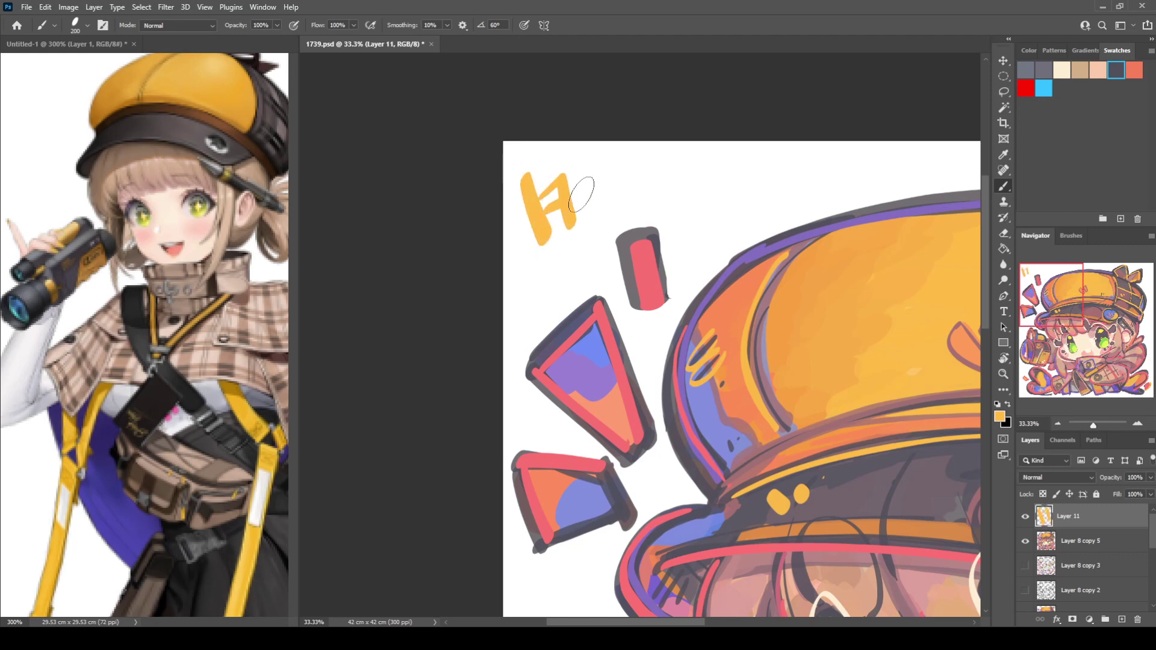
{"action": "left_click_drag", "start_coordinate": [575, 161], "coordinate": [612, 222]}
{"action": "left_click_drag", "start_coordinate": [638, 166], "coordinate": [629, 229]}
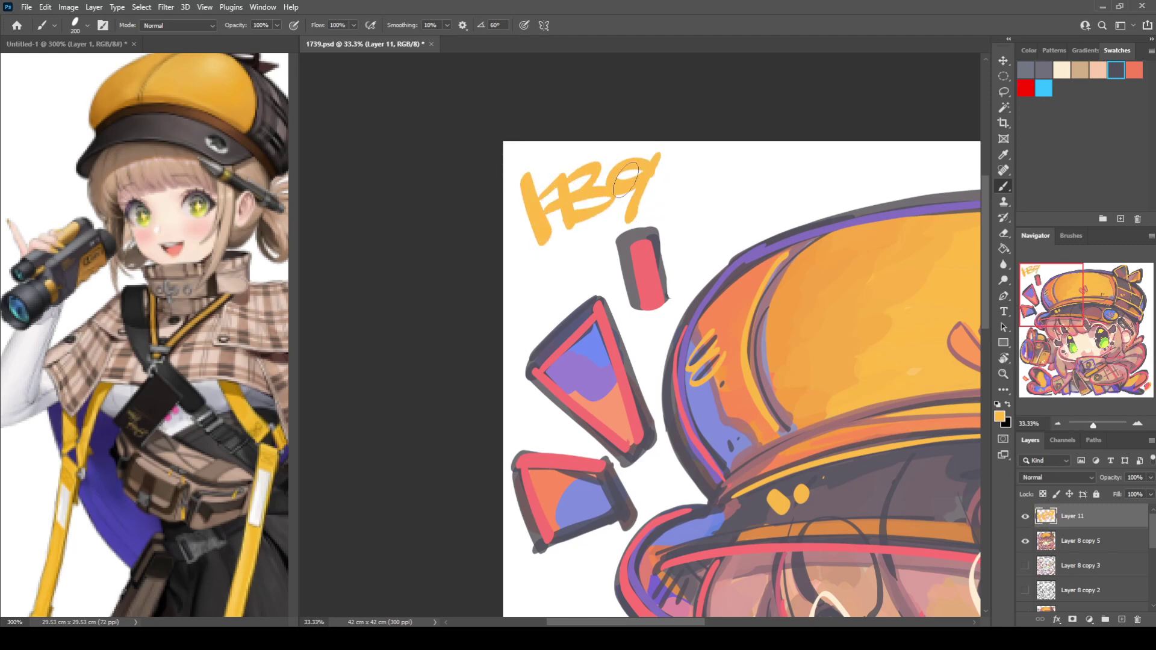
Reduce the brush to 80 and letter the date 4DEC23 above the large number
{"action": "key", "text": "bracketleft"}
{"action": "key", "text": "bracketleft"}
{"action": "key", "text": "bracketleft"}
{"action": "key", "text": "bracketleft"}
{"action": "key", "text": "bracketleft"}
{"action": "left_click_drag", "start_coordinate": [516, 160], "coordinate": [528, 171]}
{"action": "key", "text": "ctrl+z"}
{"action": "key", "text": "ctrl+z"}
{"action": "key", "text": "ctrl+shift+z"}
{"action": "left_click_drag", "start_coordinate": [518, 165], "coordinate": [569, 162]}
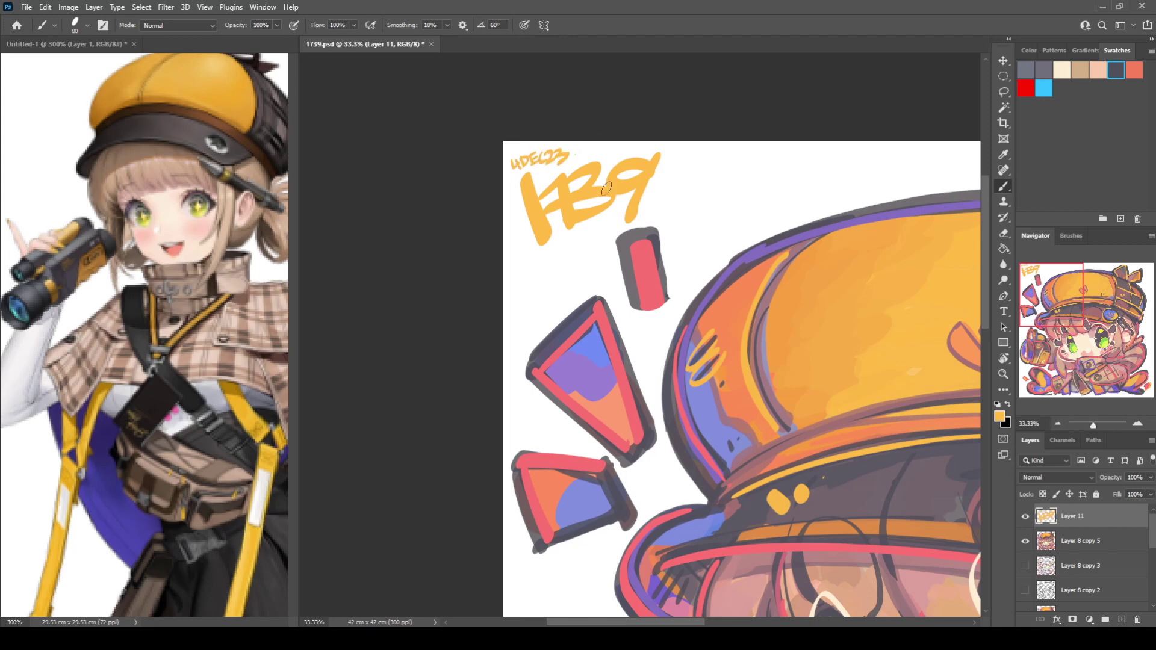
Letter a short greeting with the artist's initials and a smiley below the large number
{"action": "left_click_drag", "start_coordinate": [513, 250], "coordinate": [517, 264]}
{"action": "left_click_drag", "start_coordinate": [515, 258], "coordinate": [528, 261]}
{"action": "left_click_drag", "start_coordinate": [533, 256], "coordinate": [546, 259]}
{"action": "left_click_drag", "start_coordinate": [552, 247], "coordinate": [587, 234]}
{"action": "left_click_drag", "start_coordinate": [593, 231], "coordinate": [591, 236]}
{"action": "mouse_move", "coordinate": [522, 268]}
{"action": "left_mouse_down"}
{"action": "mouse_move", "coordinate": [545, 274]}
{"action": "mouse_move", "coordinate": [517, 305]}
{"action": "mouse_move", "coordinate": [569, 294]}
{"action": "mouse_move", "coordinate": [598, 268]}
{"action": "mouse_move", "coordinate": [579, 265]}
{"action": "left_mouse_up"}
{"action": "left_click_drag", "start_coordinate": [586, 255], "coordinate": [587, 263]}
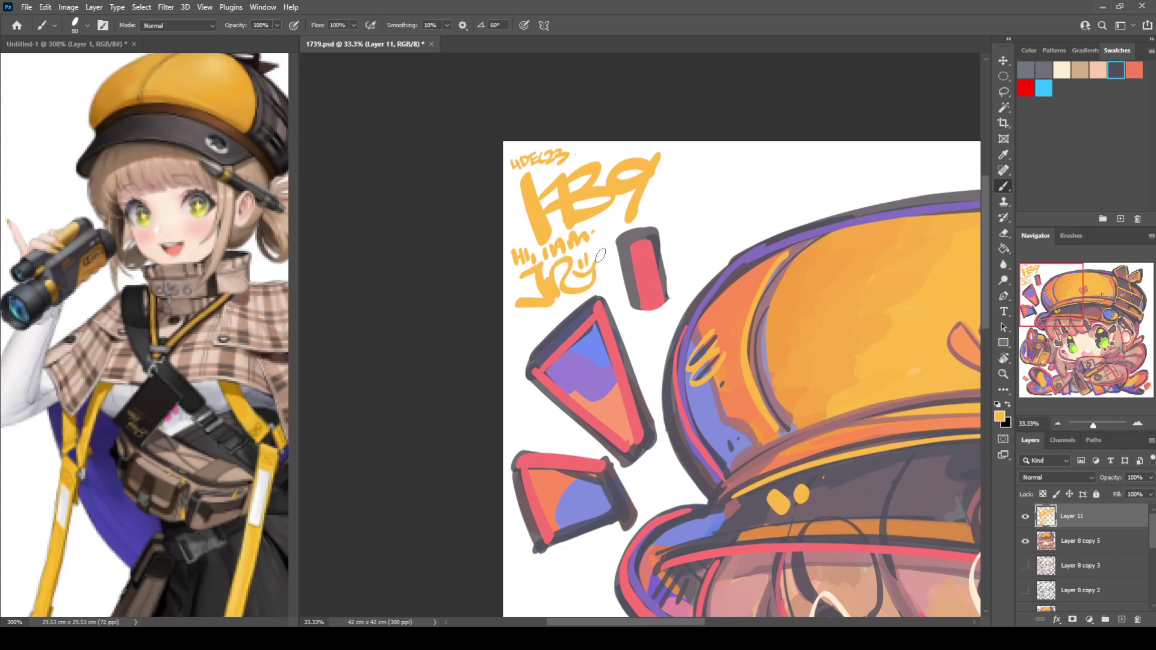
Check the lettering against the whole picture and delete its layer
{"action": "key", "text": "ctrl+minus"}
{"action": "key", "text": "ctrl+minus"}
{"action": "key", "text": "ctrl+minus"}
{"action": "key", "text": "ctrl+minus"}
{"action": "key", "text": "ctrl+plus"}
{"action": "key", "text": "ctrl+plus"}
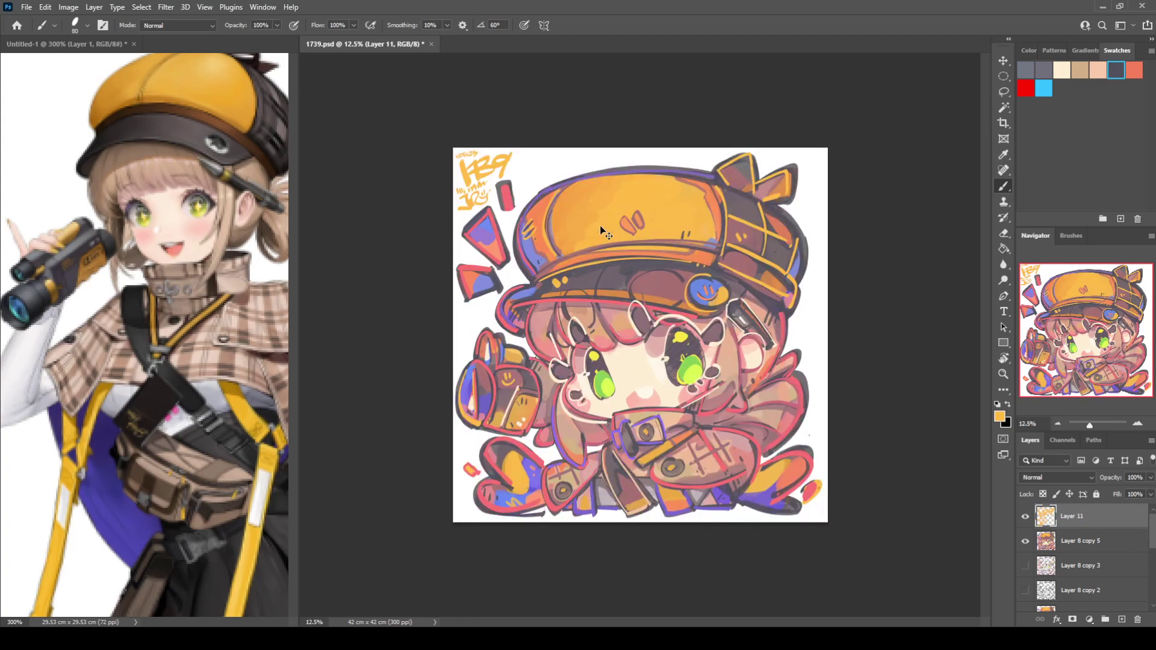
{"action": "left_click", "coordinate": [1138, 620]}
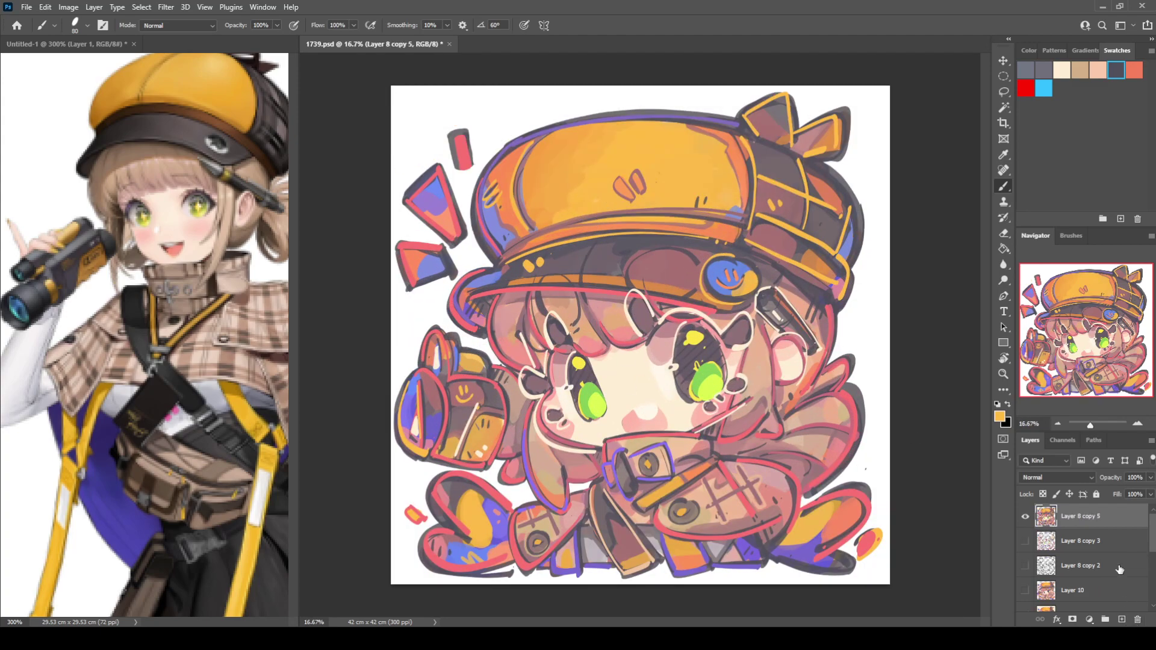
Hand-letter a large yellow-orange 1739 above the floating shapes on Layer 8 copy 5 with a 175 brush
{"action": "key", "text": "ctrl+plus"}
{"action": "key", "text": "ctrl+plus"}
{"action": "left_click_drag", "start_coordinate": [637, 215], "coordinate": [858, 521]}
{"action": "key", "text": "]"}
{"action": "key", "text": "]"}
{"action": "key", "text": "]"}
{"action": "key", "text": "]"}
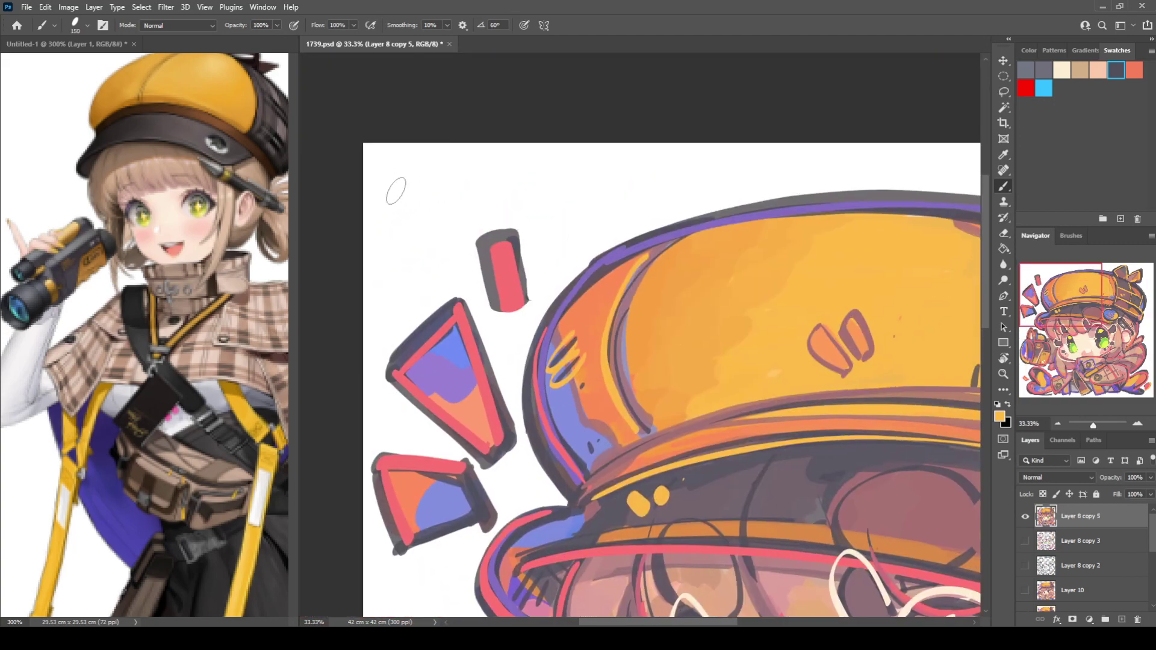
{"action": "mouse_move", "coordinate": [388, 198]}
{"action": "left_mouse_down"}
{"action": "mouse_move", "coordinate": [404, 234]}
{"action": "mouse_move", "coordinate": [381, 182]}
{"action": "mouse_move", "coordinate": [416, 277]}
{"action": "left_mouse_up"}
{"action": "key", "text": "ctrl+z"}
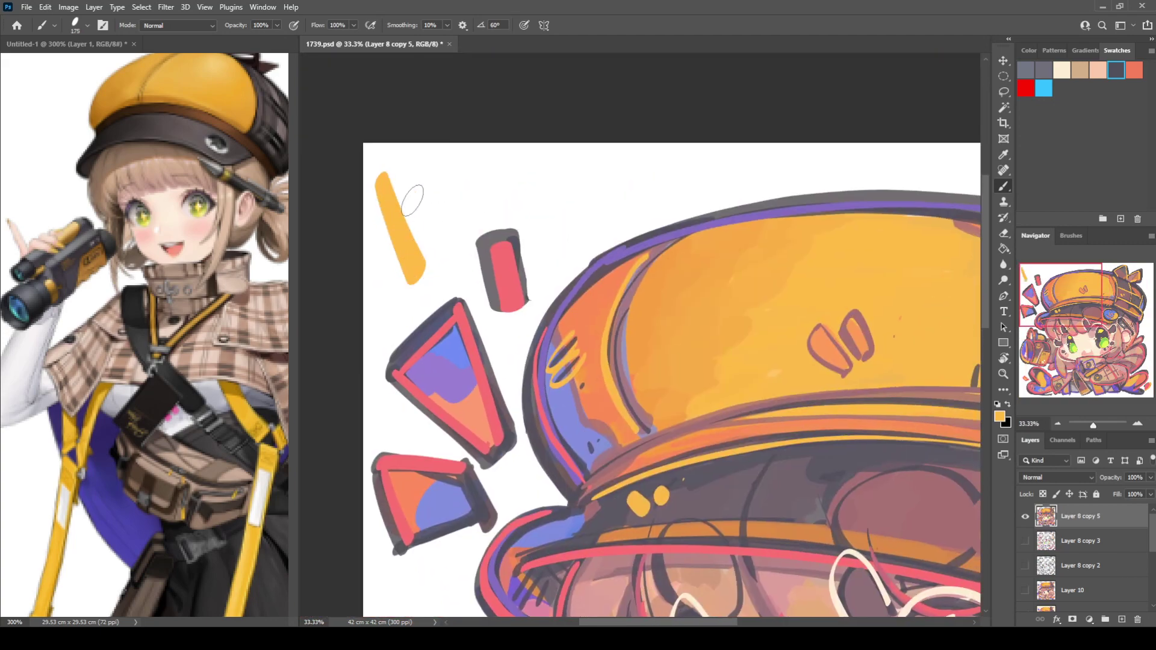
{"action": "mouse_move", "coordinate": [394, 196]}
{"action": "left_mouse_down"}
{"action": "mouse_move", "coordinate": [444, 247]}
{"action": "mouse_move", "coordinate": [443, 190]}
{"action": "mouse_move", "coordinate": [420, 221]}
{"action": "left_mouse_up"}
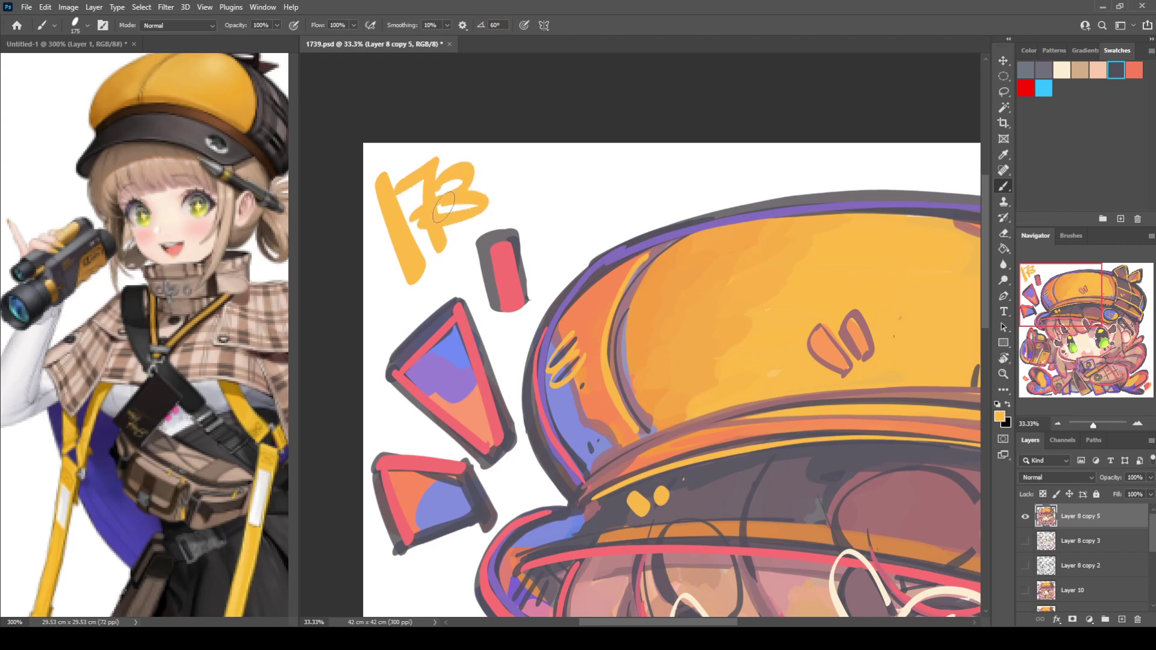
{"action": "mouse_move", "coordinate": [519, 159]}
{"action": "left_mouse_down"}
{"action": "mouse_move", "coordinate": [522, 202]}
{"action": "mouse_move", "coordinate": [523, 160]}
{"action": "mouse_move", "coordinate": [505, 224]}
{"action": "left_mouse_up"}
{"action": "key", "text": "ctrl+z"}
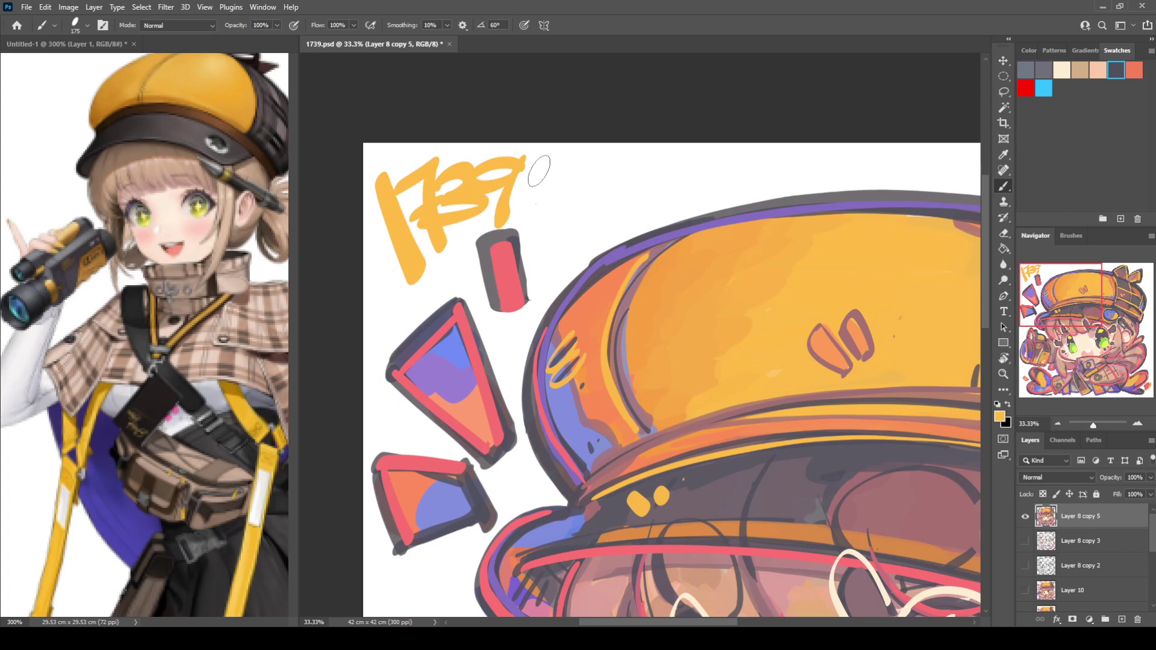
Letter the date 4DEC23 in yellow-orange beside the large 1739
{"action": "mouse_move", "coordinate": [536, 163]}
{"action": "left_mouse_down"}
{"action": "mouse_move", "coordinate": [537, 182]}
{"action": "mouse_move", "coordinate": [549, 176]}
{"action": "left_mouse_up"}
{"action": "left_click_drag", "start_coordinate": [546, 166], "coordinate": [559, 183]}
{"action": "mouse_move", "coordinate": [561, 165]}
{"action": "left_mouse_down"}
{"action": "mouse_move", "coordinate": [561, 187]}
{"action": "mouse_move", "coordinate": [576, 180]}
{"action": "left_mouse_up"}
{"action": "left_click_drag", "start_coordinate": [579, 165], "coordinate": [588, 161]}
{"action": "left_click_drag", "start_coordinate": [580, 173], "coordinate": [599, 174]}
{"action": "mouse_move", "coordinate": [605, 169]}
{"action": "left_mouse_down"}
{"action": "mouse_move", "coordinate": [605, 182]}
{"action": "mouse_move", "coordinate": [634, 172]}
{"action": "left_mouse_up"}
{"action": "key", "text": "ctrl+z"}
{"action": "mouse_move", "coordinate": [636, 154]}
{"action": "left_mouse_down"}
{"action": "mouse_move", "coordinate": [651, 166]}
{"action": "mouse_move", "coordinate": [629, 179]}
{"action": "left_mouse_up"}
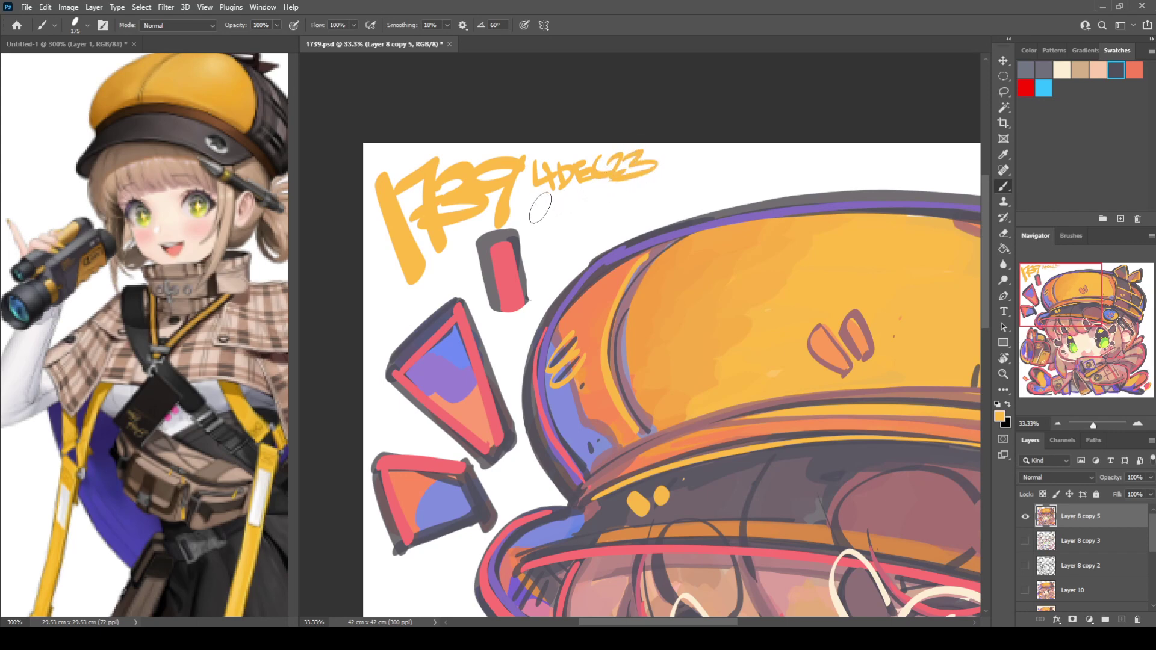
Sign the artist's handle with a long underline stroke beneath the date, and add a short greeting and a smiley
{"action": "mouse_move", "coordinate": [538, 198]}
{"action": "left_mouse_down"}
{"action": "mouse_move", "coordinate": [576, 202]}
{"action": "mouse_move", "coordinate": [586, 214]}
{"action": "mouse_move", "coordinate": [605, 192]}
{"action": "mouse_move", "coordinate": [602, 210]}
{"action": "mouse_move", "coordinate": [618, 196]}
{"action": "mouse_move", "coordinate": [662, 194]}
{"action": "left_mouse_up"}
{"action": "left_click_drag", "start_coordinate": [678, 171], "coordinate": [777, 171]}
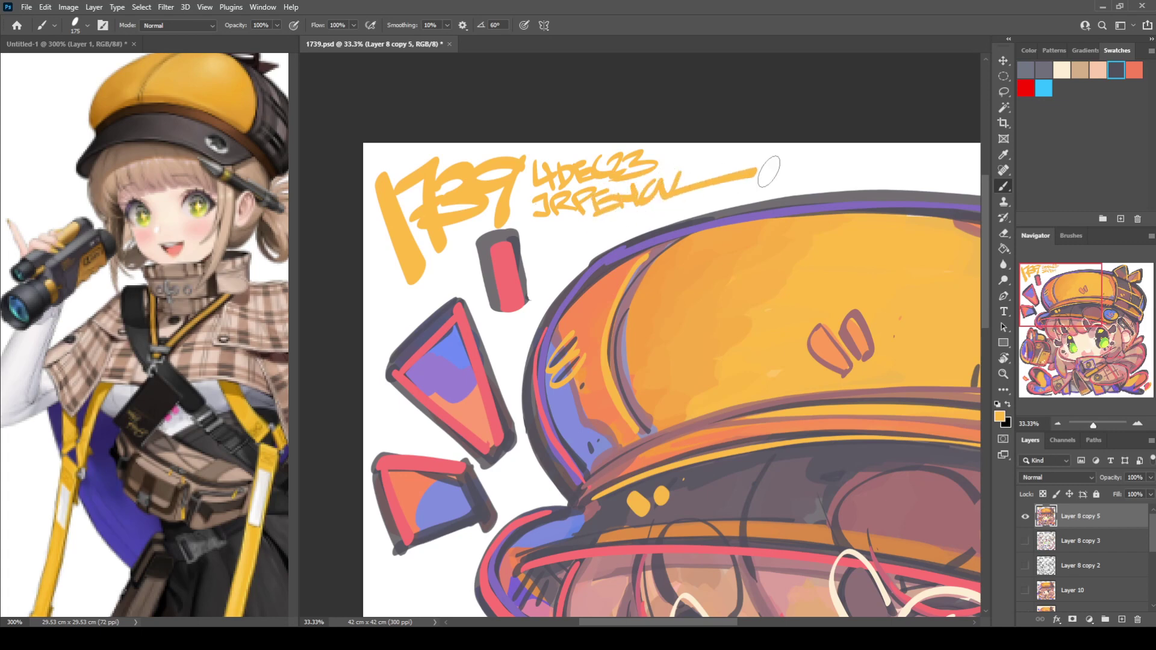
{"action": "left_click", "coordinate": [794, 162]}
{"action": "mouse_move", "coordinate": [548, 246]}
{"action": "left_mouse_down"}
{"action": "mouse_move", "coordinate": [552, 231]}
{"action": "mouse_move", "coordinate": [567, 250]}
{"action": "mouse_move", "coordinate": [622, 220]}
{"action": "left_mouse_up"}
{"action": "mouse_move", "coordinate": [634, 214]}
{"action": "left_mouse_down"}
{"action": "mouse_move", "coordinate": [748, 193]}
{"action": "mouse_move", "coordinate": [712, 191]}
{"action": "mouse_move", "coordinate": [708, 159]}
{"action": "mouse_move", "coordinate": [692, 170]}
{"action": "mouse_move", "coordinate": [729, 154]}
{"action": "left_mouse_up"}
{"action": "left_click", "coordinate": [701, 167]}
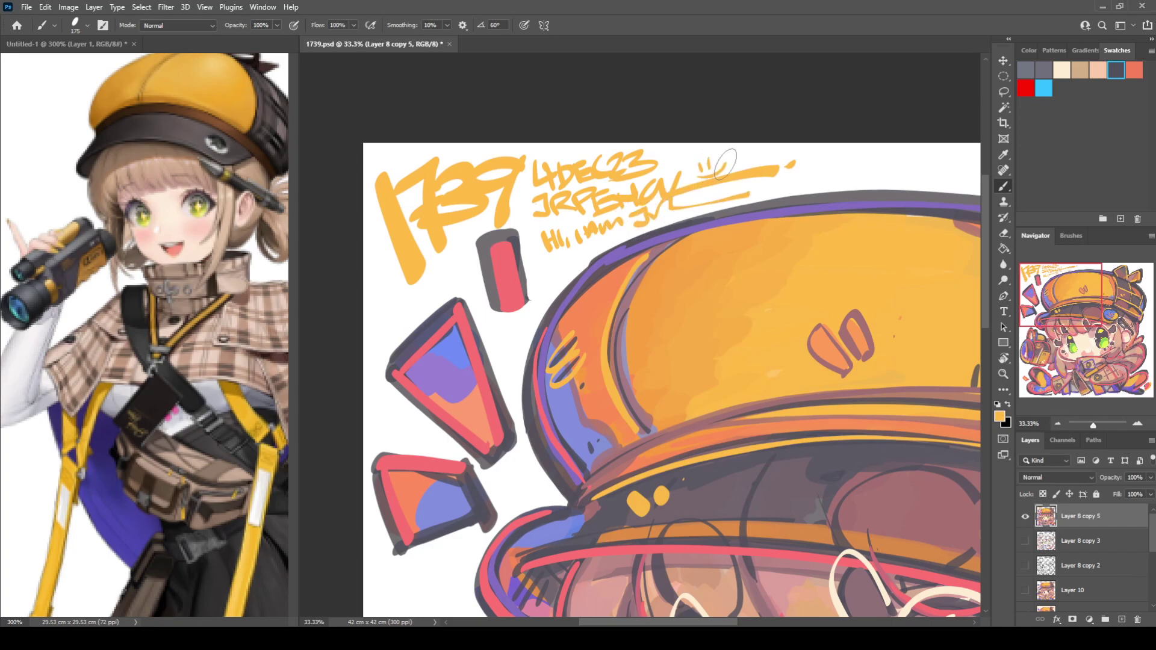
View the whole signed picture and save the document
{"action": "key", "text": "ctrl+minus"}
{"action": "key", "text": "ctrl+minus"}
{"action": "key", "text": "ctrl+minus"}
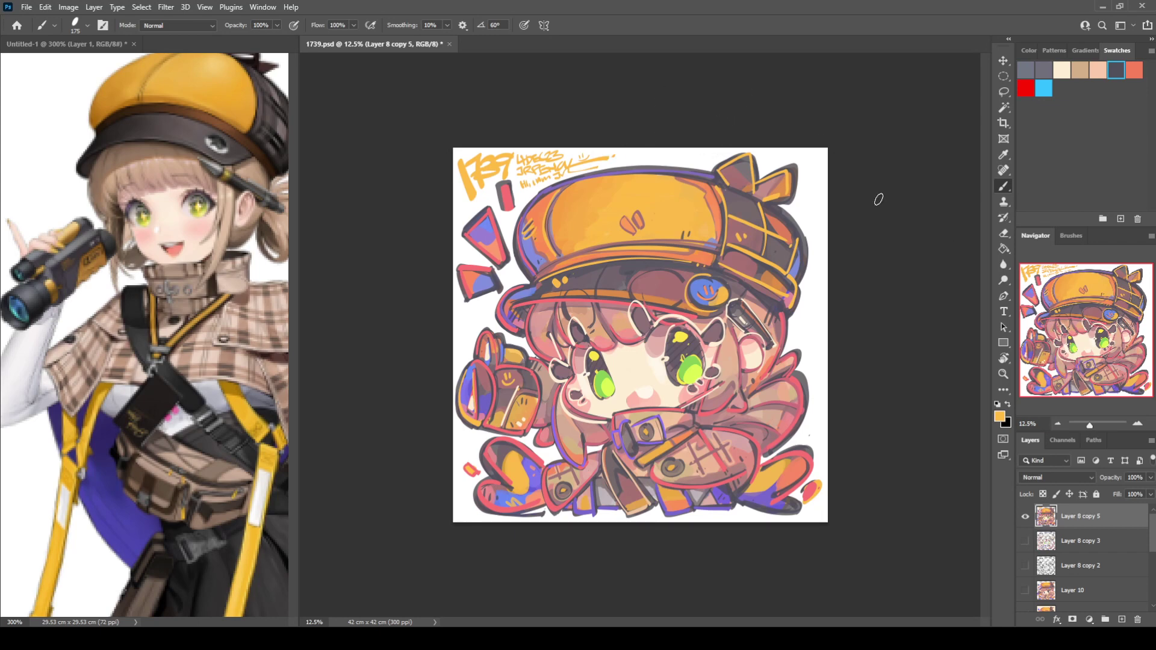
{"action": "key", "text": "ctrl+s"}
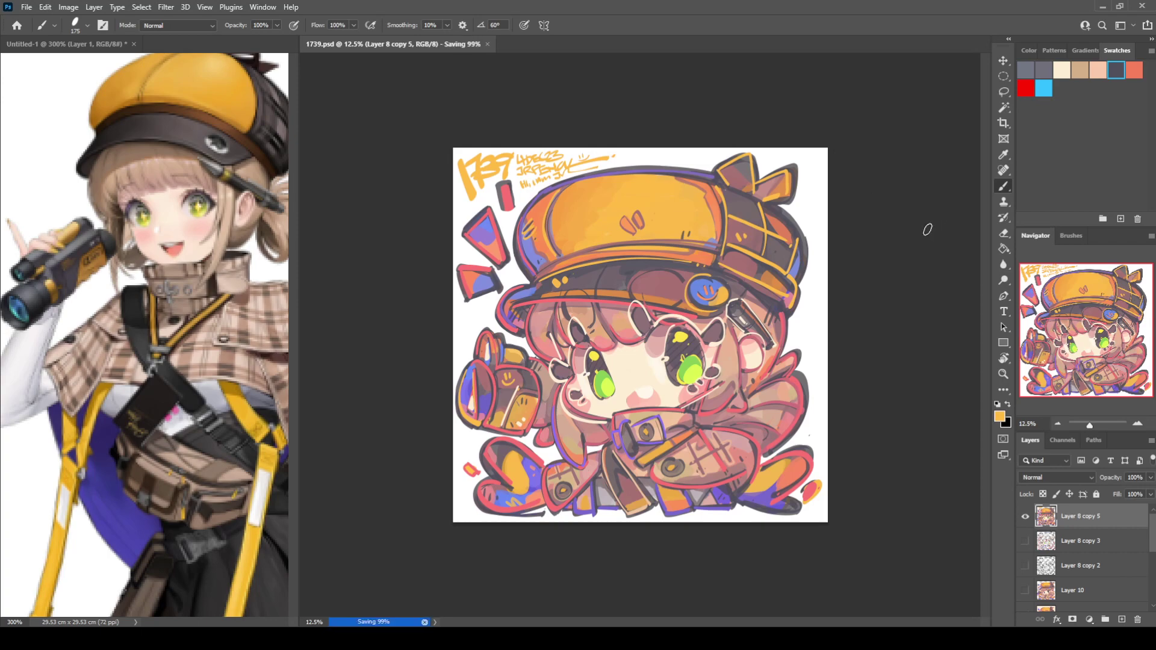
Select the yellow-orange number, date and signature with a freehand outline and cut them onto a new layer
{"action": "key", "text": "ctrl+plus"}
{"action": "key", "text": "ctrl+plus"}
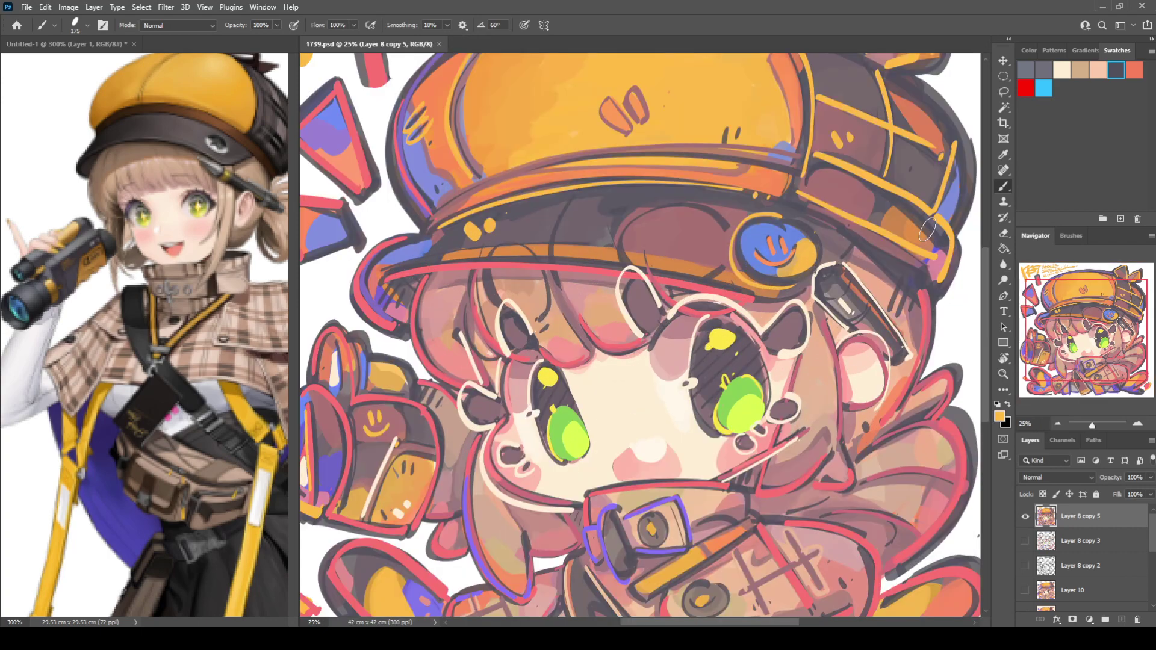
{"action": "left_click_drag", "start_coordinate": [558, 464], "coordinate": [653, 423]}
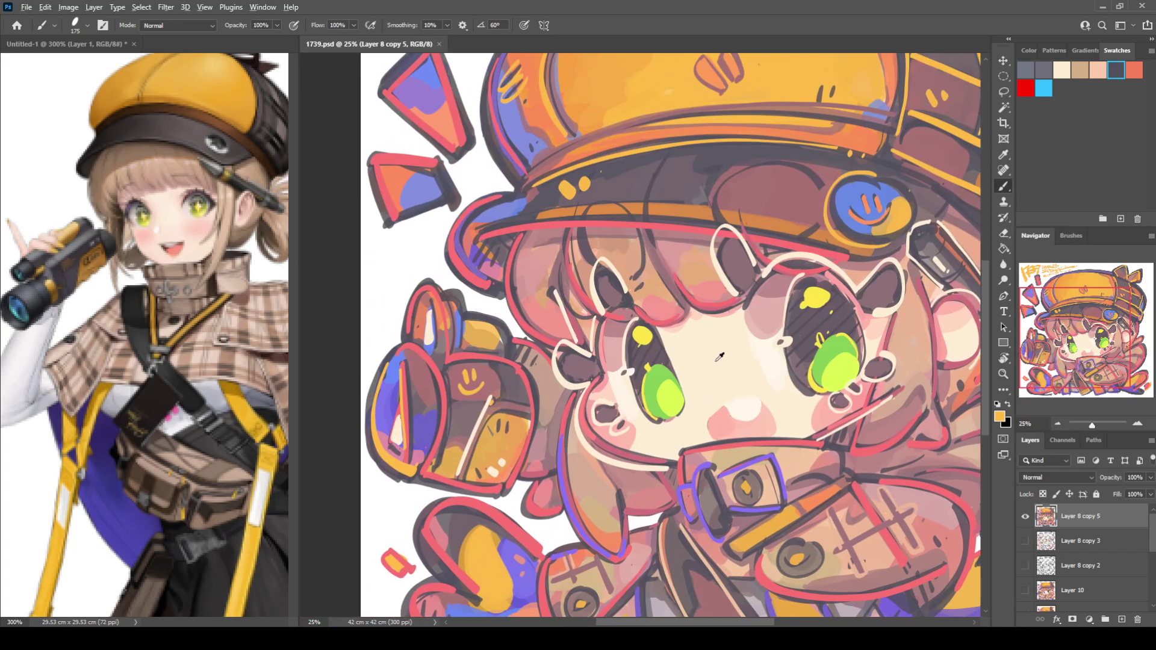
{"action": "left_click", "coordinate": [705, 365], "text": "alt"}
{"action": "left_click_drag", "start_coordinate": [672, 276], "coordinate": [708, 577]}
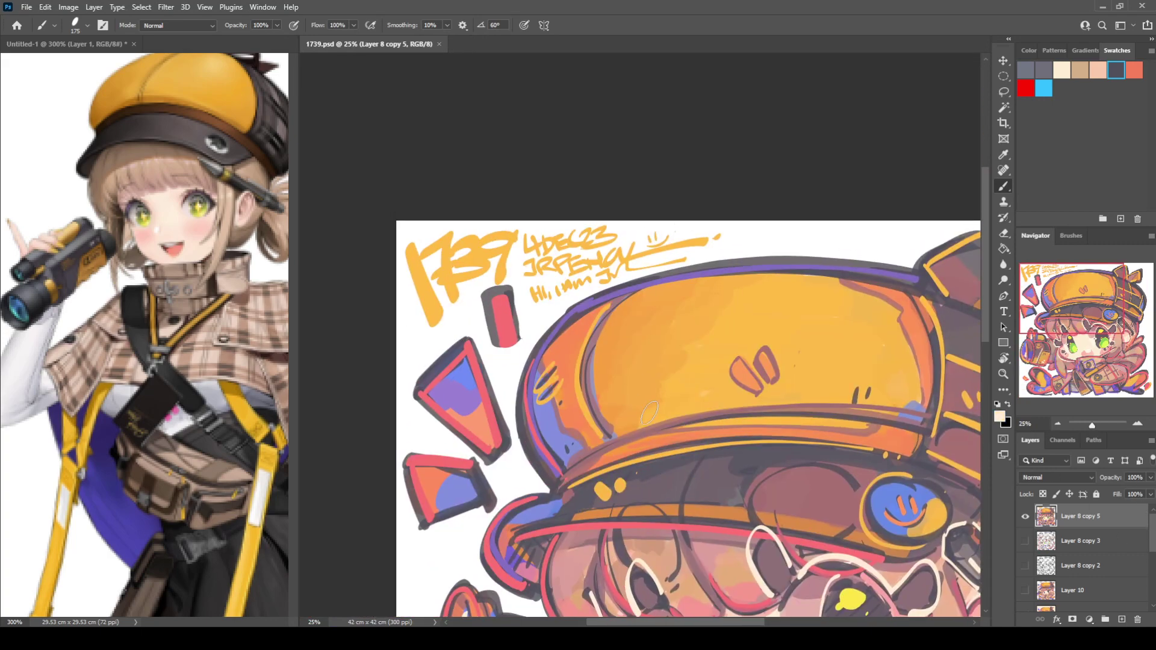
{"action": "key", "text": "l"}
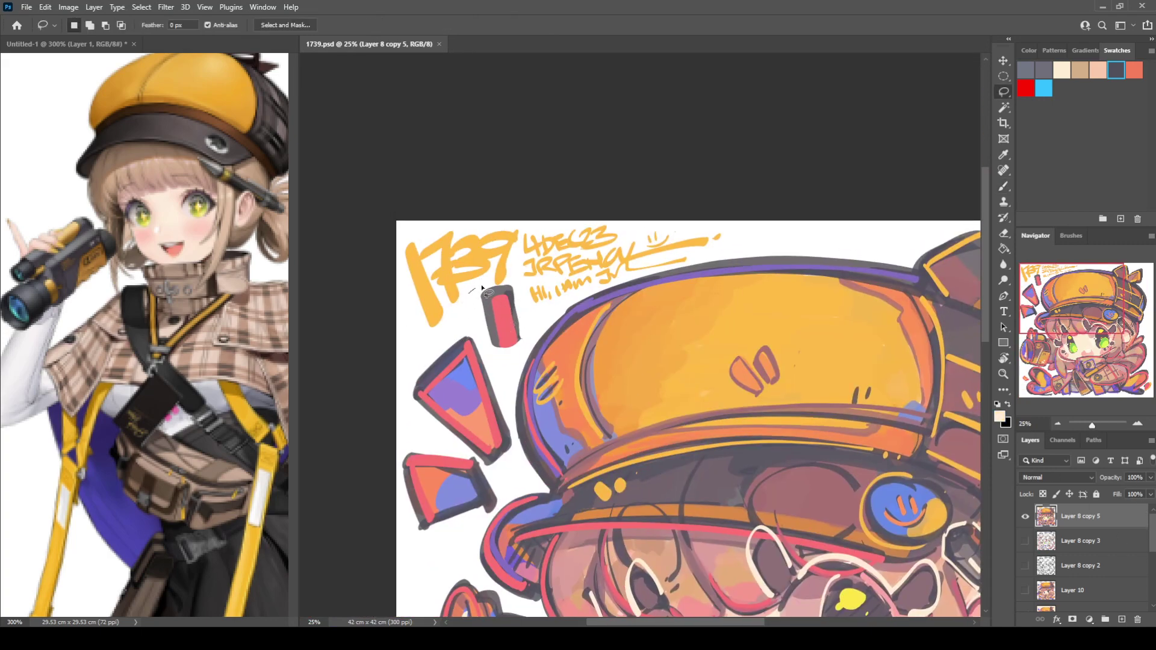
{"action": "mouse_move", "coordinate": [496, 287]}
{"action": "left_mouse_down"}
{"action": "mouse_move", "coordinate": [514, 279]}
{"action": "mouse_move", "coordinate": [570, 296]}
{"action": "mouse_move", "coordinate": [687, 270]}
{"action": "mouse_move", "coordinate": [464, 192]}
{"action": "mouse_move", "coordinate": [392, 335]}
{"action": "mouse_move", "coordinate": [455, 331]}
{"action": "mouse_move", "coordinate": [525, 297]}
{"action": "mouse_move", "coordinate": [611, 288]}
{"action": "left_mouse_up"}
{"action": "key", "text": "ctrl+j"}
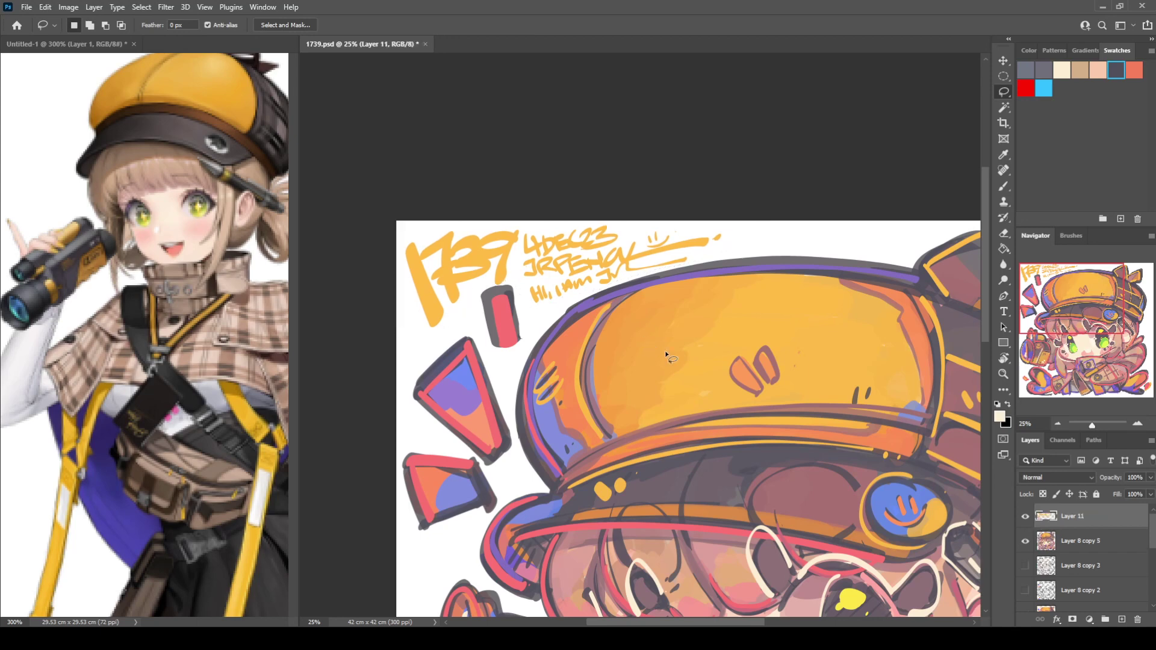
Hide the signature layer and make Layer 8 copy 5 the active layer
{"action": "left_click", "coordinate": [1026, 516]}
{"action": "left_click", "coordinate": [1026, 516]}
{"action": "left_click", "coordinate": [1025, 517]}
{"action": "left_click", "coordinate": [1058, 547]}
{"action": "key", "text": "e"}
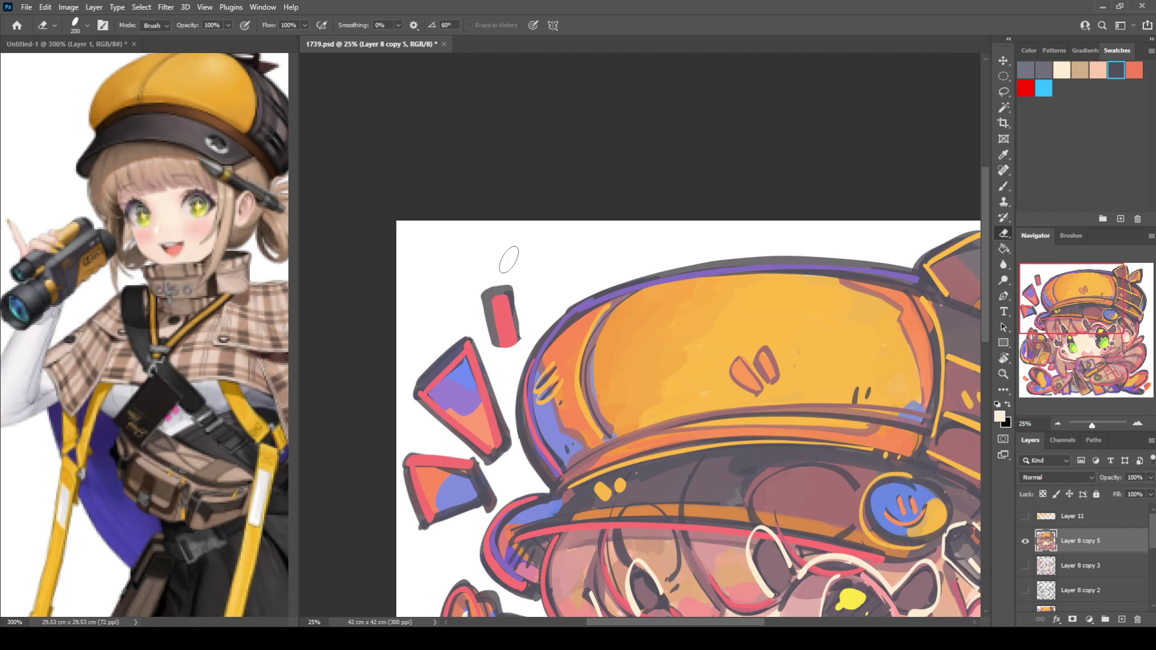
Apply Stroke and Inner Shadow effects to Layer 8 copy 5, with a magenta outline around the artwork
{"action": "key", "text": "space"}
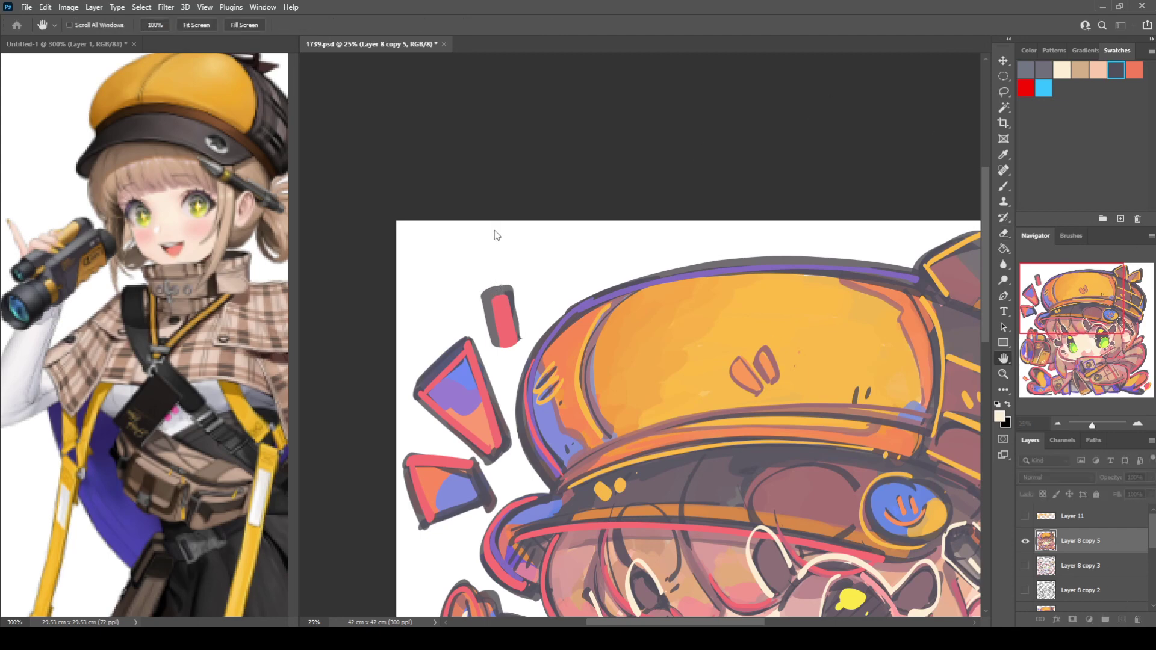
{"action": "left_click", "coordinate": [396, 292]}
{"action": "left_click", "coordinate": [381, 276]}
{"action": "left_click", "coordinate": [377, 293]}
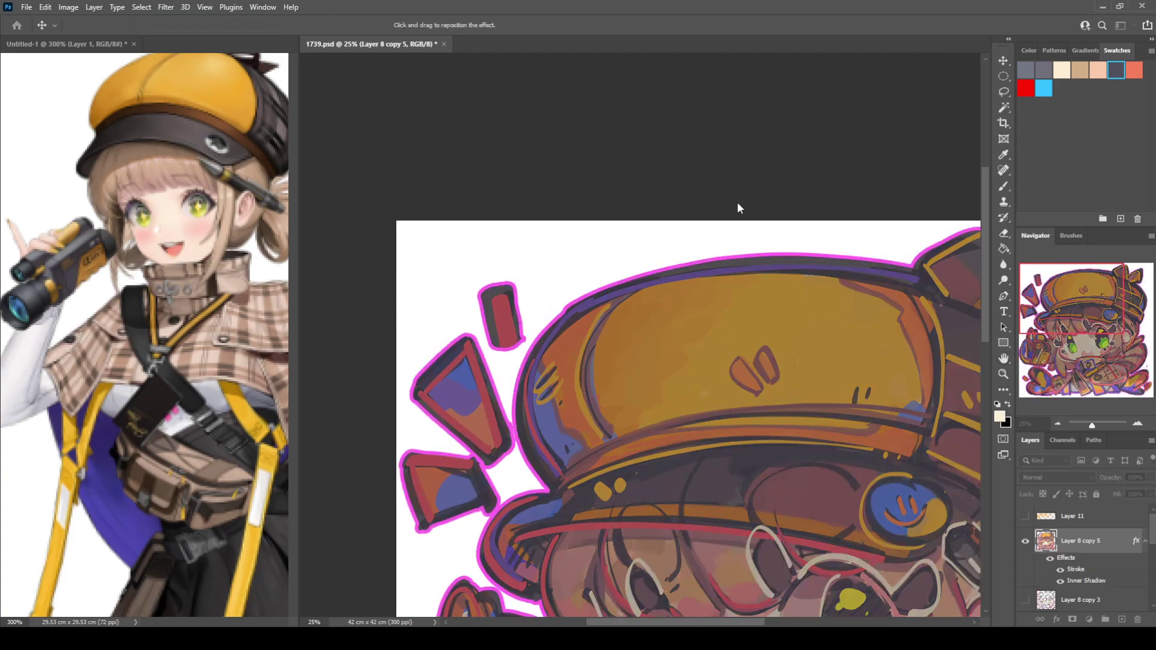
{"action": "left_click", "coordinate": [813, 204]}
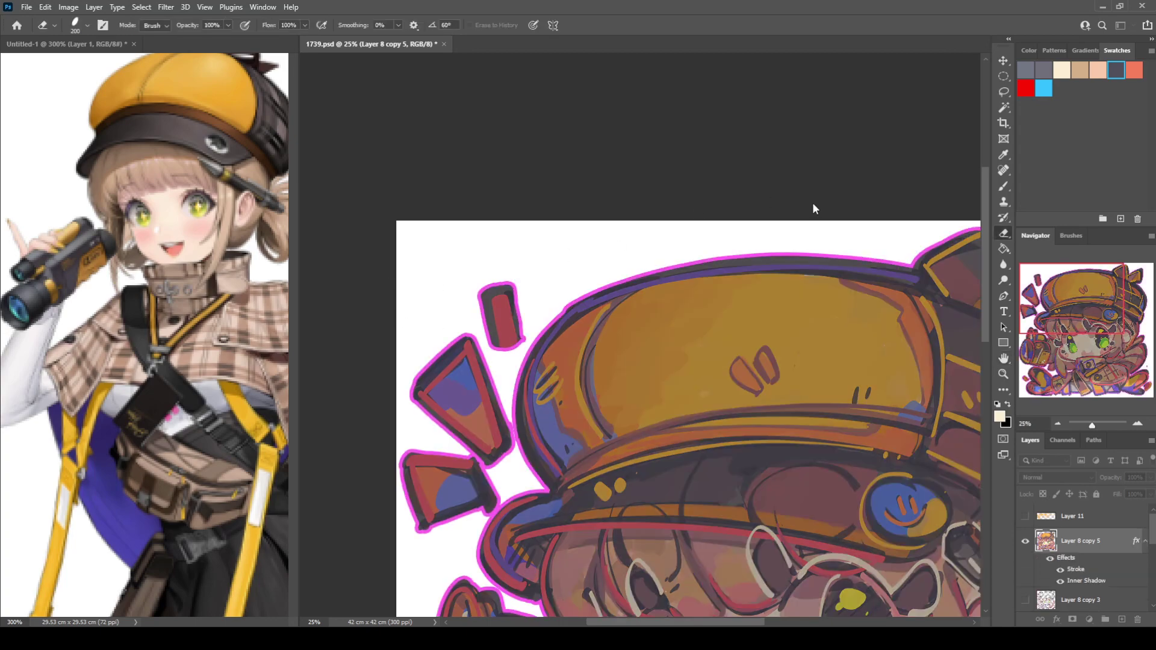
Hide the effects of Layer 8 copy 5 and show the signature on Layer 11 again
{"action": "left_click", "coordinate": [1049, 560]}
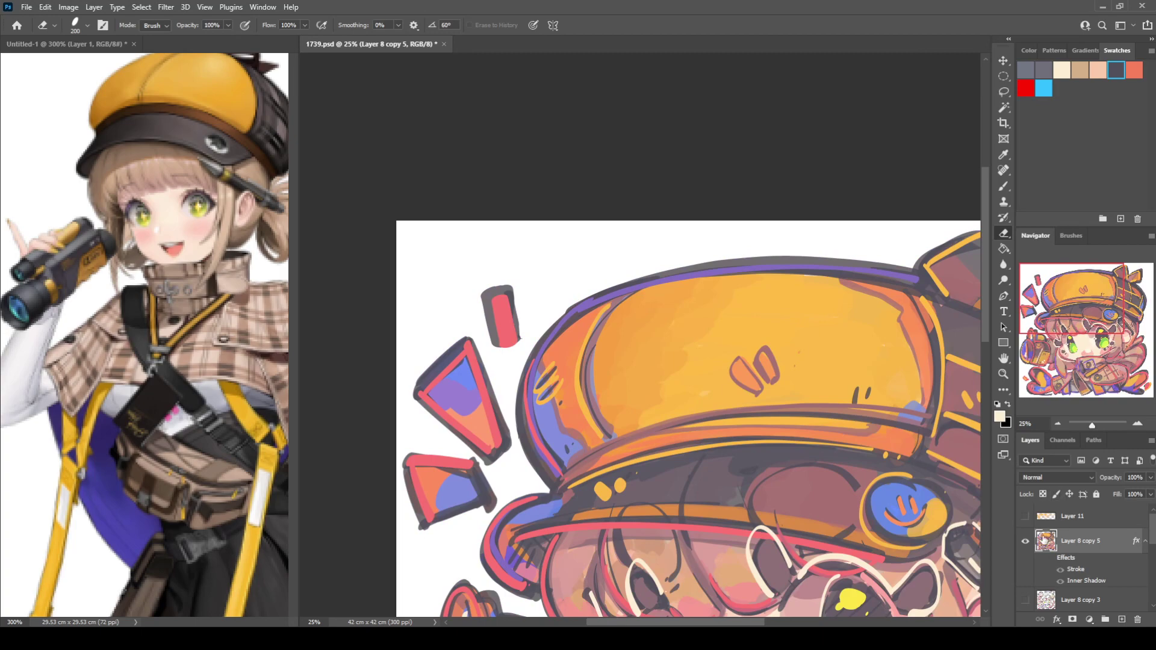
{"action": "left_click", "coordinate": [1026, 519]}
{"action": "left_click_drag", "start_coordinate": [665, 519], "coordinate": [471, 263]}
{"action": "left_click_drag", "start_coordinate": [558, 393], "coordinate": [642, 313]}
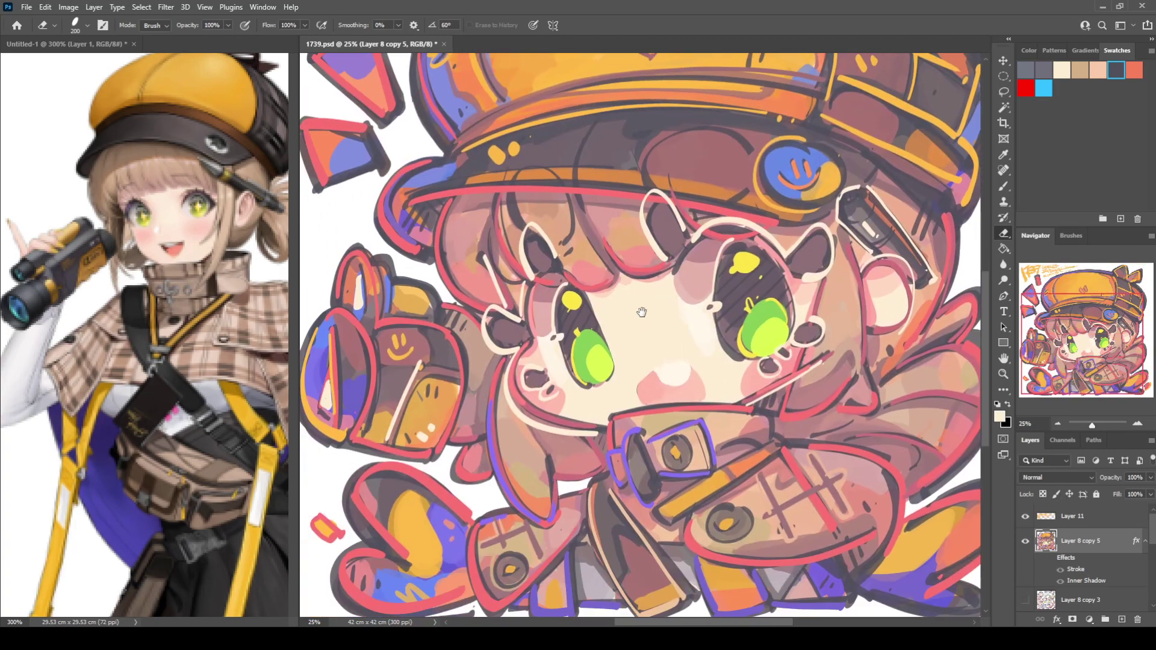
Brush cream outline strokes along the edge beside the binoculars and save the document
{"action": "scroll", "coordinate": [631, 330], "scroll_direction": "left", "scroll_amount": 2}
{"action": "key", "text": "b"}
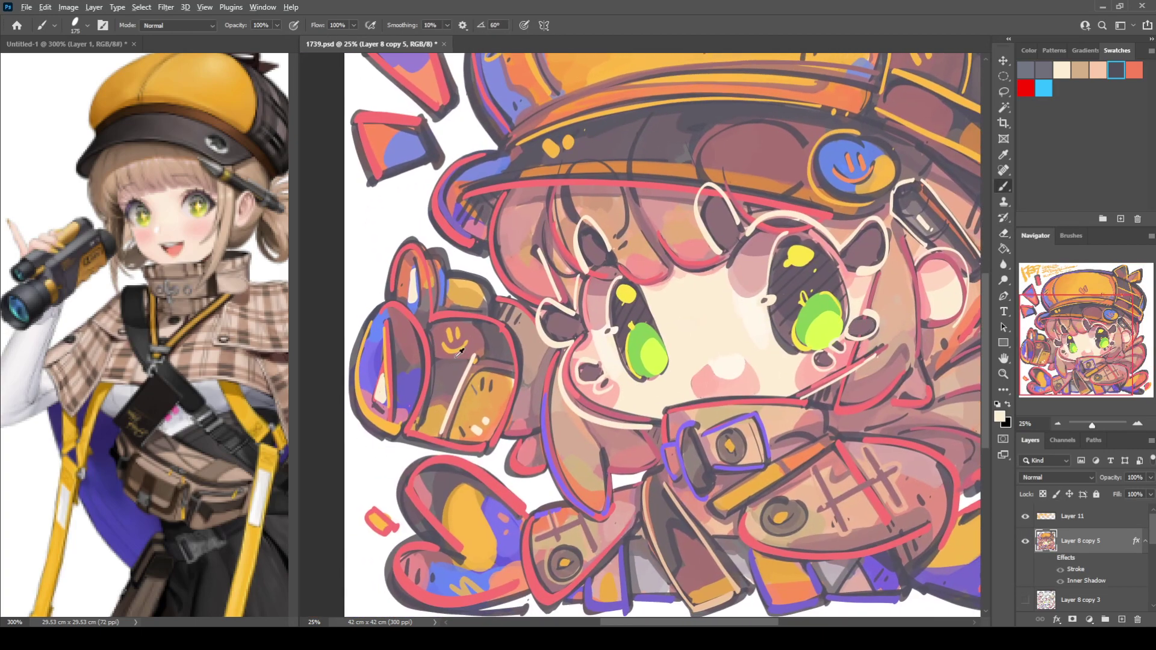
{"action": "mouse_move", "coordinate": [488, 300]}
{"action": "left_mouse_down"}
{"action": "mouse_move", "coordinate": [509, 324]}
{"action": "mouse_move", "coordinate": [521, 391]}
{"action": "mouse_move", "coordinate": [511, 370]}
{"action": "left_mouse_up"}
{"action": "mouse_move", "coordinate": [497, 304]}
{"action": "left_mouse_down"}
{"action": "mouse_move", "coordinate": [521, 340]}
{"action": "mouse_move", "coordinate": [509, 434]}
{"action": "left_mouse_up"}
{"action": "key", "text": "ctrl+minus"}
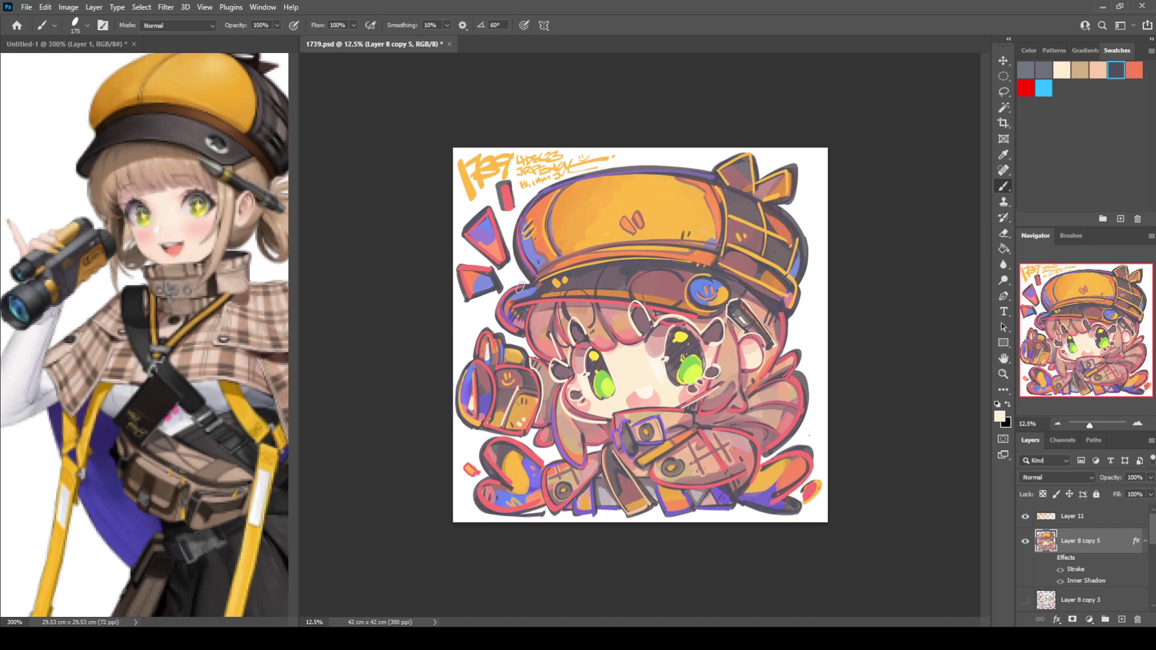
{"action": "key", "text": "ctrl+s"}
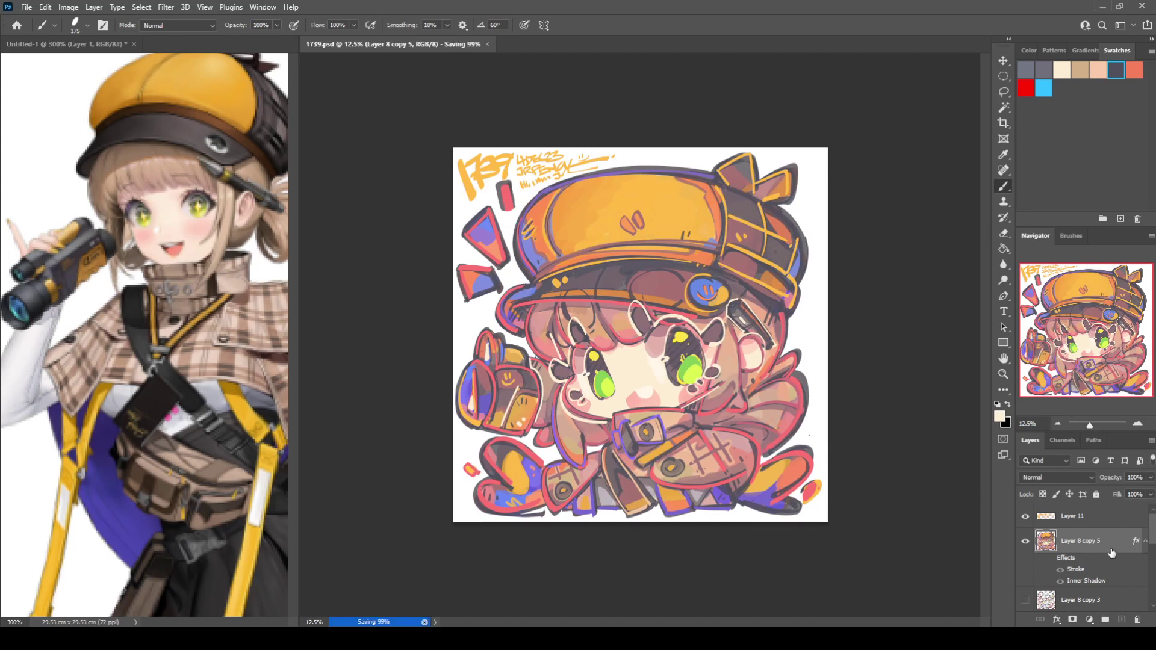
Add a new layer beneath Layer 8 copy 5 and fill it with solid black
{"action": "left_click", "coordinate": [1119, 605]}
{"action": "left_click", "coordinate": [1122, 620]}
{"action": "key", "text": "d"}
{"action": "key", "text": "x"}
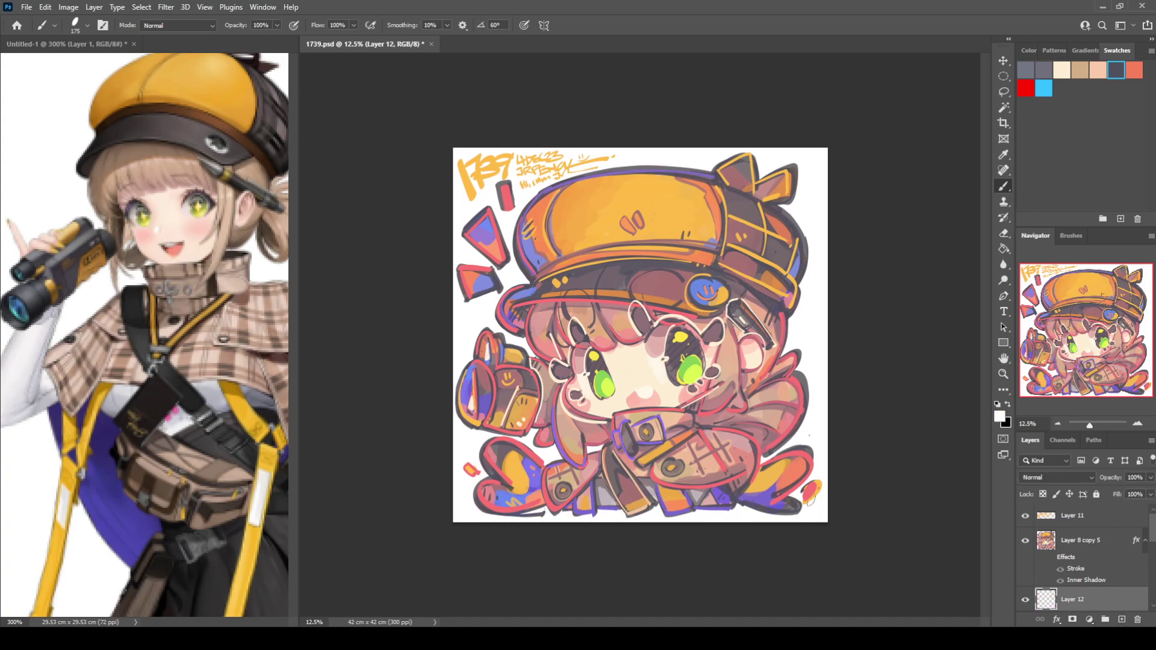
{"action": "key", "text": "x"}
{"action": "key", "text": "g"}
{"action": "left_click", "coordinate": [812, 502]}
Group Layer 8 copy 5 together with the black layer beneath it
{"action": "left_click", "coordinate": [1063, 542], "text": "shift"}
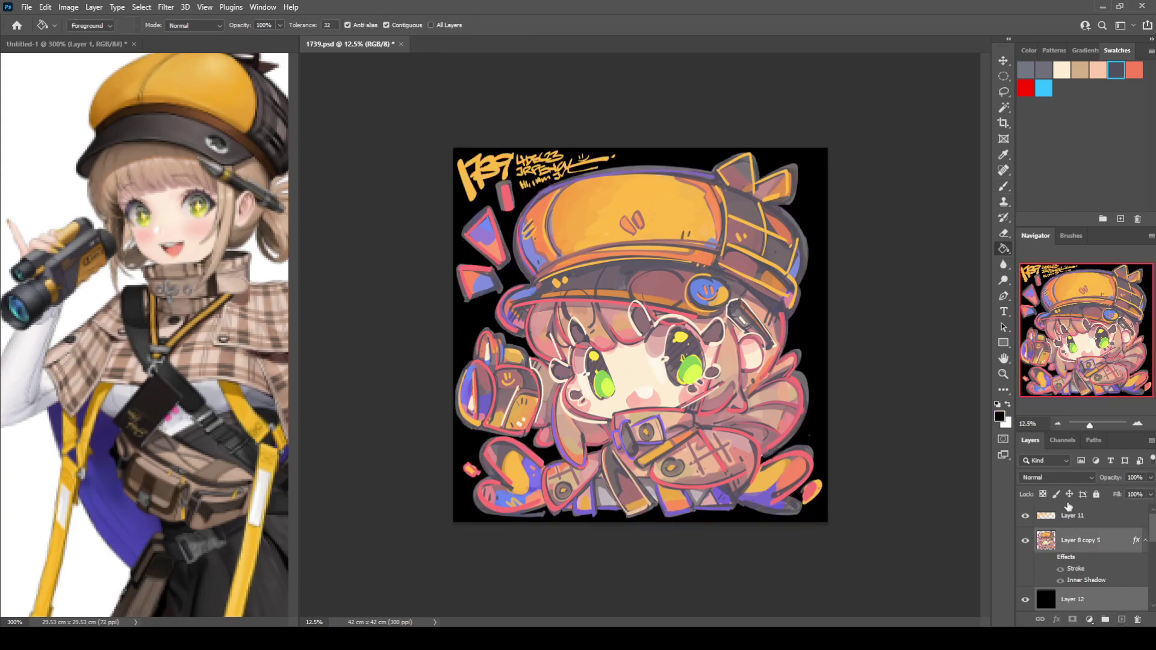
{"action": "key", "text": "ctrl+g"}
{"action": "key", "text": "ctrl+plus"}
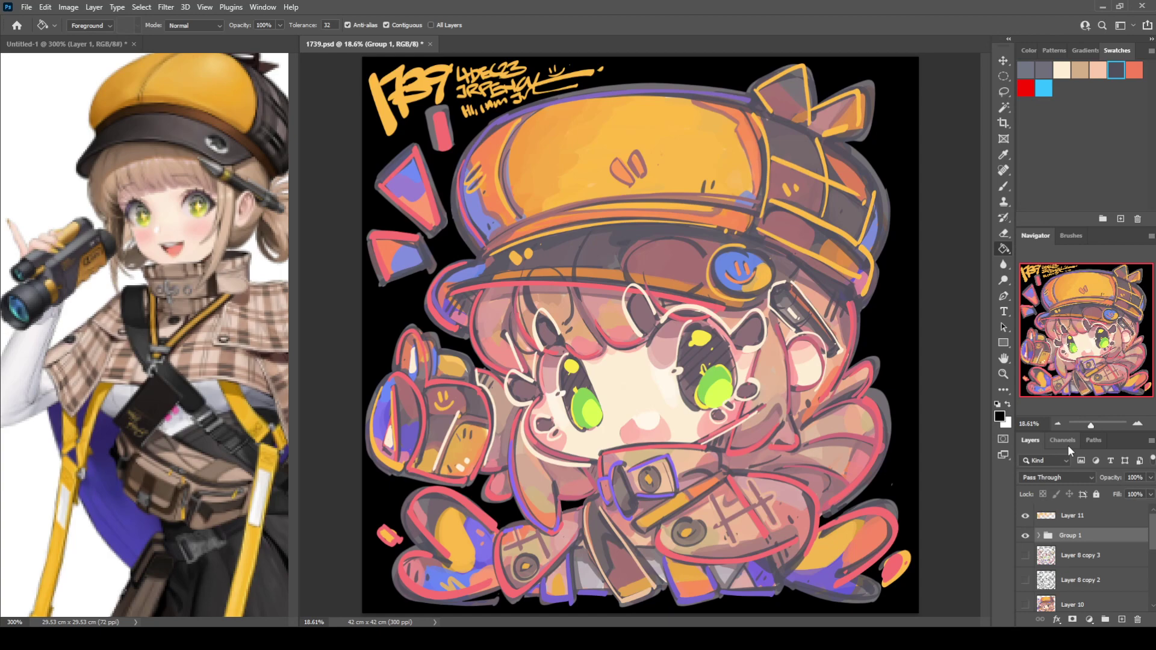
Compare the finished picture with the earlier sketch version by hiding Group 1, showing the older layers and showing the group again
{"action": "left_click", "coordinate": [1026, 536]}
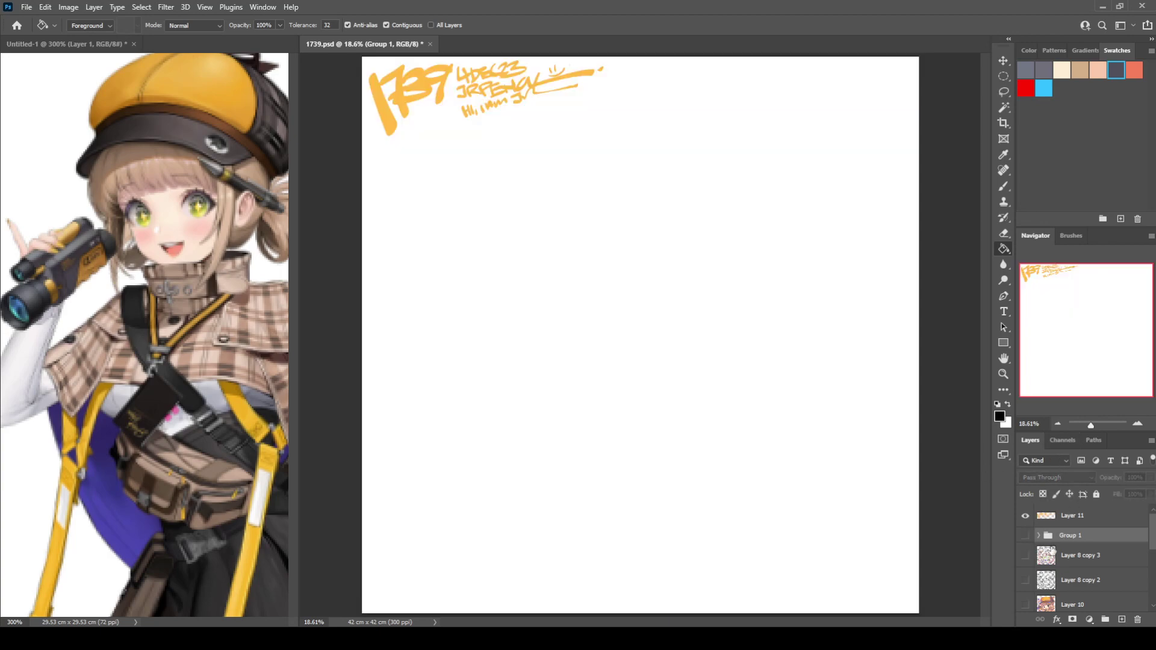
{"action": "scroll", "coordinate": [1031, 551], "scroll_direction": "down", "scroll_amount": 3}
{"action": "left_click", "coordinate": [1026, 581]}
{"action": "left_click", "coordinate": [1026, 508]}
{"action": "scroll", "coordinate": [1036, 528], "scroll_direction": "up", "scroll_amount": 3}
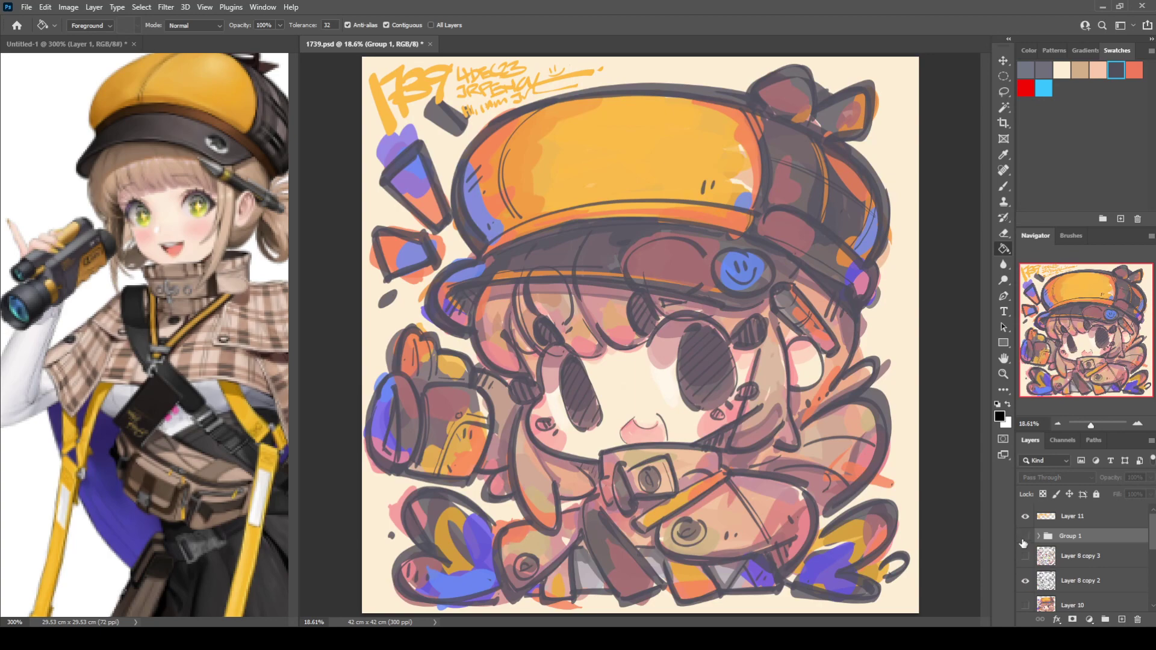
{"action": "left_click", "coordinate": [1024, 536]}
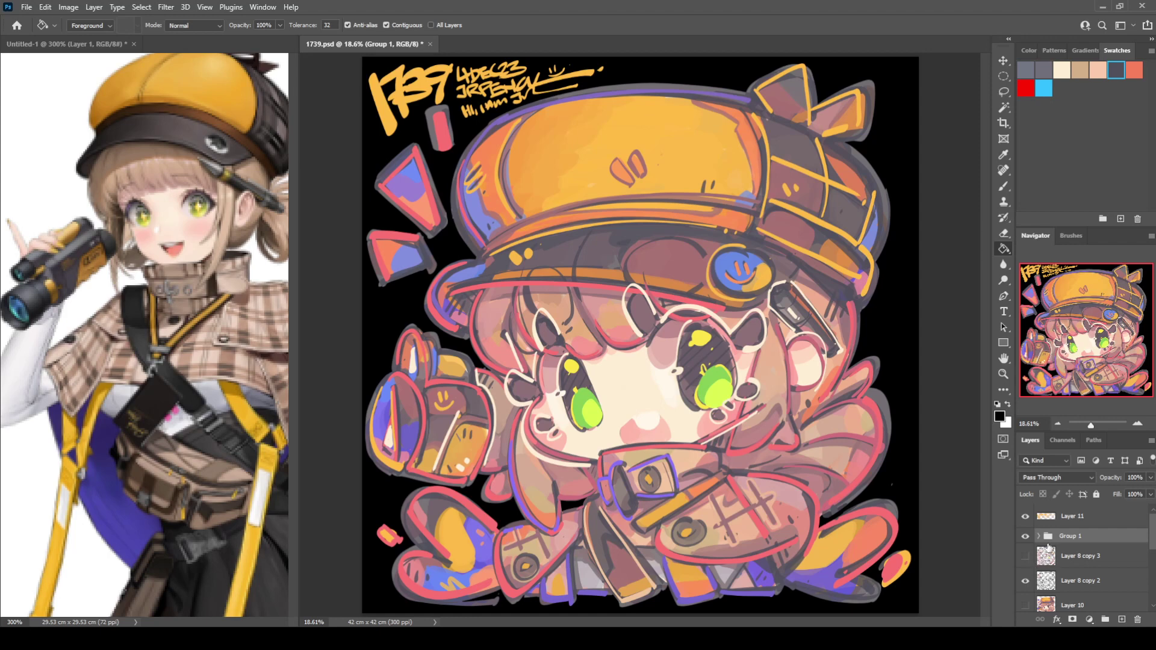
Hide the older version's layers and delete the black layer from Group 1
{"action": "scroll", "coordinate": [1033, 579], "scroll_direction": "down", "scroll_amount": 3}
{"action": "scroll", "coordinate": [1033, 579], "scroll_direction": "up", "scroll_amount": 5}
{"action": "scroll", "coordinate": [1065, 576], "scroll_direction": "down", "scroll_amount": 1}
{"action": "left_click", "coordinate": [1062, 592]}
{"action": "key", "text": "Delete"}
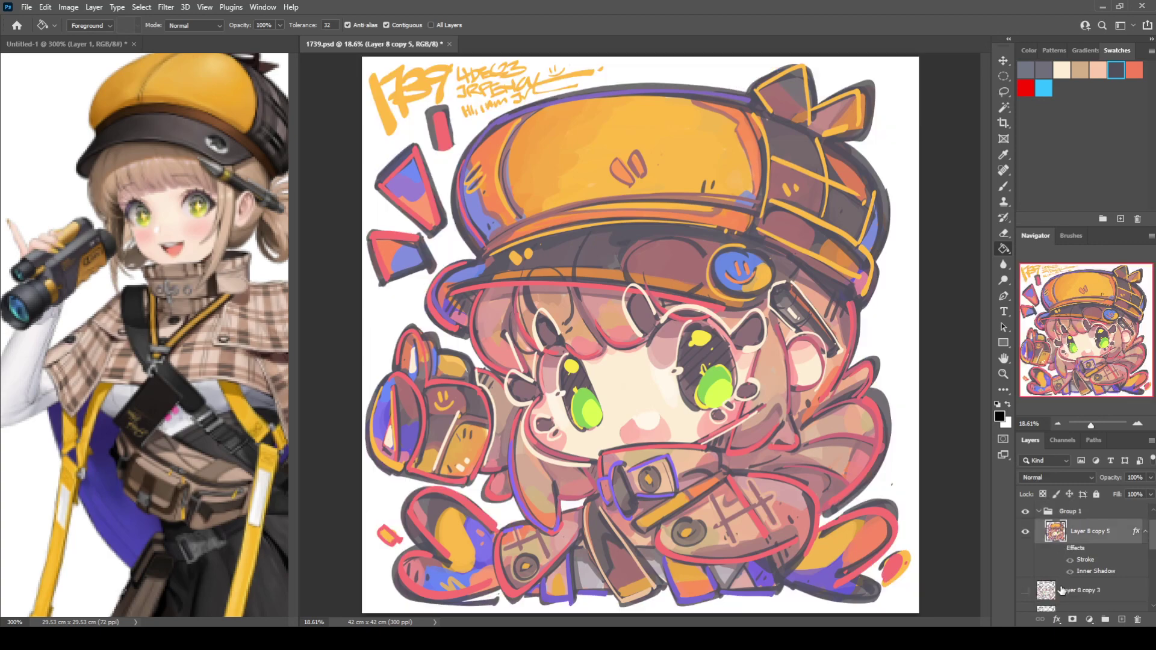
Hide the Background layer and preview the effects of Layer 8 copy 5 on transparency before hiding them again
{"action": "scroll", "coordinate": [1062, 591], "scroll_direction": "down", "scroll_amount": 8}
{"action": "left_click", "coordinate": [1026, 599]}
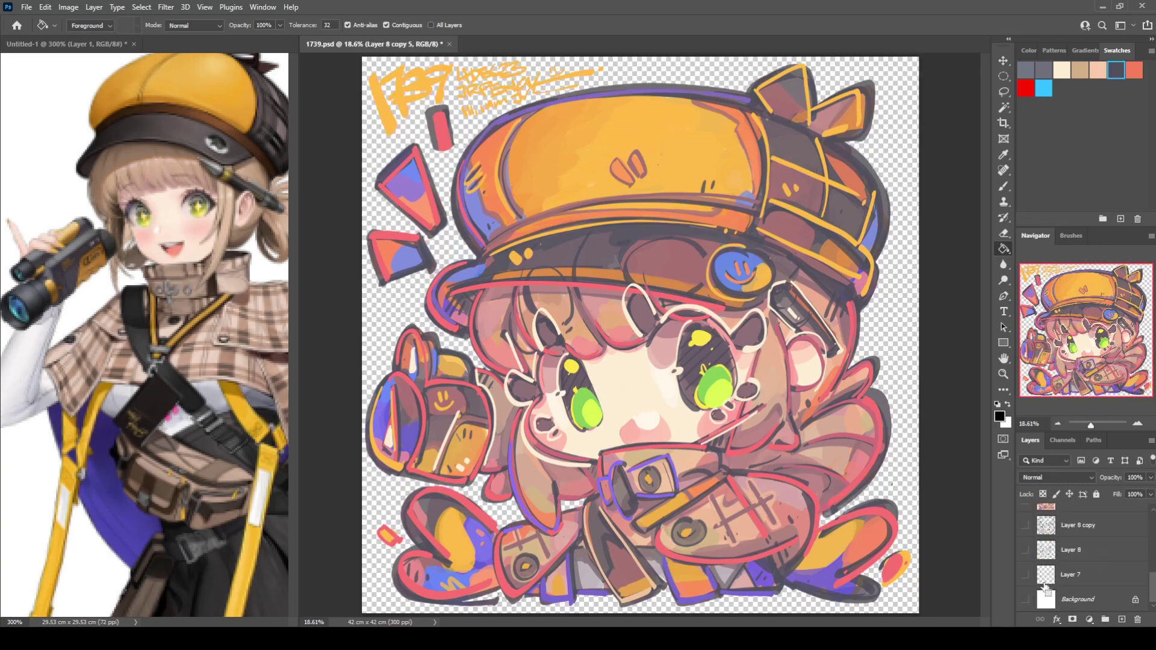
{"action": "scroll", "coordinate": [1054, 566], "scroll_direction": "up", "scroll_amount": 5}
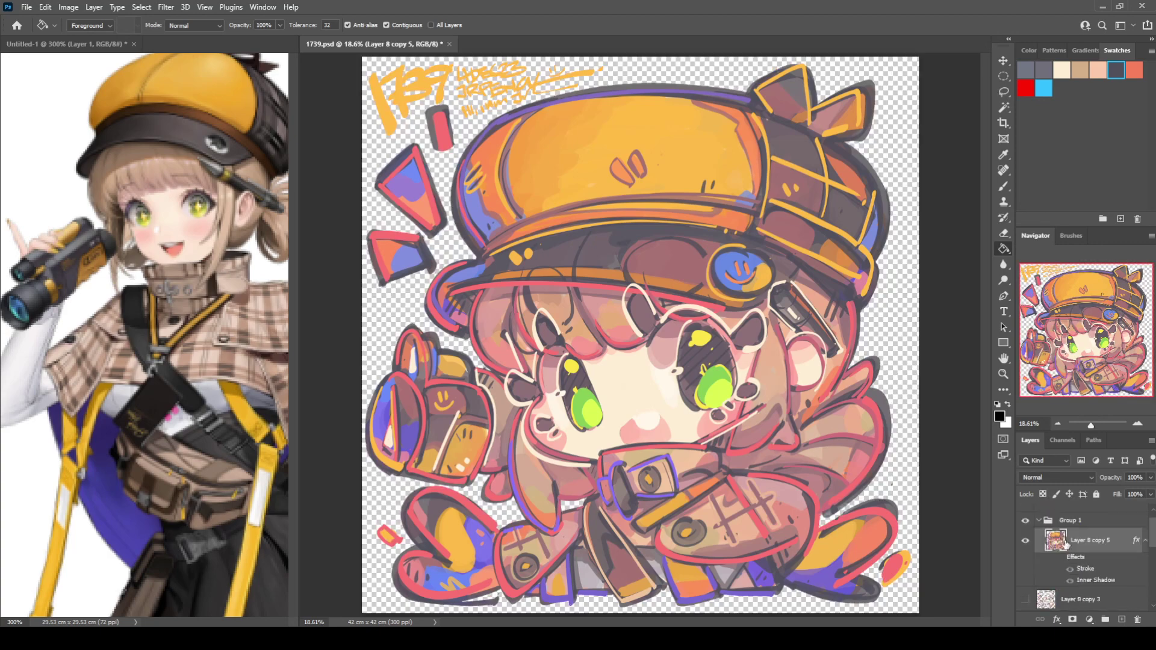
{"action": "left_click", "coordinate": [1062, 559]}
{"action": "key", "text": "e"}
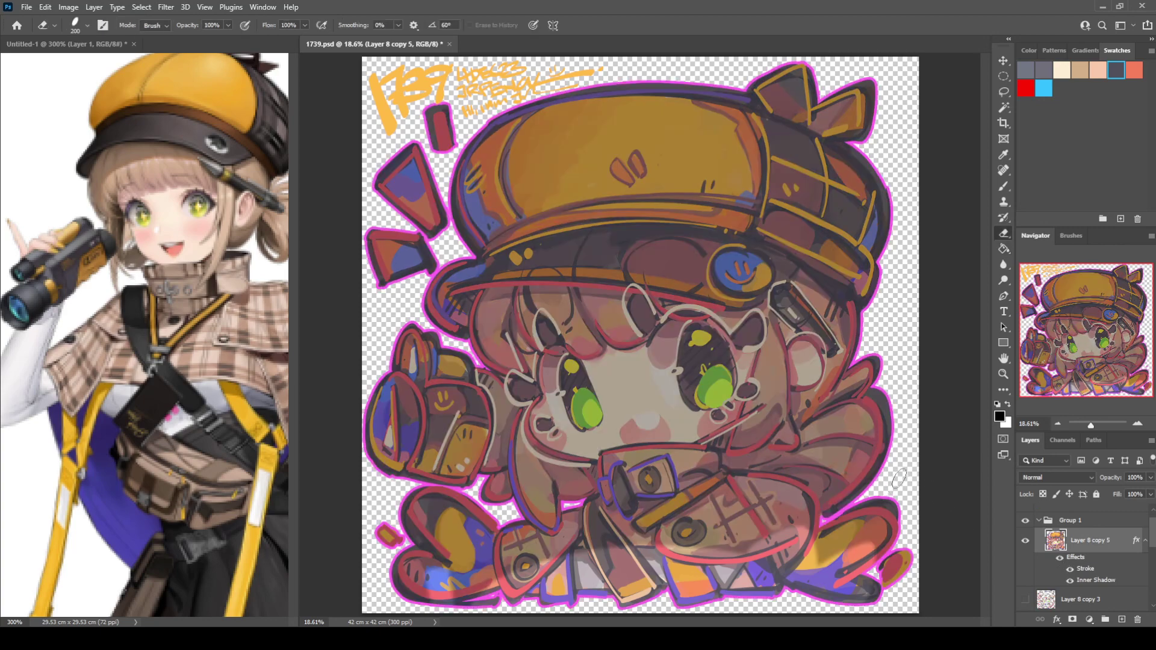
{"action": "left_click", "coordinate": [1062, 559]}
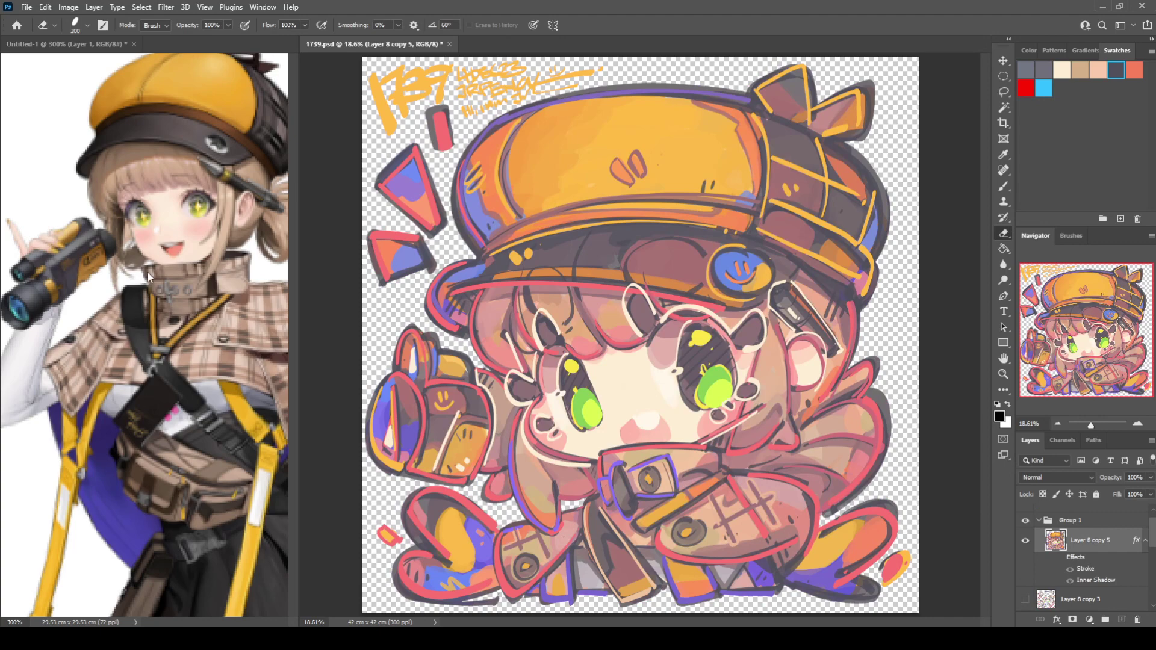
Create a new portrait document with a white background and copy Layer 8 copy 5 into it
{"action": "key", "text": "ctrl+s"}
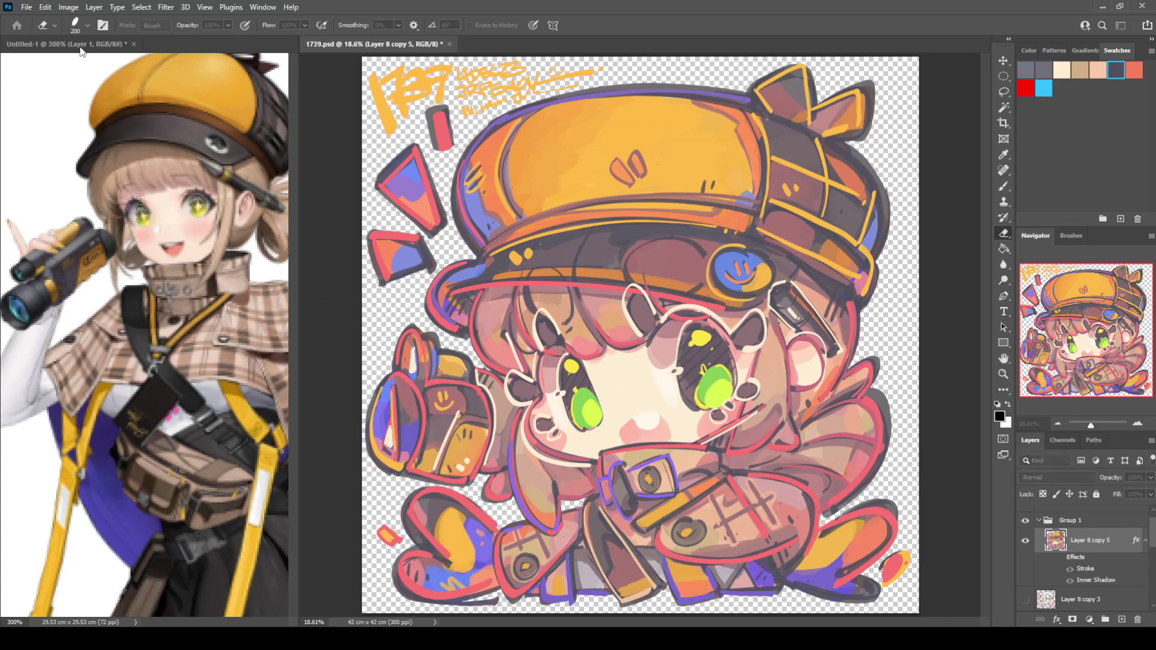
{"action": "left_click", "coordinate": [981, 526]}
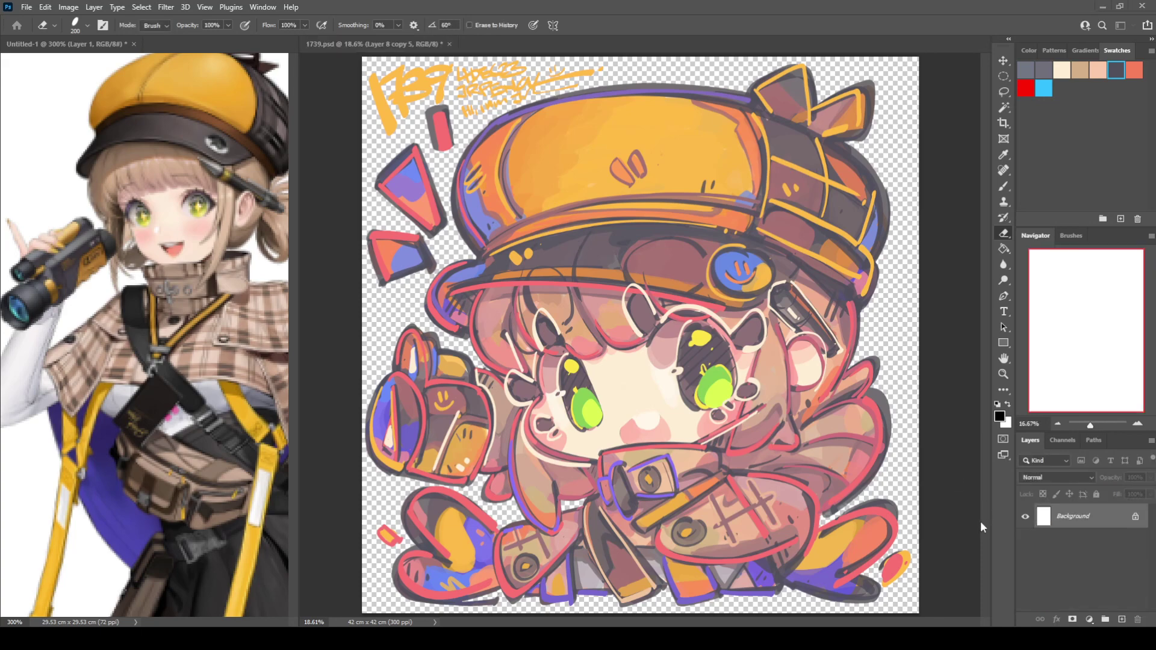
{"action": "left_click", "coordinate": [942, 475]}
{"action": "left_click_drag", "start_coordinate": [1072, 556], "coordinate": [208, 251]}
Scale the copied artwork to 43.14%, center it on the page and crop the canvas tightly around it
{"action": "key", "text": "ctrl+t"}
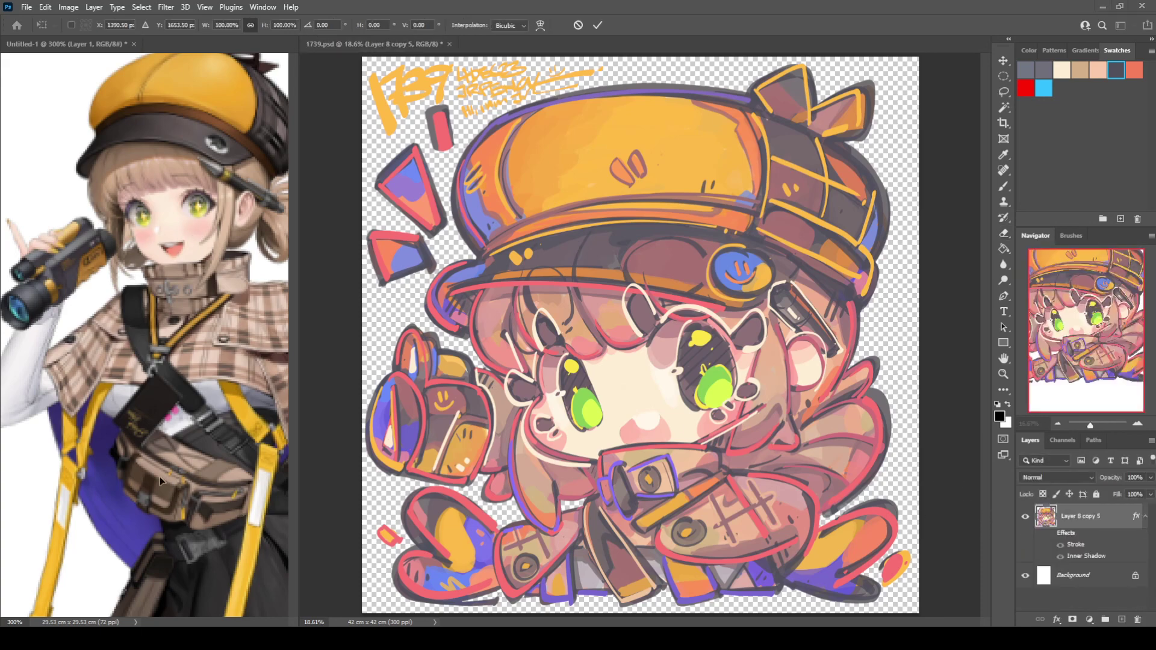
{"action": "left_click_drag", "start_coordinate": [145, 476], "coordinate": [153, 368]}
{"action": "key", "text": "Return"}
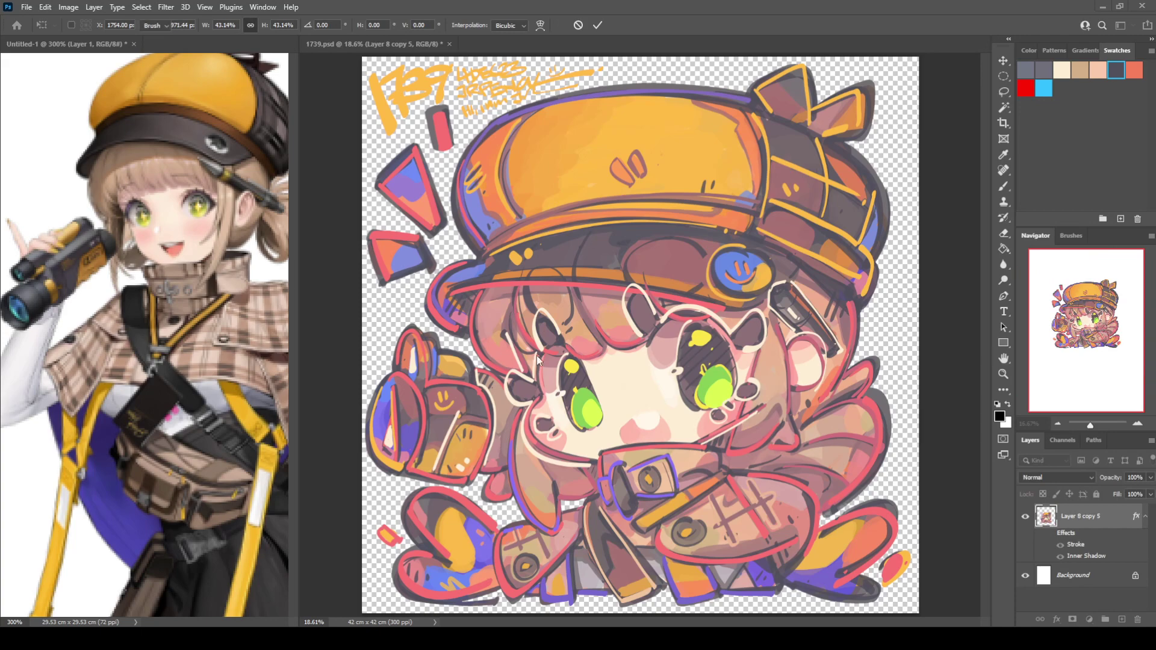
{"action": "key", "text": "e"}
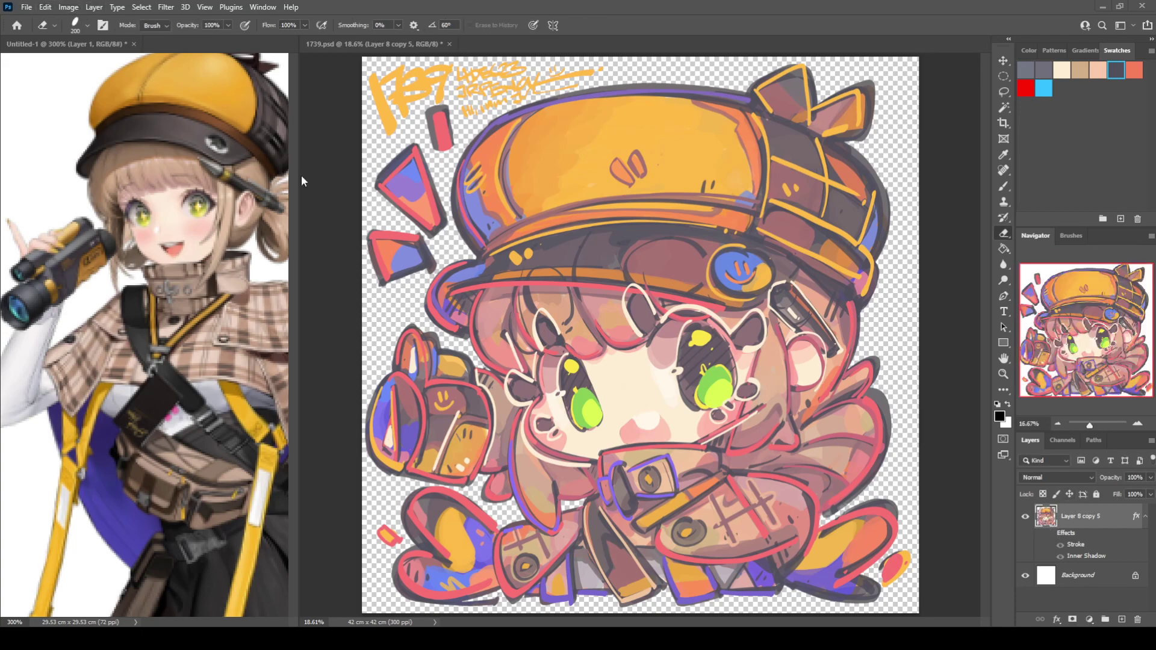
Hide the new document's white Background layer, return to 1739.psd and save it
{"action": "left_click", "coordinate": [1025, 577]}
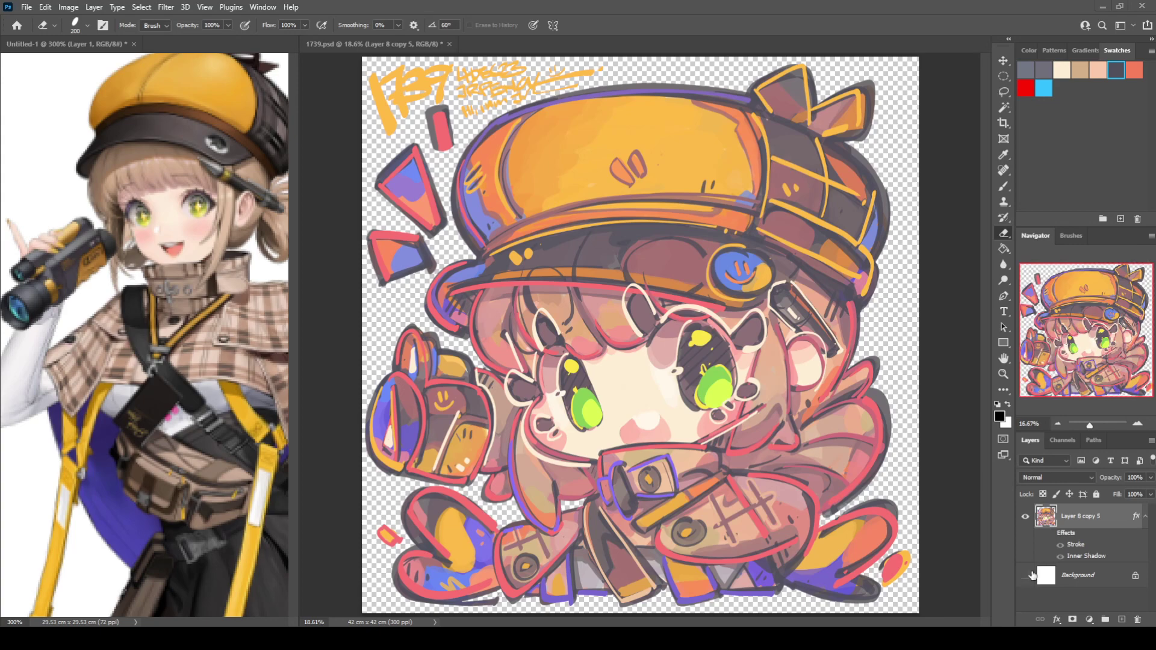
{"action": "key", "text": "space"}
{"action": "key", "text": "ctrl+s"}
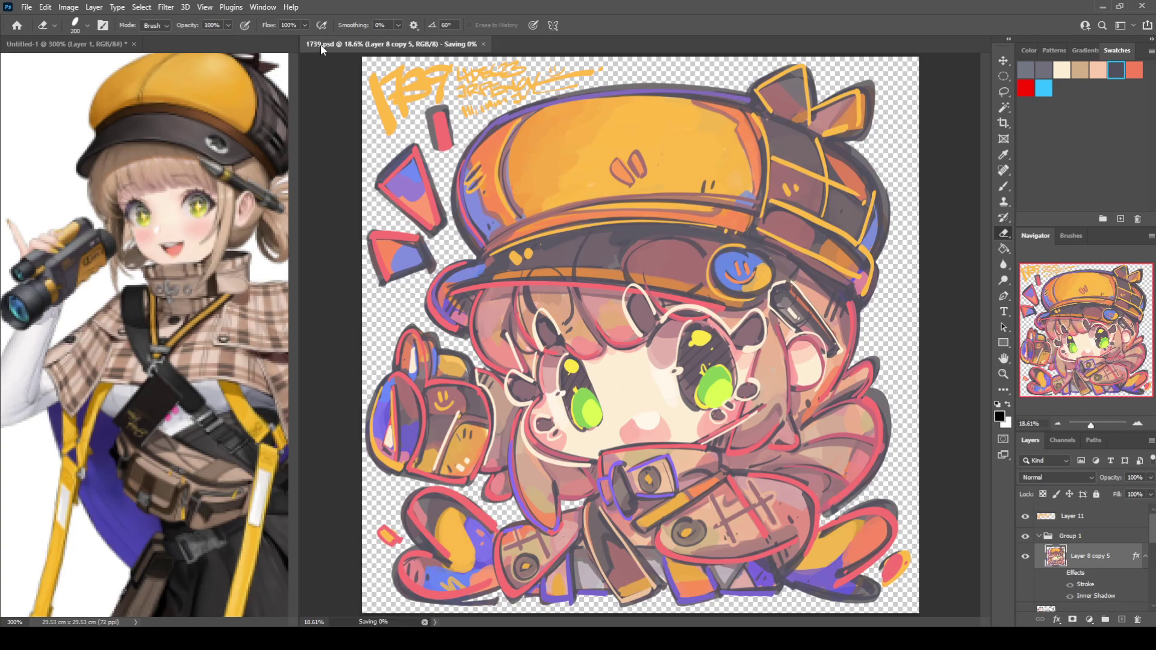